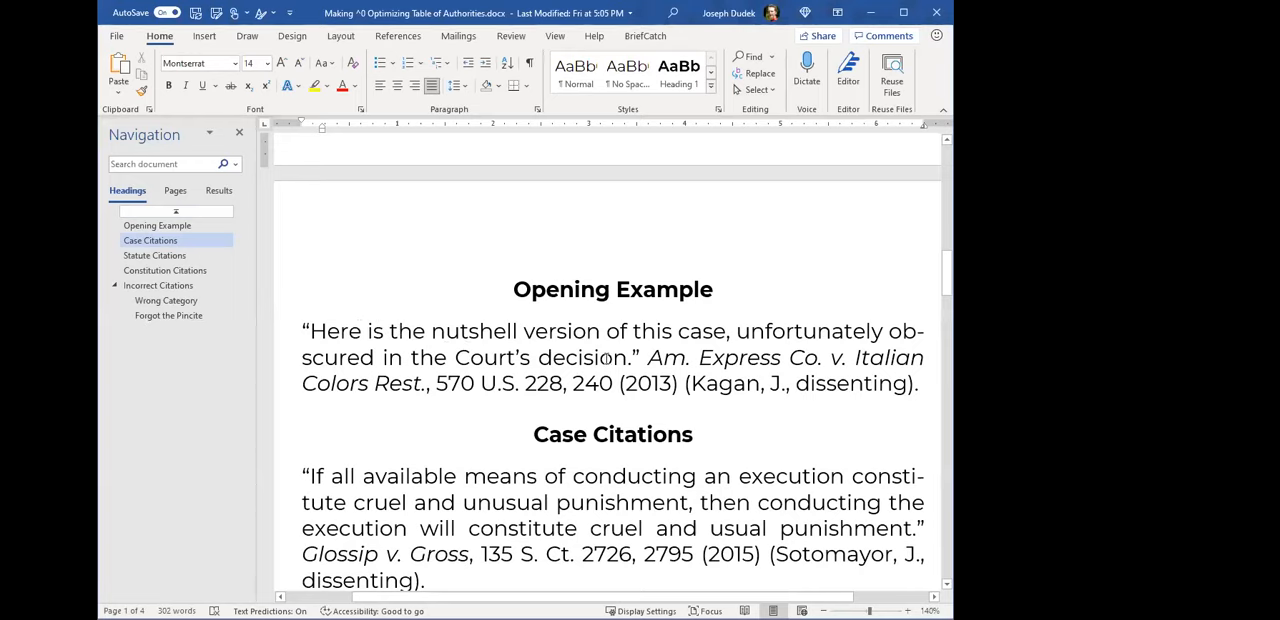
- Show the hidden formatting symbols in the document and select the paragraph mark after the Opening Example heading
drag(648, 358, 679, 386)
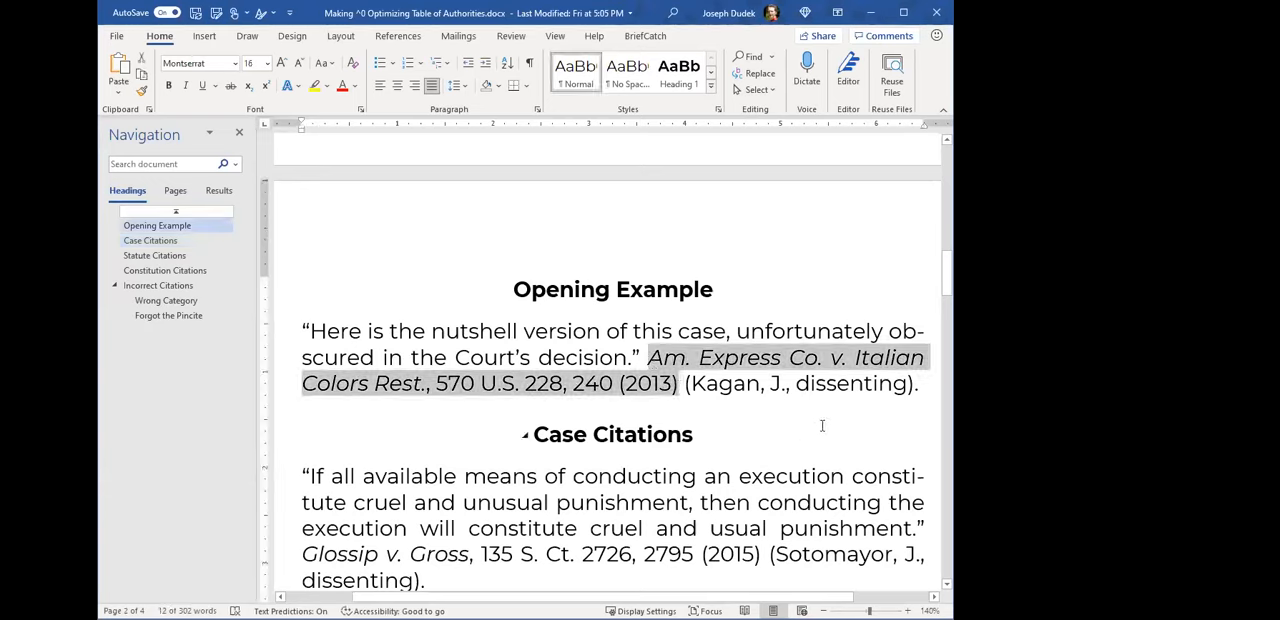
click(594, 362)
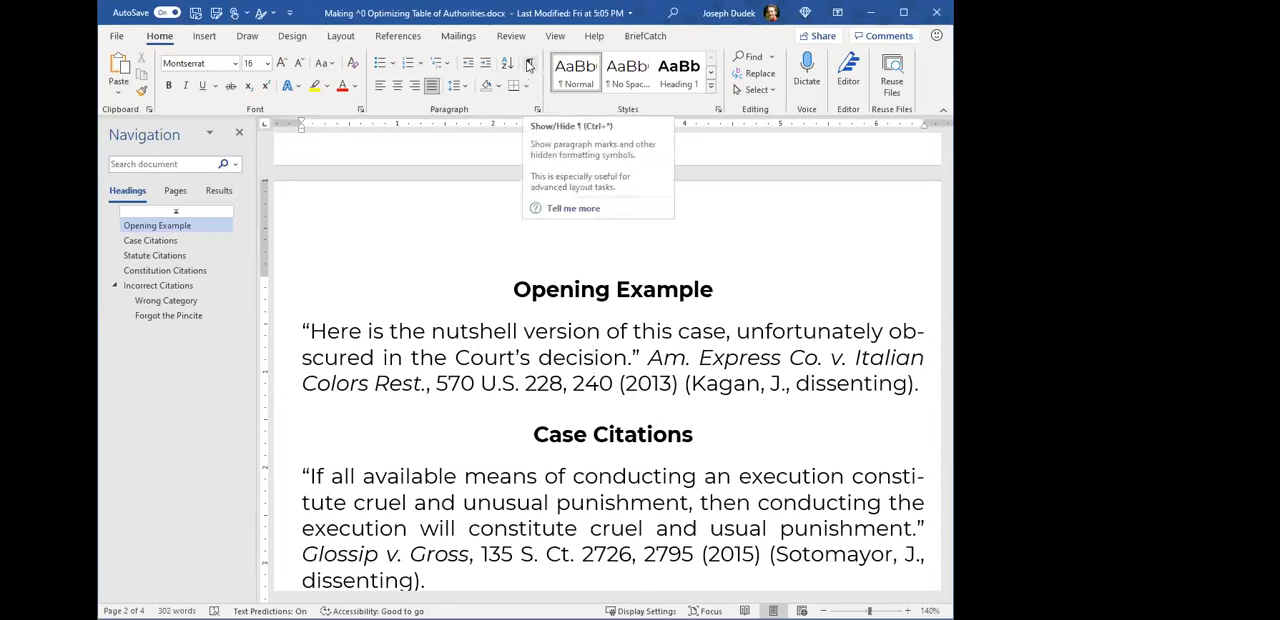
click(527, 66)
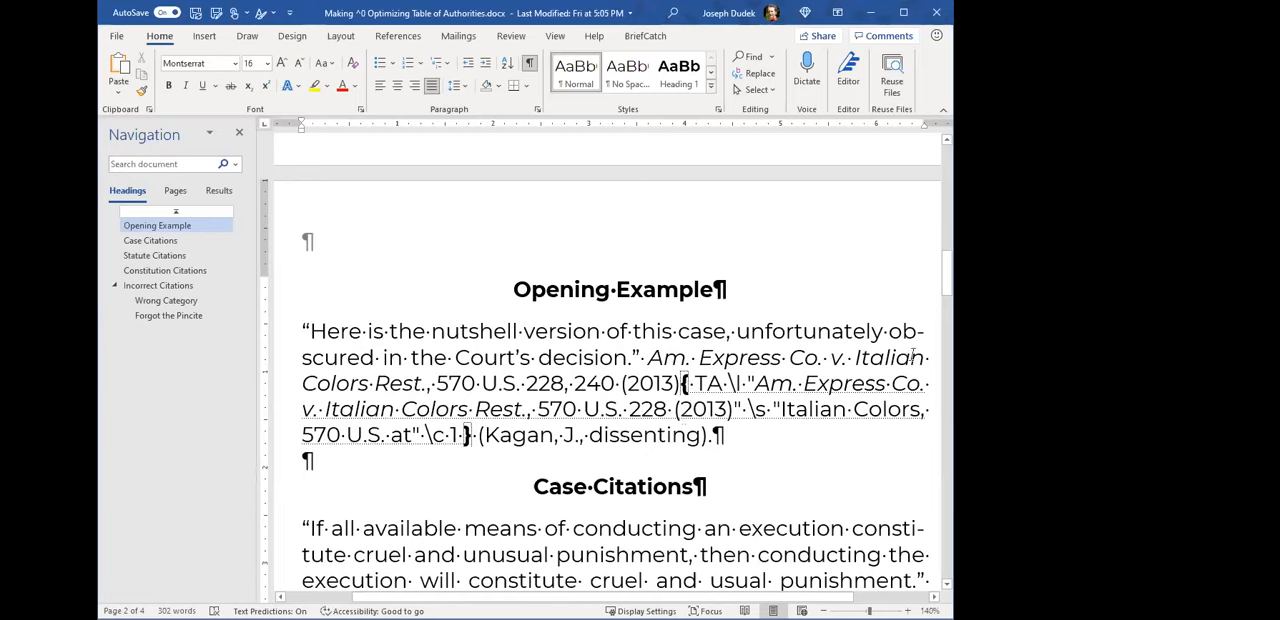
drag(714, 293, 767, 310)
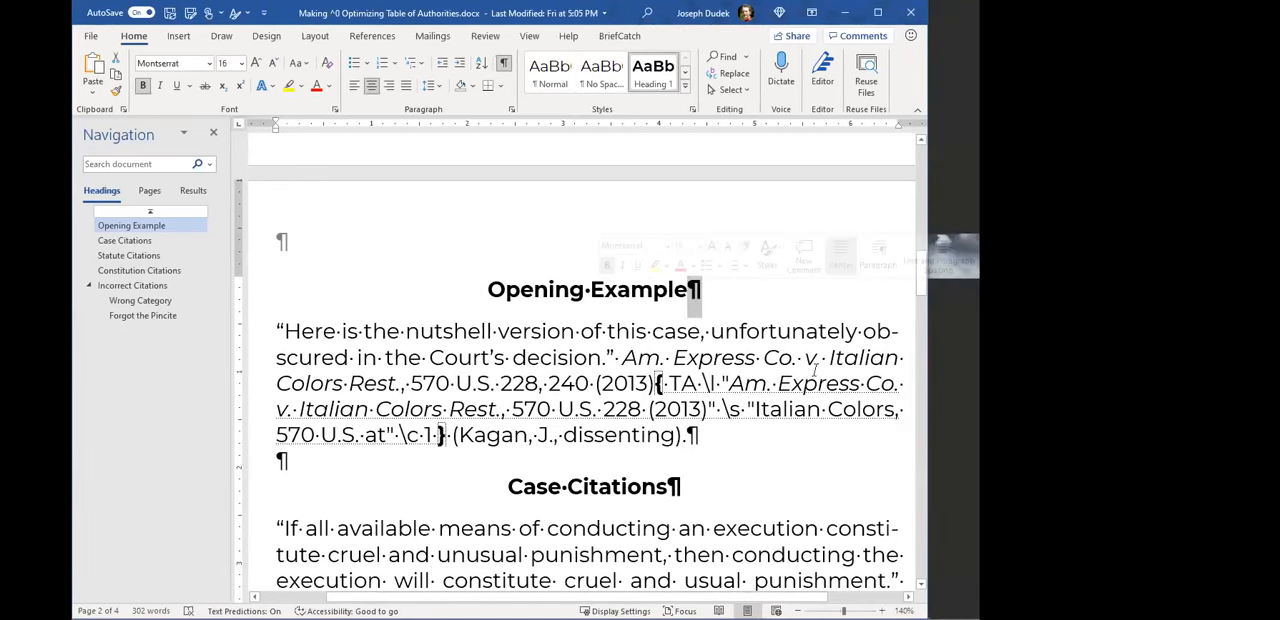
- Add several extra spaces after "version" in the Opening Example quote and delete them again
click(571, 335)
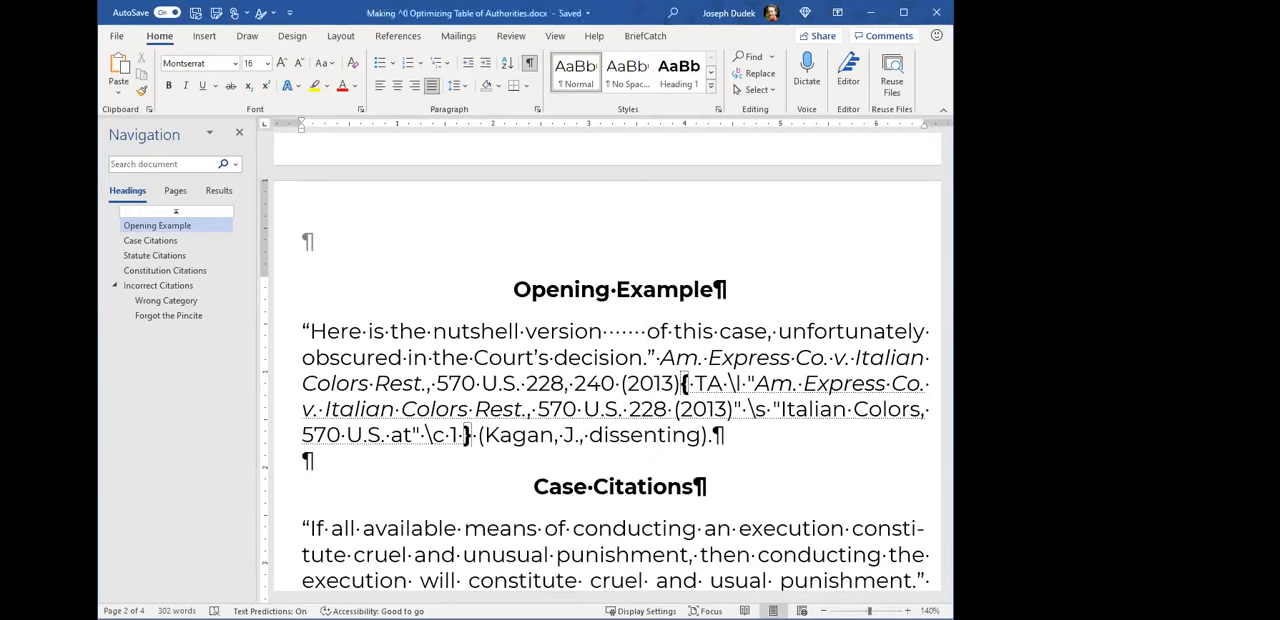
key(BackSpace)
key(BackSpace)
key(BackSpace)
key(BackSpace)
key(BackSpace)
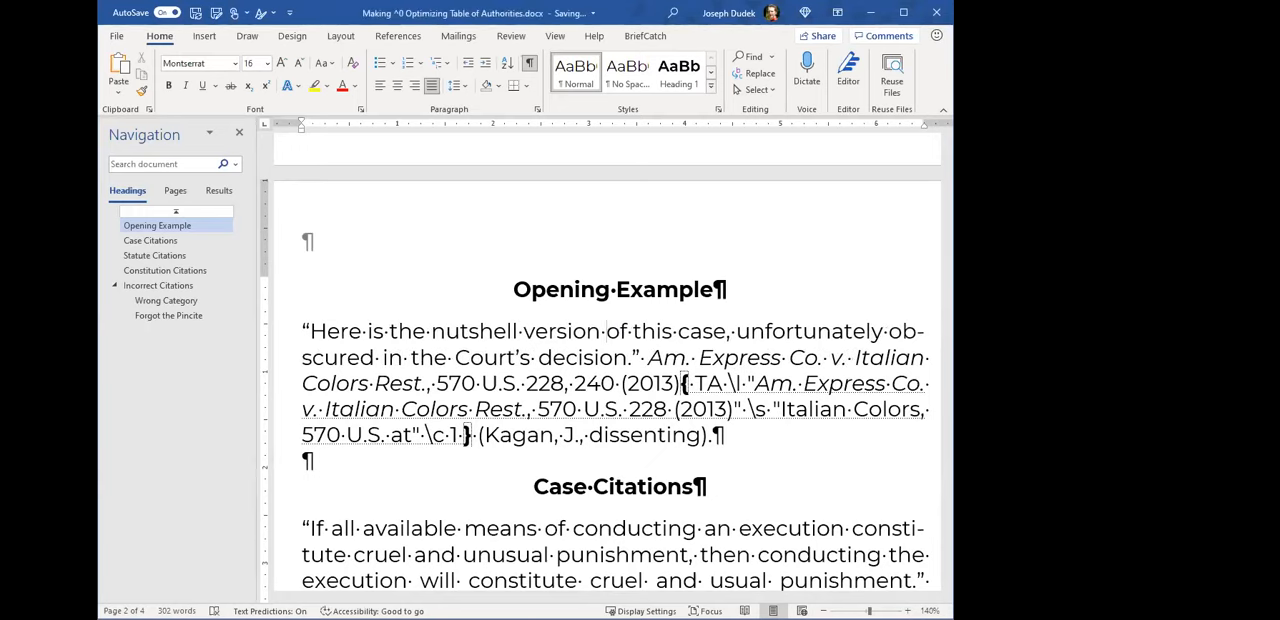
- Insert a tab at the start of the Opening Example paragraph and remove it again
click(302, 331)
key(Tab)
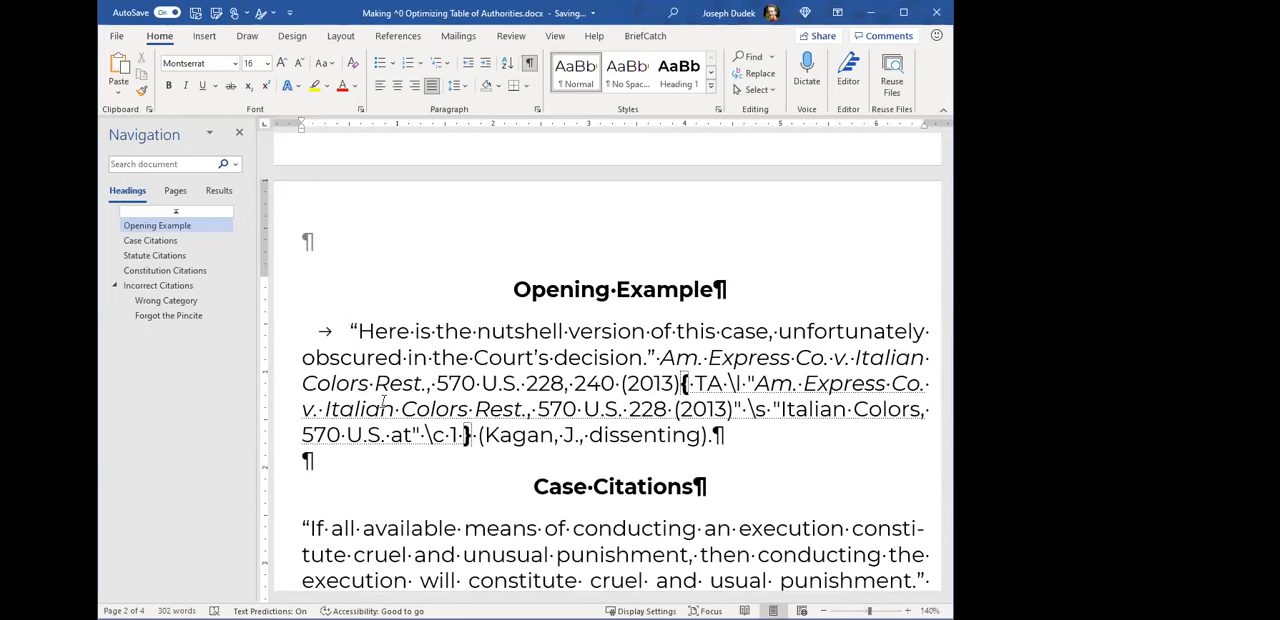
key(BackSpace)
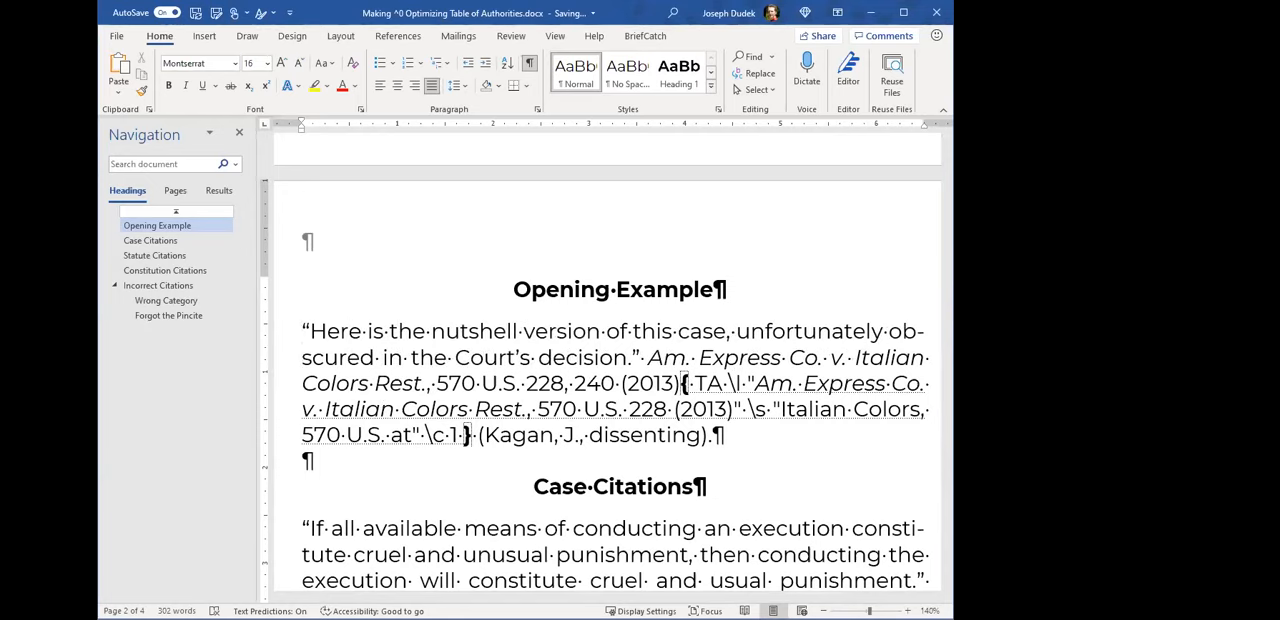
- Highlight the whole field after the Am. Express citation, its TA code and its \l switch
click(710, 408)
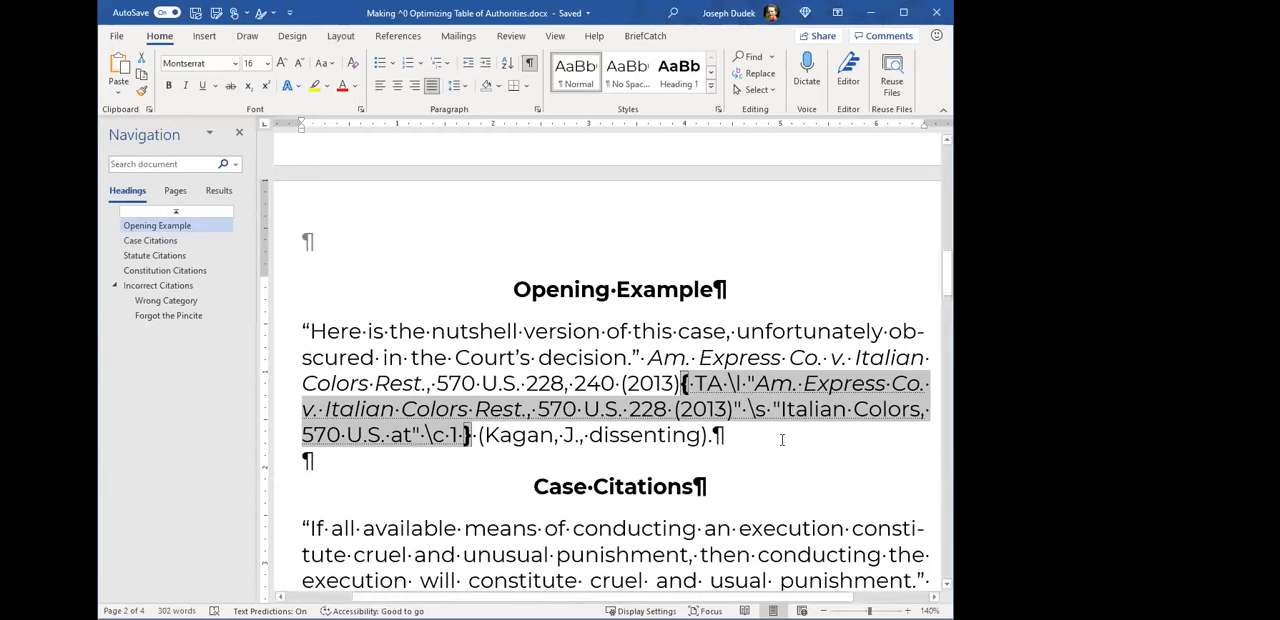
click(700, 384)
drag(701, 384, 716, 384)
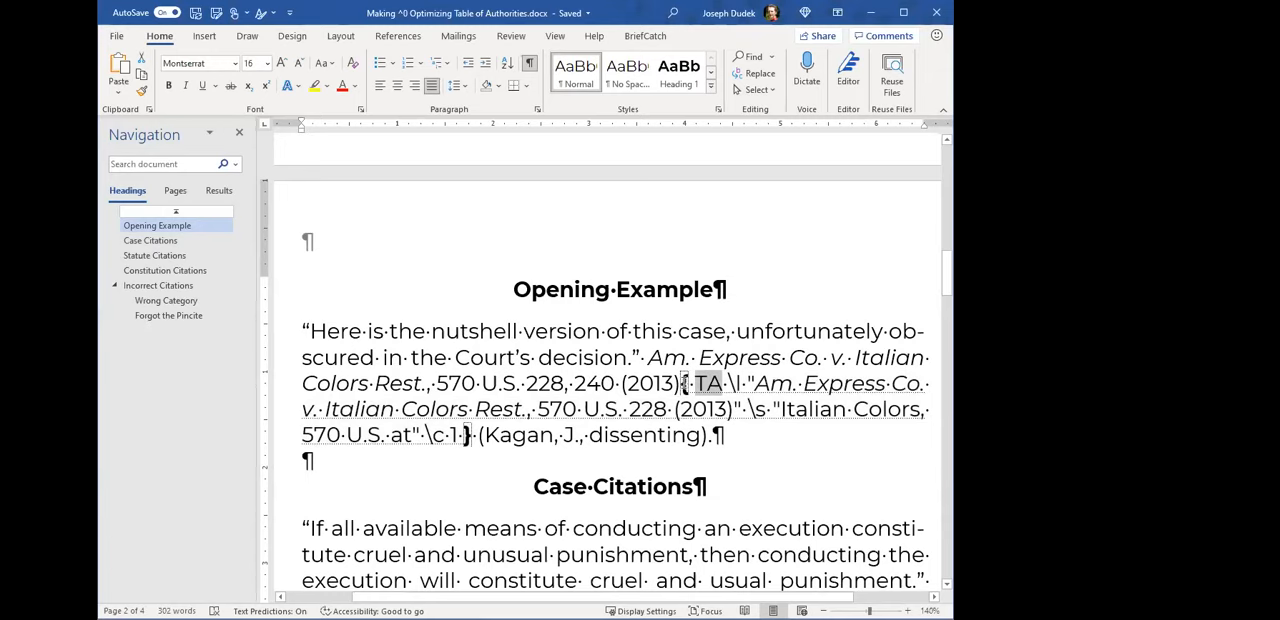
click(684, 384)
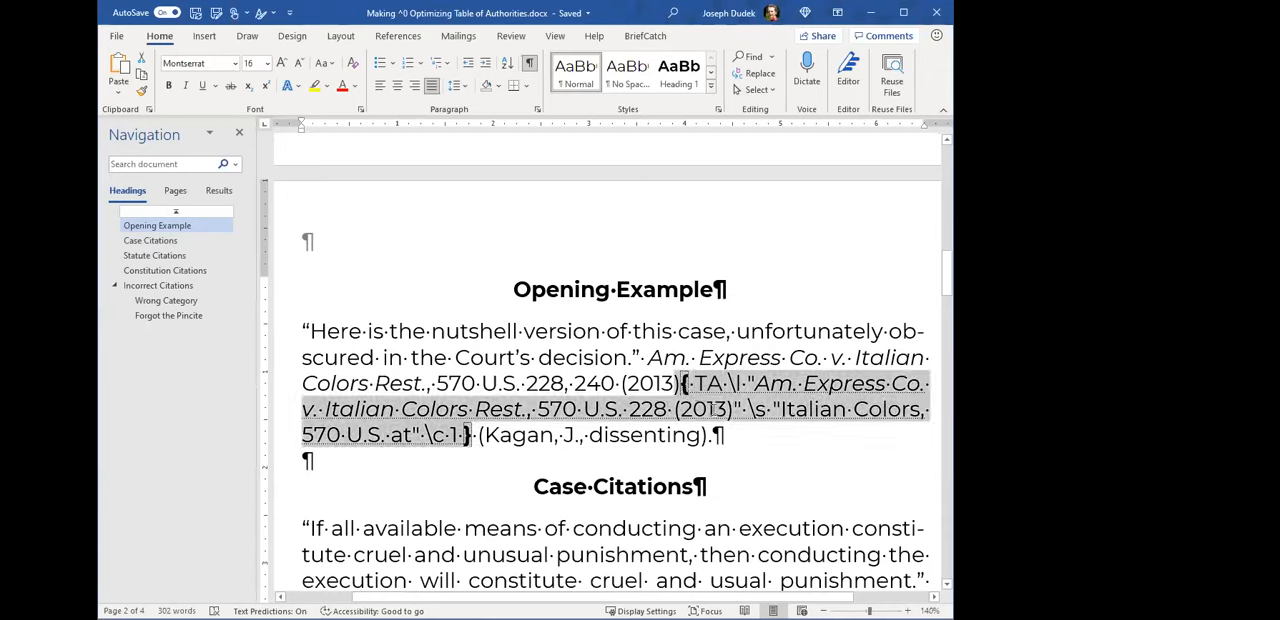
double_click(710, 384)
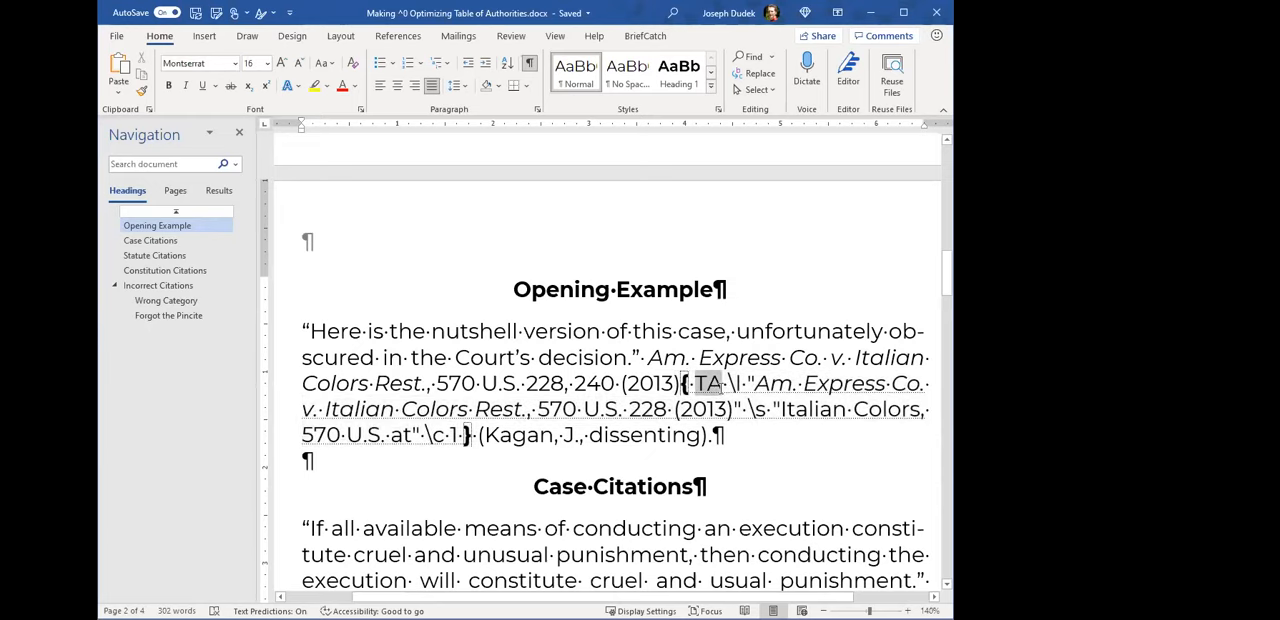
drag(729, 386, 739, 388)
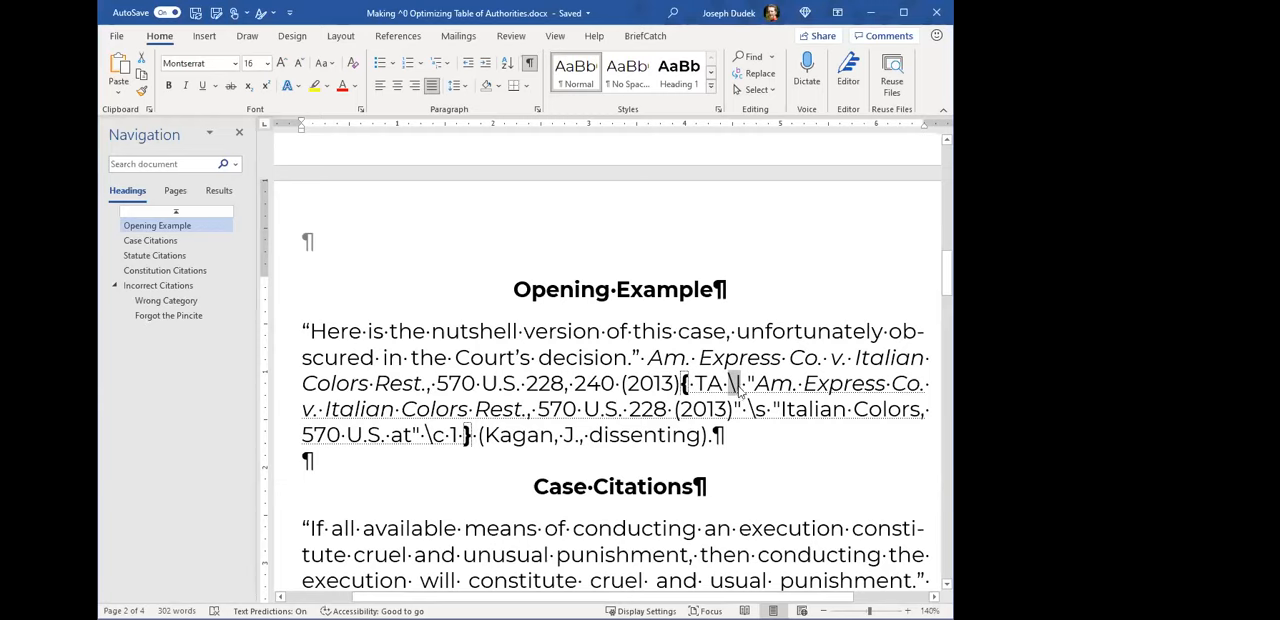
- Compare the full Am. Express citation in the body text with the long citation inside the TA field
click(756, 384)
drag(648, 357, 678, 383)
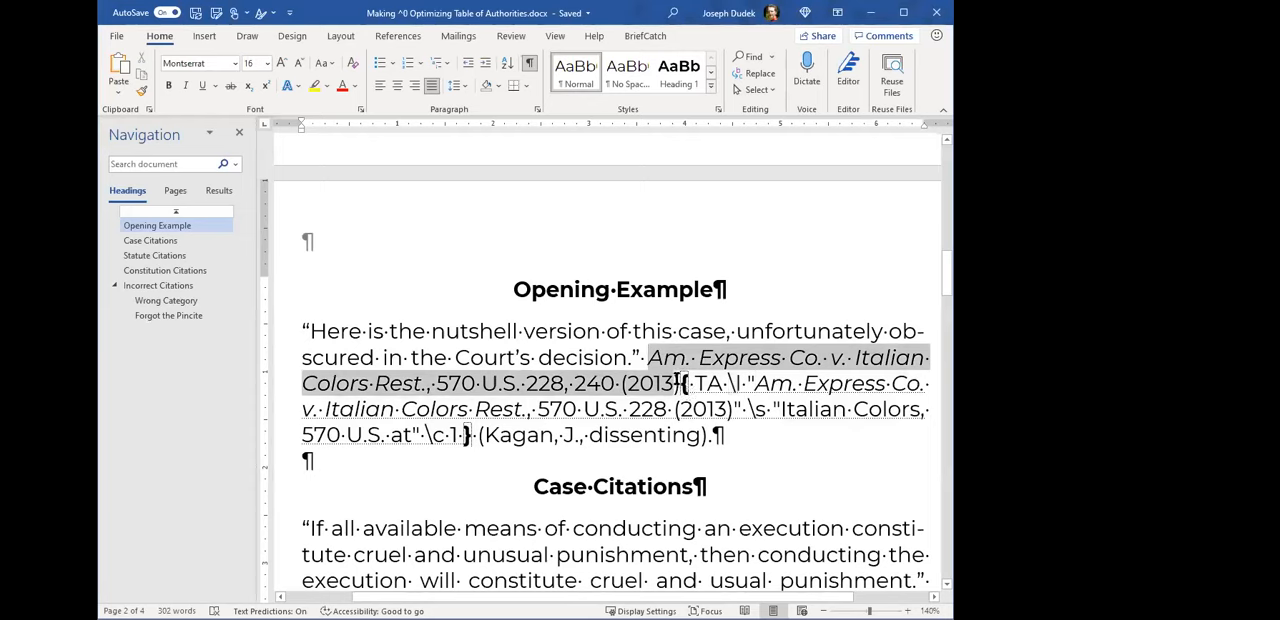
click(757, 383)
drag(757, 383, 735, 410)
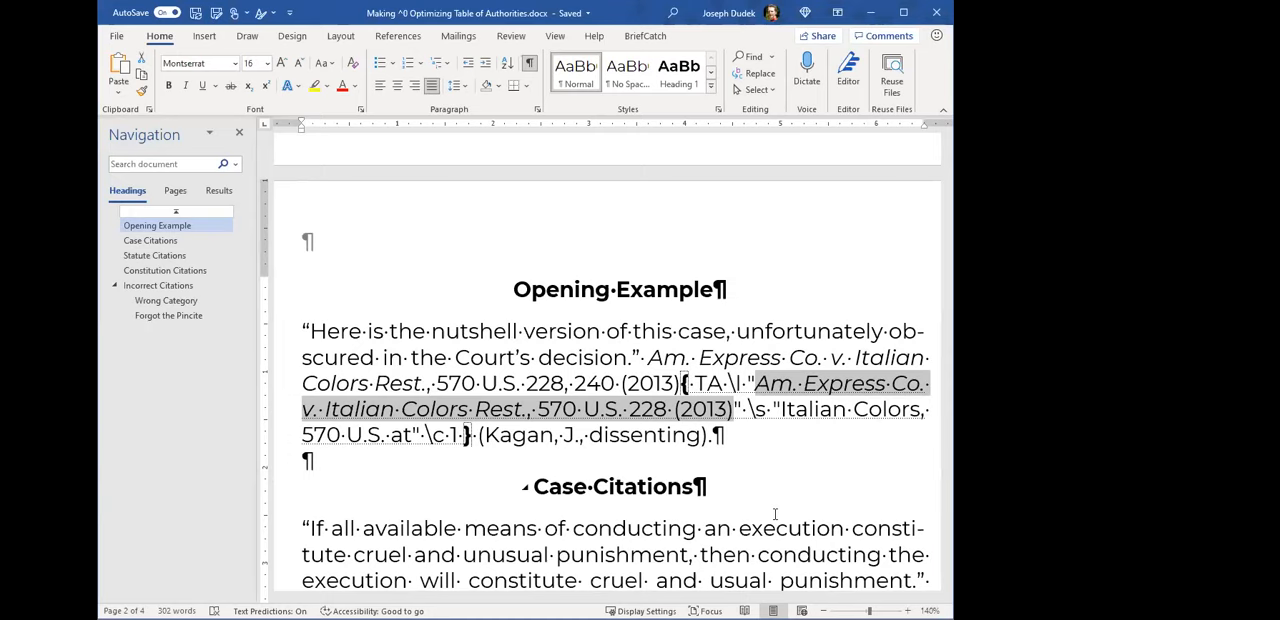
- Highlight the pincite 240 in the body citation and the quoted long citation in the TA field
click(670, 410)
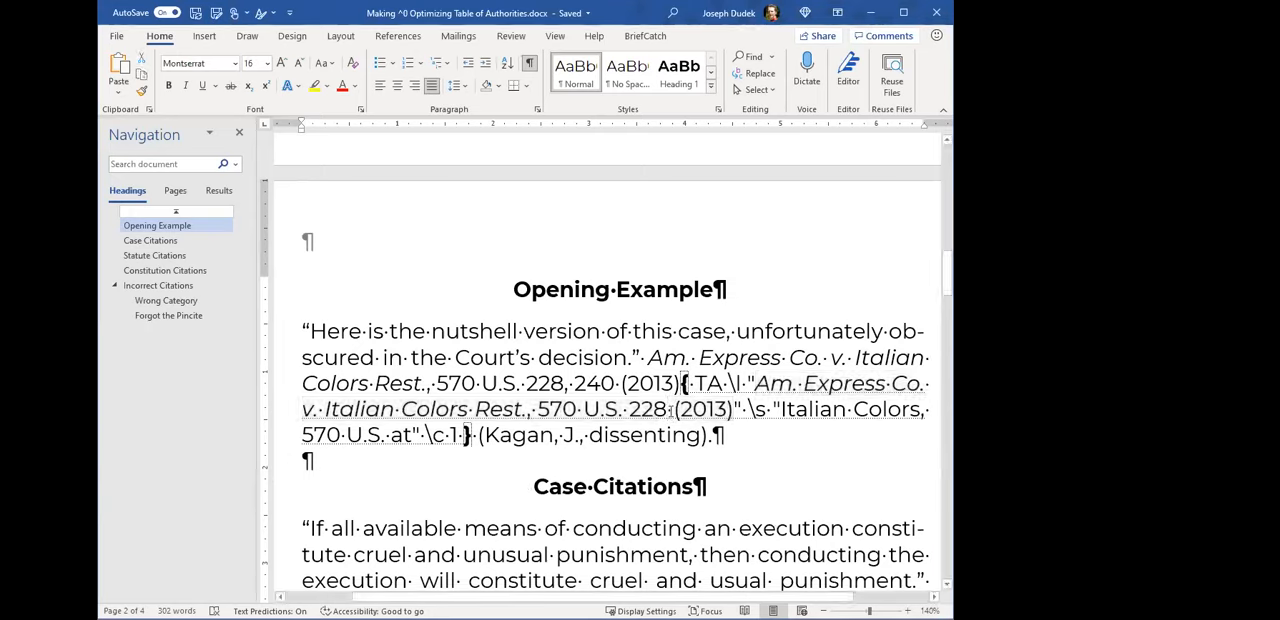
mouse_move(669, 411)
mouse_down()
mouse_move(667, 426)
mouse_move(668, 412)
mouse_up()
double_click(588, 381)
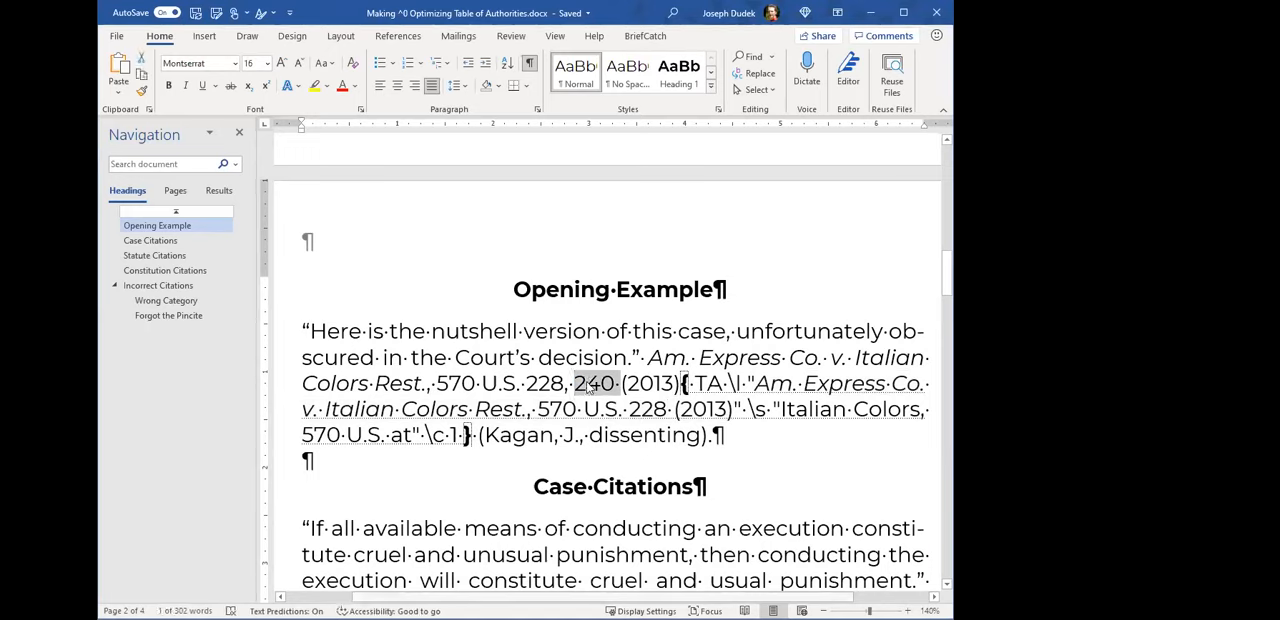
click(644, 432)
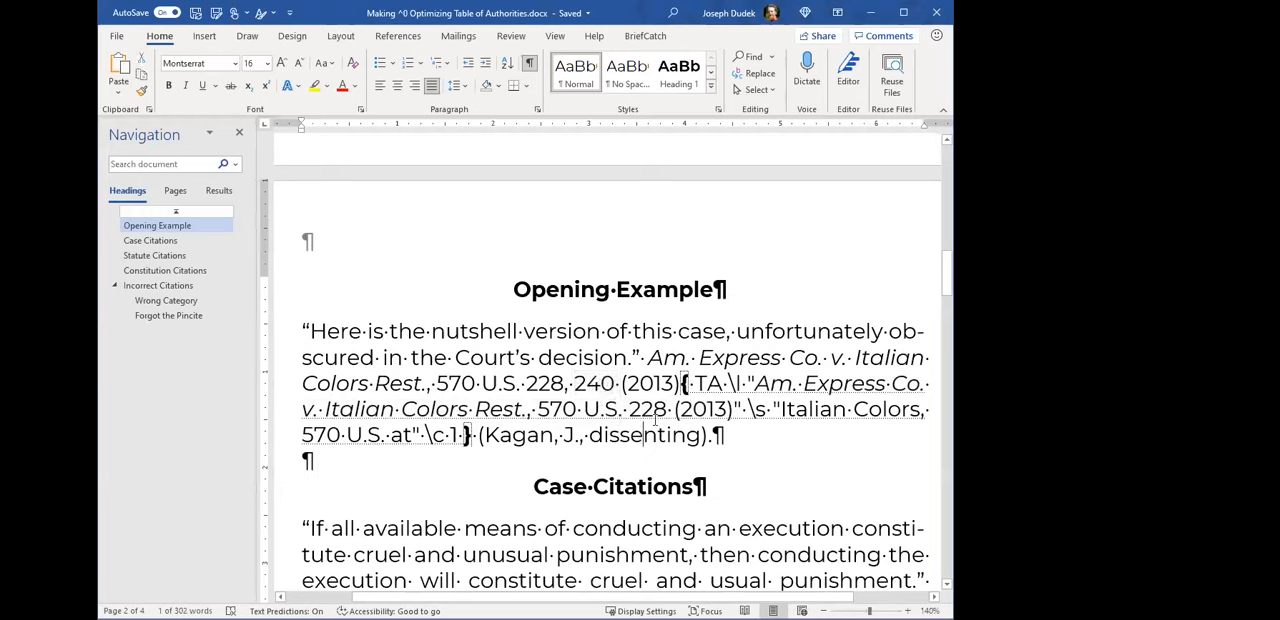
drag(748, 383, 737, 405)
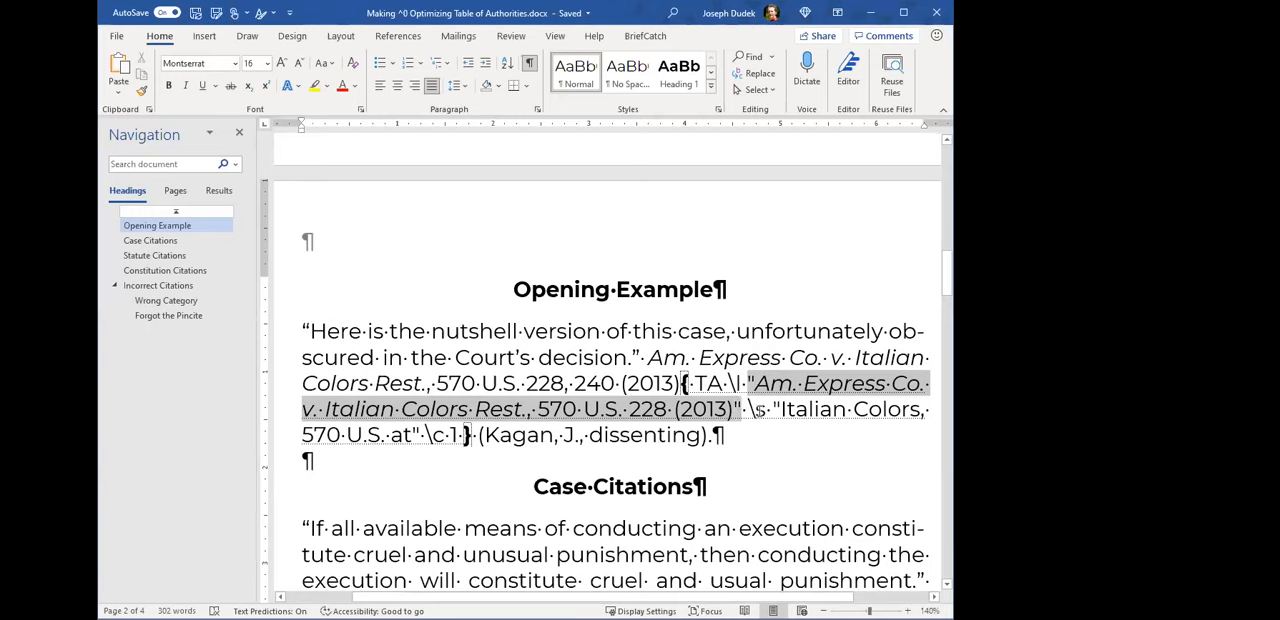
- Highlight the \s switch and the short citation text "Italian Colors, 570 U.S. at" in the TA field
click(757, 409)
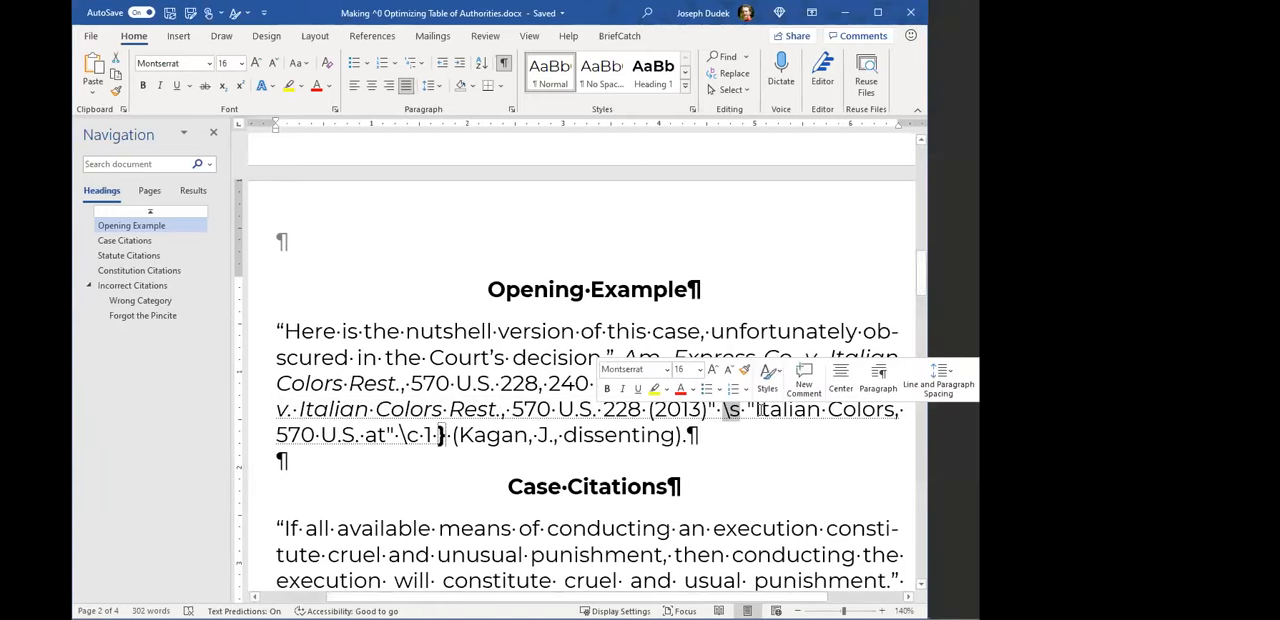
drag(755, 410, 381, 430)
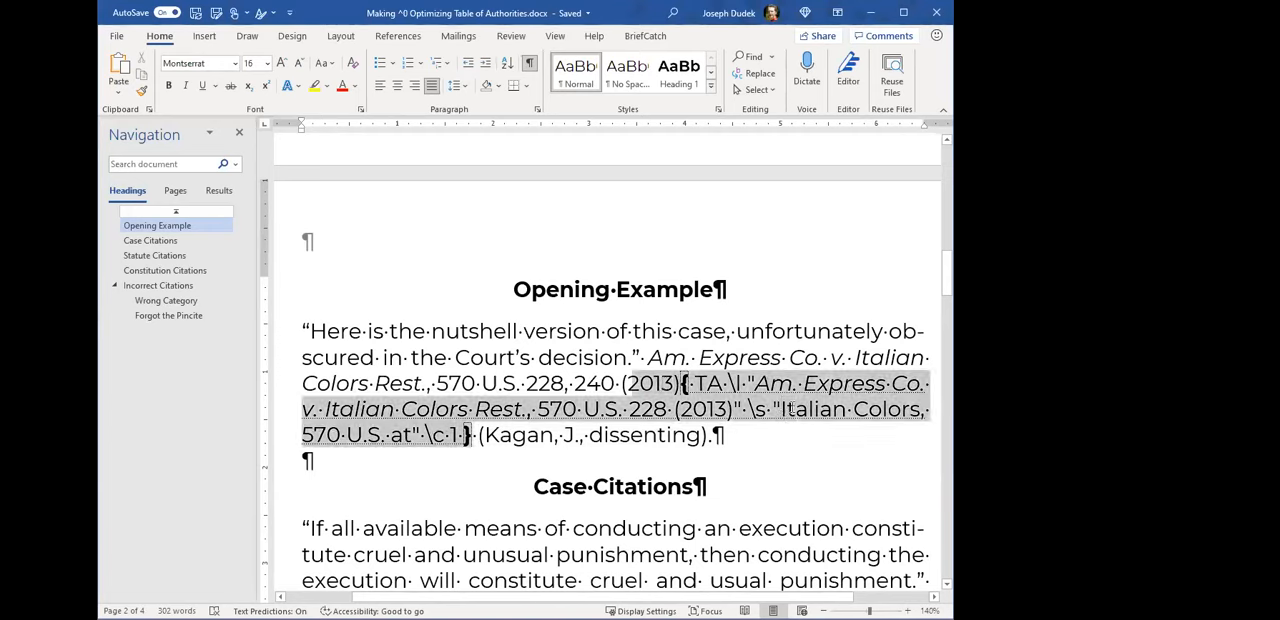
double_click(790, 409)
click(777, 409)
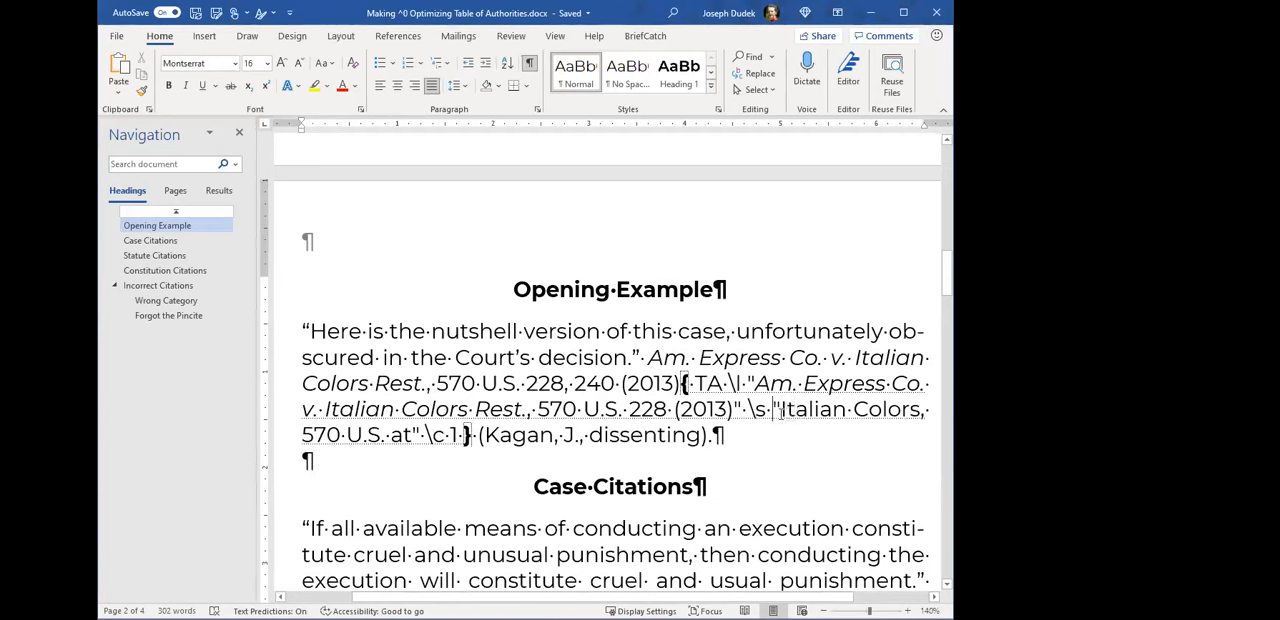
key(ctrl+shift+Right)
key(ctrl+shift+Right)
key(ctrl+shift+Right)
key(ctrl+shift+Right)
key(ctrl+shift+Right)
key(ctrl+shift+Right)
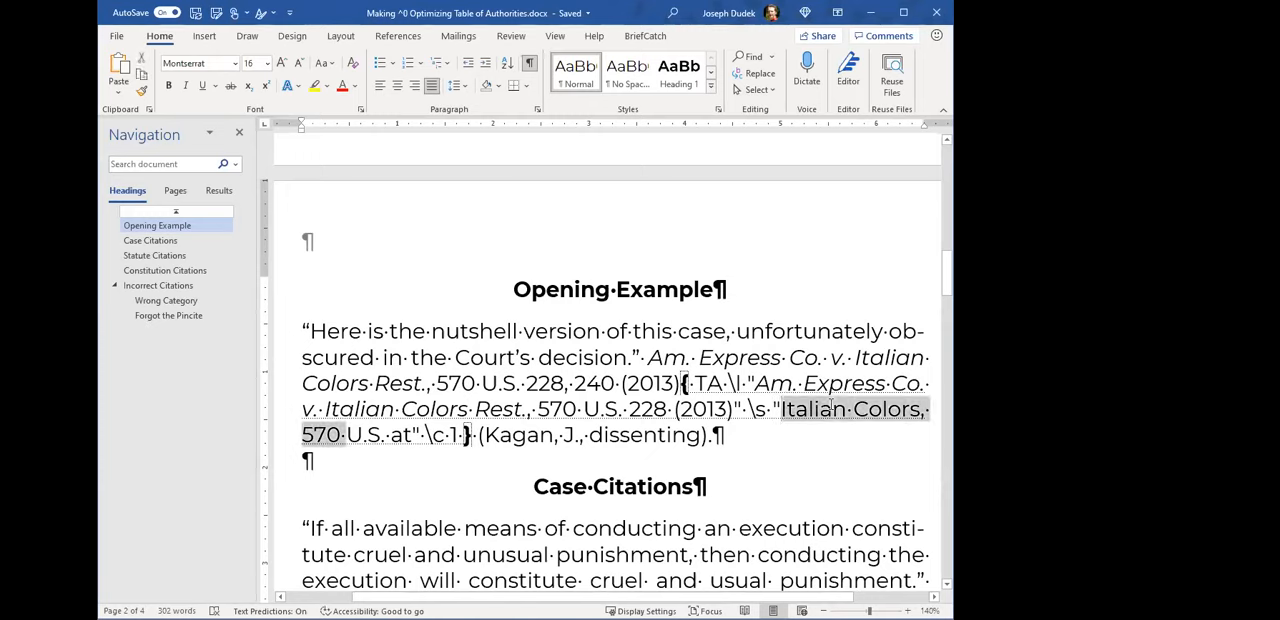
key(shift+Right)
key(shift+Right)
key(shift+Right)
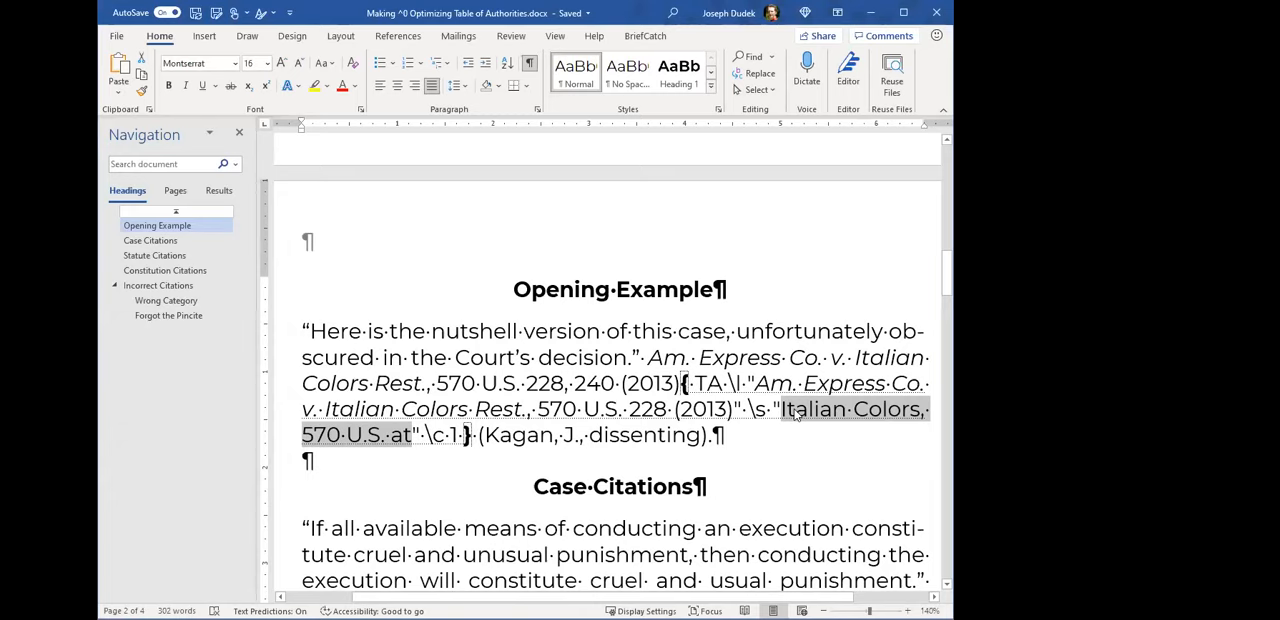
- Review the TA field's parts again, ending with the \c 1 category switch highlighted
double_click(709, 383)
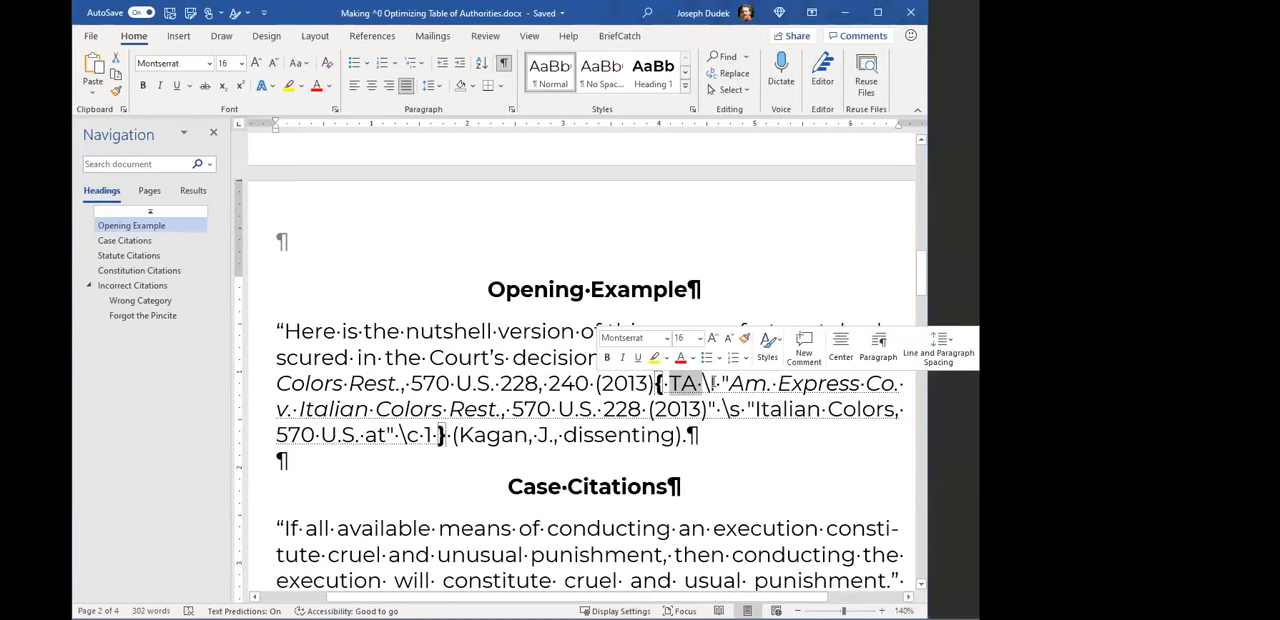
double_click(764, 409)
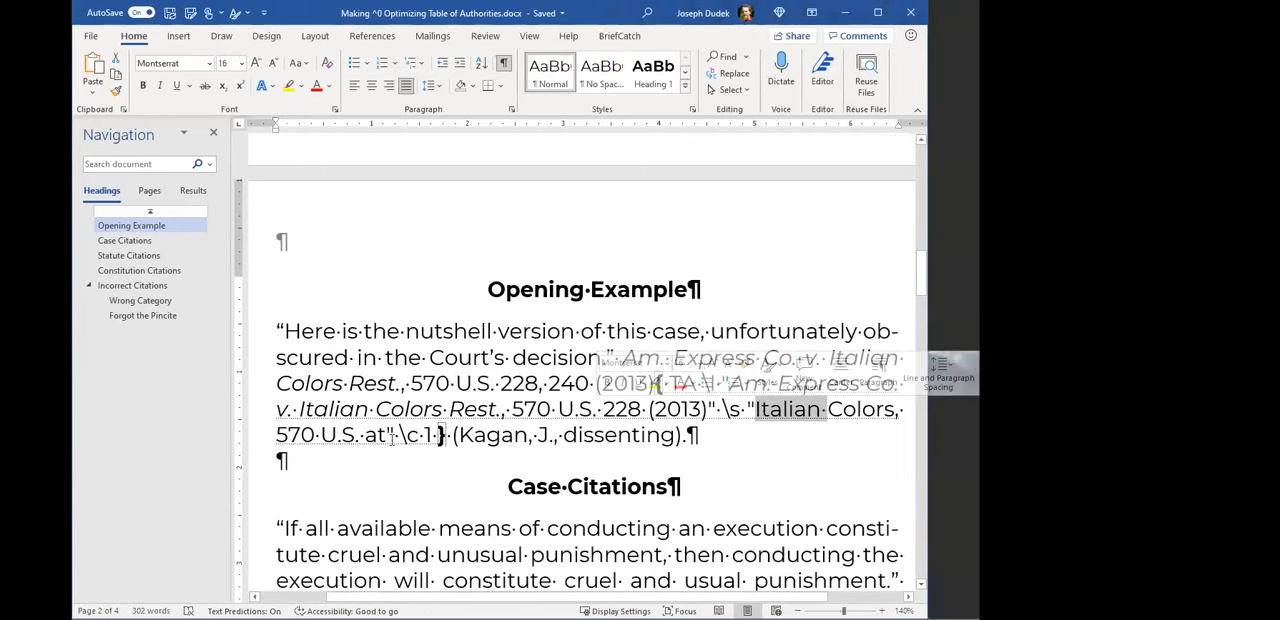
double_click(440, 435)
click(450, 438)
drag(427, 436, 463, 437)
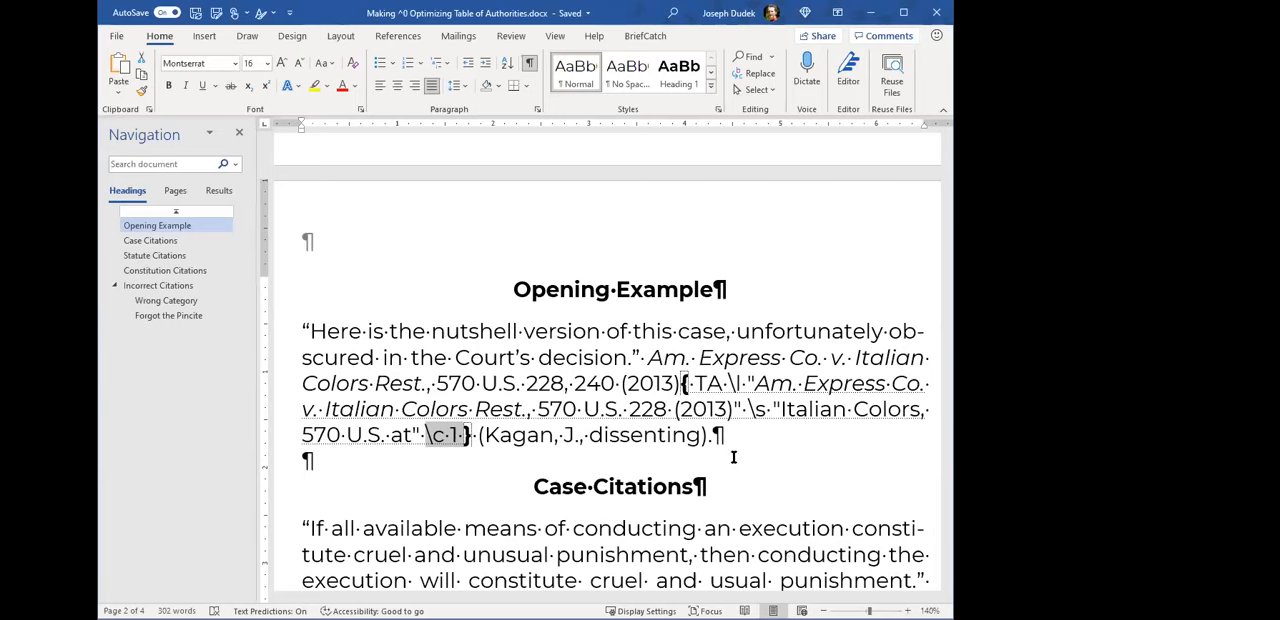
- Highlight the complete TA field and the first word of its long citation
click(677, 412)
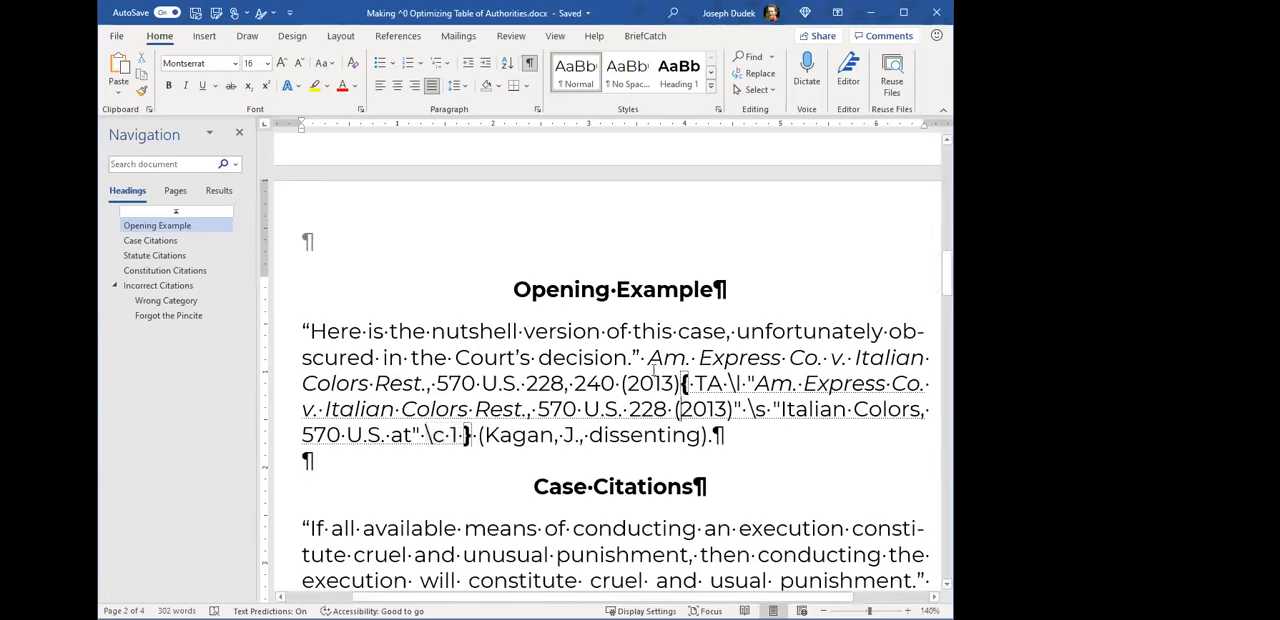
drag(684, 383, 471, 434)
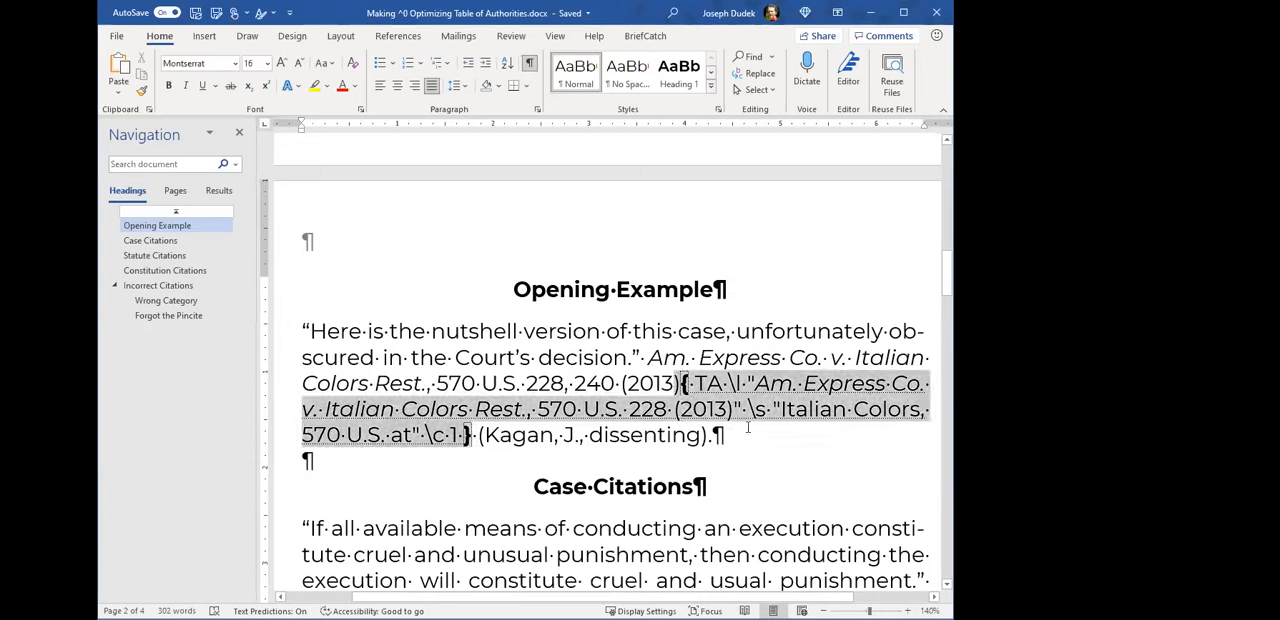
double_click(764, 386)
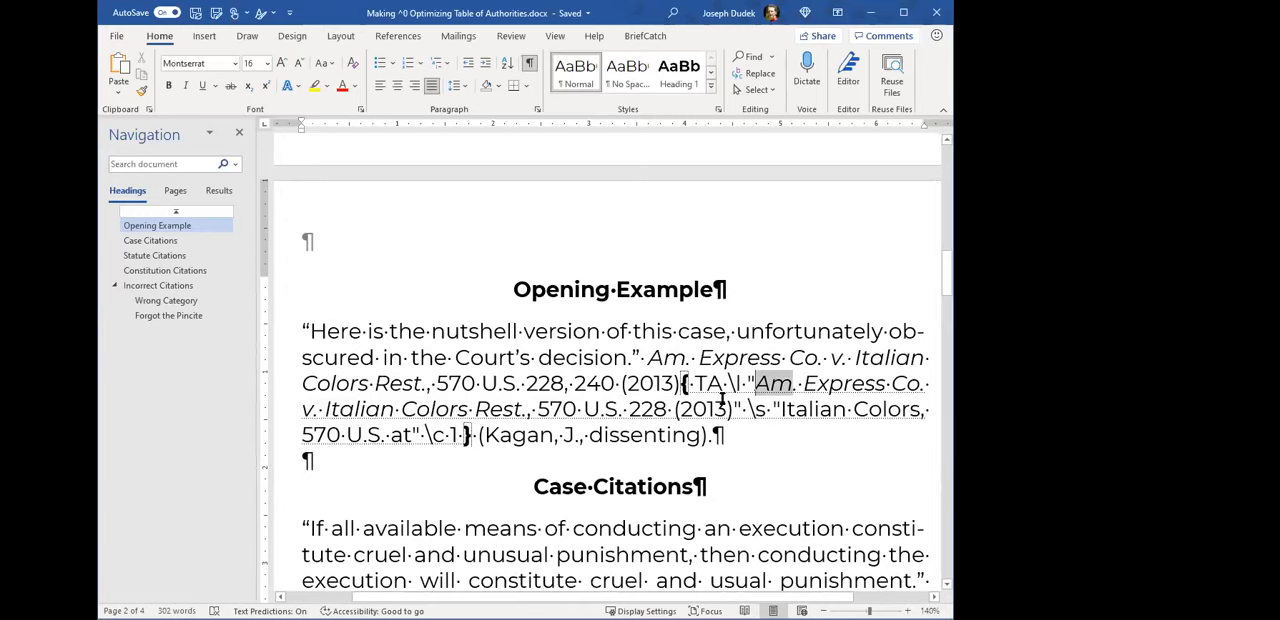
- Check the Am. Express entry and its page number in the Table of Authorities, and return to the end of the Opening Example paragraph
click(686, 405)
scroll(729, 400, up, 3)
scroll(726, 417, up, 10)
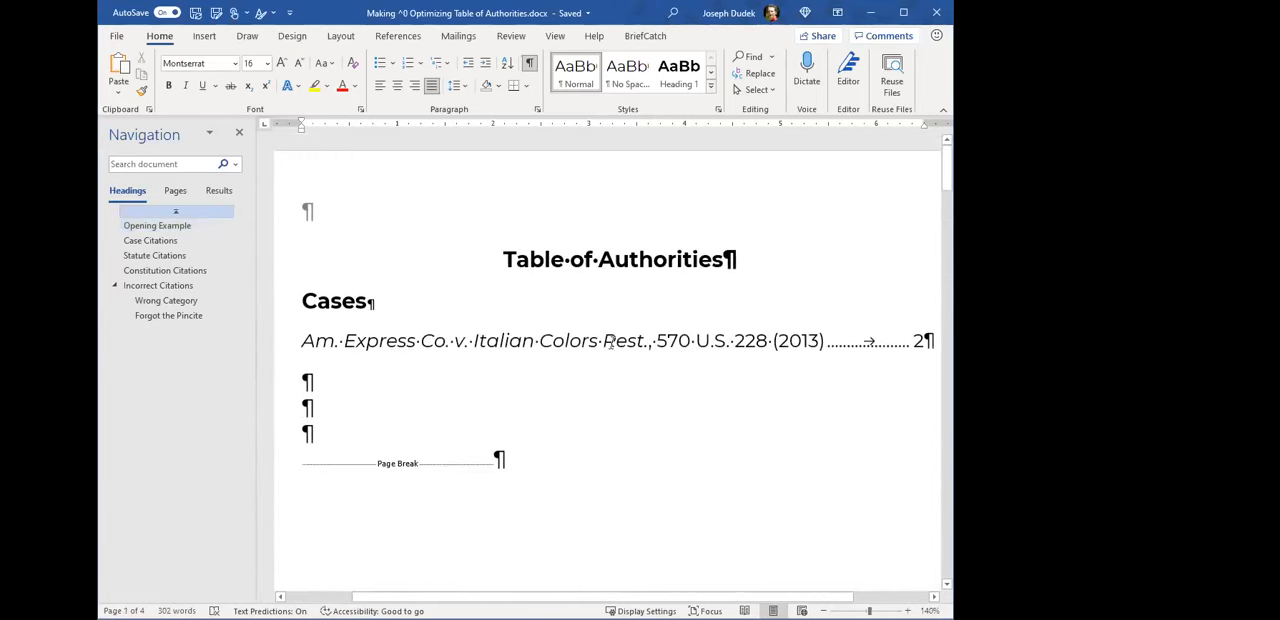
drag(303, 340, 821, 330)
drag(914, 341, 925, 344)
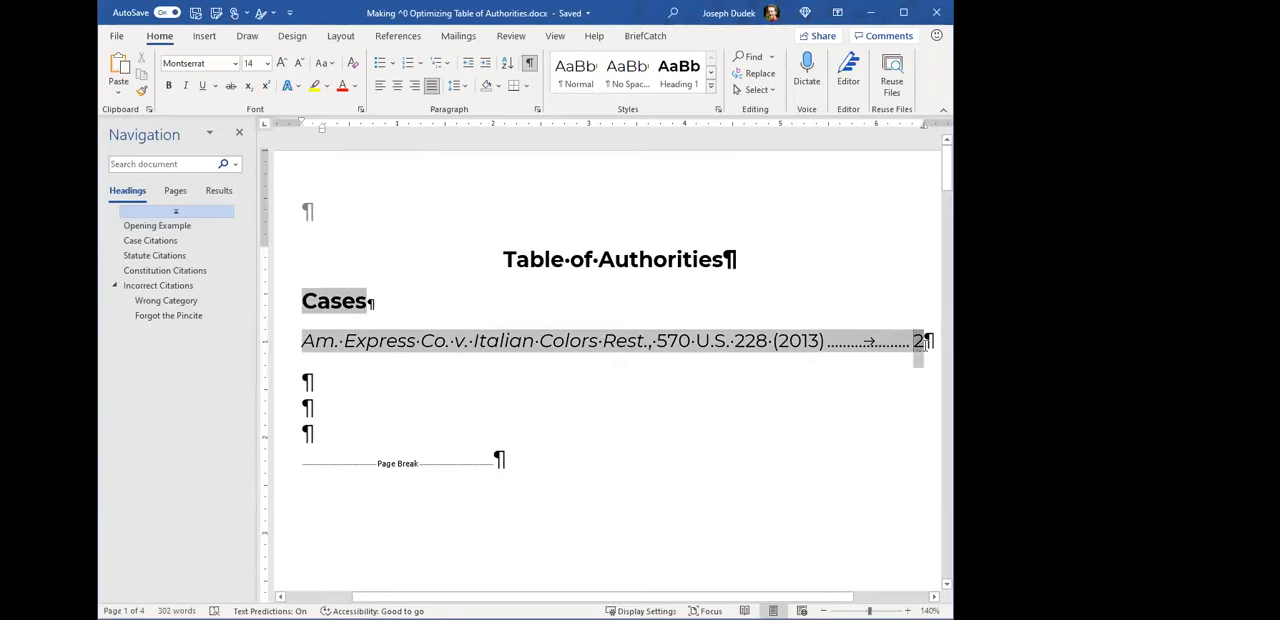
scroll(608, 472, down, 3)
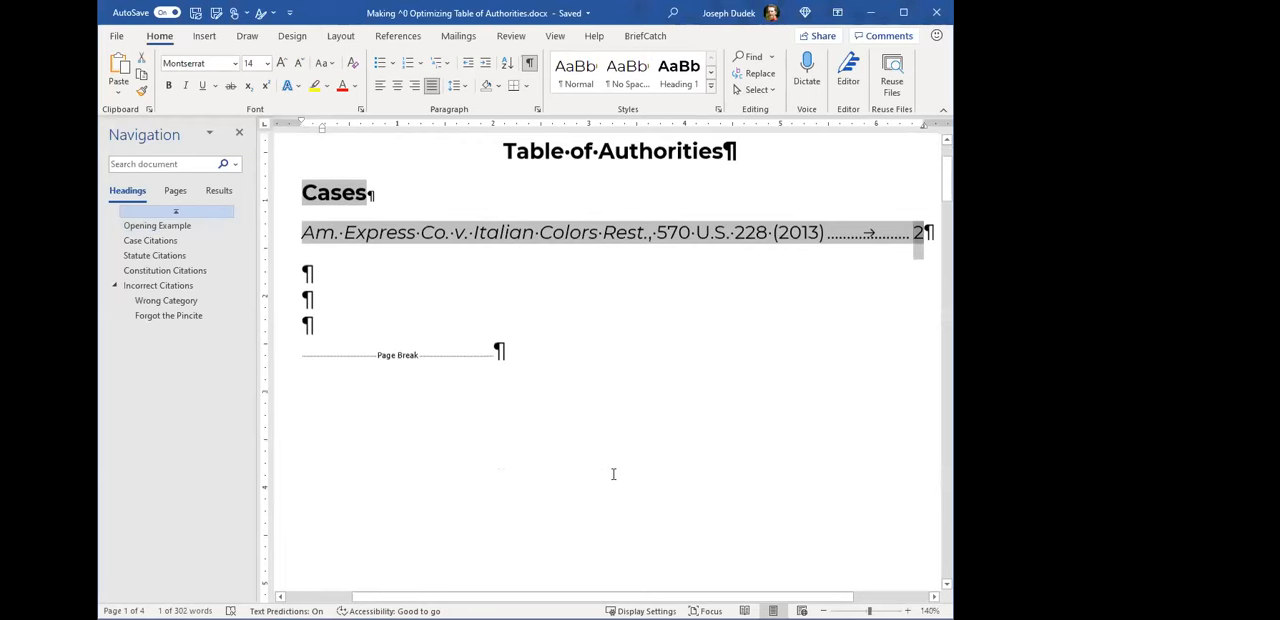
scroll(616, 472, down, 10)
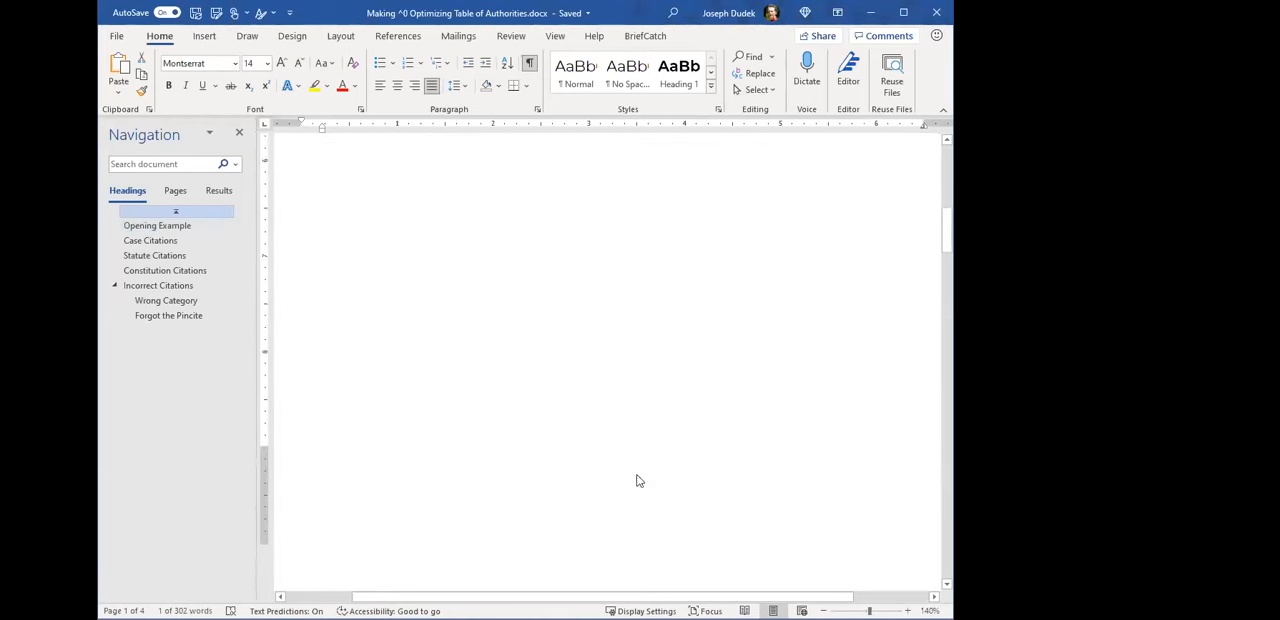
click(734, 438)
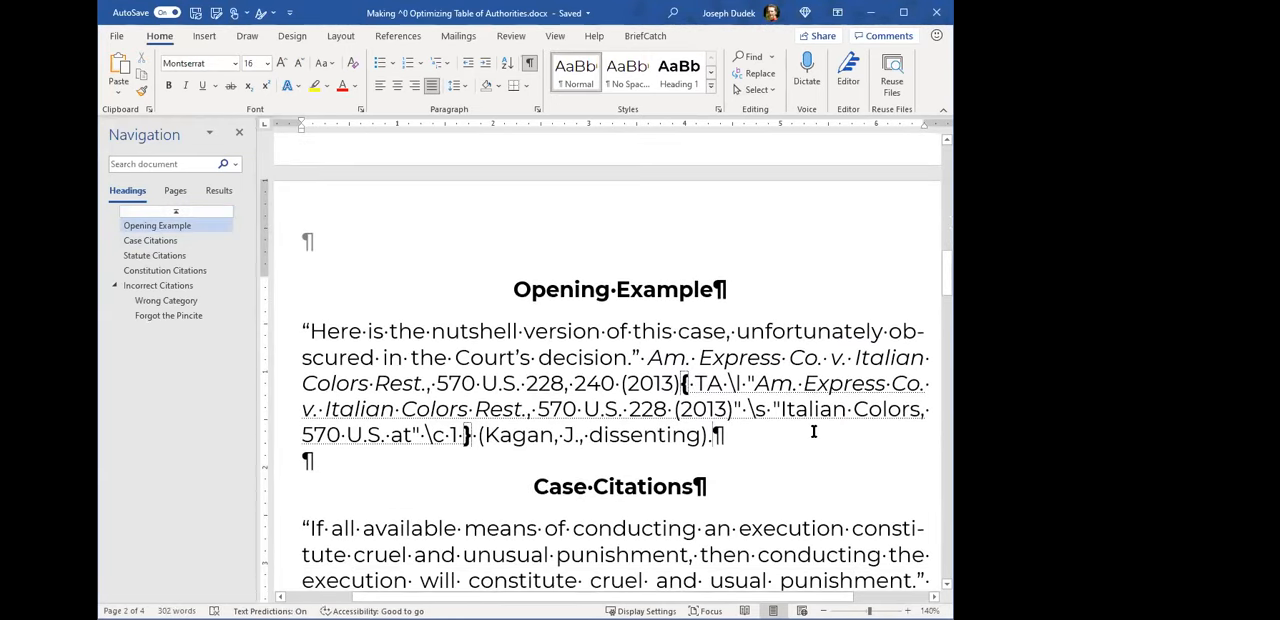
- Review the TA field in the Opening Example paragraph once more, from its long citation to its closing brace
scroll(800, 428, down, 1)
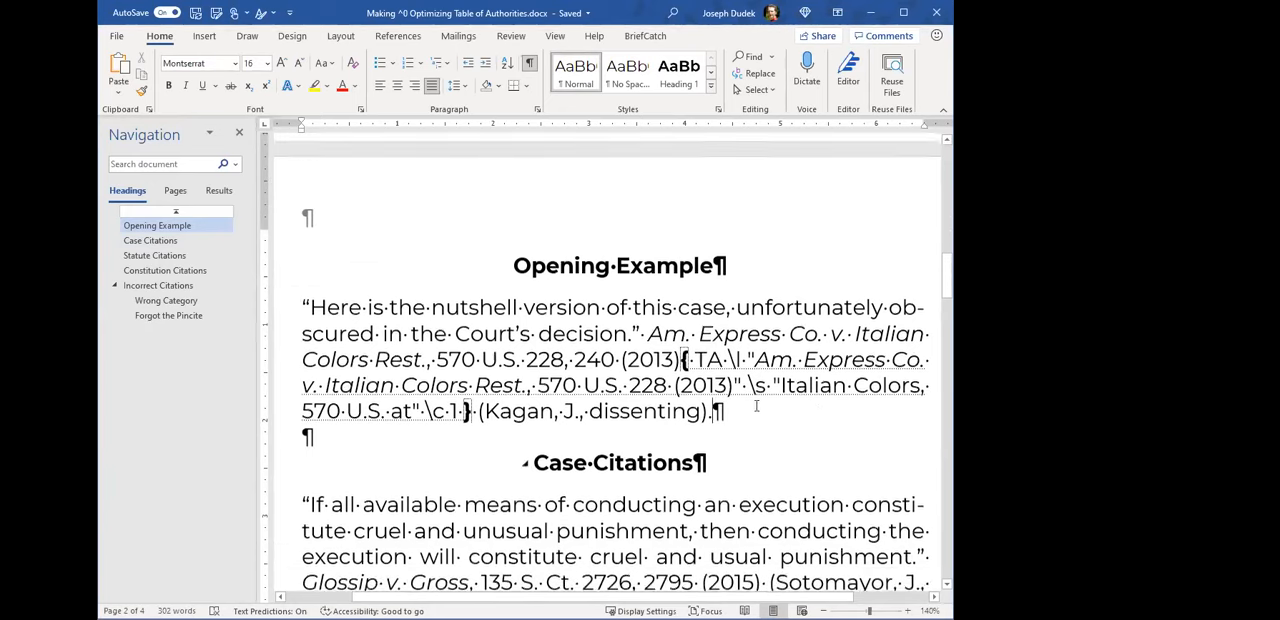
click(734, 361)
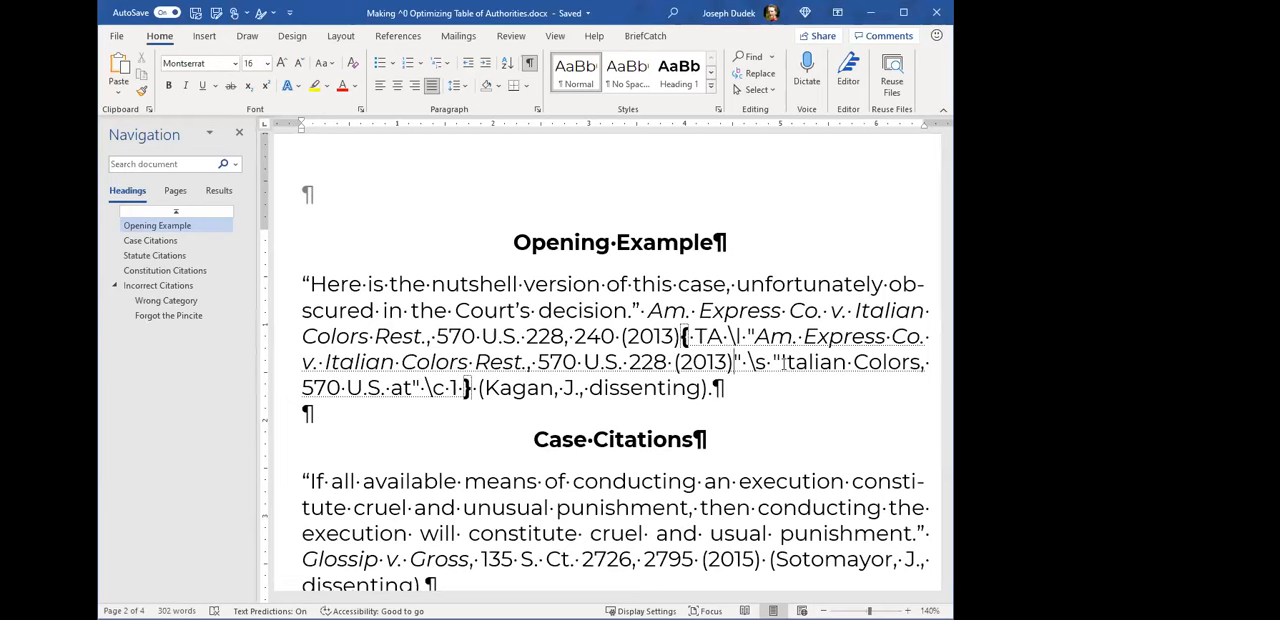
scroll(766, 372, down, 1)
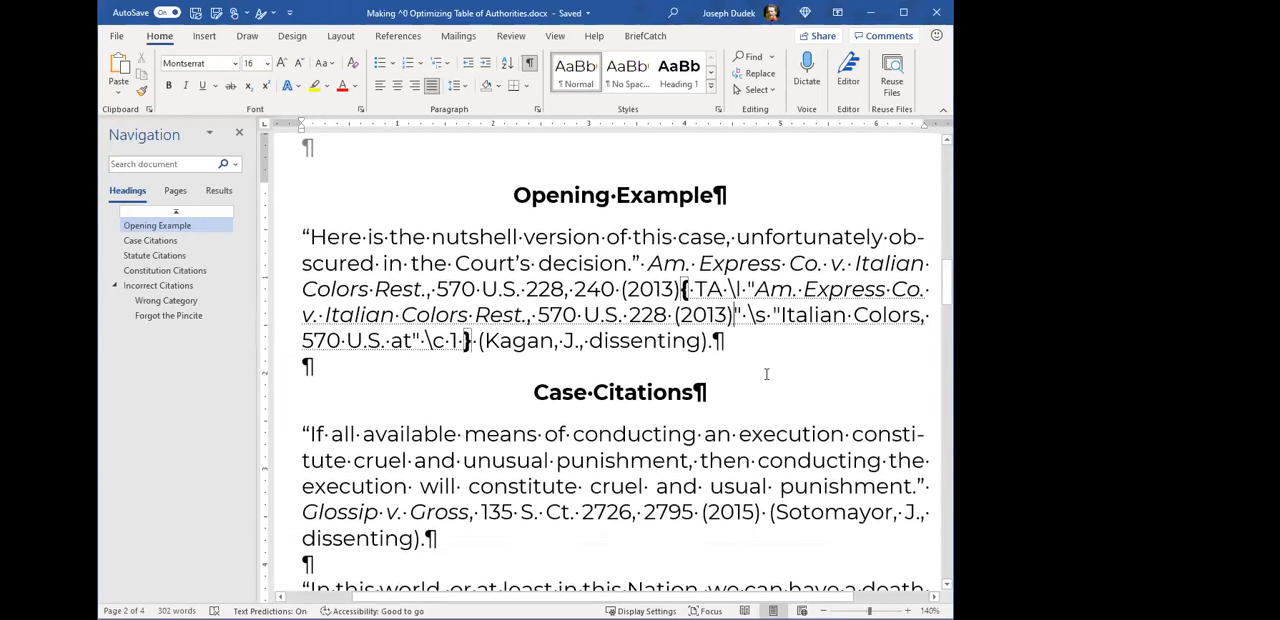
scroll(766, 374, down, 3)
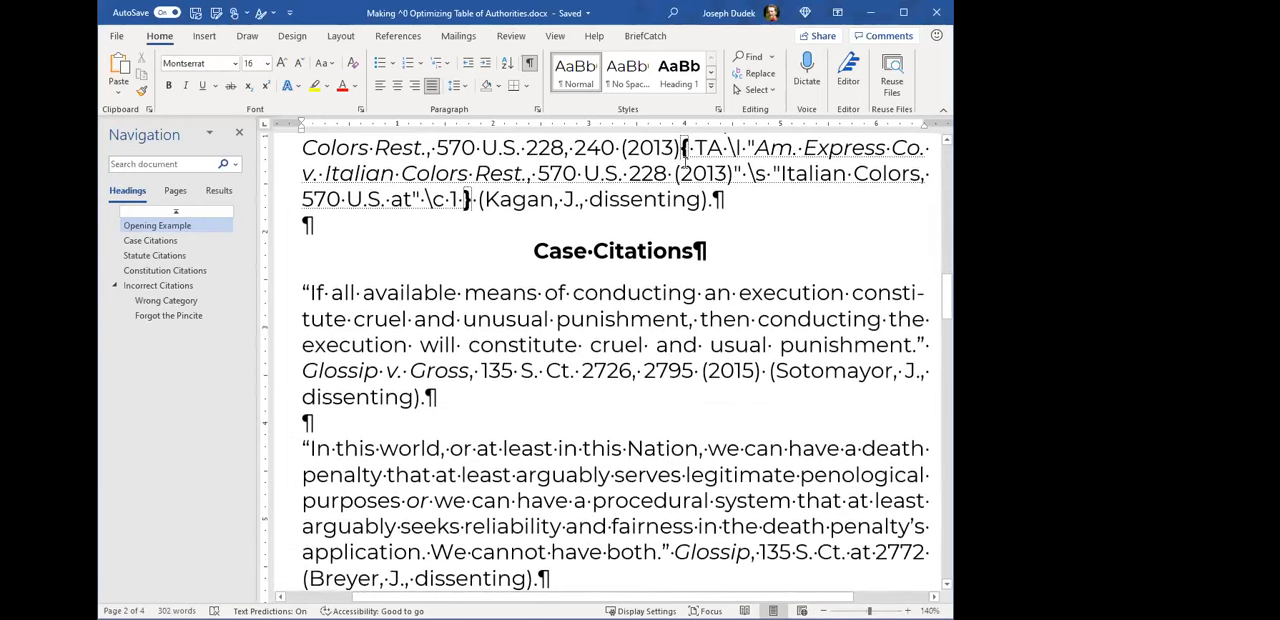
drag(685, 158, 564, 201)
click(564, 201)
- Go to the Case Citations section and look over the paragraphs that cite Glossip v. Gross
scroll(647, 225, down, 1)
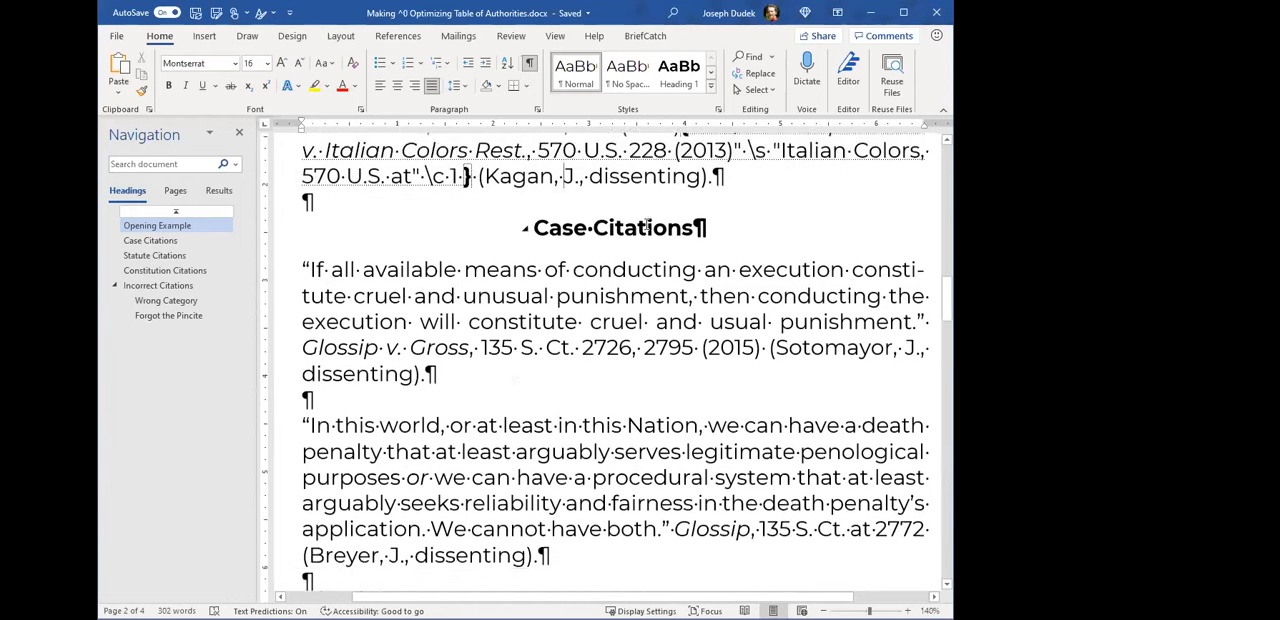
click(437, 323)
scroll(683, 397, down, 1)
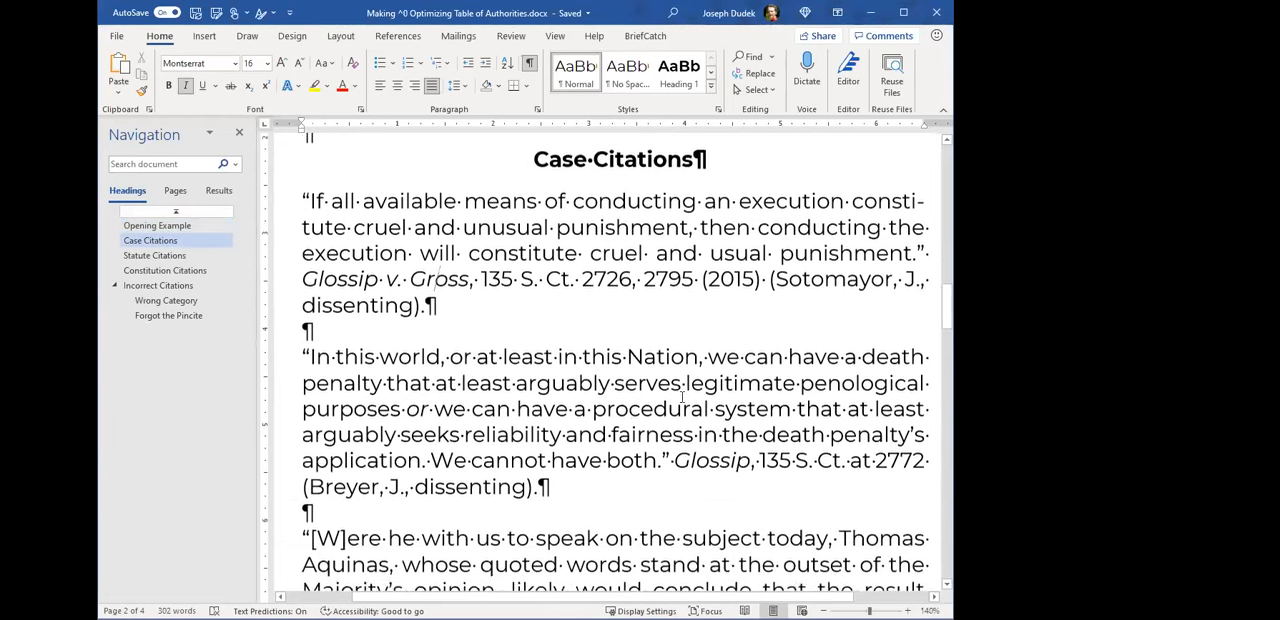
scroll(664, 416, down, 1)
scroll(660, 421, up, 1)
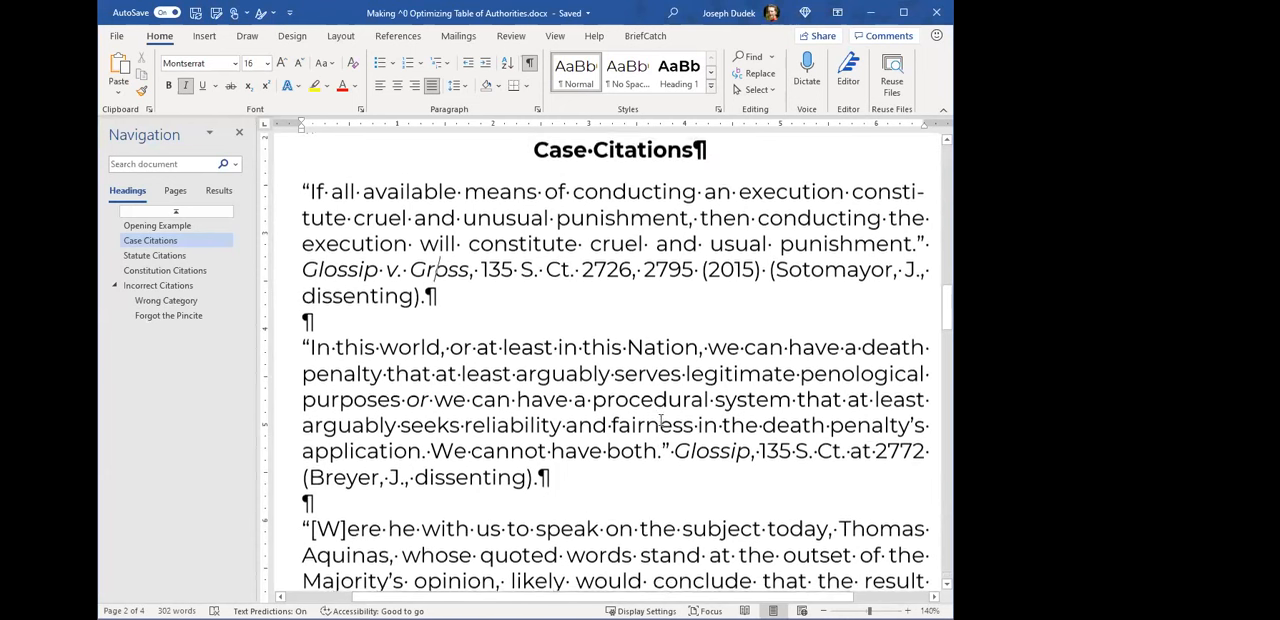
- Point out the case name in the full Glossip citation and highlight the dissenting justice's name in the full and short Glossip citations
click(574, 270)
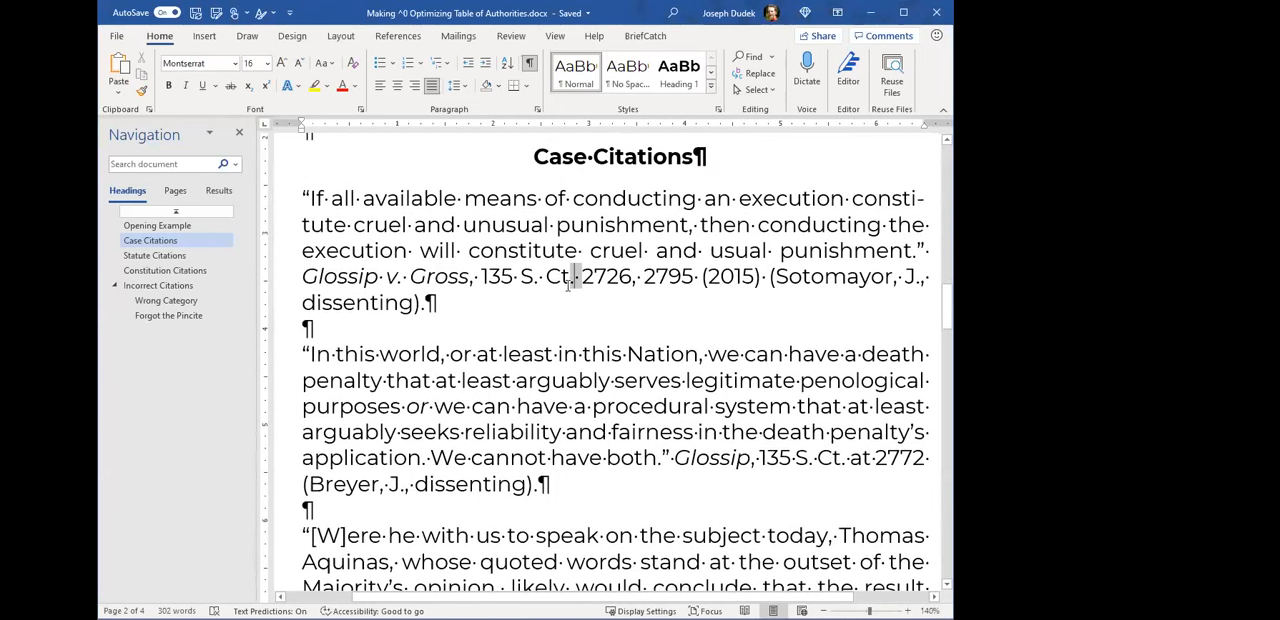
double_click(328, 278)
click(340, 277)
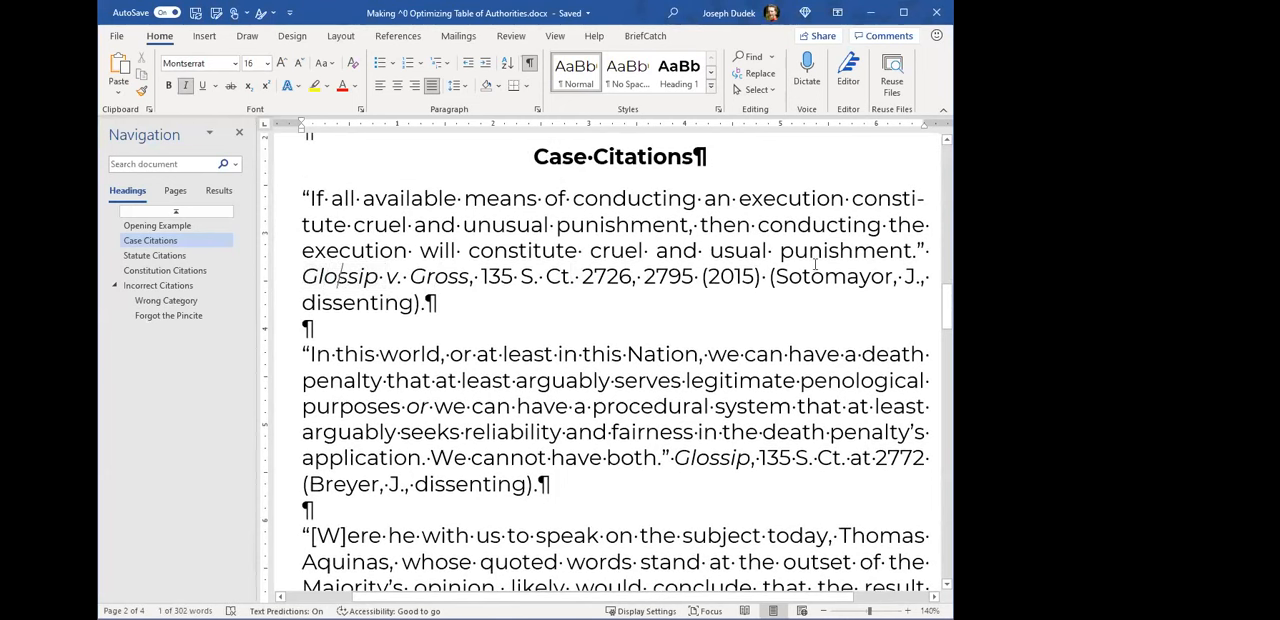
double_click(830, 277)
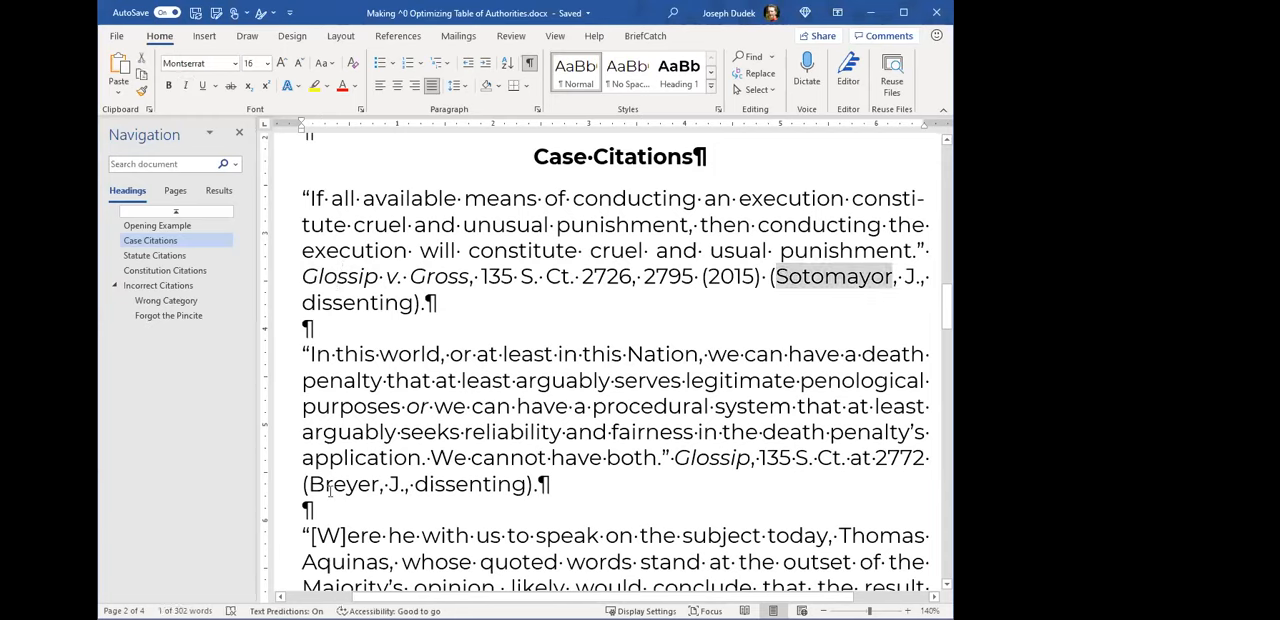
double_click(343, 484)
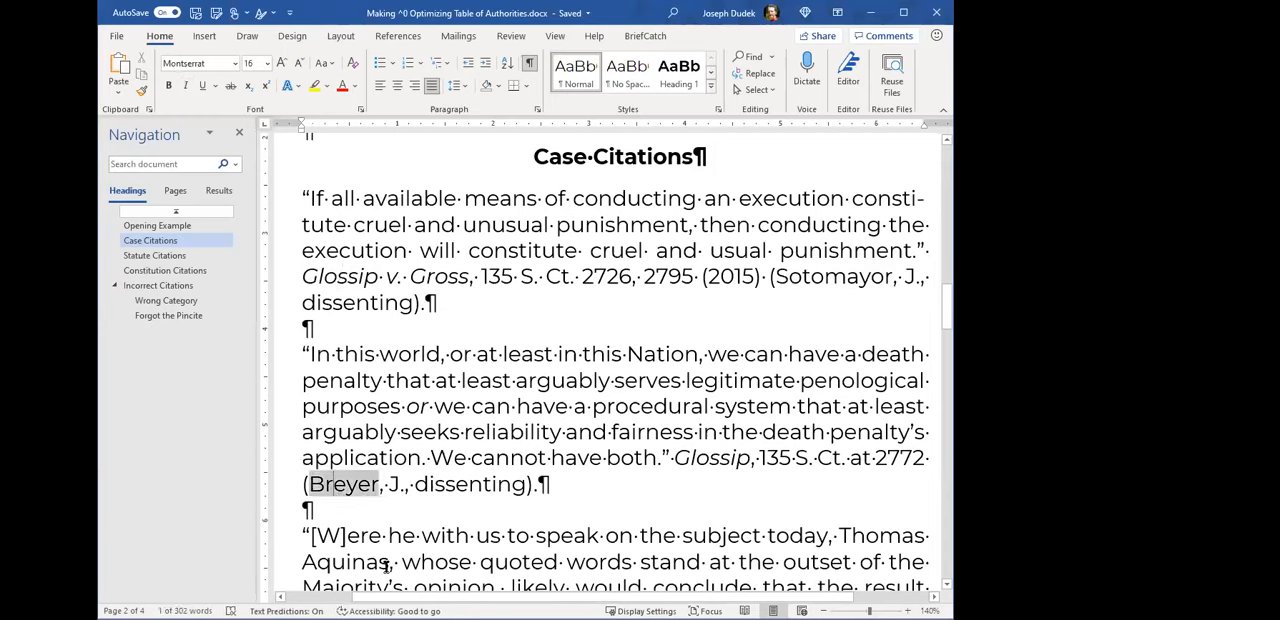
click(516, 407)
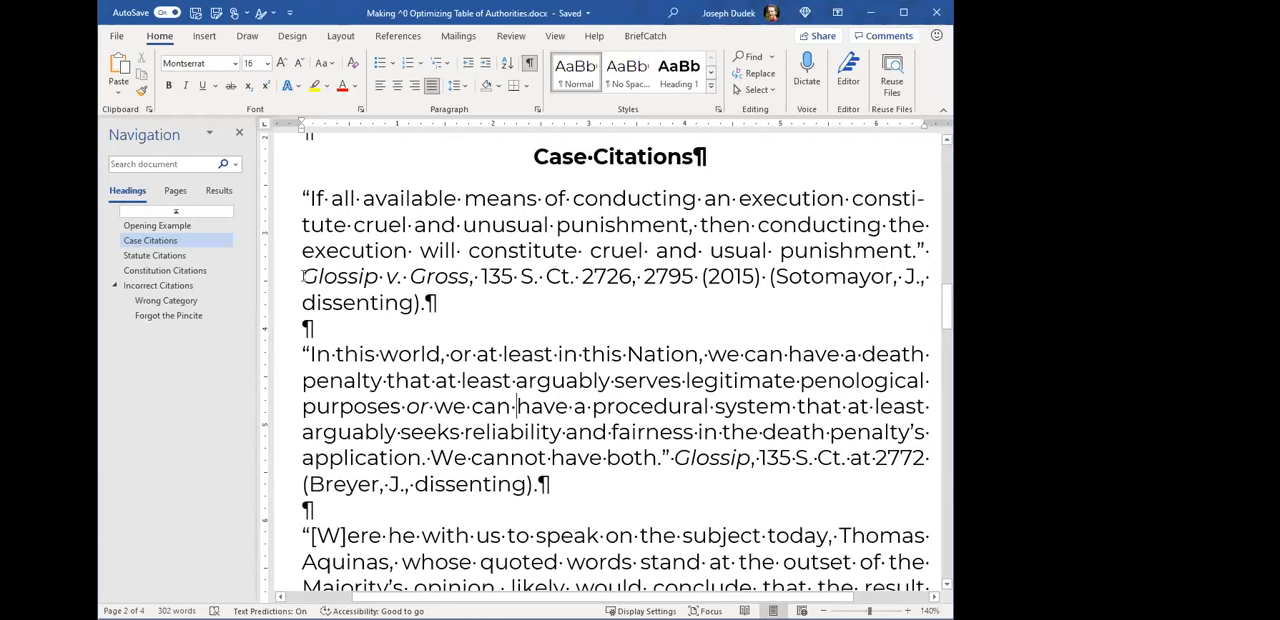
- Highlight the full Glossip v. Gross citation with its parenthetical, and compare it with the complete TA field in the Opening Example
drag(302, 276, 421, 302)
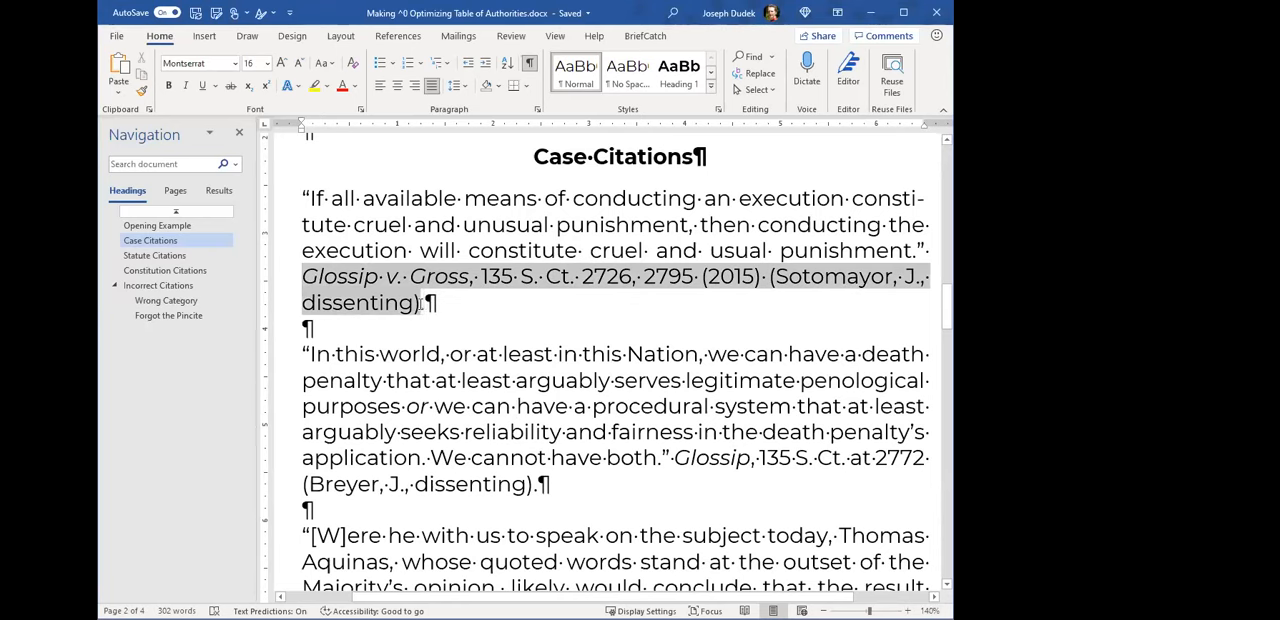
scroll(560, 280, up, 2)
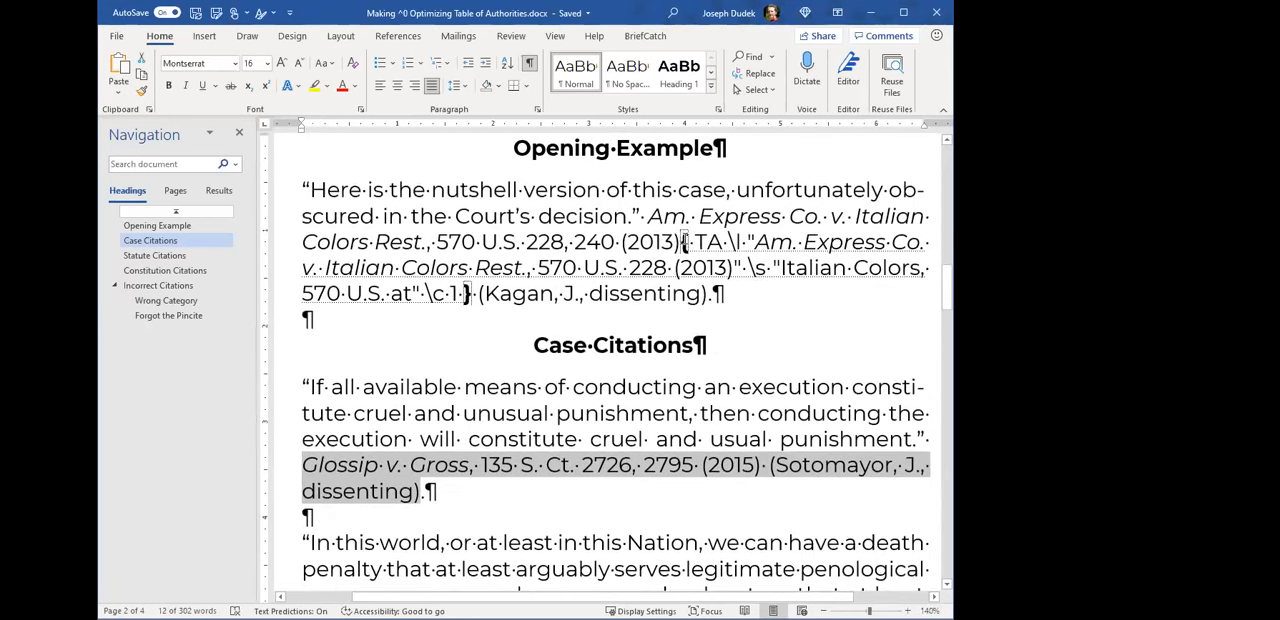
drag(684, 242, 468, 293)
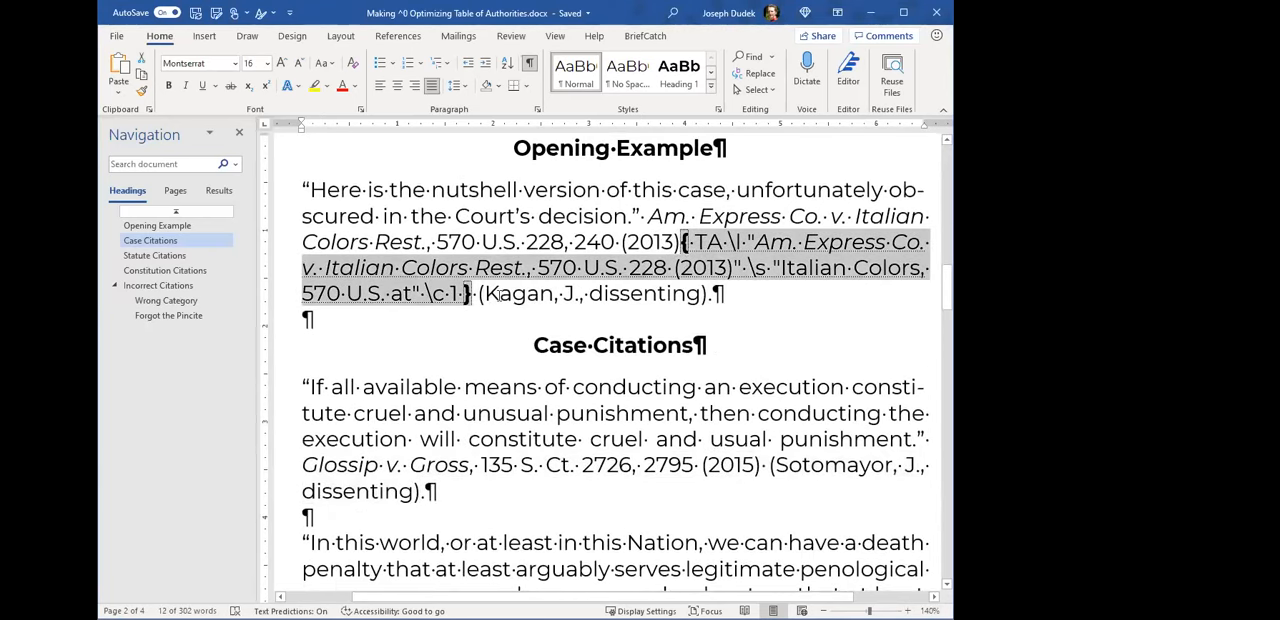
- Select "Glossip v. Gross, 135 S. Ct. 2726, 2795 (2015)" without its dissent parenthetical and bring up the citation-marking commands
scroll(453, 369, down, 1)
click(451, 370)
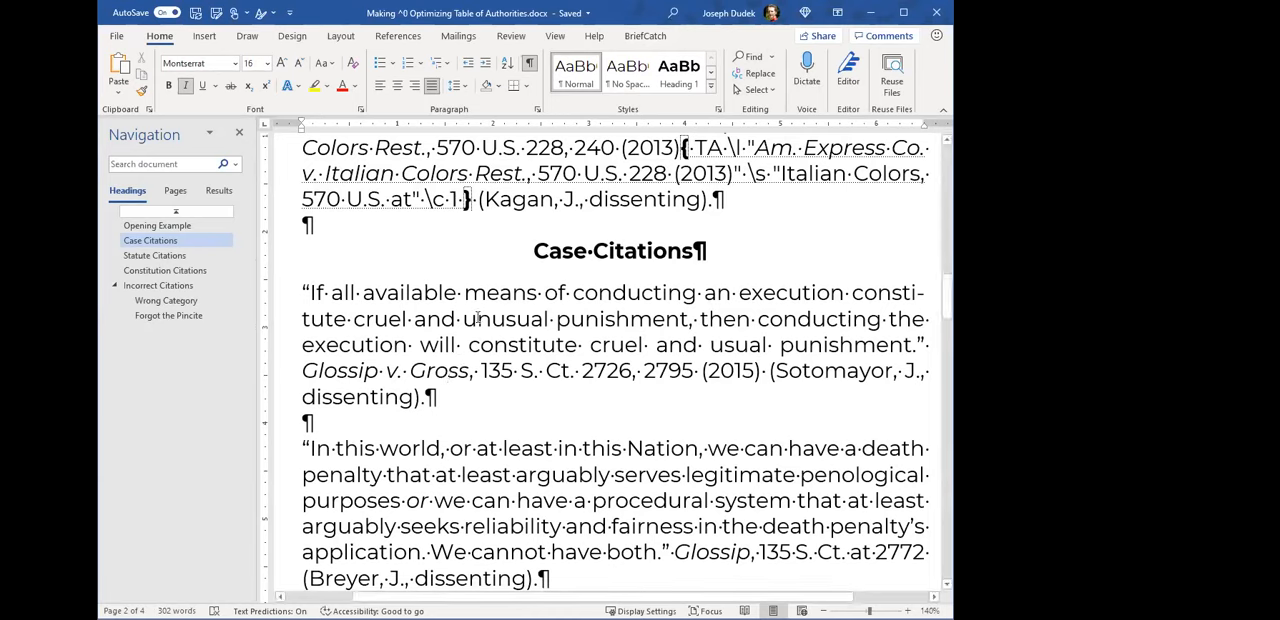
drag(304, 370, 761, 372)
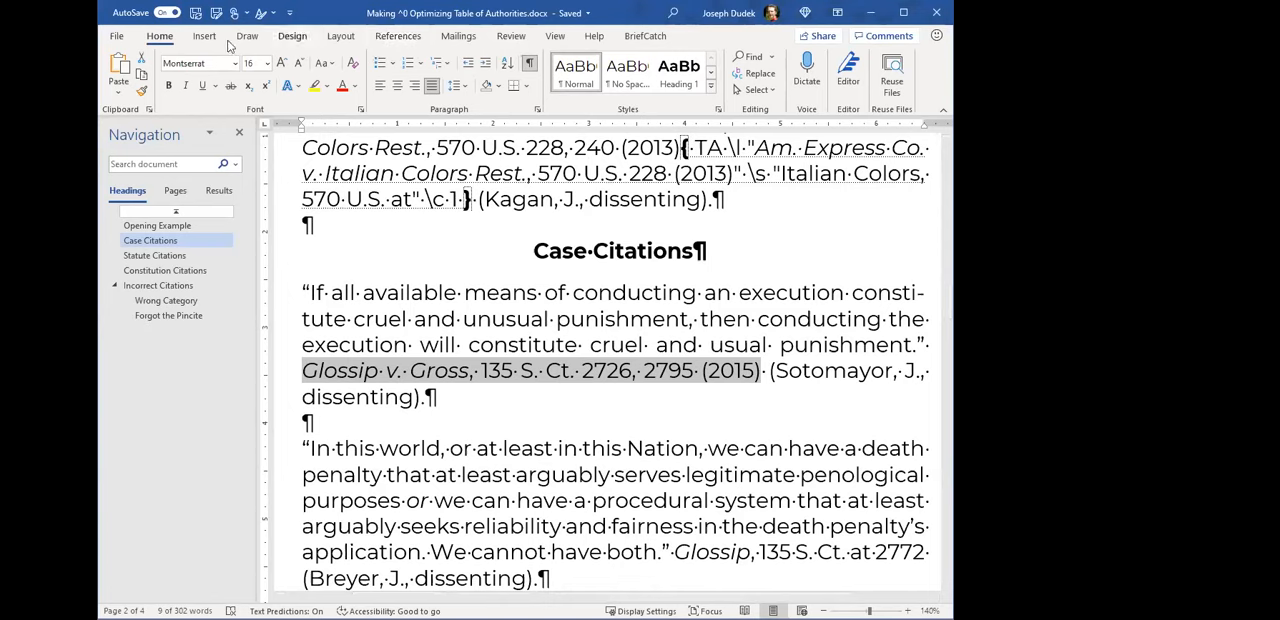
click(398, 36)
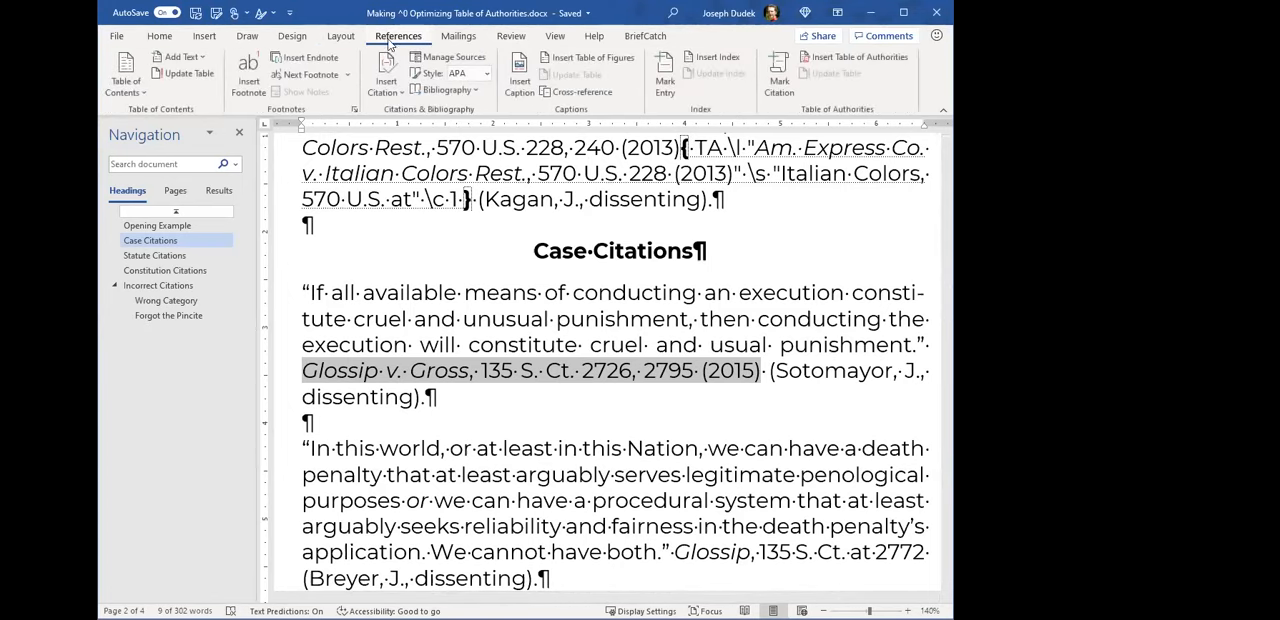
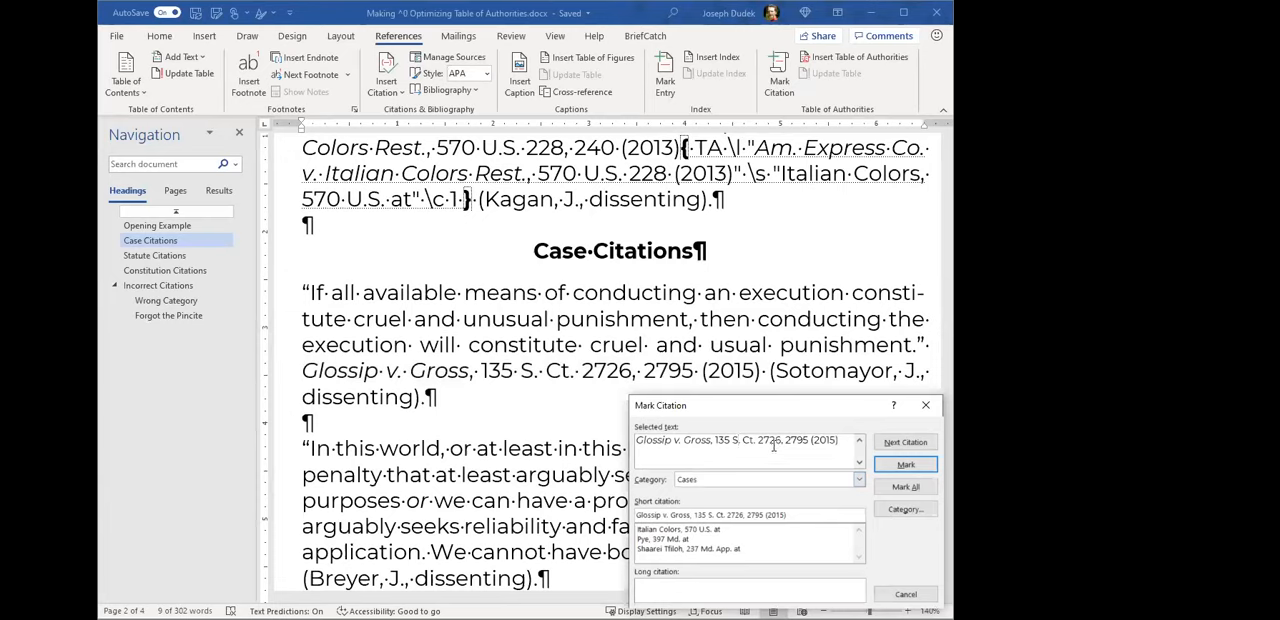
- Go over the selected text, the short citation and the category choices for the Glossip citation, keeping Cases as the category
mouse_move(637, 440)
mouse_down()
mouse_move(835, 433)
mouse_move(640, 443)
mouse_up()
click(838, 440)
click(670, 443)
mouse_move(808, 514)
mouse_down()
mouse_move(634, 515)
mouse_move(798, 516)
mouse_up()
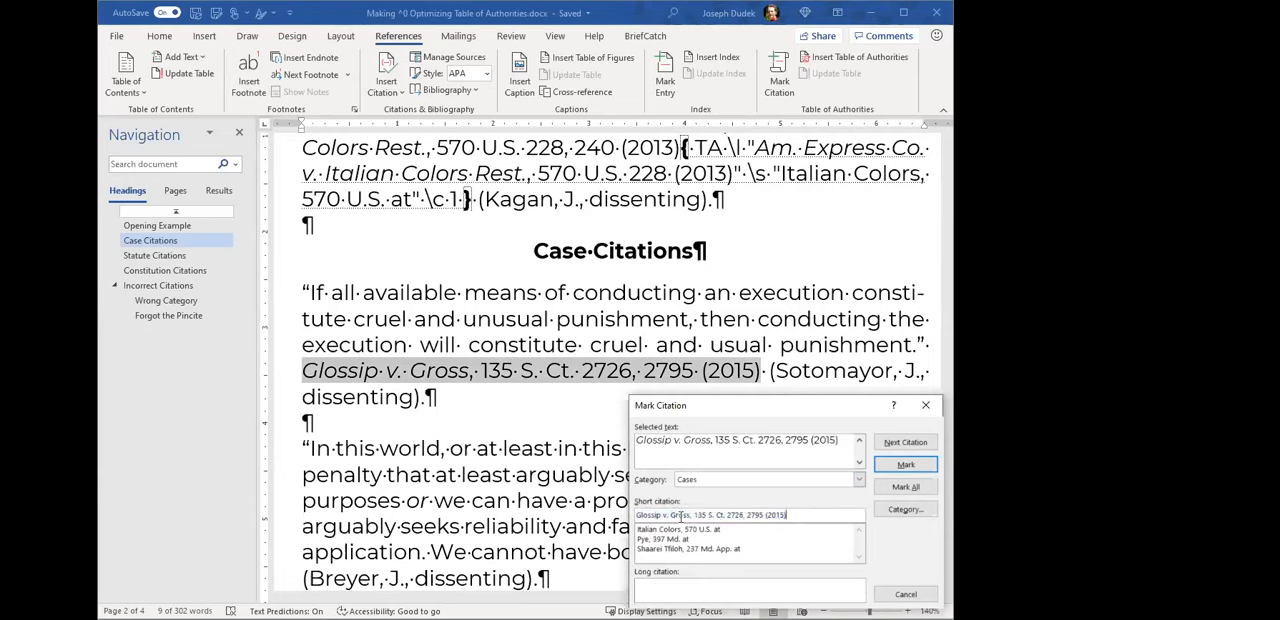
drag(645, 516, 790, 515)
click(799, 514)
click(745, 481)
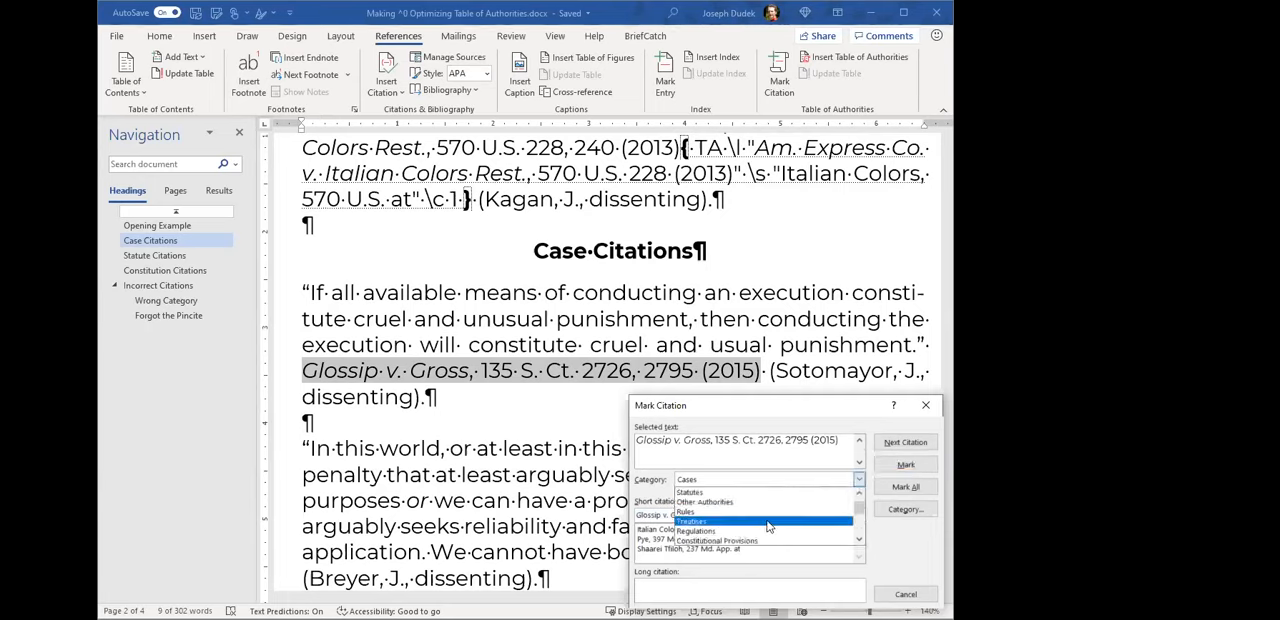
scroll(738, 530, up, 2)
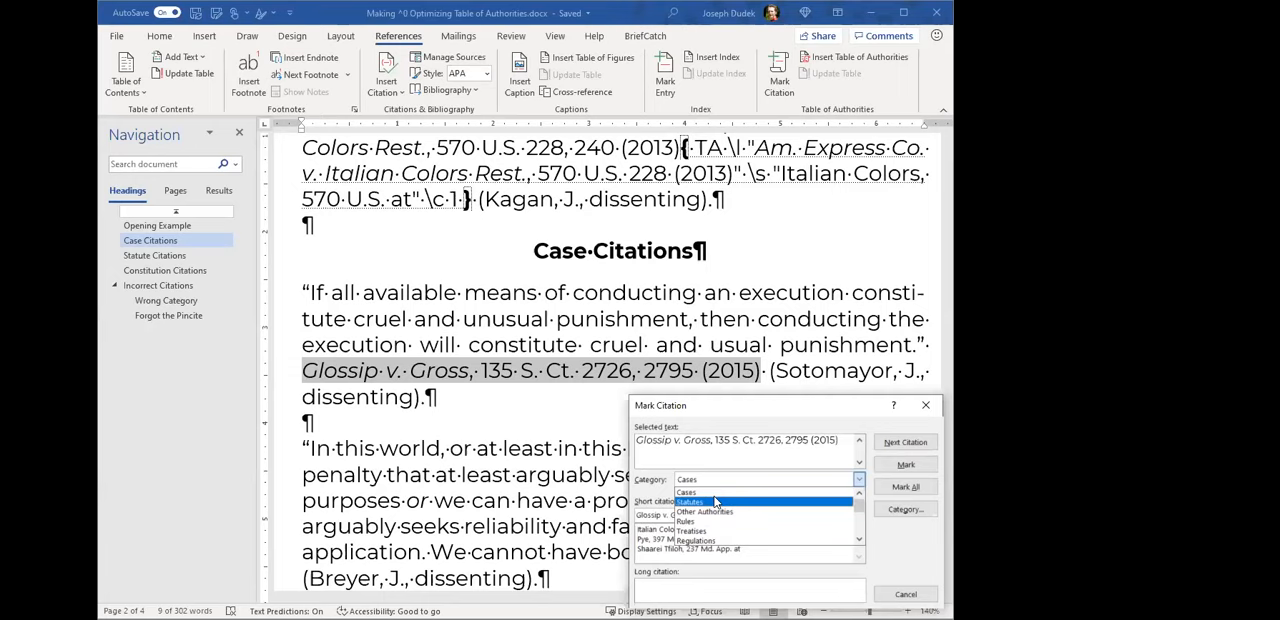
click(708, 495)
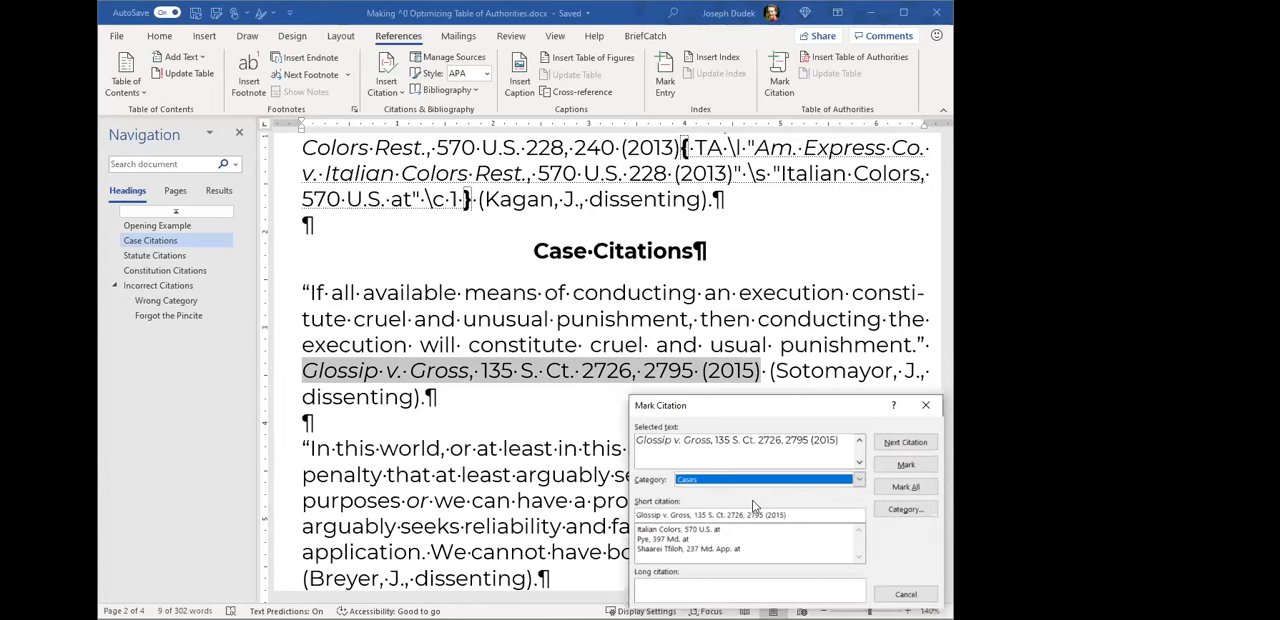
- Remove the pincite 2795 from the selected text so it reads "Glossip v. Gross, 135 S. Ct. 2726 (2015)"
double_click(792, 439)
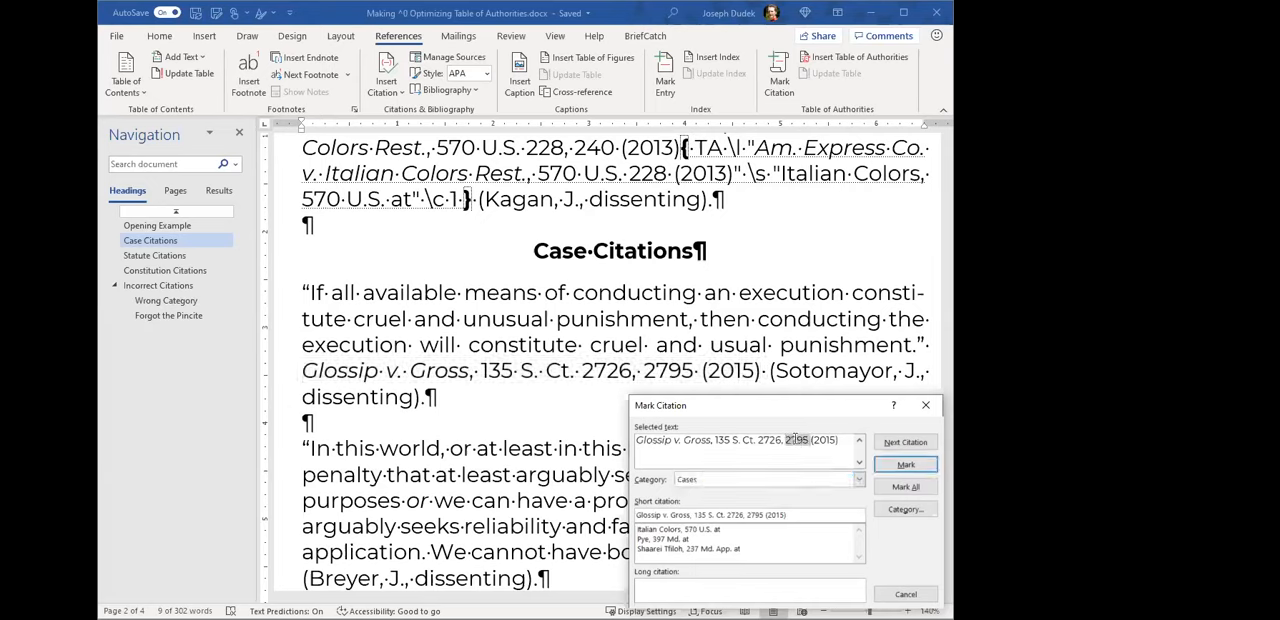
key(BackSpace)
key(BackSpace)
- Try a line break after the case name in the selected text and remove it again
click(716, 440)
key(Return)
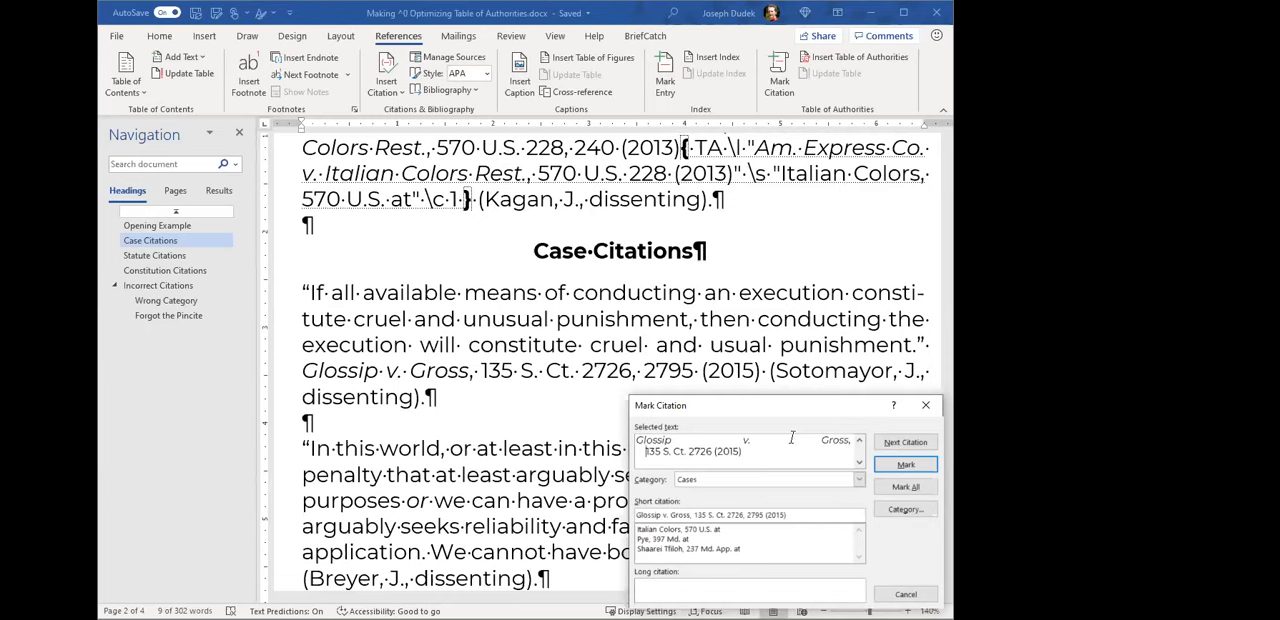
key(BackSpace)
click(858, 462)
click(859, 442)
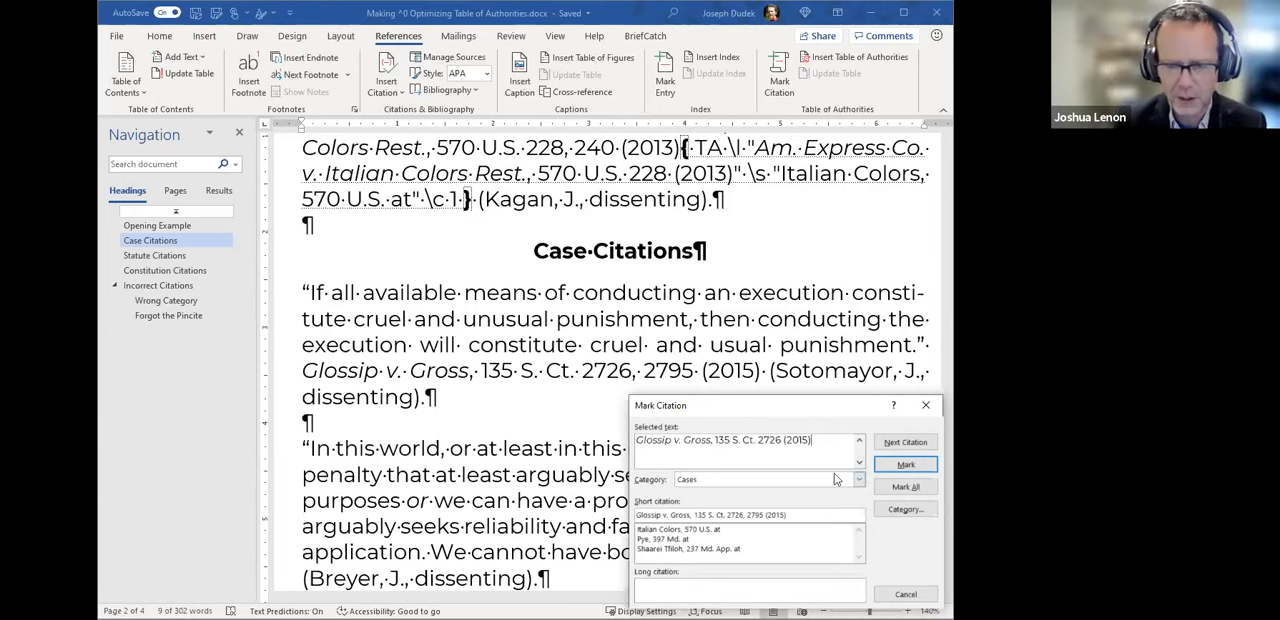
- Examine the available citation categories, trying Treatises and returning the category to Cases
click(857, 480)
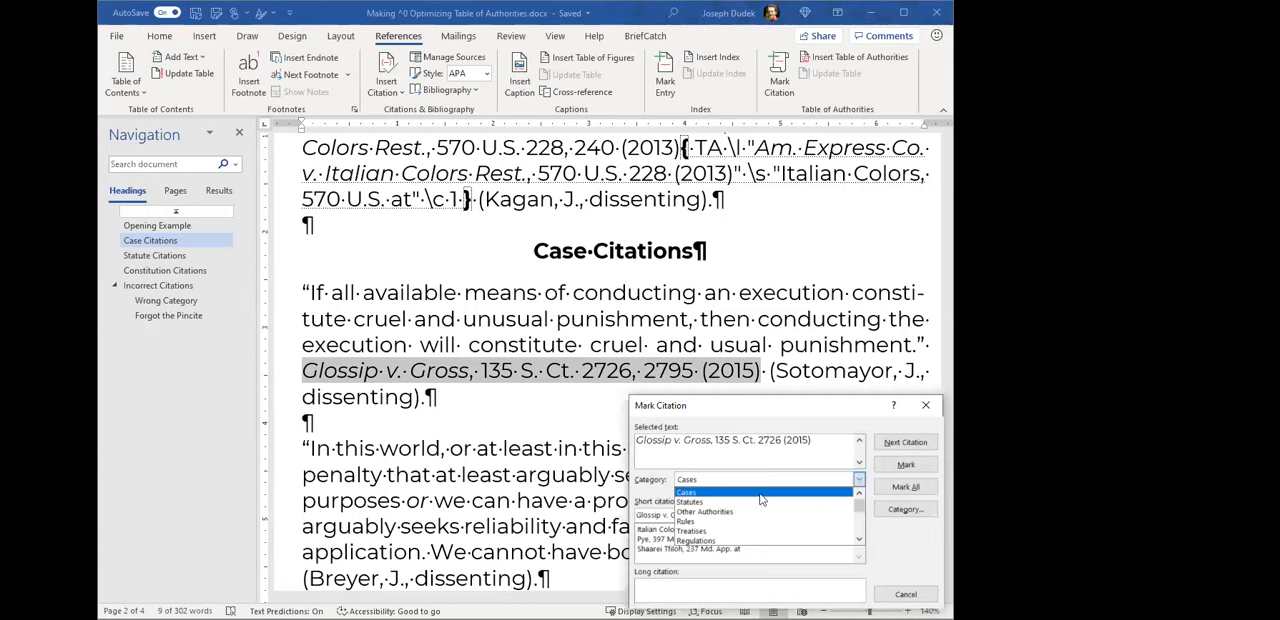
scroll(780, 510, down, 1)
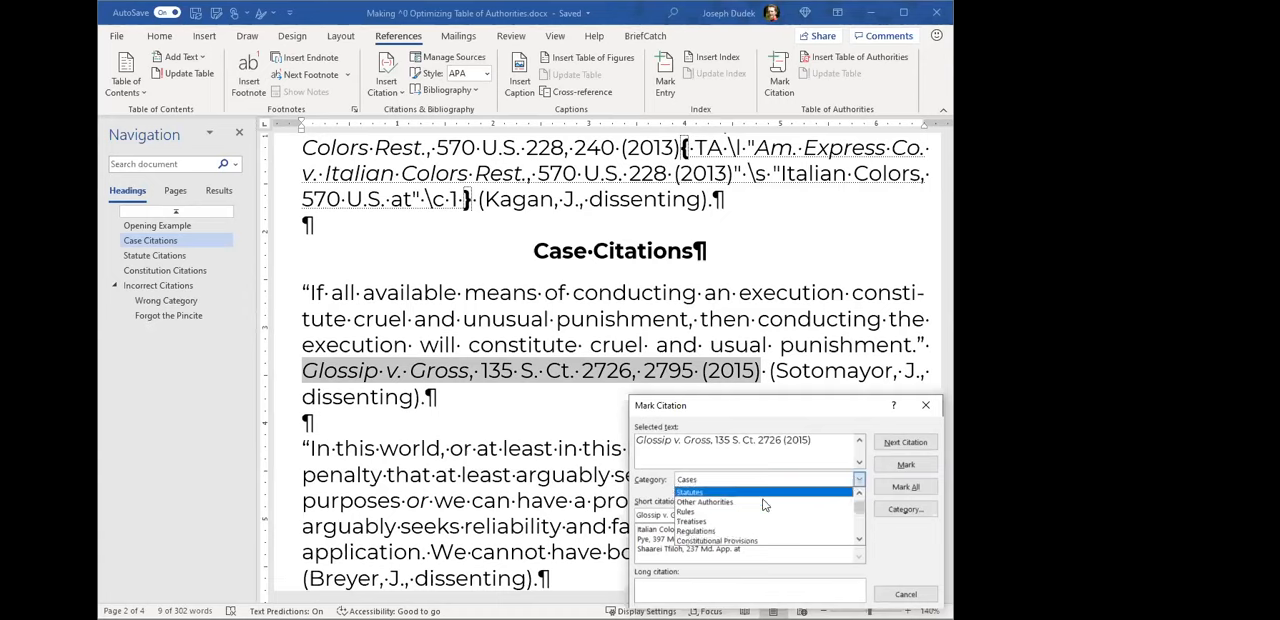
scroll(740, 515, up, 1)
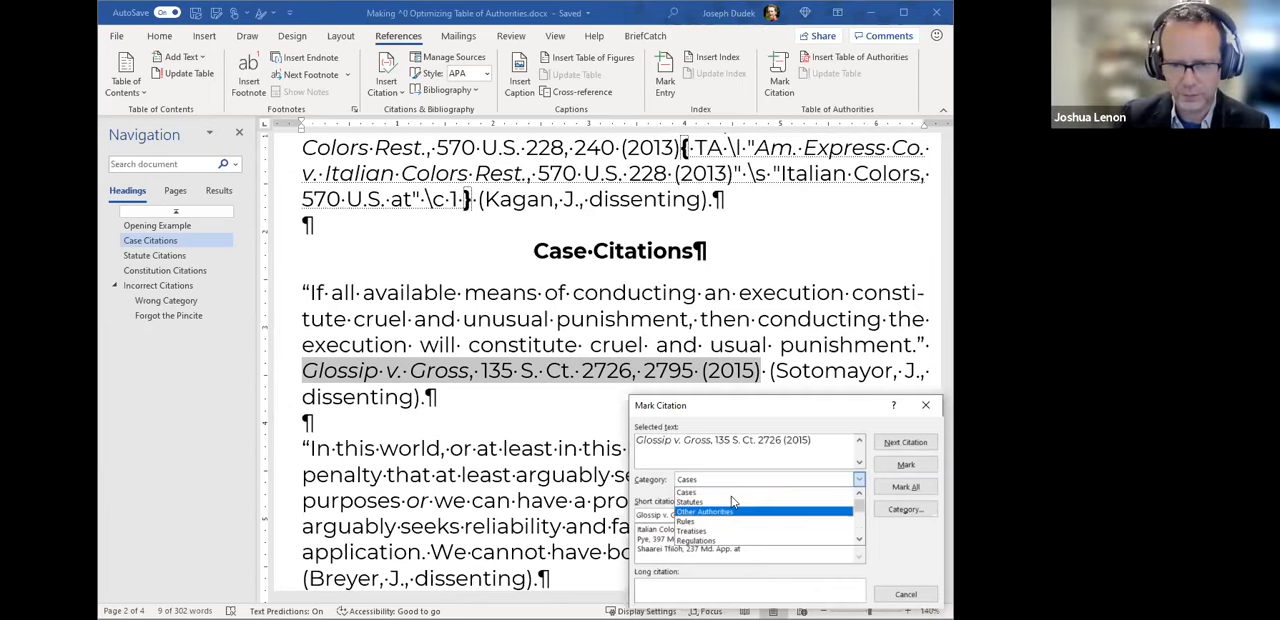
scroll(731, 500, down, 1)
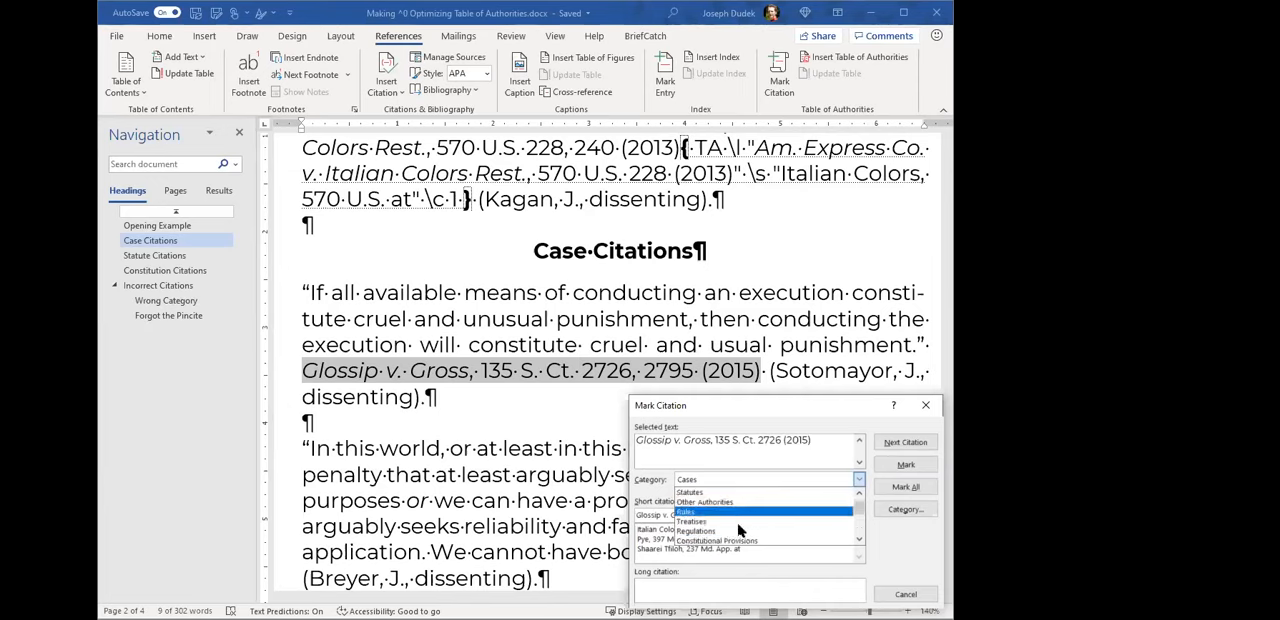
scroll(730, 508, up, 1)
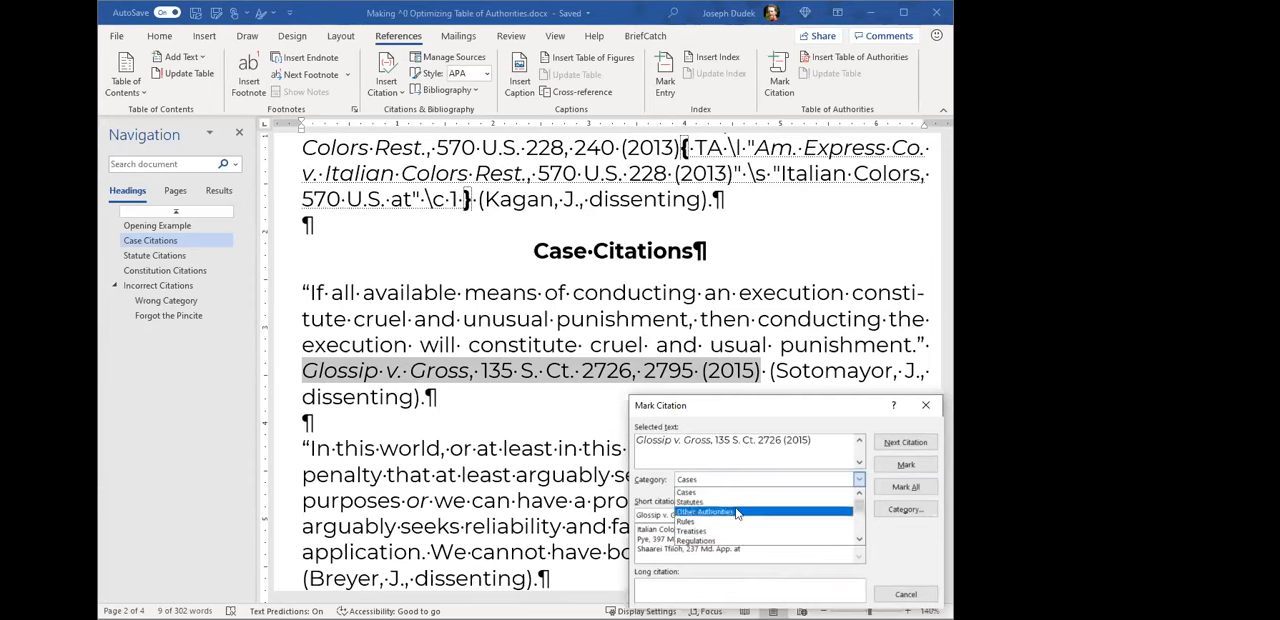
scroll(735, 530, down, 1)
scroll(735, 537, down, 1)
scroll(738, 530, up, 2)
scroll(735, 507, down, 2)
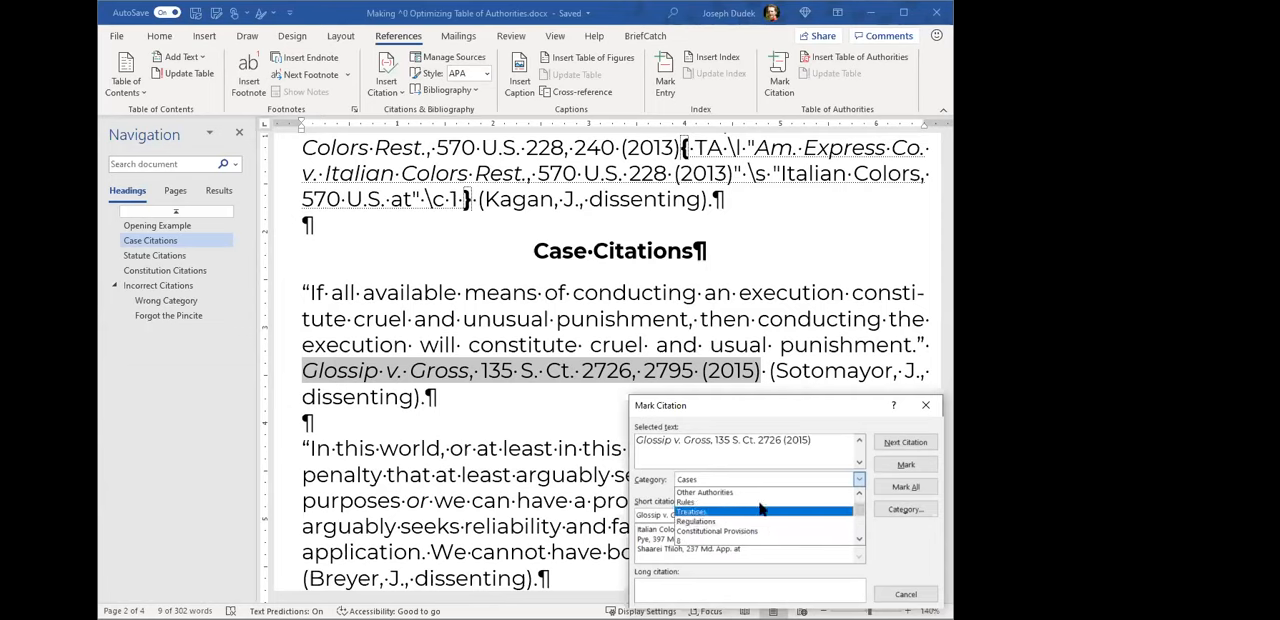
click(760, 510)
click(760, 482)
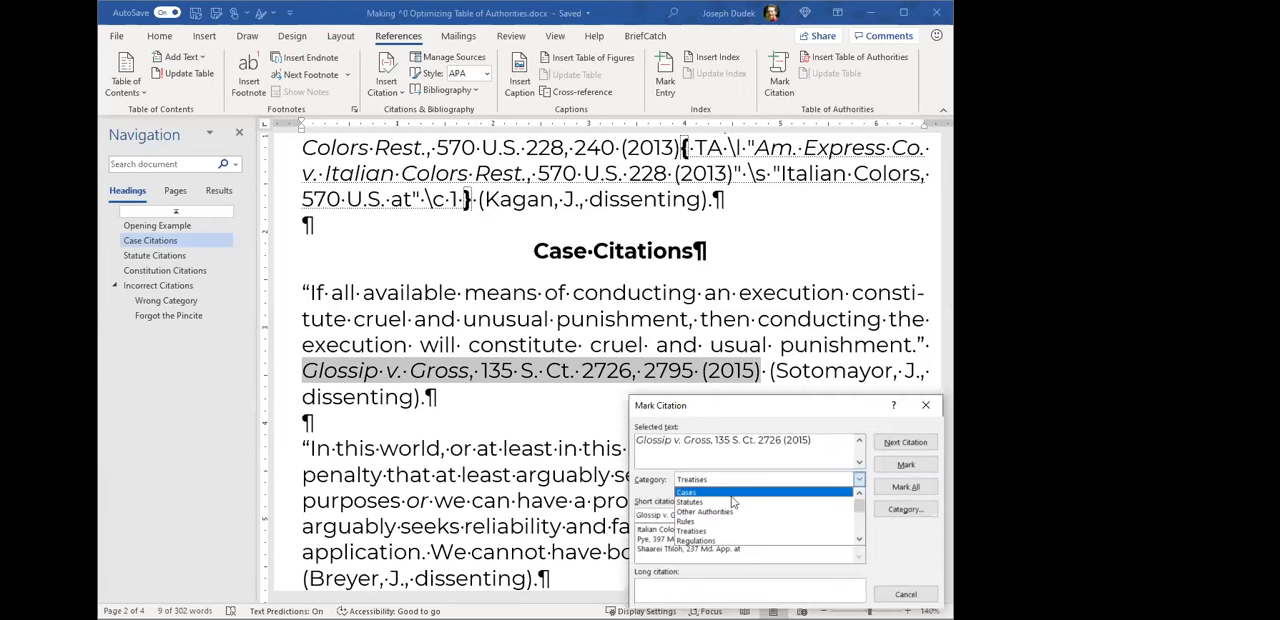
click(731, 494)
- Try renaming the Treatises category to "Land Records Documents" in the category editor
click(891, 512)
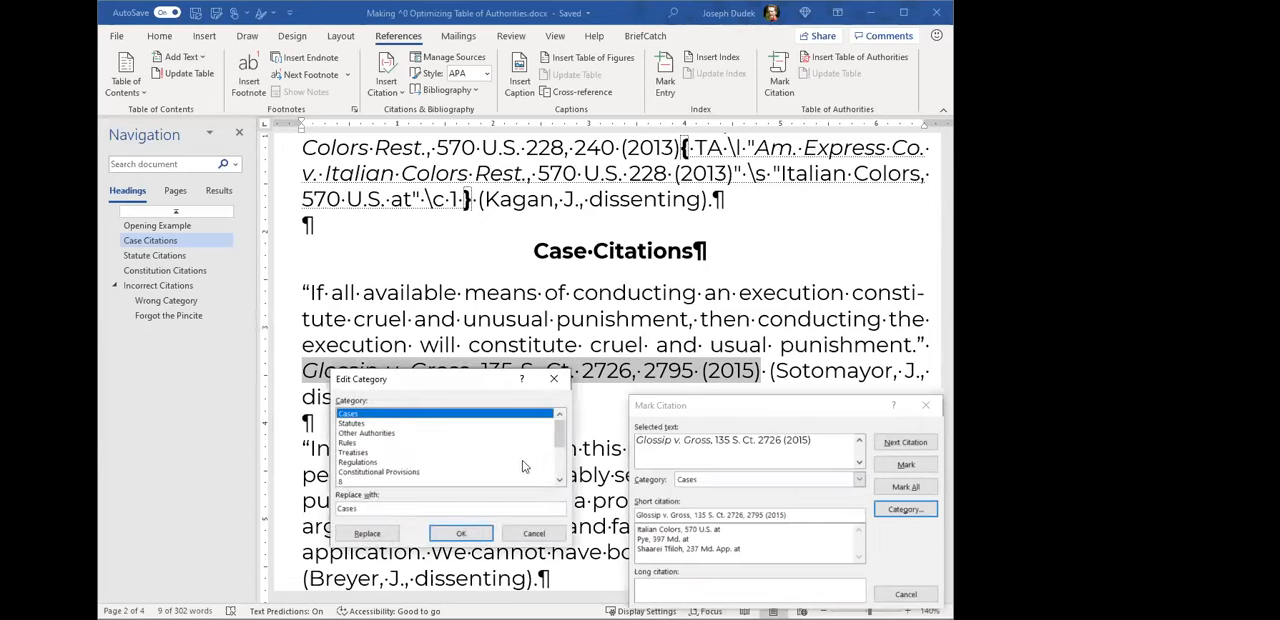
click(379, 434)
click(379, 424)
click(380, 443)
click(412, 471)
click(383, 463)
click(387, 453)
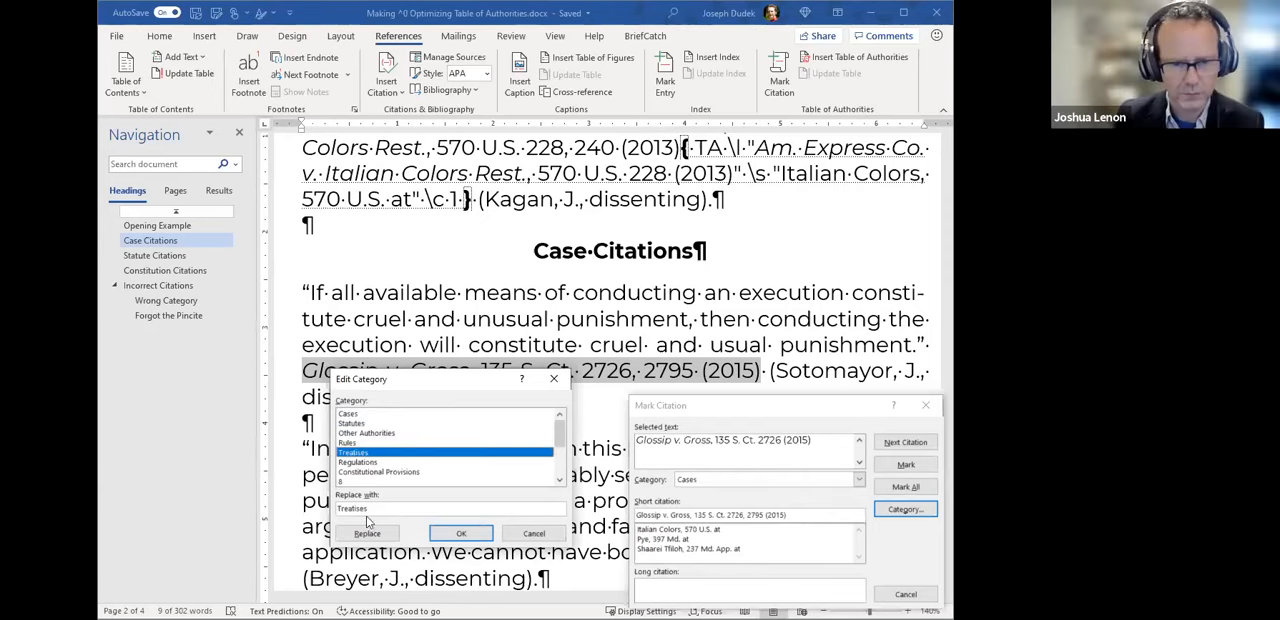
drag(390, 508, 336, 507)
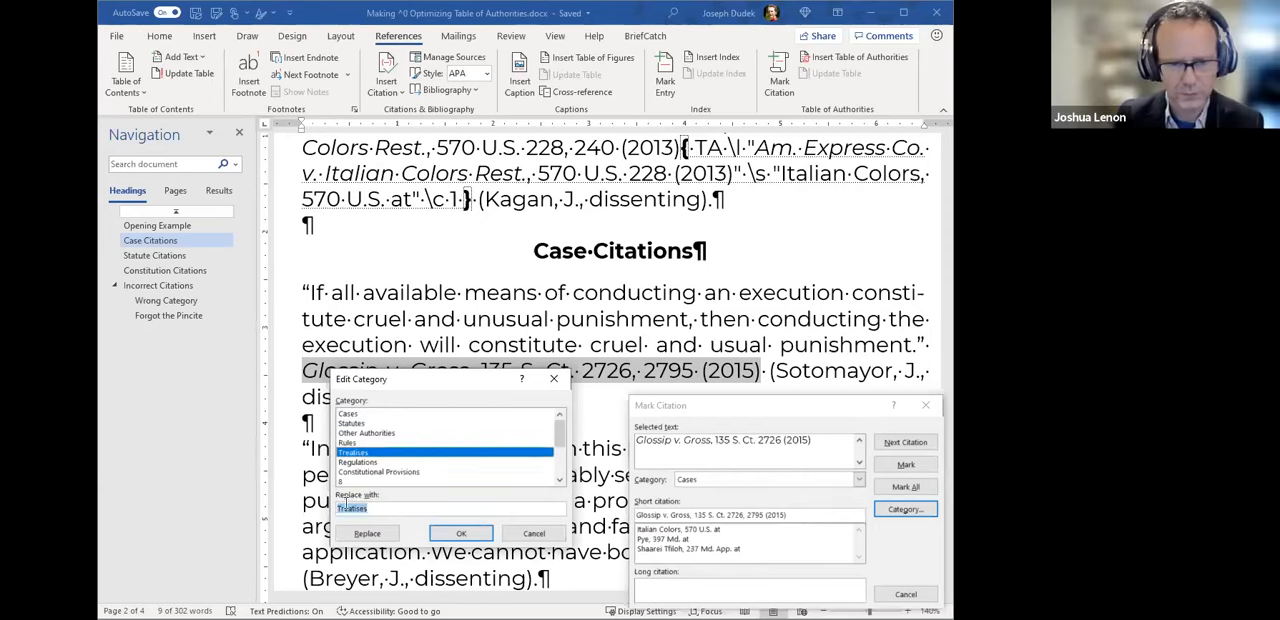
text(Land Records Docum)
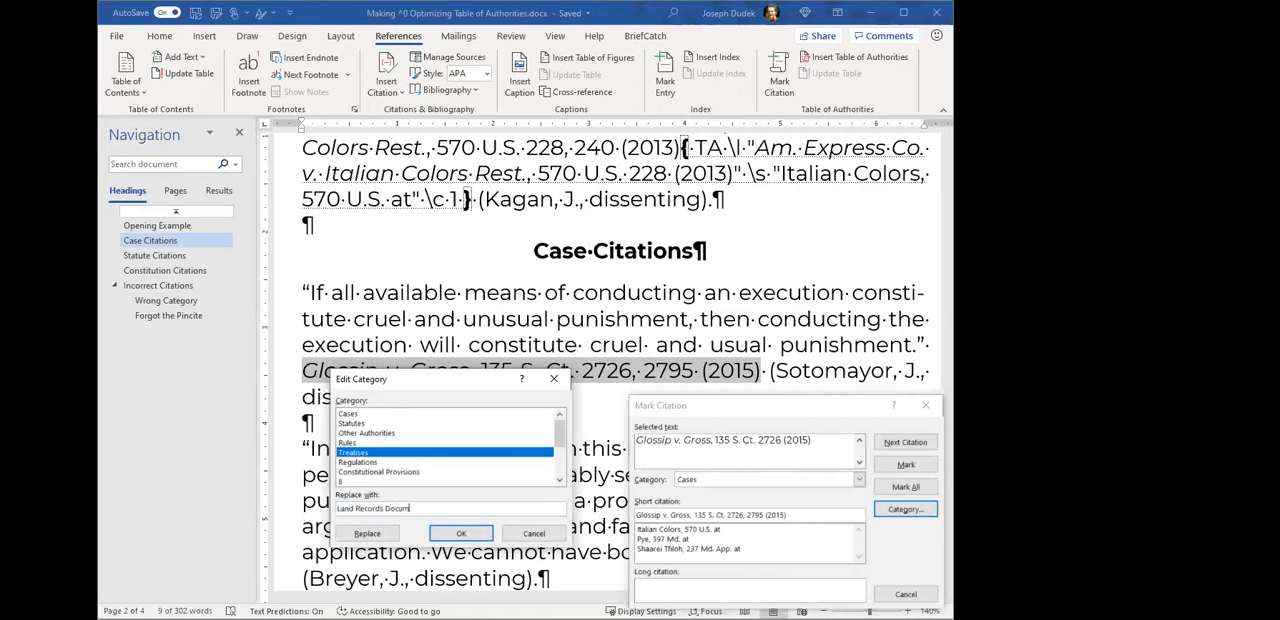
text(ents)
click(383, 531)
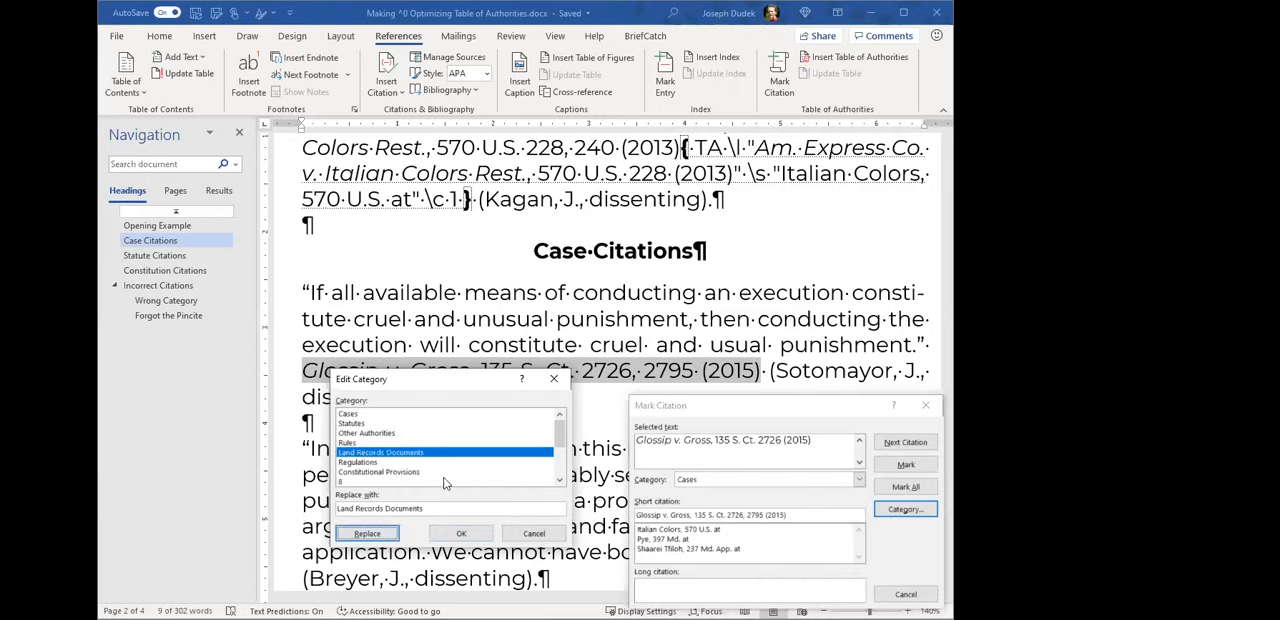
- Go through the other editable categories, leave the category editor without accepting and keep Cases for the citation
scroll(419, 440, down, 1)
scroll(443, 455, up, 1)
click(384, 431)
click(380, 424)
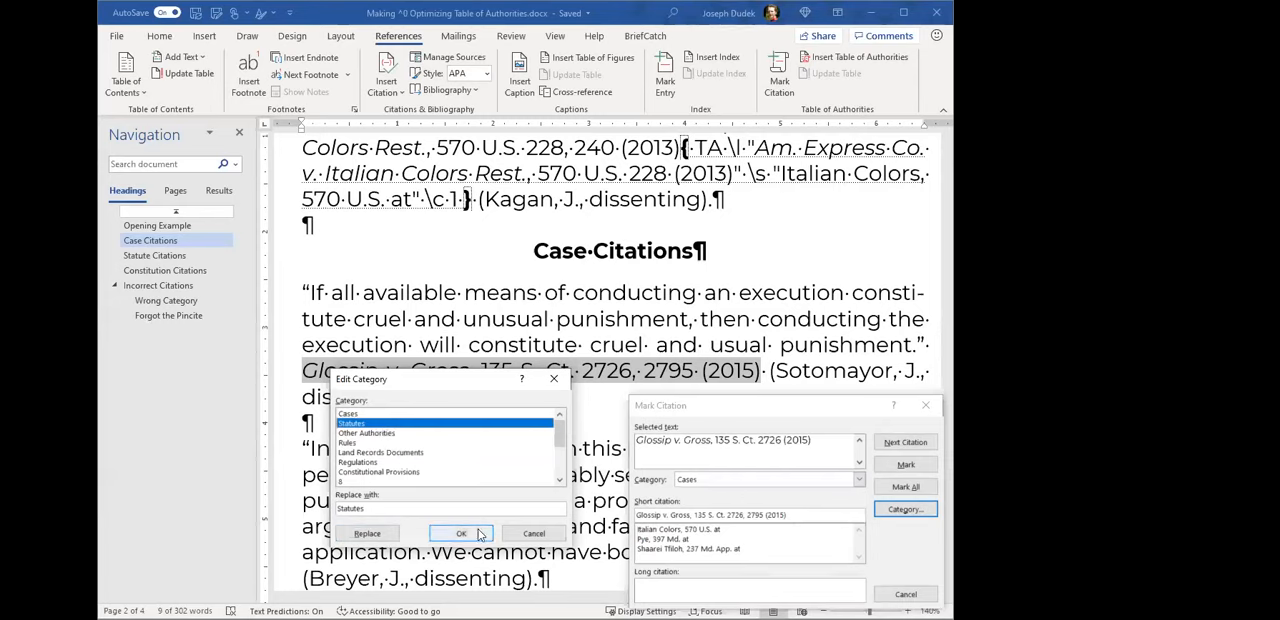
click(378, 414)
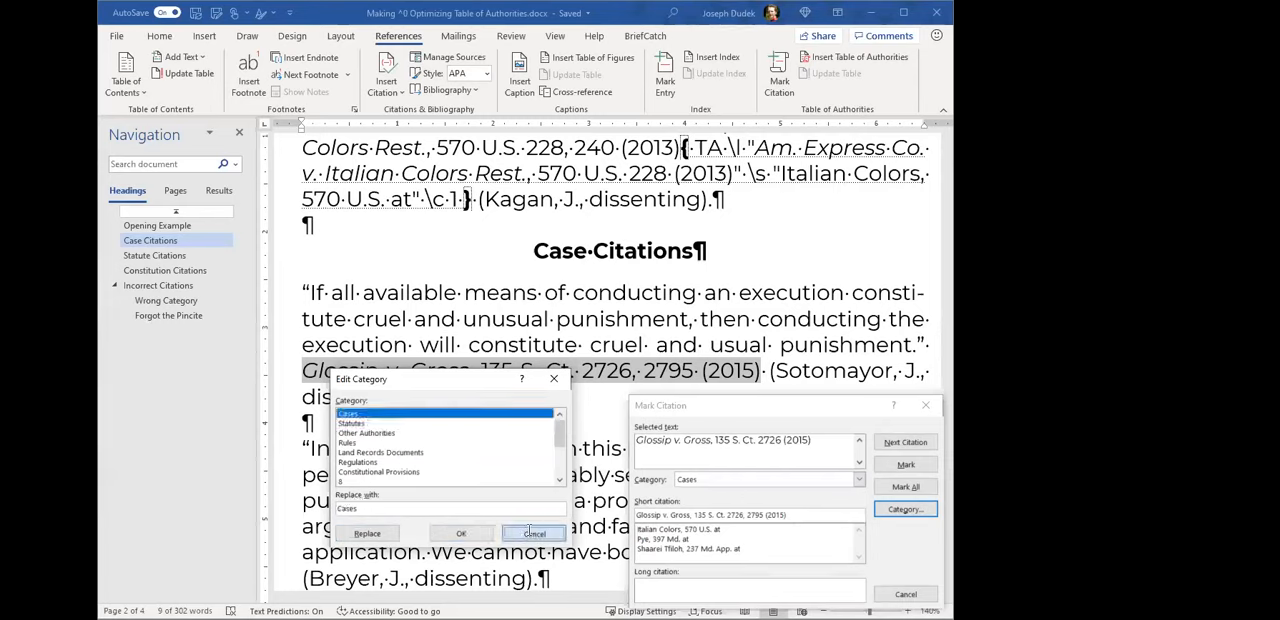
click(533, 533)
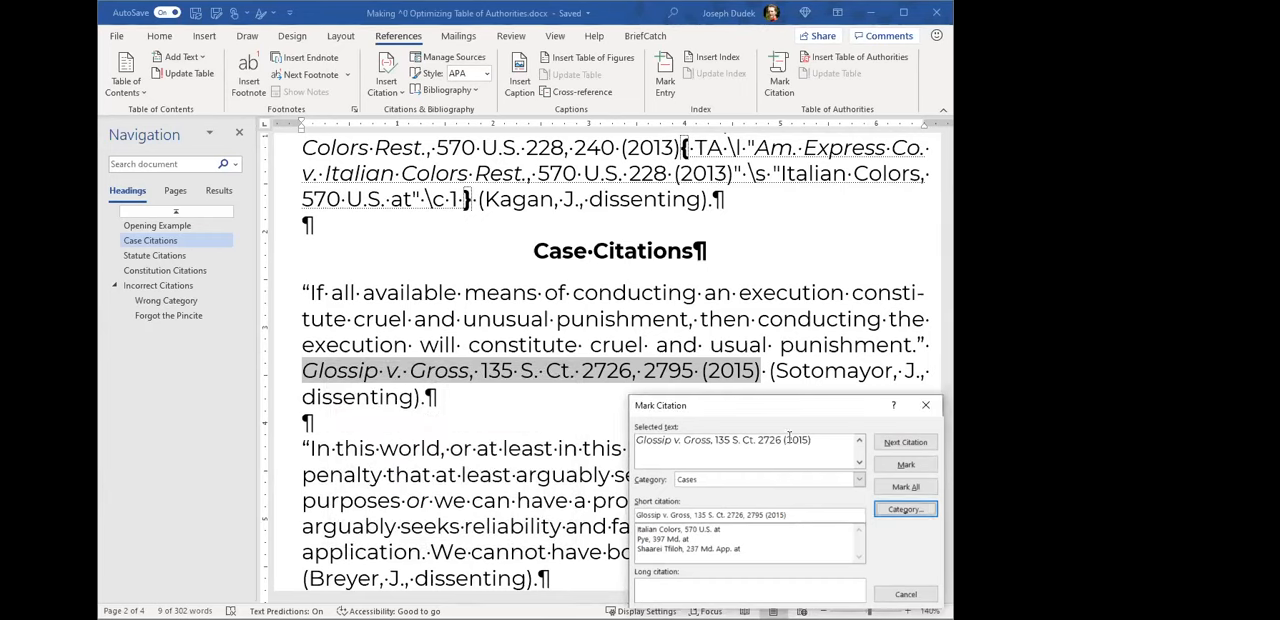
click(715, 479)
click(756, 478)
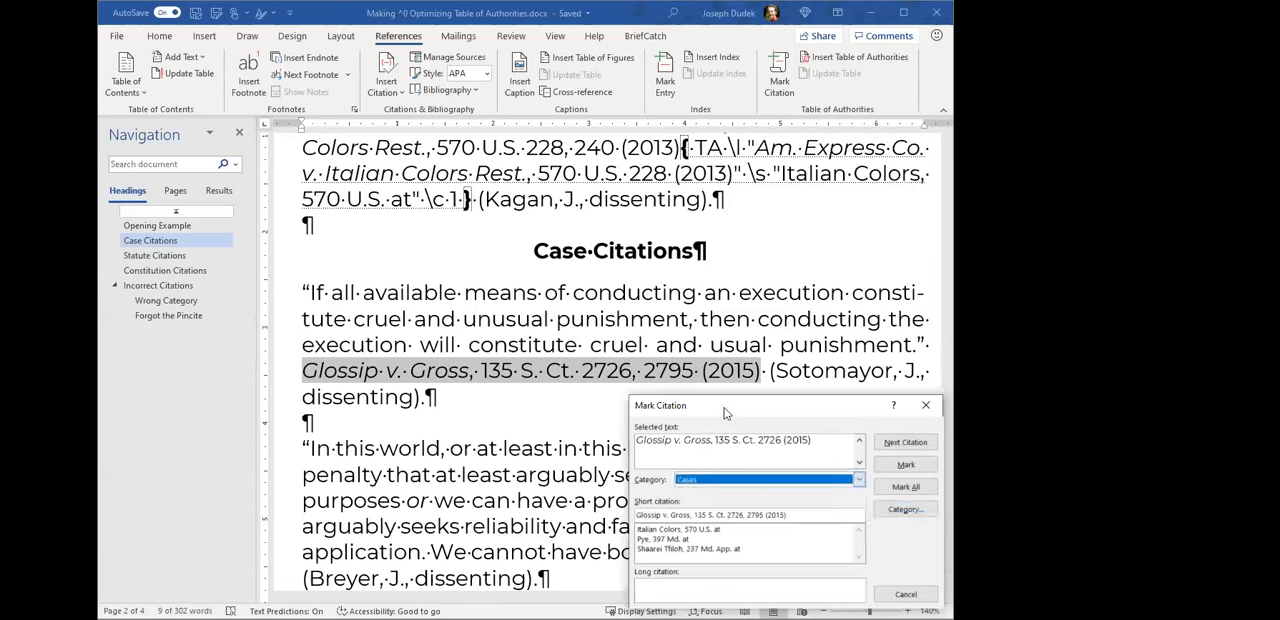
- Move the Mark Citation dialog off the short-form cite and shorten the short citation to "Glossip, 135 S. Ct. at"
drag(812, 405, 516, 327)
click(371, 436)
key(Delete)
key(Delete)
key(Delete)
key(Delete)
key(Delete)
key(Delete)
key(Delete)
key(Delete)
key(Delete)
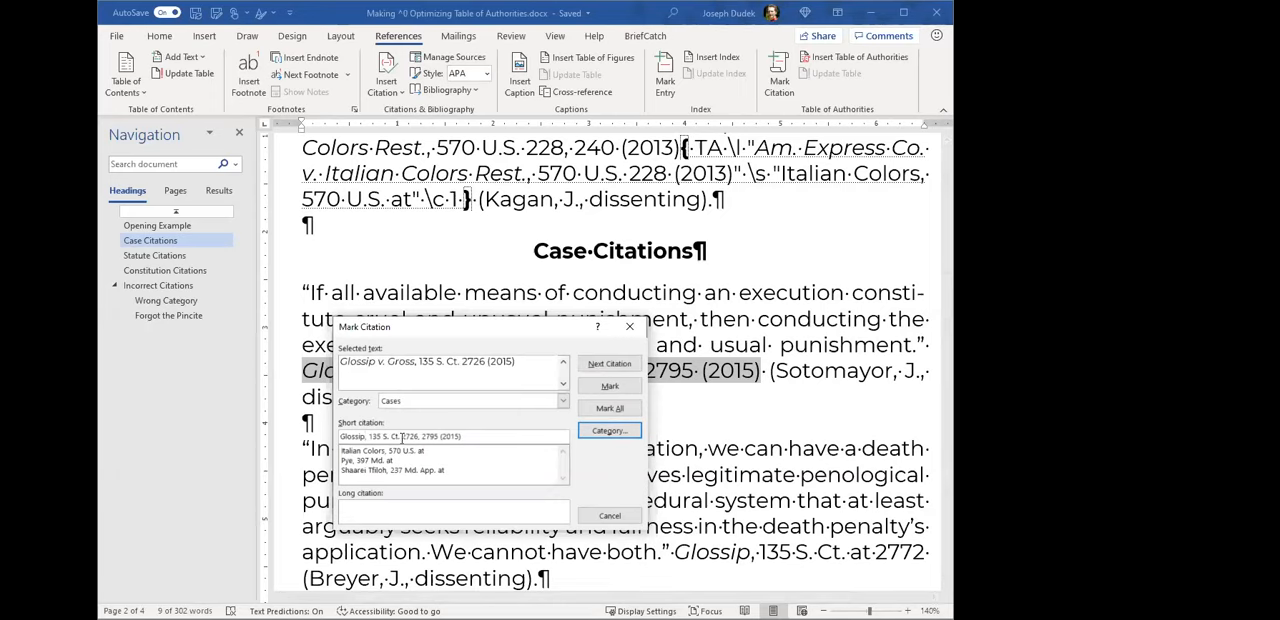
drag(402, 437, 519, 438)
text(at)
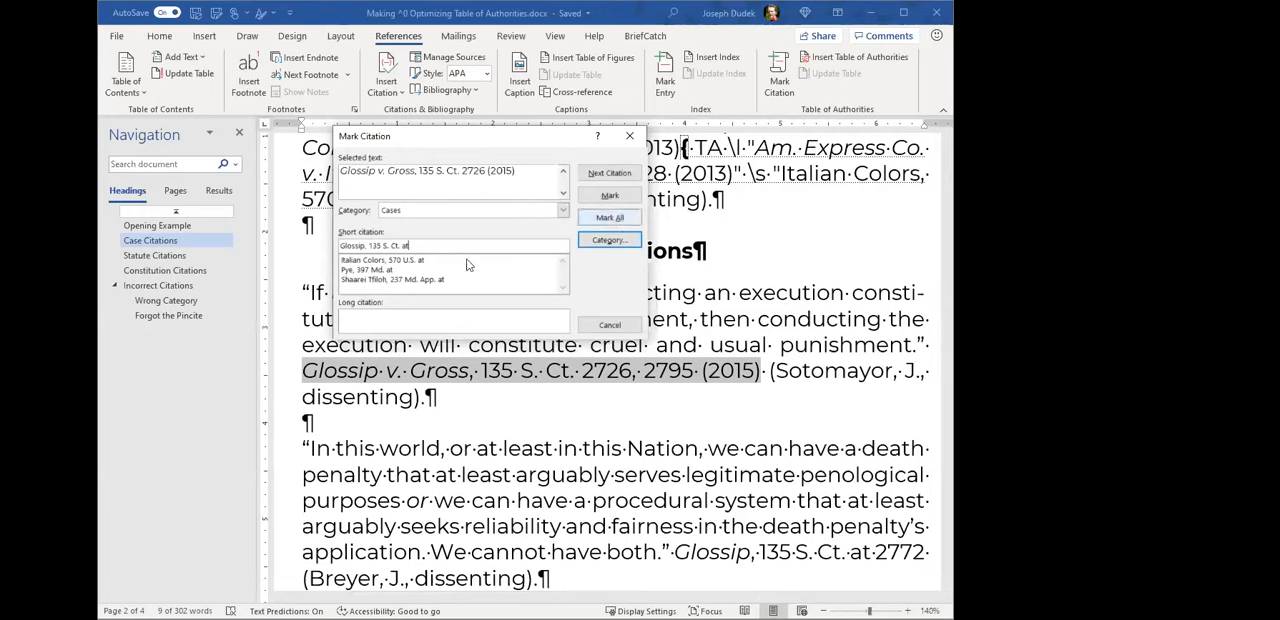
- Point out the short citation text and mark all Glossip citations in the document
drag(433, 245, 322, 246)
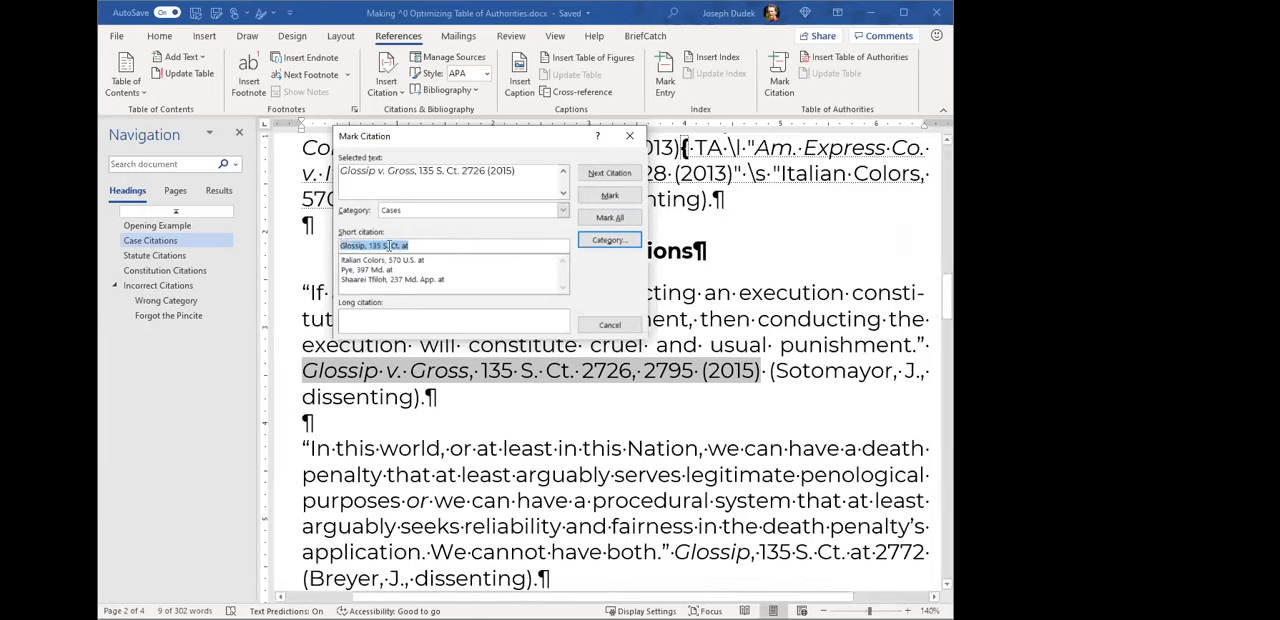
click(514, 241)
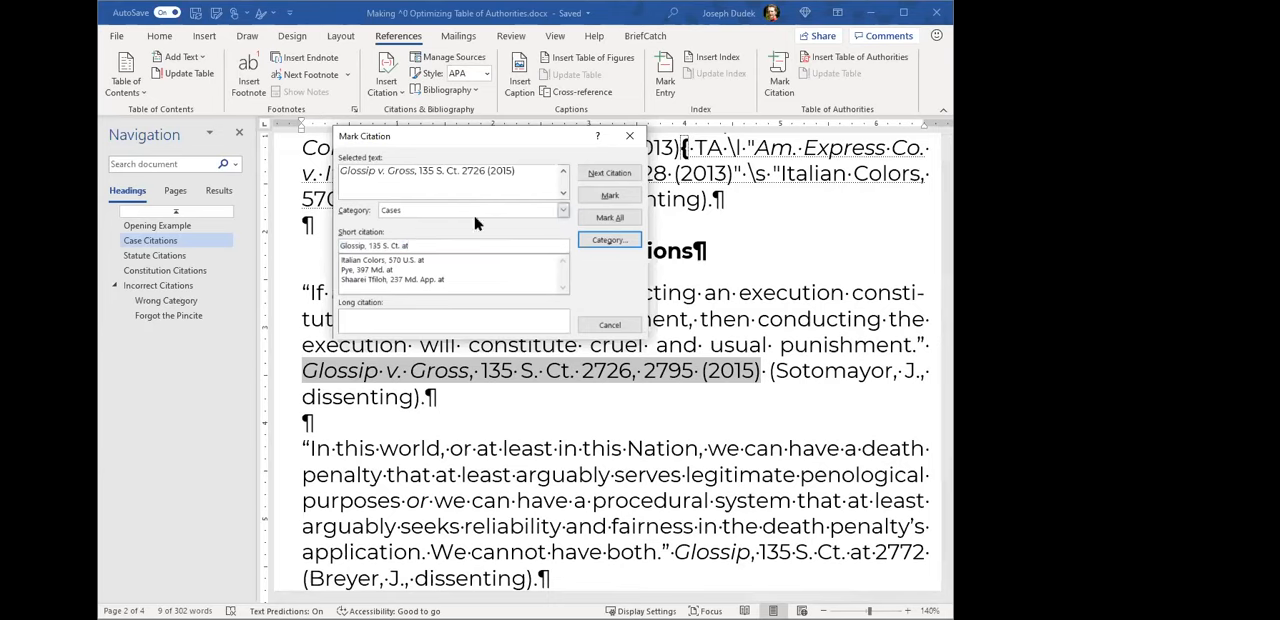
click(609, 219)
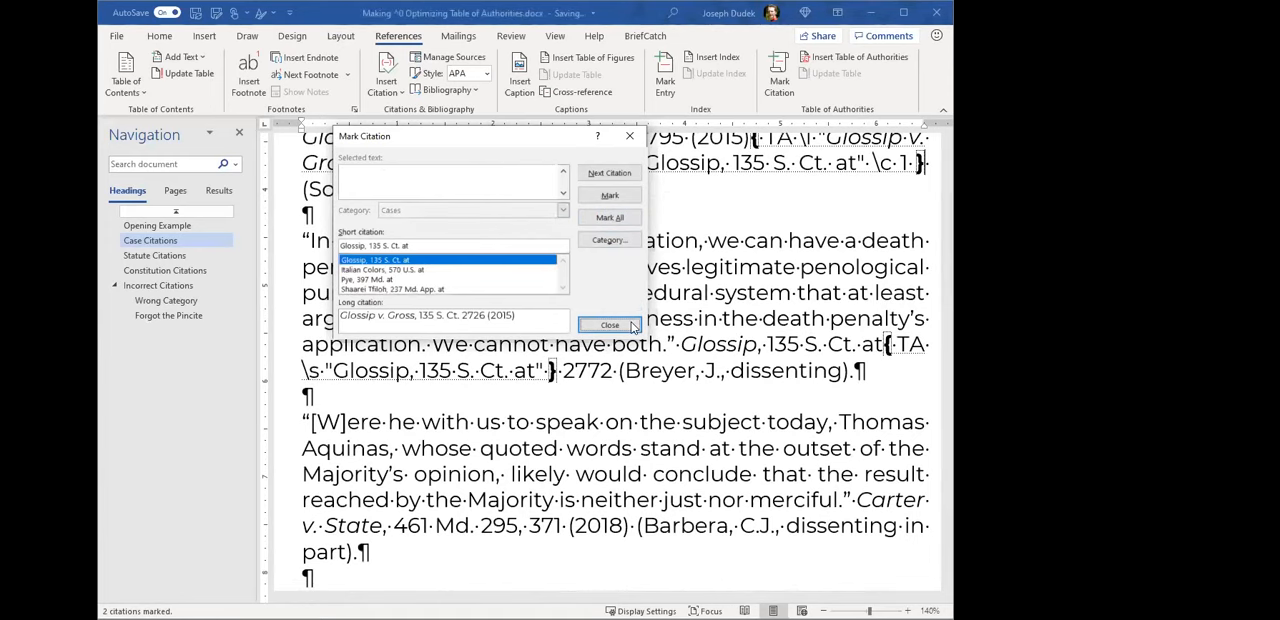
- Examine the TA fields inserted at the full and short Glossip citations, highlighting each field
scroll(728, 350, up, 3)
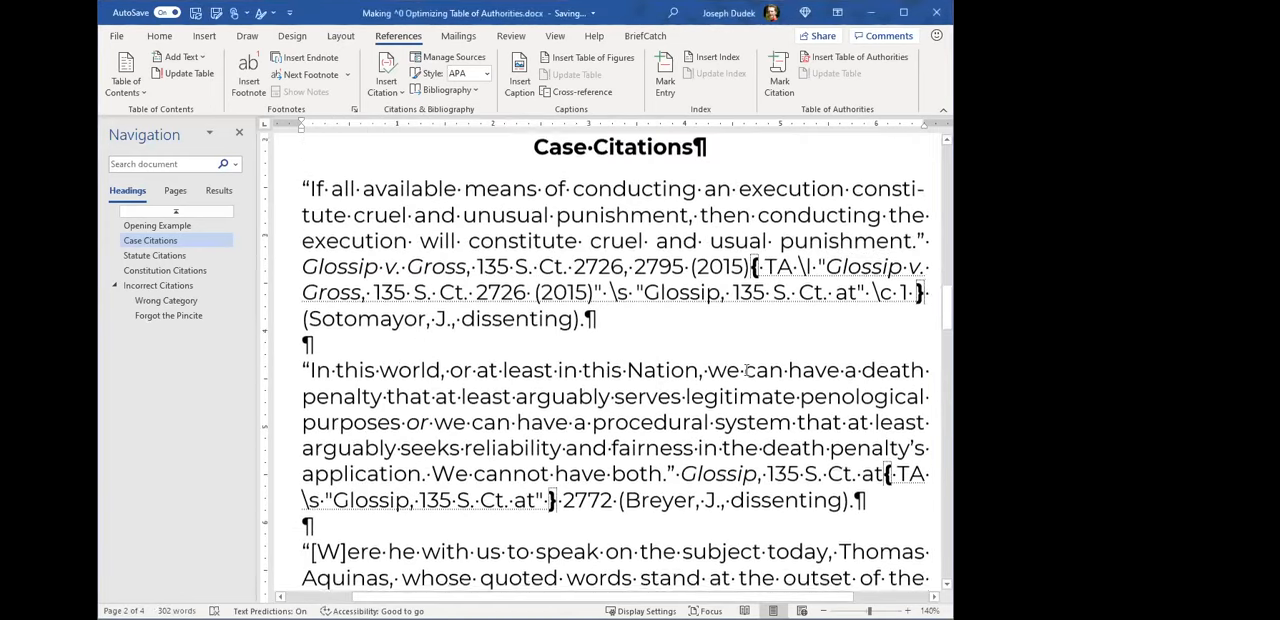
scroll(740, 345, down, 4)
scroll(741, 350, up, 3)
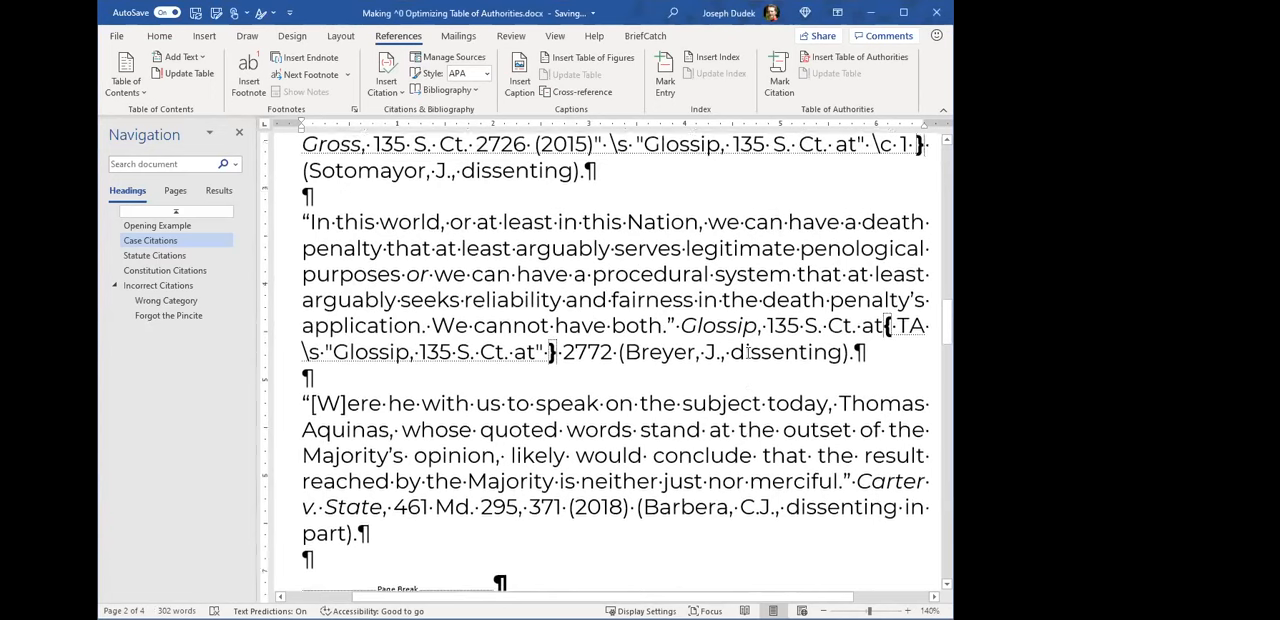
click(757, 281)
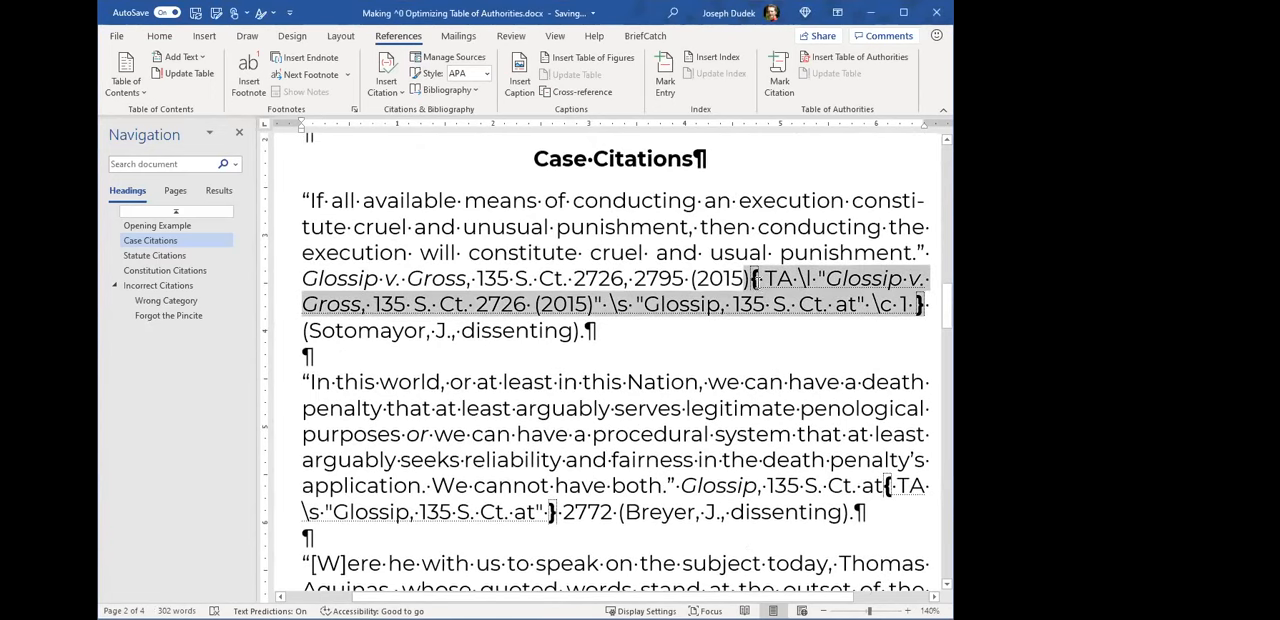
drag(903, 304, 769, 301)
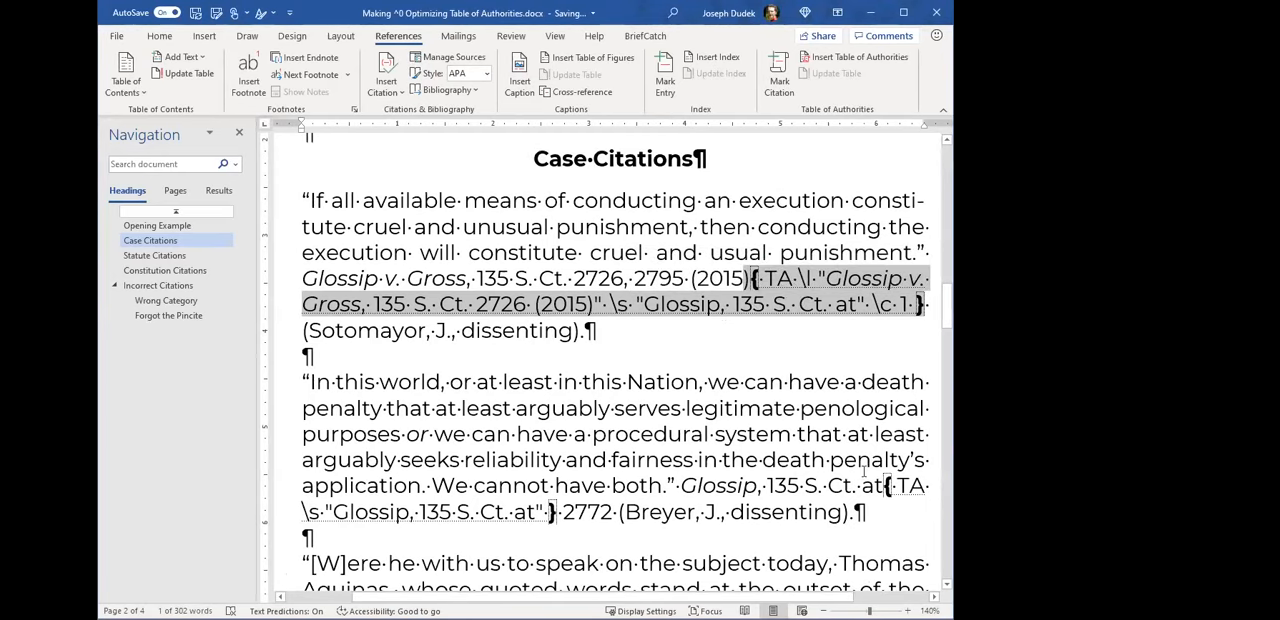
drag(886, 486, 549, 514)
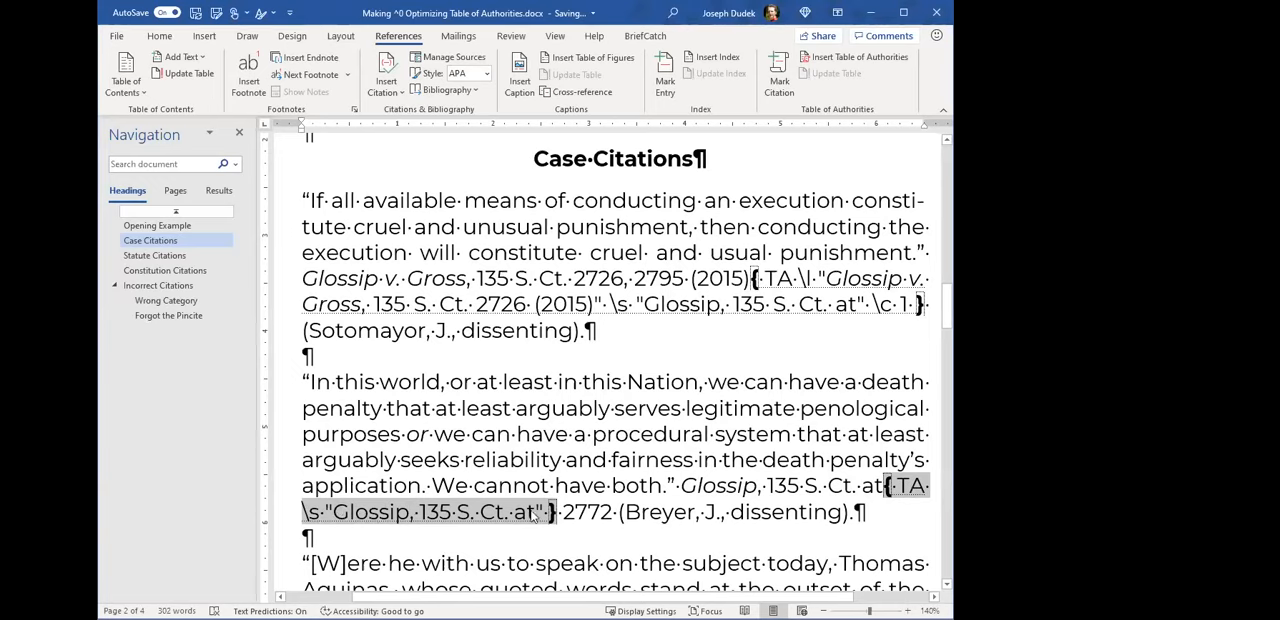
click(568, 458)
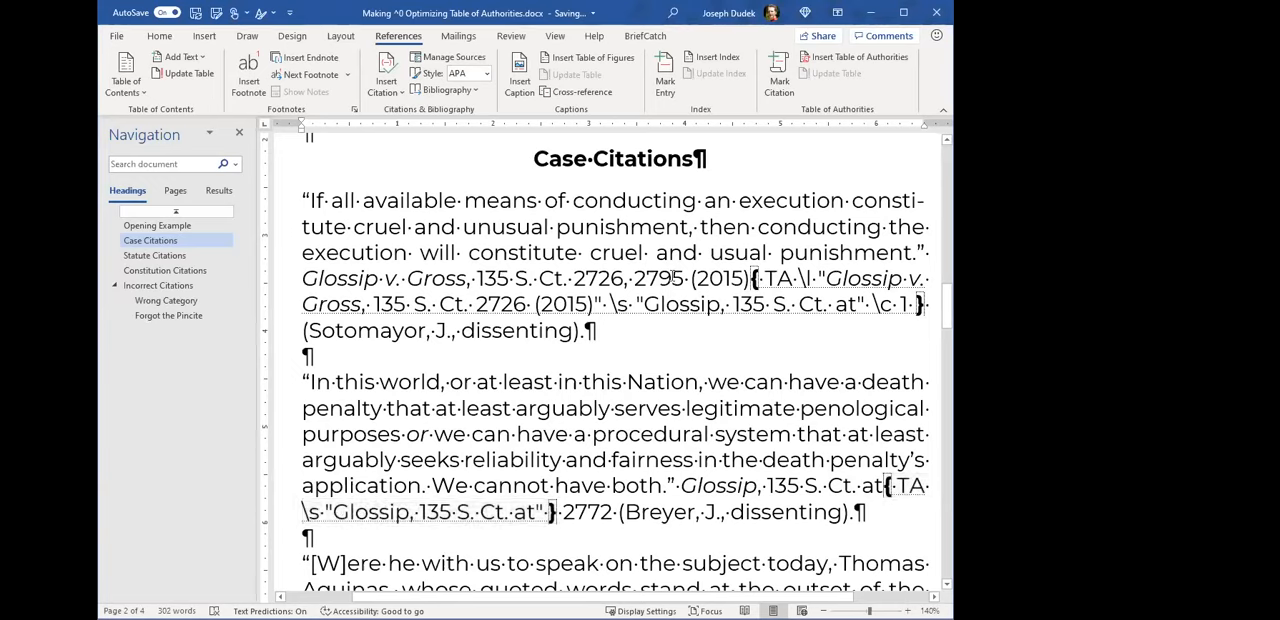
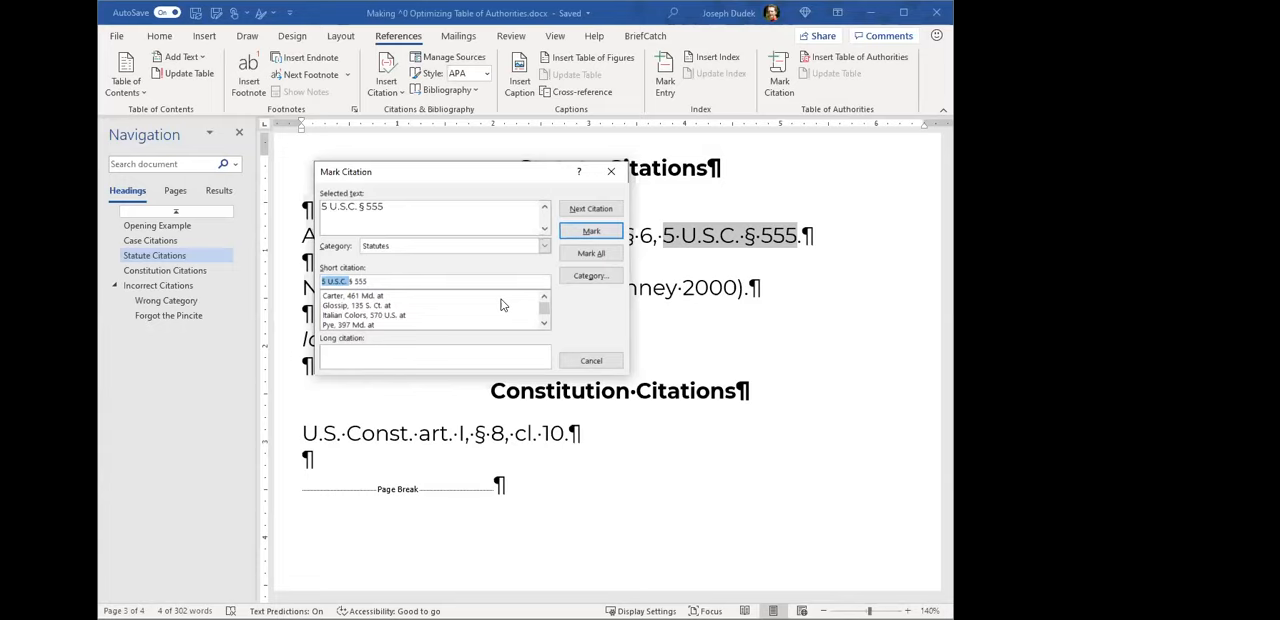
- Shorten the short citation to "555", mark the selected 5 U.S.C. § 555 citation under Statutes and close the Mark Citation dialog
key(BackSpace)
click(327, 281)
key(BackSpace)
key(BackSpace)
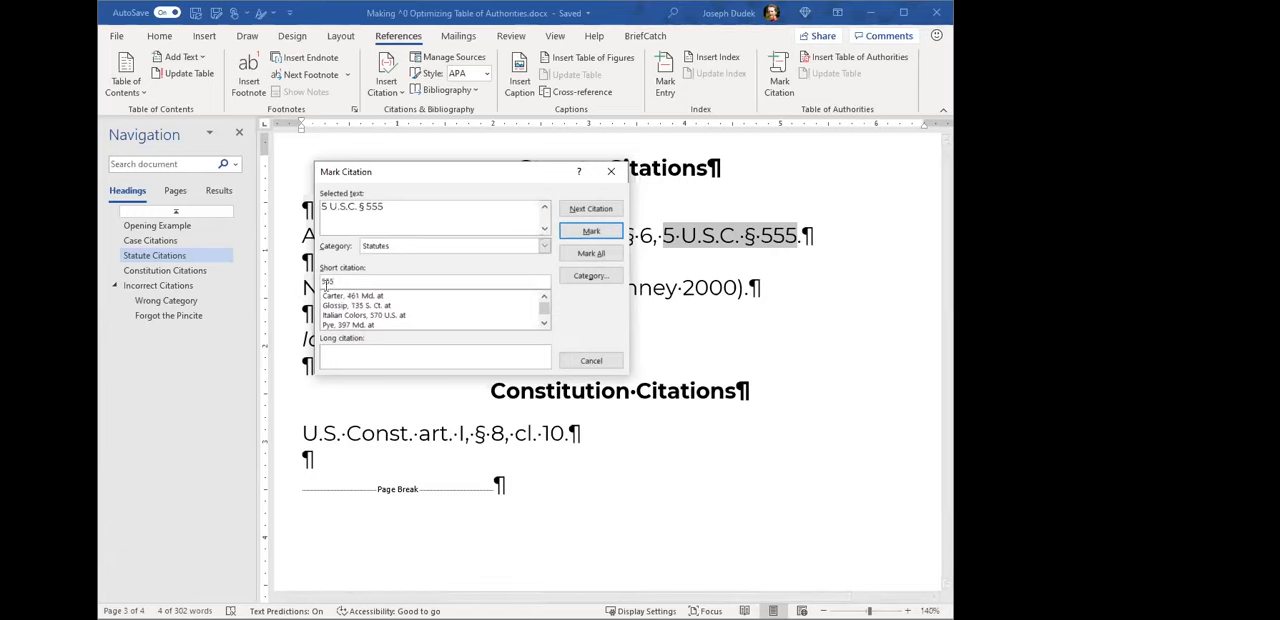
click(577, 236)
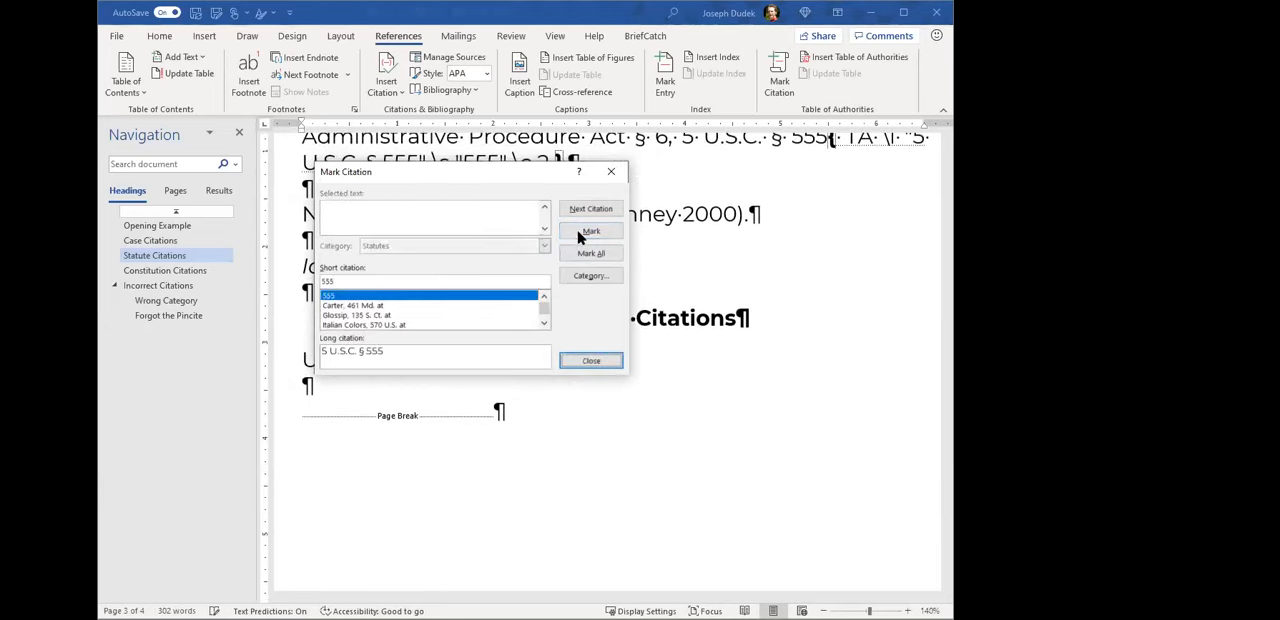
click(591, 361)
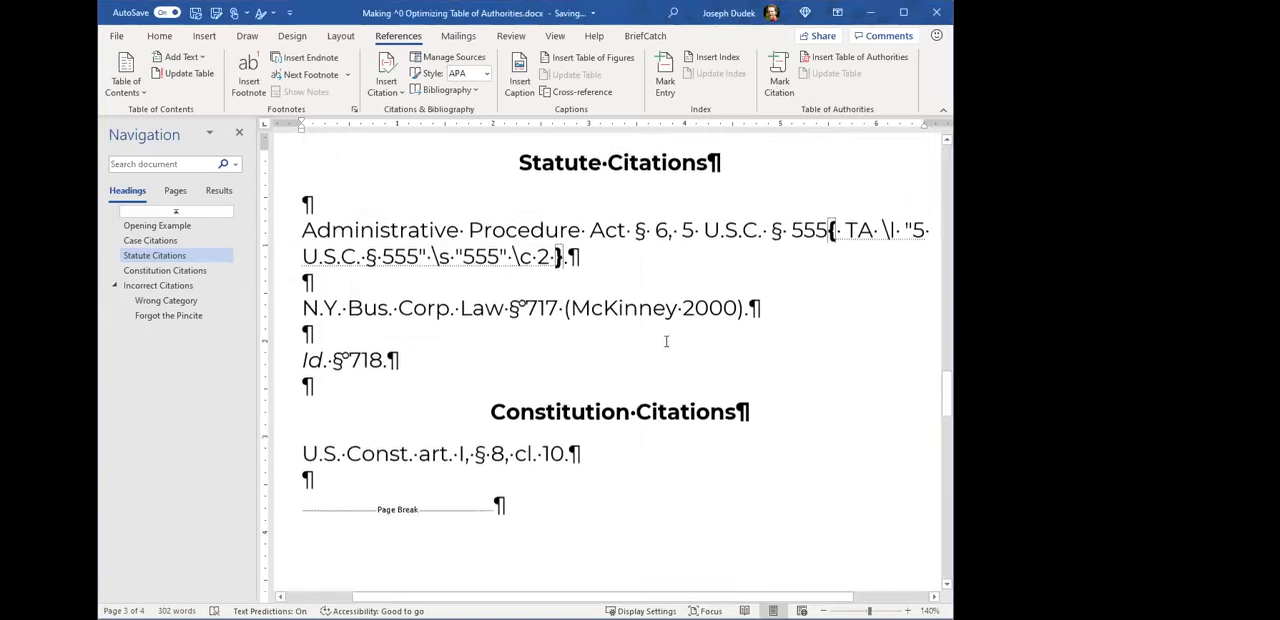
- Highlight the short citation "555" inside the TA field of the Administrative Procedure Act citation to examine it
double_click(482, 304)
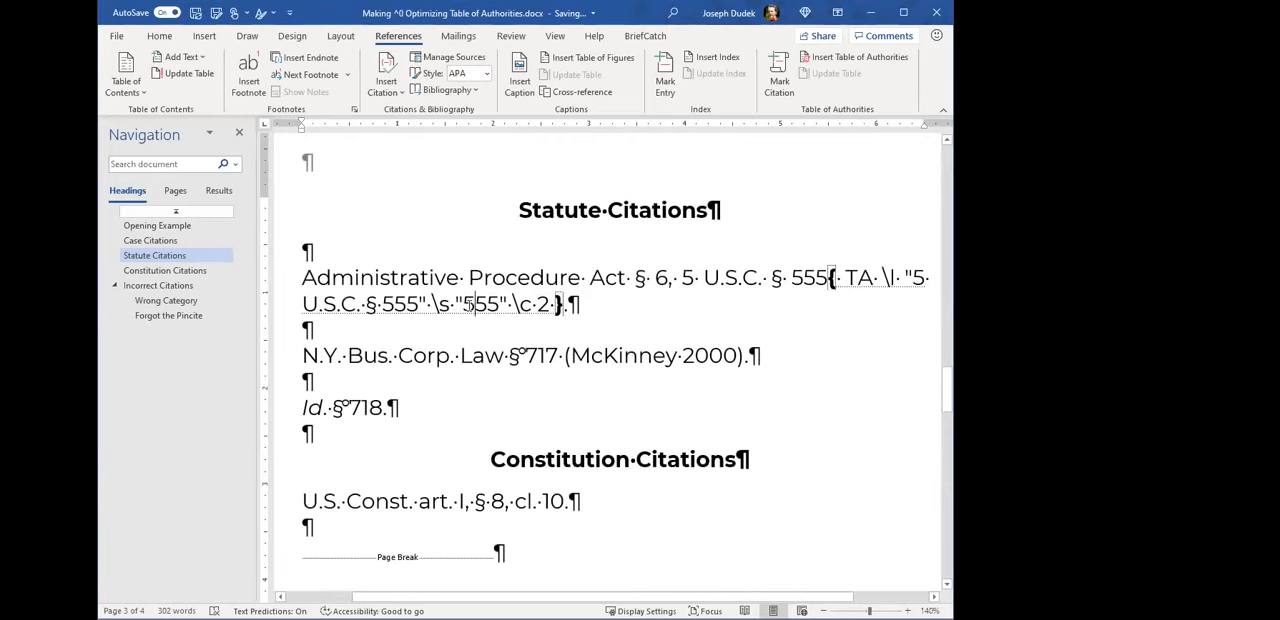
key(shift+Right)
key(shift+Left)
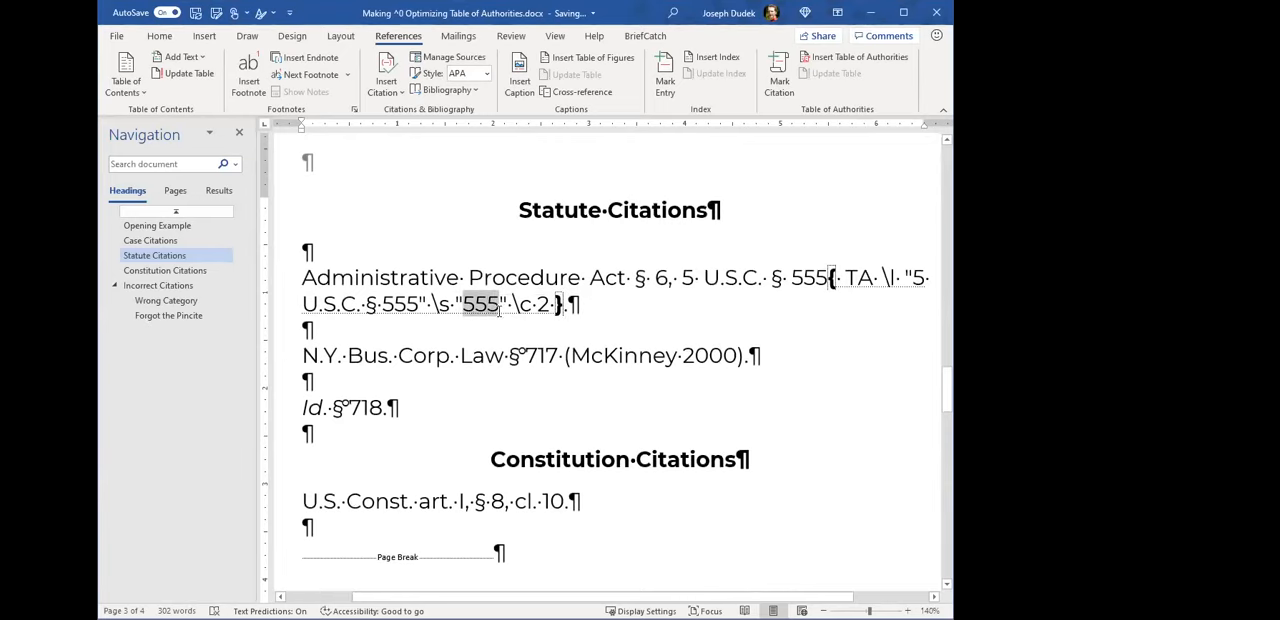
key(shift+Left)
key(shift+Right)
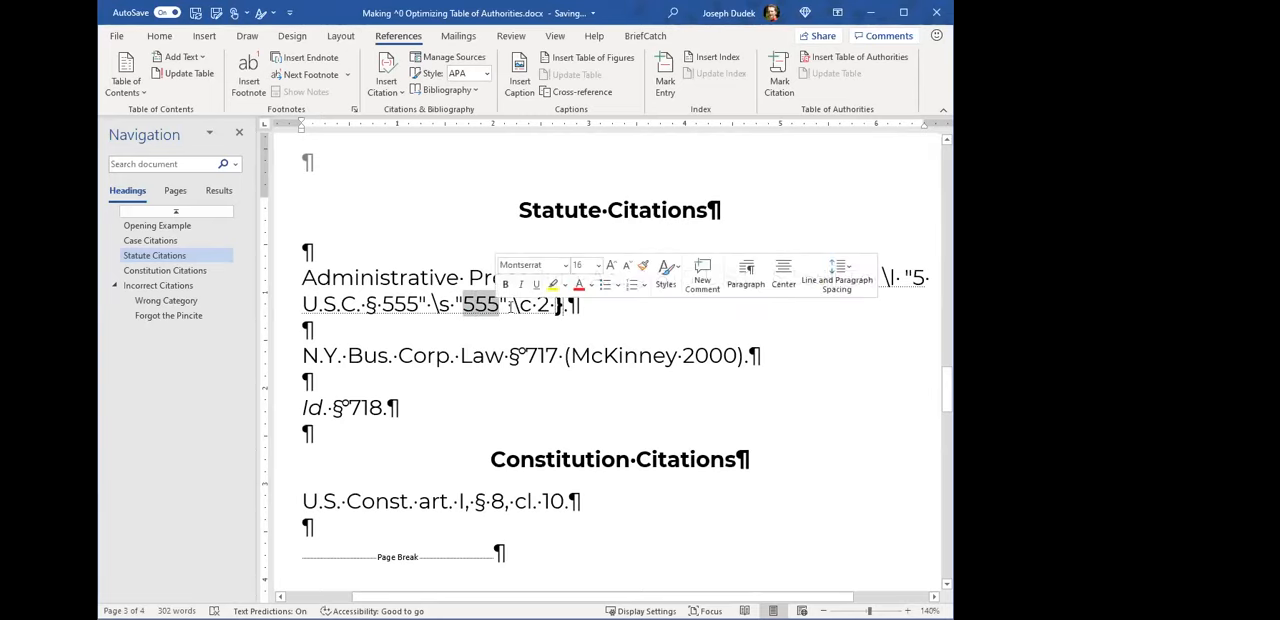
click(514, 306)
- Copy "5 U.S.C. § 555" from the Administrative Procedure Act citation into a new paragraph below it
drag(684, 279, 829, 280)
key(ctrl+c)
click(492, 335)
key(Return)
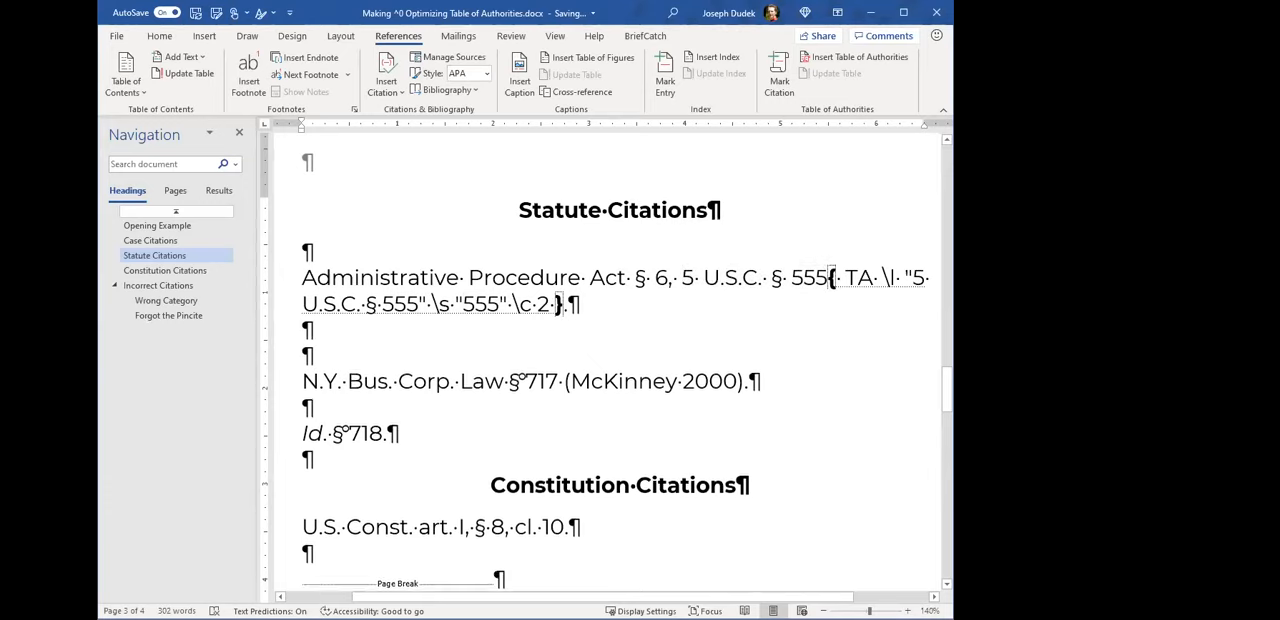
key(Return)
key(Up)
key(ctrl+v)
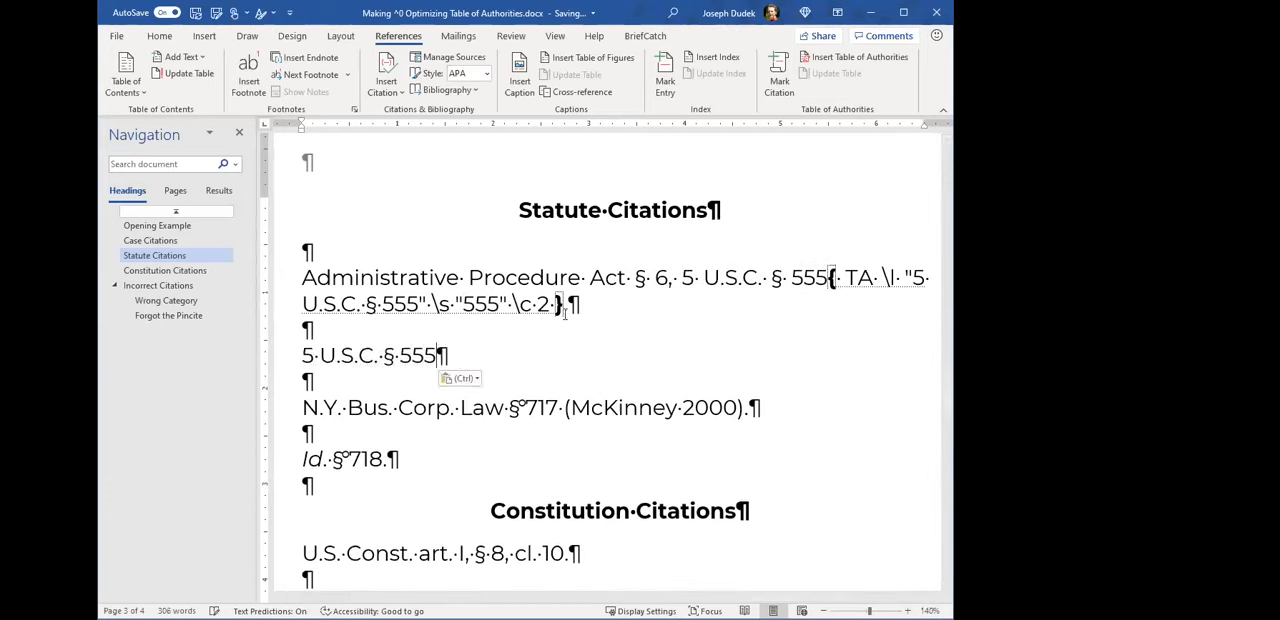
- Mark the "555" in the copied citation using the existing short citation "555", and close the Mark Citation dialog
drag(400, 356, 449, 360)
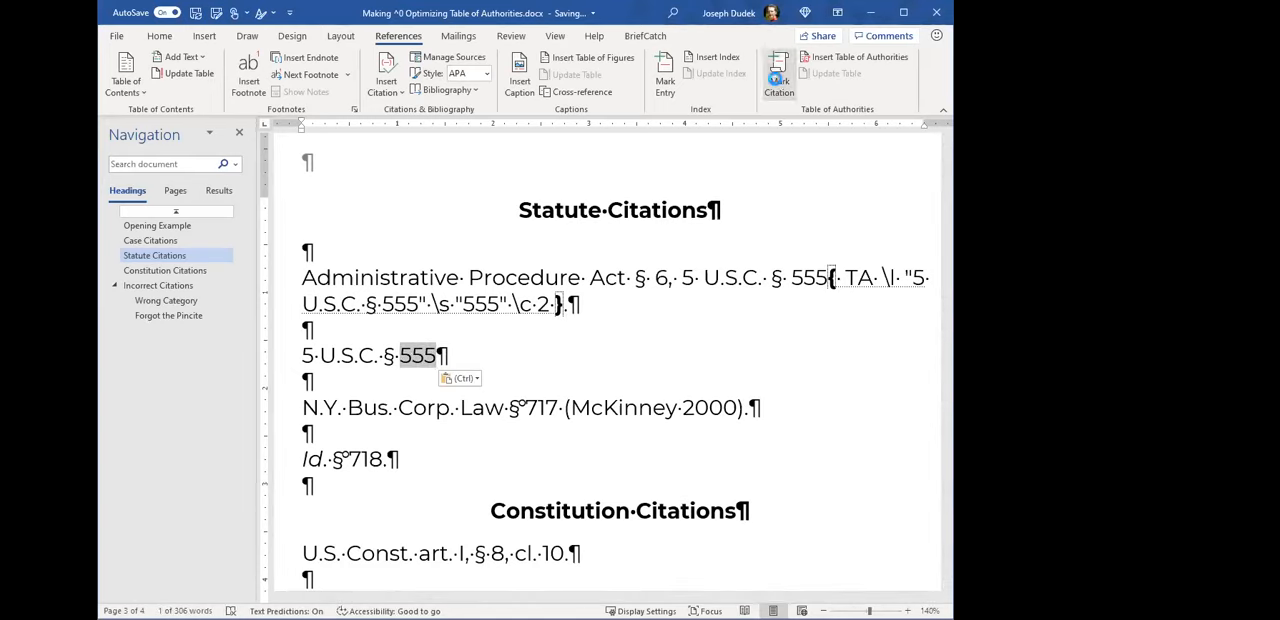
scroll(523, 377, down, 3)
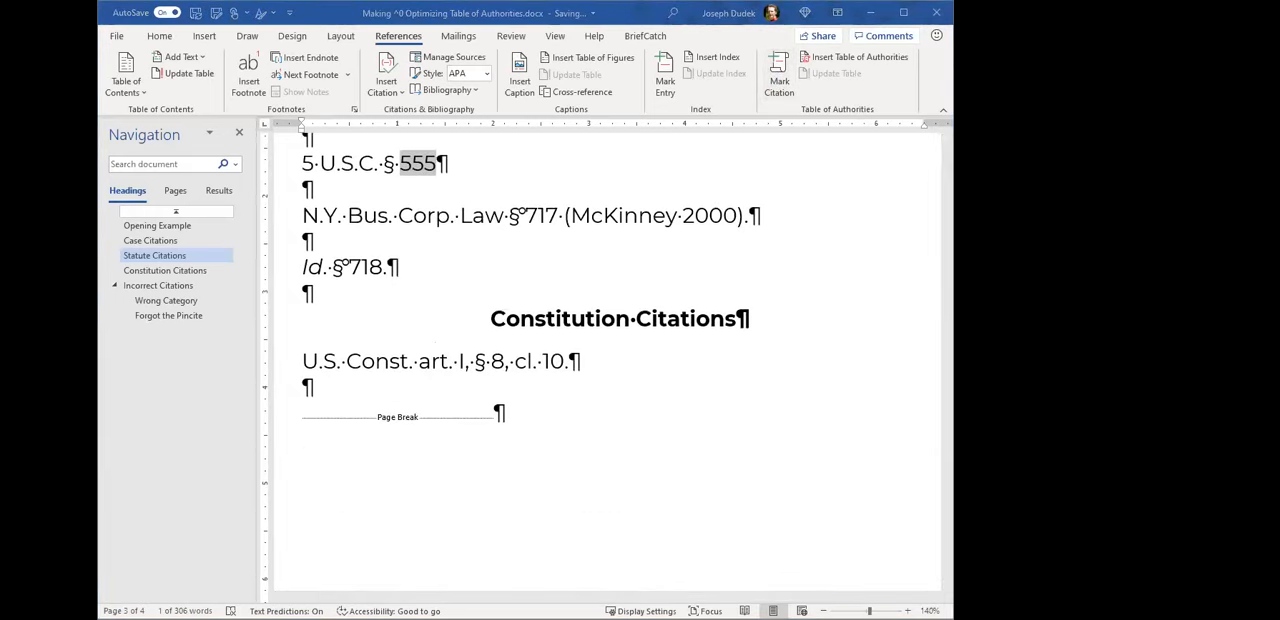
key(alt+shift+i)
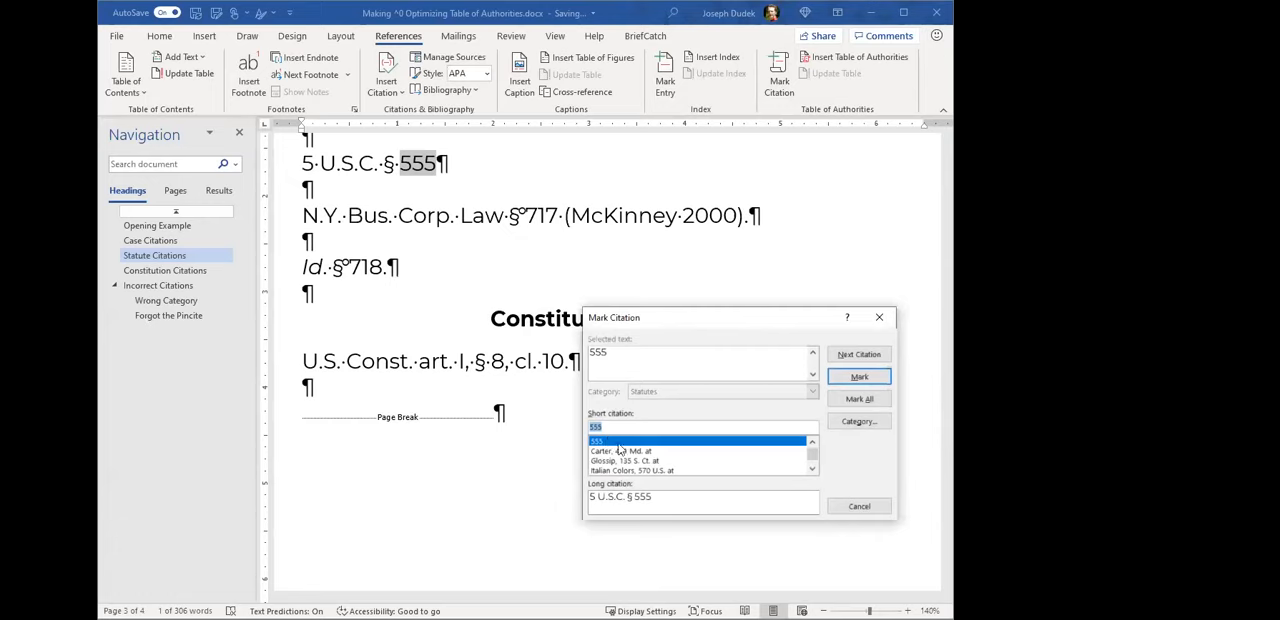
click(845, 379)
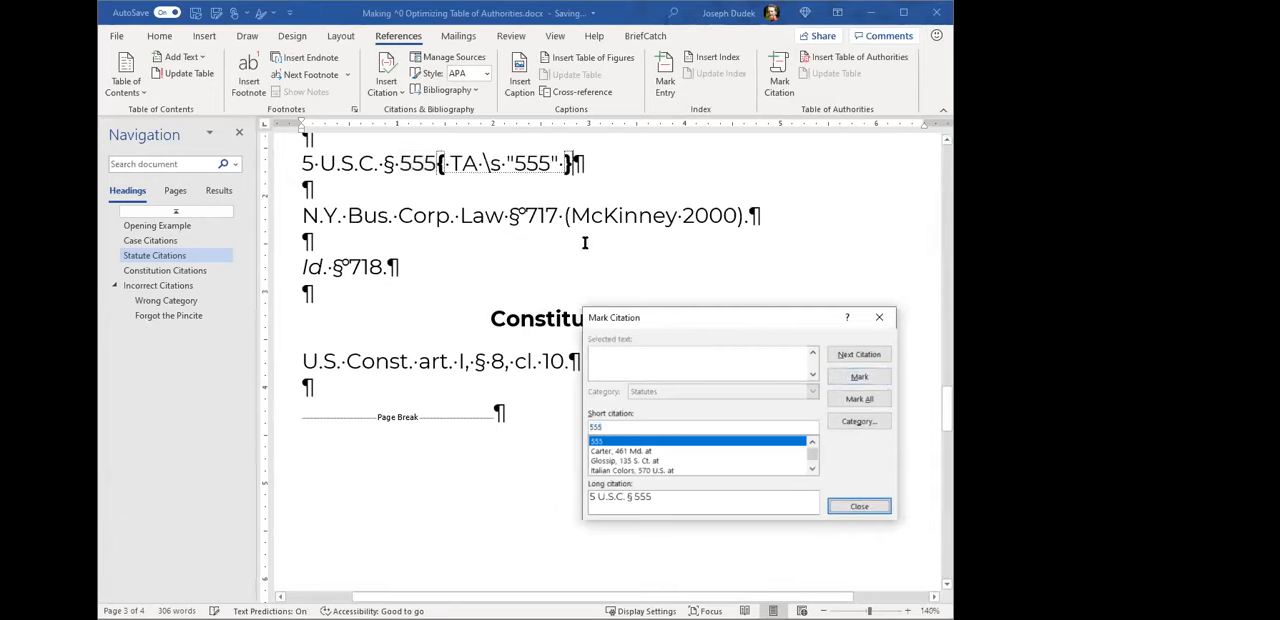
click(857, 505)
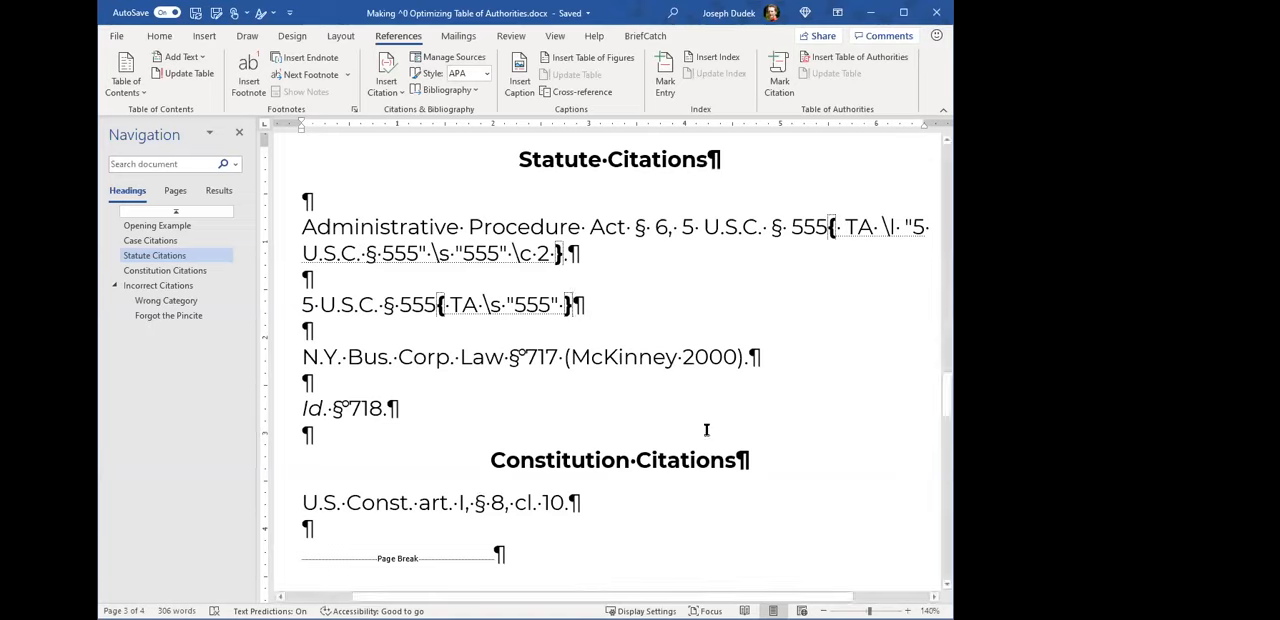
- Examine the TA field after the copied 5 U.S.C. § 555 citation, highlighting its short citation and the whole field
double_click(528, 303)
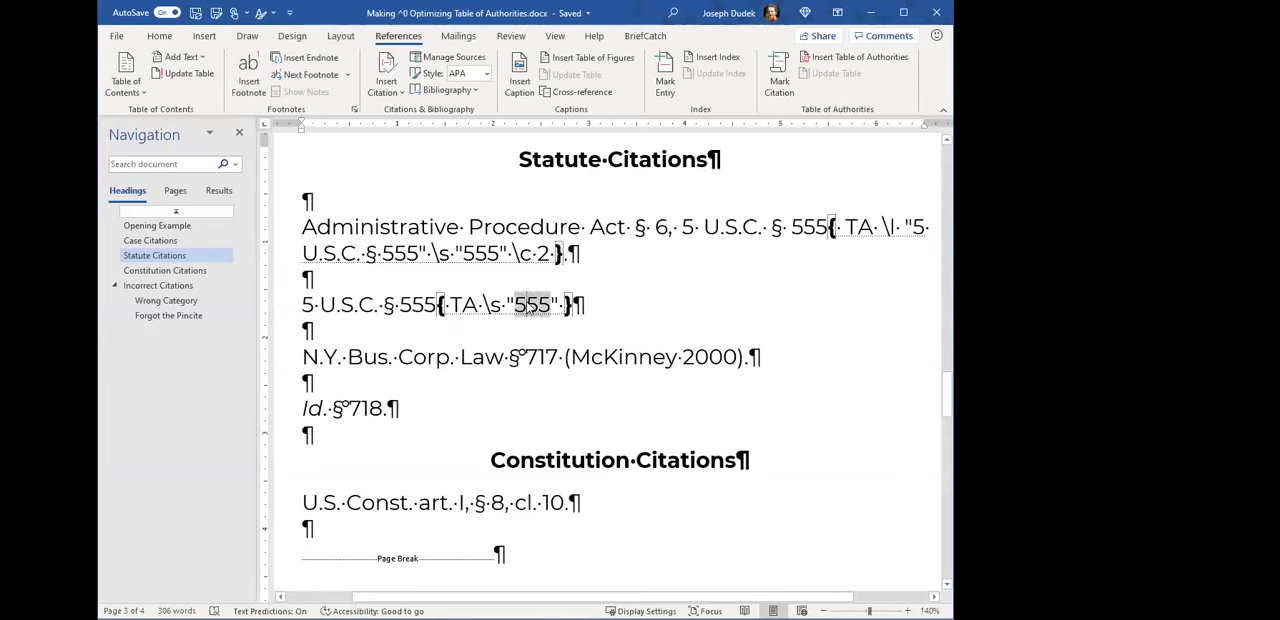
click(530, 304)
click(454, 306)
drag(437, 307, 558, 307)
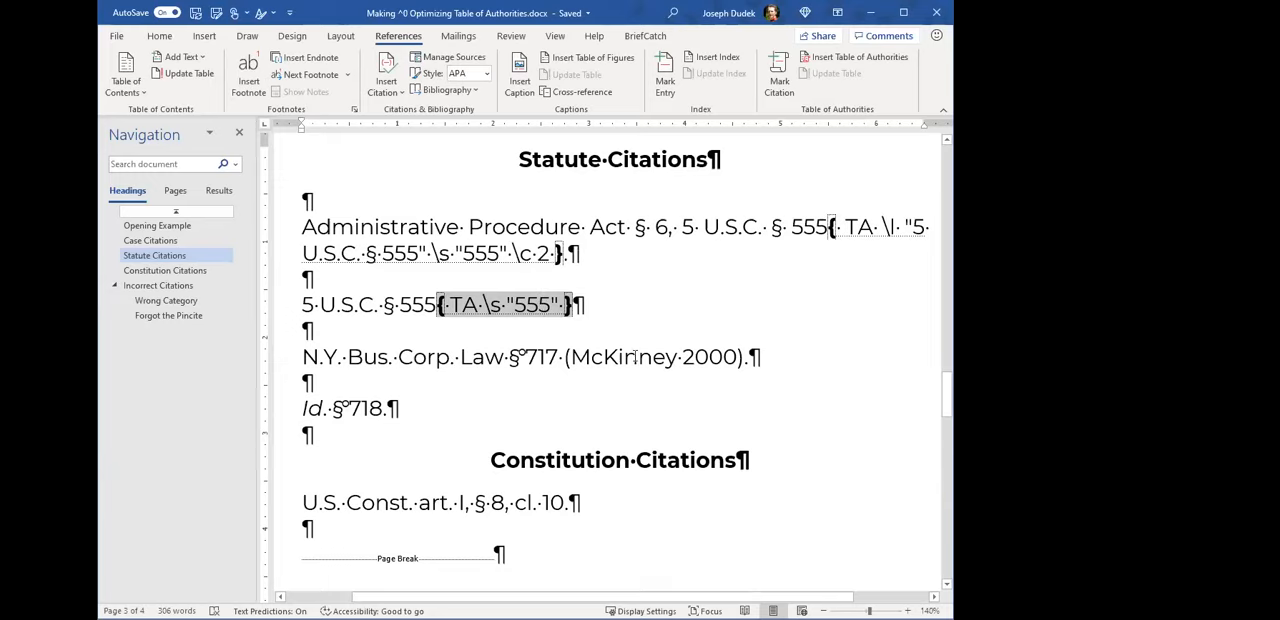
- Mark "N.Y. Bus. Corp. Law § 717 (McKinney 2000)" under Statutes with the short citation reduced to "717"
scroll(620, 355, down, 1)
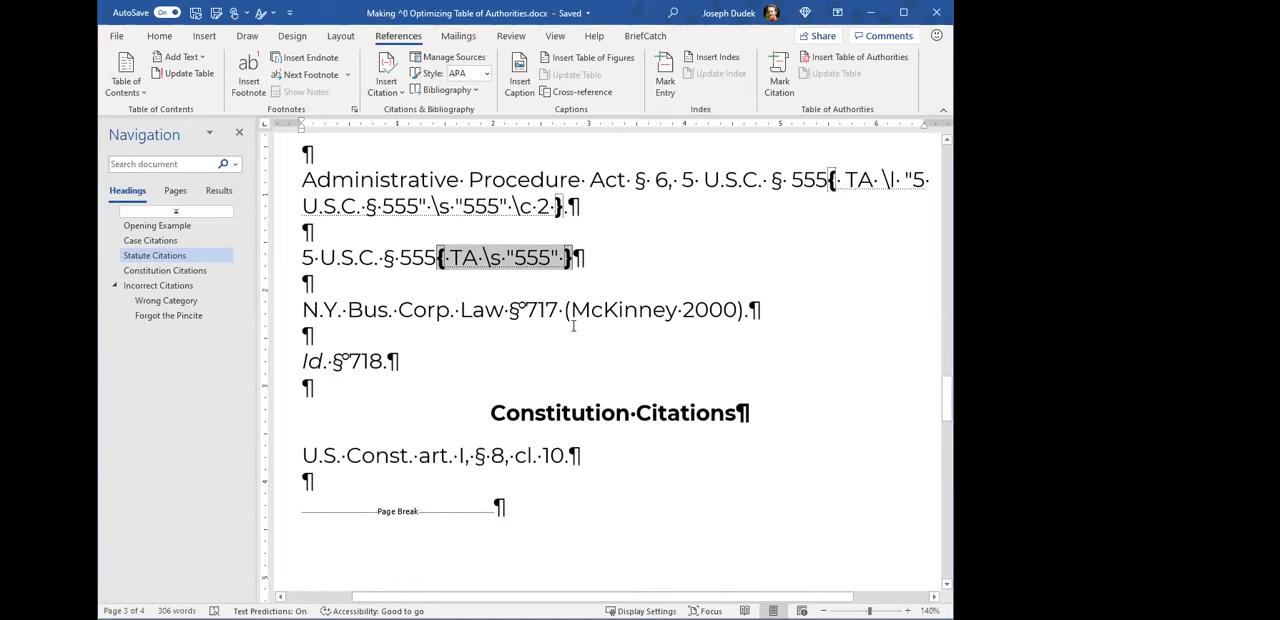
click(549, 309)
drag(303, 309, 741, 310)
key(ctrl+c)
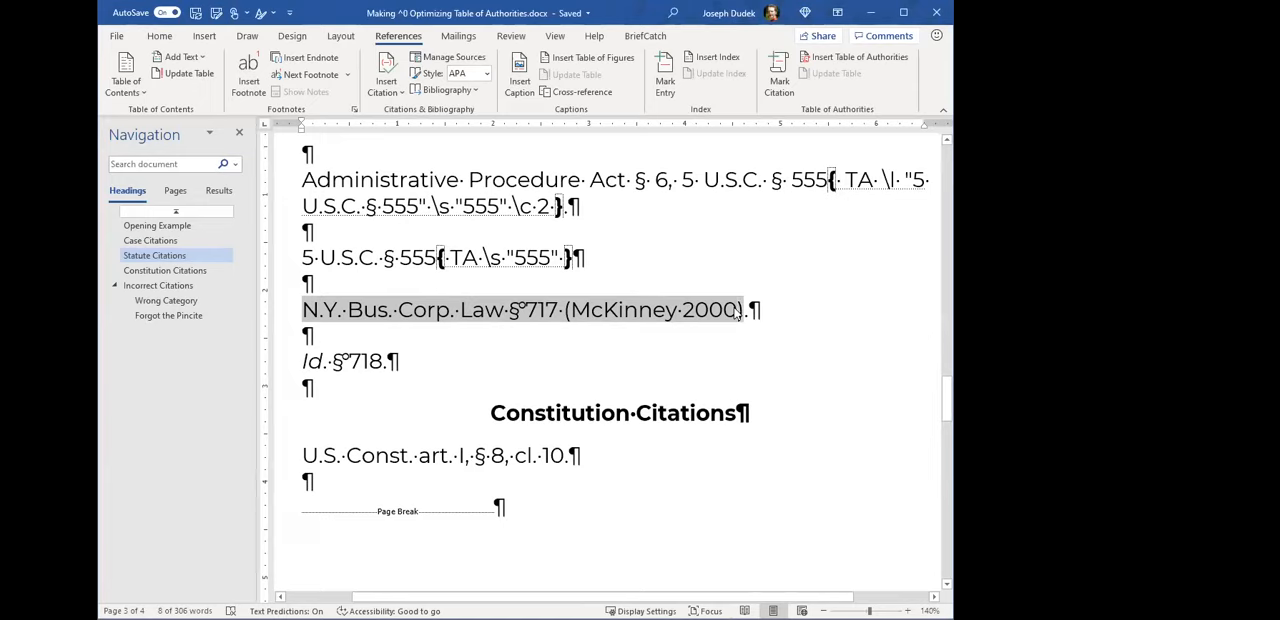
click(780, 76)
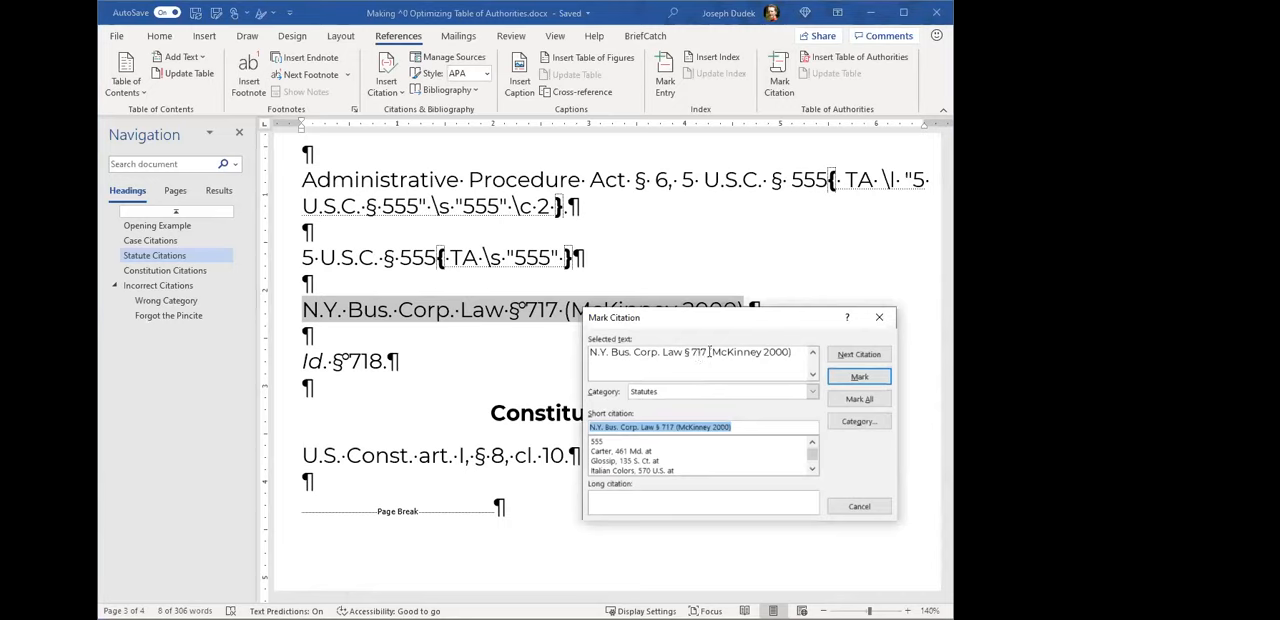
click(679, 427)
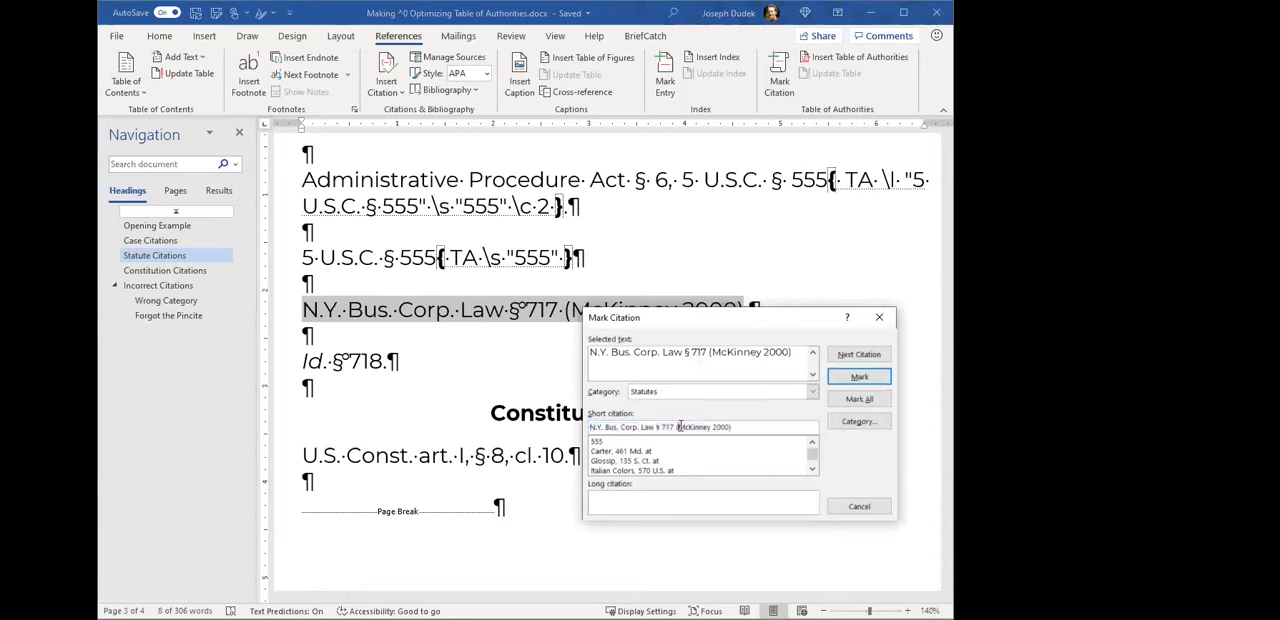
drag(662, 427, 764, 428)
key(BackSpace)
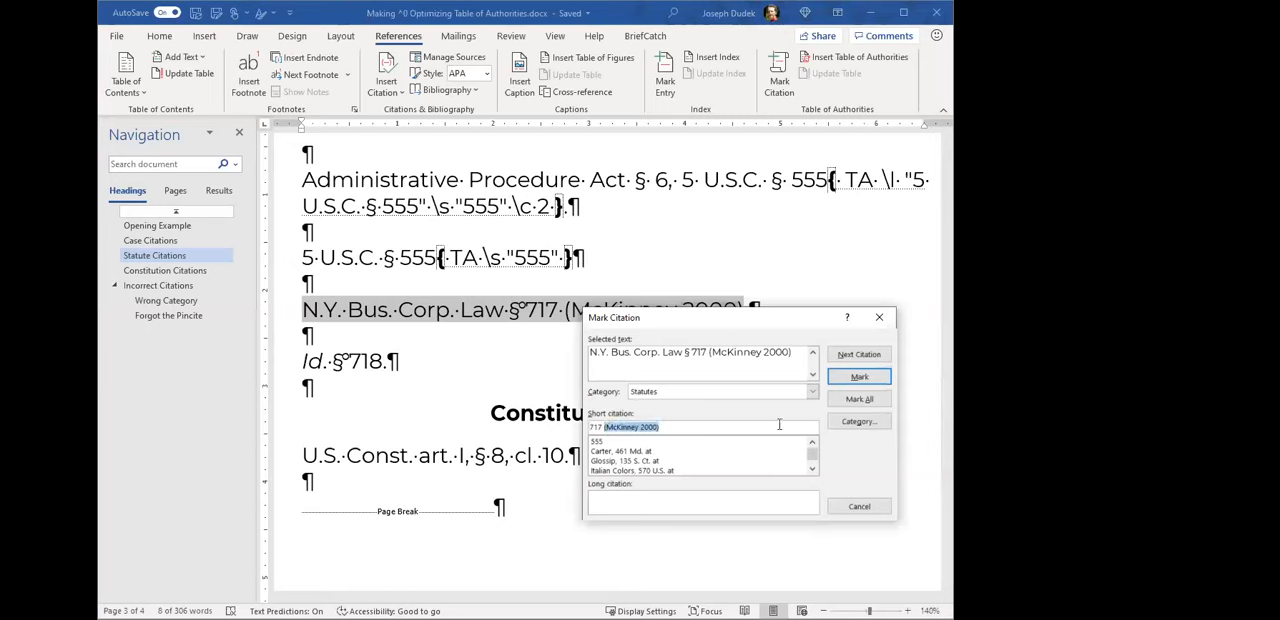
key(BackSpace)
key(Return)
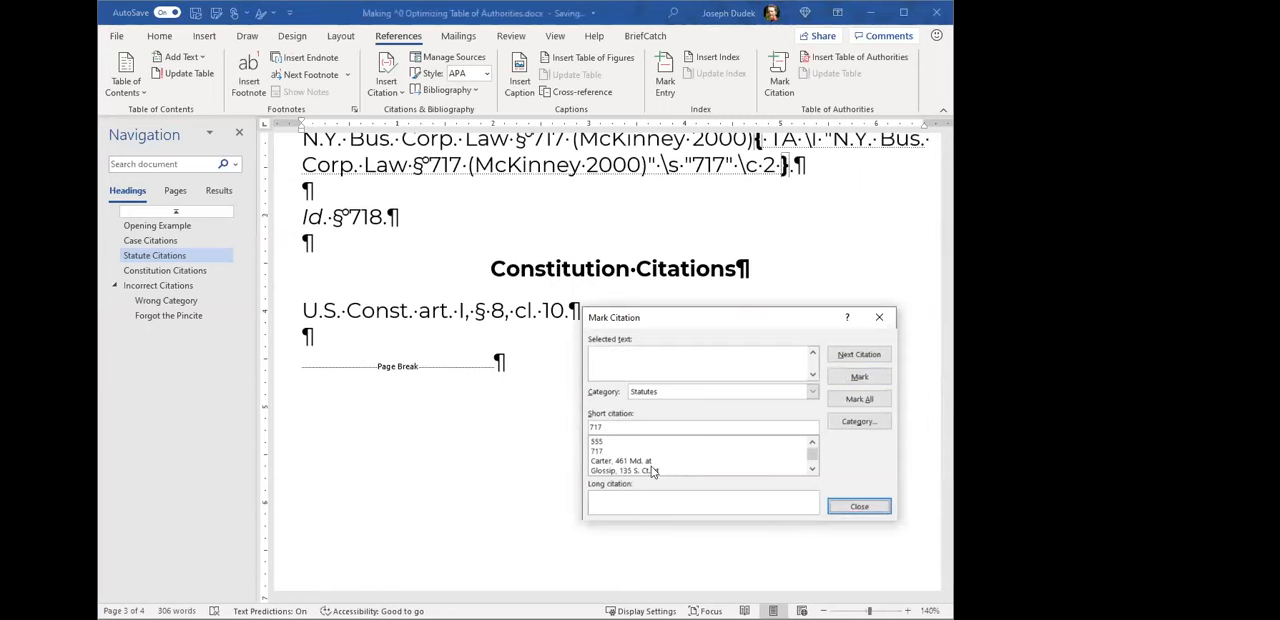
- Point out the short citation "717" and the "Id. § 718" cite, and close the Mark Citation dialog
click(643, 429)
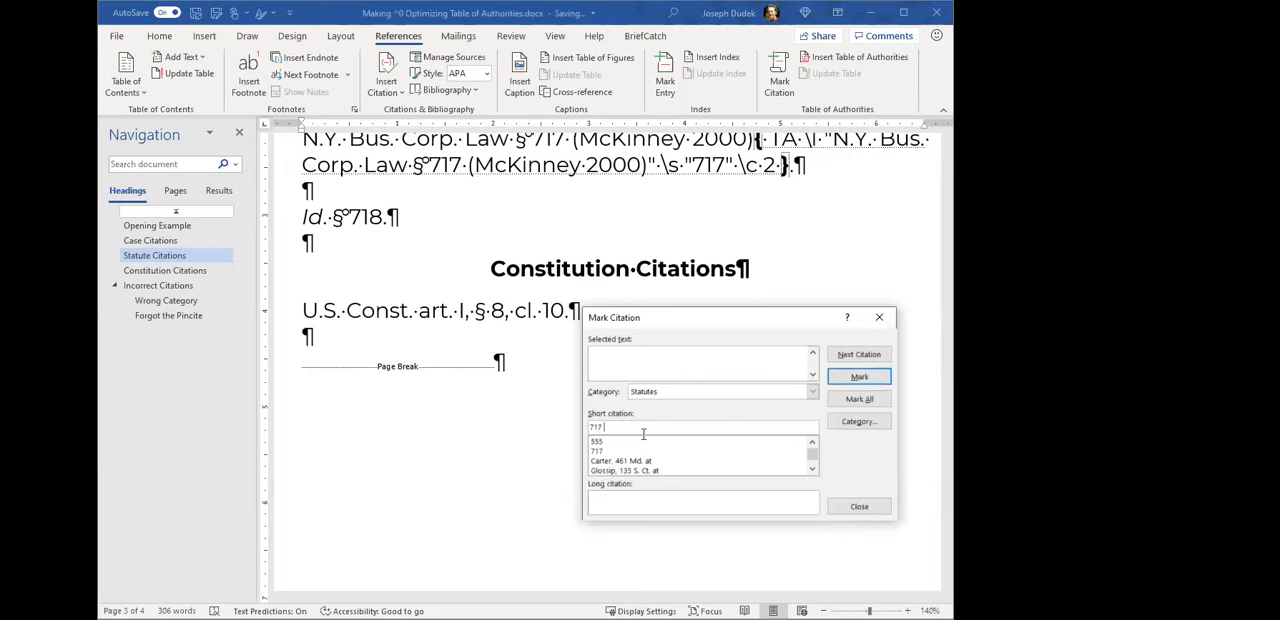
click(327, 217)
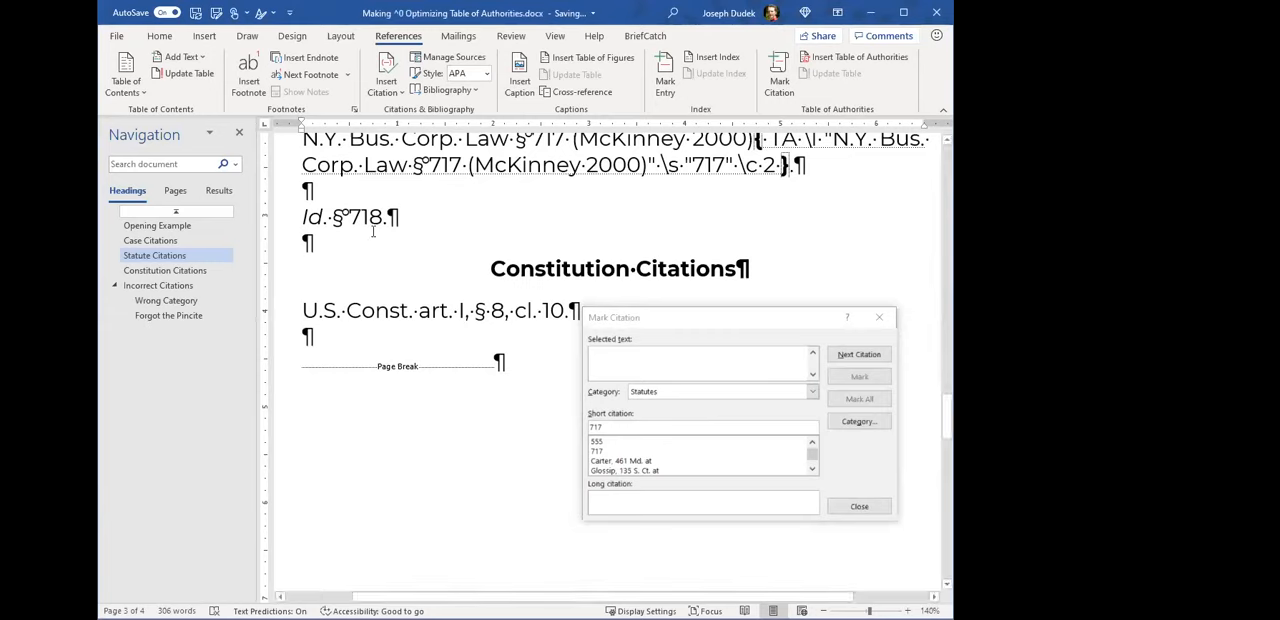
drag(301, 217, 333, 217)
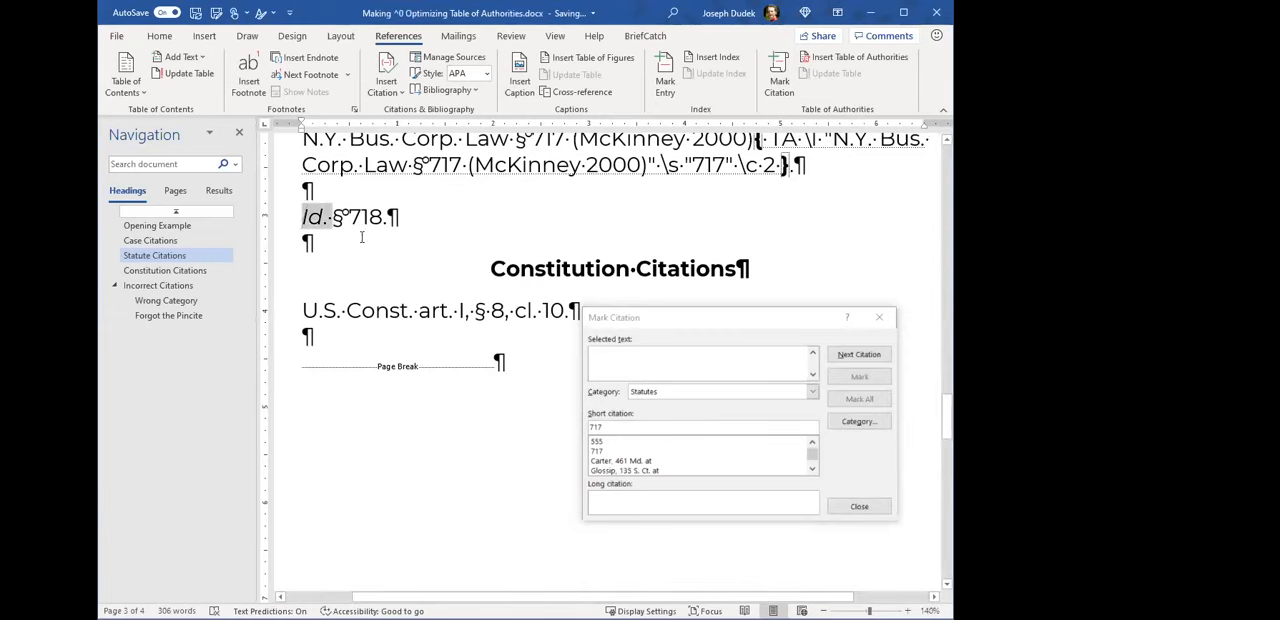
scroll(363, 237, up, 1)
drag(348, 264, 372, 262)
click(372, 262)
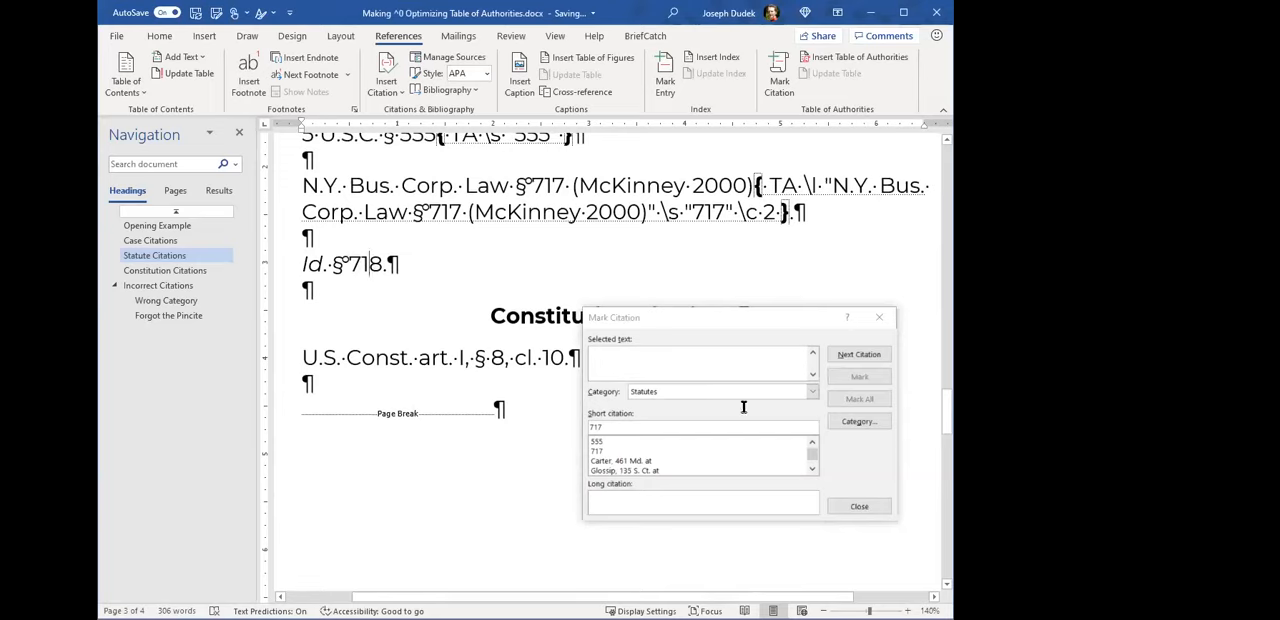
click(857, 507)
- Compare the "Id." cite's section number 718 with section 717 in the full N.Y. Bus. Corp. Law citation
drag(304, 267, 337, 268)
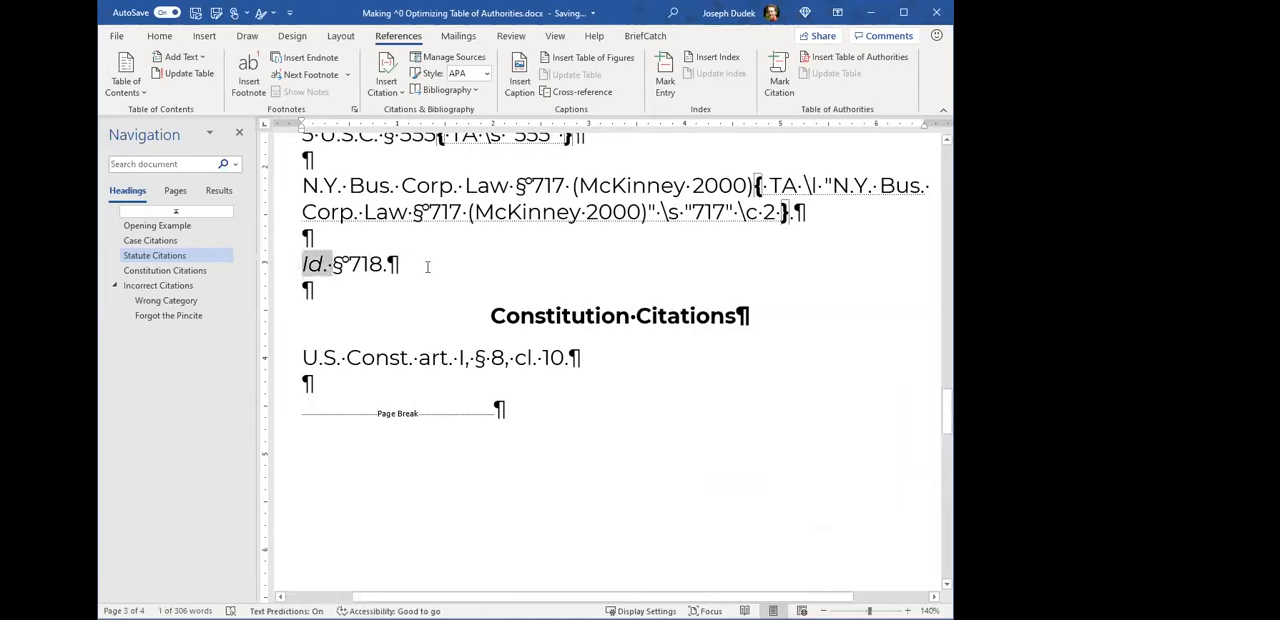
mouse_move(331, 267)
mouse_down()
mouse_move(368, 276)
mouse_move(320, 266)
mouse_up()
double_click(363, 264)
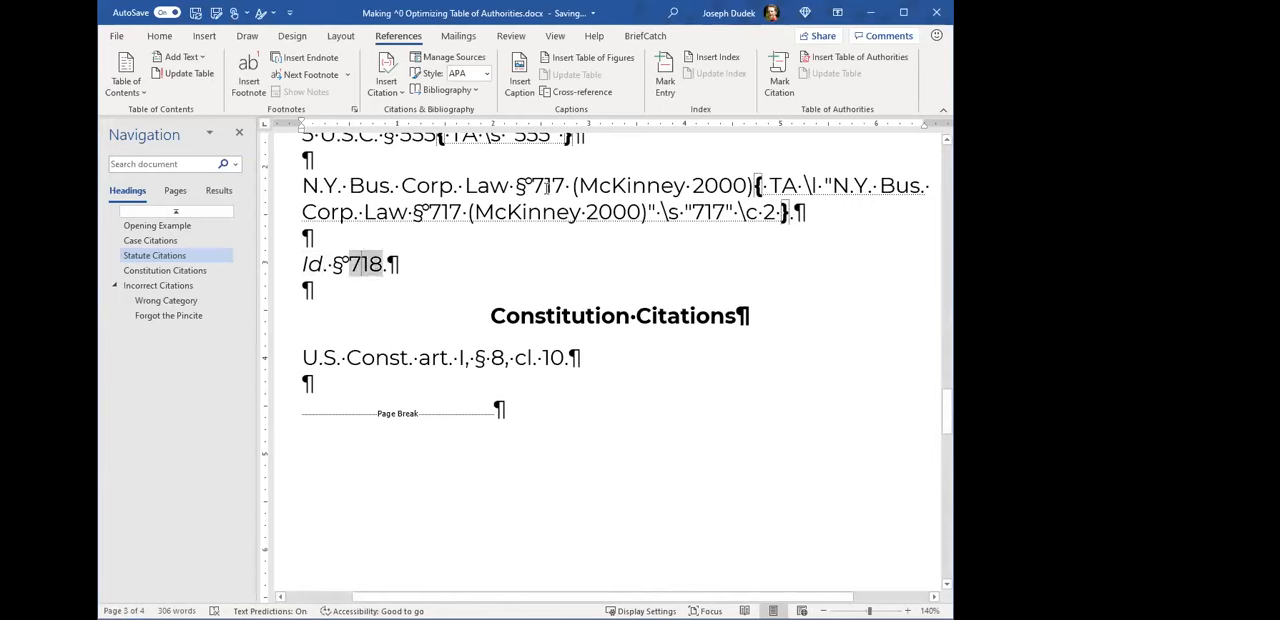
double_click(547, 186)
click(450, 243)
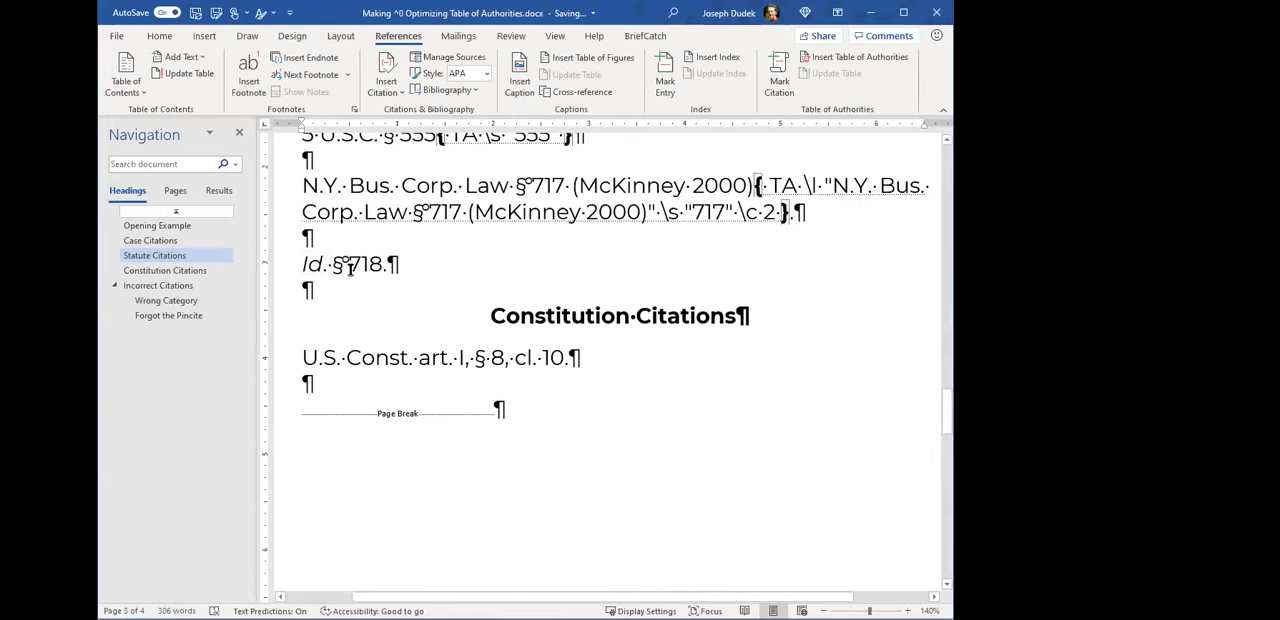
- Copy the full N.Y. Bus. Corp. Law citation and substitute it for the selected text when marking "Id. § 718"
drag(309, 187, 753, 187)
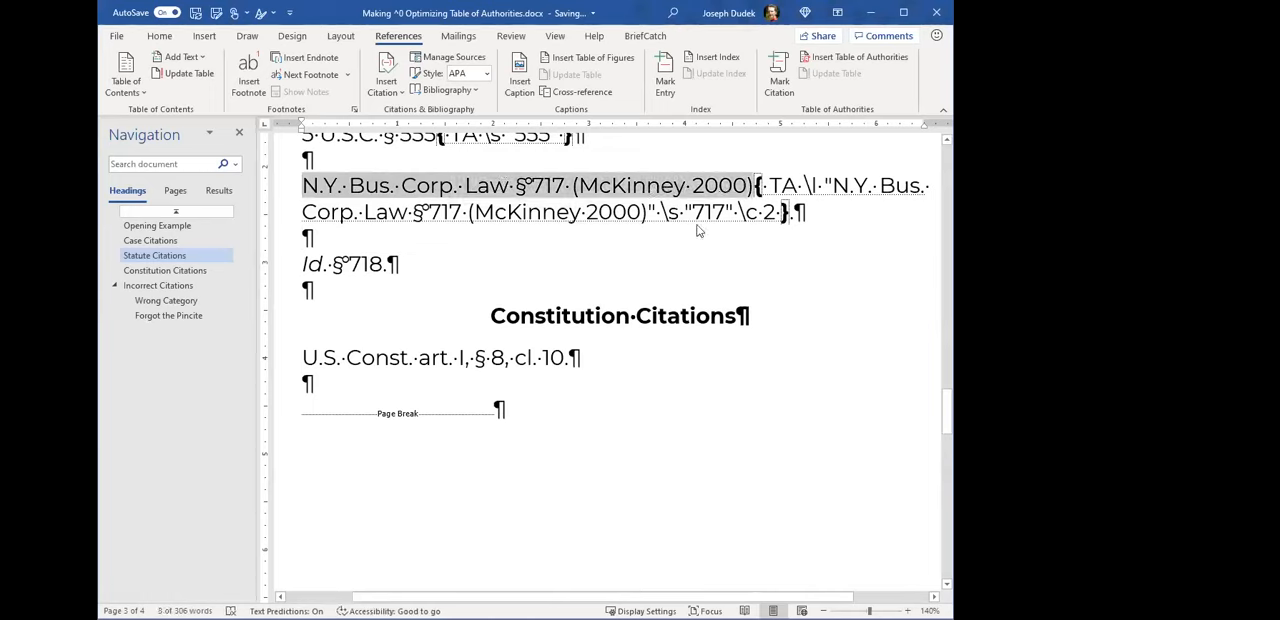
right_click(737, 178)
click(392, 264)
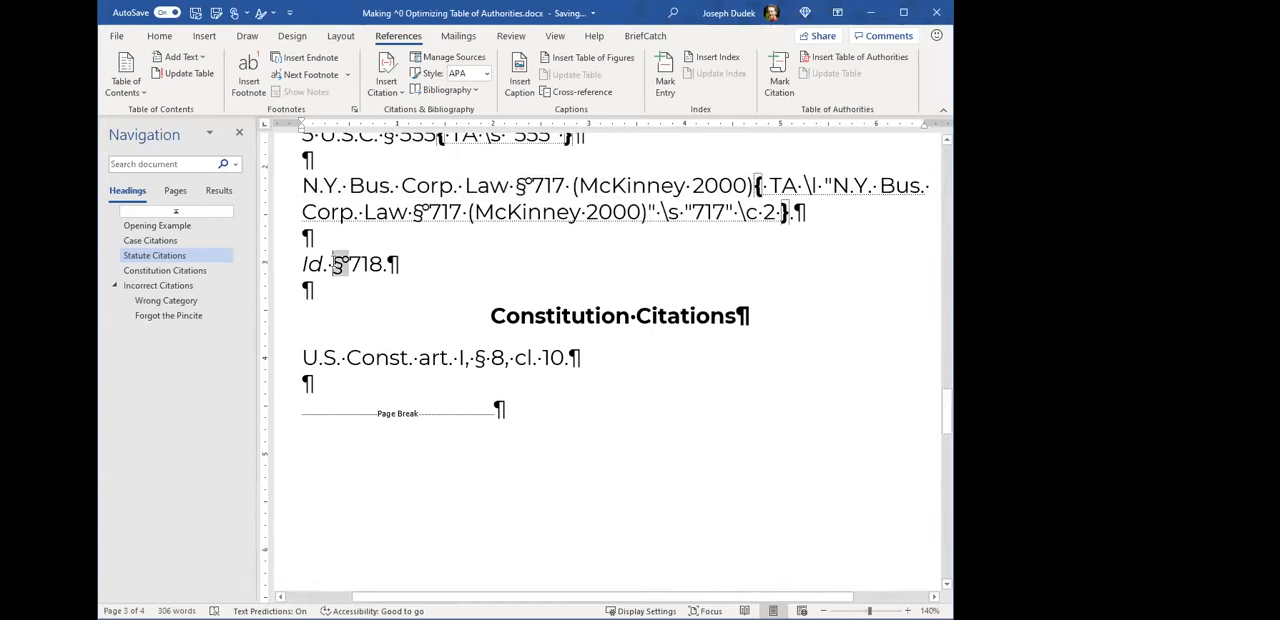
drag(305, 264, 379, 265)
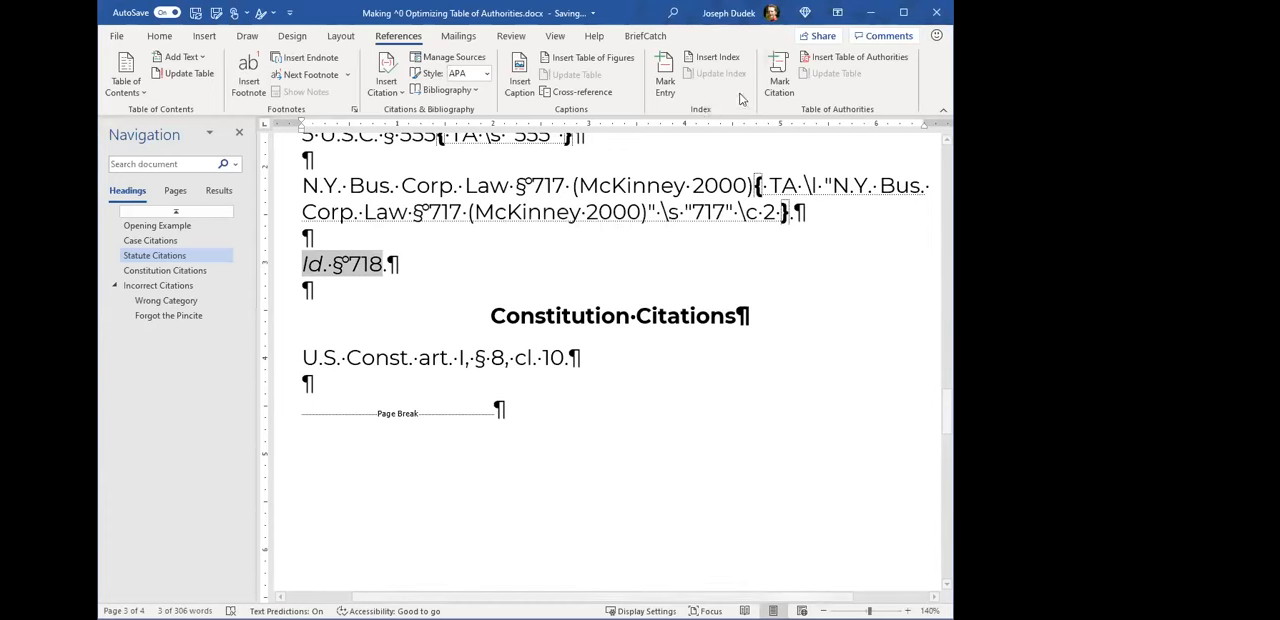
click(778, 76)
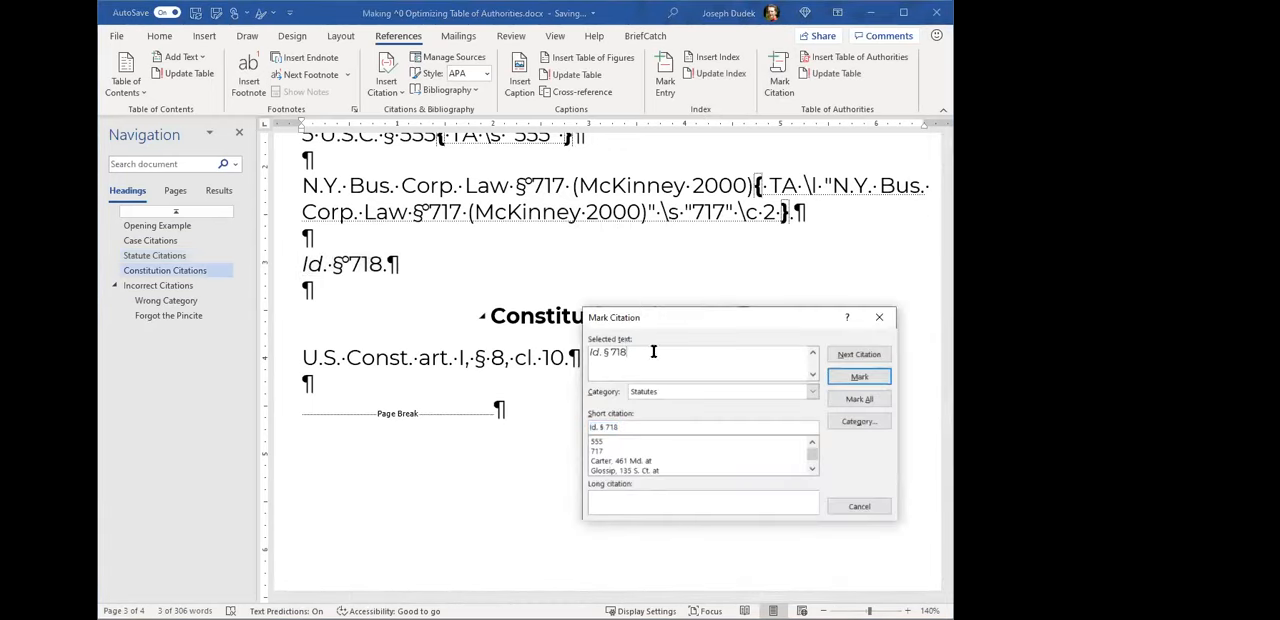
mouse_move(588, 350)
mouse_down()
mouse_move(645, 352)
mouse_move(585, 350)
mouse_up()
key(Delete)
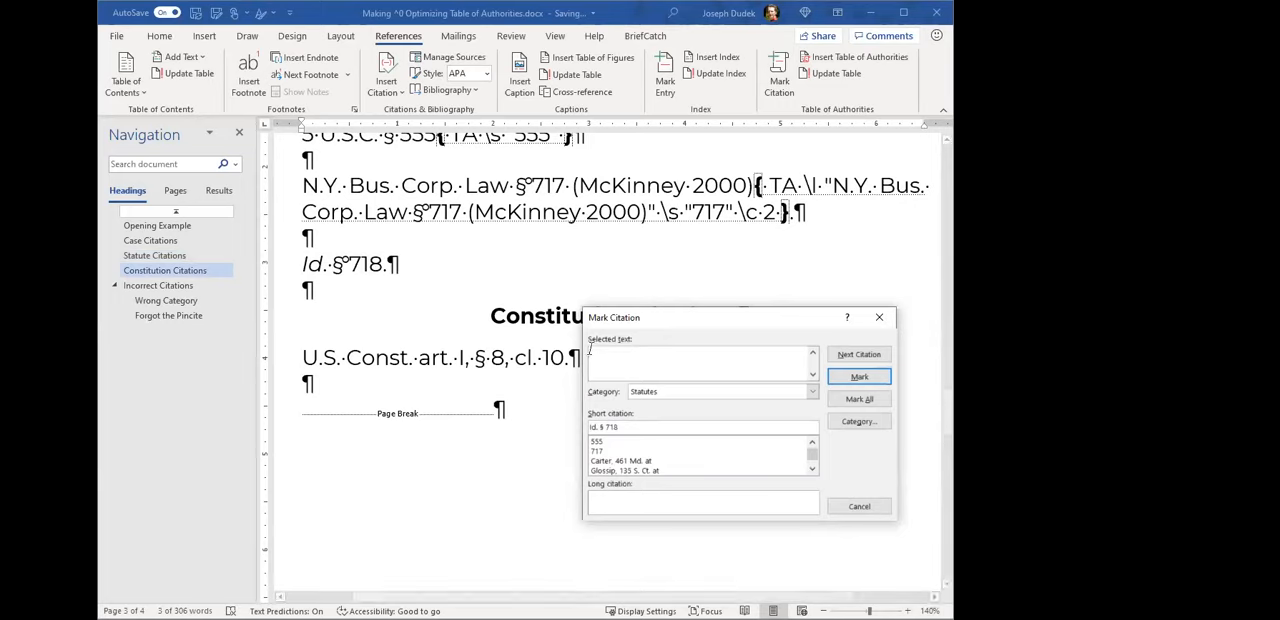
right_click(624, 364)
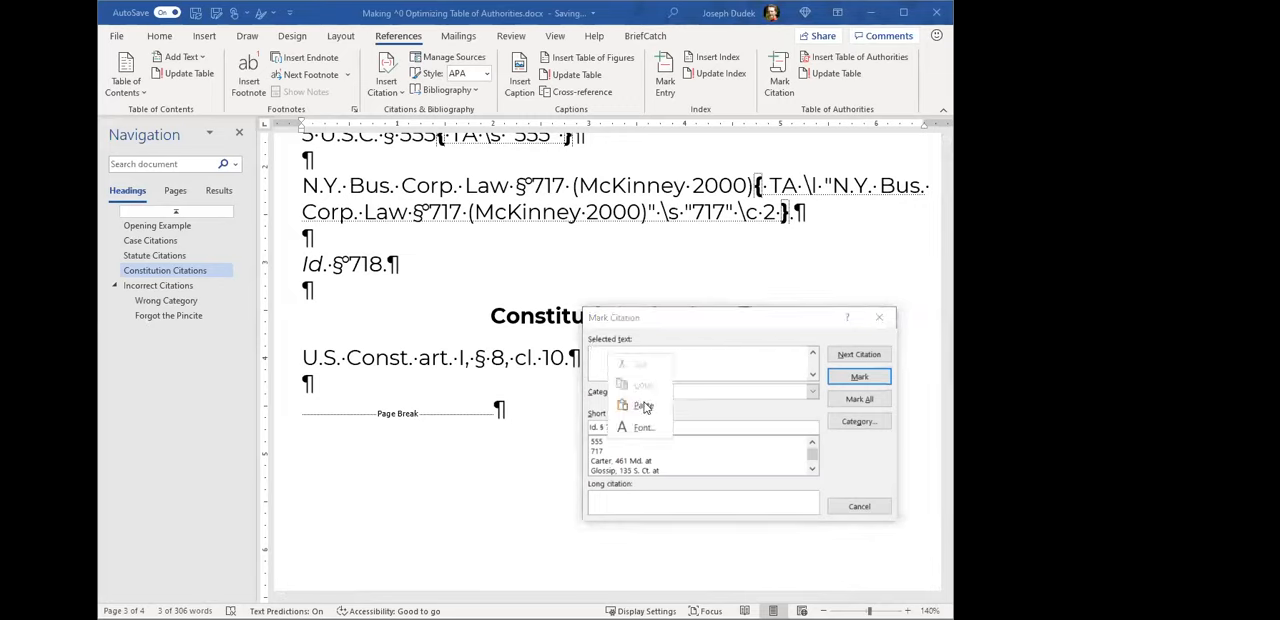
click(646, 404)
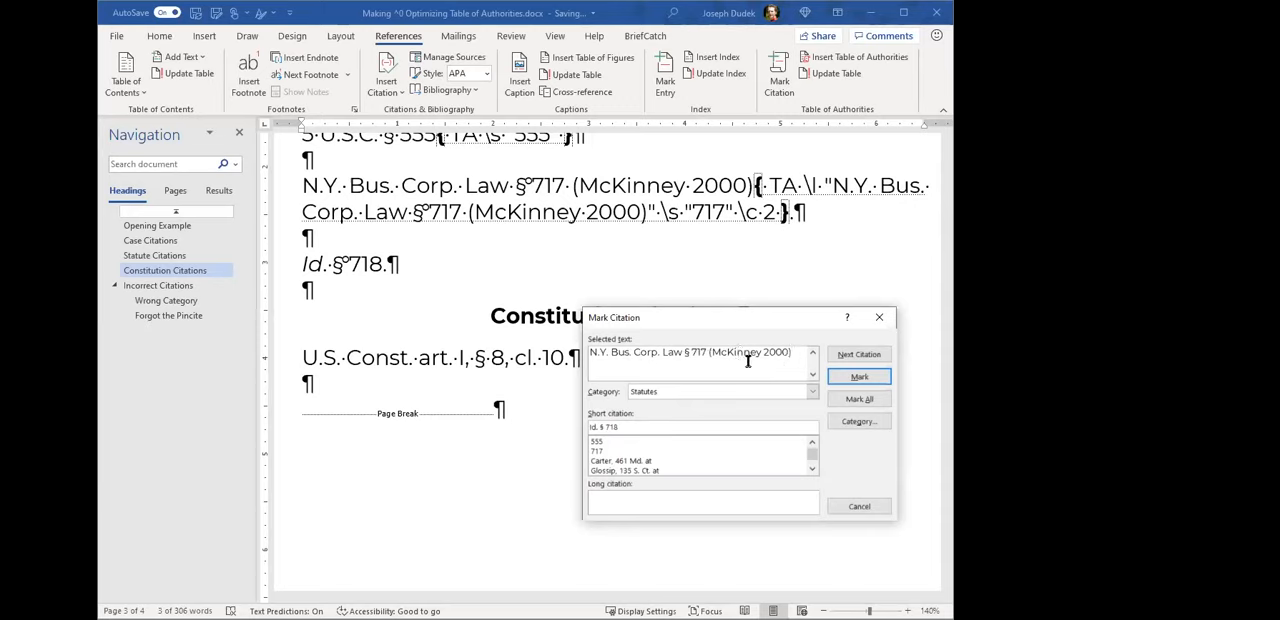
- Change the section number in the citation text to 718 and shorten the short citation to "718"
key(BackSpace)
text(8)
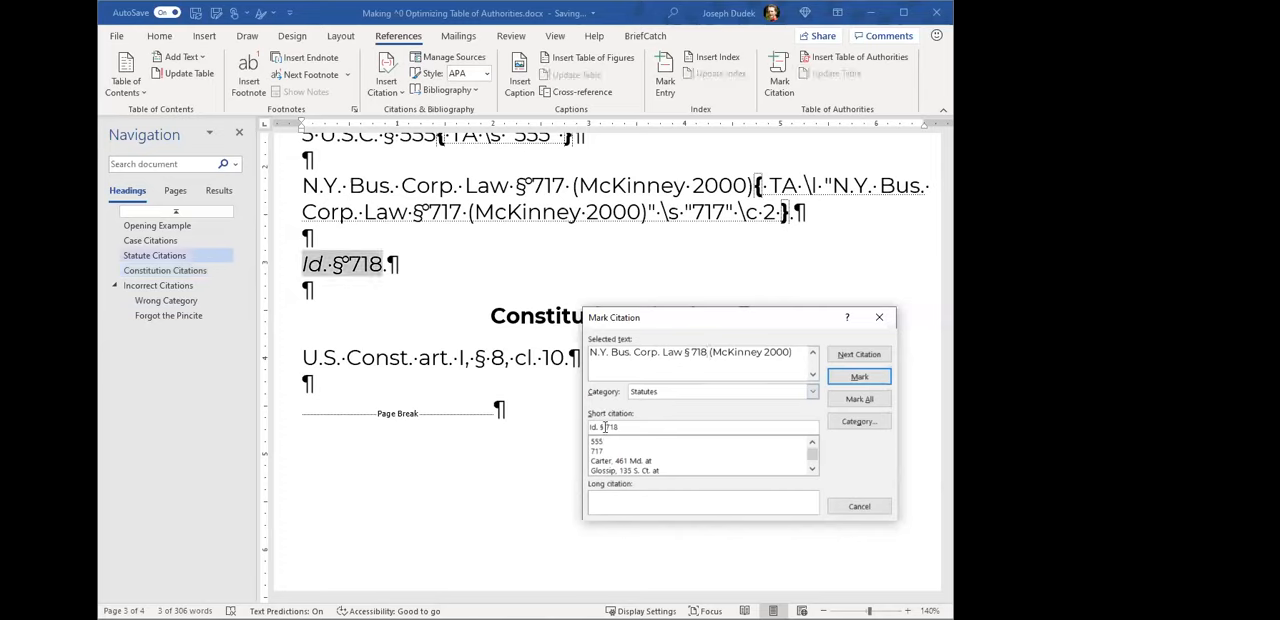
drag(605, 427, 589, 427)
key(BackSpace)
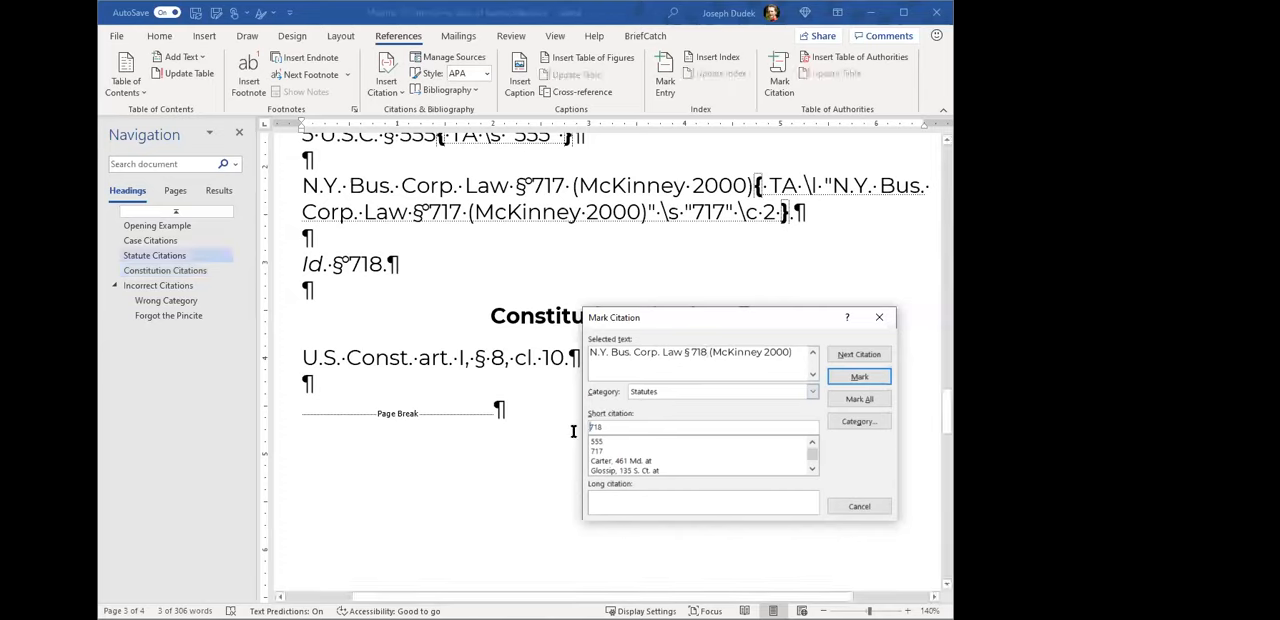
- Mark the "Id. § 718" cite under Statutes with the short citation "718" and close the Mark Citation dialog
click(857, 380)
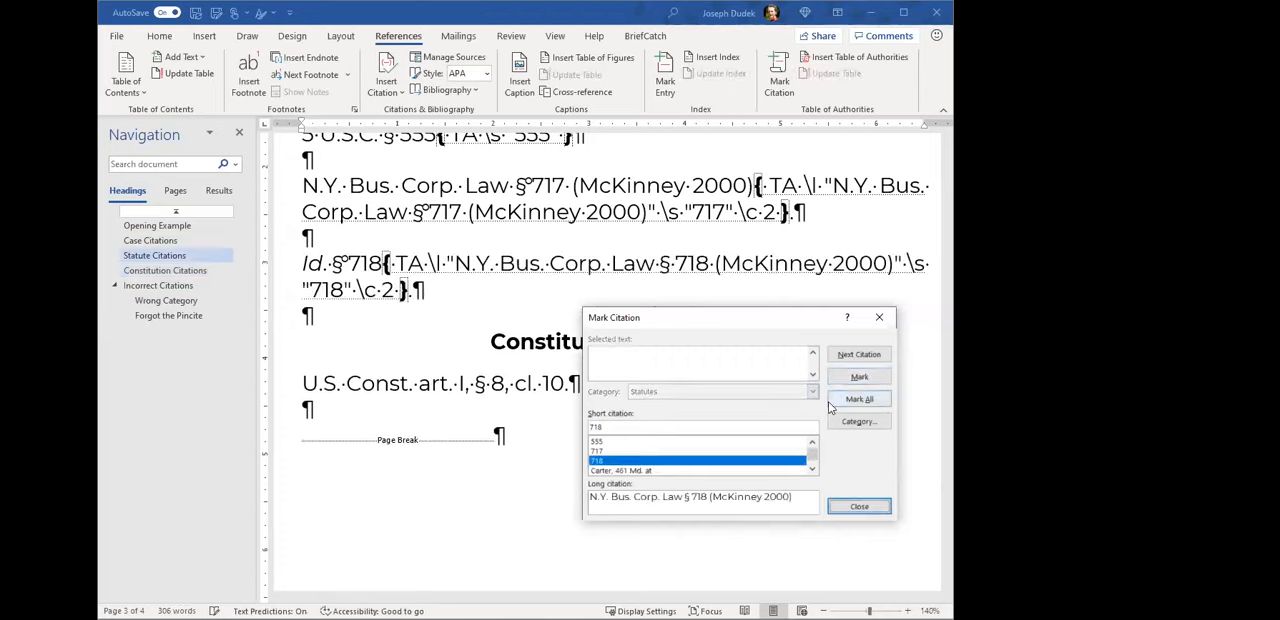
click(875, 506)
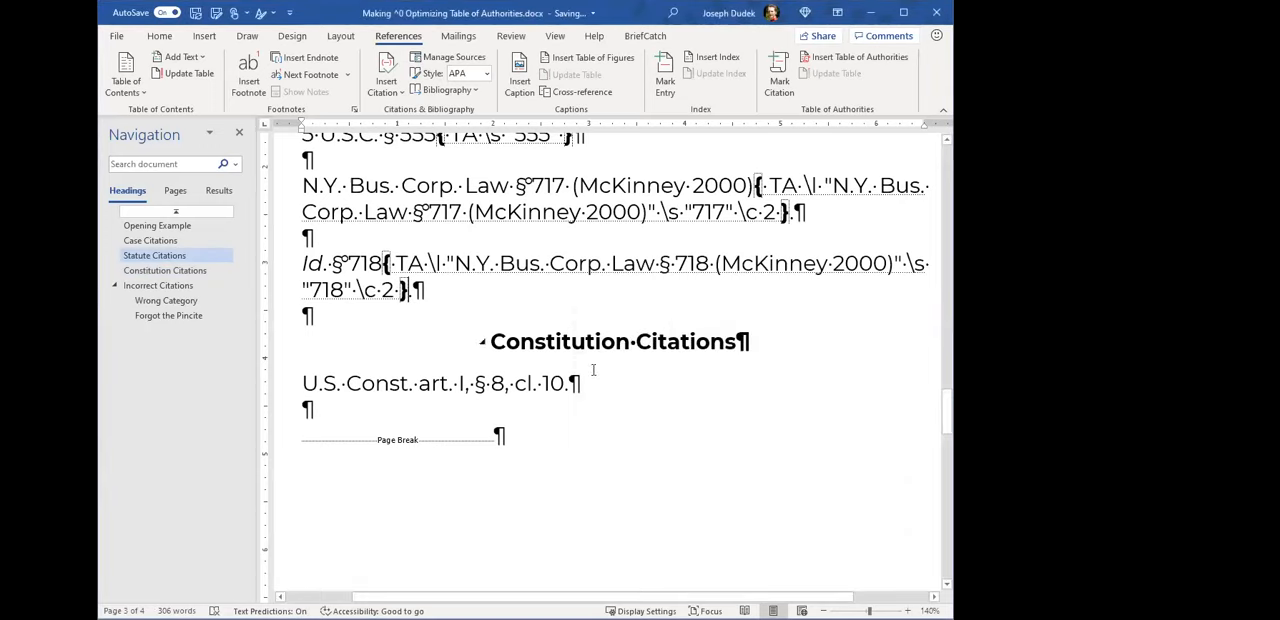
- Start marking the "U.S. Const. art. I, § 8, cl. 10" citation and set its category to Constitutional Provisions
drag(303, 384, 566, 390)
scroll(514, 265, up, 1)
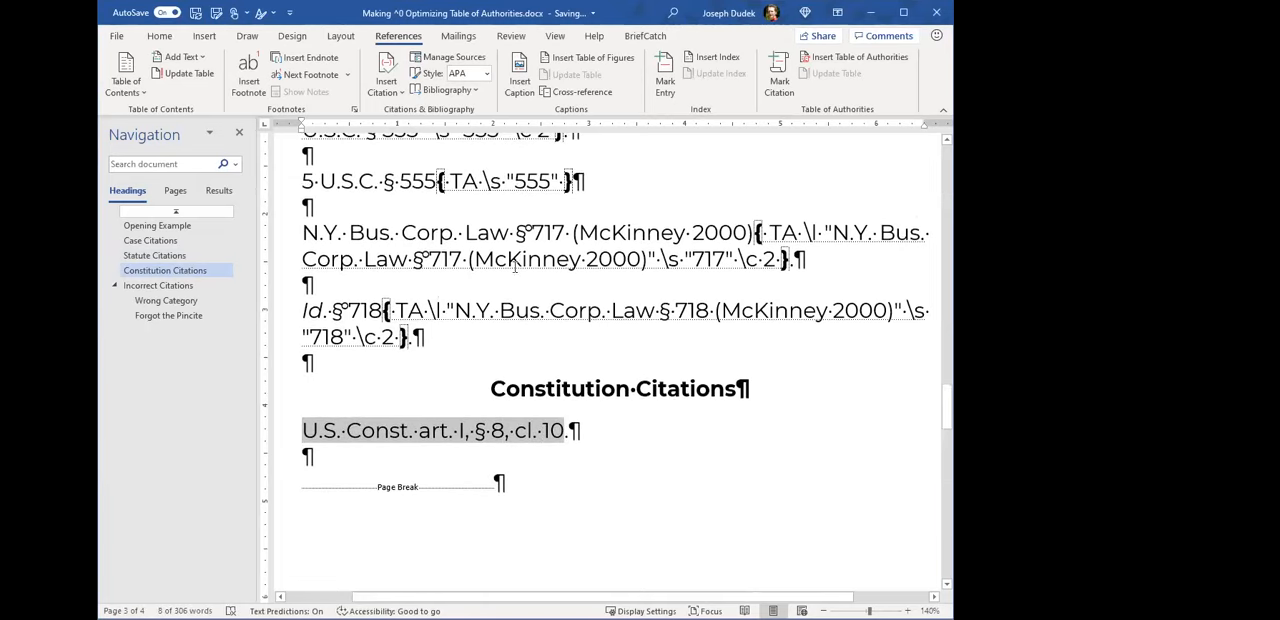
text(I.)
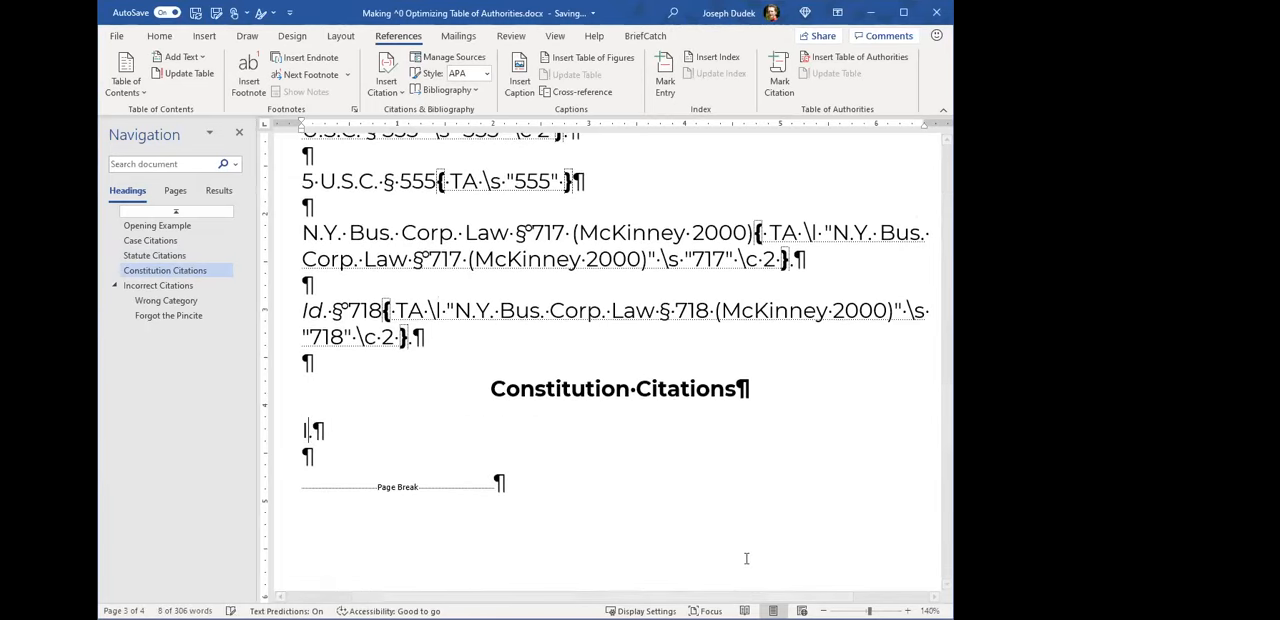
key(ctrl+z)
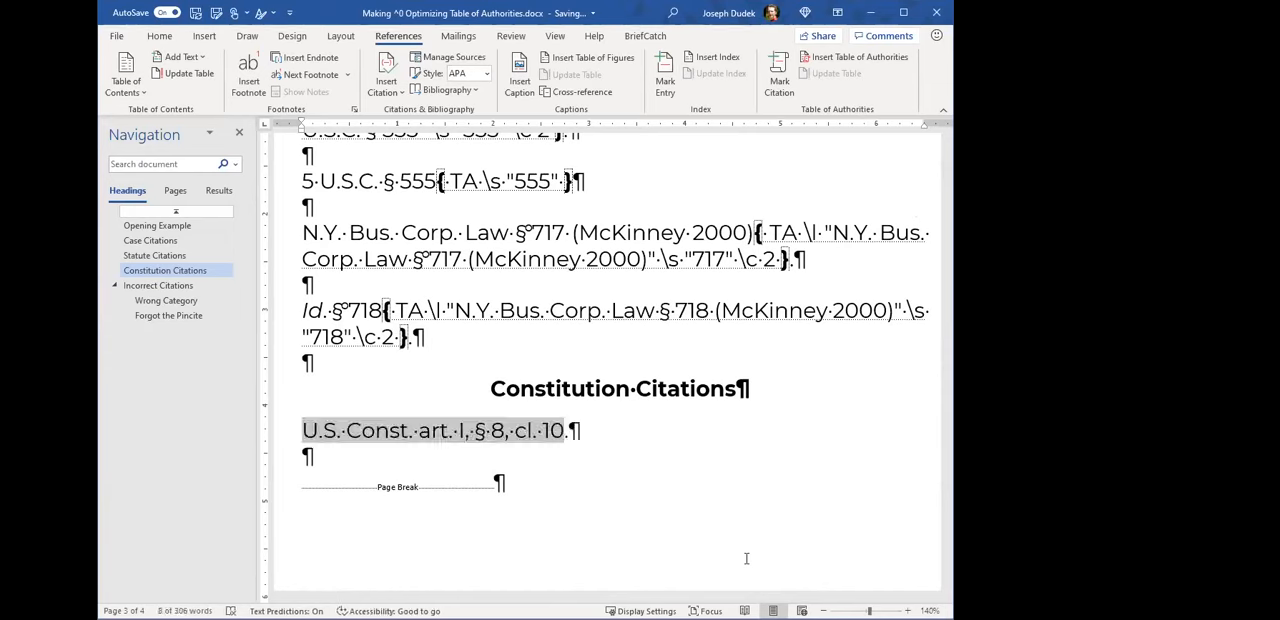
key(alt+shift+i)
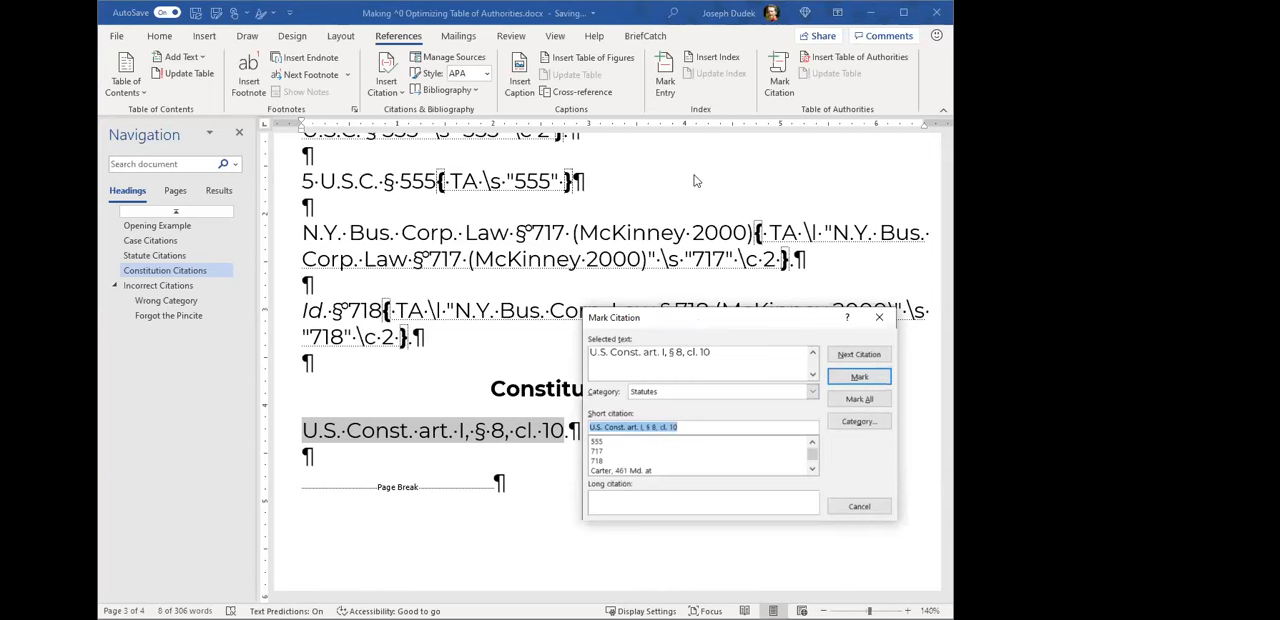
drag(711, 320, 688, 181)
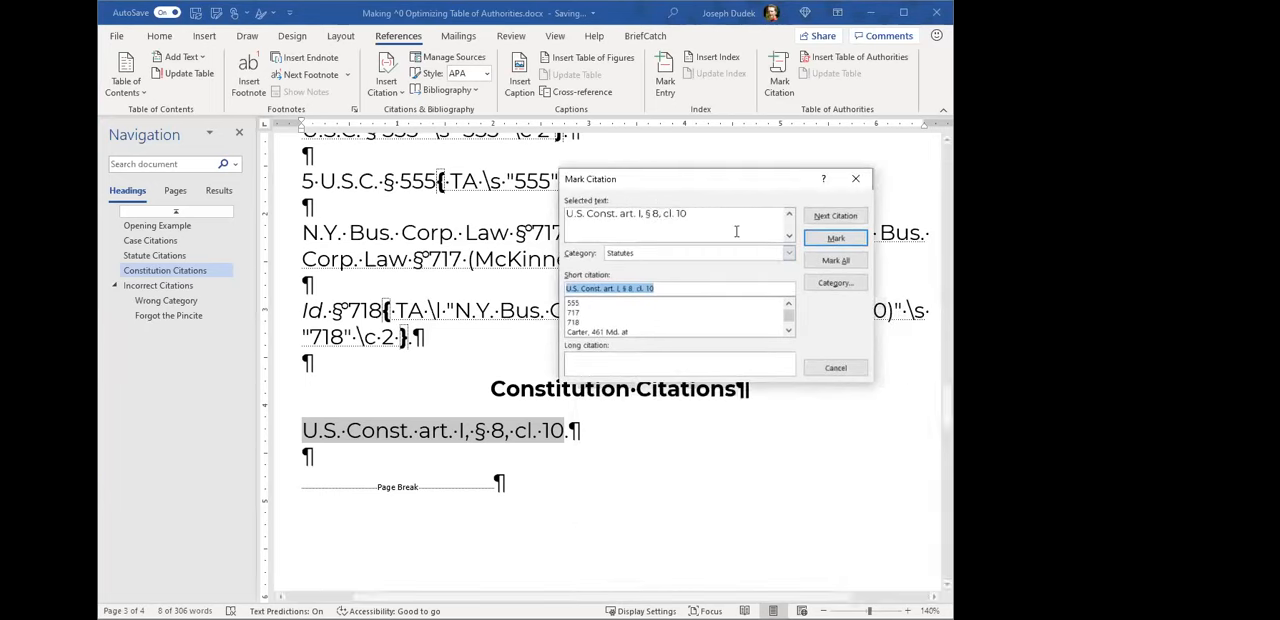
click(654, 255)
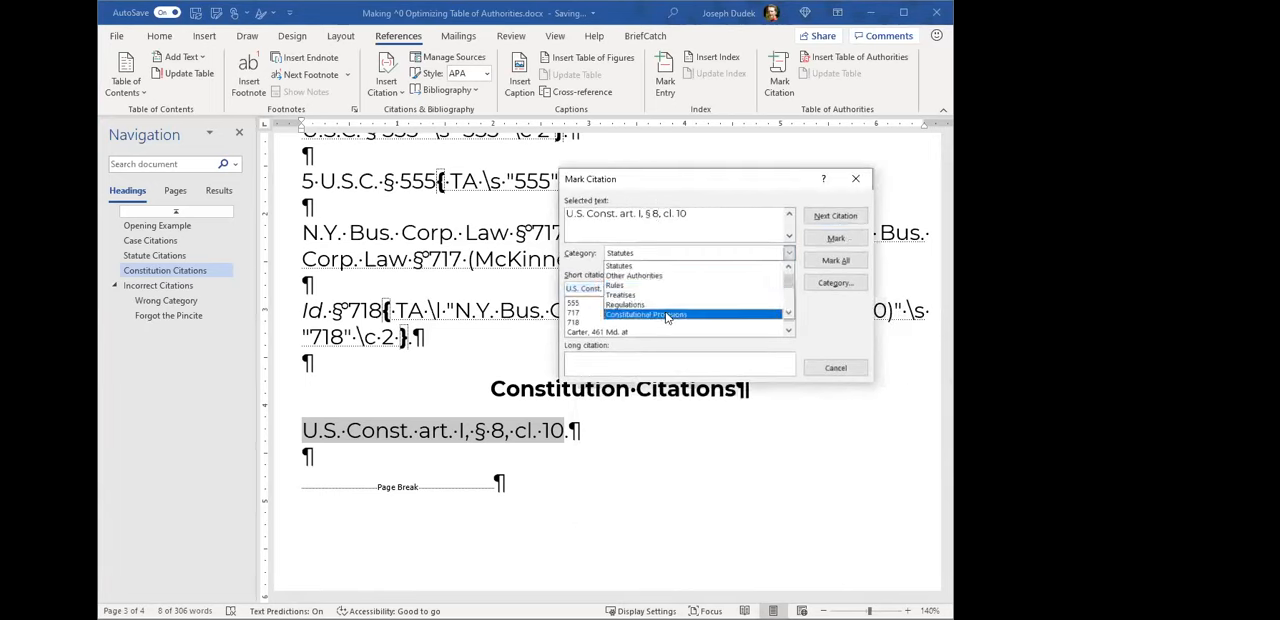
click(667, 316)
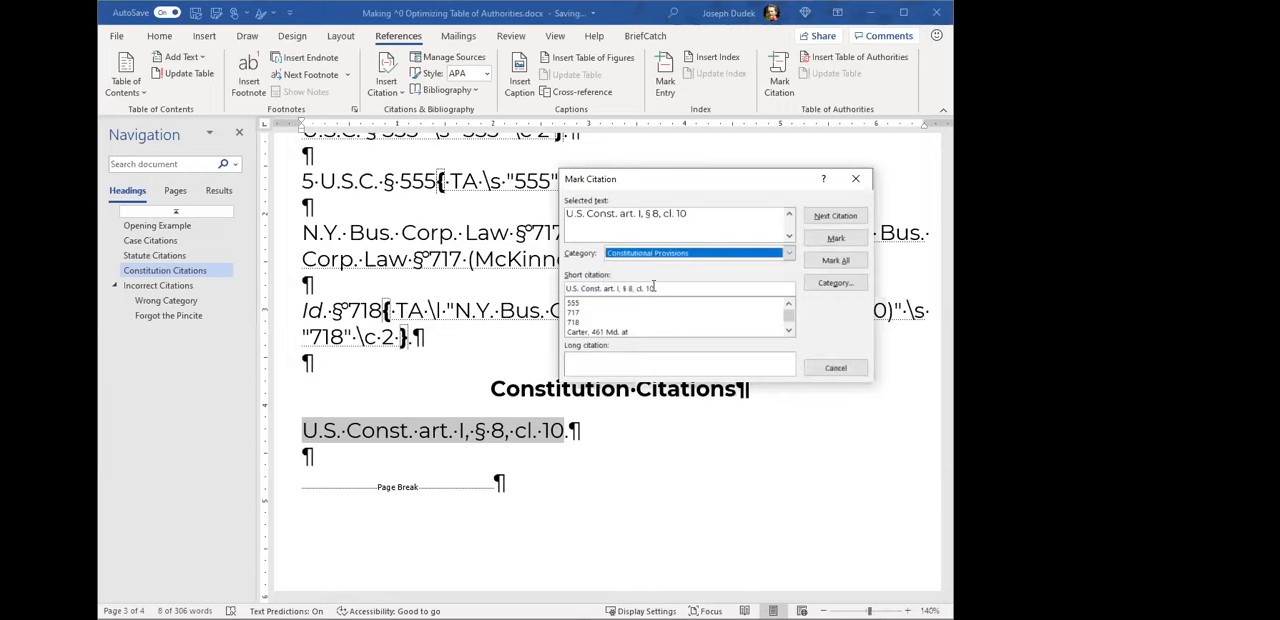
- Shorten the constitutional citation's short form to "cl. 10", mark it and close the Mark Citation dialog
drag(637, 288, 566, 288)
key(BackSpace)
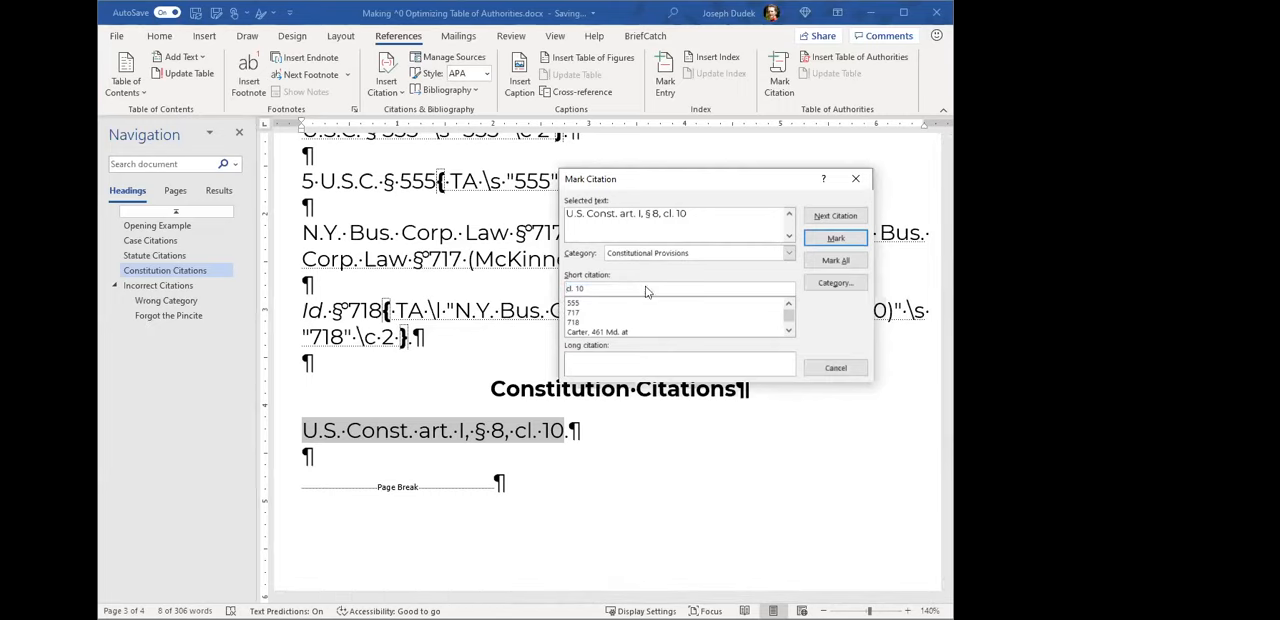
click(836, 240)
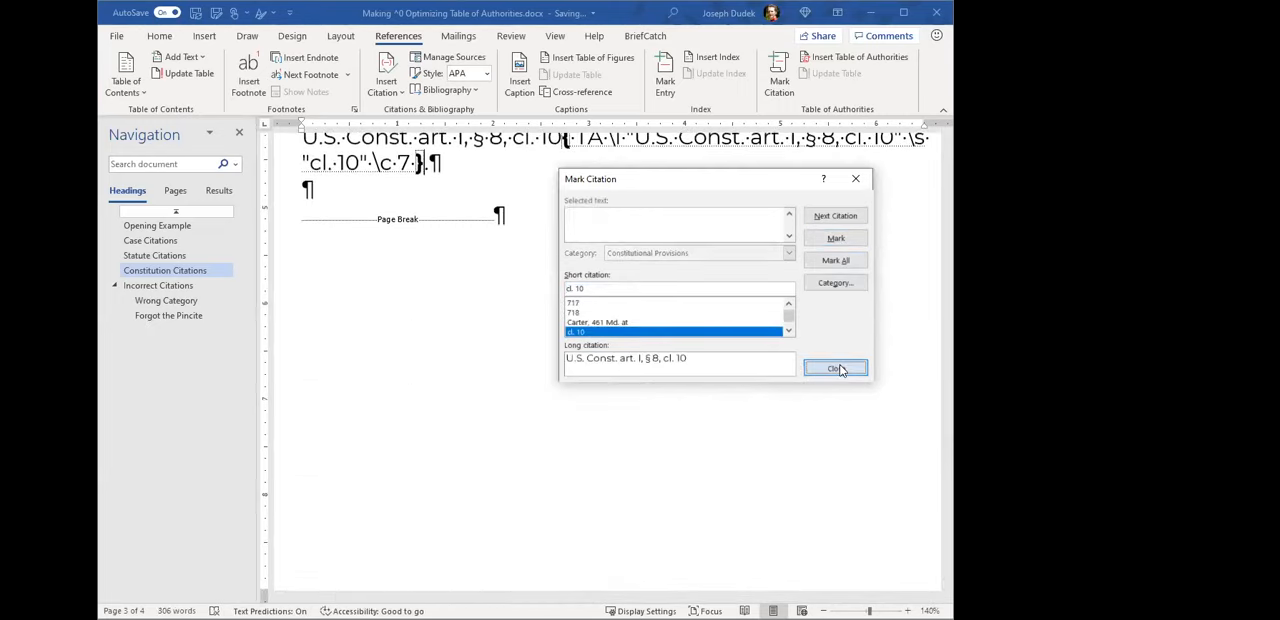
click(840, 369)
- Look over the marked statute and constitution citations and hide the formatting marks and TA field codes
scroll(747, 382, up, 8)
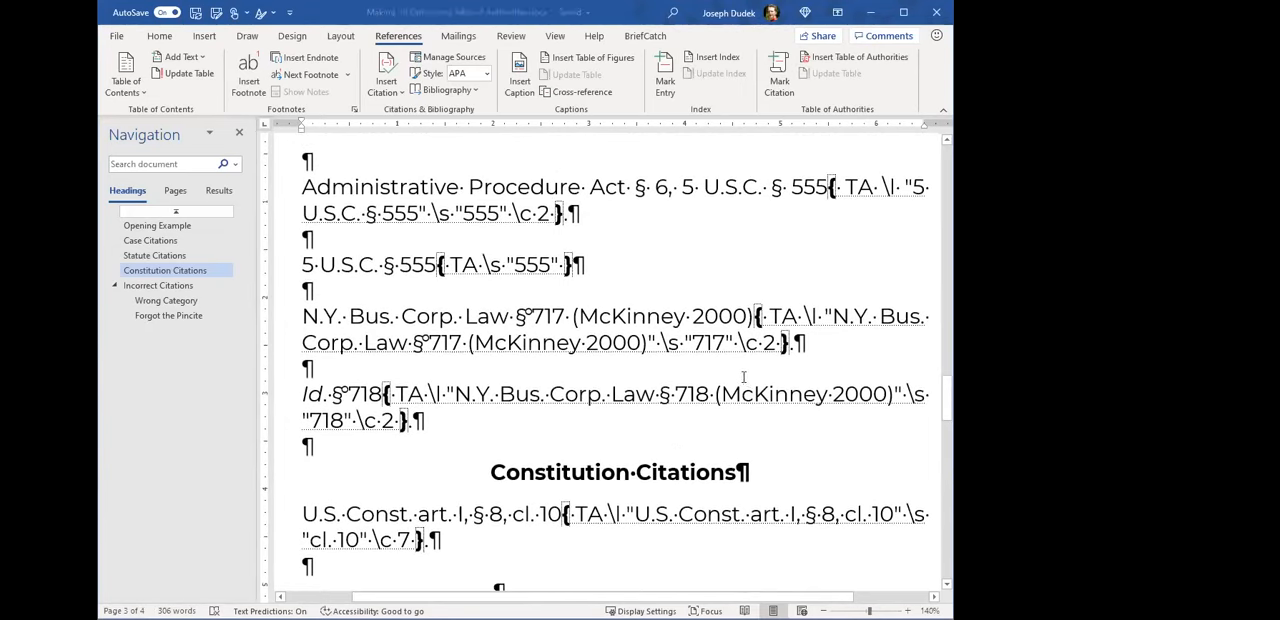
scroll(608, 370, up, 2)
scroll(652, 393, down, 3)
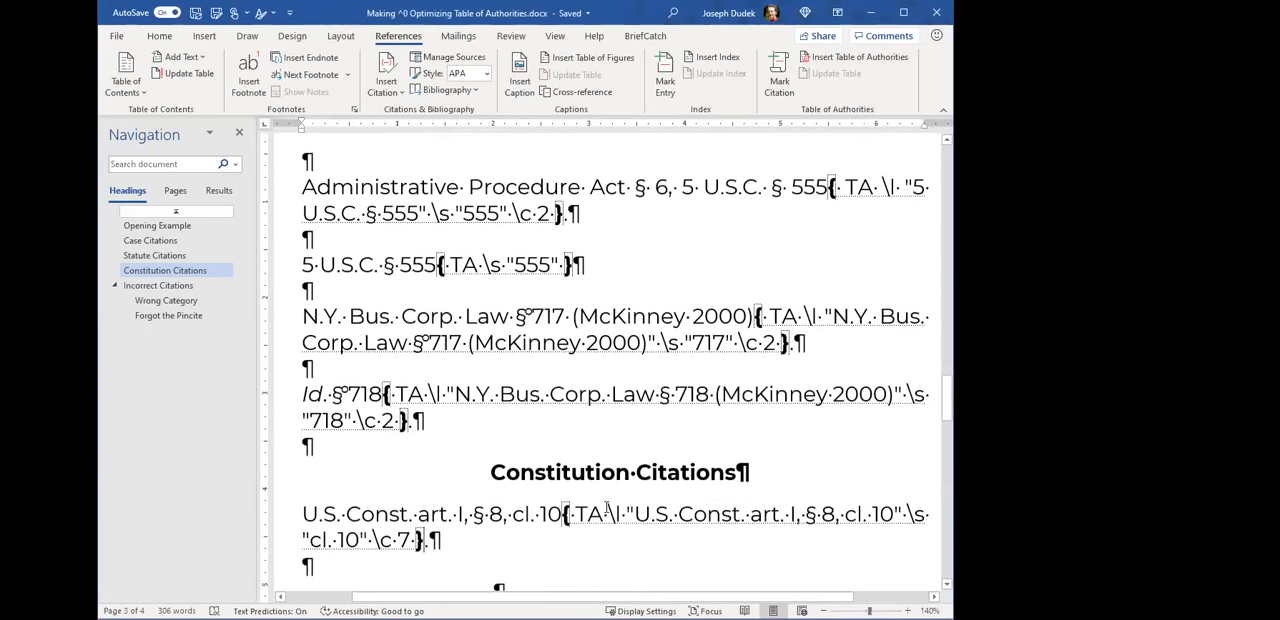
scroll(636, 410, up, 2)
scroll(636, 420, up, 1)
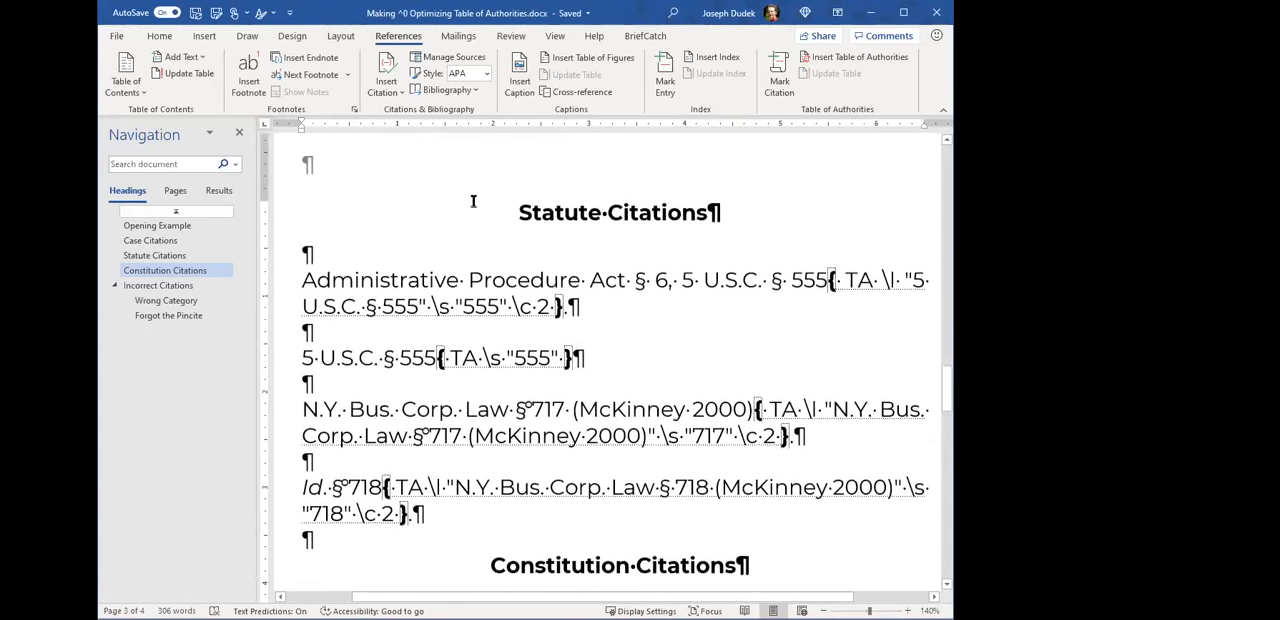
click(166, 37)
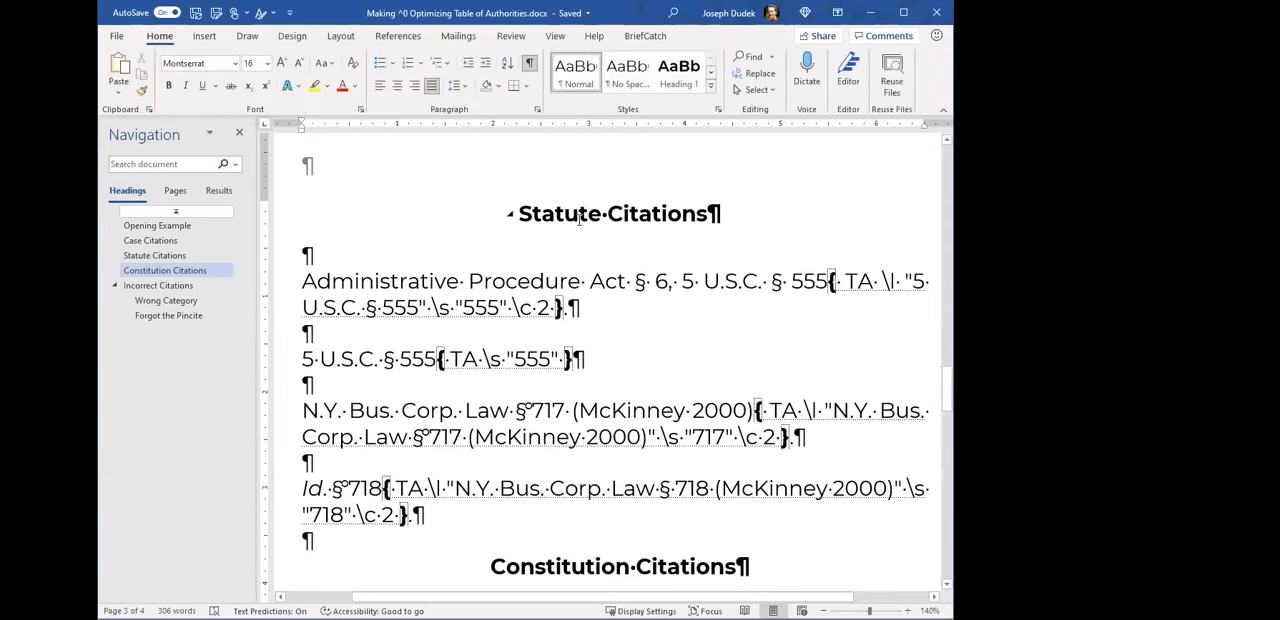
click(530, 62)
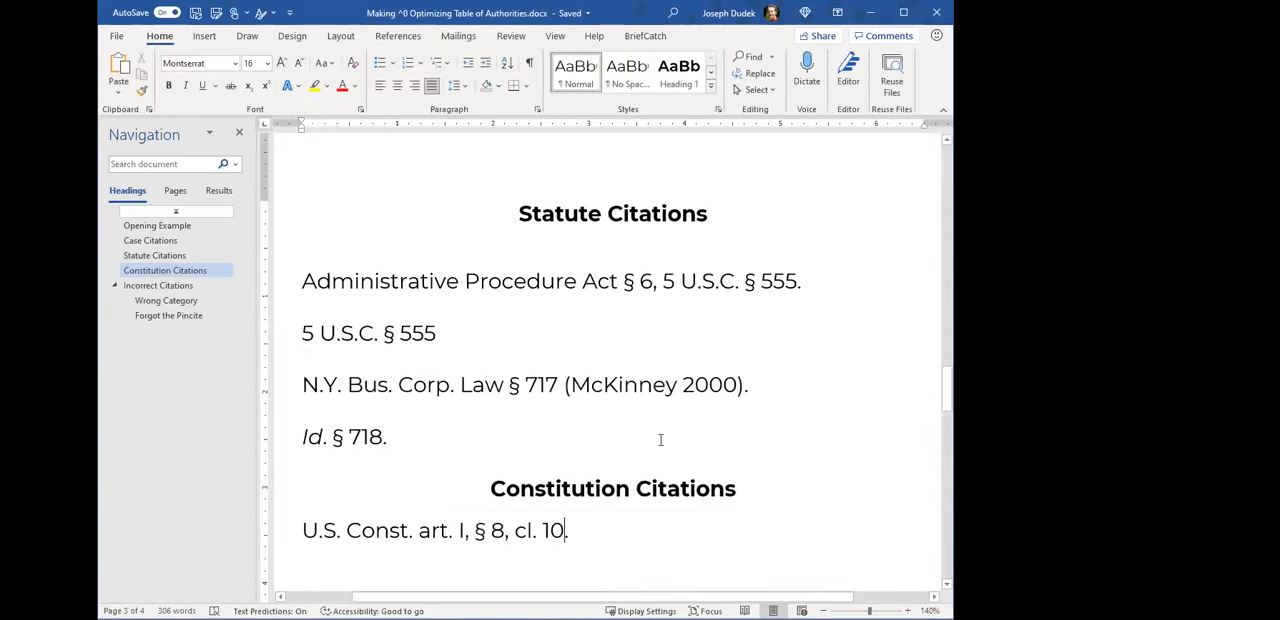
- Update the Table of Authorities field on the first page so it includes the newly marked citations
scroll(500, 480, up, 10)
scroll(529, 484, up, 10)
scroll(531, 513, up, 10)
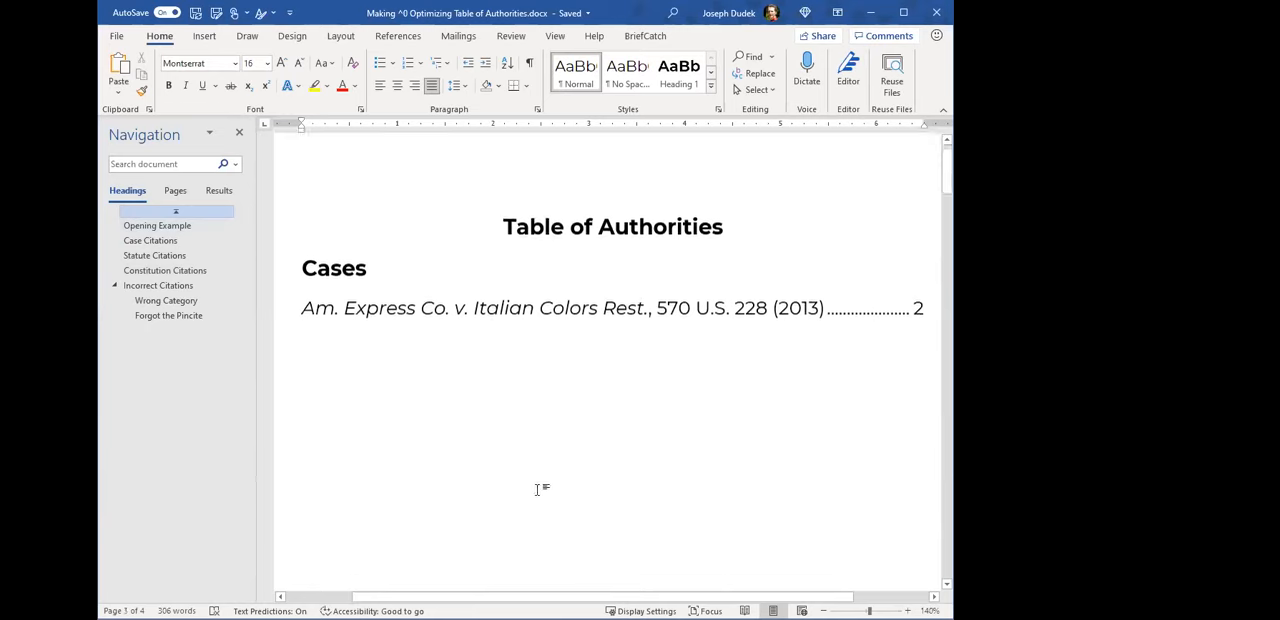
scroll(537, 490, down, 1)
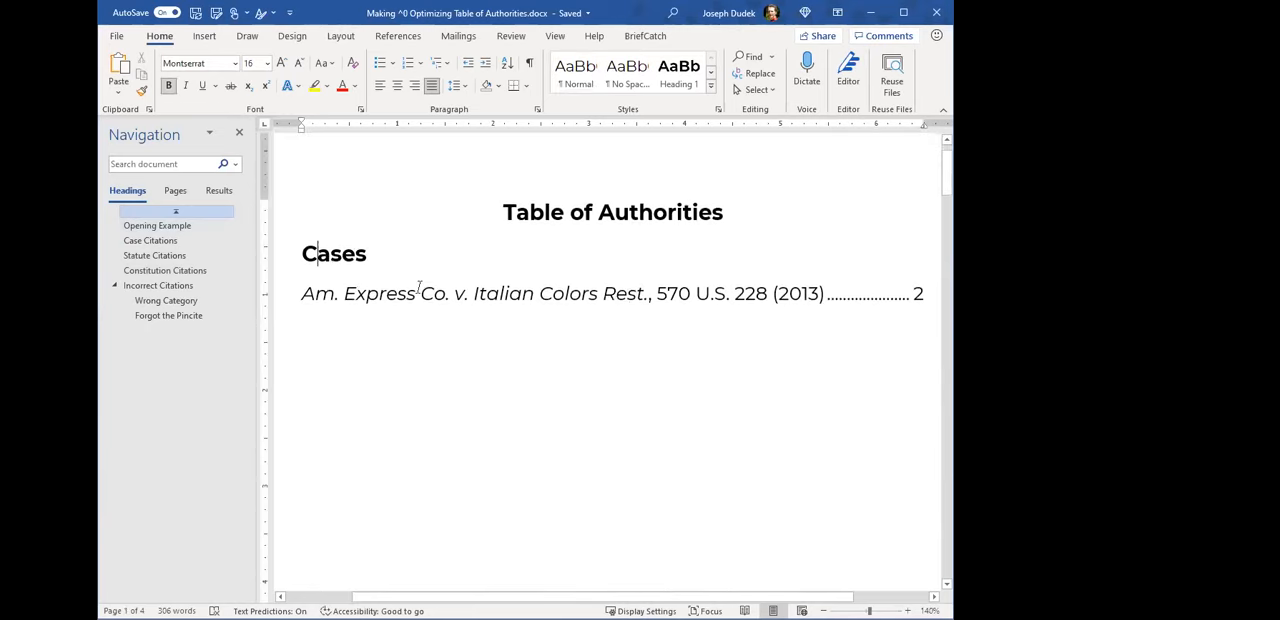
click(551, 294)
right_click(552, 296)
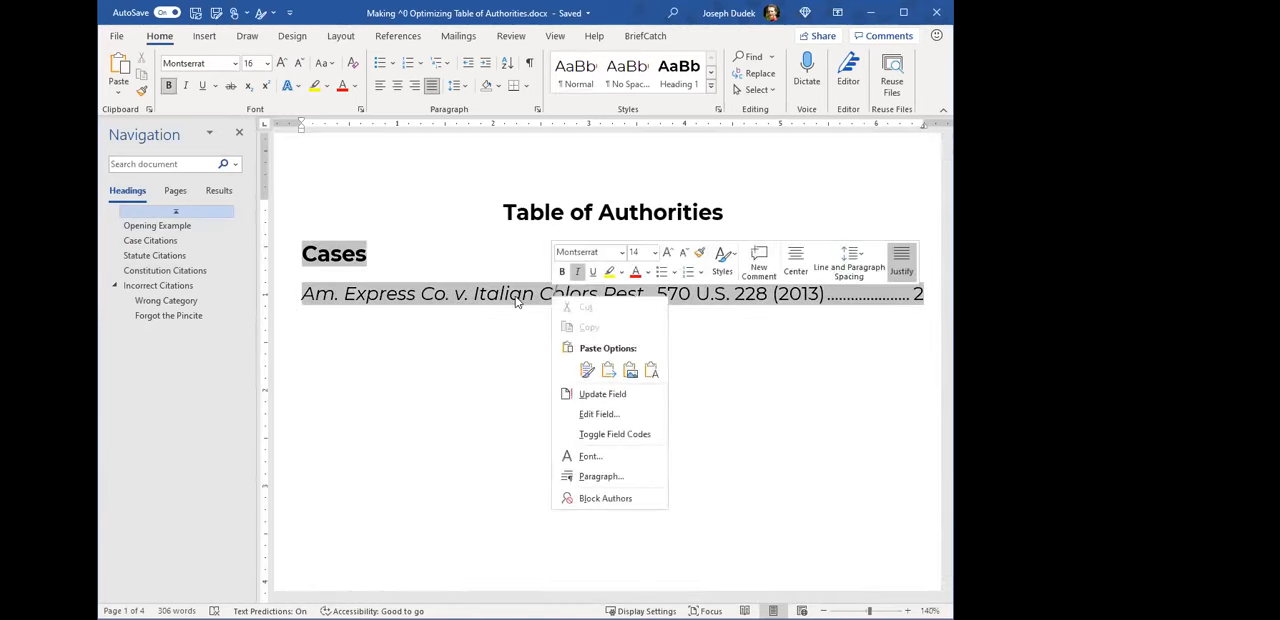
click(592, 393)
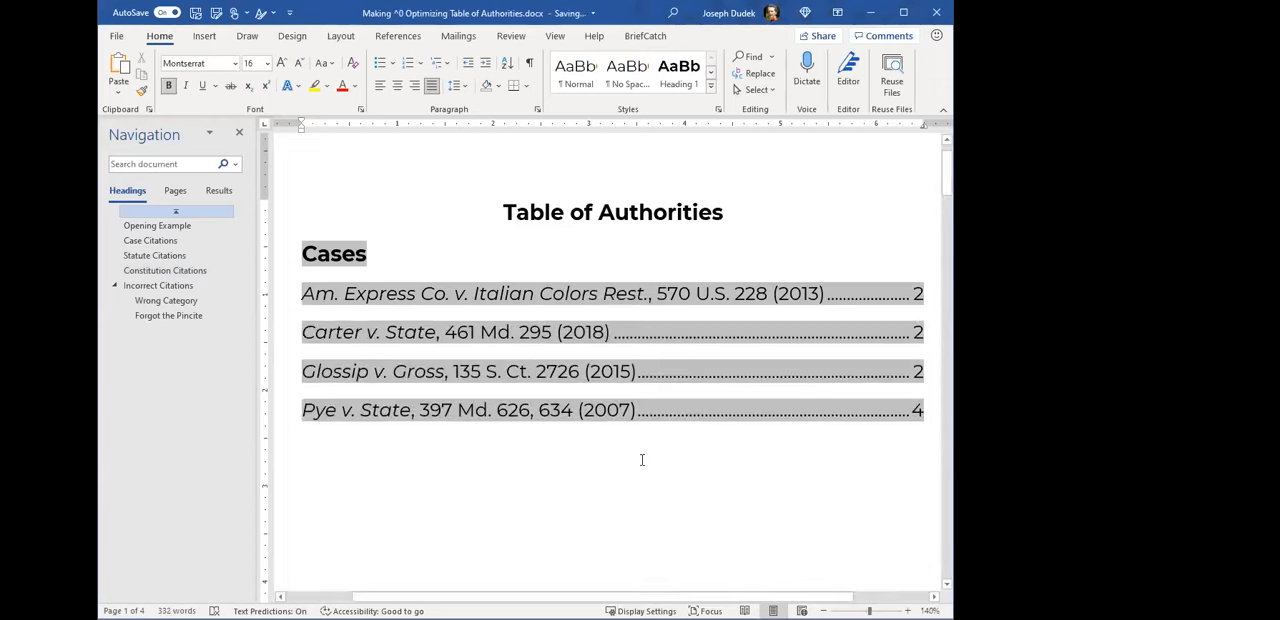
- Examine the Carter v. State, Glossip v. Gross and Pye v. State entries in the Table of Authorities
click(342, 339)
drag(328, 333, 530, 331)
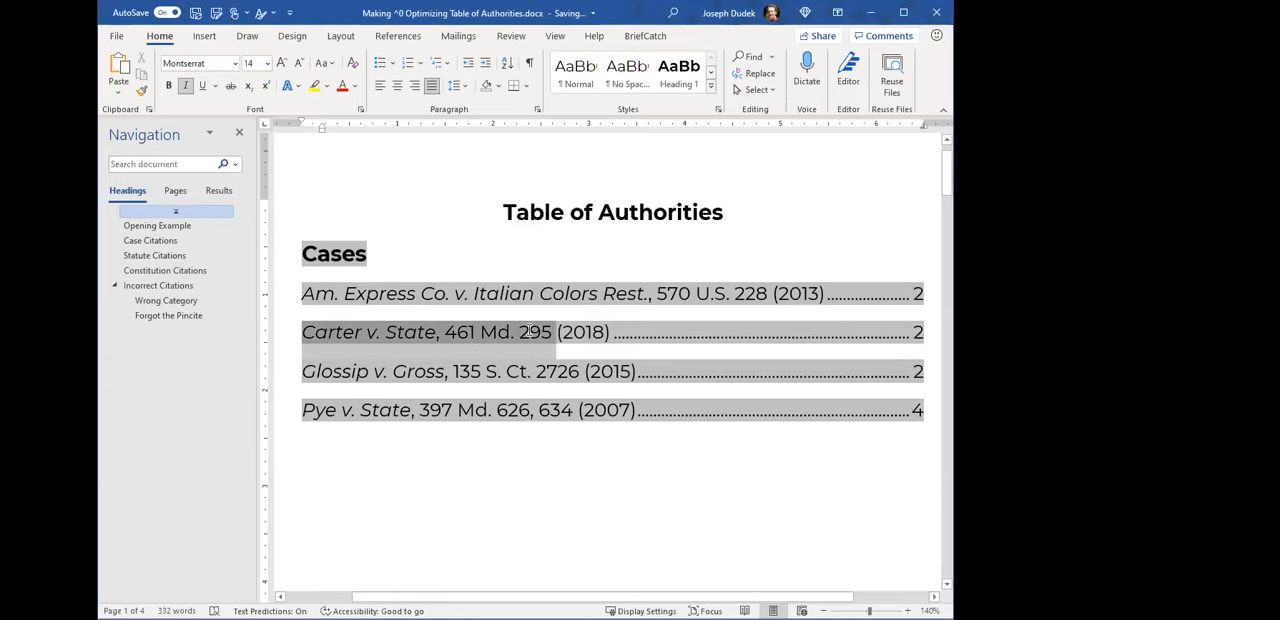
drag(302, 371, 563, 371)
drag(302, 410, 537, 410)
key(Right)
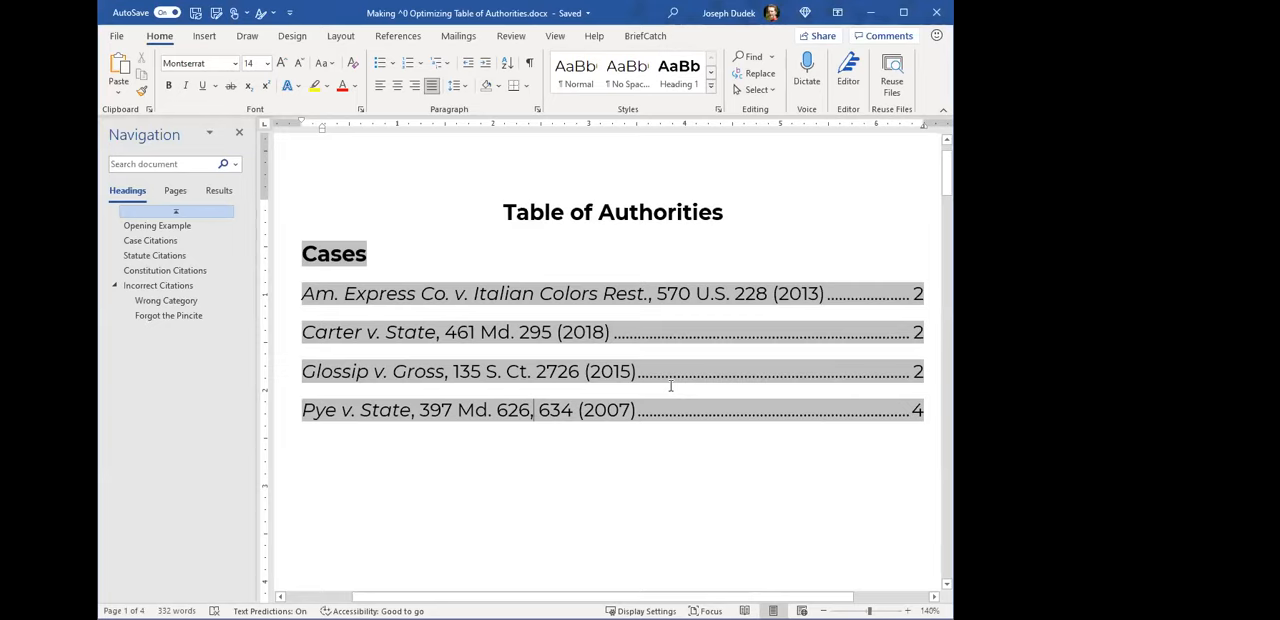
key(Left)
key(Left)
key(Left)
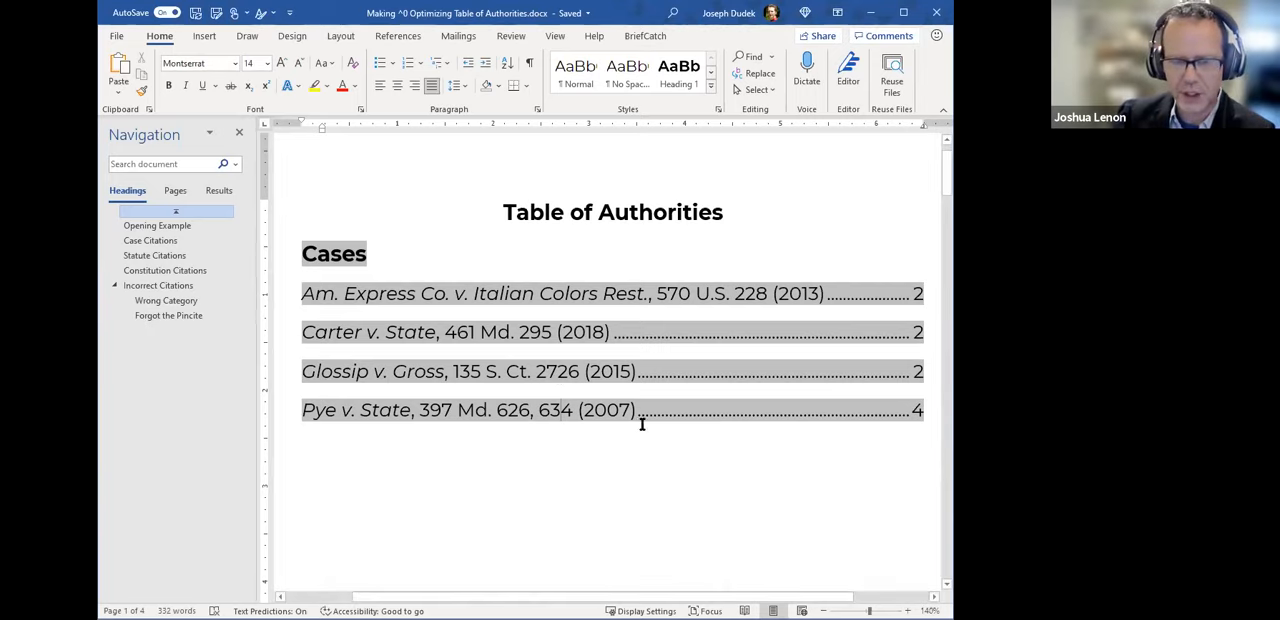
click(563, 454)
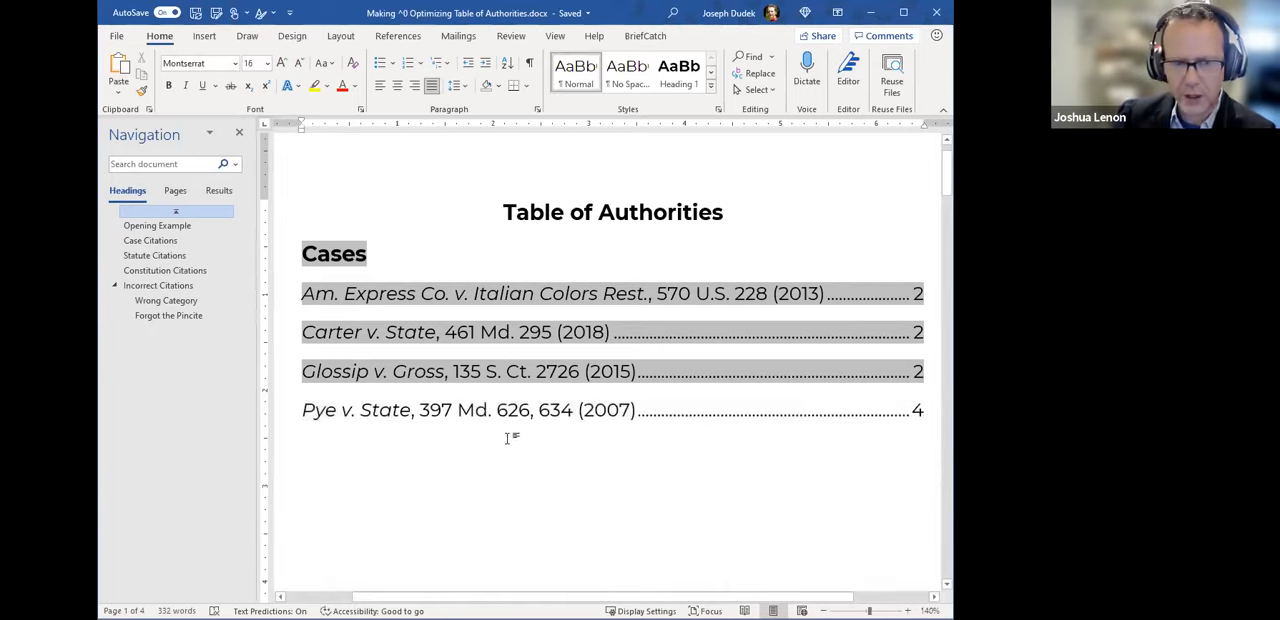
scroll(543, 452, down, 5)
scroll(540, 420, up, 6)
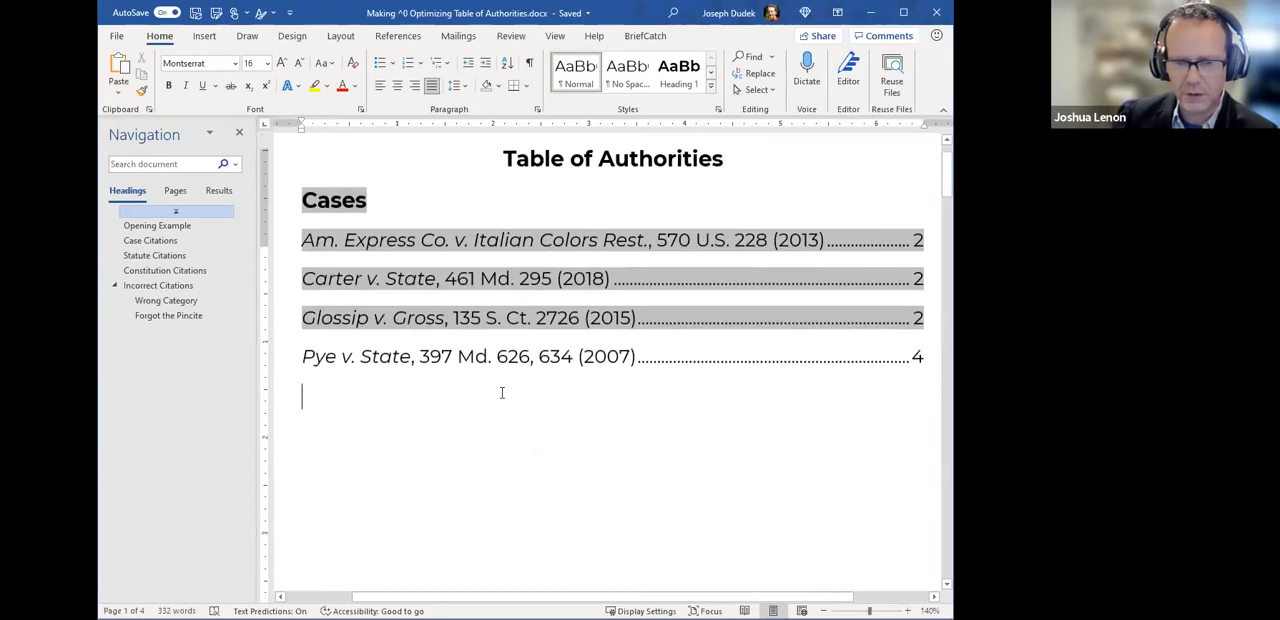
right_click(558, 462)
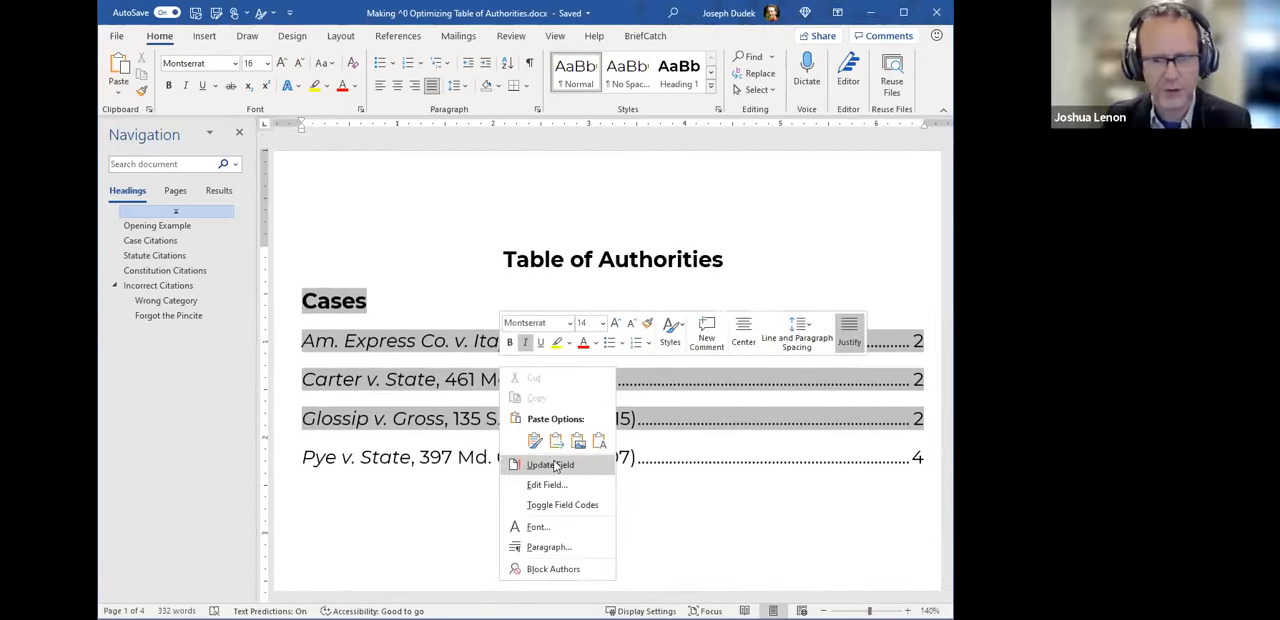
click(449, 483)
scroll(578, 400, down, 2)
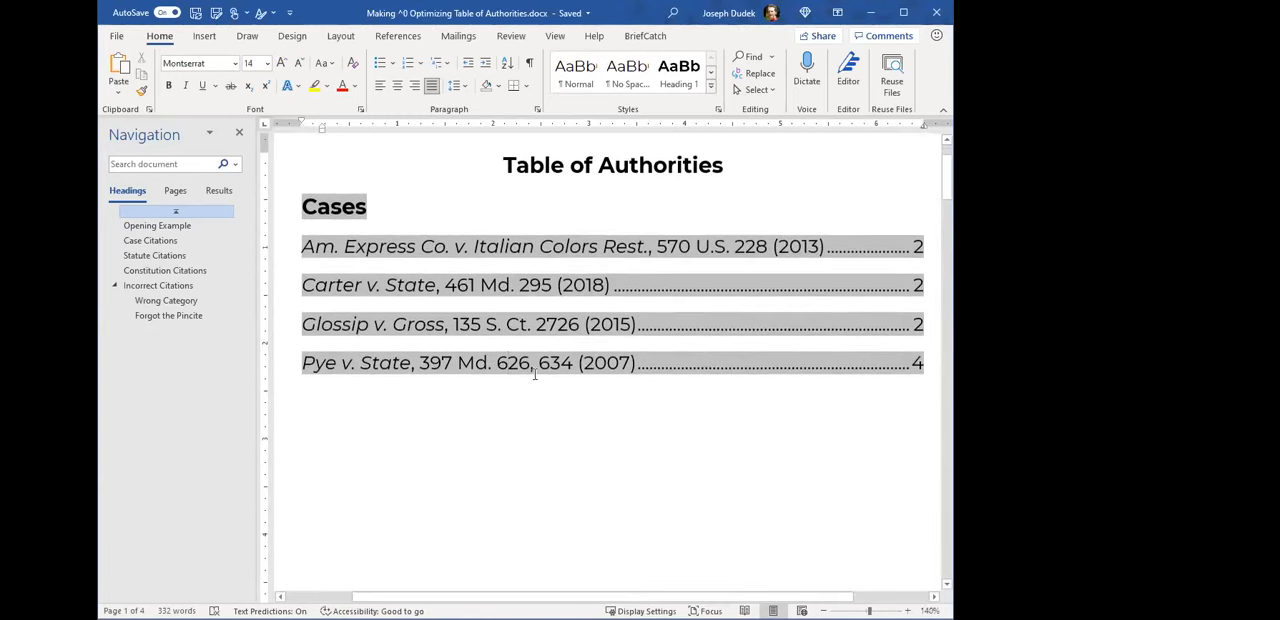
scroll(480, 350, up, 1)
- Show the formatting marks and delete the TA field code after the Carter v. State citation under Case Citations
scroll(523, 394, down, 10)
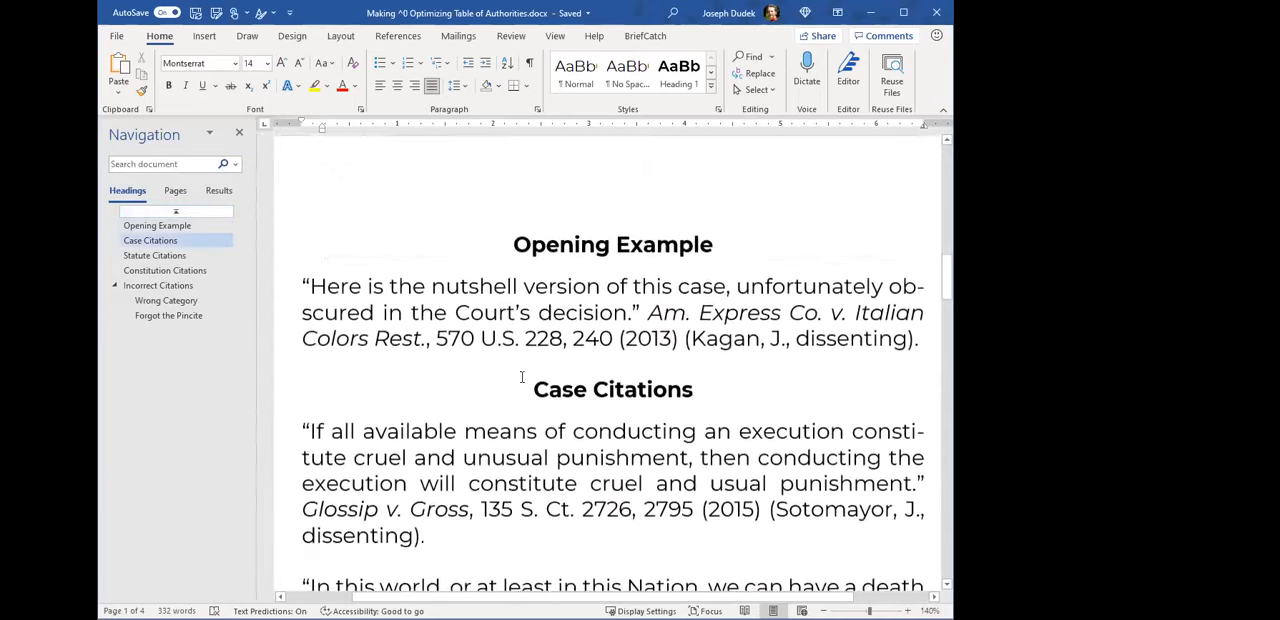
key(ctrl+shift+8)
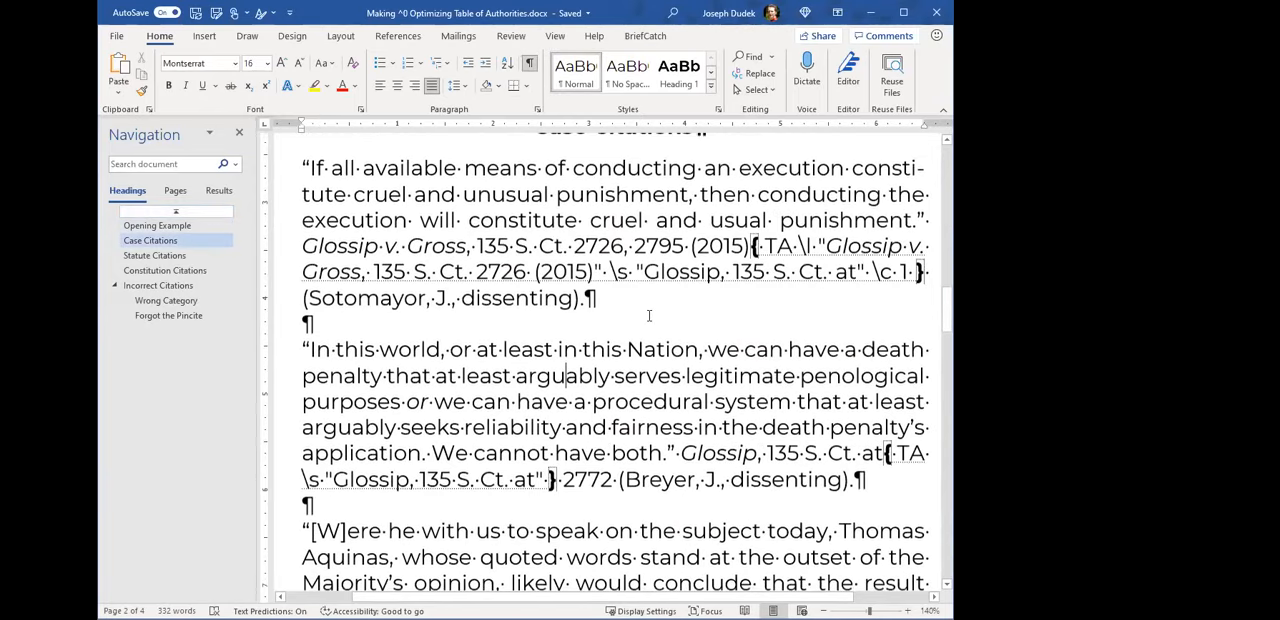
scroll(728, 302, down, 4)
mouse_move(640, 258)
mouse_down()
mouse_move(619, 240)
mouse_move(640, 266)
mouse_up()
key(ctrl+c)
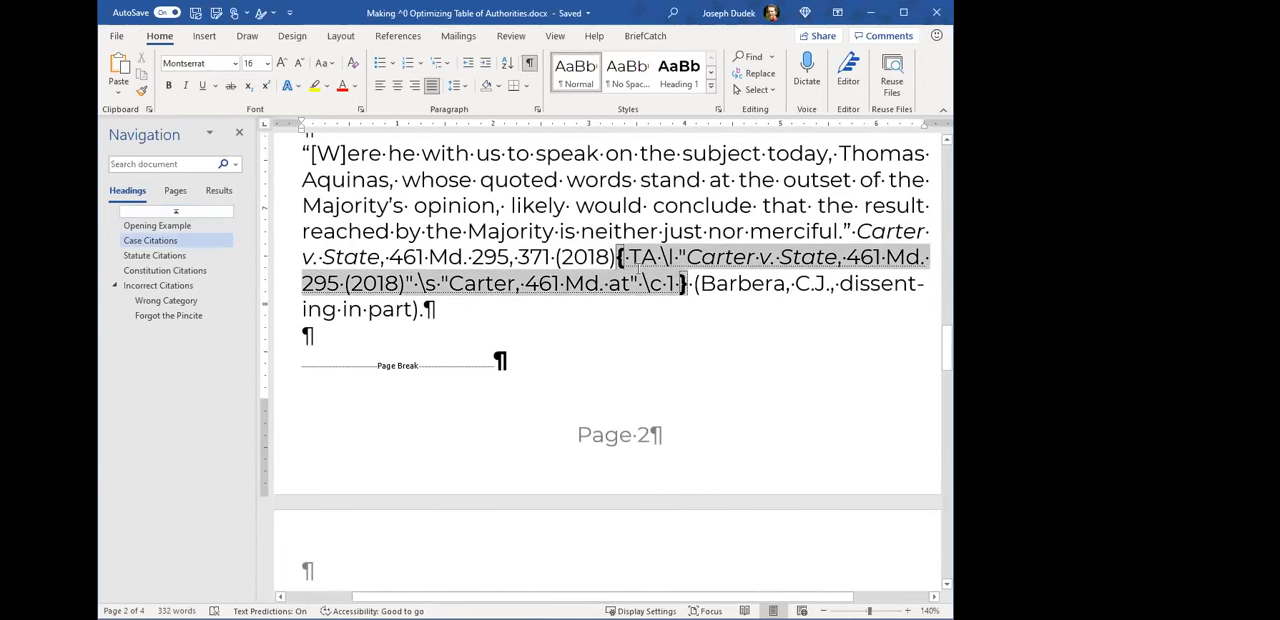
key(Delete)
- Hide the formatting marks and update the Table of Authorities to reflect the deleted Carter v. State field
scroll(643, 349, up, 15)
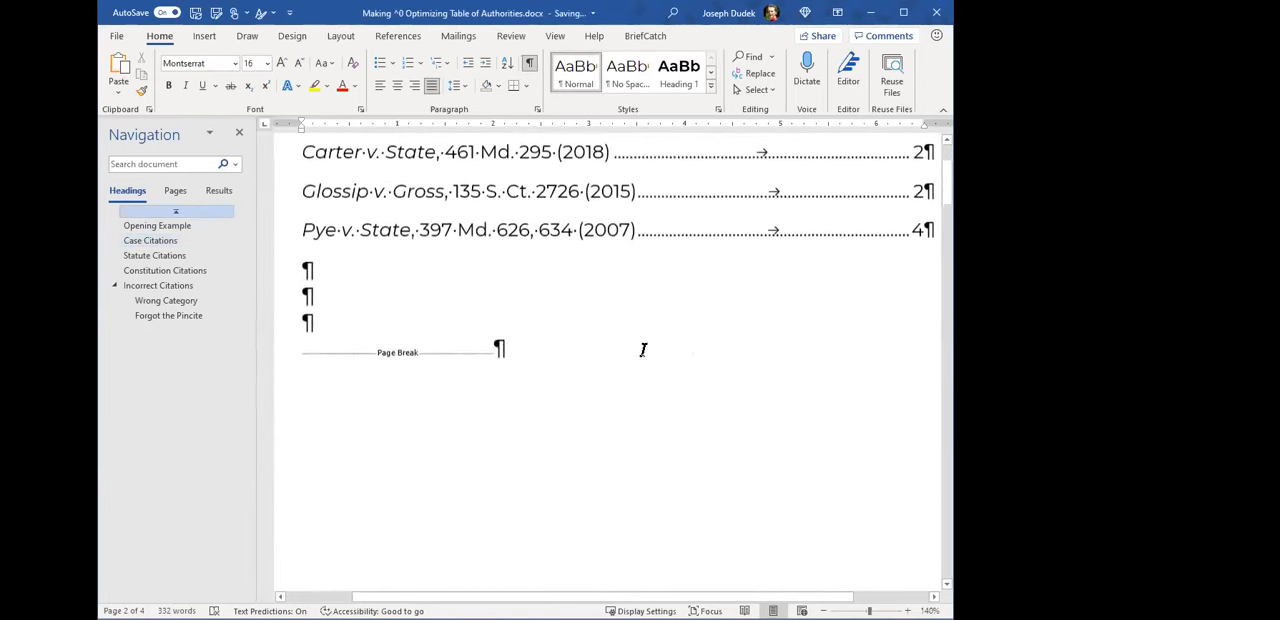
scroll(643, 349, up, 3)
click(529, 62)
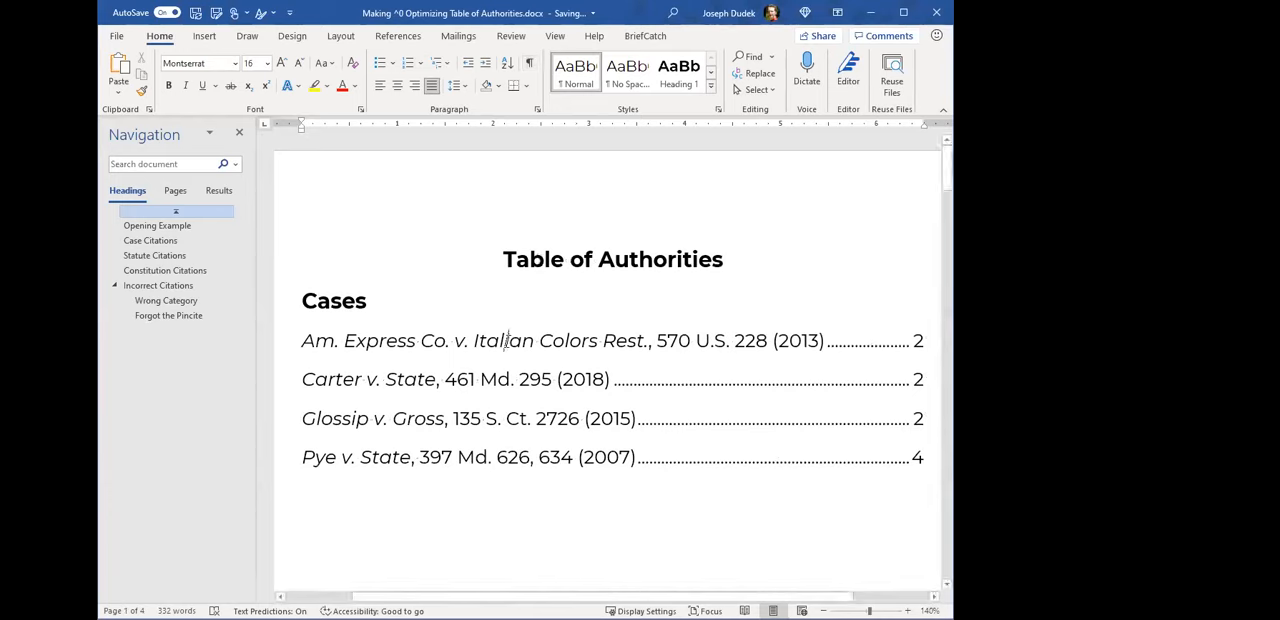
key(F9)
click(455, 451)
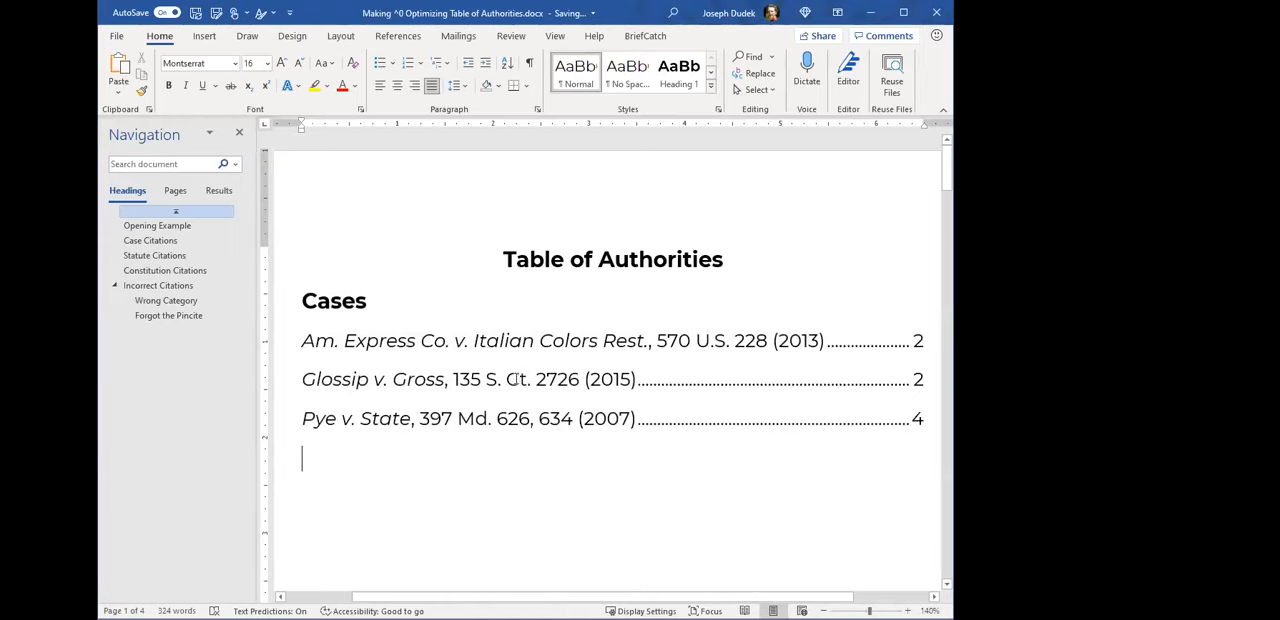
scroll(491, 366, down, 3)
scroll(480, 351, up, 2)
scroll(509, 351, down, 3)
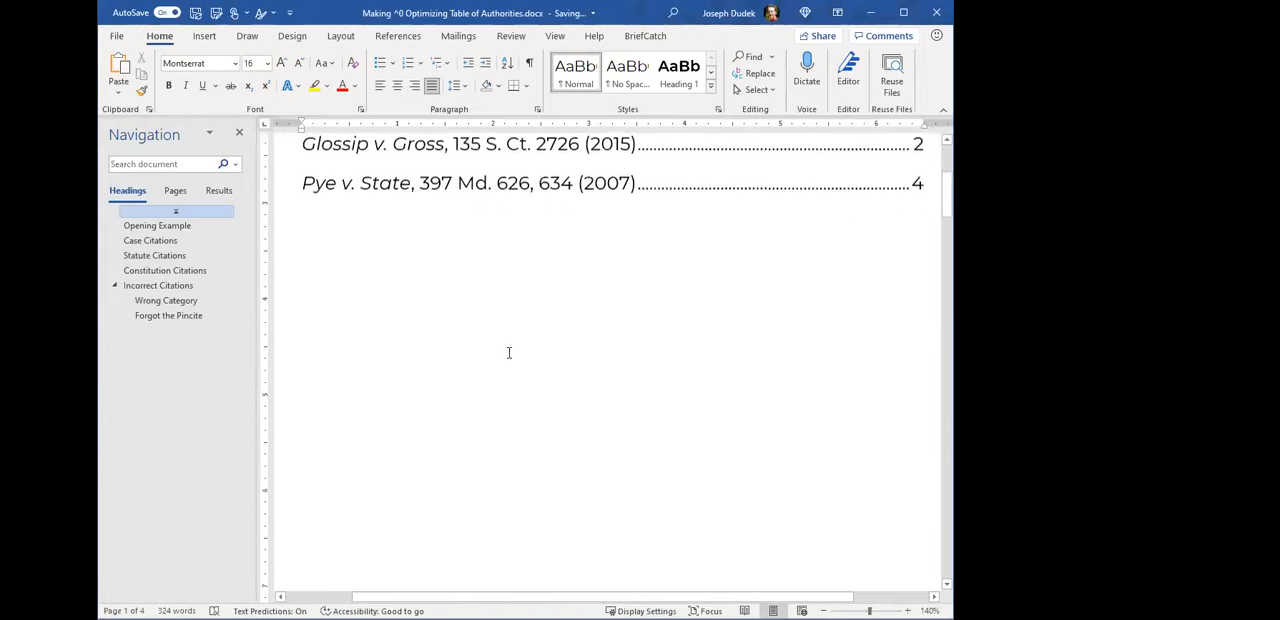
scroll(540, 403, up, 4)
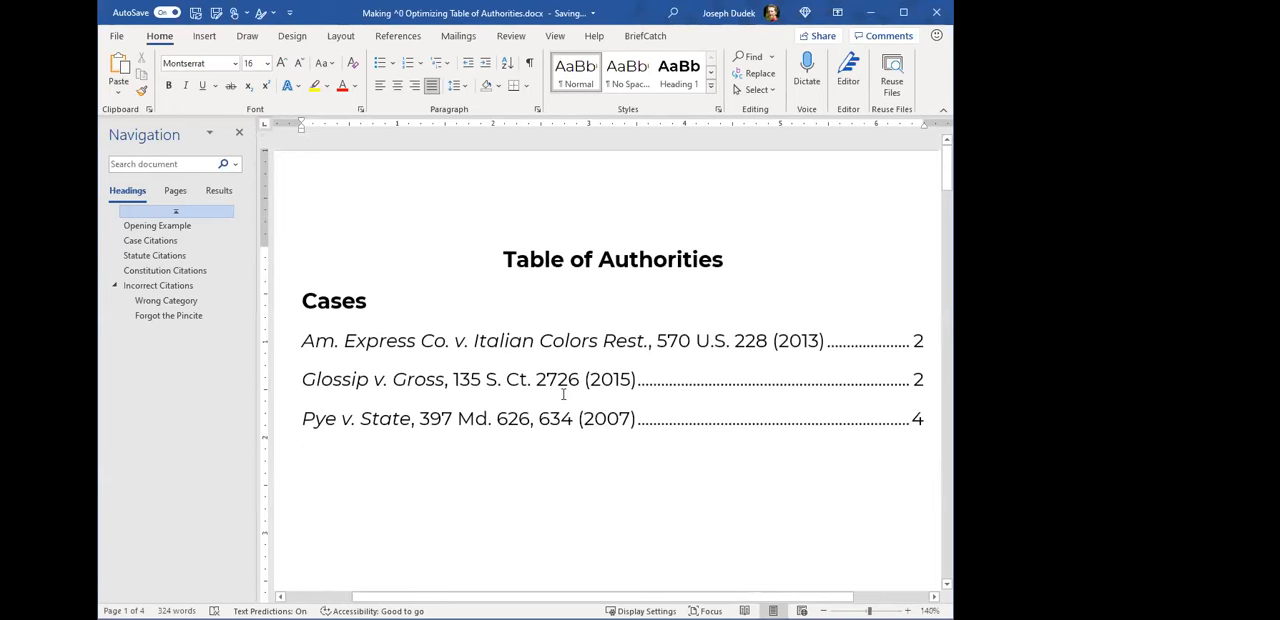
- Paste the TA field code back after the Carter v. State citation with formatting marks shown, delete the space following it, and hide the marks
scroll(563, 394, down, 6)
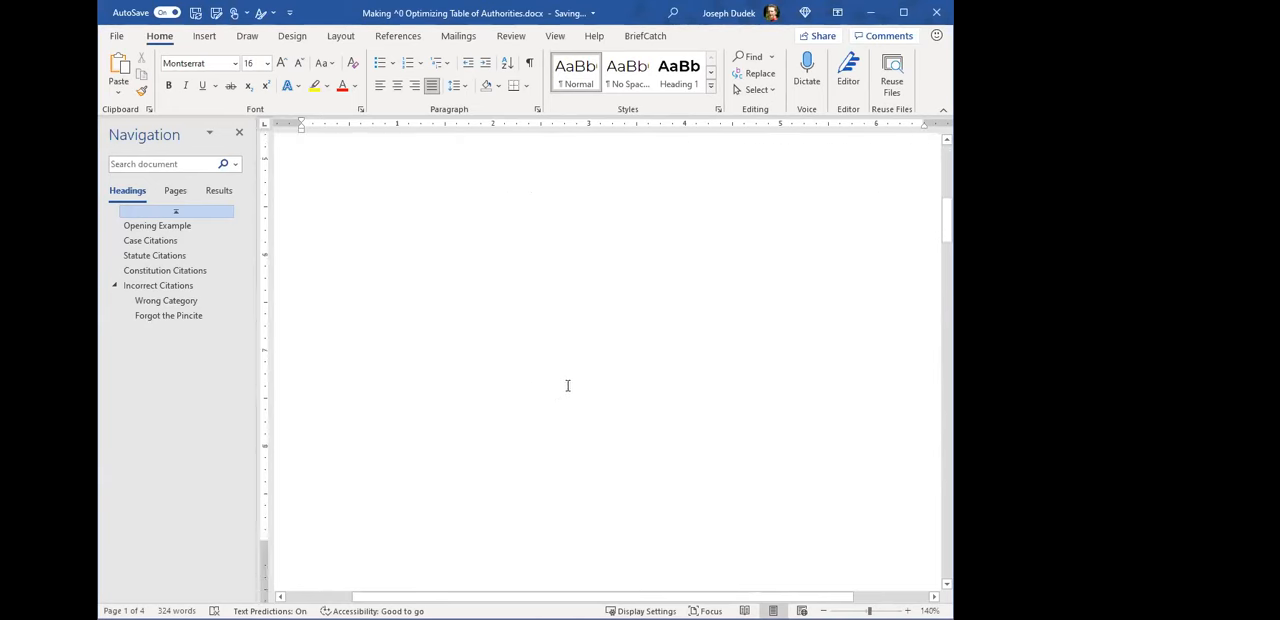
scroll(563, 408, down, 8)
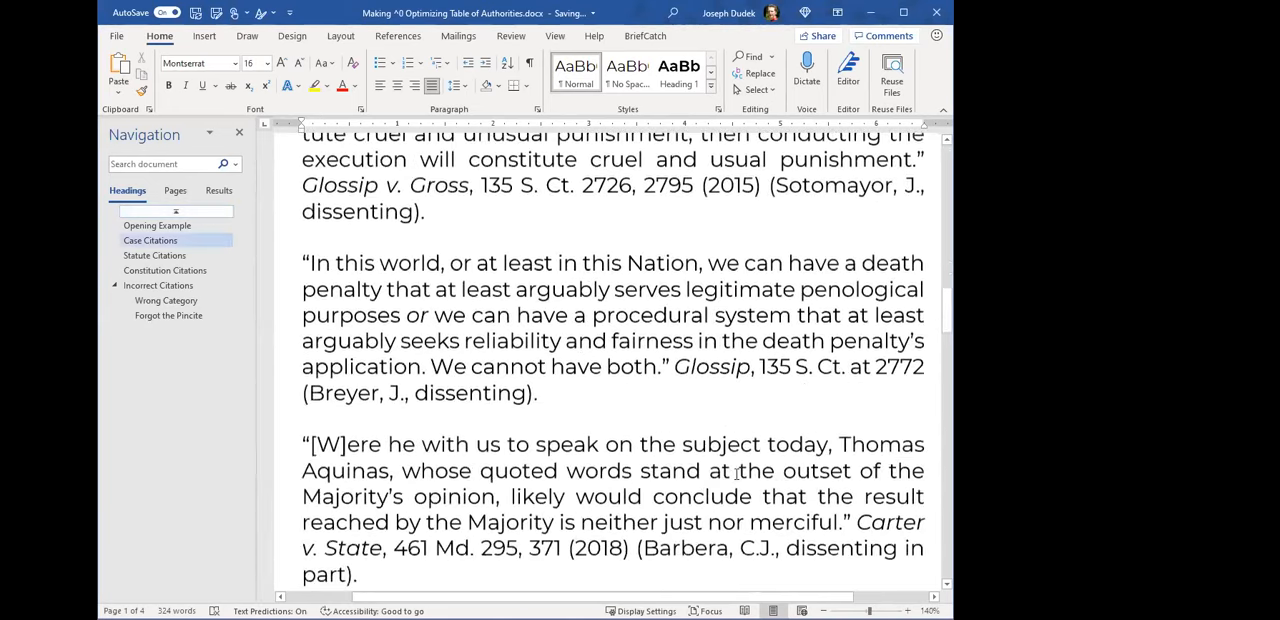
drag(857, 467, 630, 492)
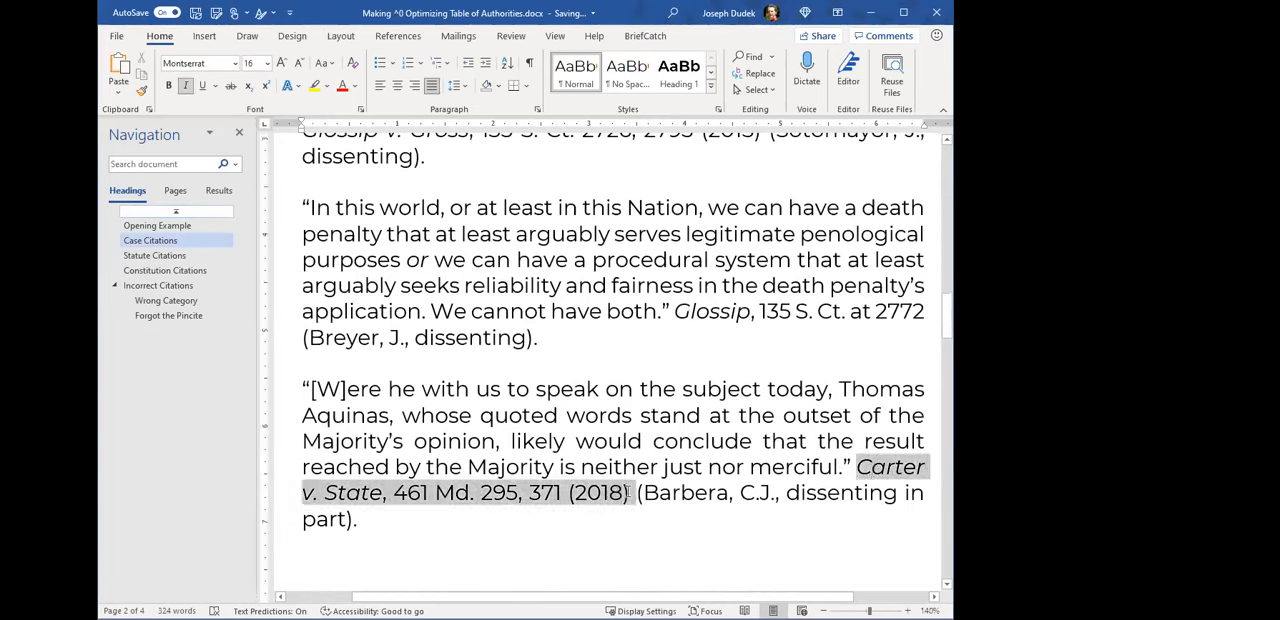
click(630, 492)
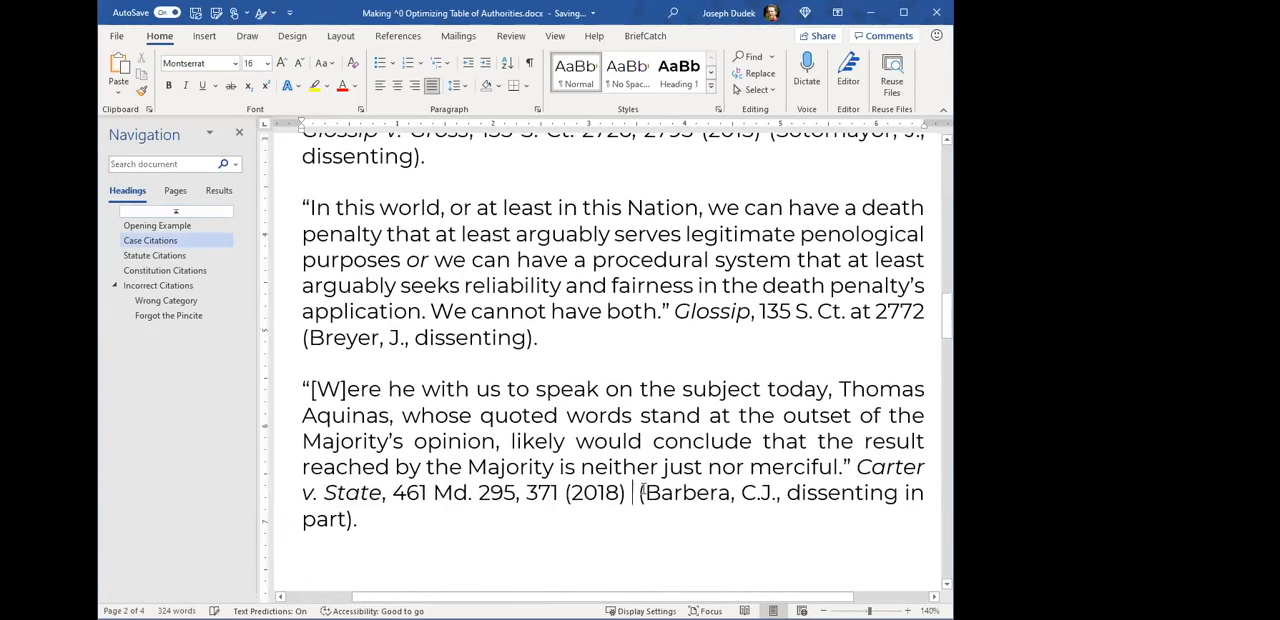
click(529, 62)
key(ctrl+v)
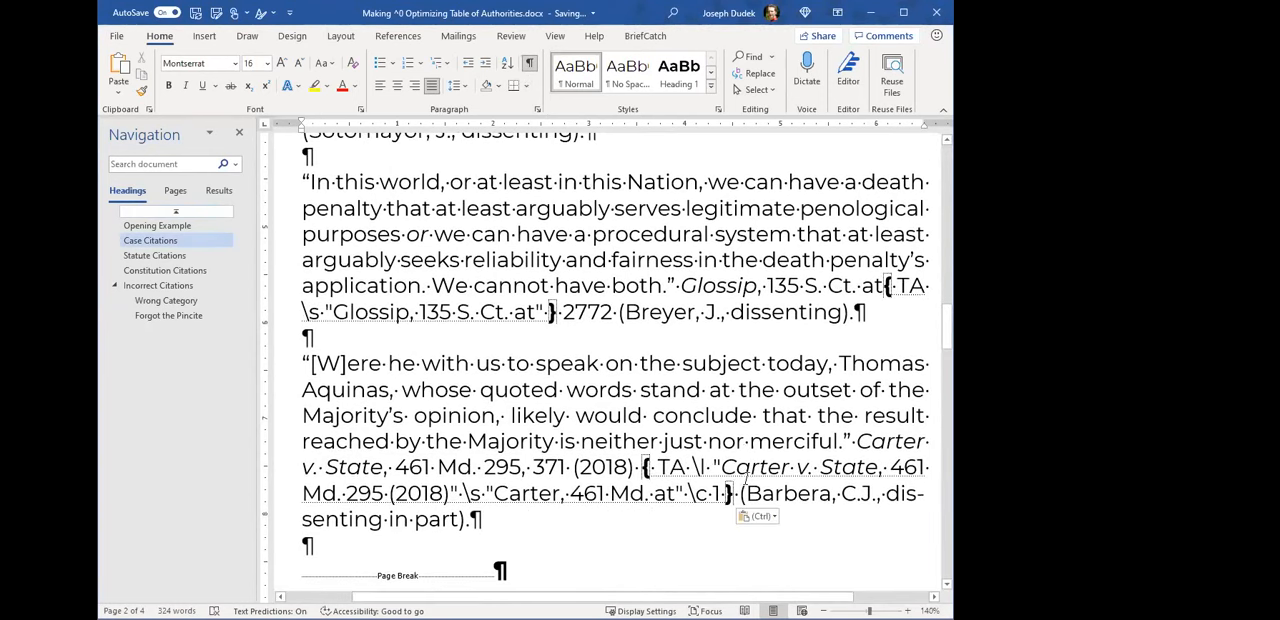
key(Delete)
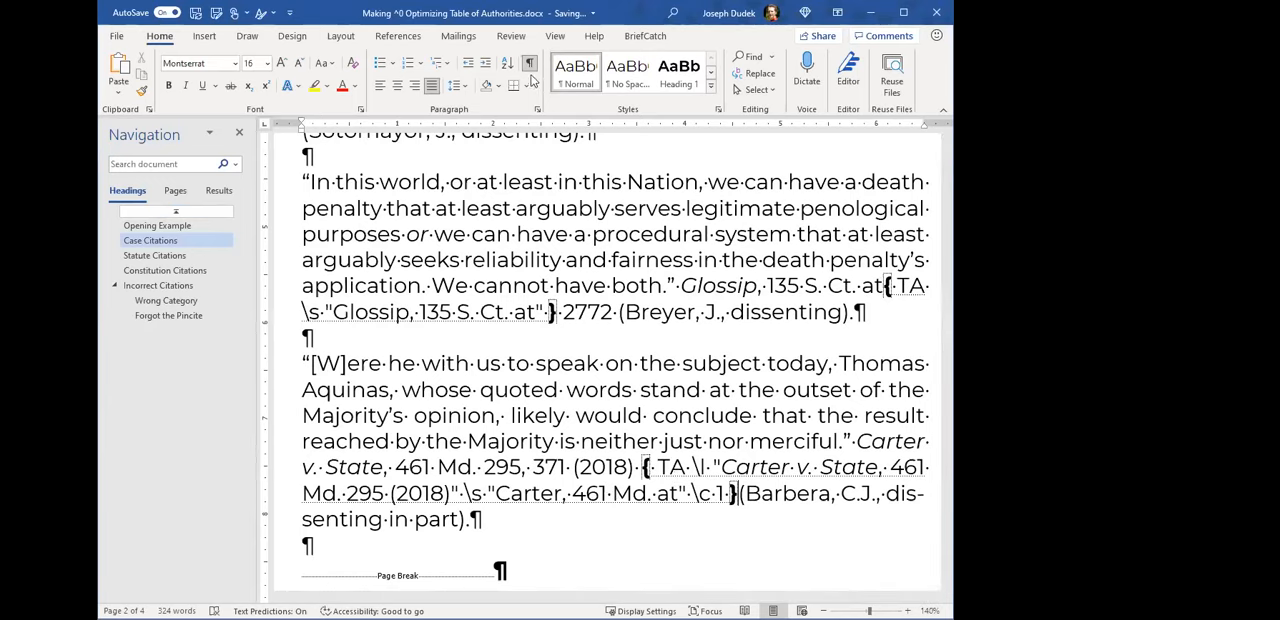
key(ctrl+shift+8)
- Update the Table of Authorities on the first page to list the restored Carter v. State citation
scroll(672, 381, up, 15)
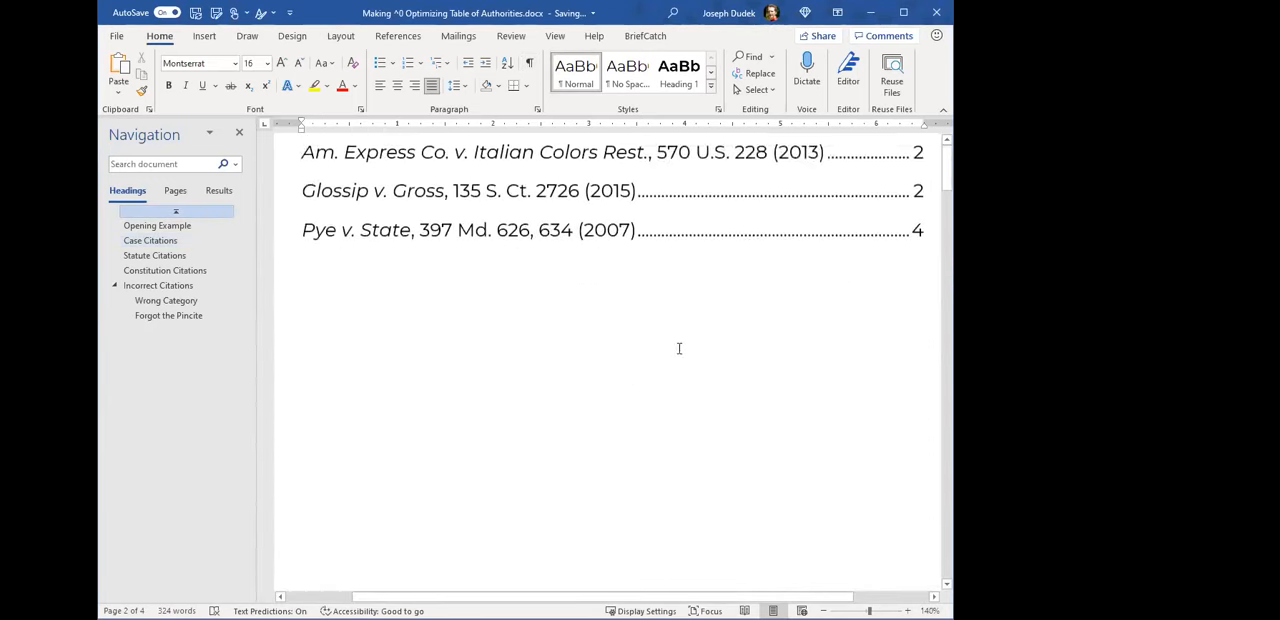
click(506, 388)
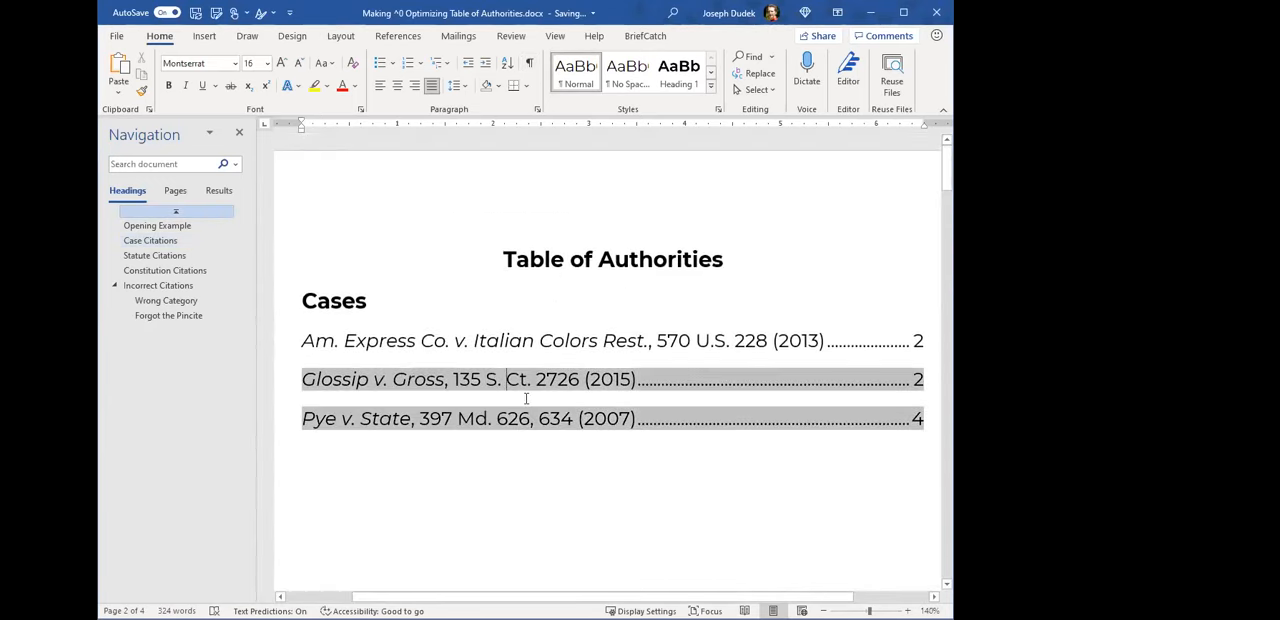
key(F9)
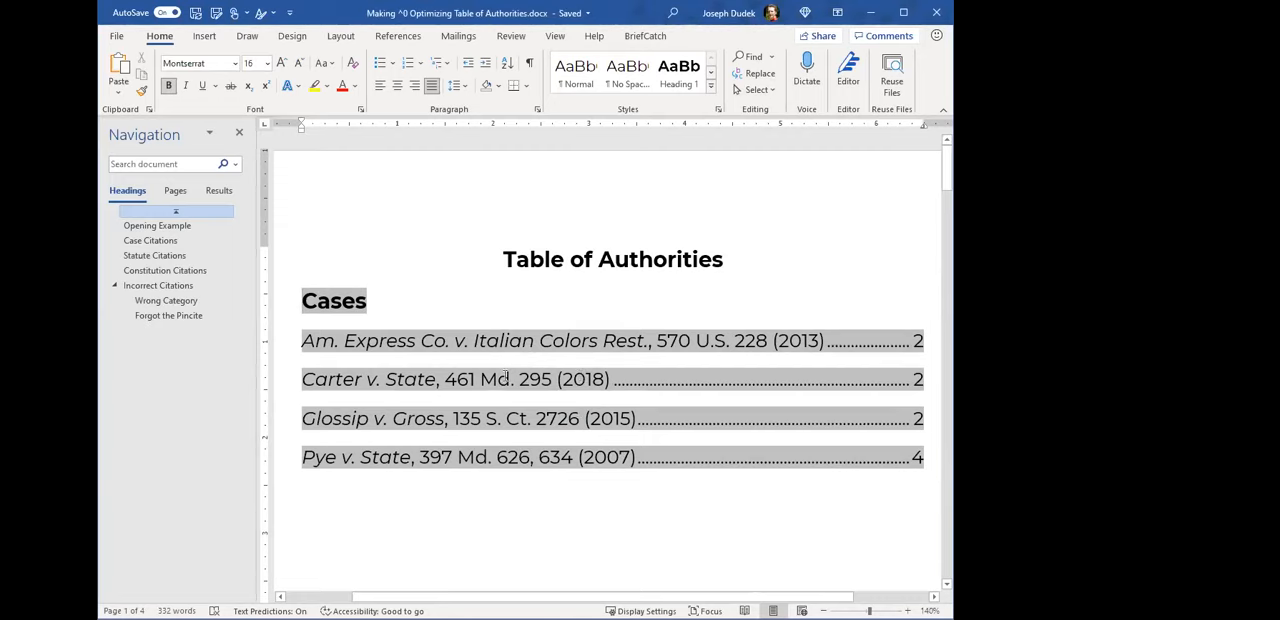
- Place the insertion point on a blank line below the Cases list, after checking the Cases heading
scroll(505, 377, down, 1)
click(443, 476)
click(477, 456)
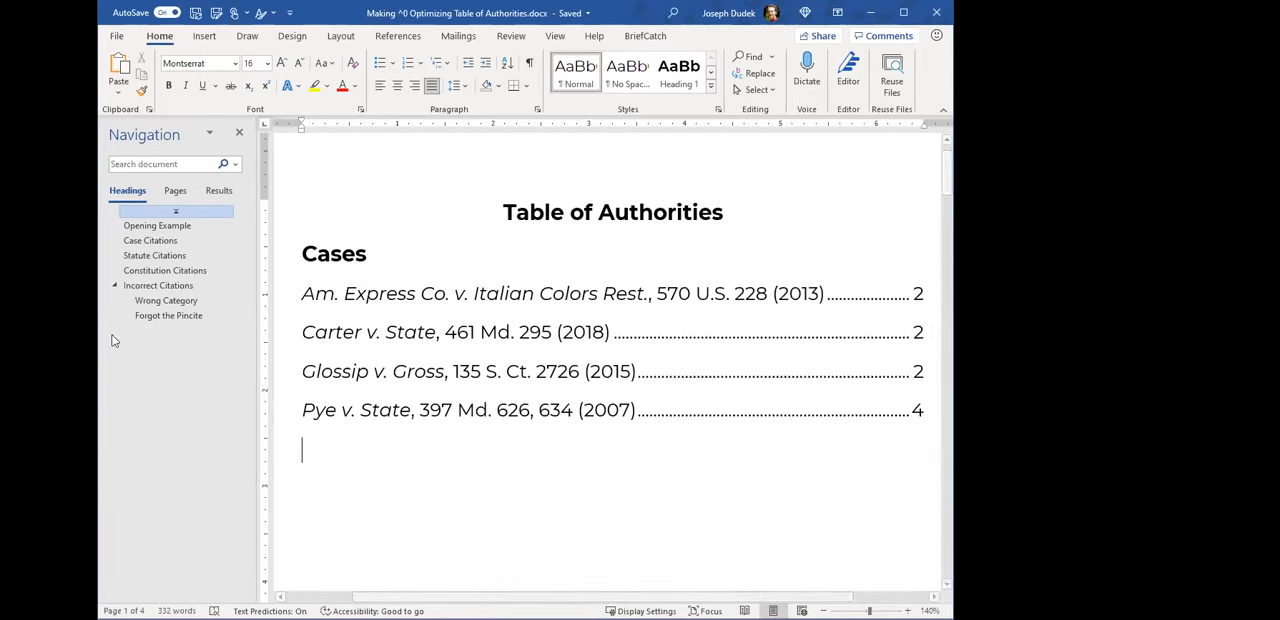
click(468, 477)
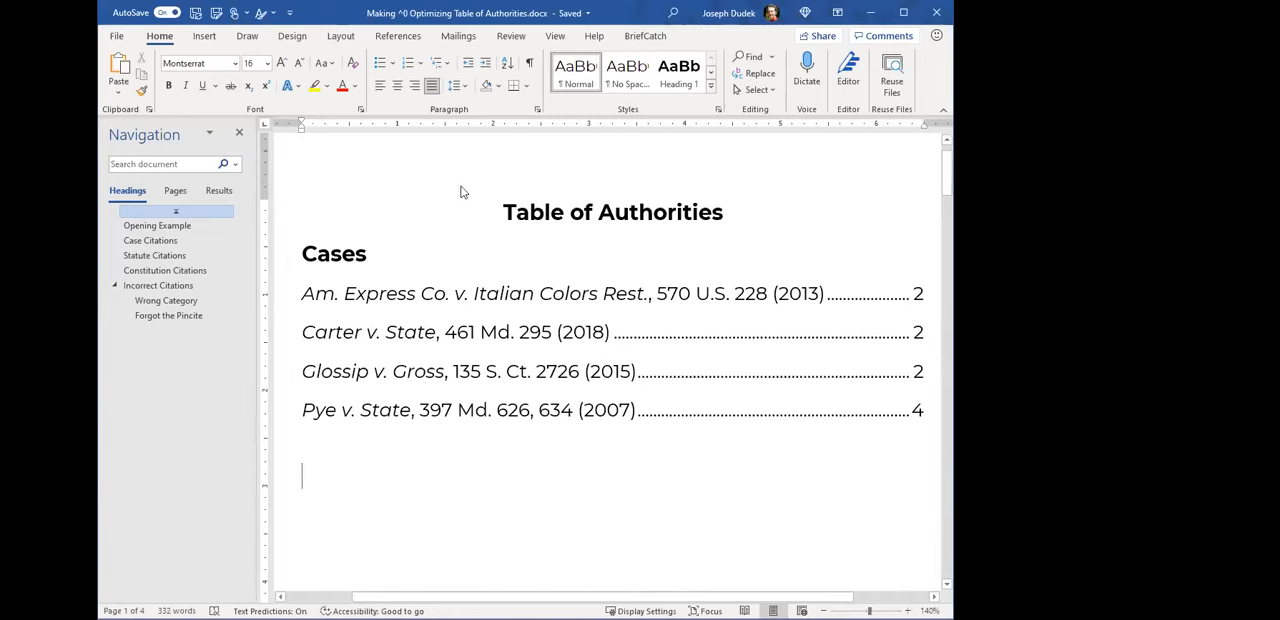
triple_click(351, 250)
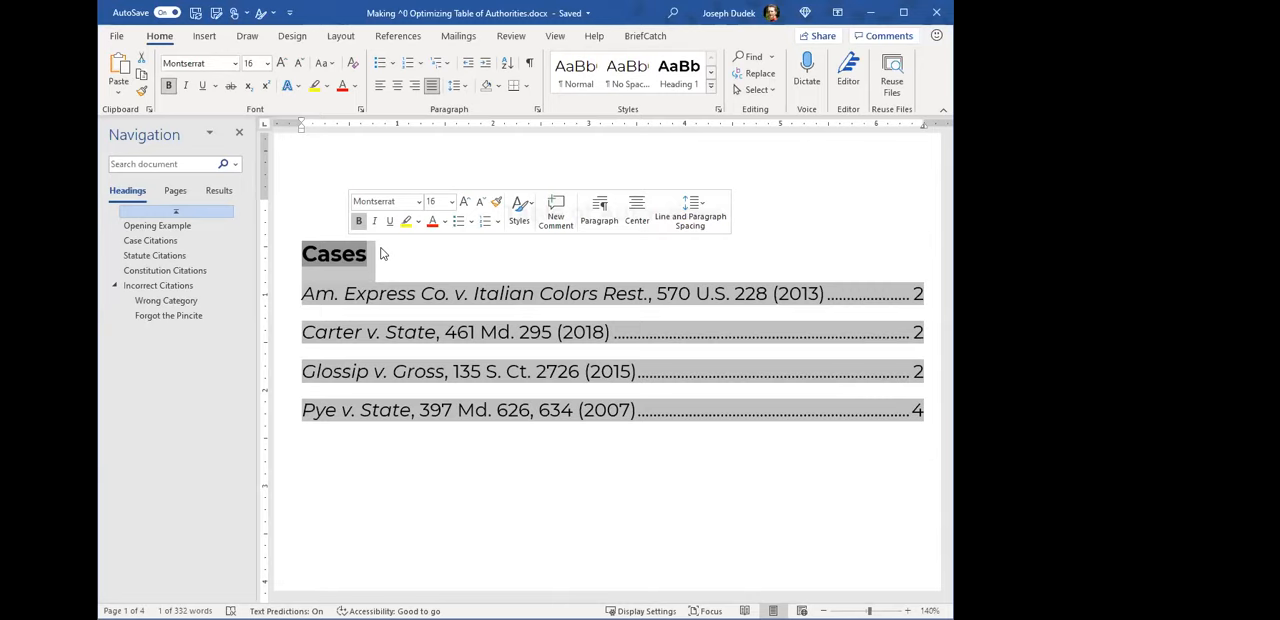
click(494, 518)
key(Return)
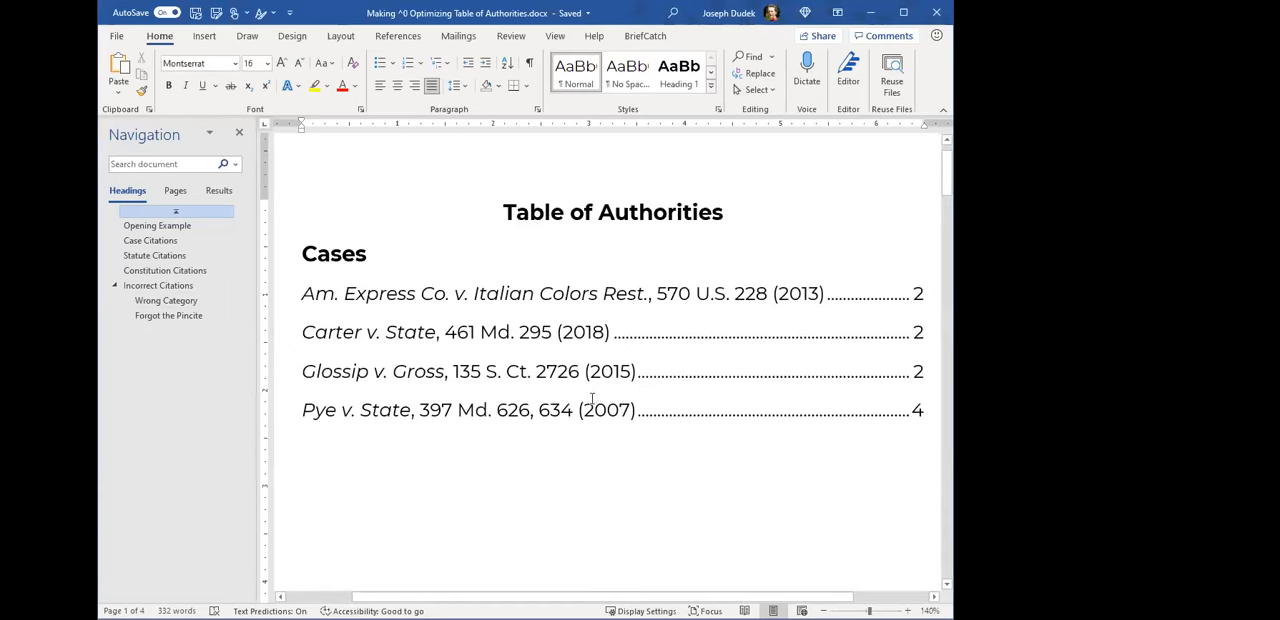
- Insert a Table of Authorities for the Statutes category below the Cases list, using passim and keeping original formatting
scroll(391, 434, down, 1)
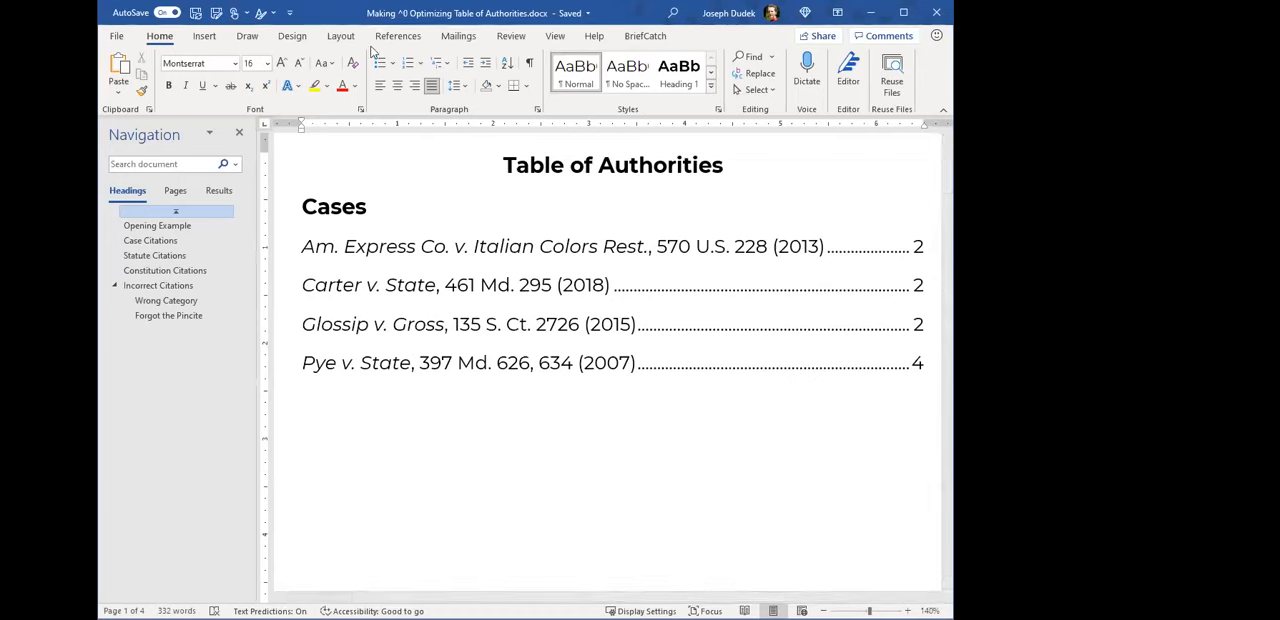
click(398, 35)
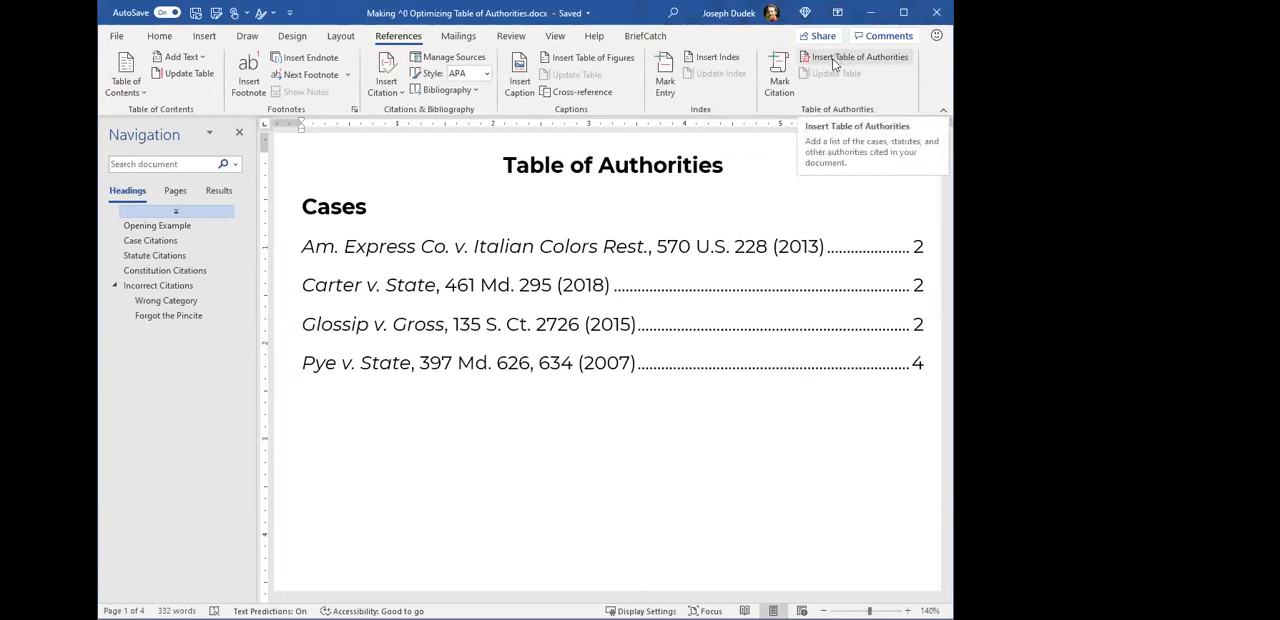
click(835, 64)
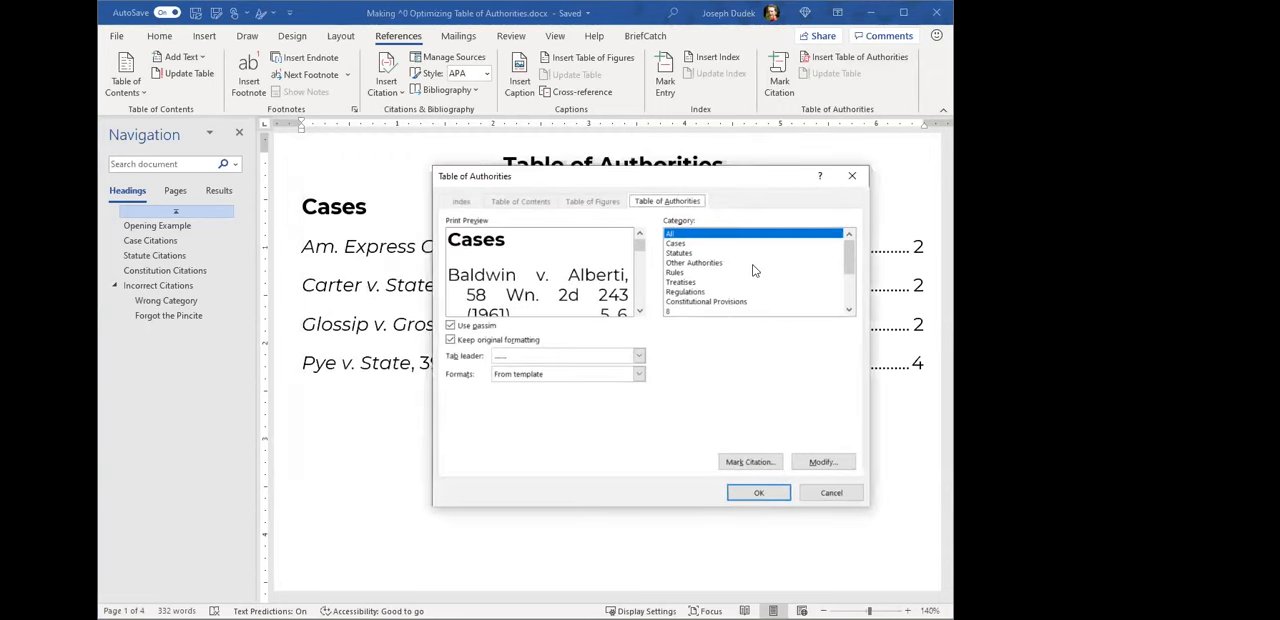
click(689, 263)
key(Up)
key(Down)
key(Down)
key(Down)
key(Down)
key(Down)
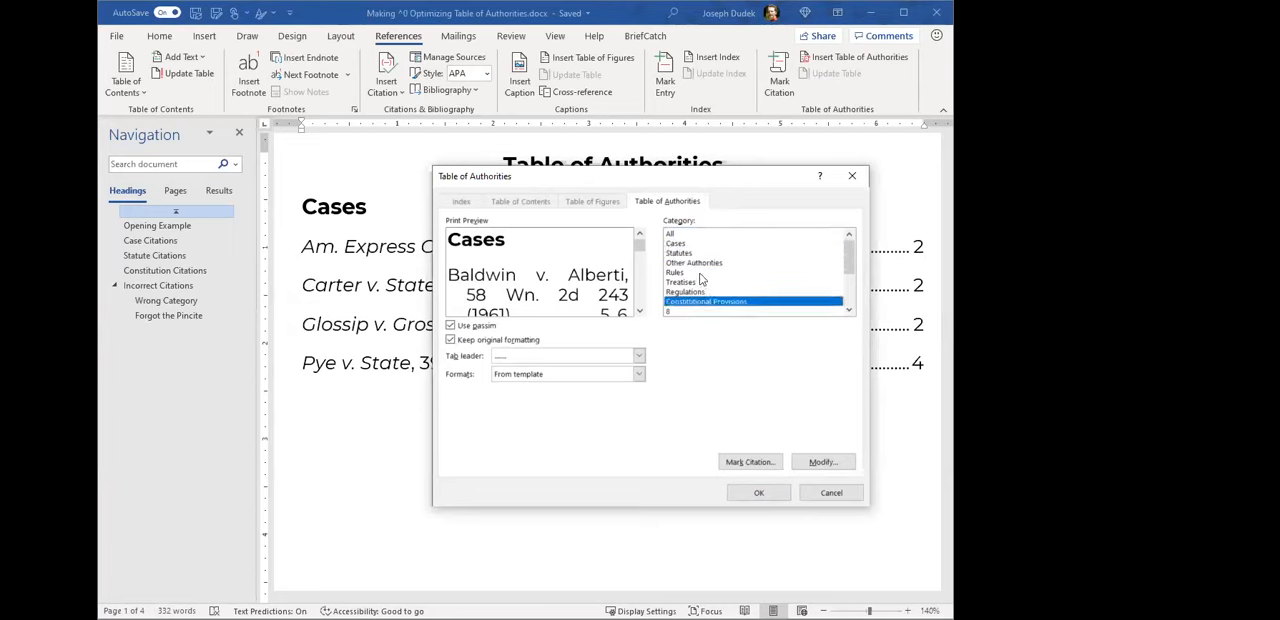
click(684, 254)
click(680, 246)
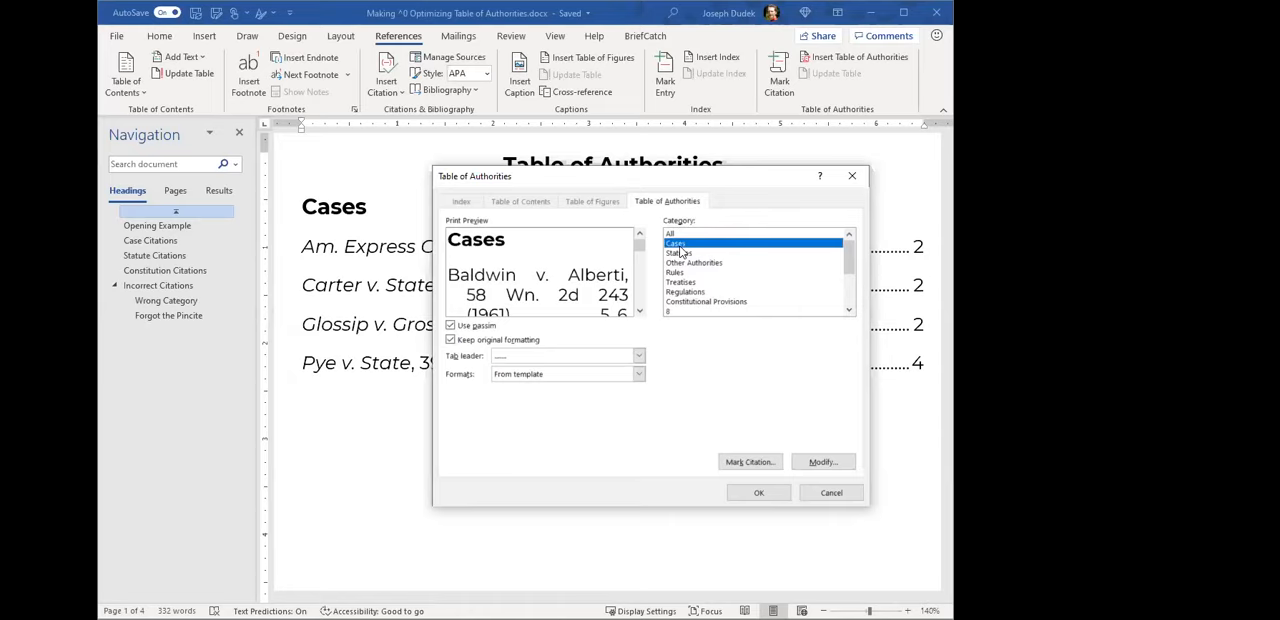
click(733, 254)
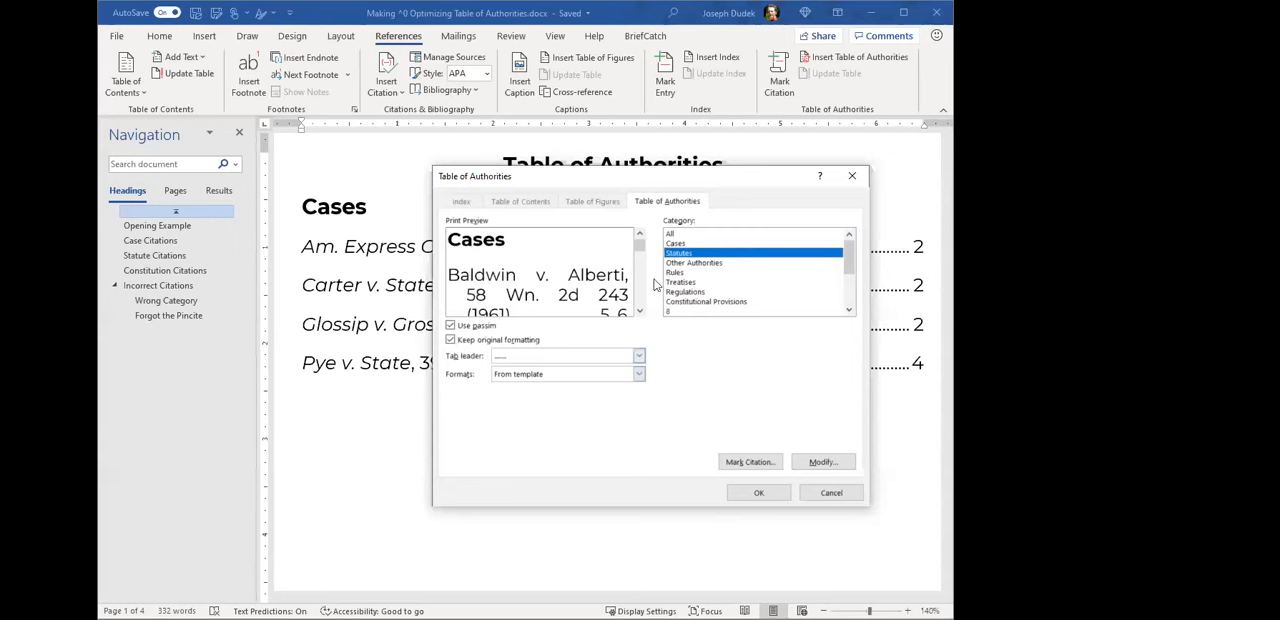
click(758, 493)
- Examine the new Statutes list, especially the Shaarei Tfiloh Congregation v. Baltimore entry among the statute citations
scroll(512, 432, down, 1)
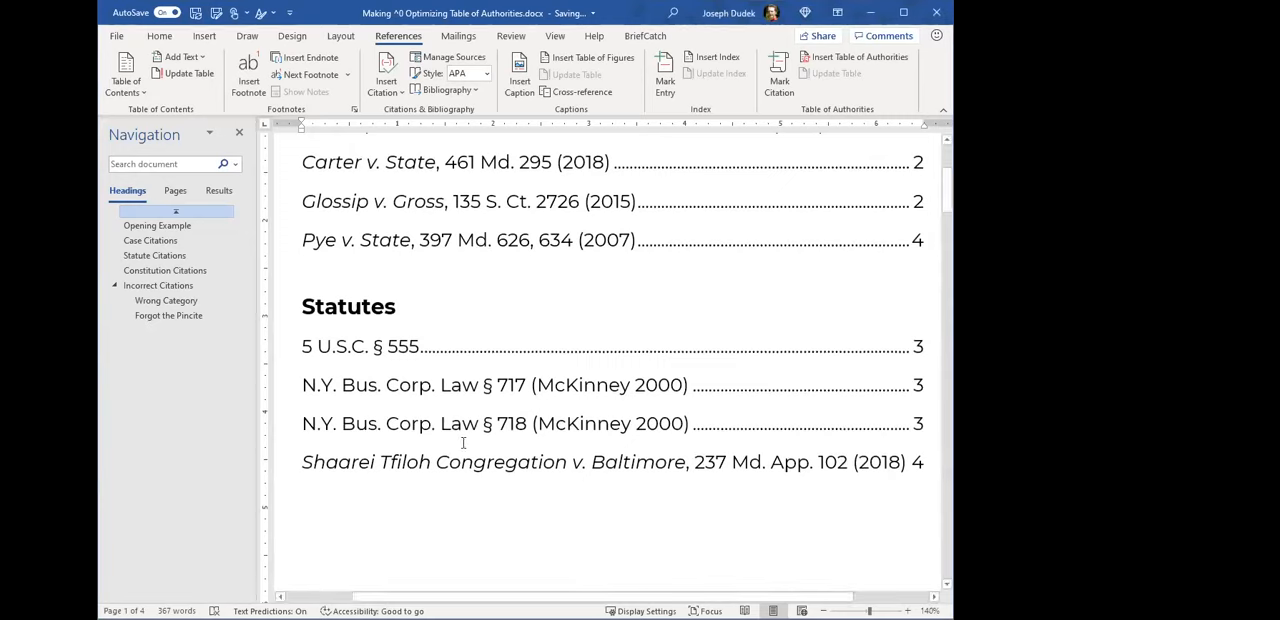
drag(304, 462, 878, 460)
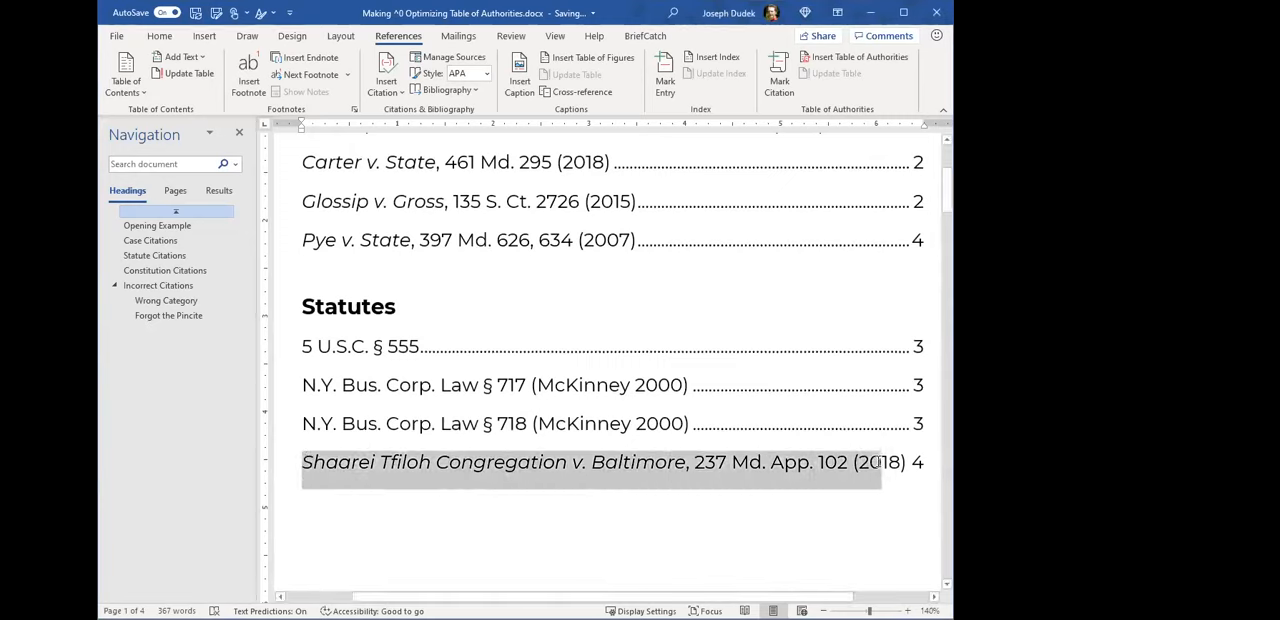
double_click(749, 458)
double_click(410, 462)
drag(624, 452, 650, 450)
drag(350, 461, 848, 461)
click(848, 461)
scroll(531, 454, down, 1)
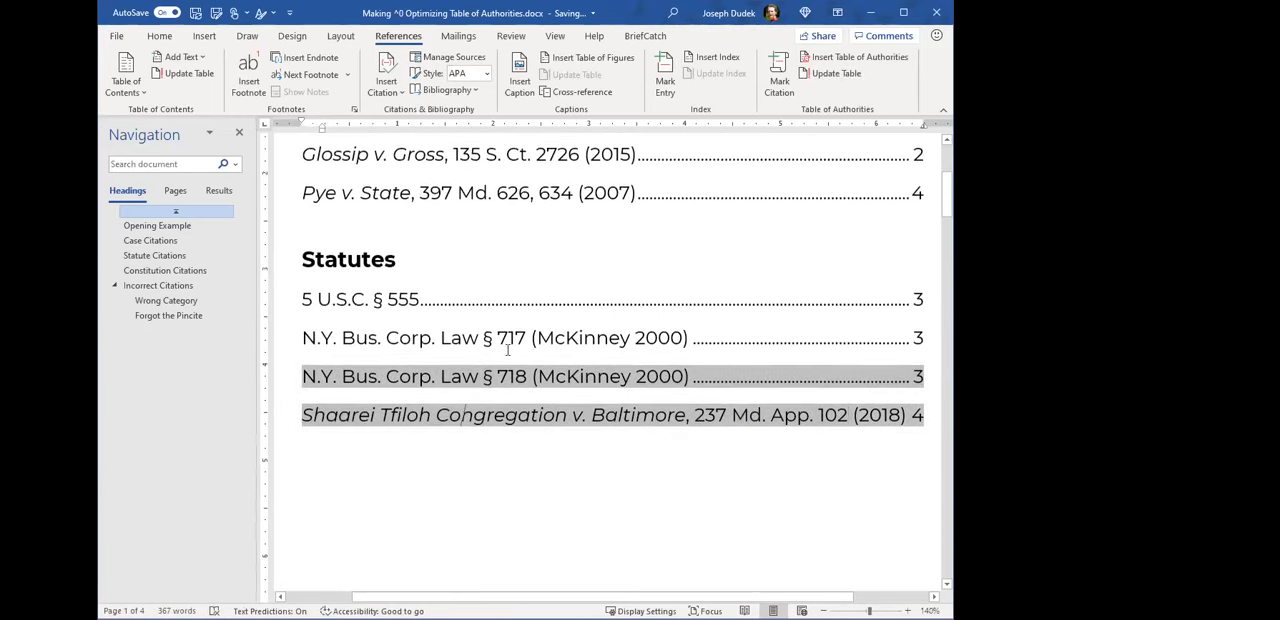
click(525, 302)
drag(266, 262, 293, 382)
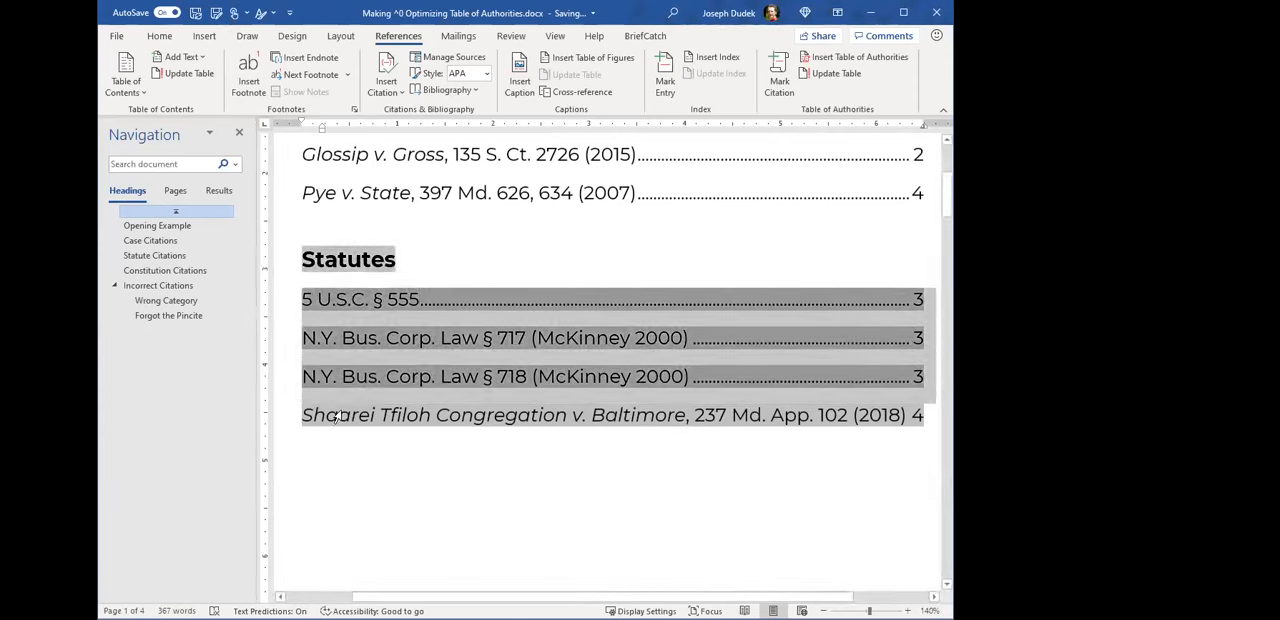
click(493, 507)
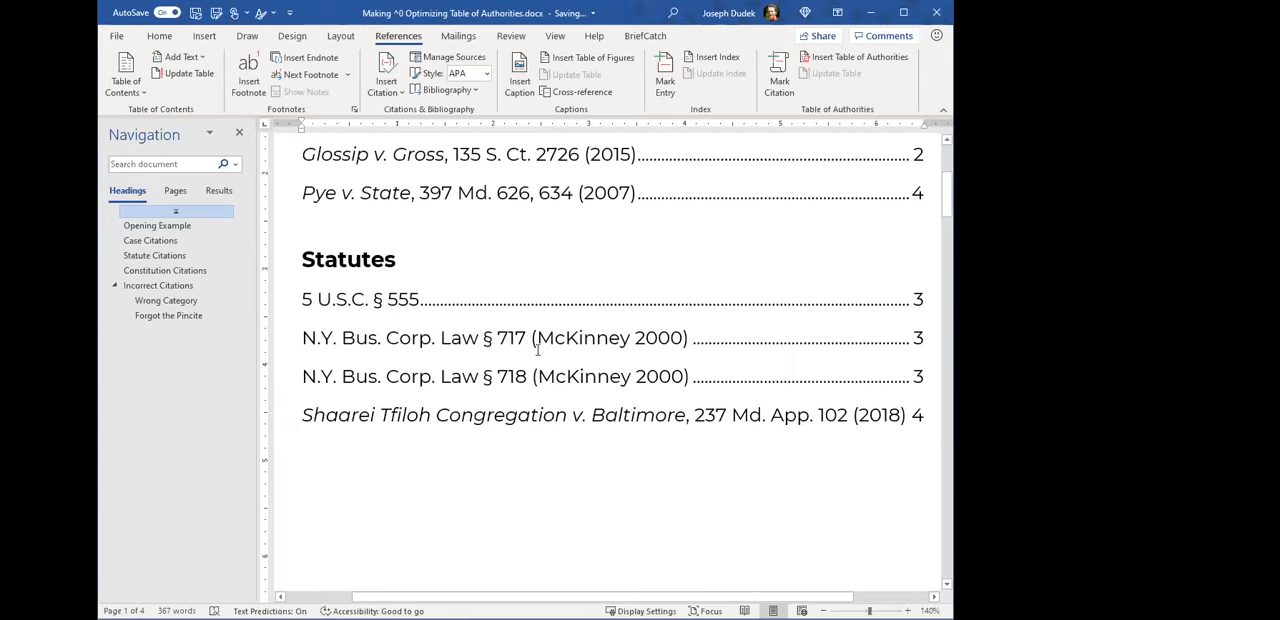
- Start a Constitutional Provisions Table of Authorities below the Statutes list, with Use passim turned off and a dotted tab leader
scroll(507, 370, down, 1)
click(467, 444)
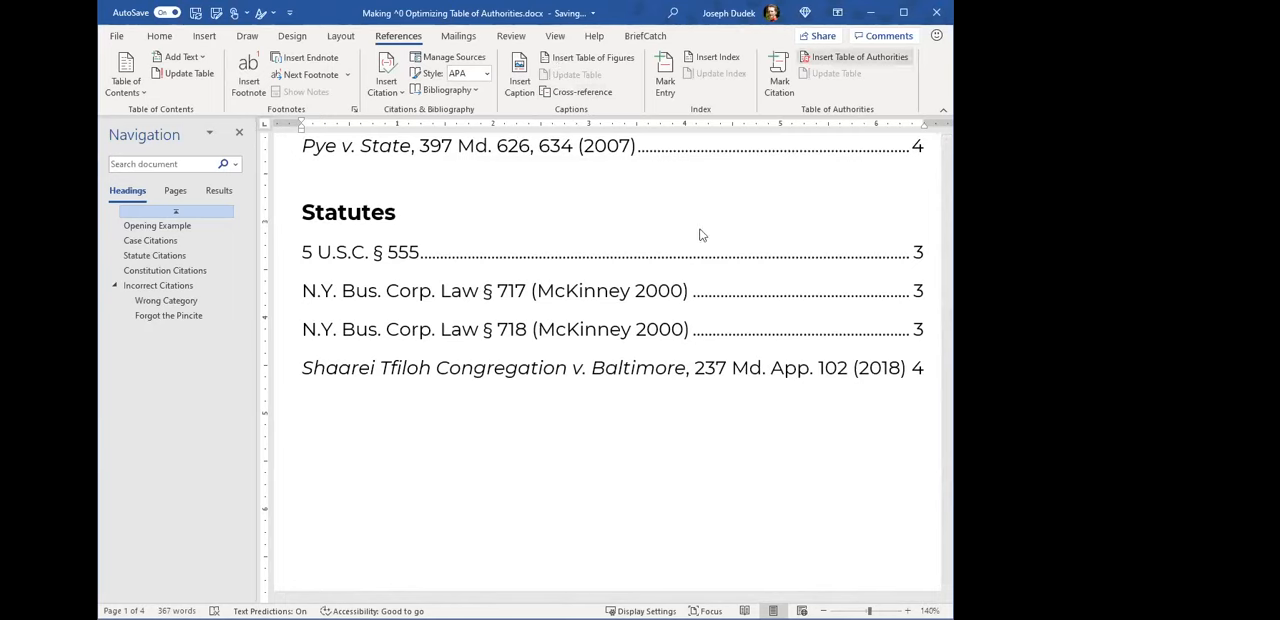
click(716, 302)
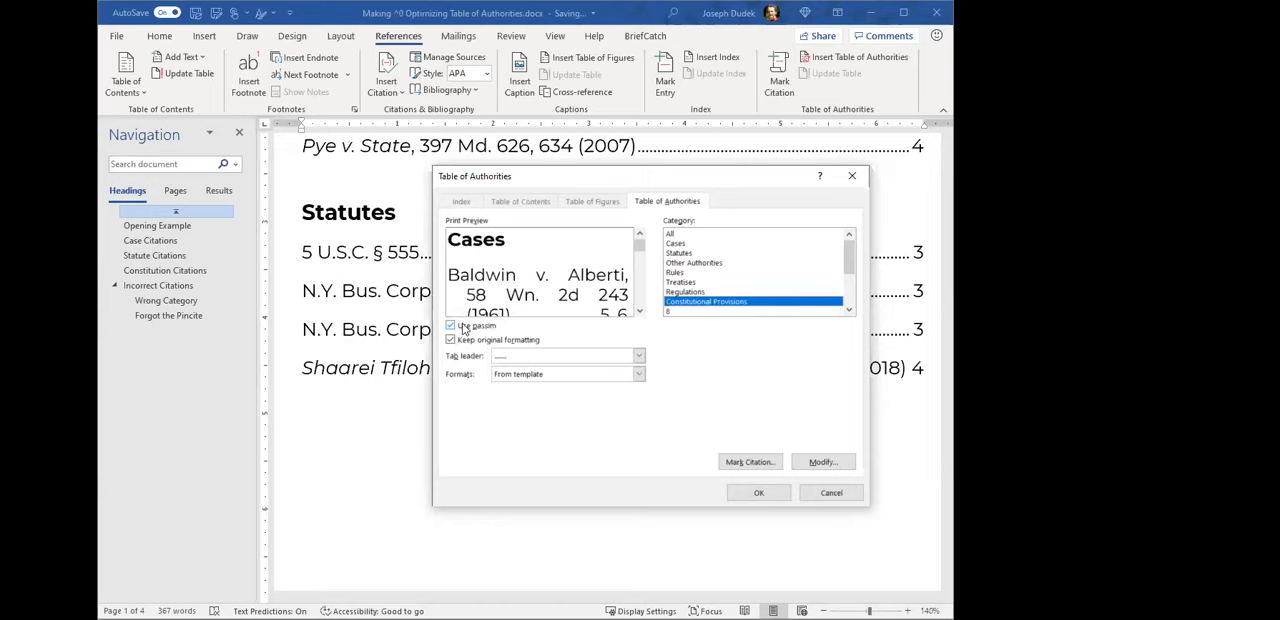
click(451, 327)
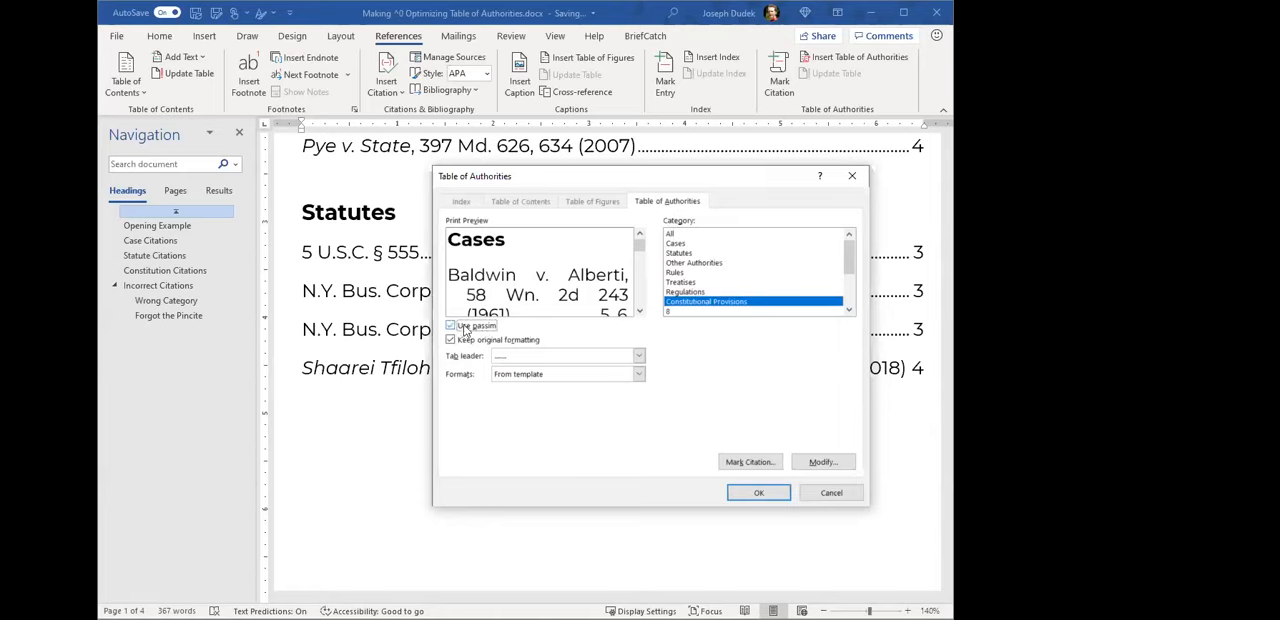
click(639, 357)
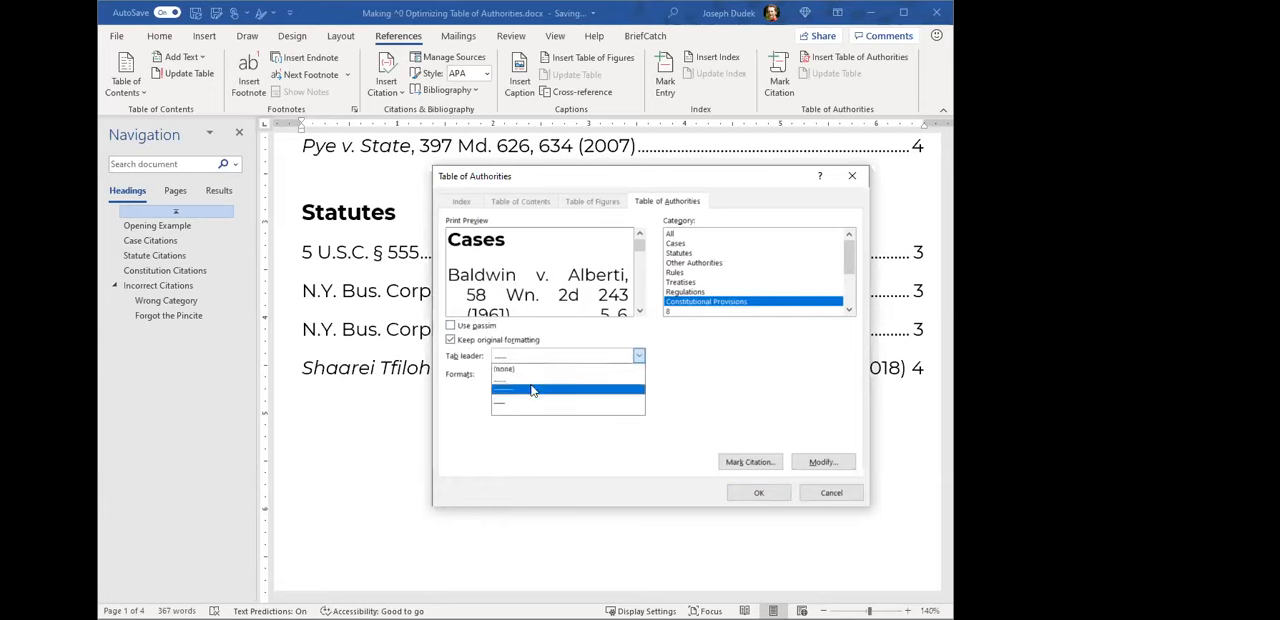
click(507, 381)
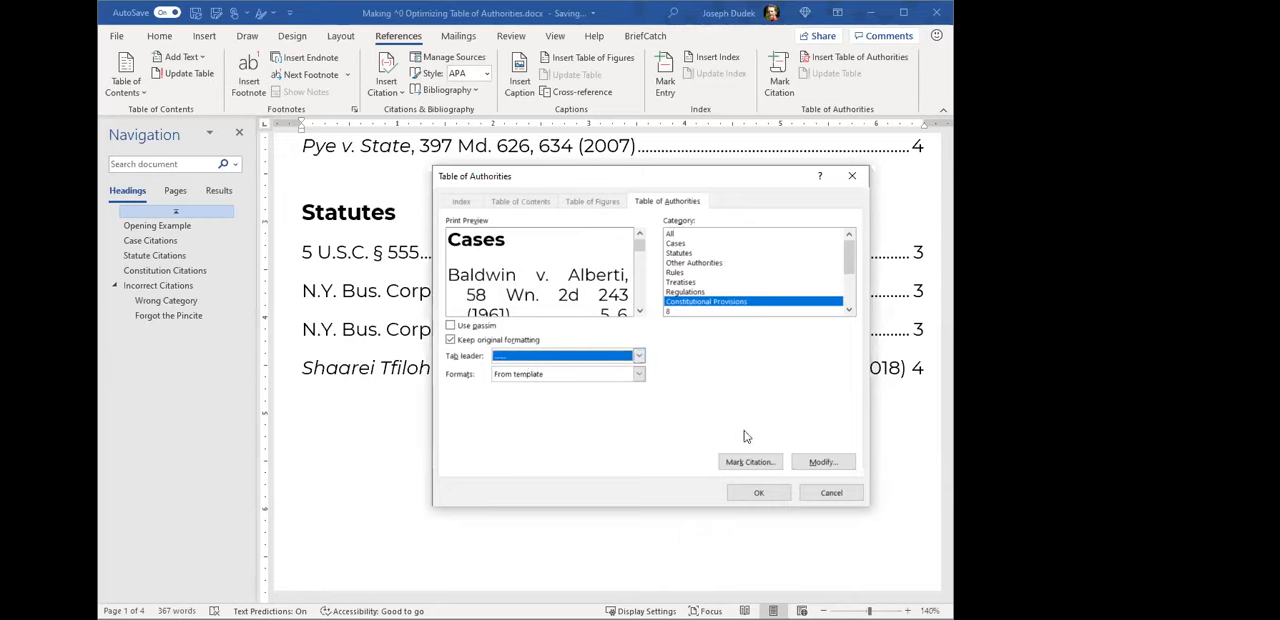
- Open the table's style settings, compare the Table of Authorities and TOA Heading styles, and select TOA Heading
click(824, 464)
click(822, 462)
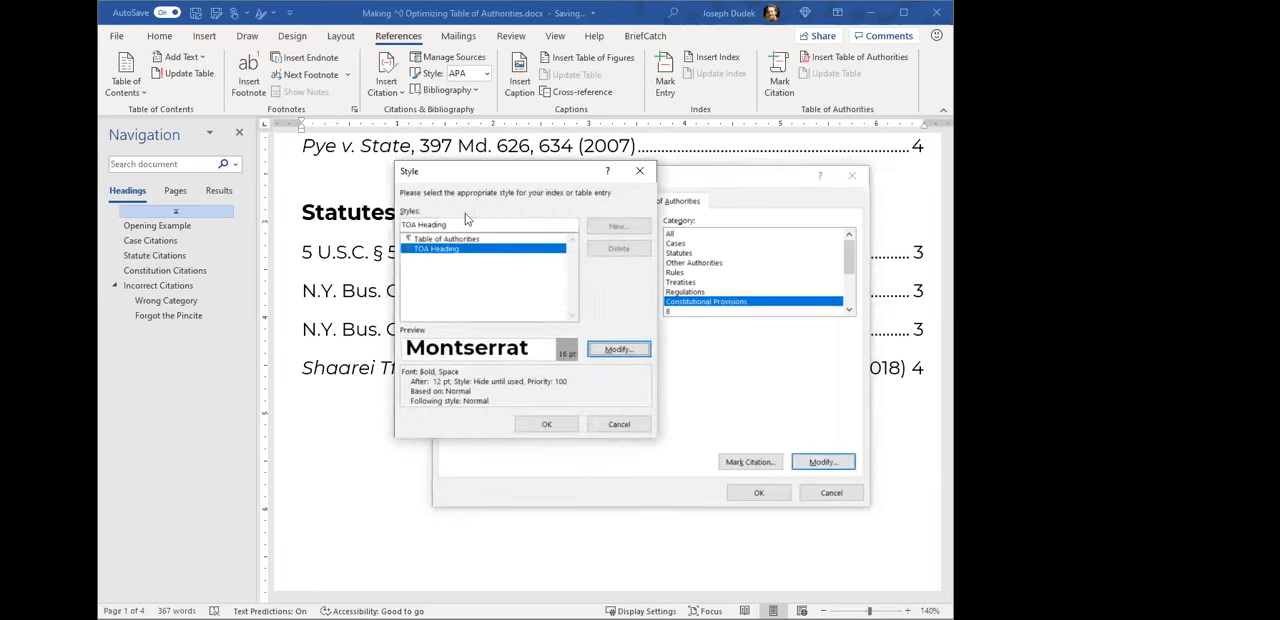
drag(523, 178, 545, 213)
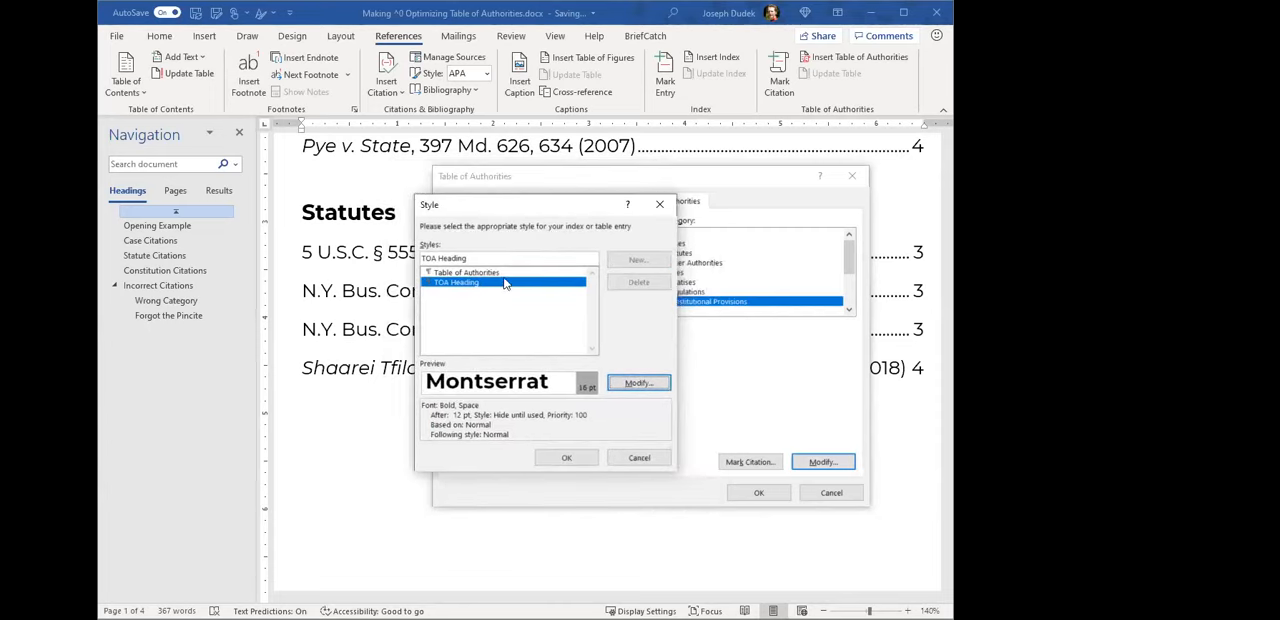
click(466, 273)
click(480, 282)
click(485, 273)
click(484, 280)
click(484, 273)
click(480, 283)
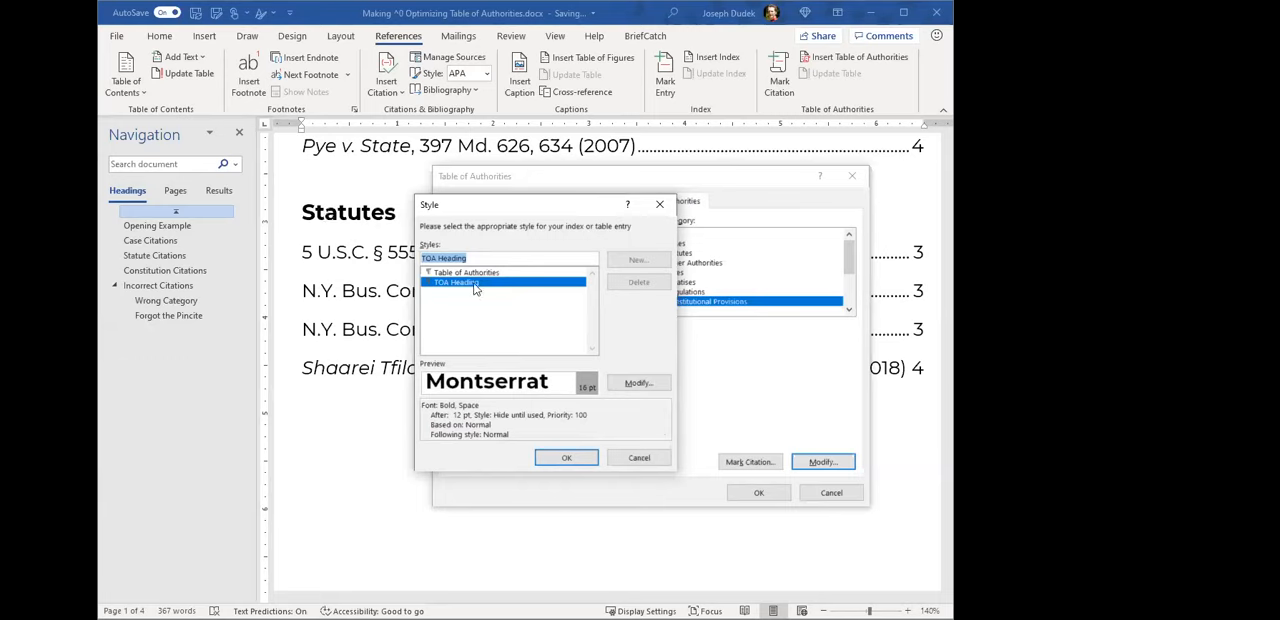
- Modify the TOA Heading style to use centered alignment, trying left alignment first, reviewing its paragraph settings and keeping it bold
click(638, 383)
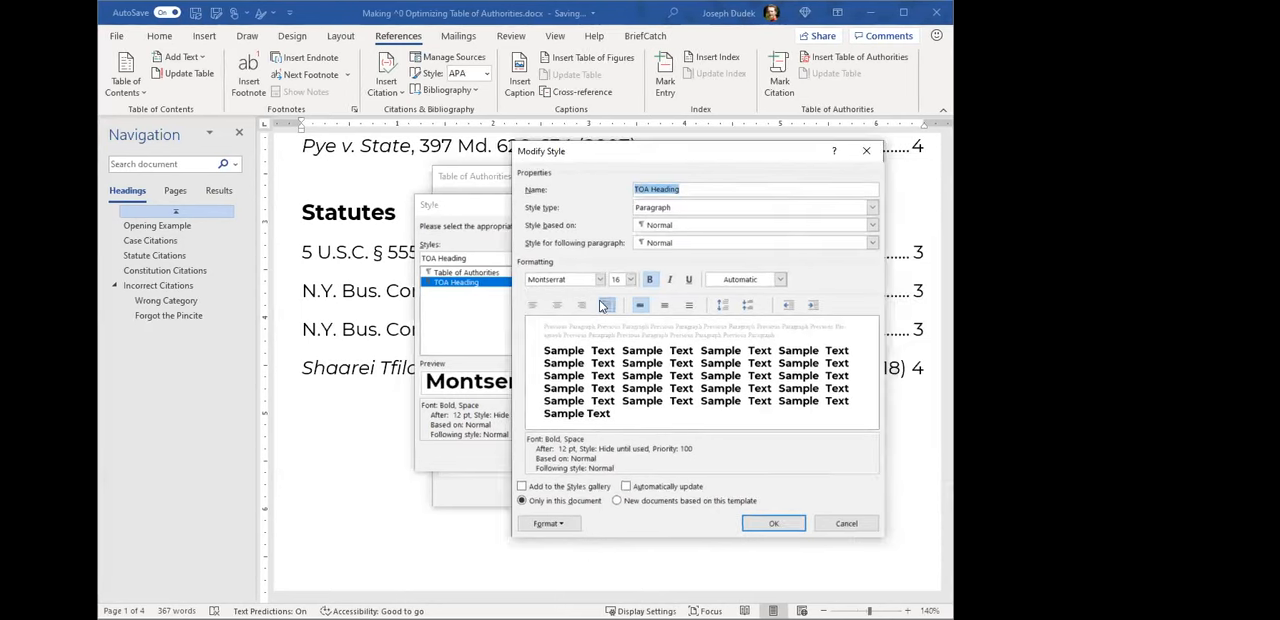
click(534, 306)
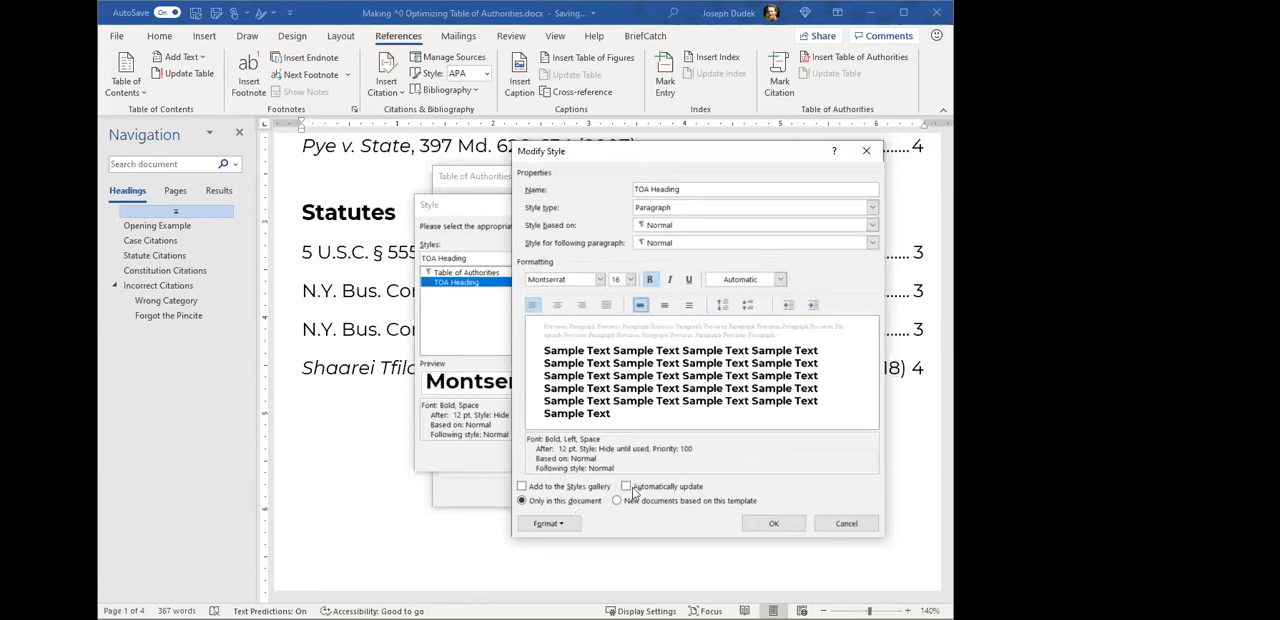
click(574, 526)
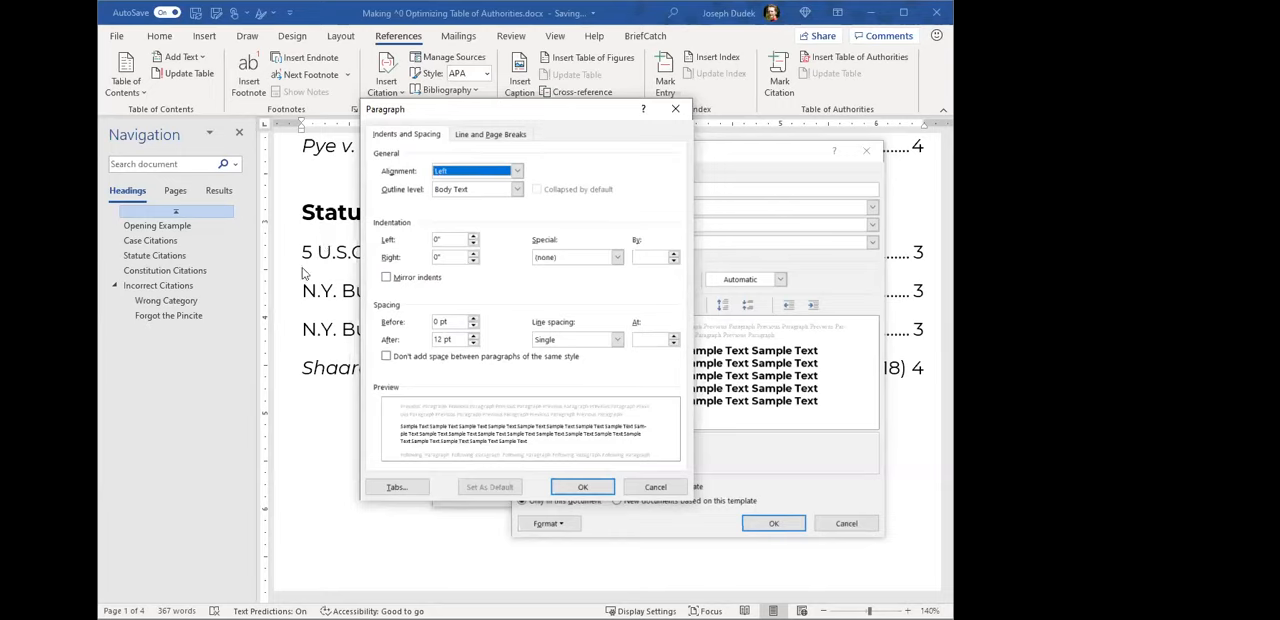
click(595, 487)
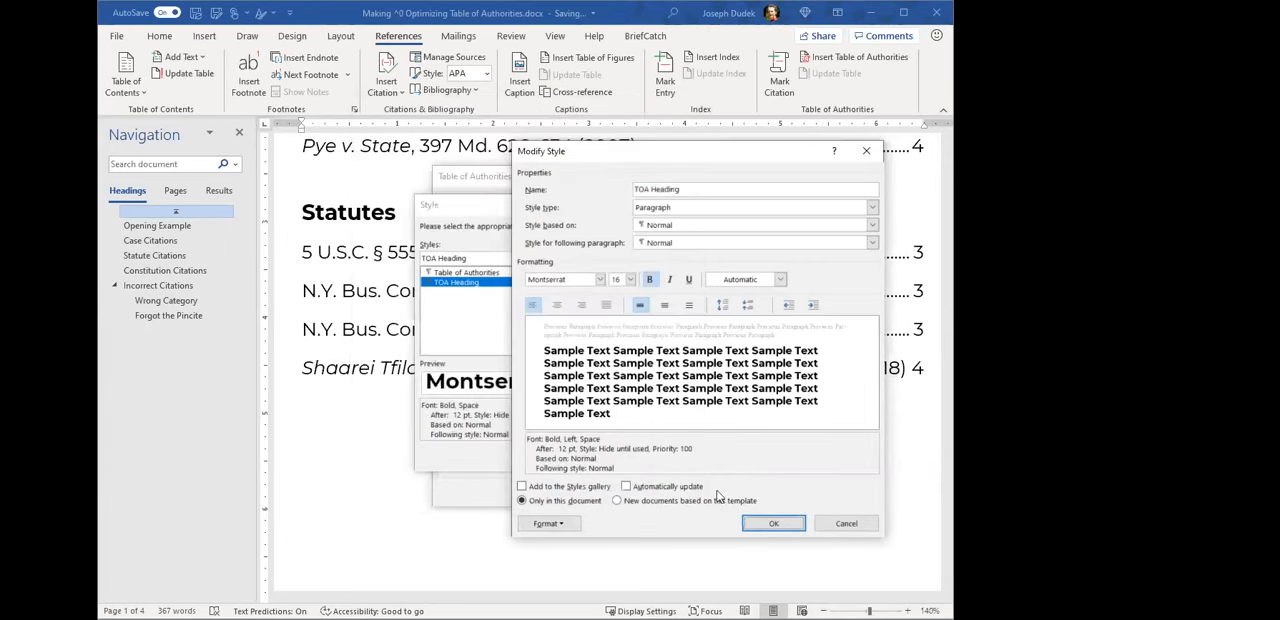
click(650, 281)
click(650, 281)
click(557, 305)
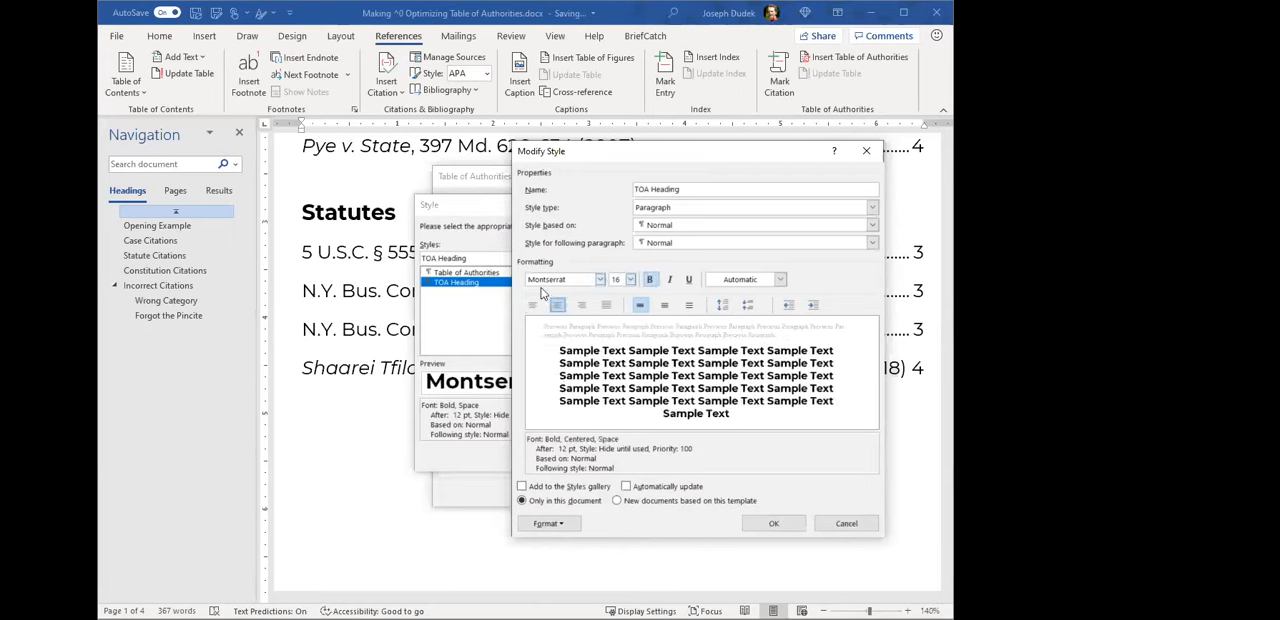
click(757, 521)
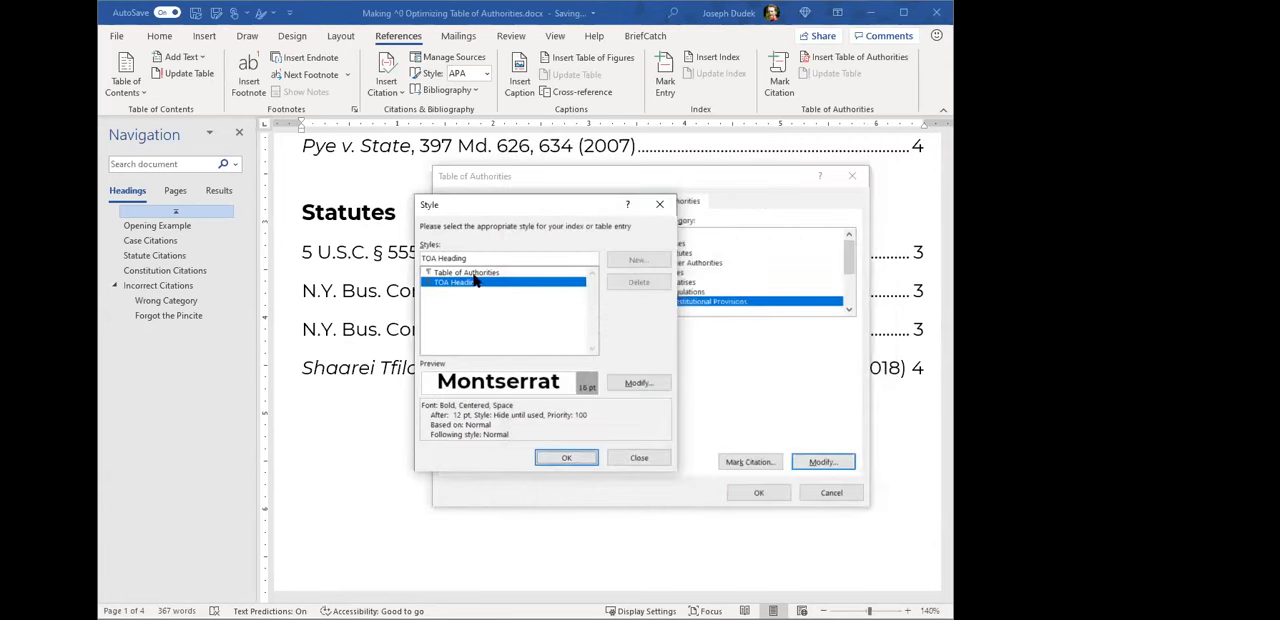
- Modify the Table of Authorities style so its paragraphs have a 0.25" hanging indent
click(546, 272)
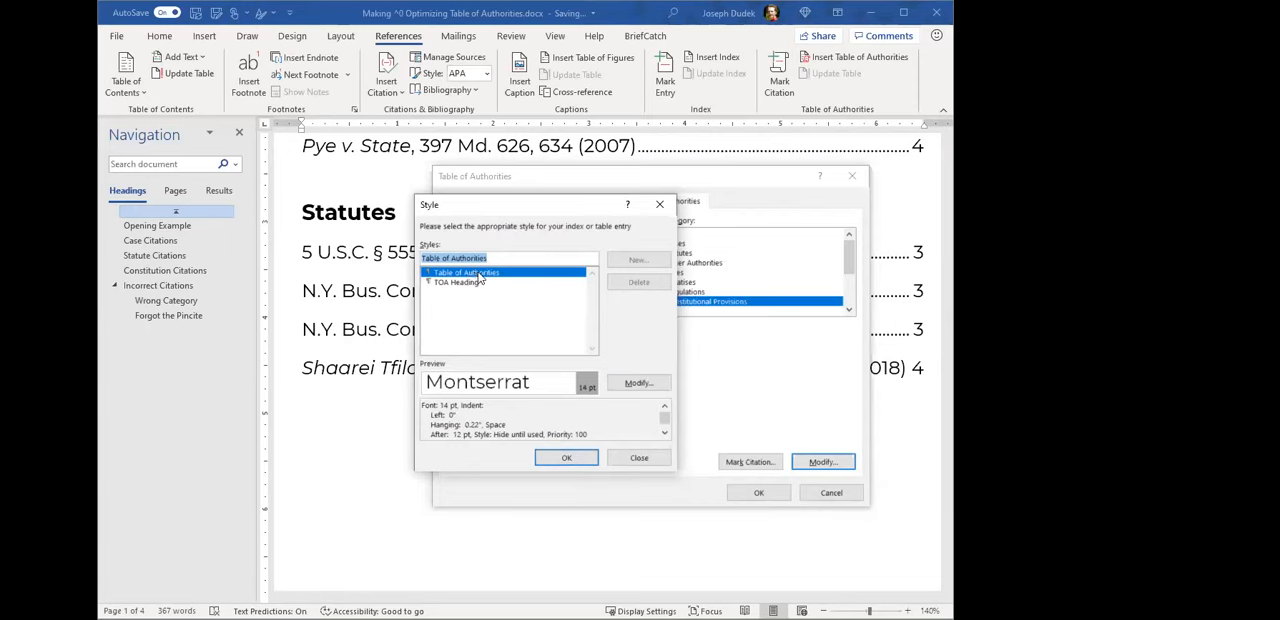
click(646, 384)
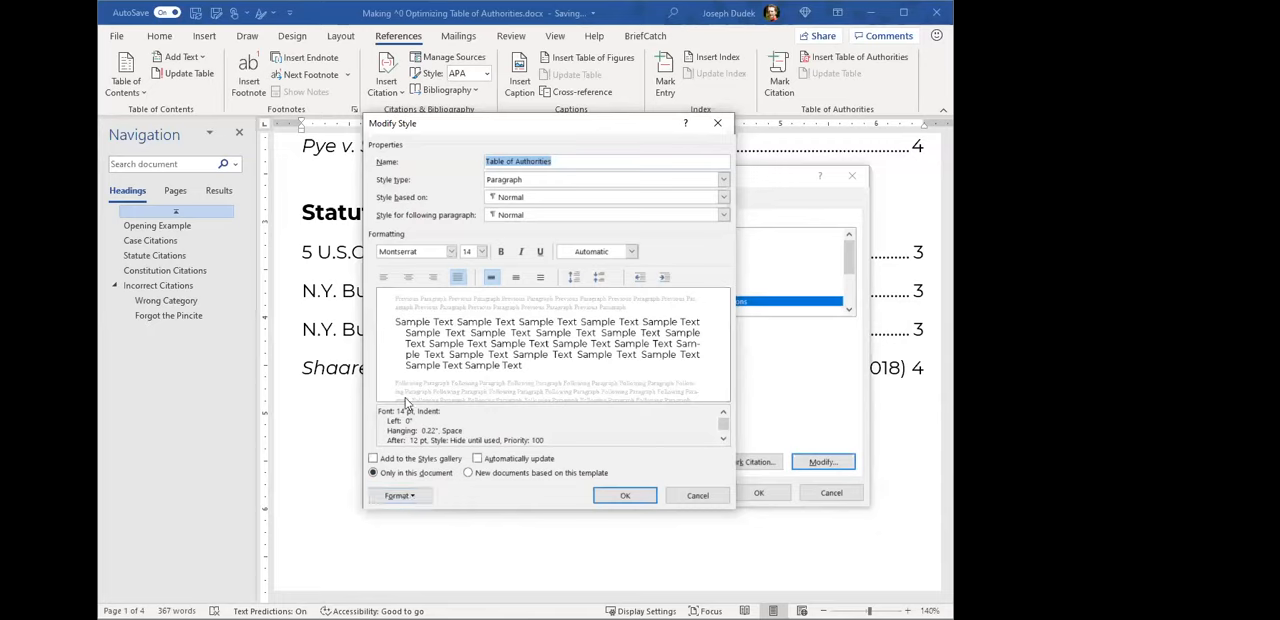
click(414, 494)
click(414, 365)
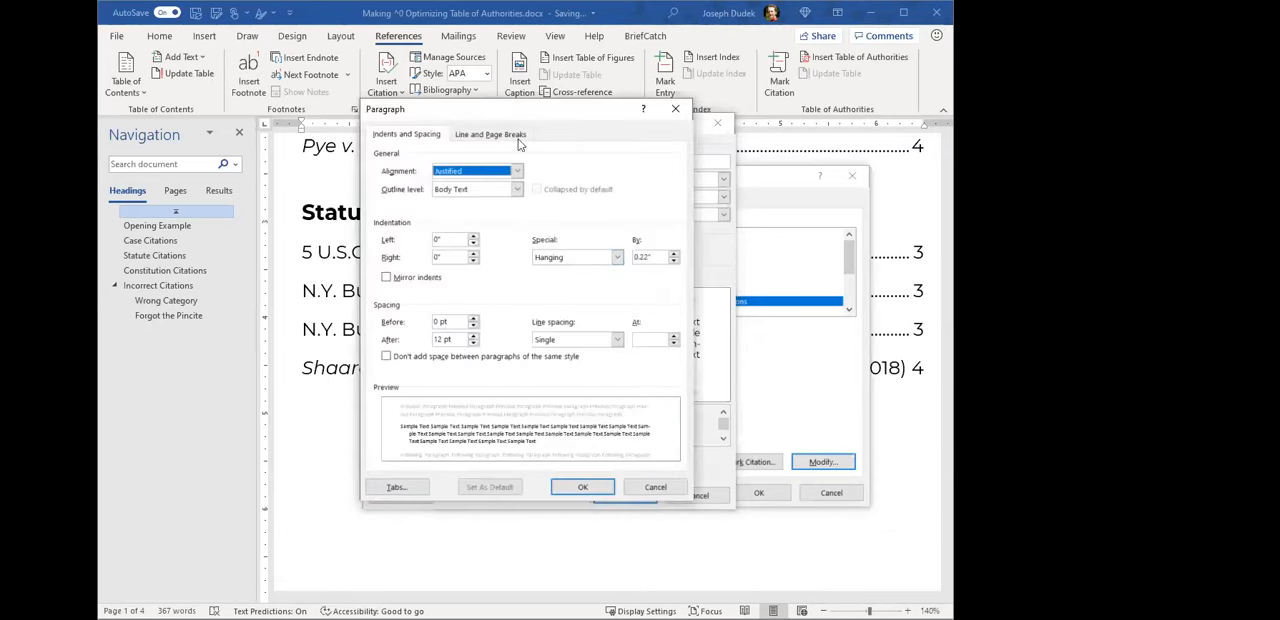
click(644, 279)
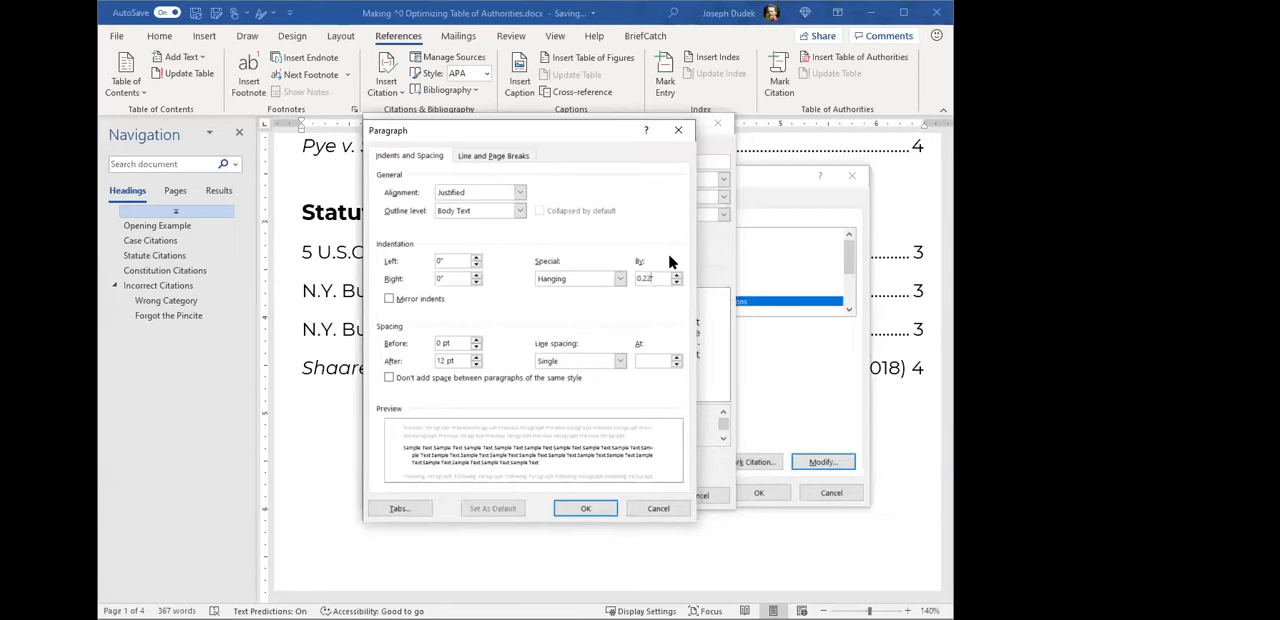
key(BackSpace)
text(5)
click(585, 509)
click(624, 495)
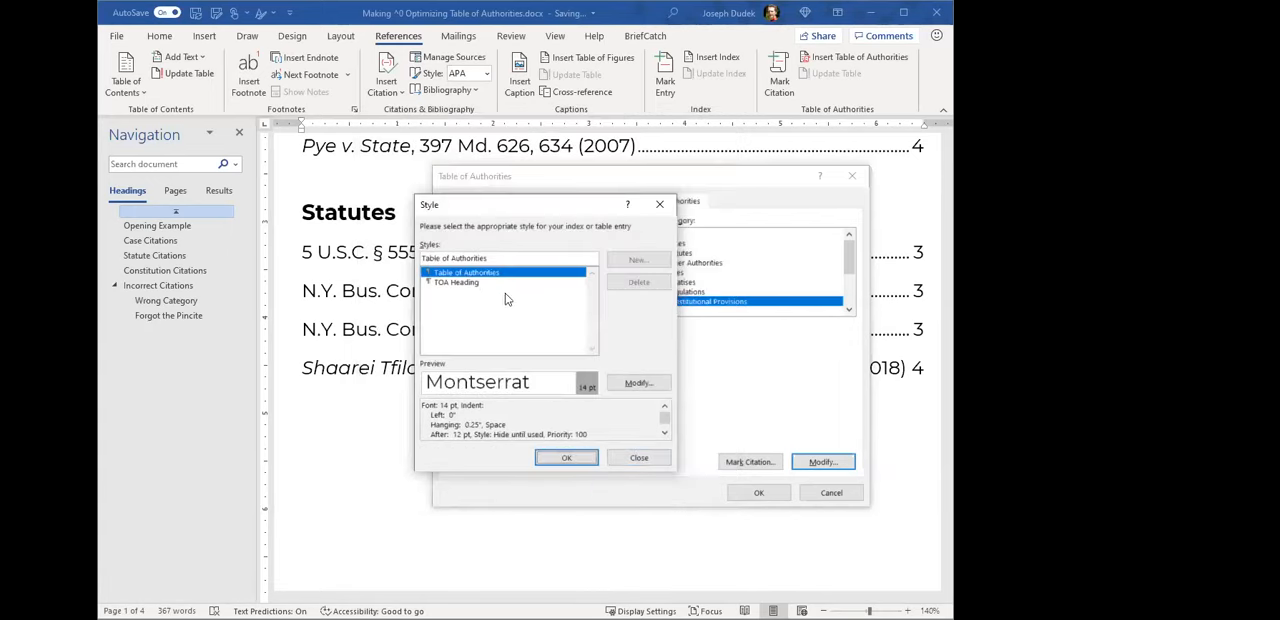
- Accept the style changes and insert the Constitutional Provisions table below the Statutes list
click(569, 459)
click(750, 492)
scroll(666, 457, up, 4)
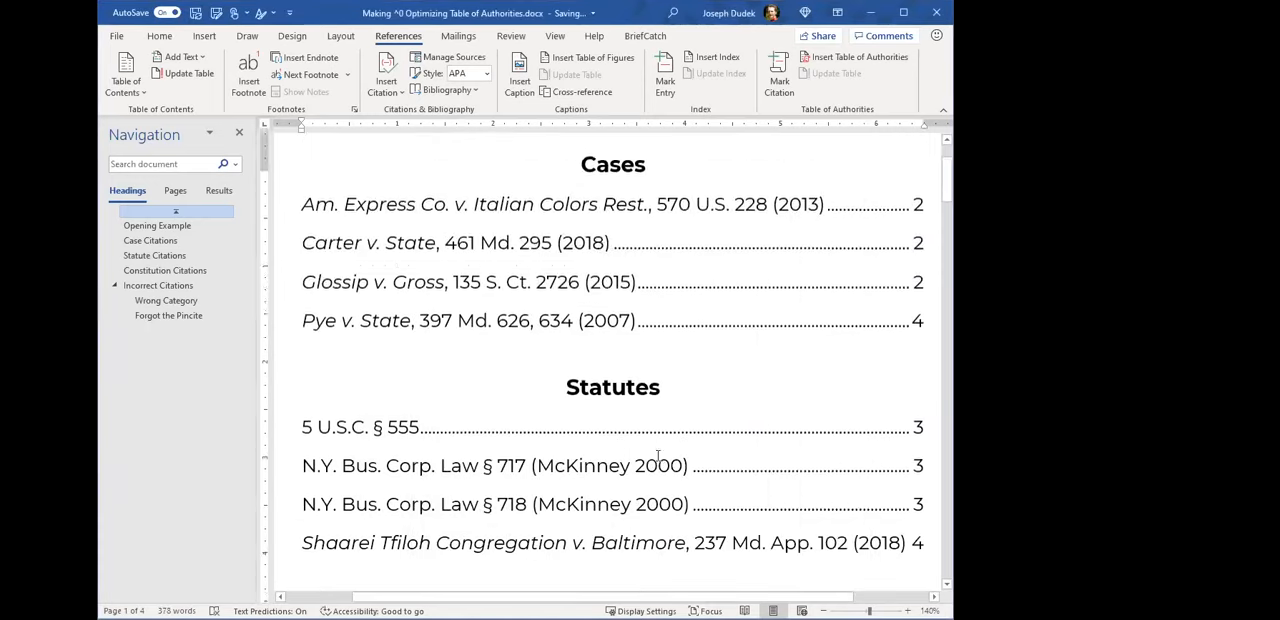
scroll(640, 370, down, 5)
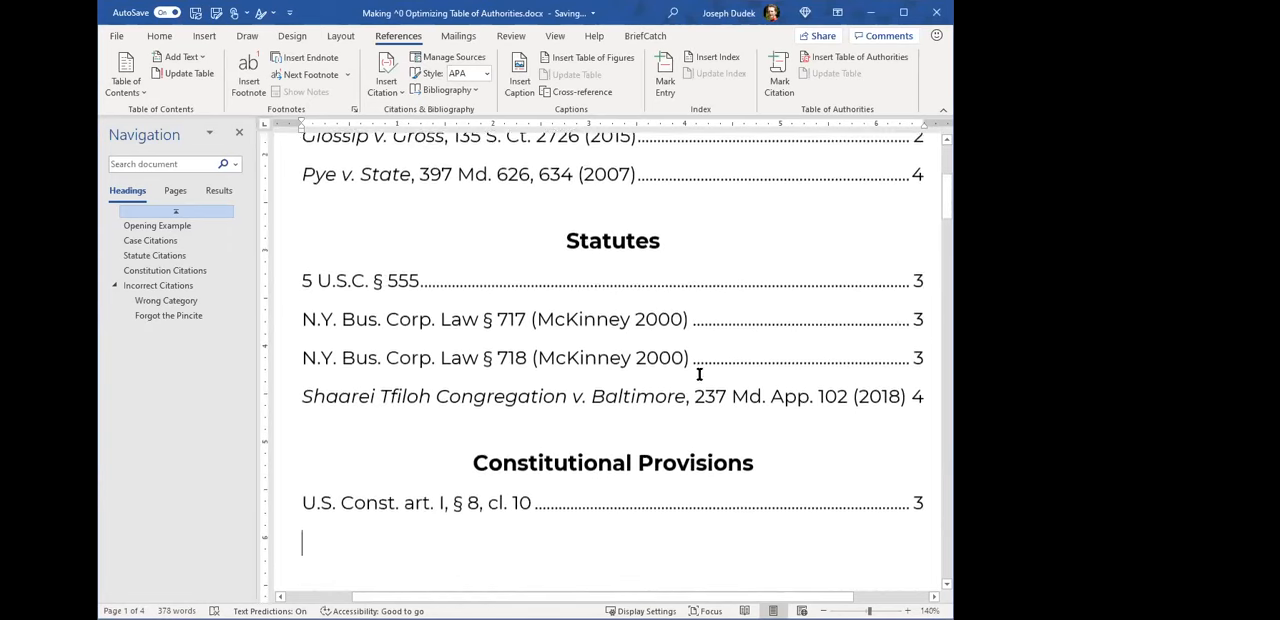
- Examine the three tables for errors, especially the pincite in the Pye v. State entry and the Shaarei Tfiloh case listed under Statutes
scroll(633, 385, up, 6)
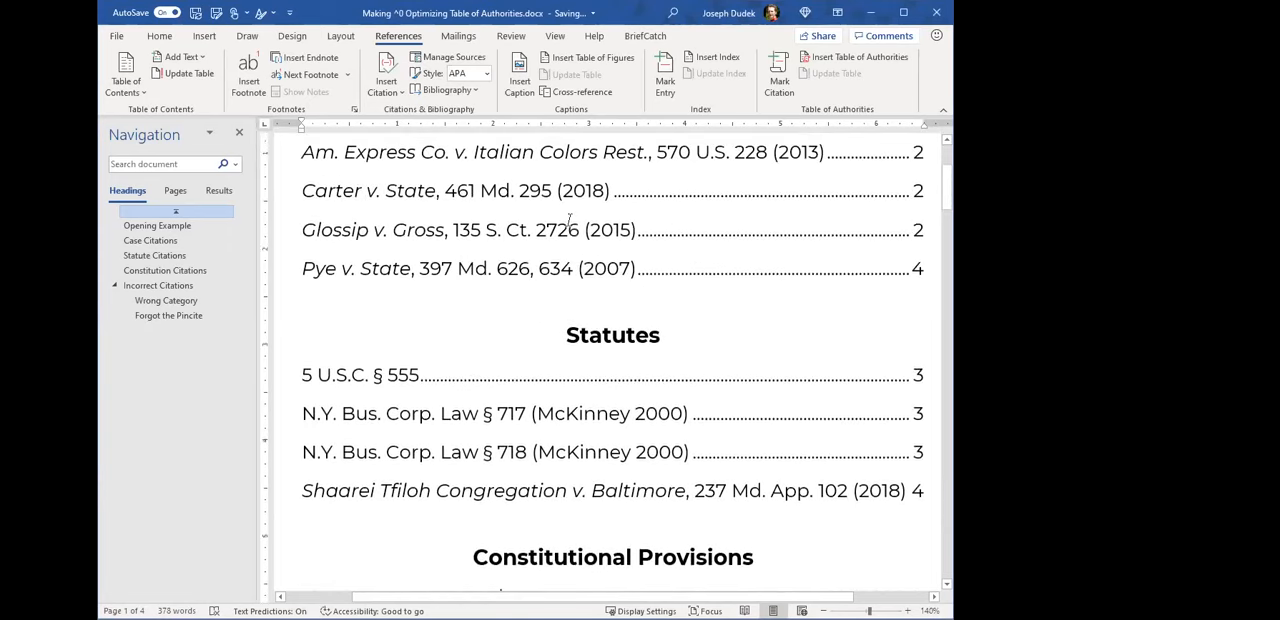
scroll(565, 253, down, 5)
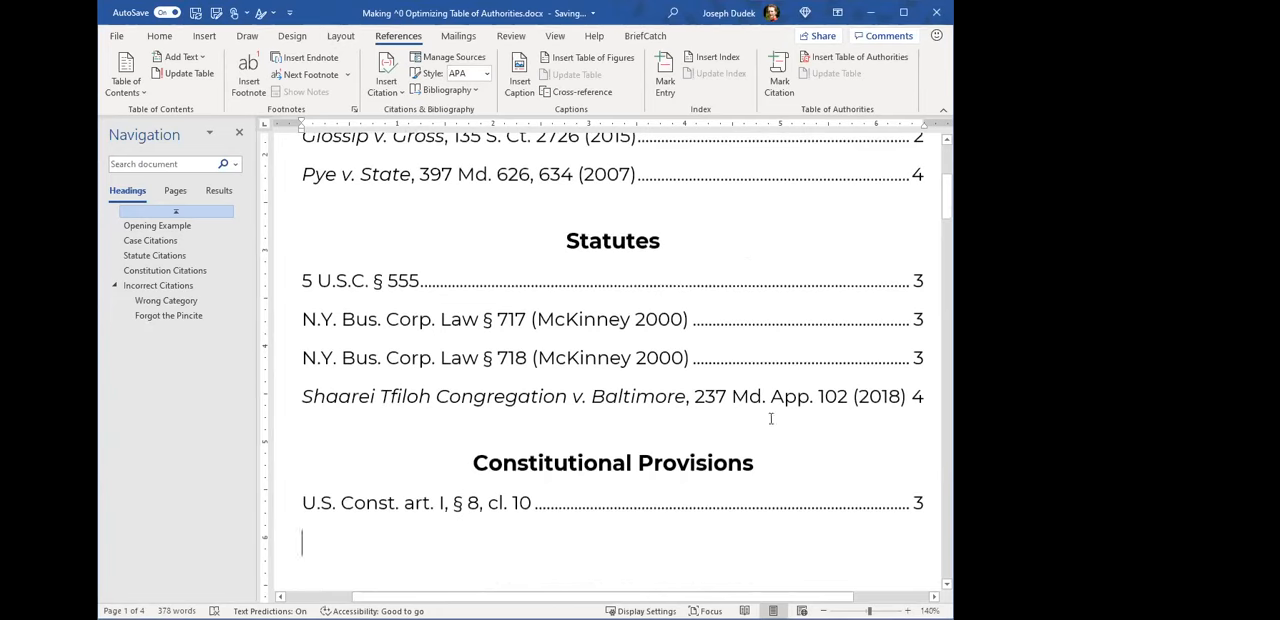
scroll(740, 440, down, 1)
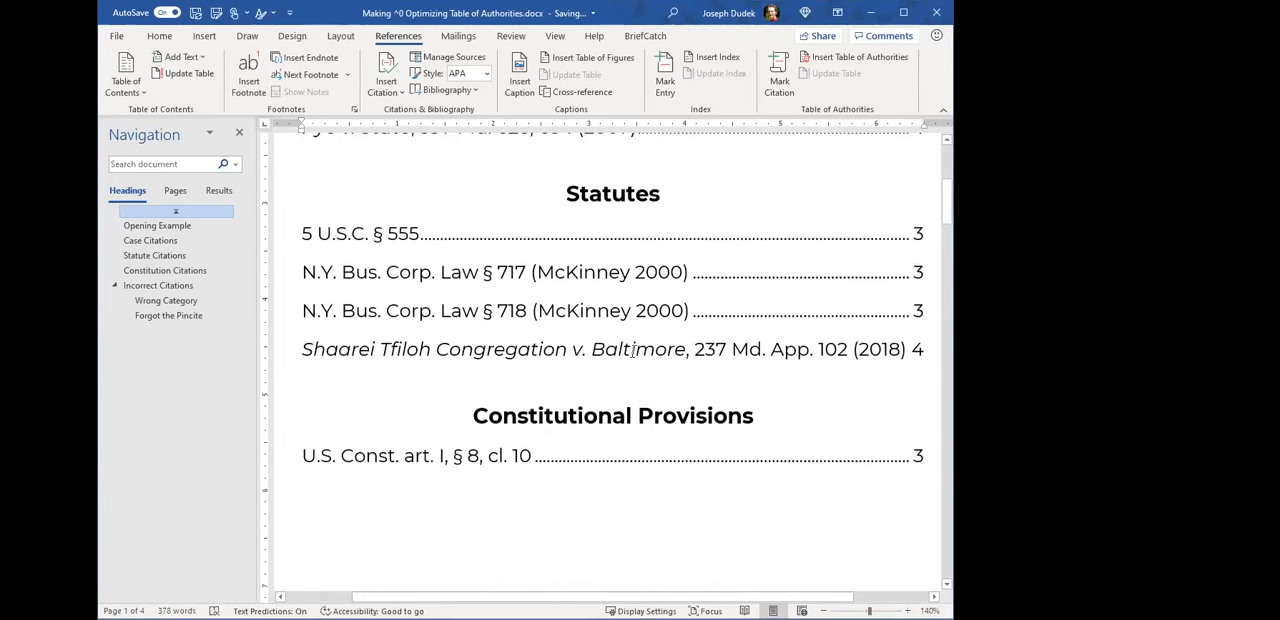
scroll(589, 427, up, 1)
scroll(589, 427, up, 1)
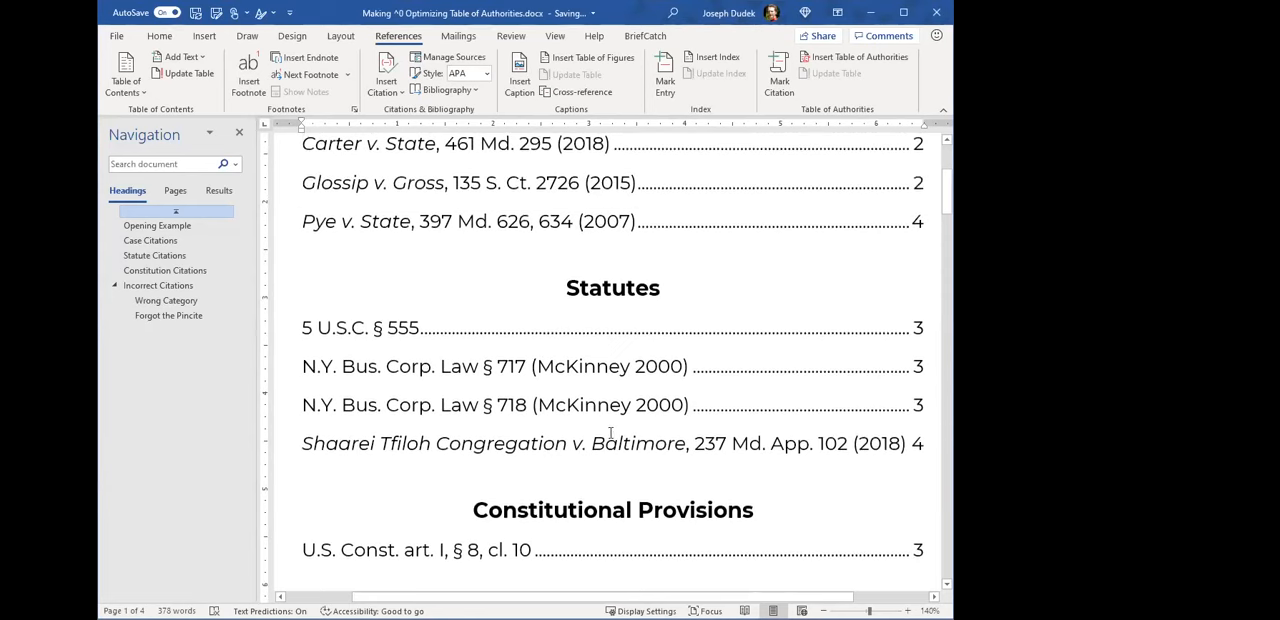
scroll(600, 427, down, 1)
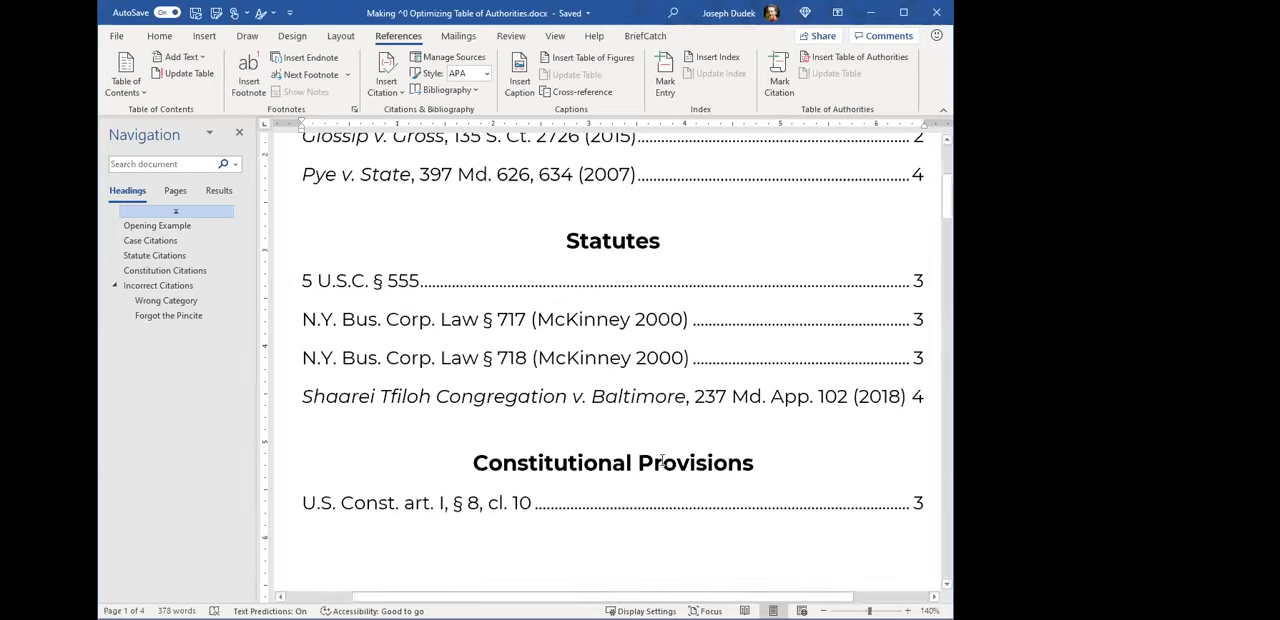
scroll(860, 350, up, 3)
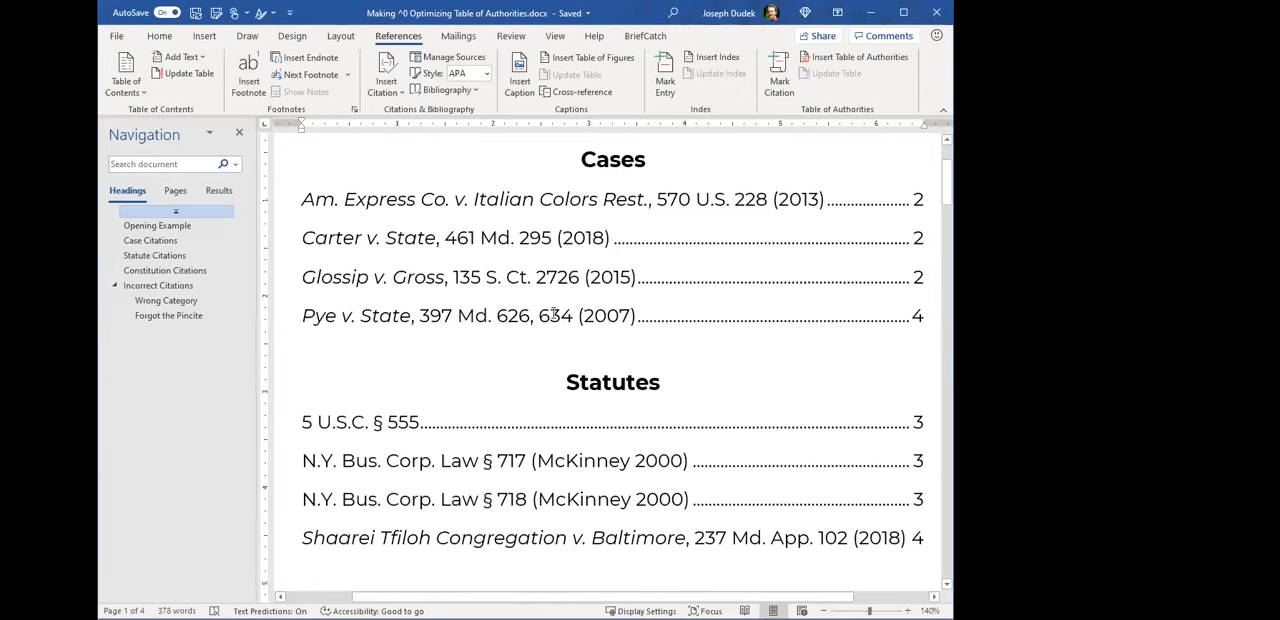
drag(543, 315, 573, 316)
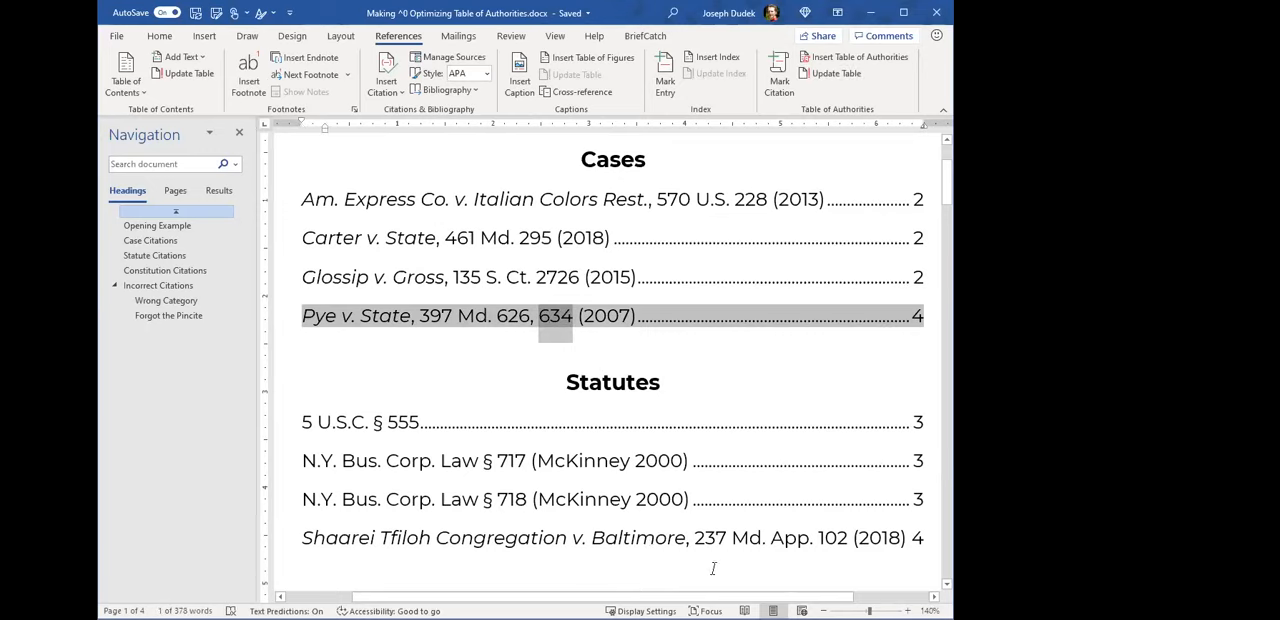
scroll(576, 468, down, 1)
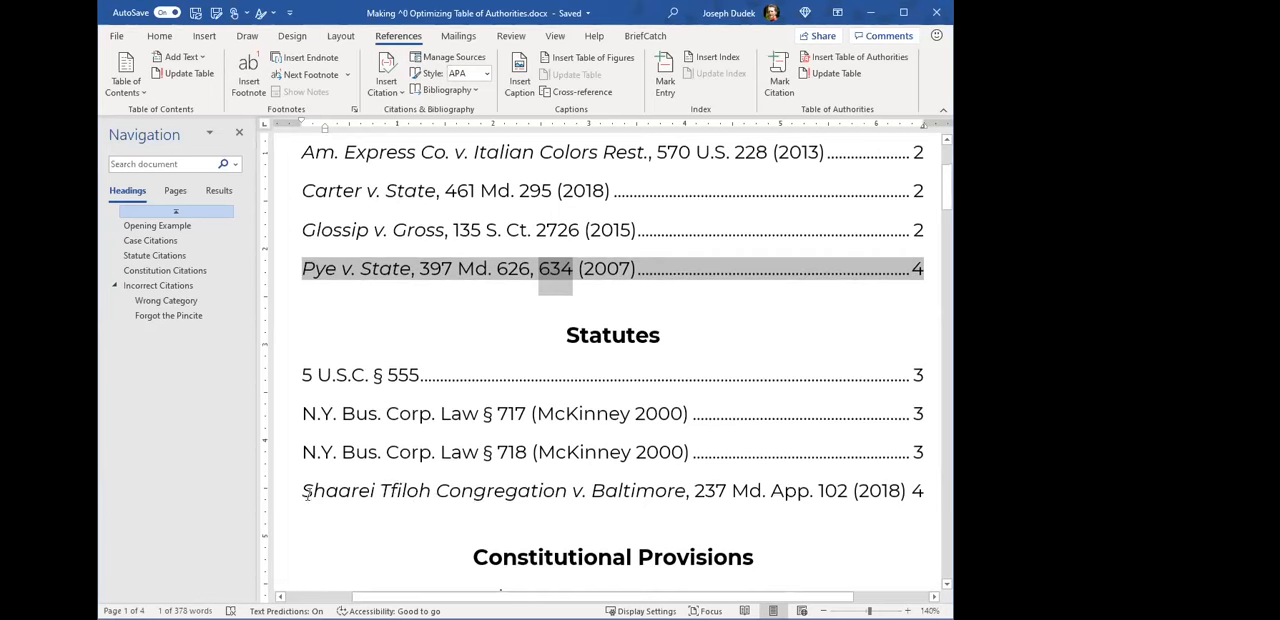
drag(303, 493, 876, 495)
click(617, 341)
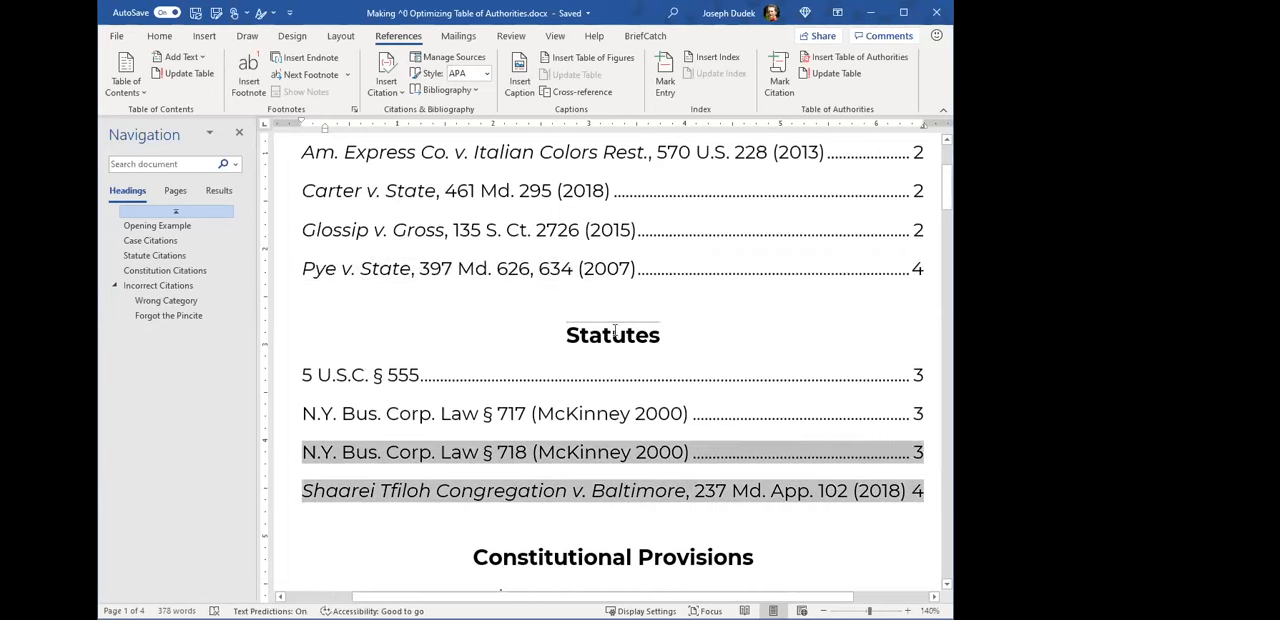
scroll(658, 487, down, 1)
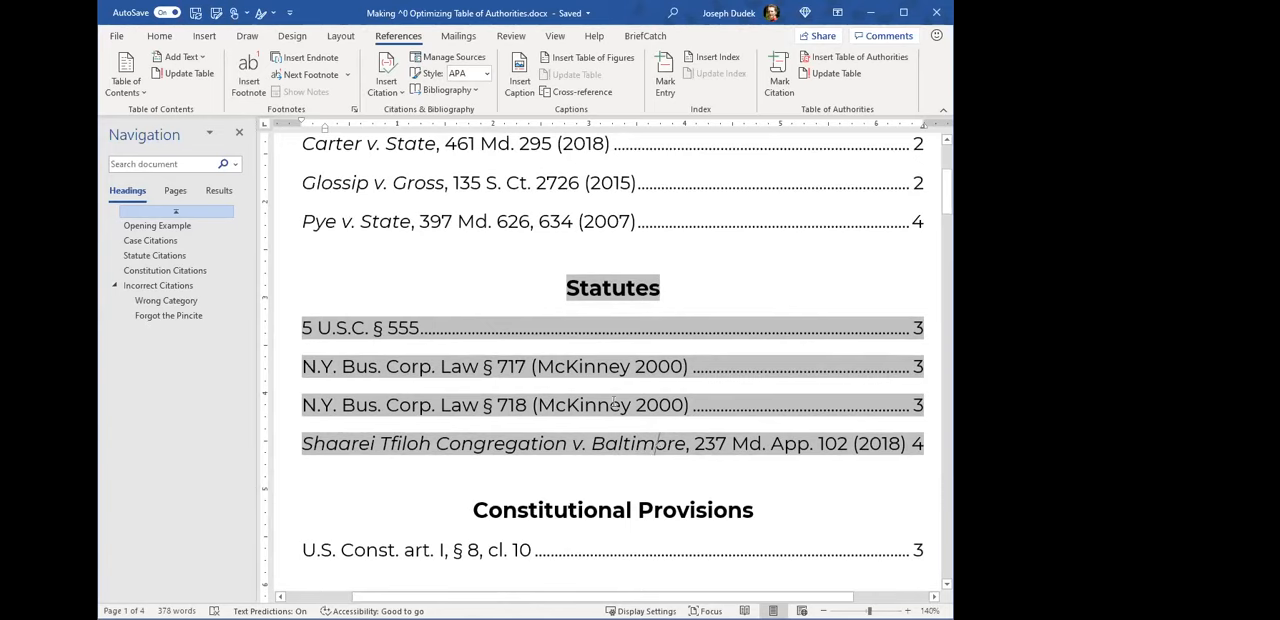
scroll(580, 366, down, 1)
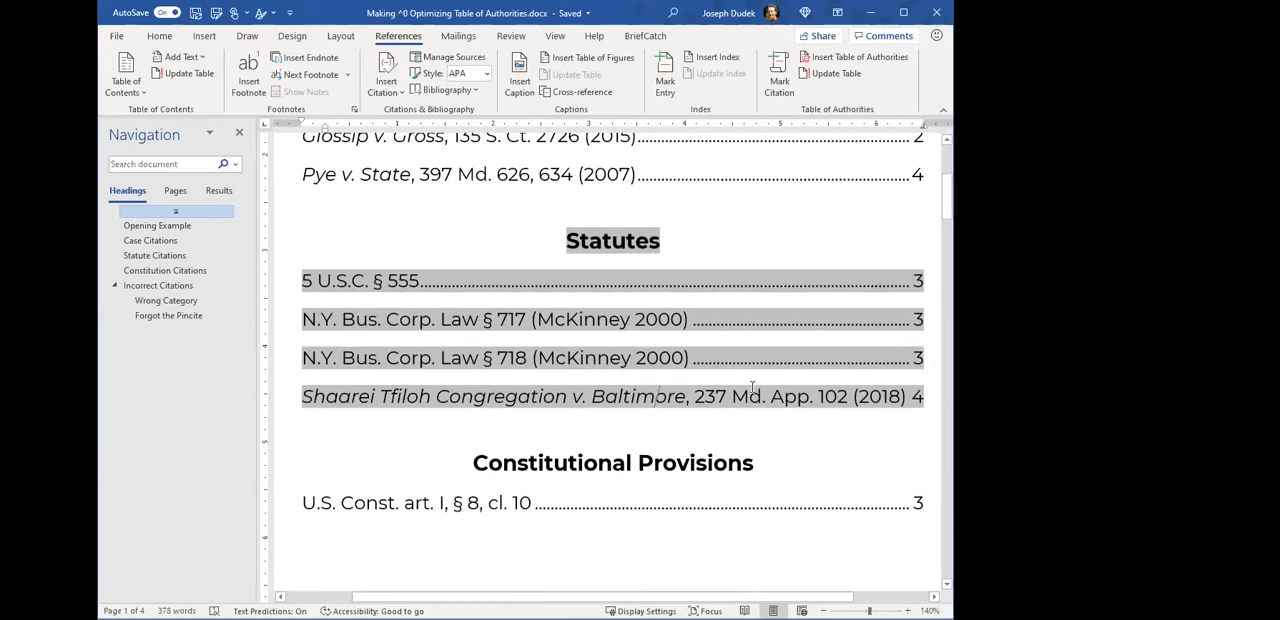
- Go to the Incorrect Citations section and show the hidden formatting marks to reveal the TA field codes
scroll(752, 385, down, 20)
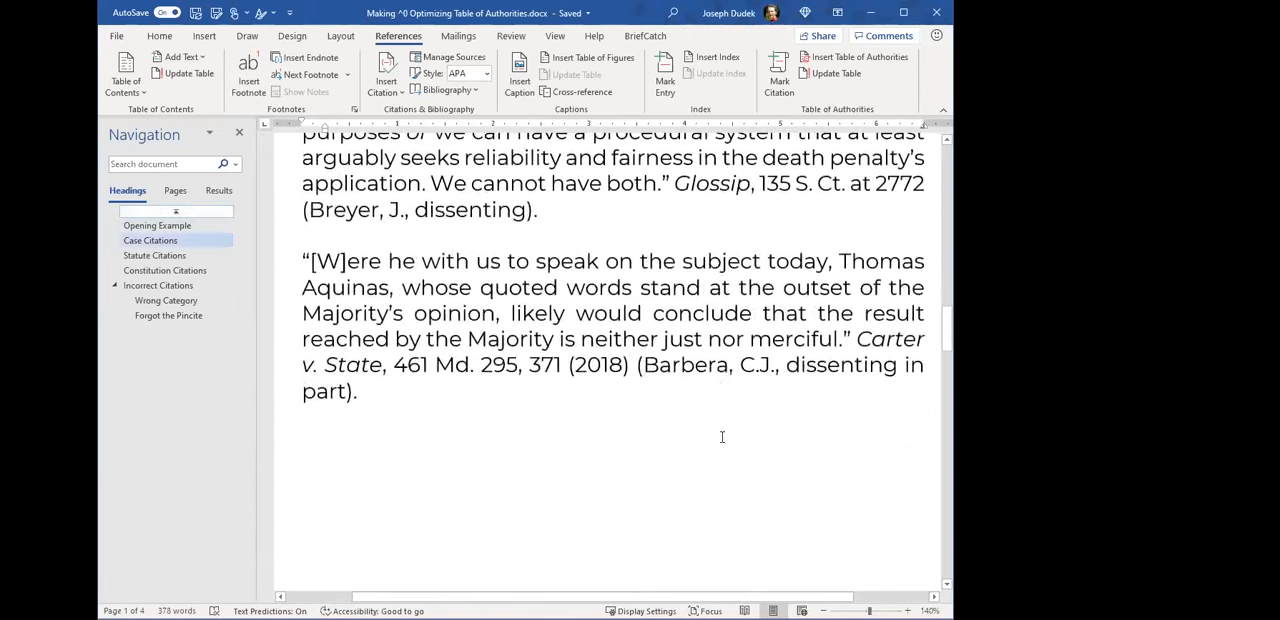
scroll(722, 437, down, 20)
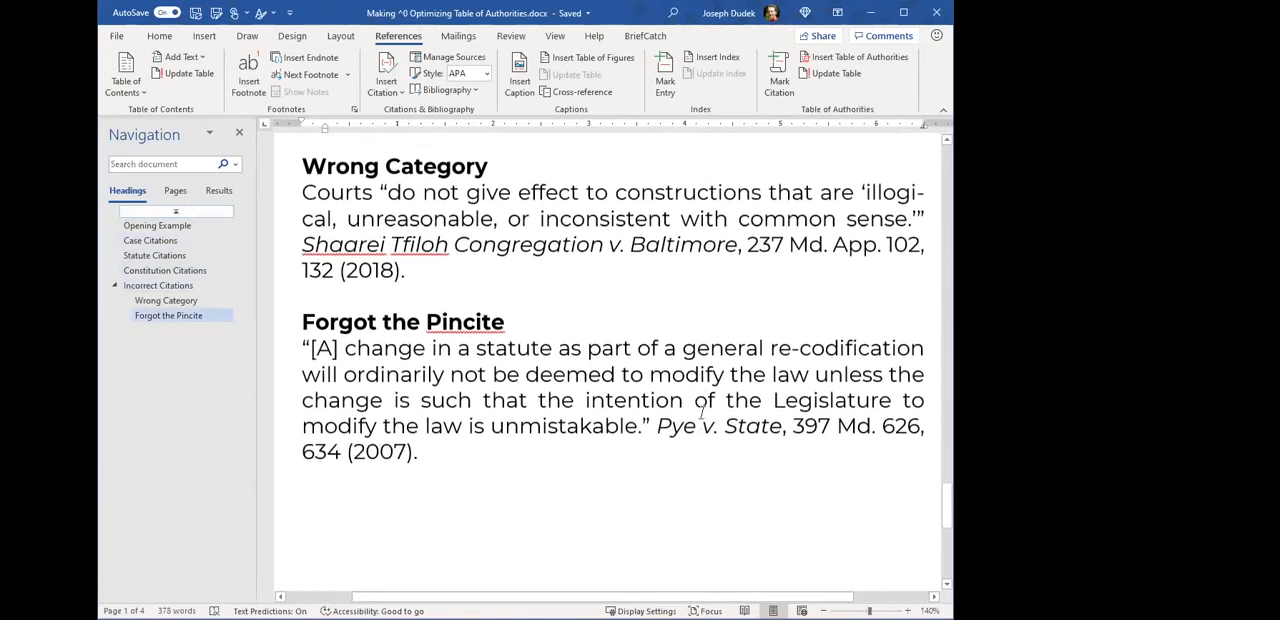
scroll(576, 337, up, 1)
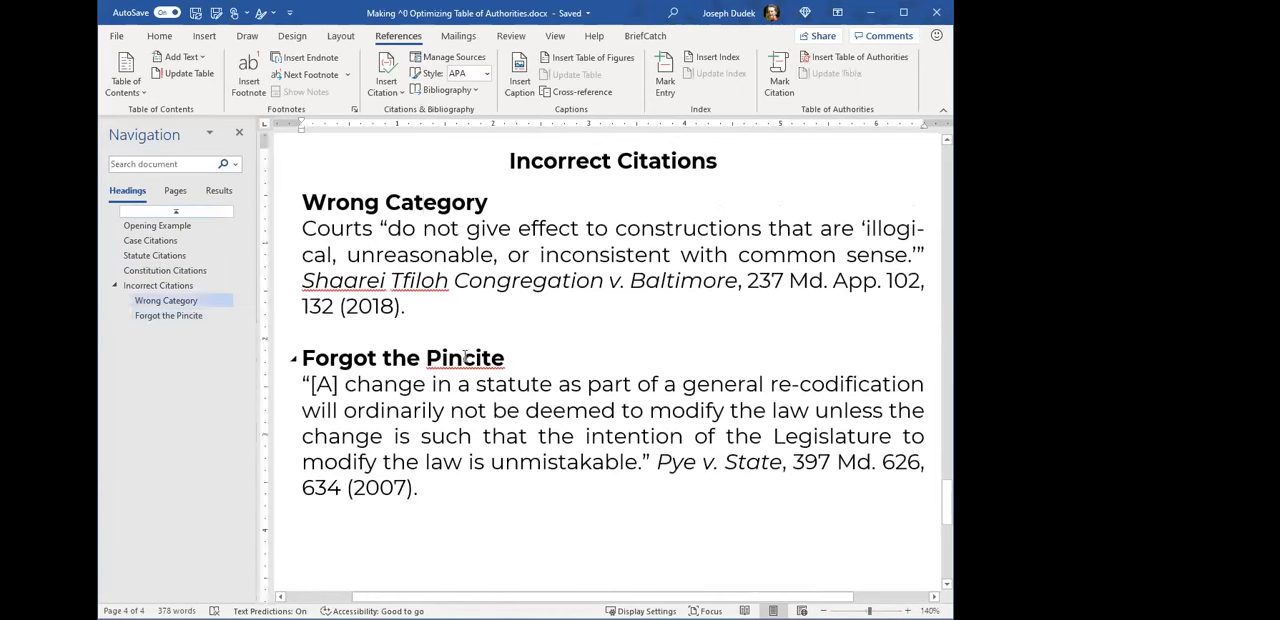
click(571, 254)
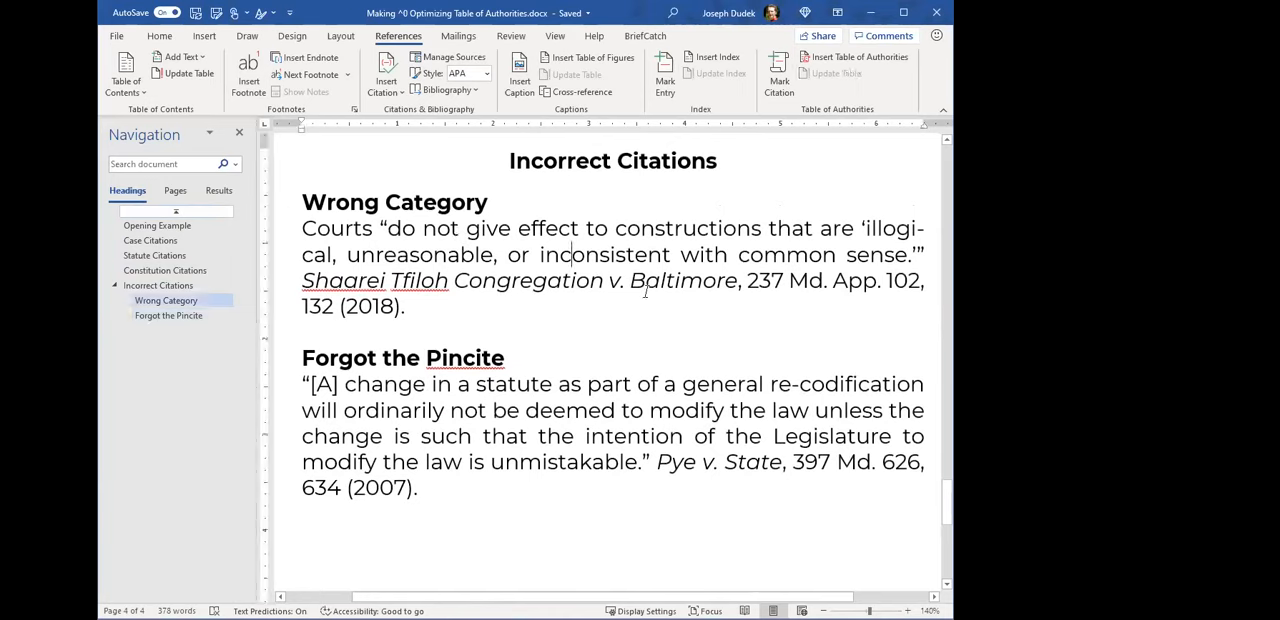
click(158, 37)
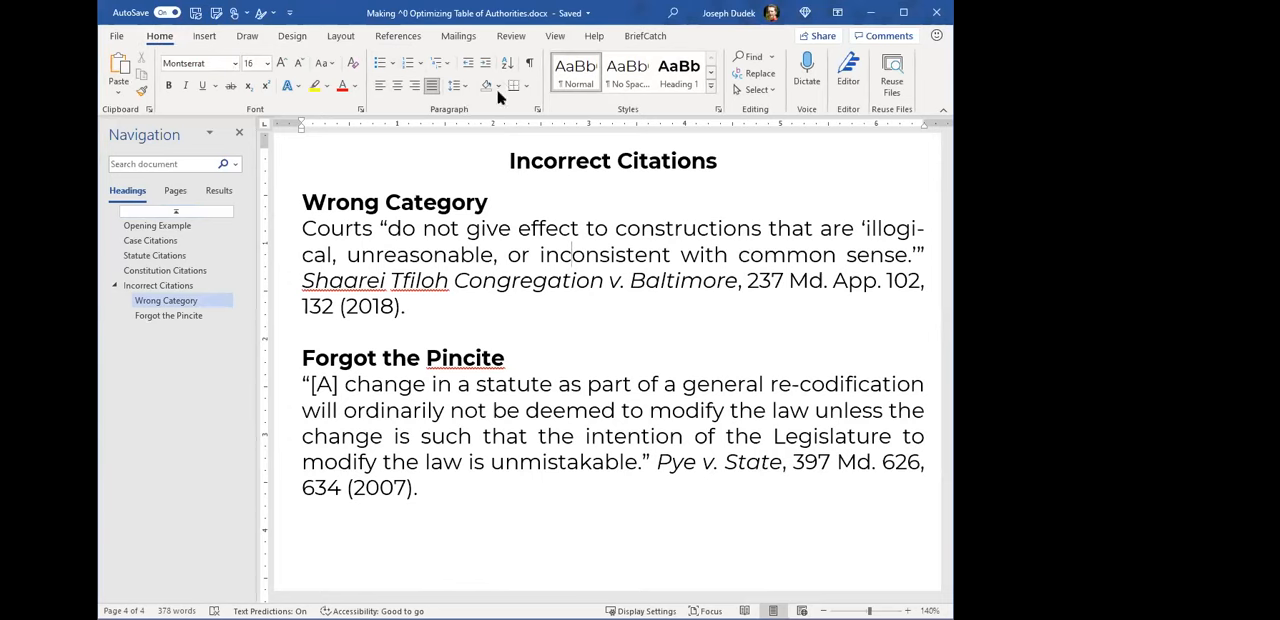
click(529, 62)
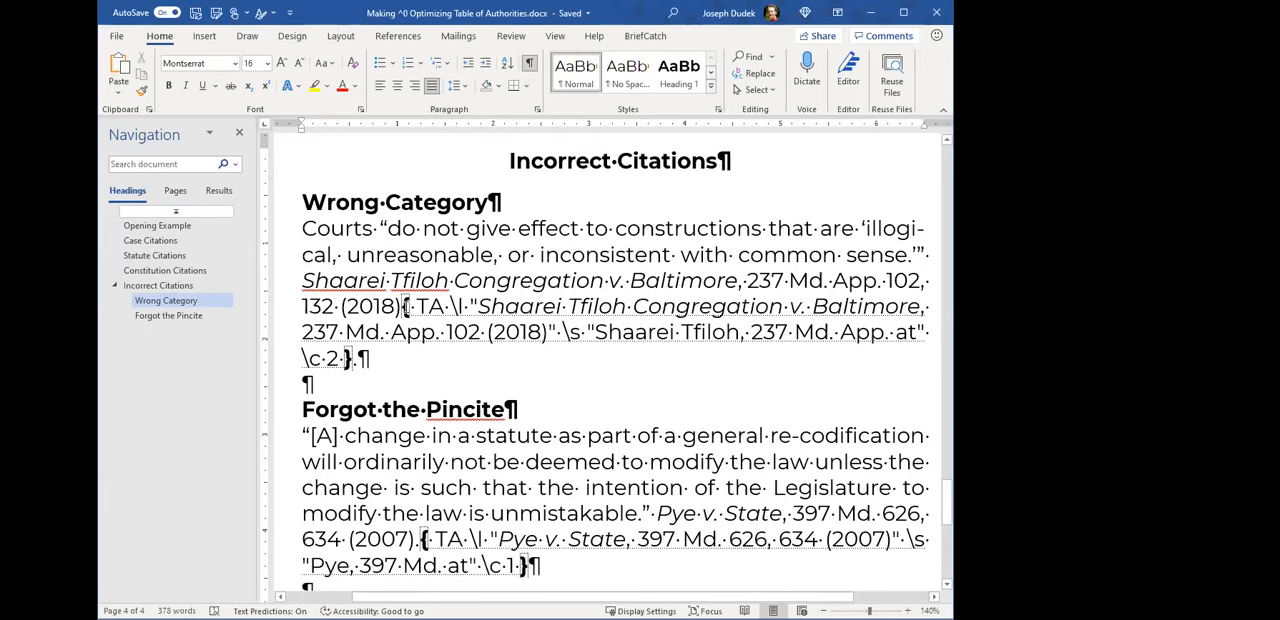
- Set the category number to 1 in the TA field code of the Shaarei Tfiloh Congregation v. Baltimore citation
click(406, 306)
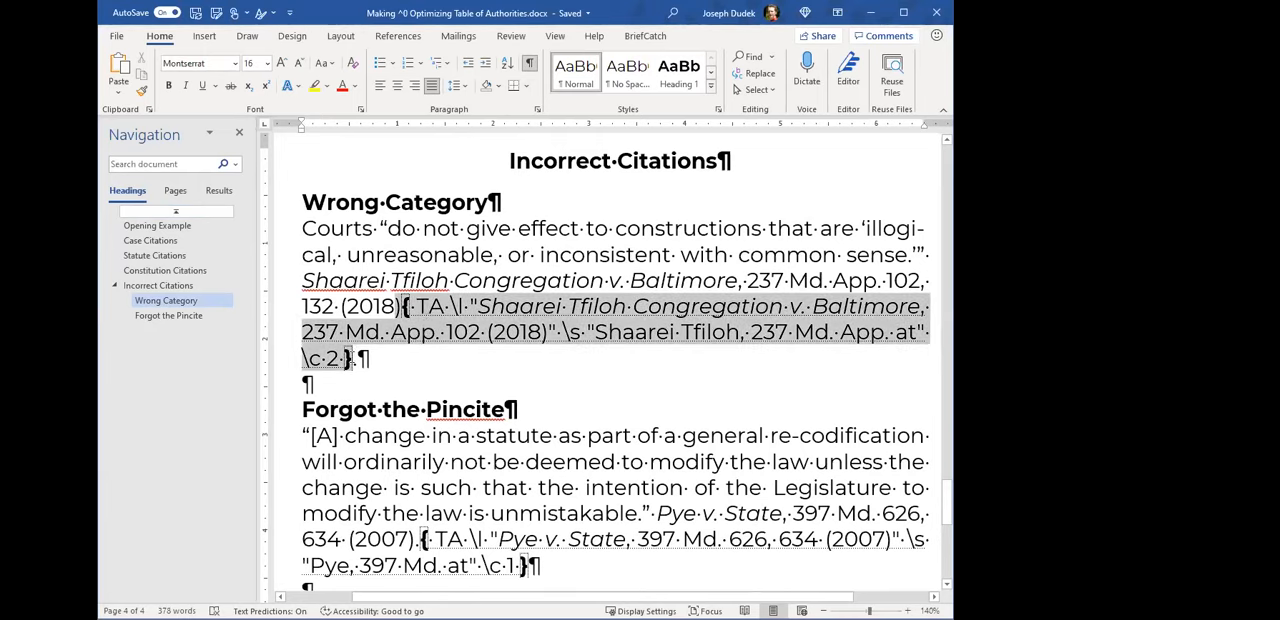
click(349, 358)
double_click(333, 358)
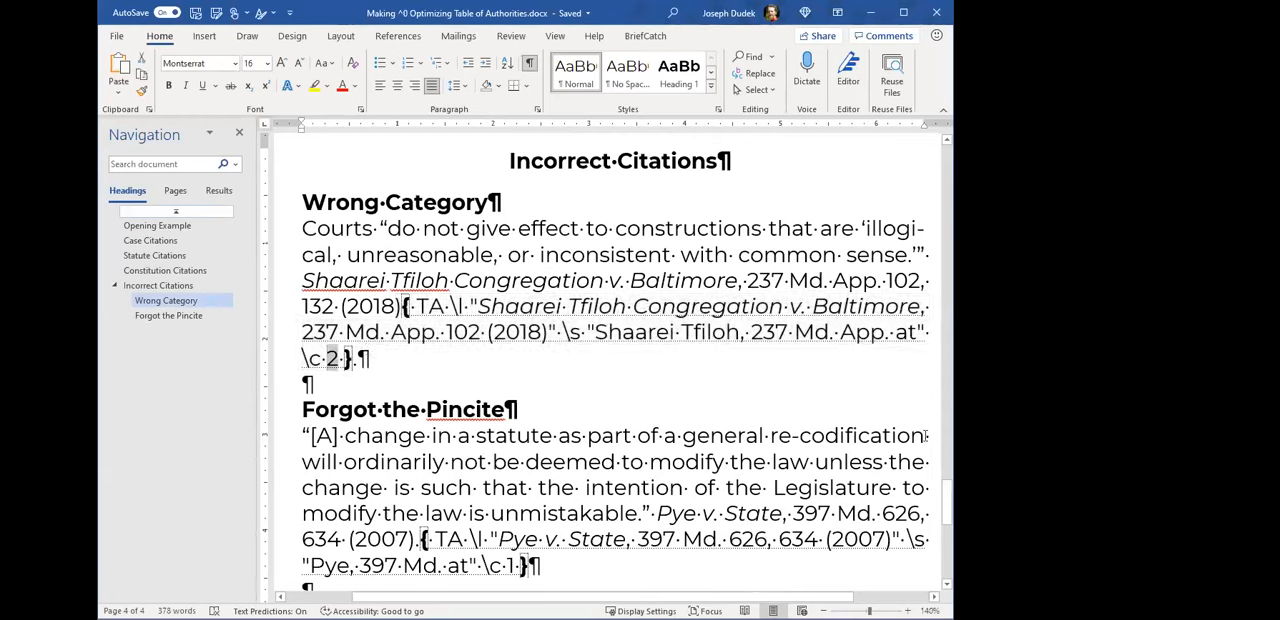
text(1)
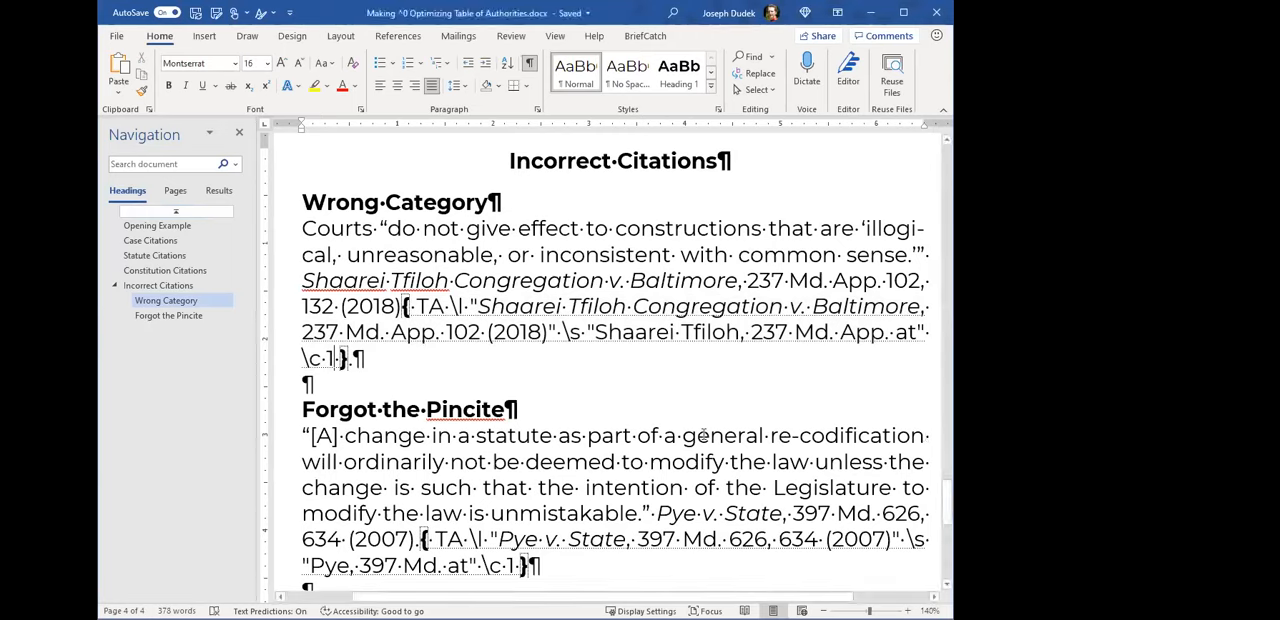
- Remove the pincite 634 and its preceding comma from the long citation in the Pye v. State TA field code
scroll(703, 435, down, 2)
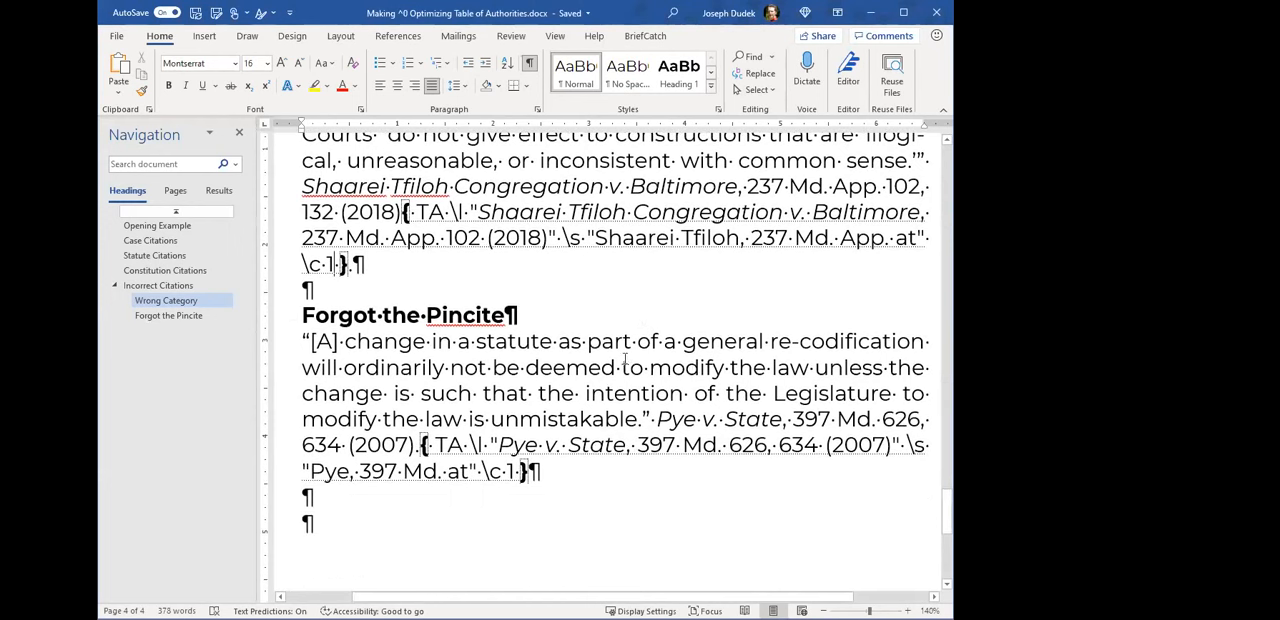
click(792, 444)
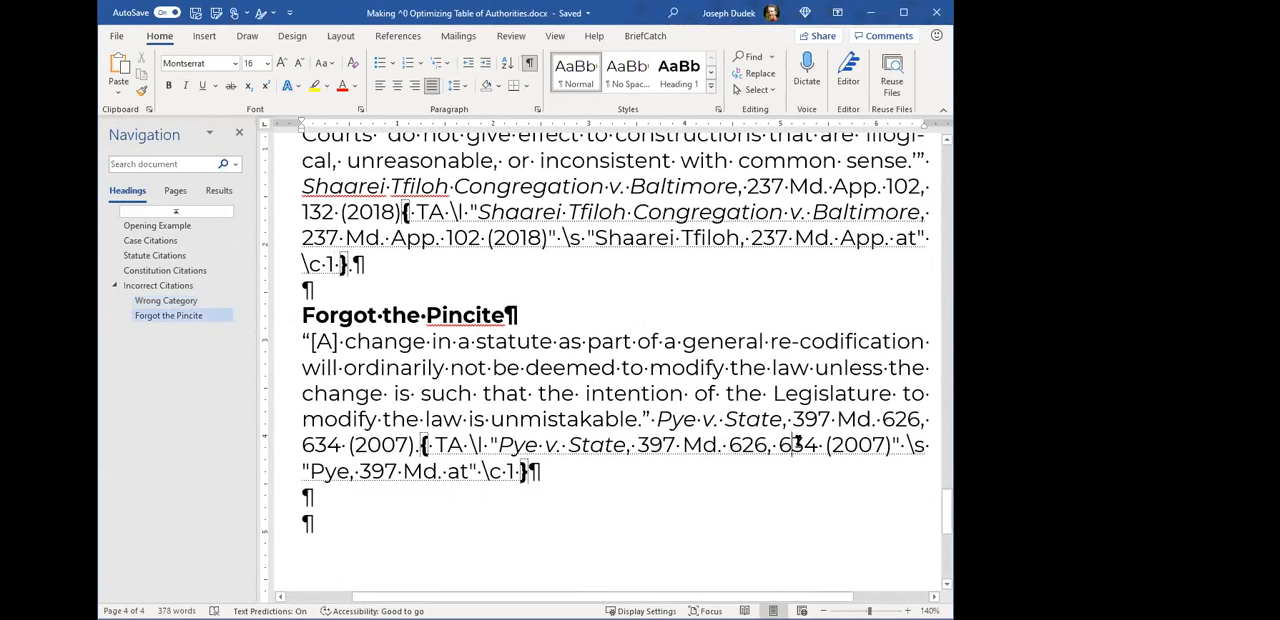
double_click(797, 444)
click(660, 419)
drag(657, 419, 416, 444)
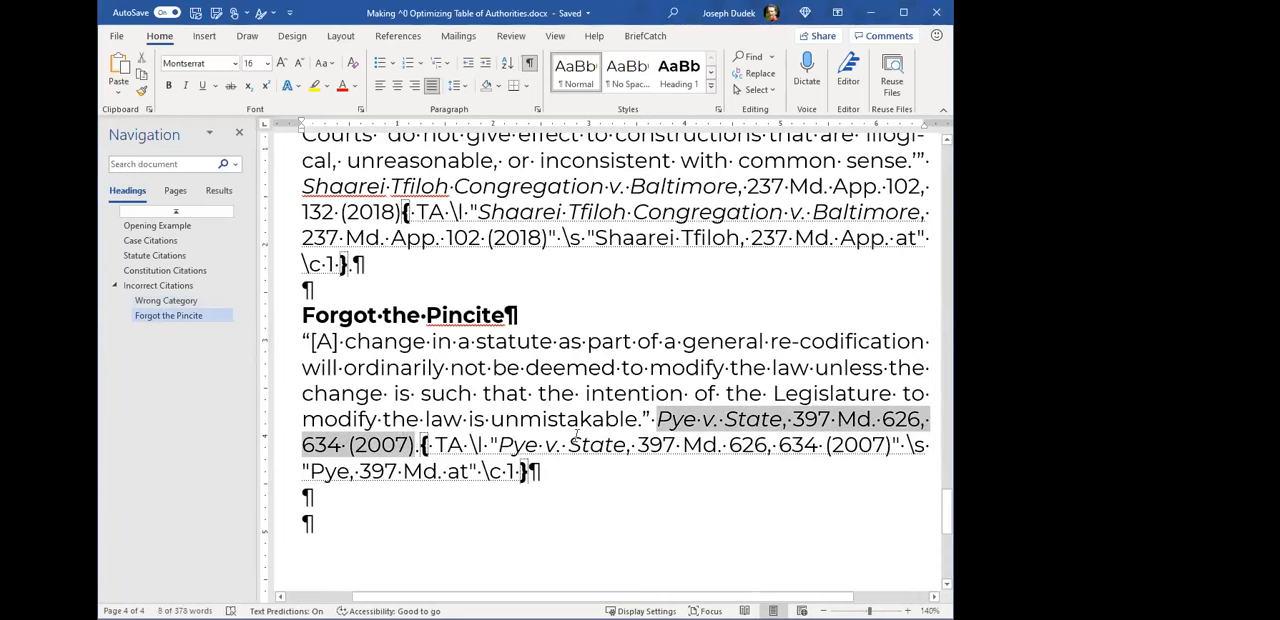
click(778, 444)
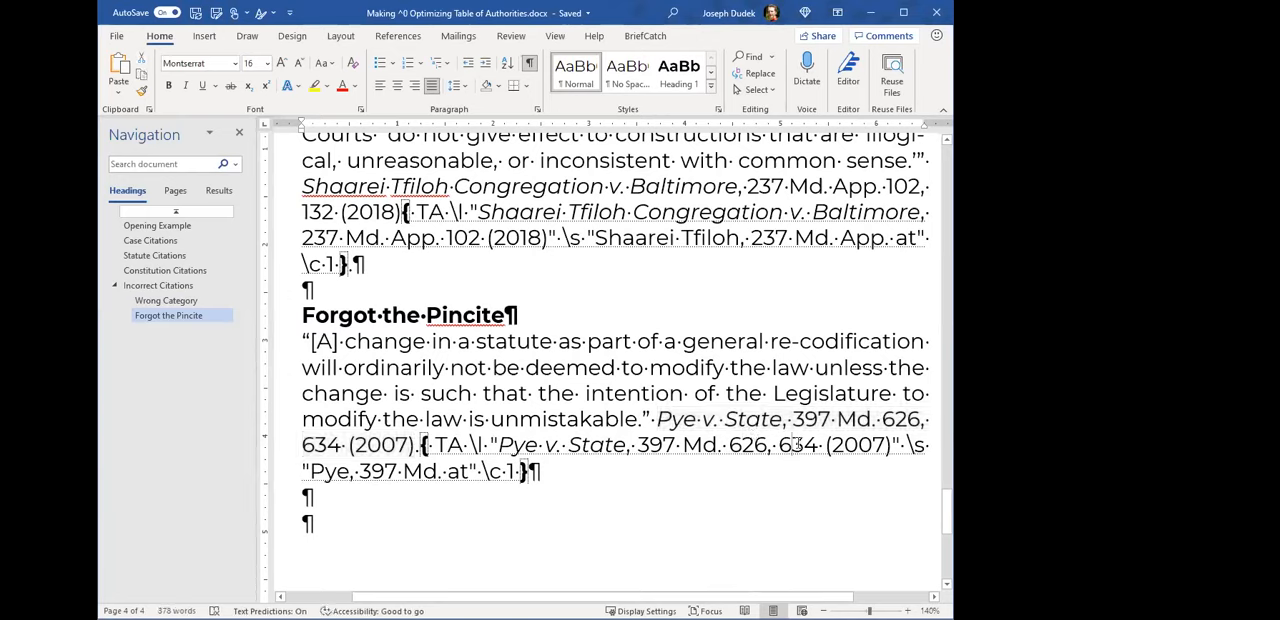
double_click(805, 445)
key(Delete)
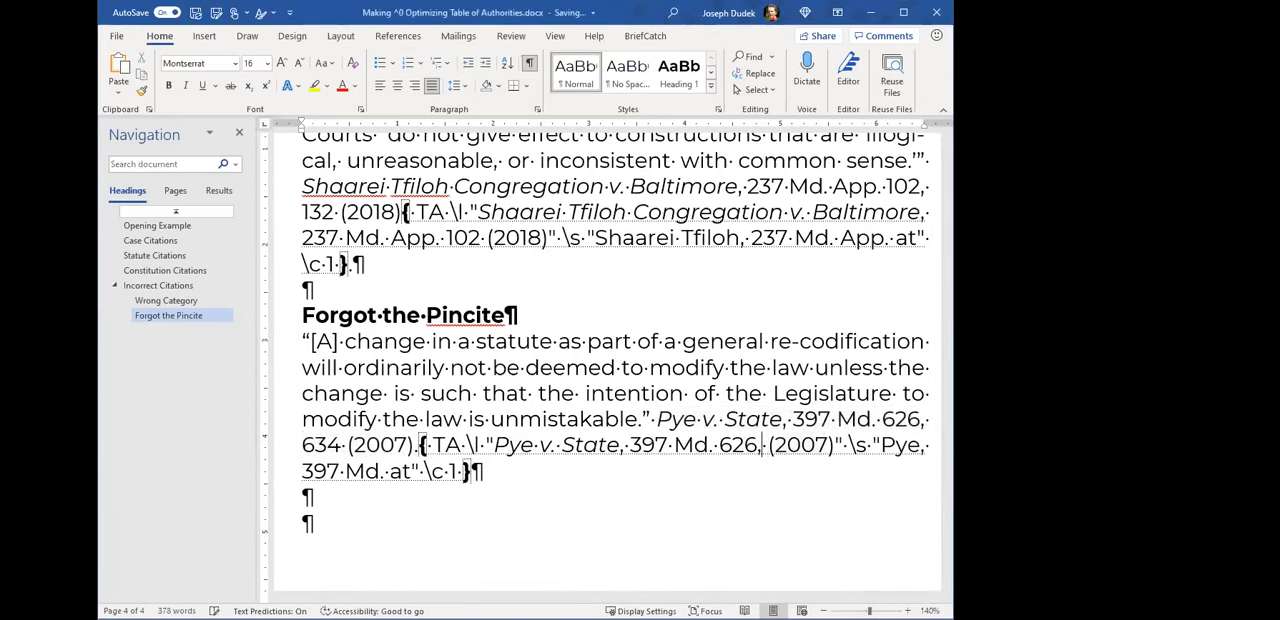
key(Left)
key(BackSpace)
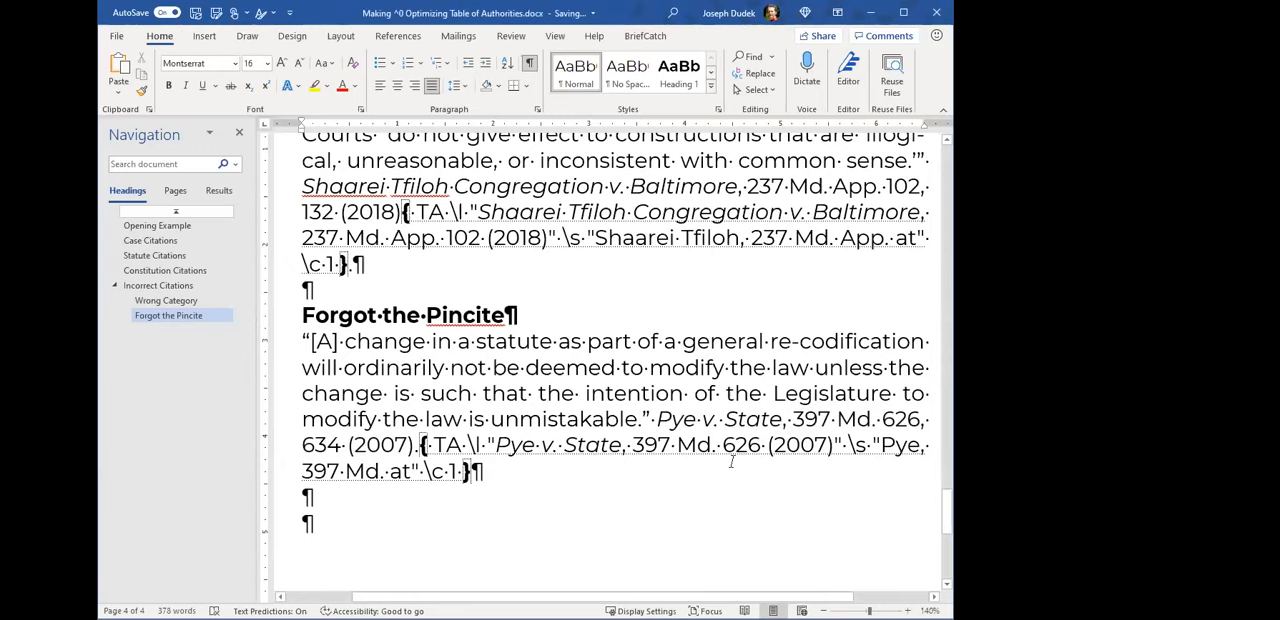
- Hide the formatting marks and update the Cases and Statutes tables to apply the corrected field codes
scroll(619, 477, up, 2)
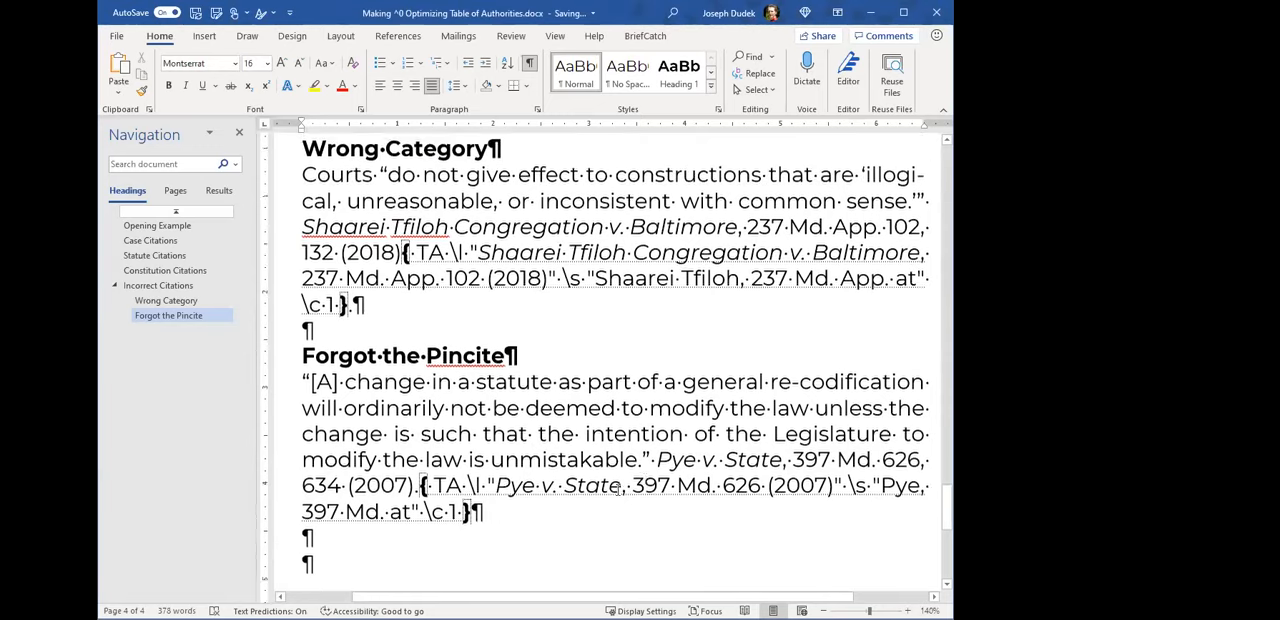
click(529, 62)
scroll(591, 434, up, 5)
scroll(651, 358, up, 10)
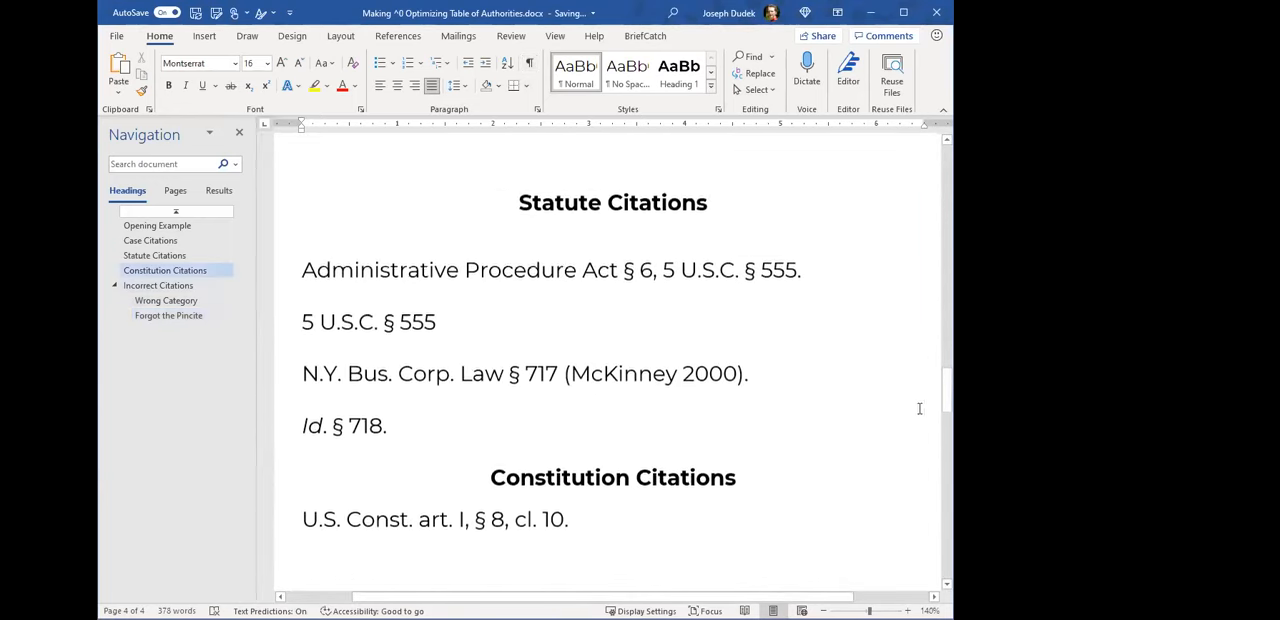
scroll(813, 326, down, 4)
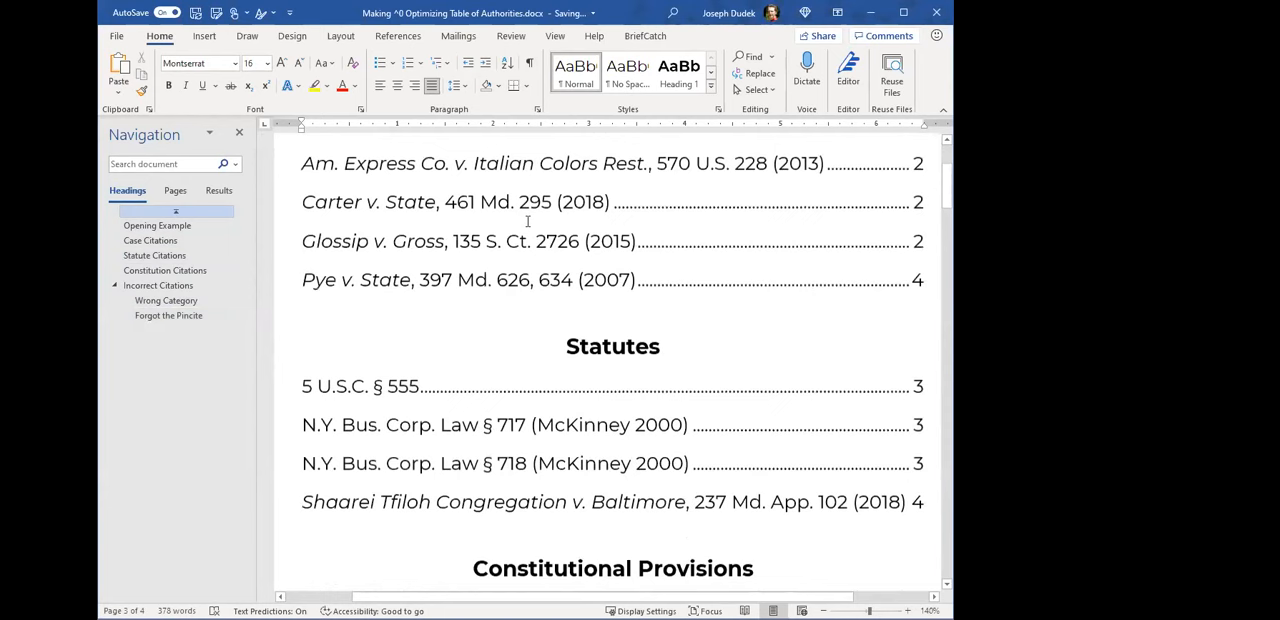
click(530, 227)
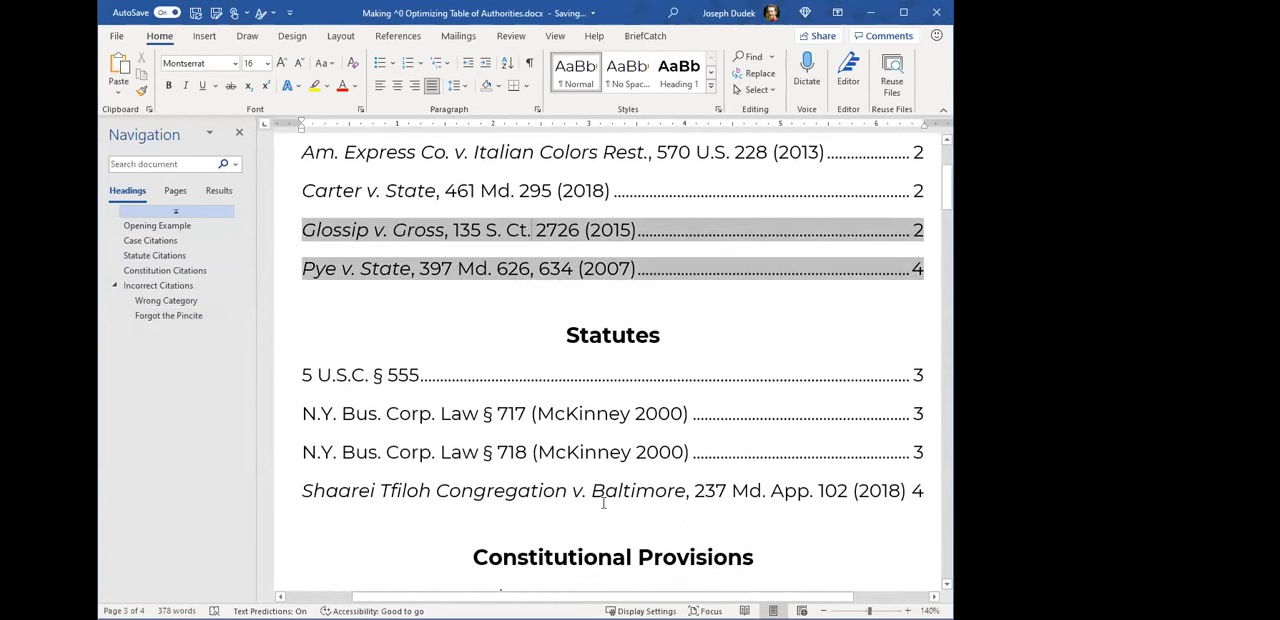
key(F9)
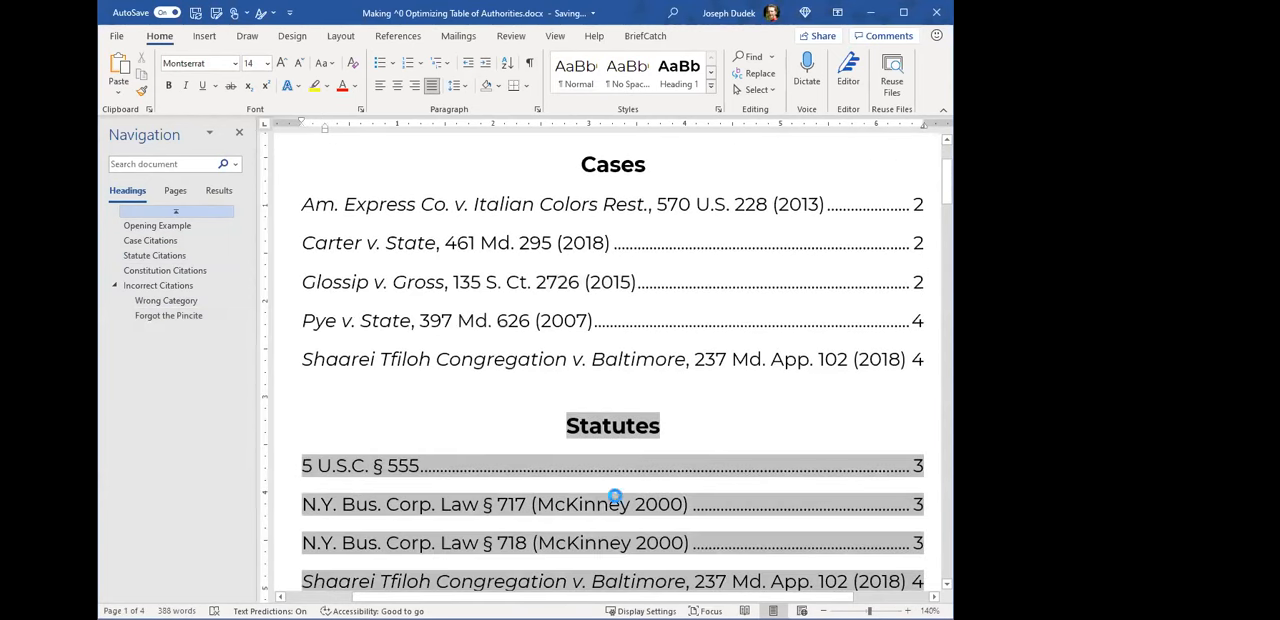
key(F9)
scroll(367, 374, down, 2)
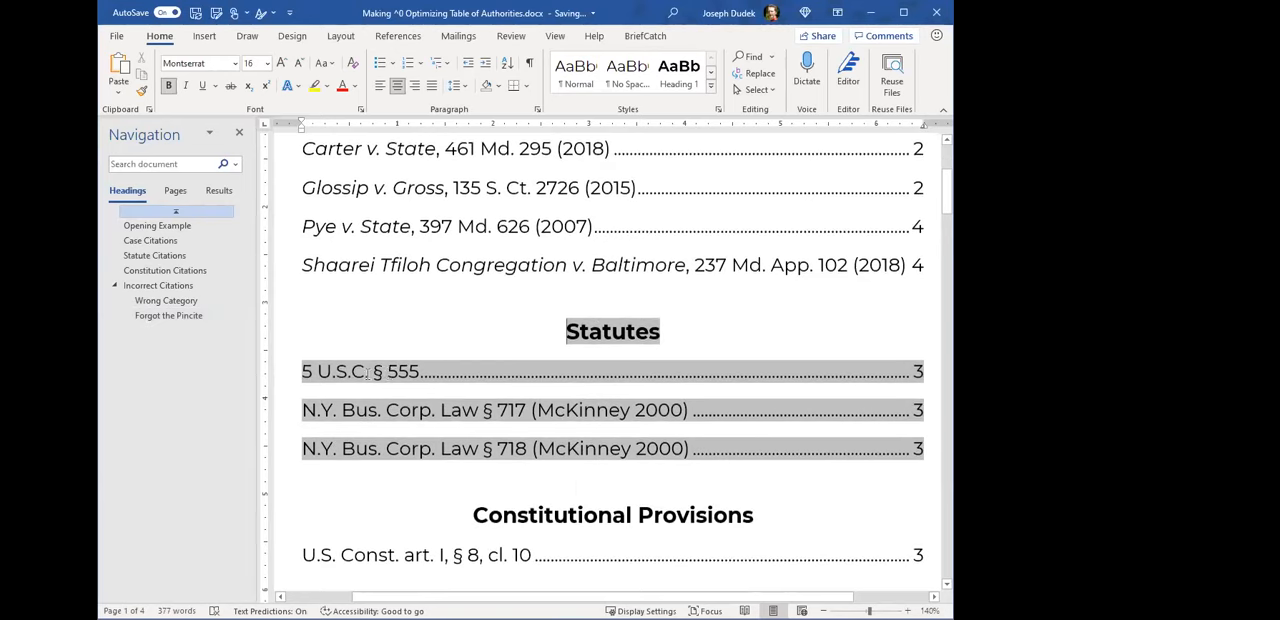
- Check the updated tables for the Shaarei Tfiloh case's category and the pincite in the Pye v. State entry
scroll(458, 388, up, 4)
scroll(510, 420, down, 1)
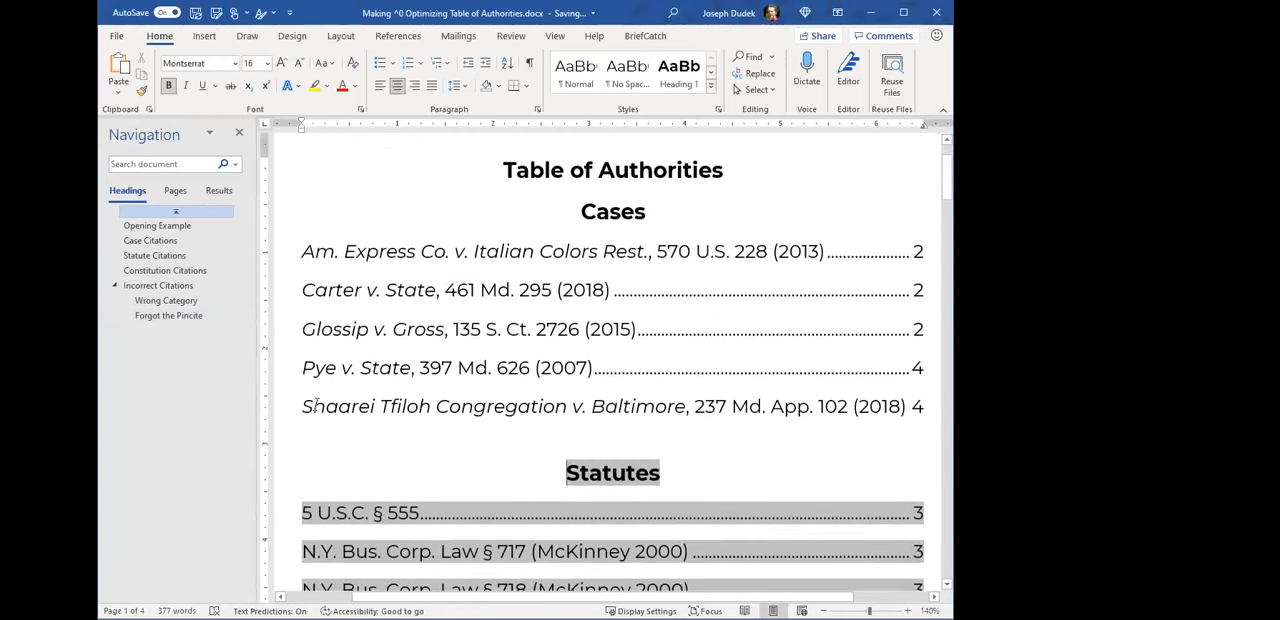
click(499, 400)
drag(722, 406, 904, 404)
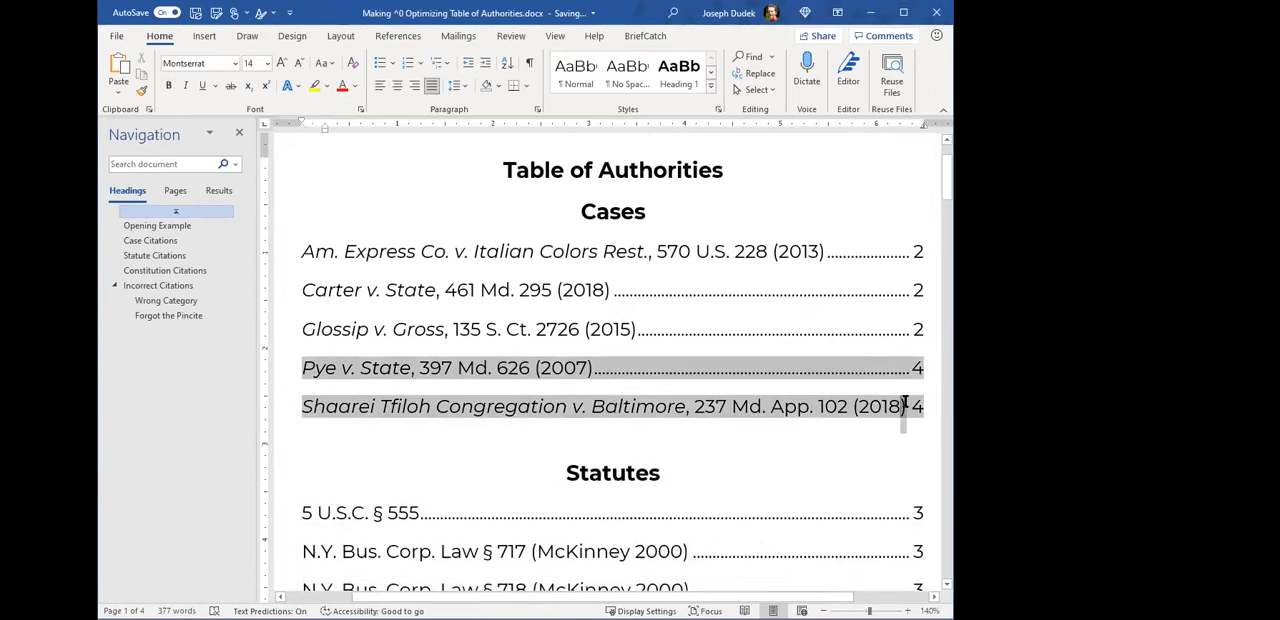
scroll(697, 375, down, 3)
click(683, 430)
scroll(541, 250, up, 1)
click(516, 272)
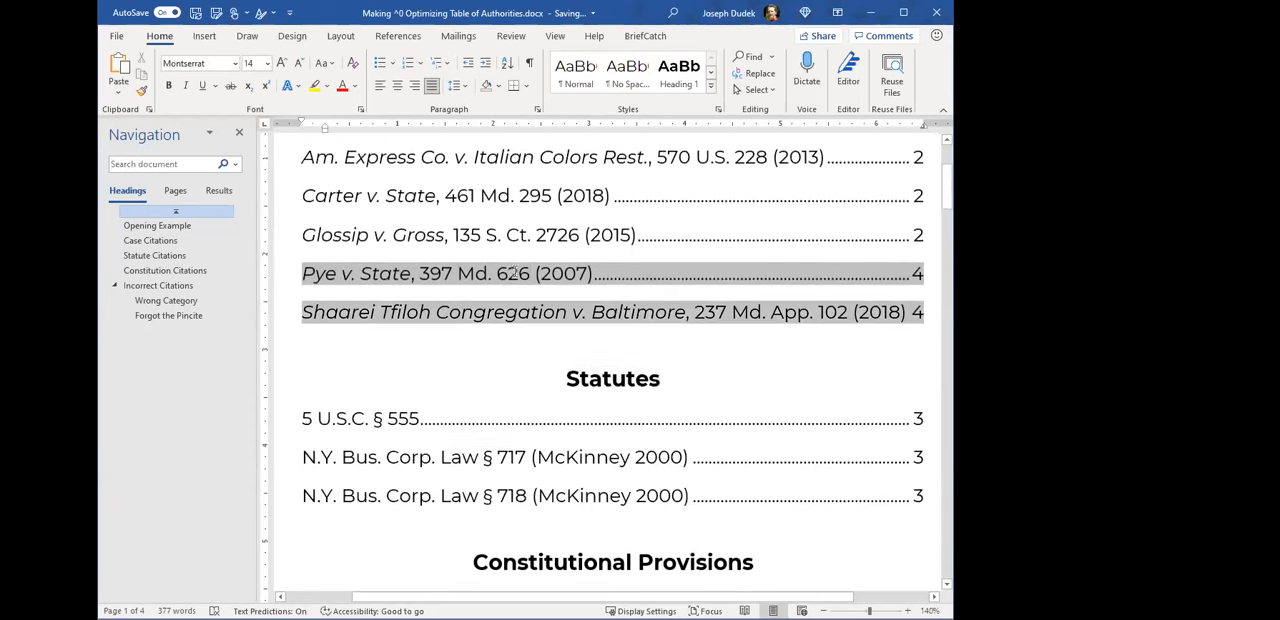
drag(497, 274, 538, 276)
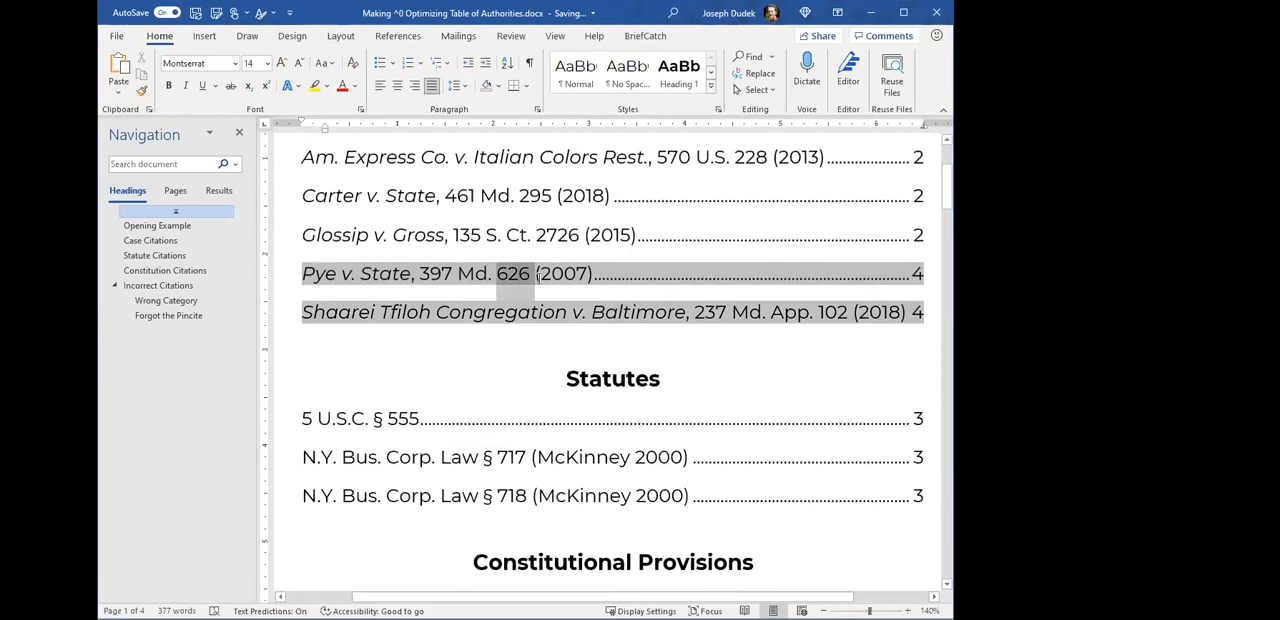
scroll(541, 468, down, 6)
scroll(546, 461, up, 3)
scroll(538, 463, down, 1)
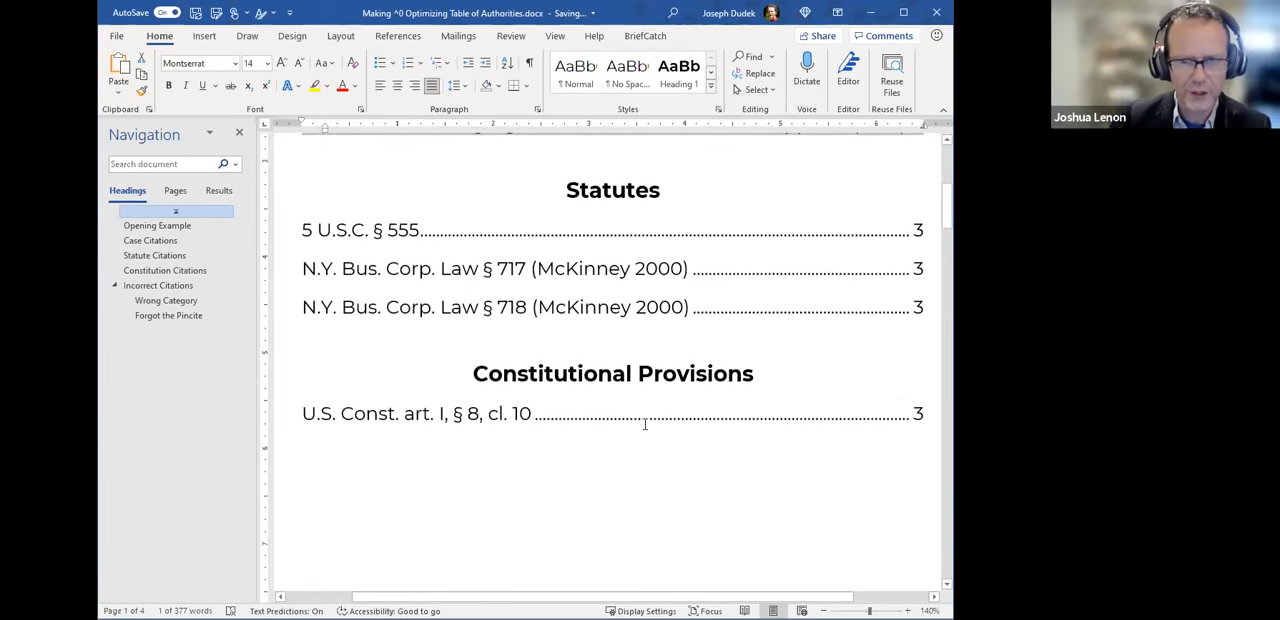
scroll(645, 405, up, 5)
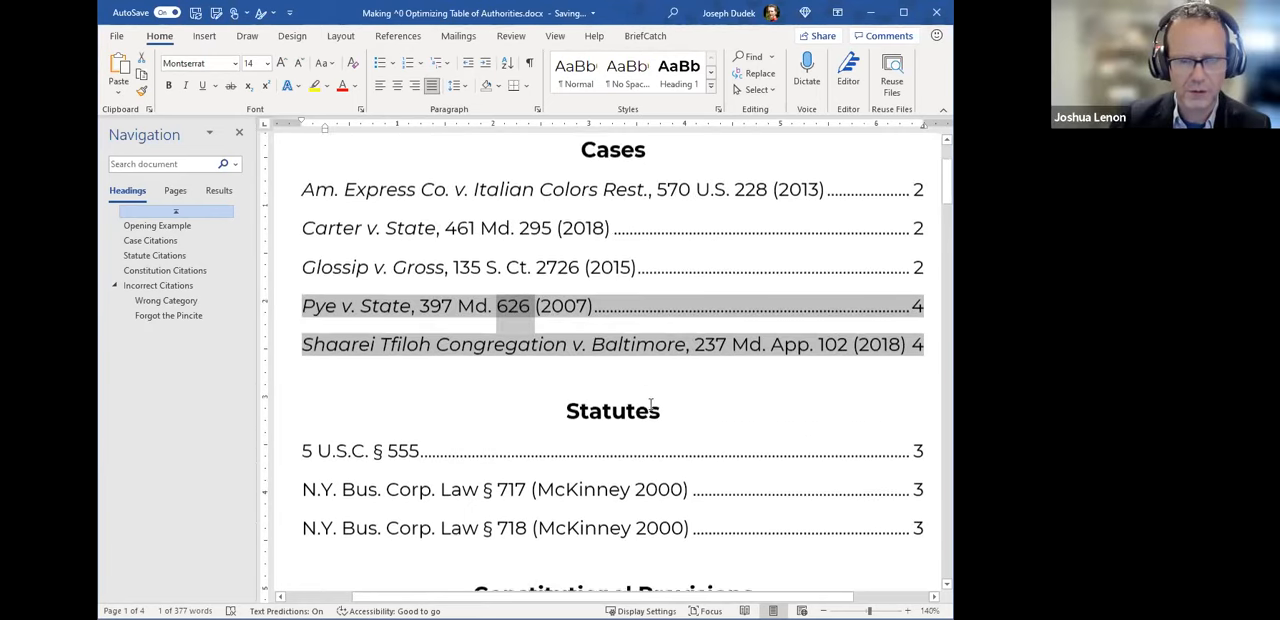
shift+click(586, 390)
scroll(550, 434, down, 1)
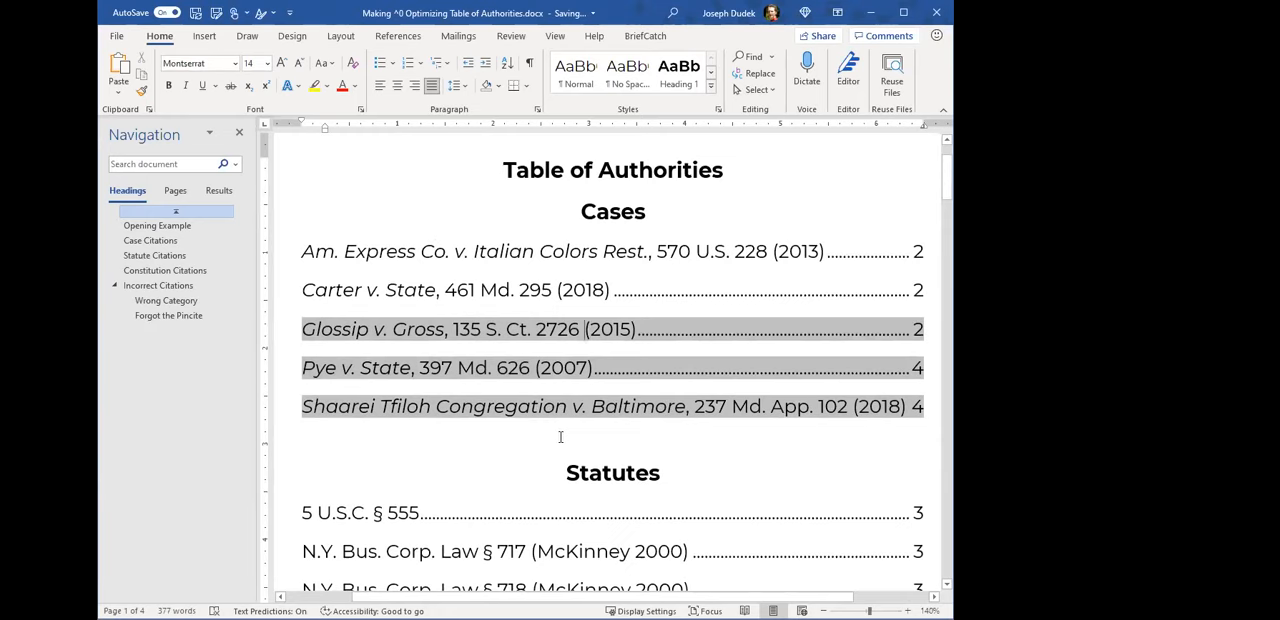
- Examine how the long Shaarei Tfiloh Congregation v. Baltimore entry fits on its line in the Cases table
scroll(560, 436, down, 1)
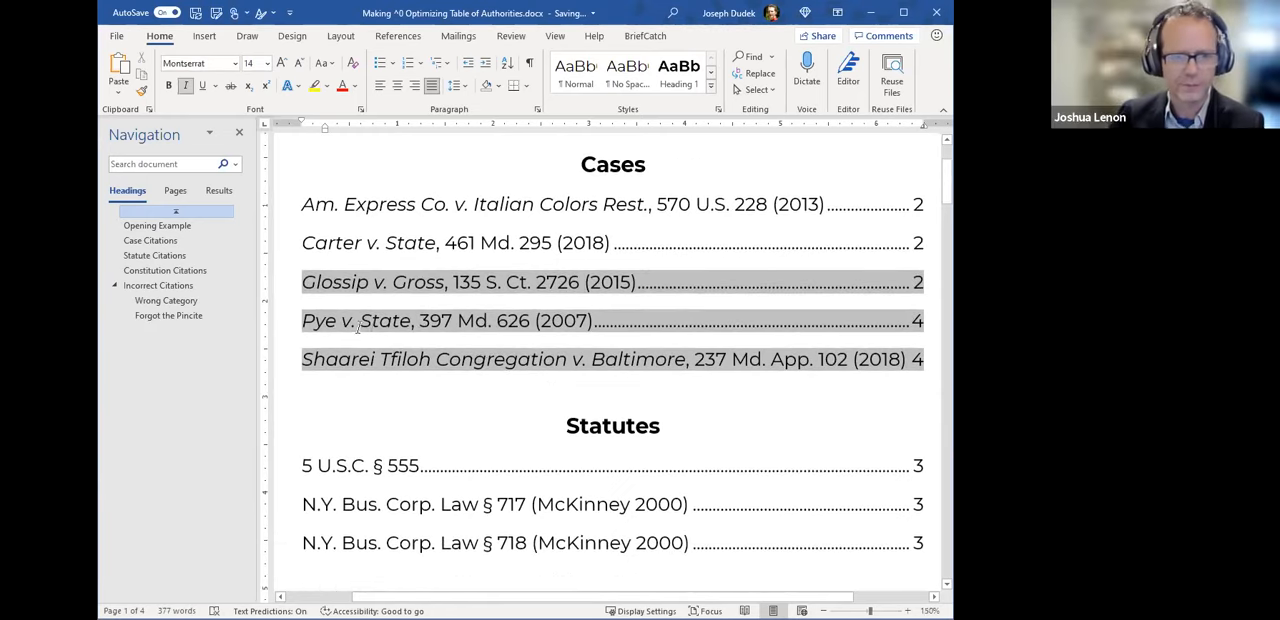
scroll(358, 328, up, 4)
click(414, 440)
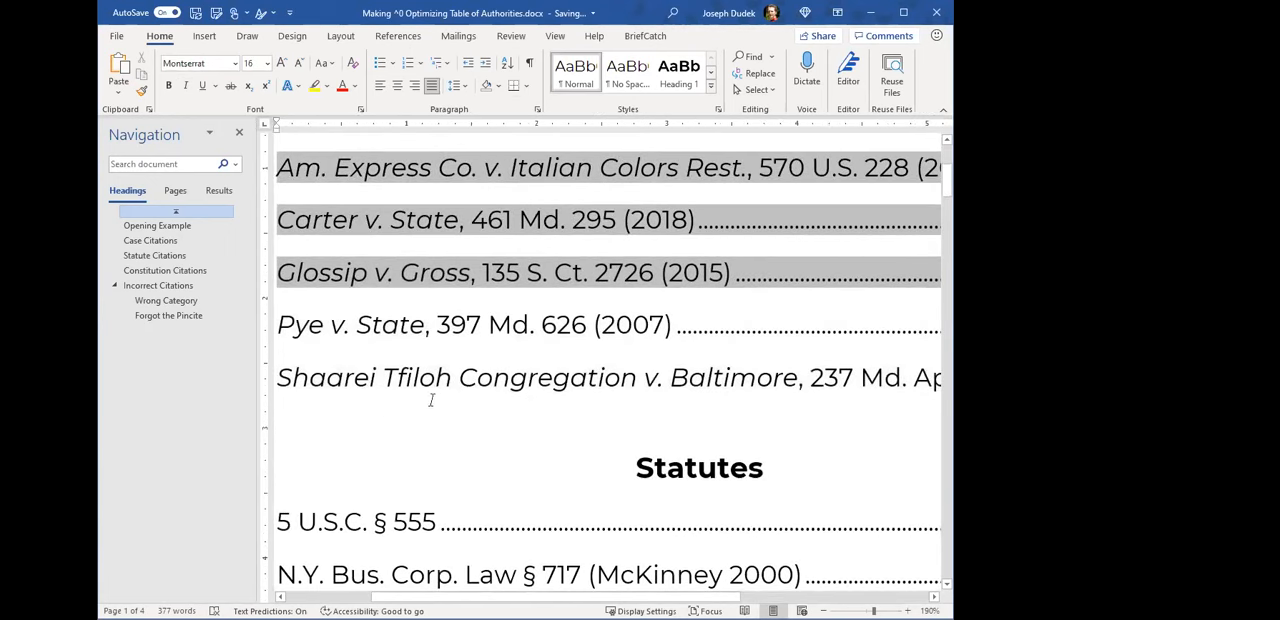
scroll(410, 340, down, 4)
scroll(407, 344, down, 1)
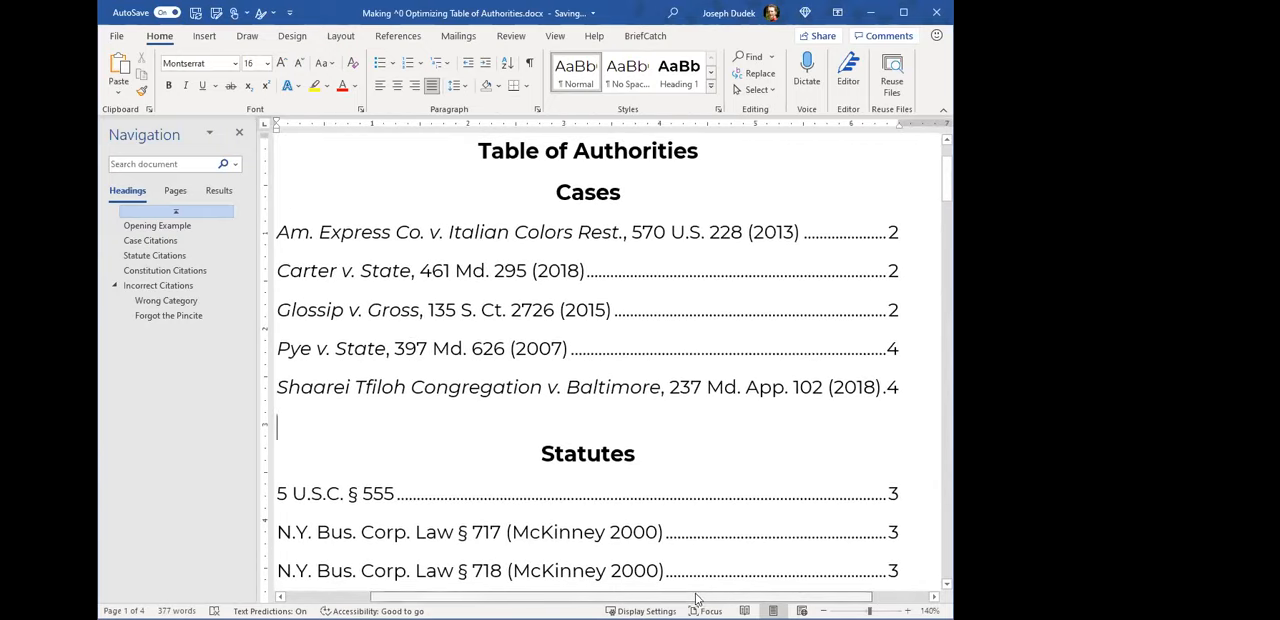
drag(697, 598, 683, 598)
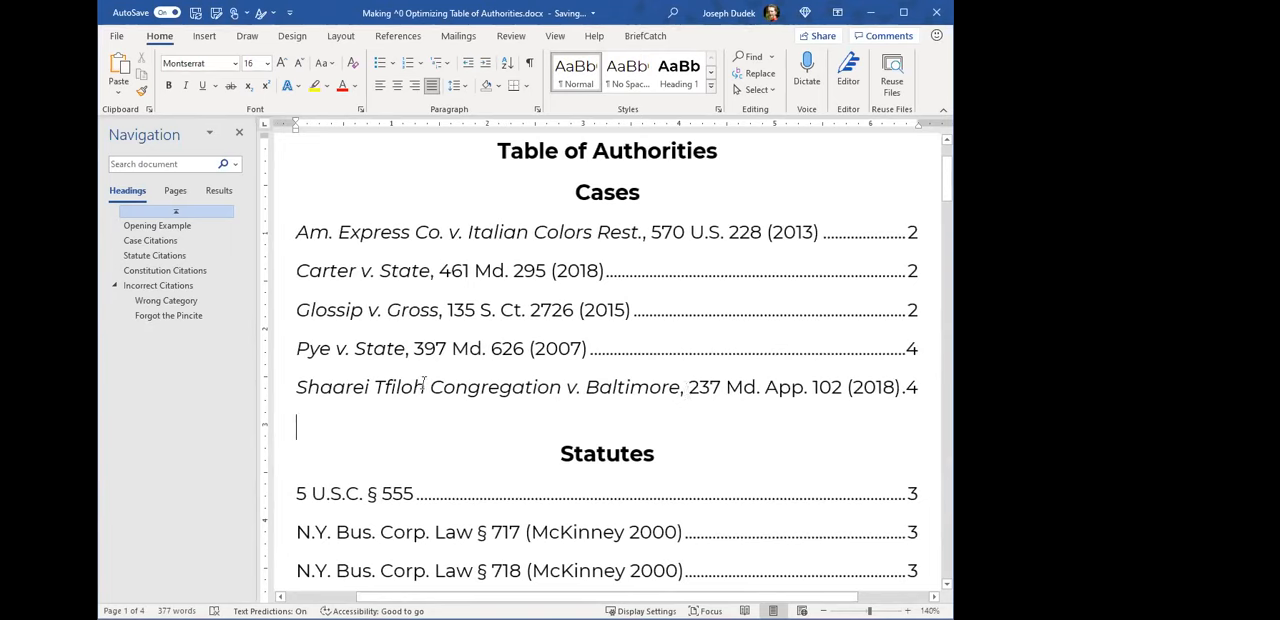
click(298, 386)
key(ctrl+shift+Right)
key(ctrl+shift+Right)
key(ctrl+shift+Right)
click(346, 393)
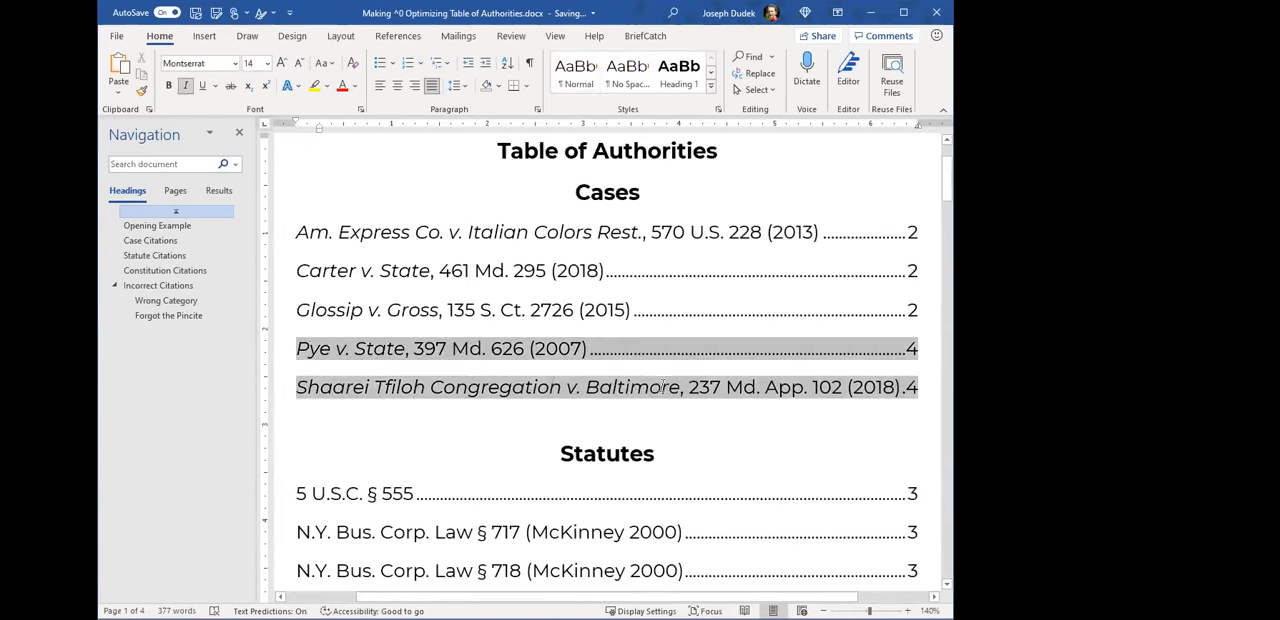
double_click(662, 386)
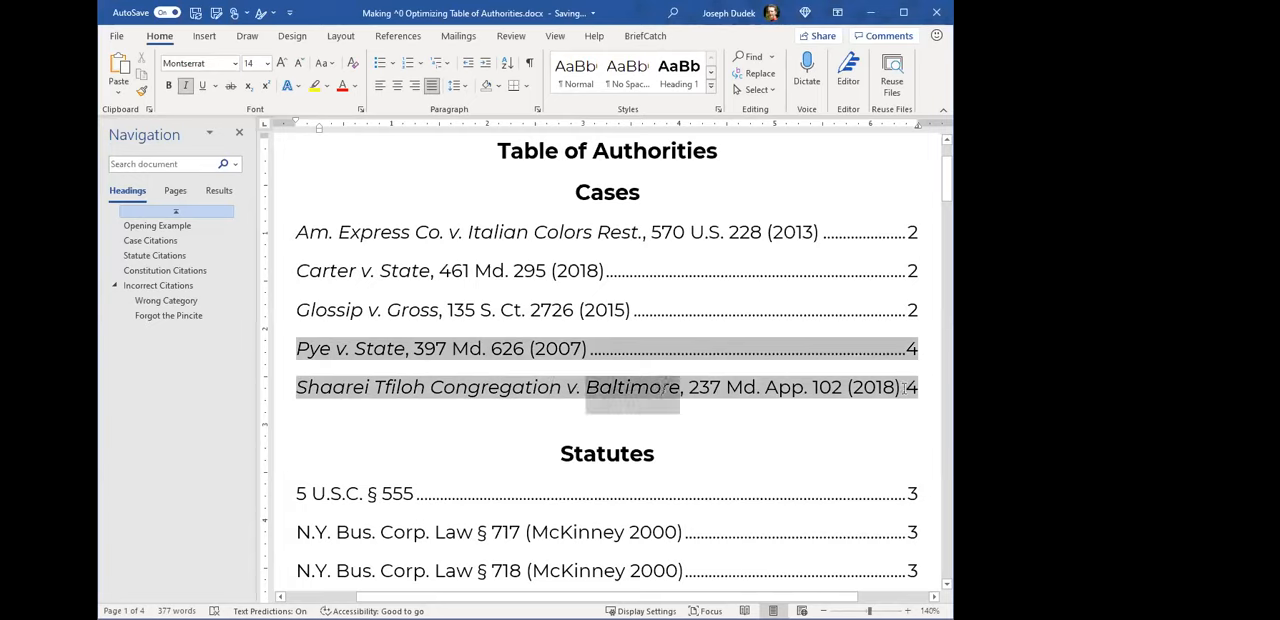
click(903, 388)
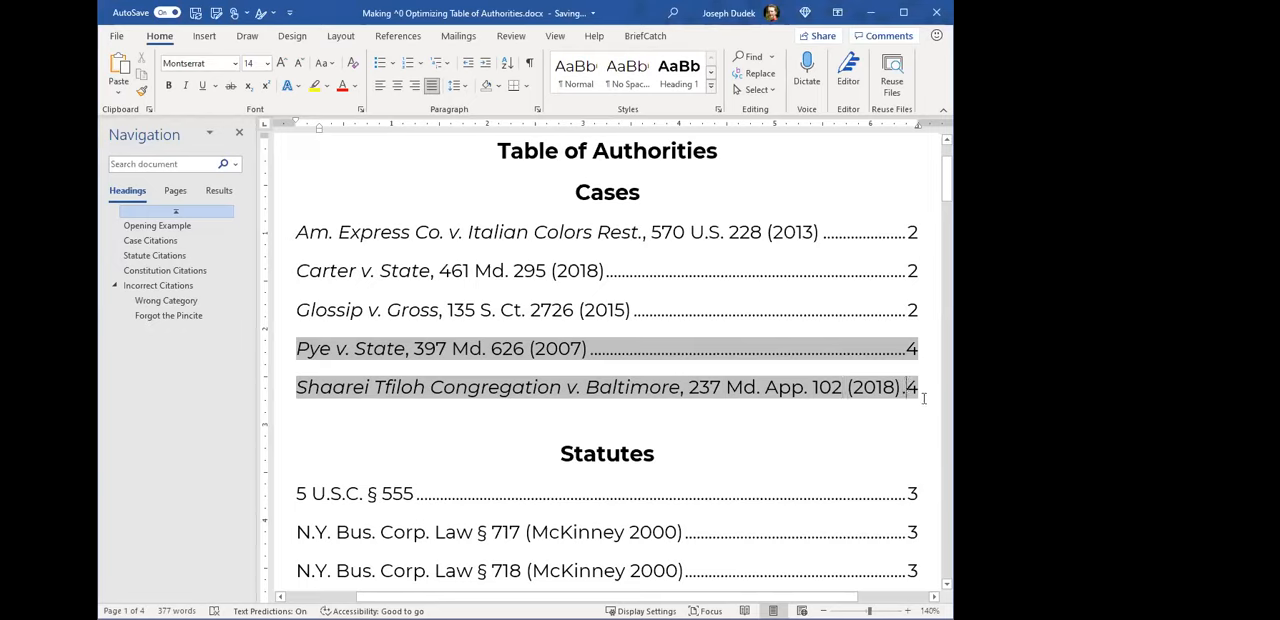
click(756, 388)
click(692, 389)
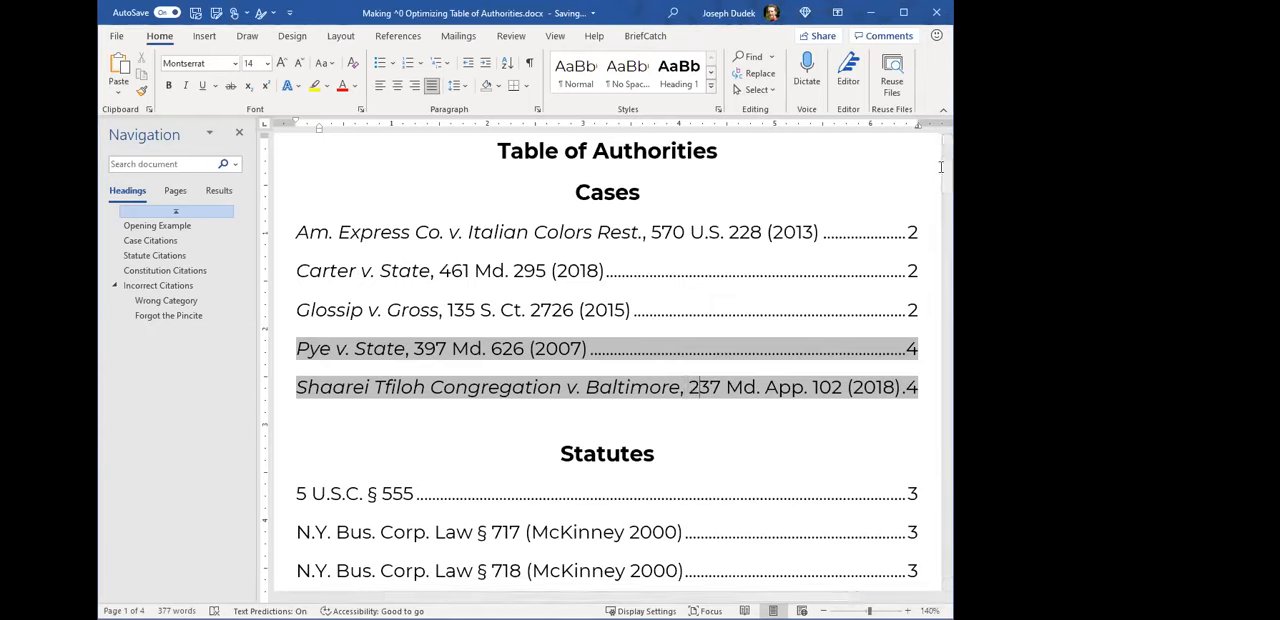
- Replace the space after "Baltimore," in the Shaarei Tfiloh TA field code with a manual line break, with formatting marks shown only for the edit
drag(947, 184, 947, 505)
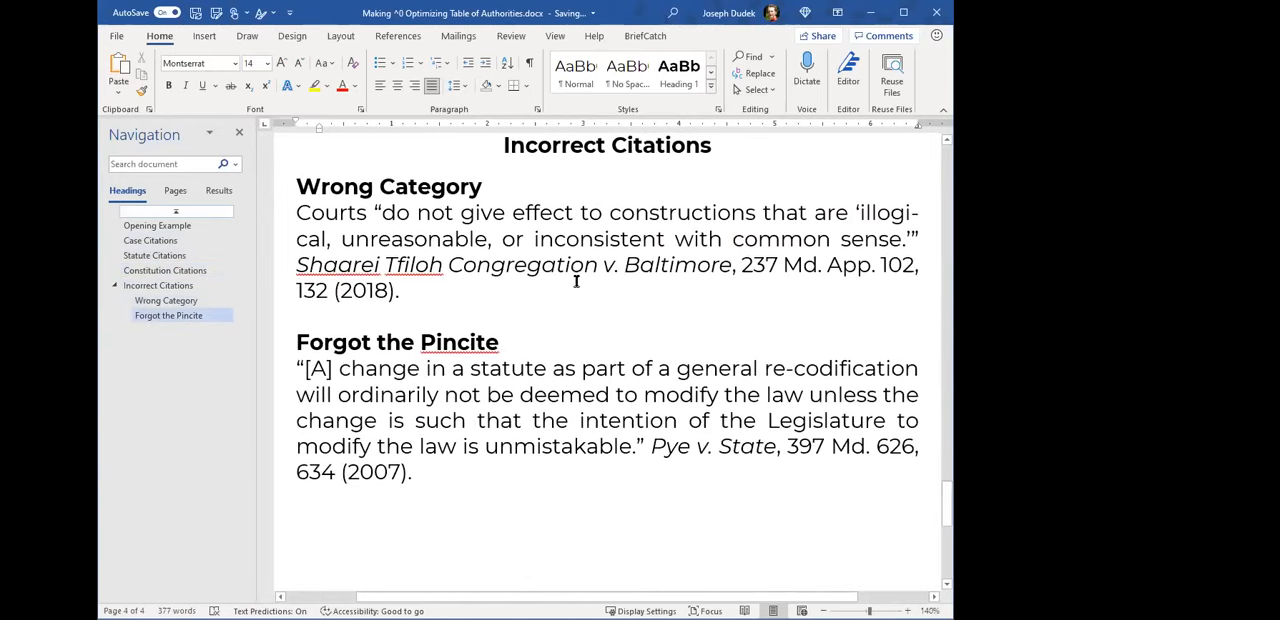
click(660, 277)
key(ctrl+shift+8)
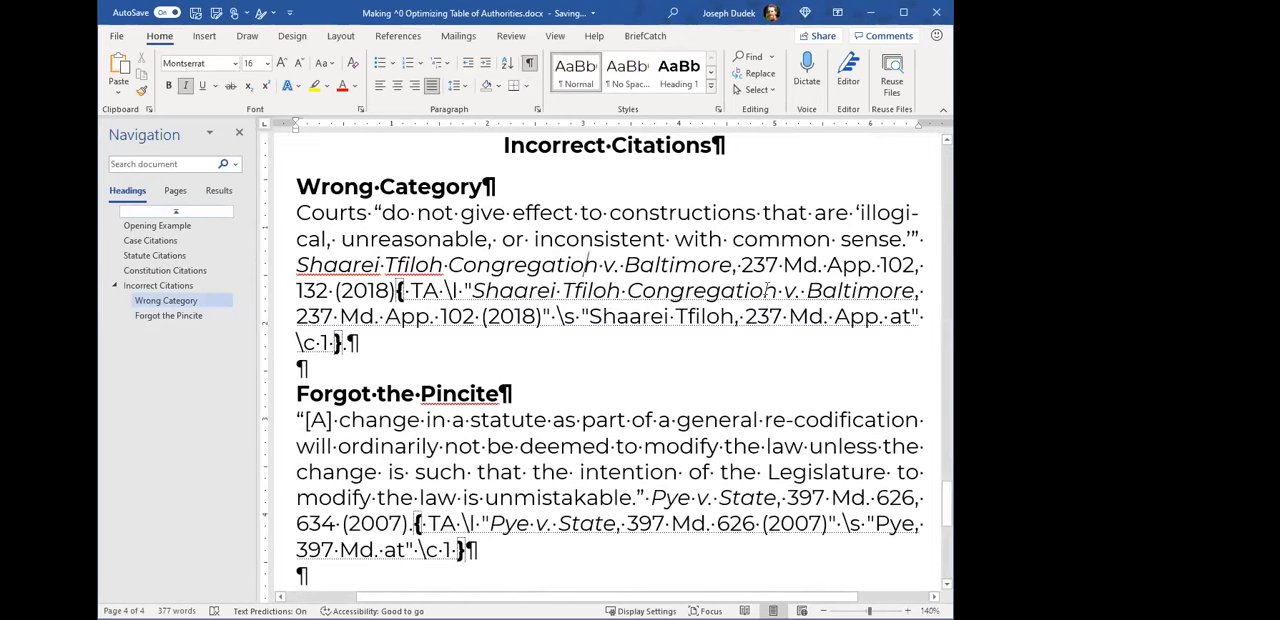
drag(469, 290, 669, 289)
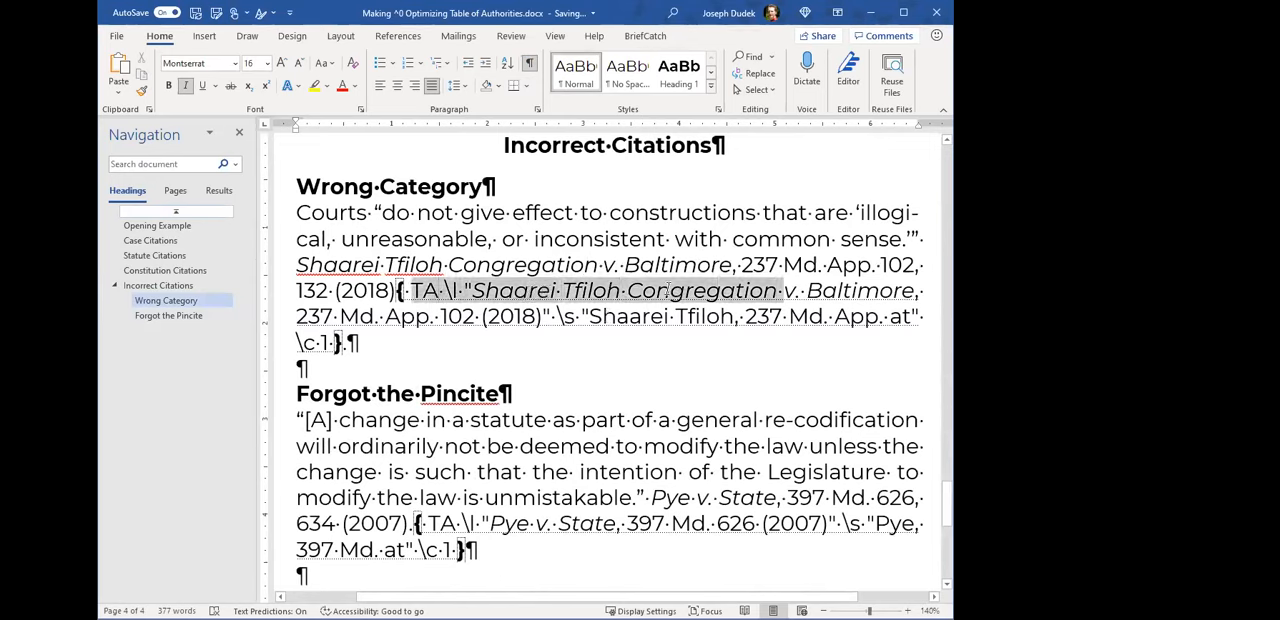
click(658, 290)
drag(919, 294, 925, 294)
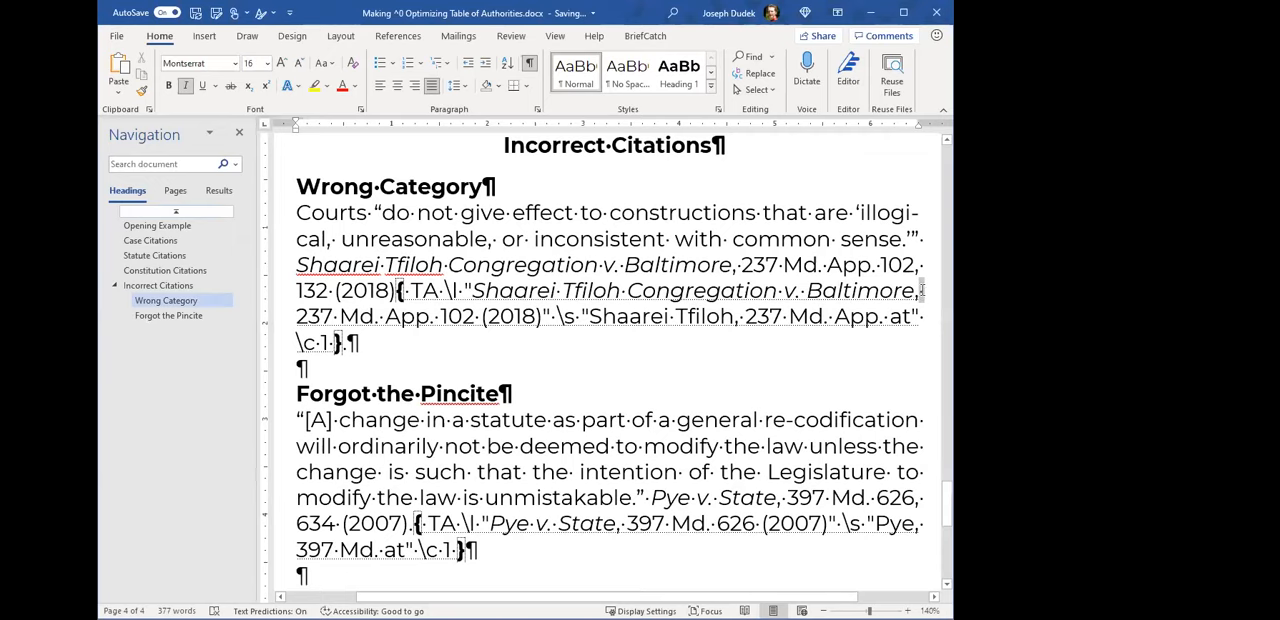
key(shift+Return)
drag(926, 289, 929, 292)
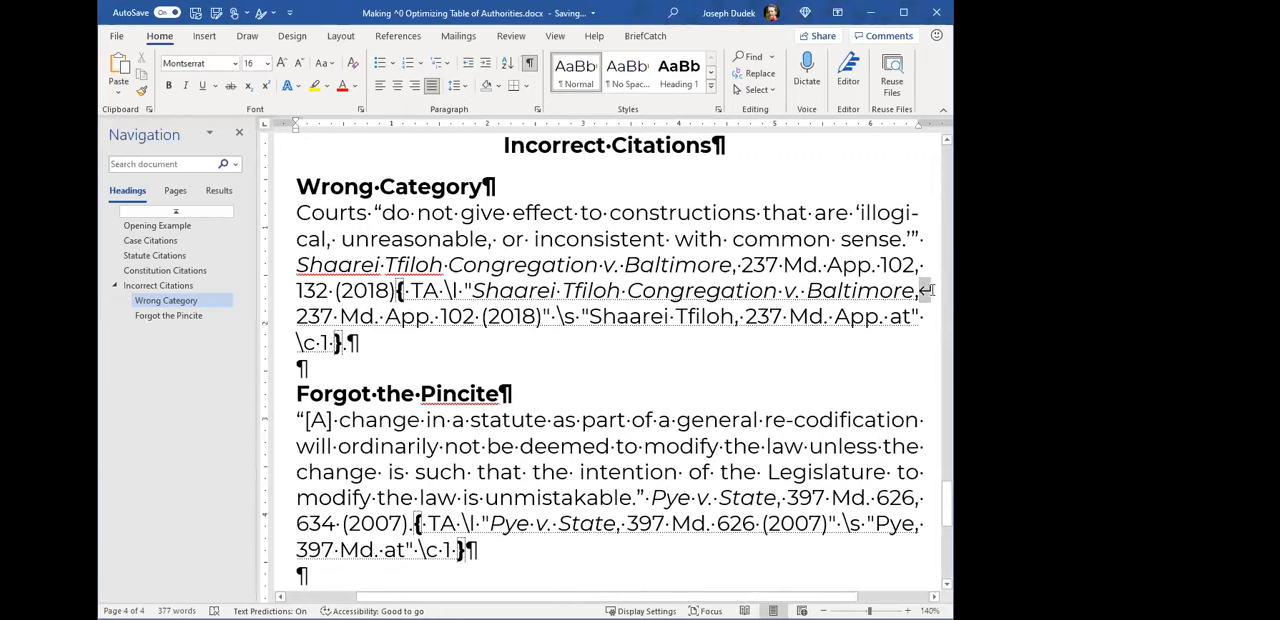
key(ctrl+shift+8)
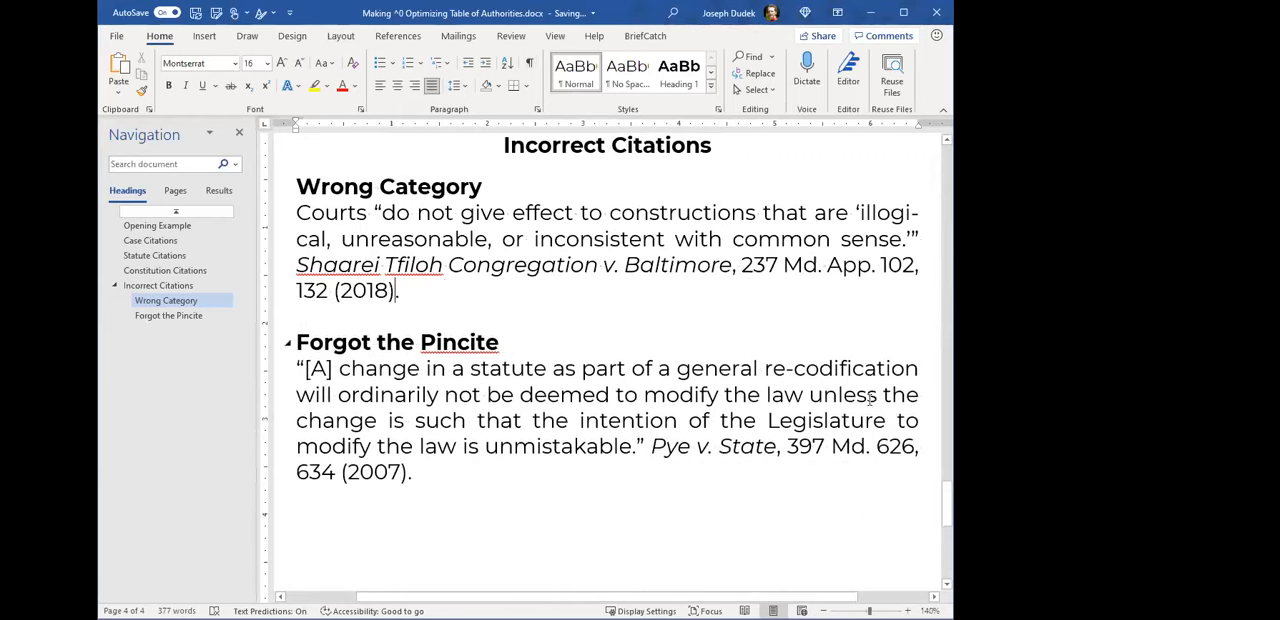
- Update the Cases table to apply the line break added to the Shaarei Tfiloh TA field code
drag(943, 510, 929, 163)
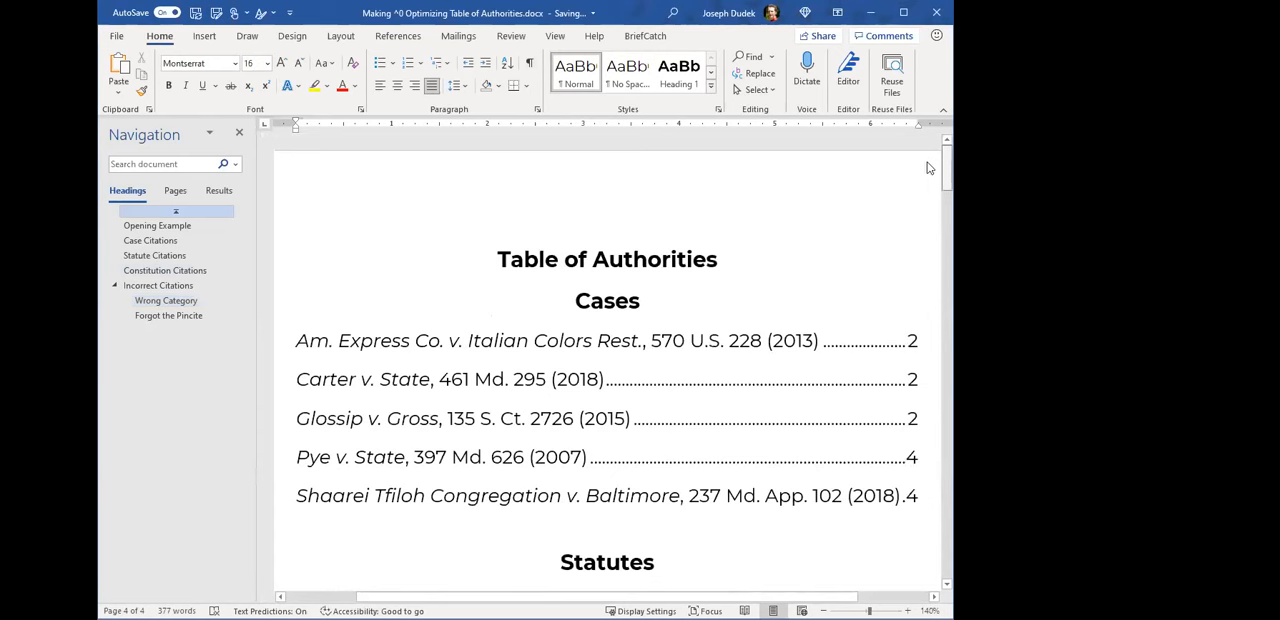
scroll(623, 352, down, 1)
click(590, 343)
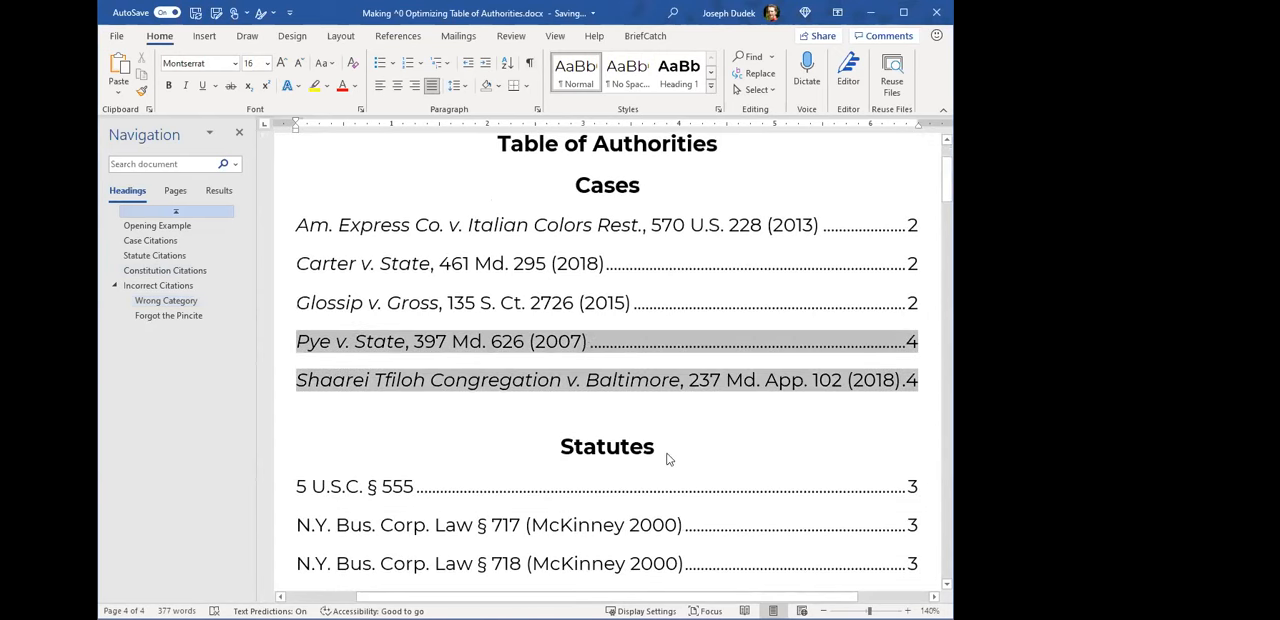
click(704, 396)
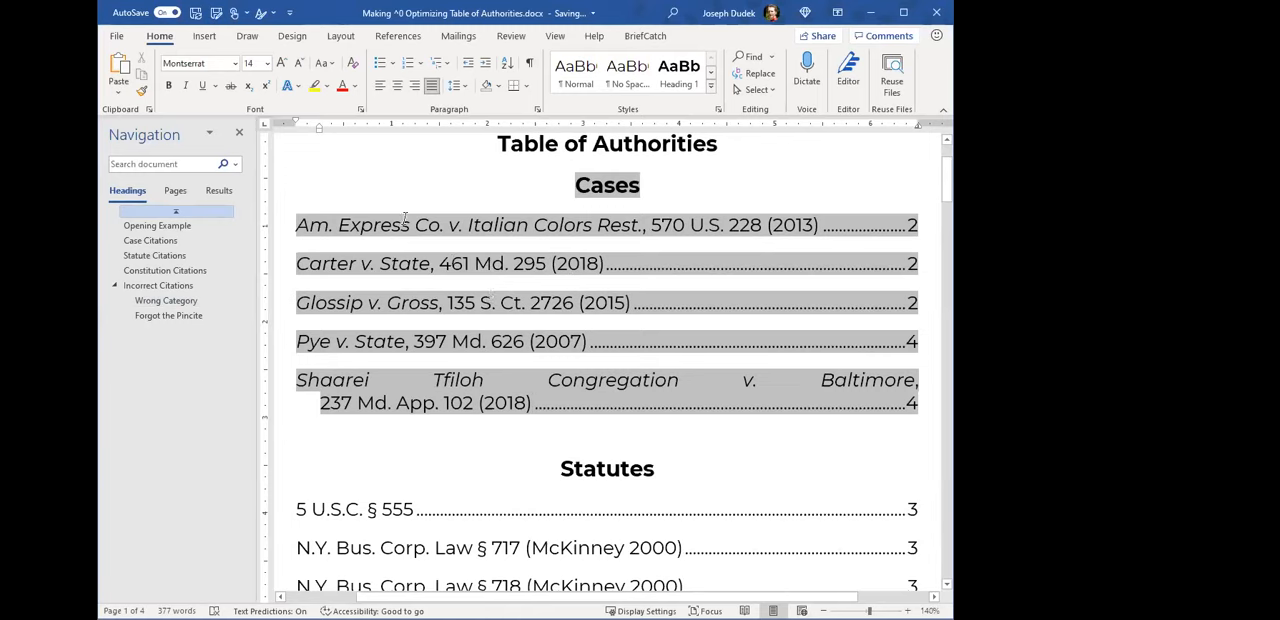
- Edit the Cases table field, set the Table of Authorities style to left alignment, and replace the existing table
double_click(451, 226)
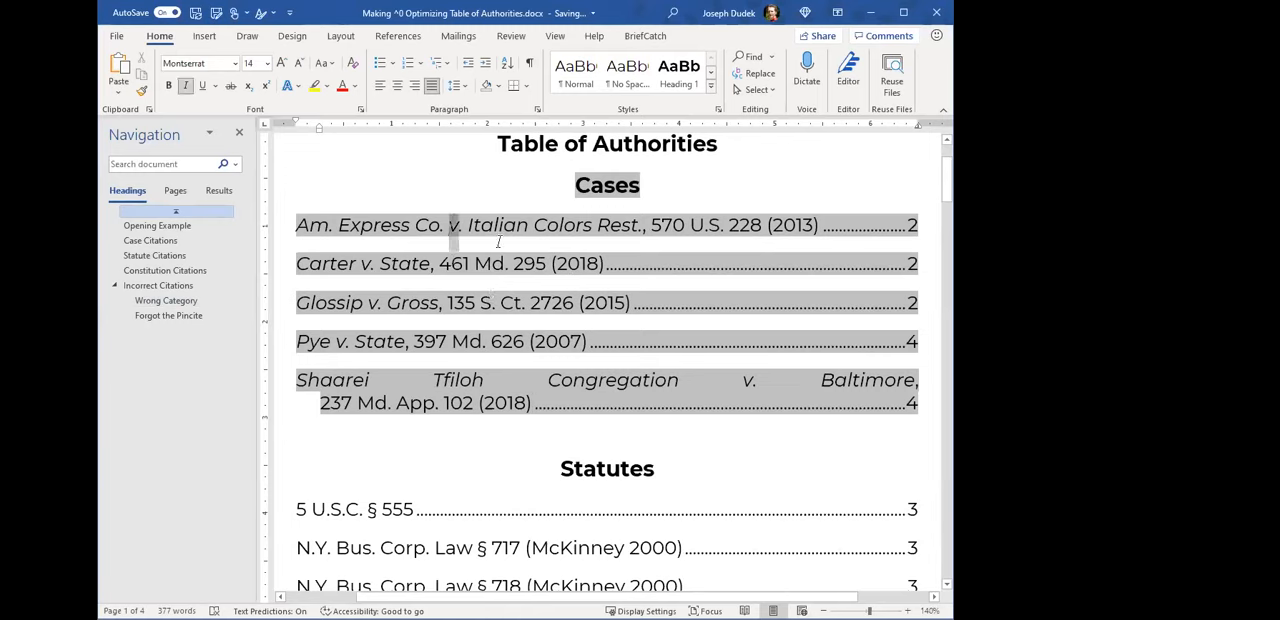
right_click(565, 264)
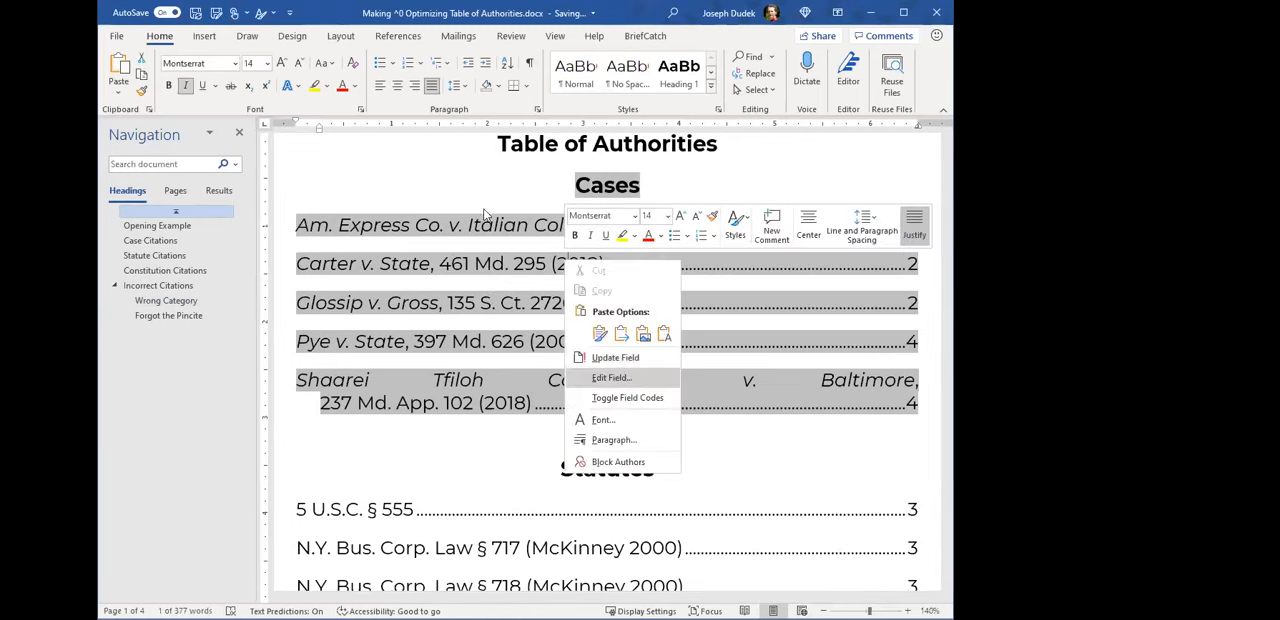
key(Return)
click(823, 459)
click(480, 273)
click(638, 383)
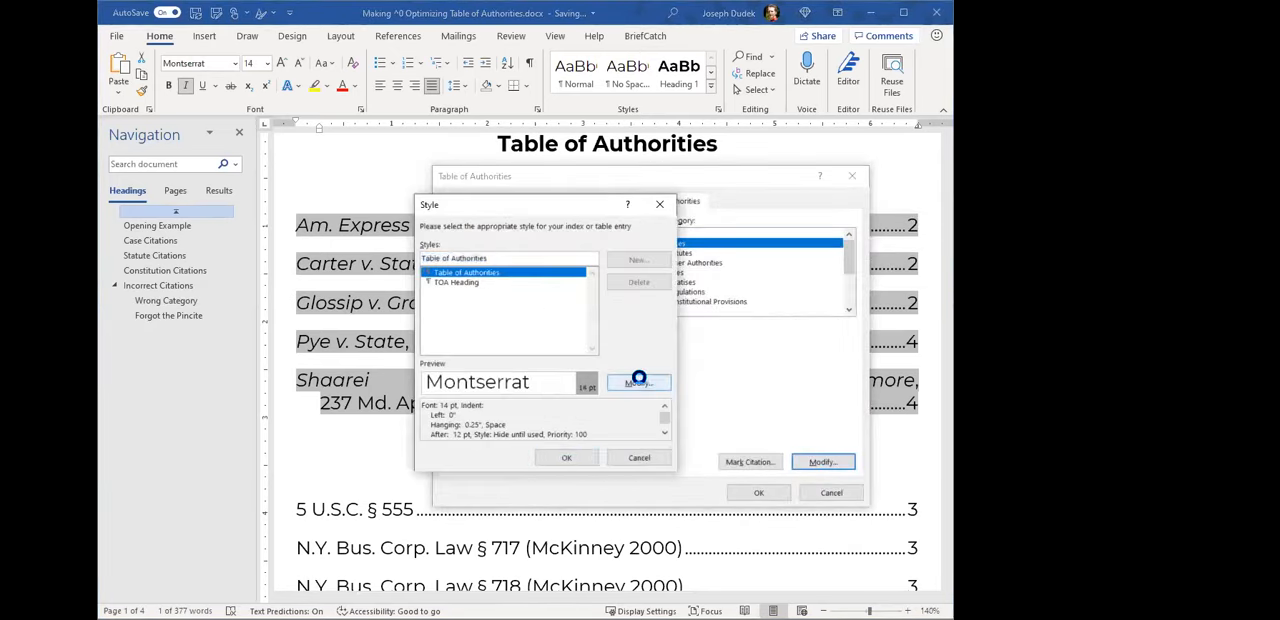
click(457, 278)
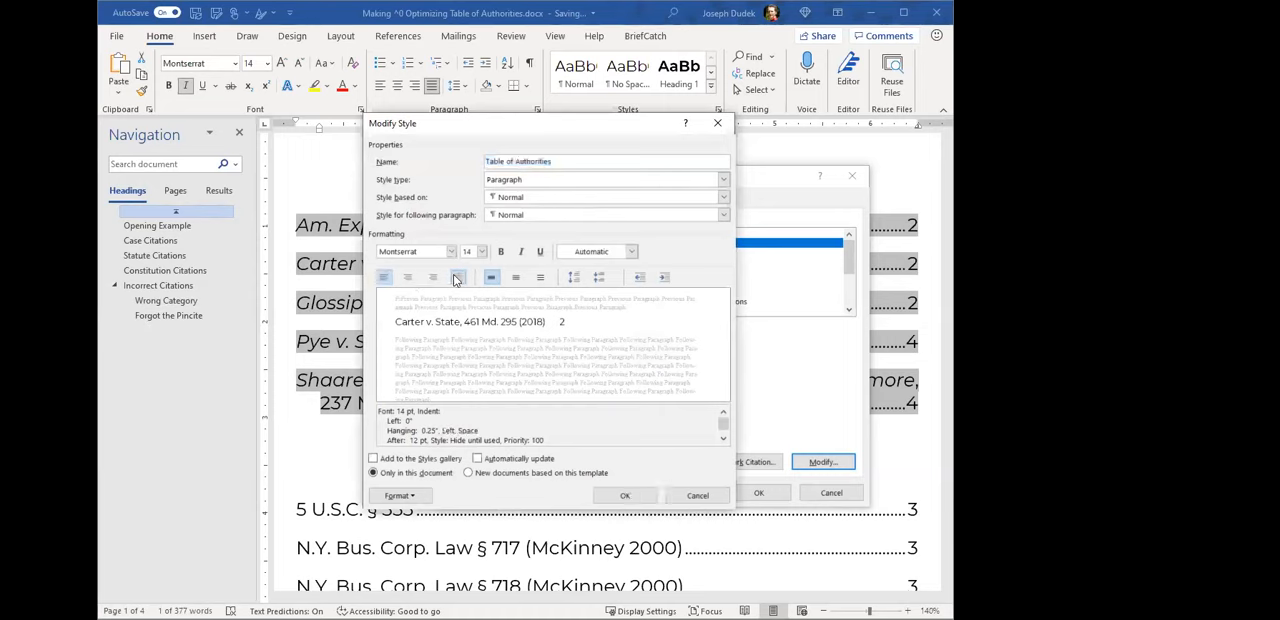
click(630, 495)
click(568, 458)
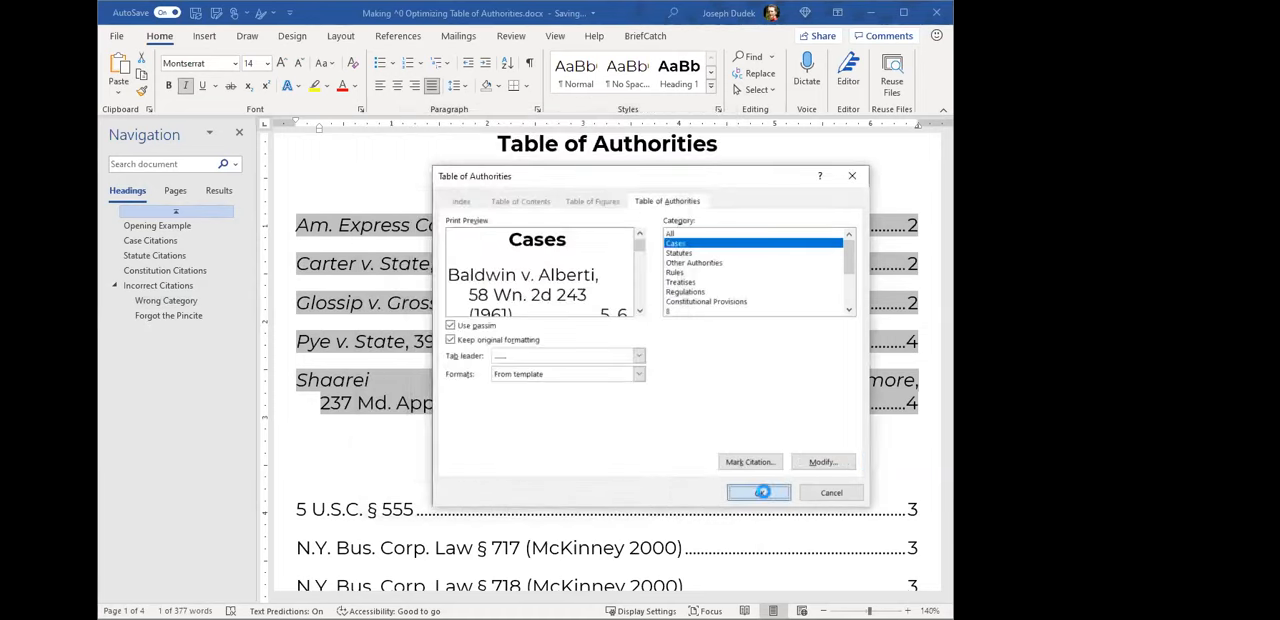
key(Return)
click(326, 330)
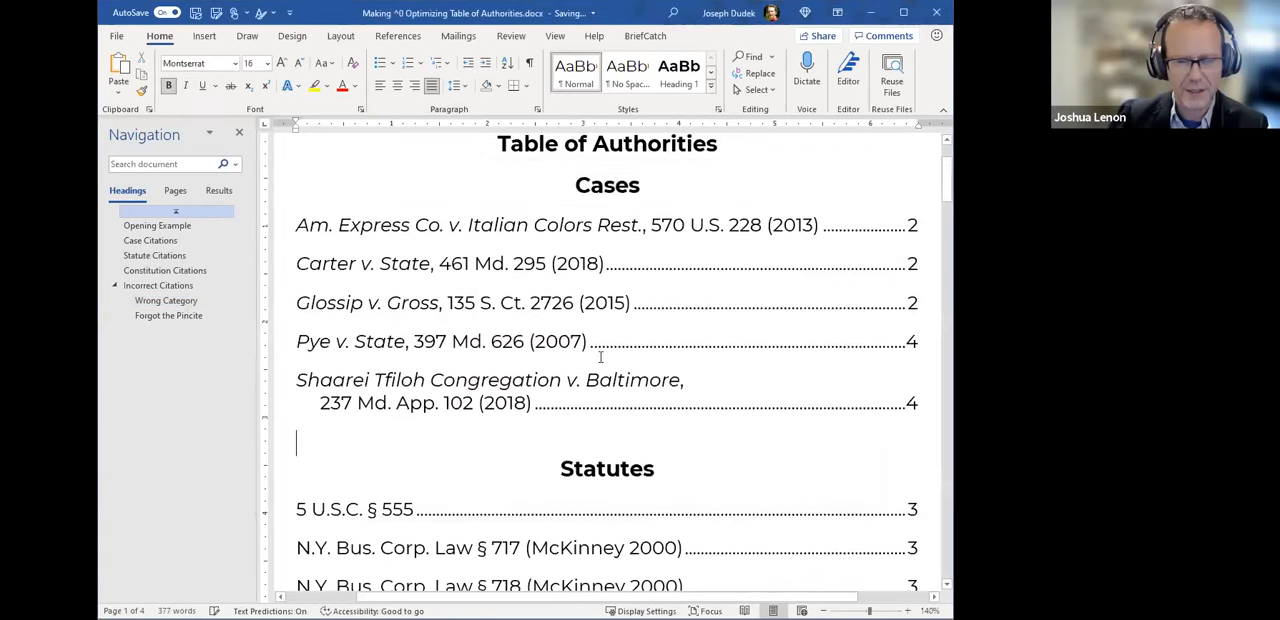
- Examine how the two-line Shaarei Tfiloh Congregation v. Baltimore entry is aligned and spaced in the Cases table
click(500, 437)
scroll(543, 434, down, 1)
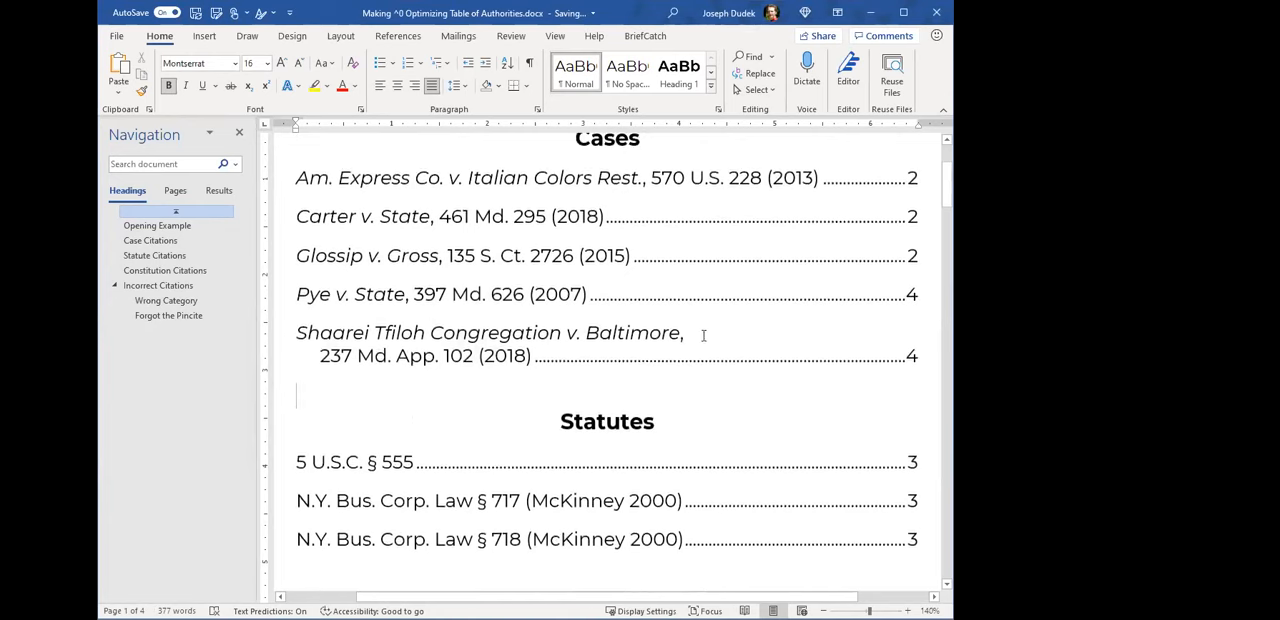
triple_click(686, 333)
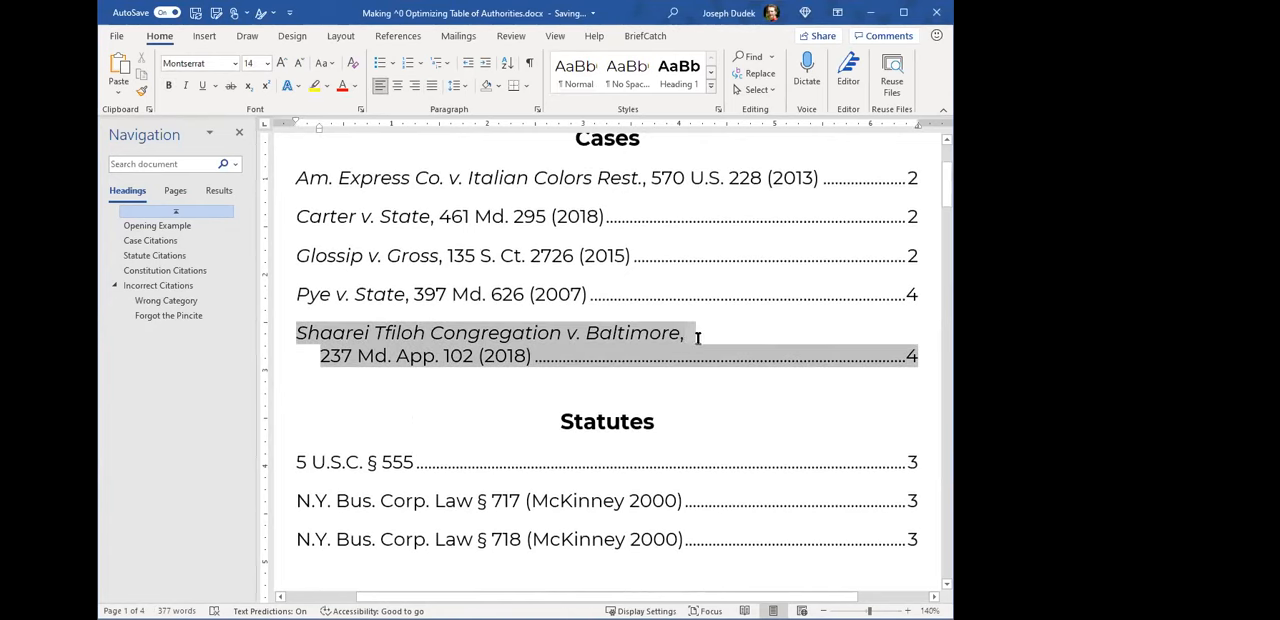
drag(442, 407, 389, 369)
click(404, 394)
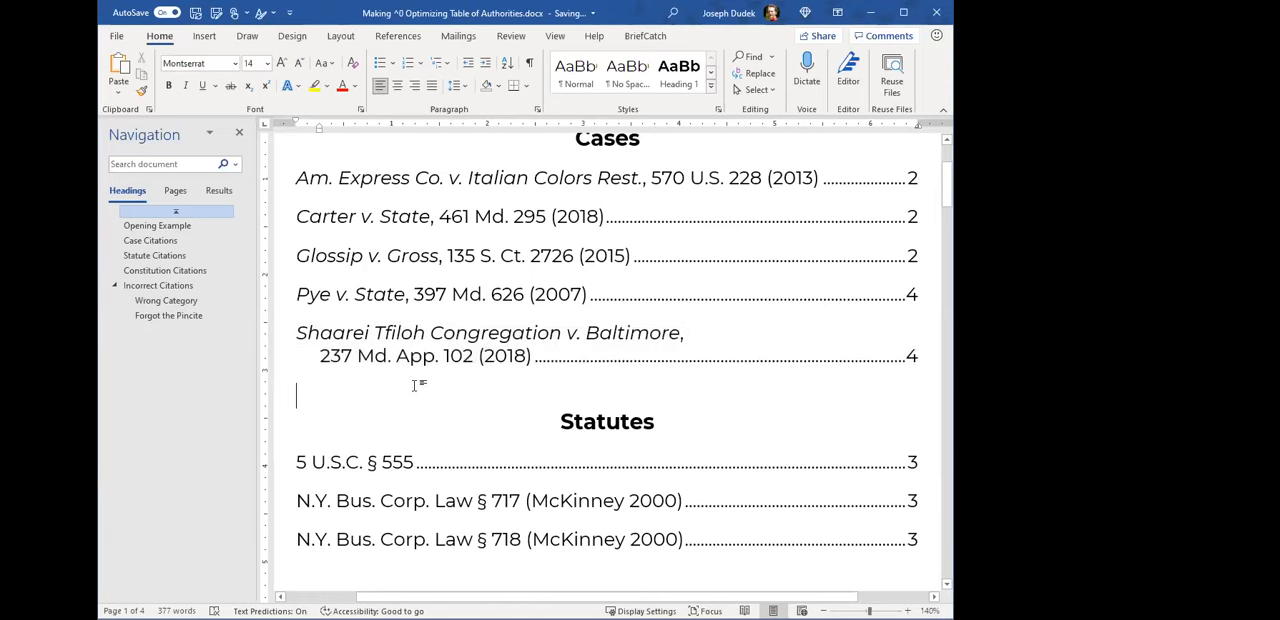
scroll(600, 410, down, 1)
scroll(434, 363, up, 2)
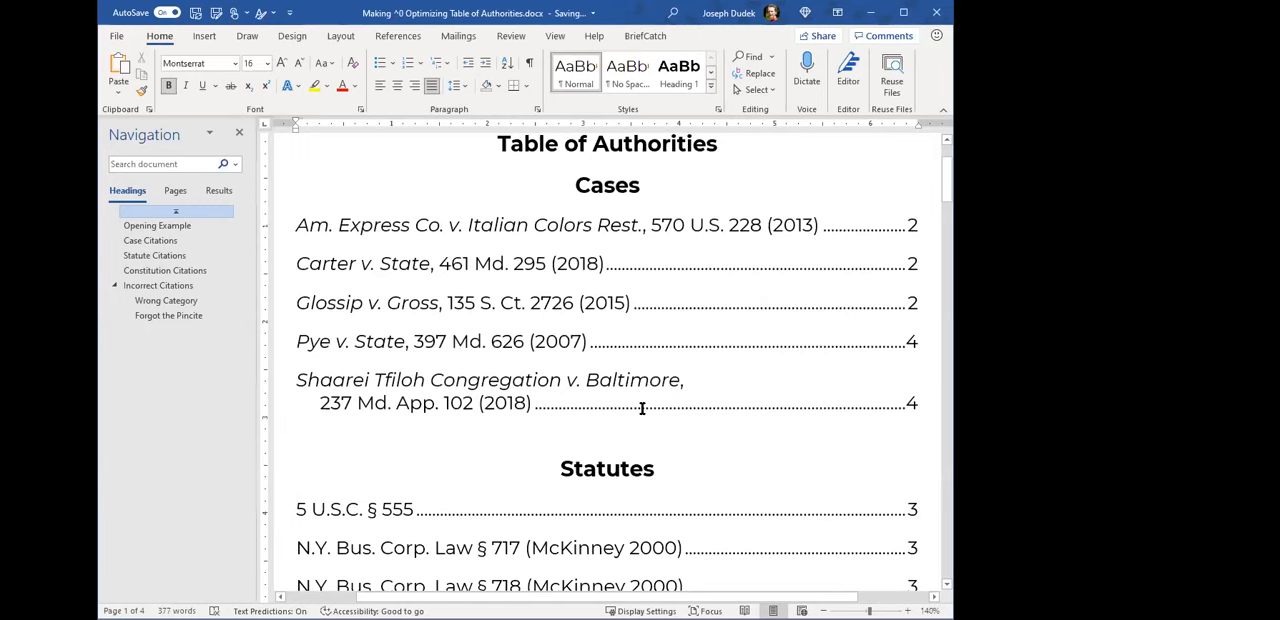
shift+click(412, 341)
shift+click(448, 290)
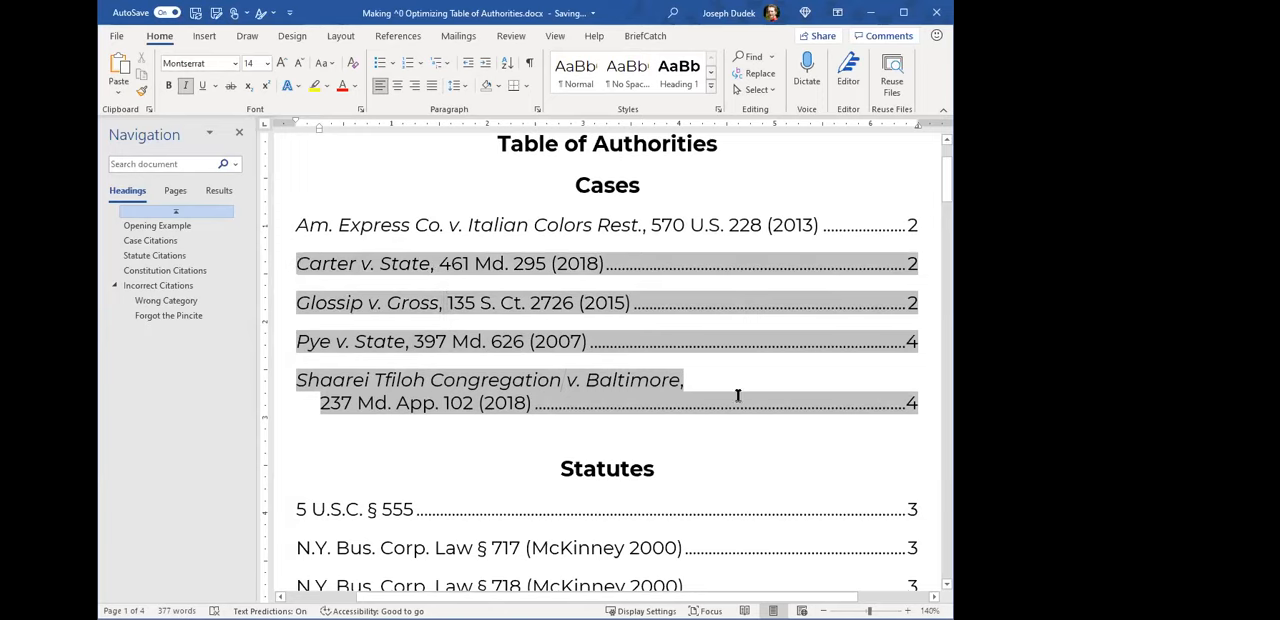
- Review the entries and page numbers across the Cases, Statutes and Constitutional Provisions tables
scroll(770, 365, down, 1)
scroll(720, 345, down, 1)
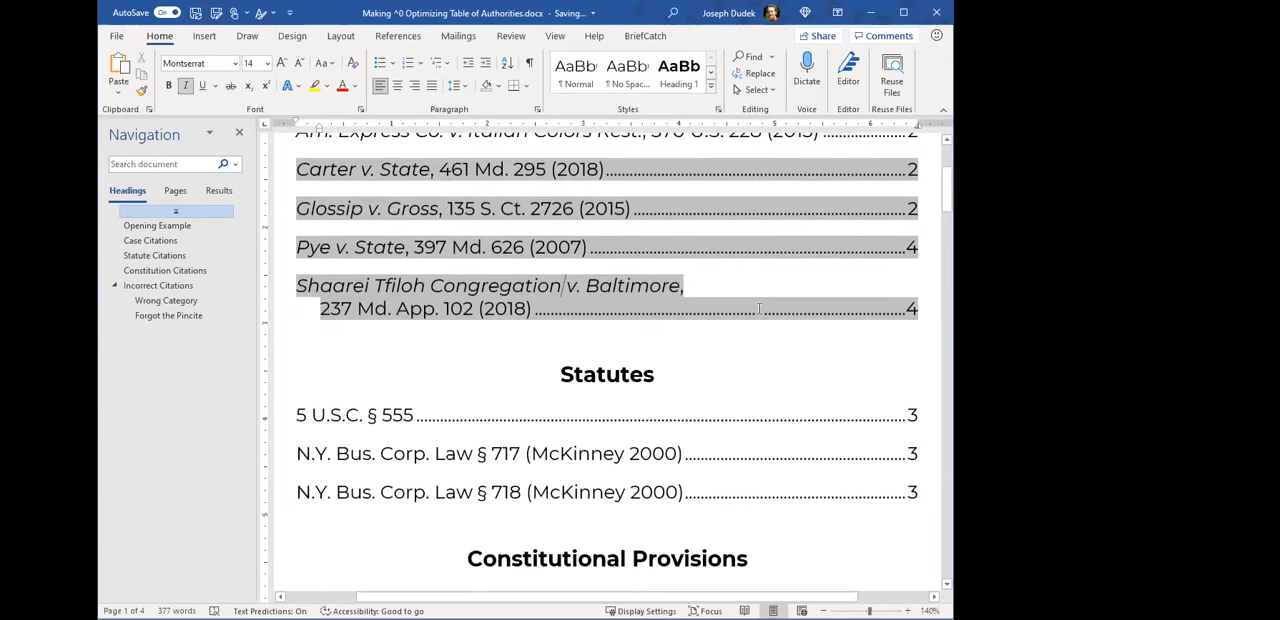
scroll(726, 312, up, 2)
click(706, 449)
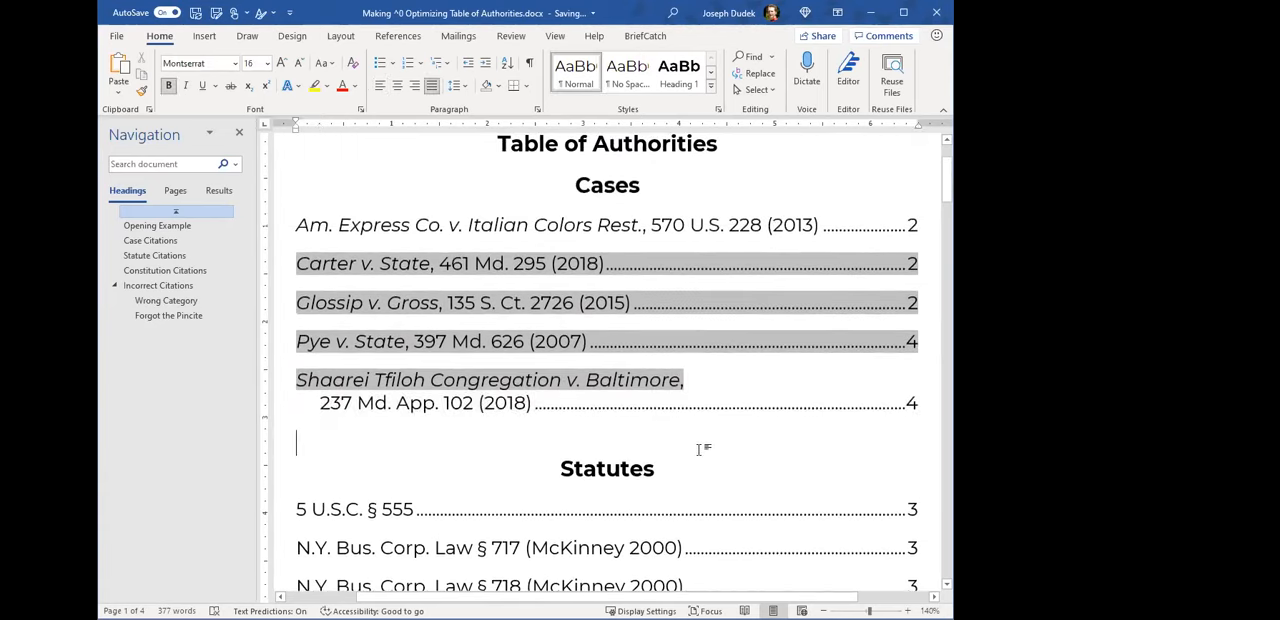
scroll(733, 449, down, 2)
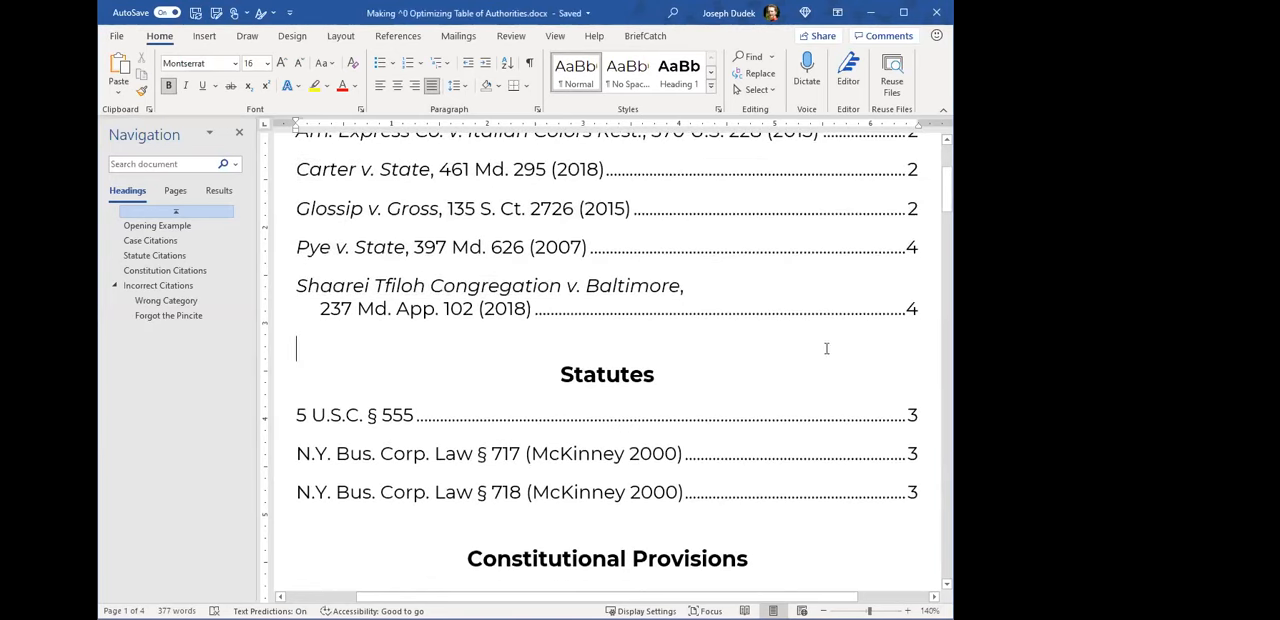
scroll(790, 358, down, 5)
scroll(820, 372, up, 4)
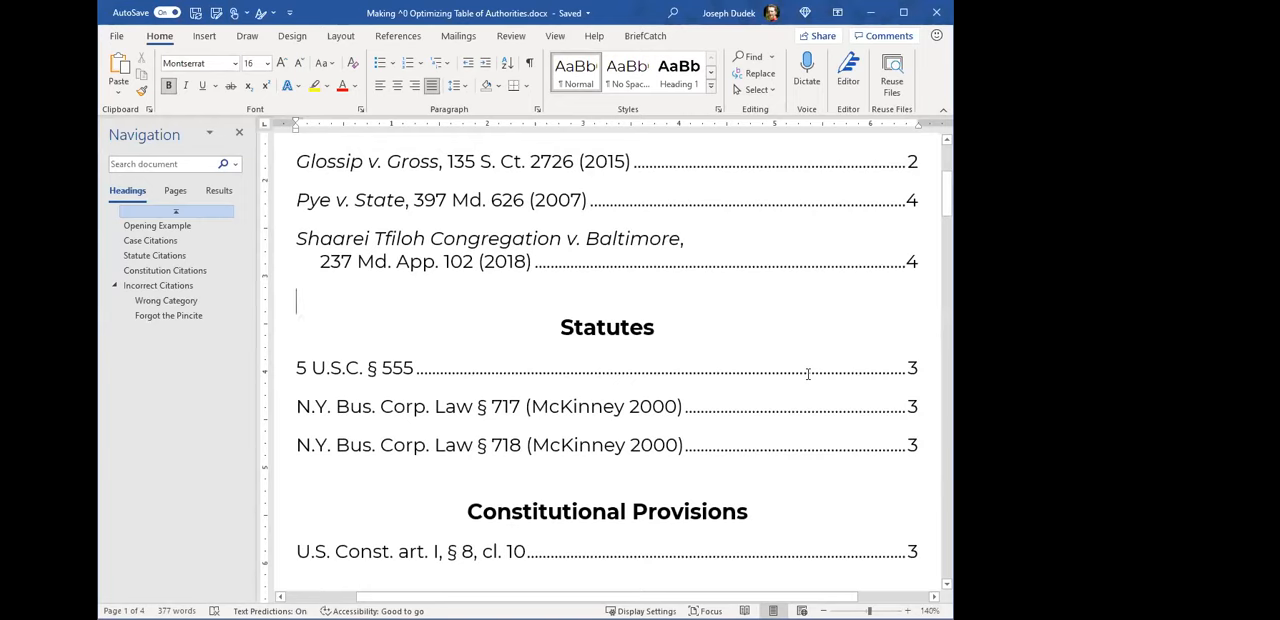
scroll(732, 328, down, 6)
scroll(543, 260, up, 11)
scroll(583, 305, down, 11)
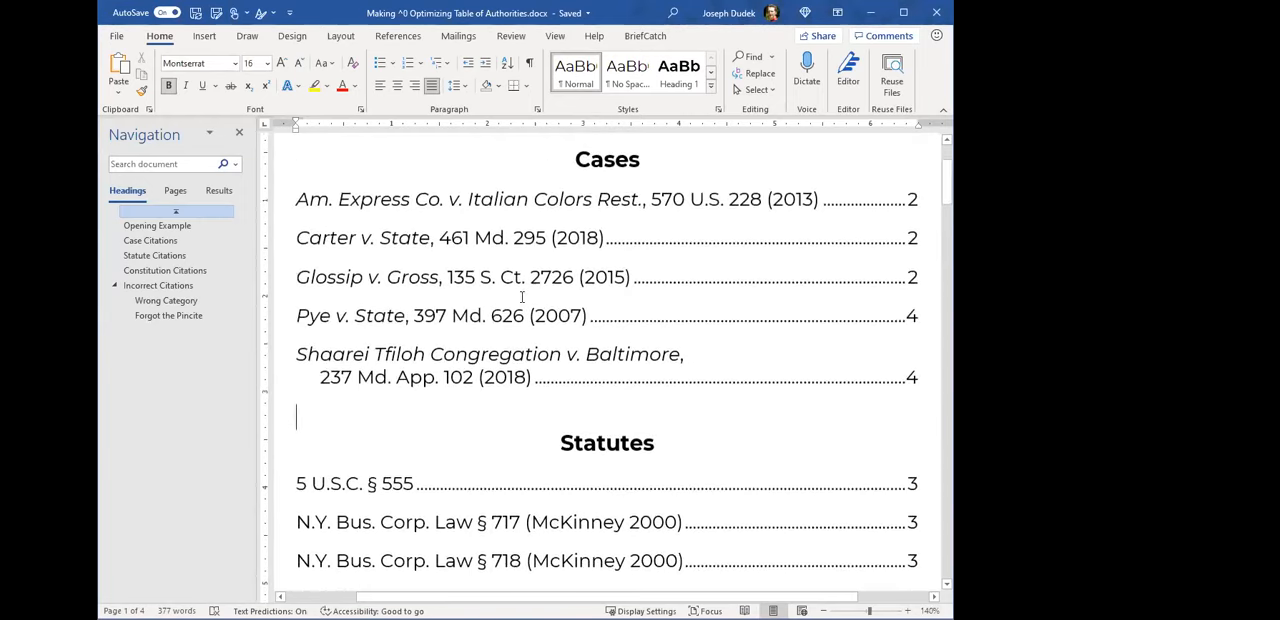
scroll(520, 250, down, 14)
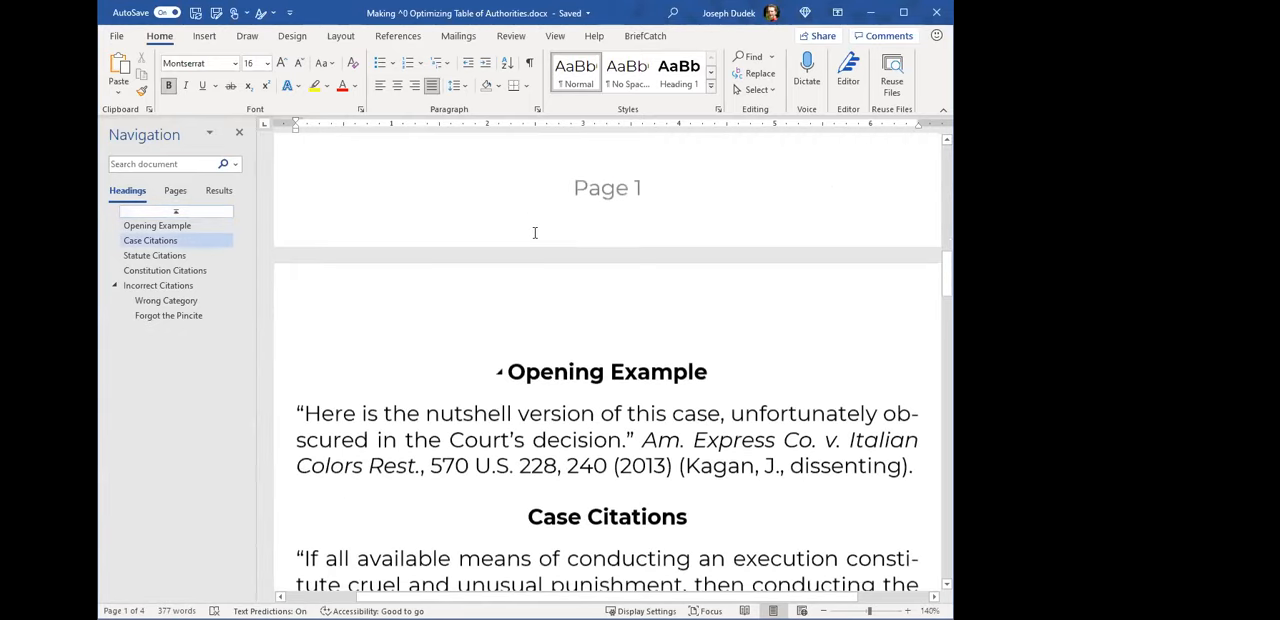
scroll(600, 300, down, 2)
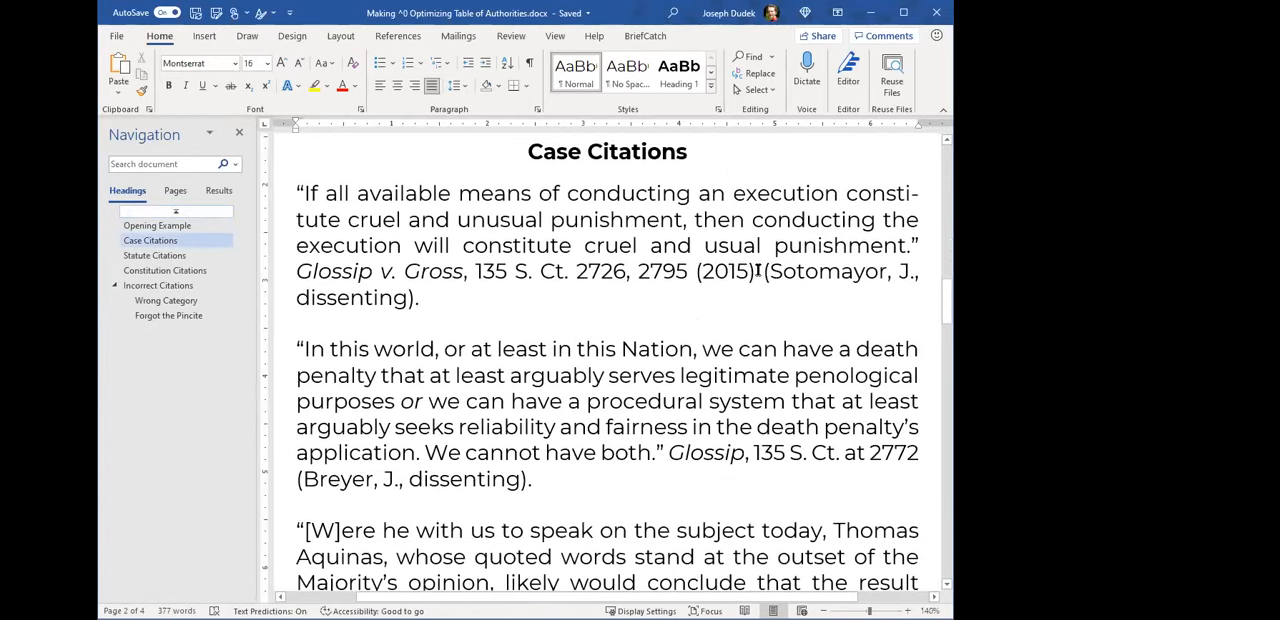
click(529, 62)
scroll(683, 234, down, 2)
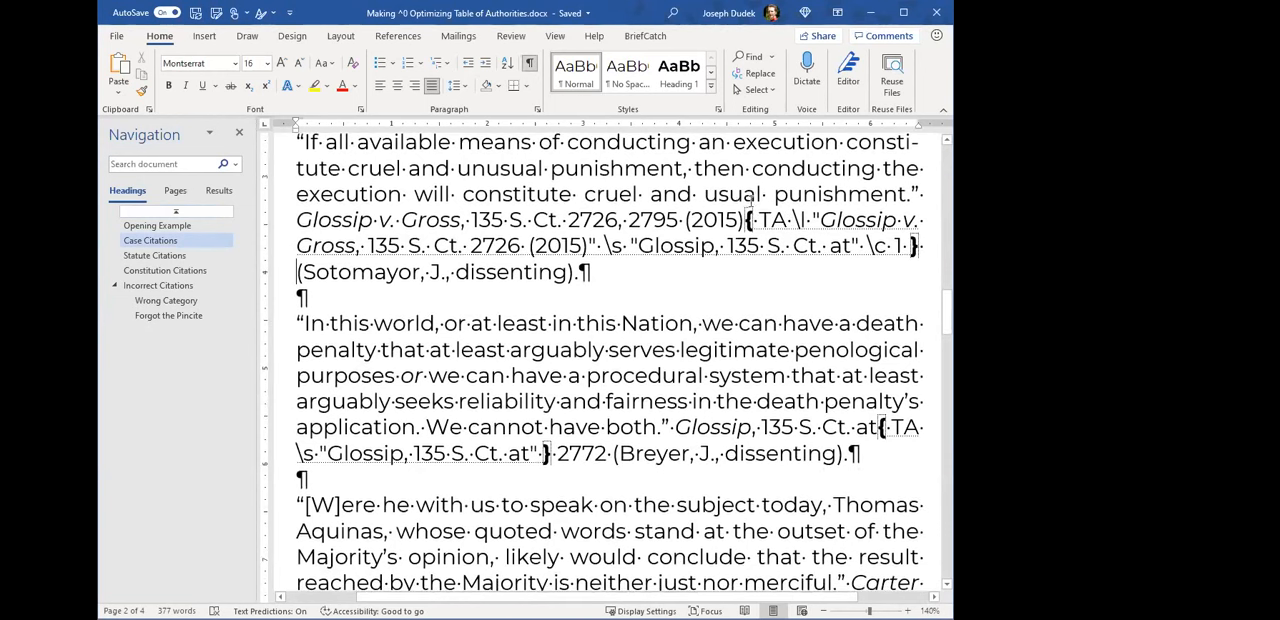
drag(644, 245, 854, 248)
key(ctrl+c)
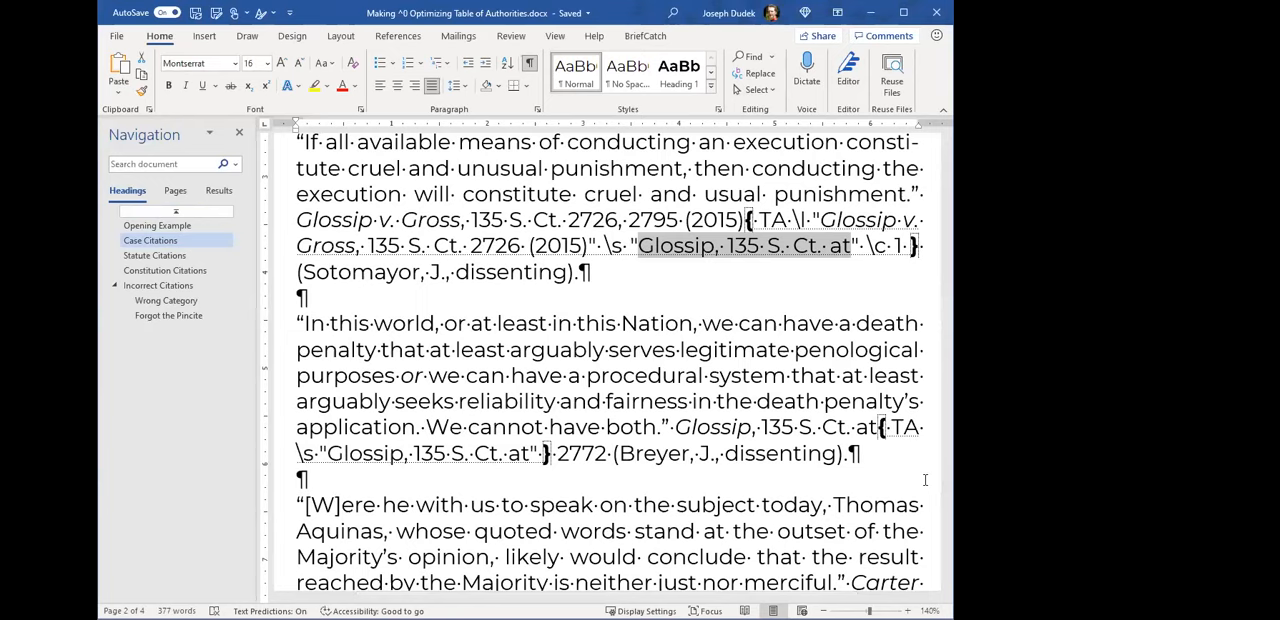
text(trwda)
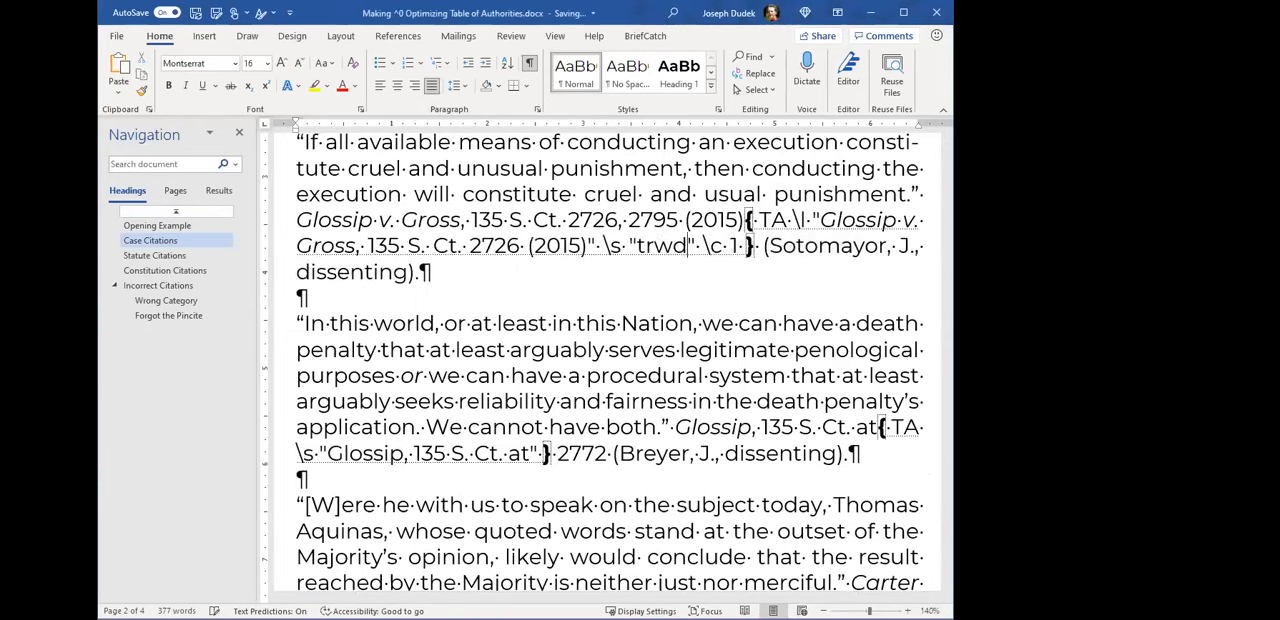
text(c_)
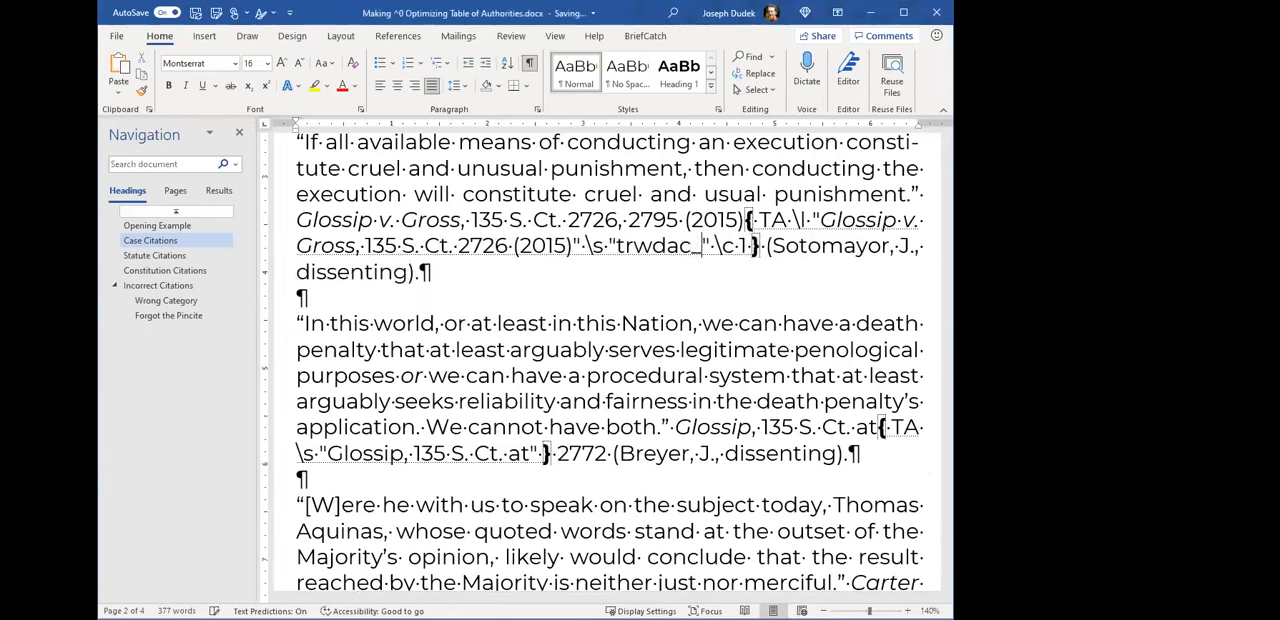
text(u23948723897461928374" \c 1 } (Sotomayor, J., dis-)
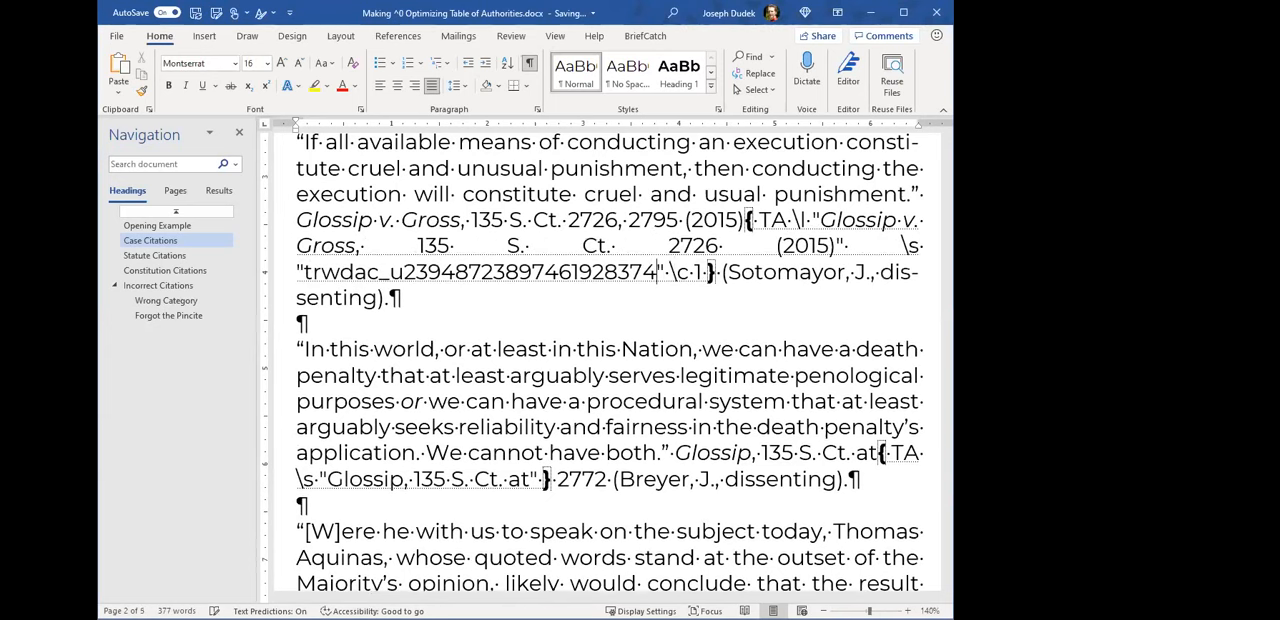
- Undo the short citation change in the Glossip v. Gross TA field code to restore "Glossip, 135 S. Ct. at"
drag(307, 274, 613, 281)
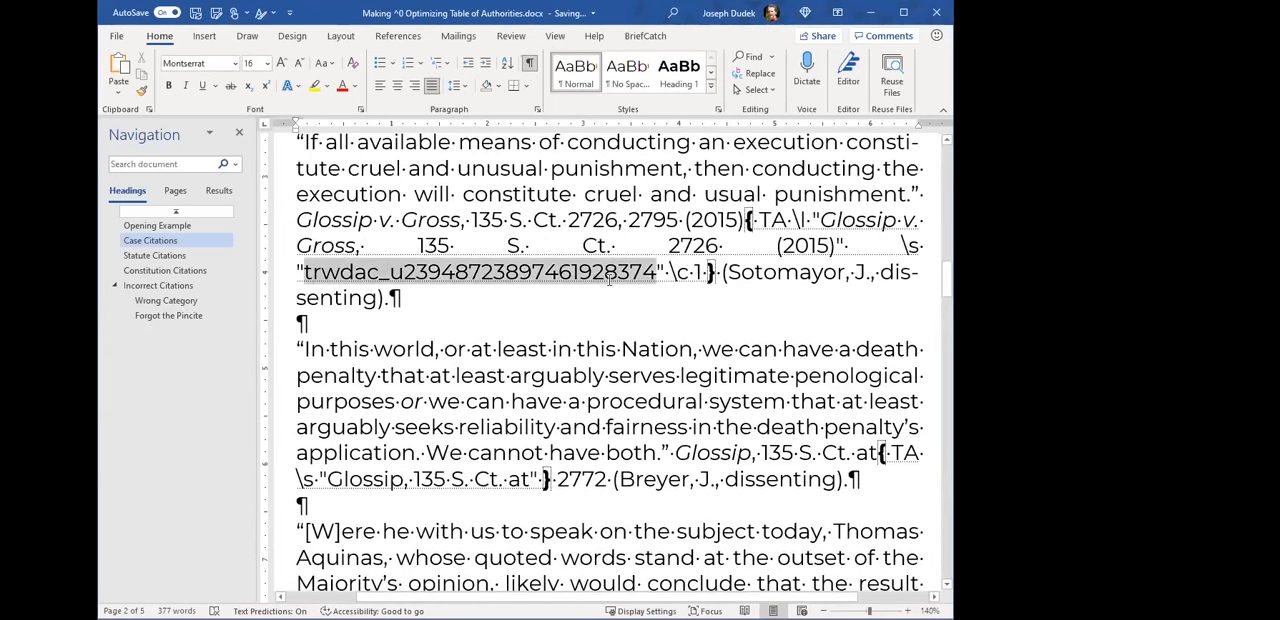
click(606, 277)
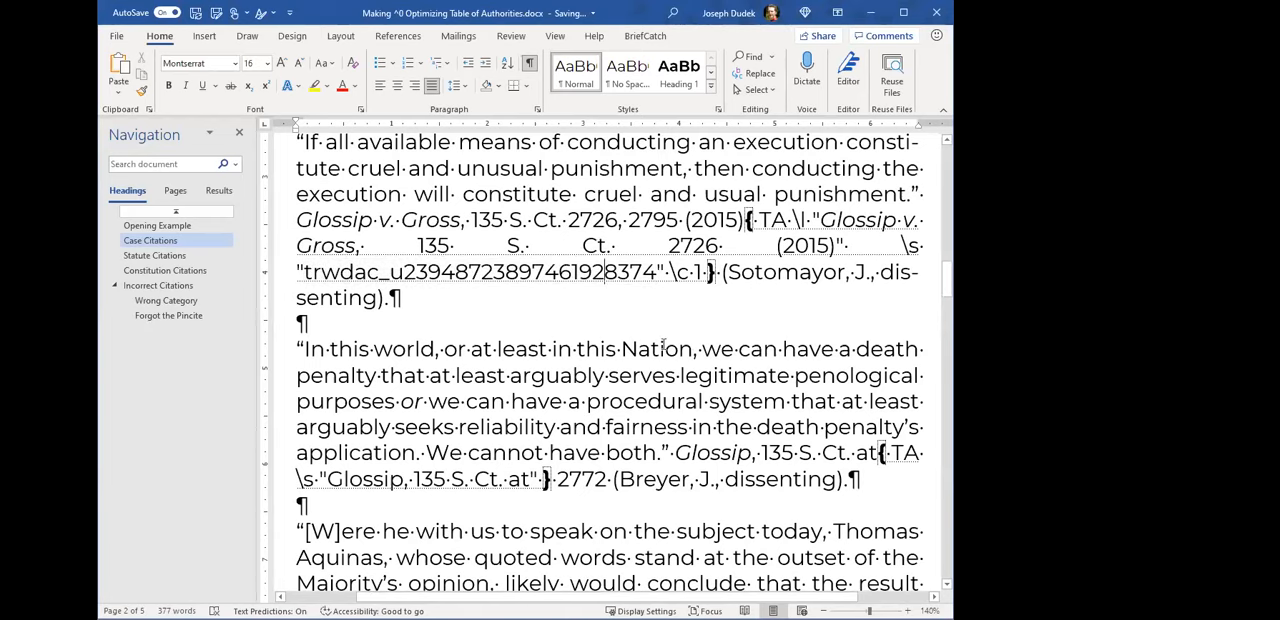
double_click(422, 272)
key(ctrl+v)
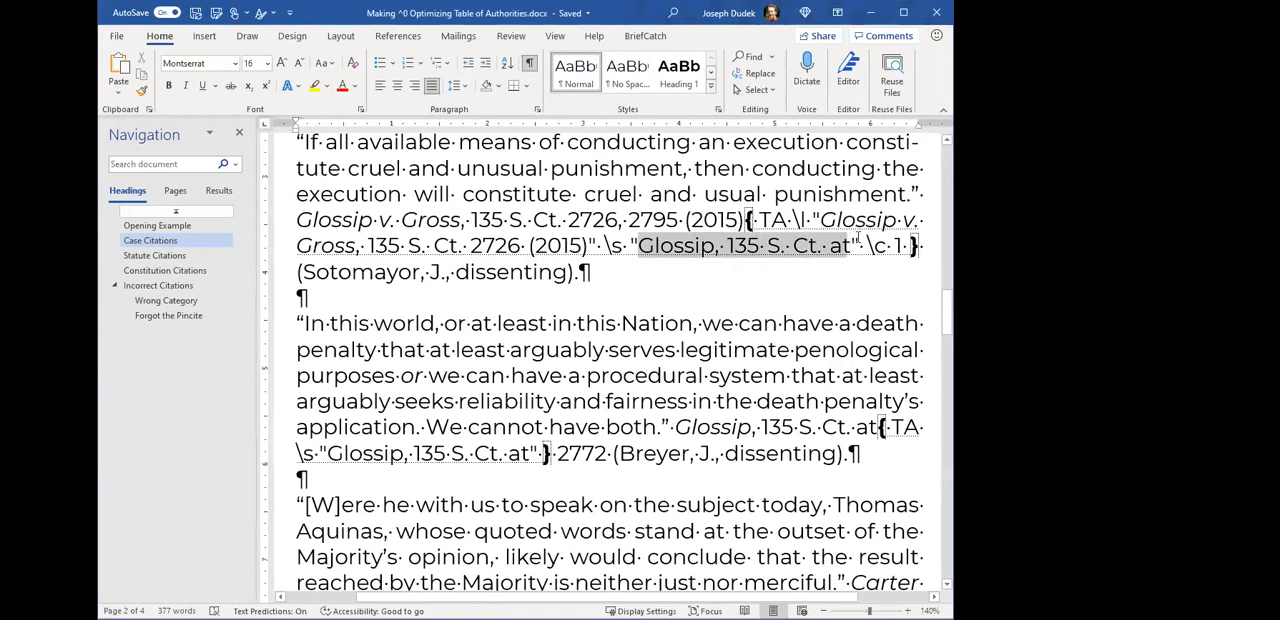
- Hide the formatting marks, look through the short citations in Mark Citation for the text "Glossip, 135 S. Ct. at", and close without marking
click(530, 63)
scroll(710, 432, down, 3)
drag(668, 238, 881, 238)
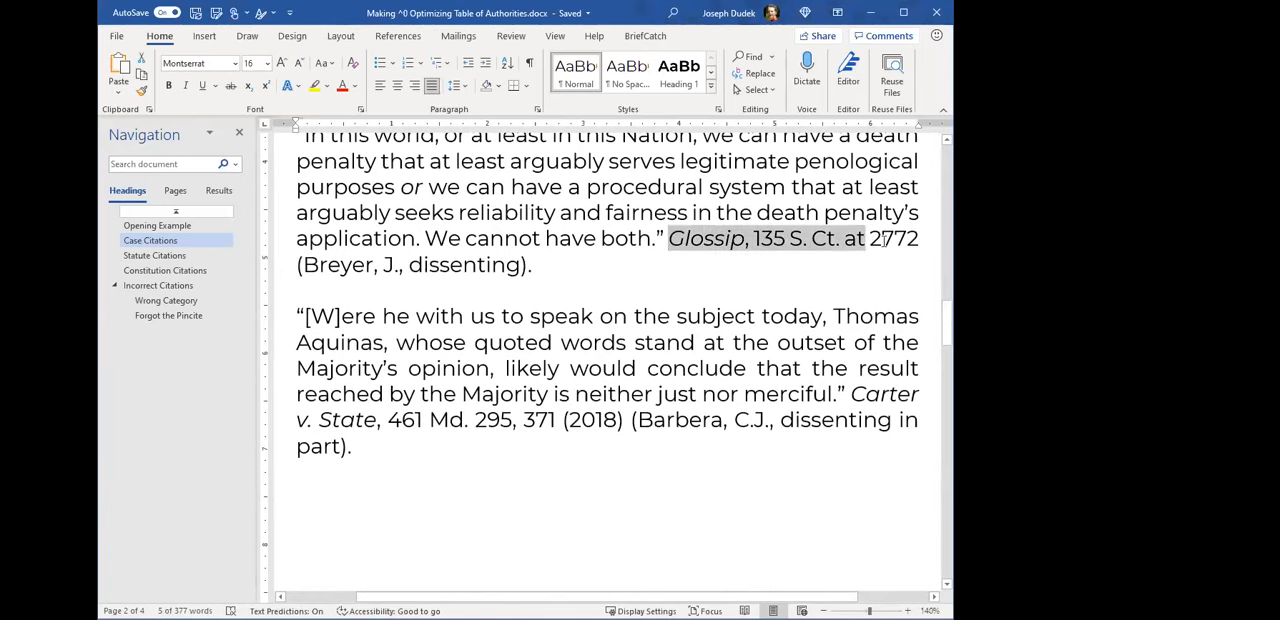
click(530, 63)
click(530, 63)
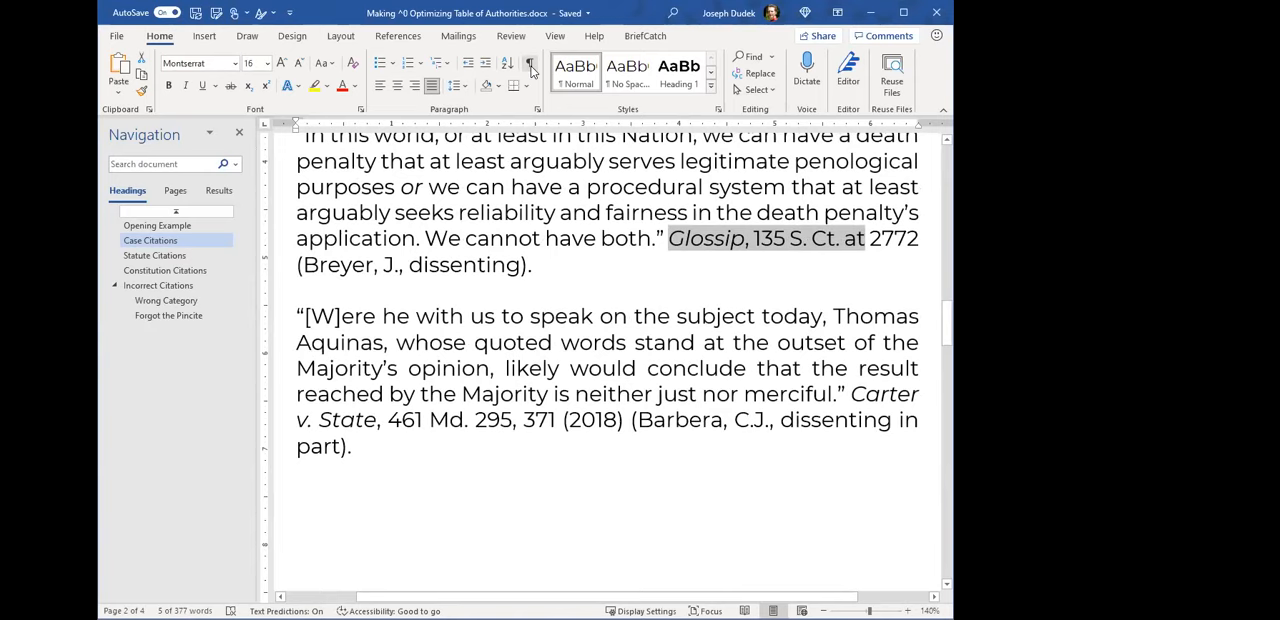
scroll(647, 243, down, 1)
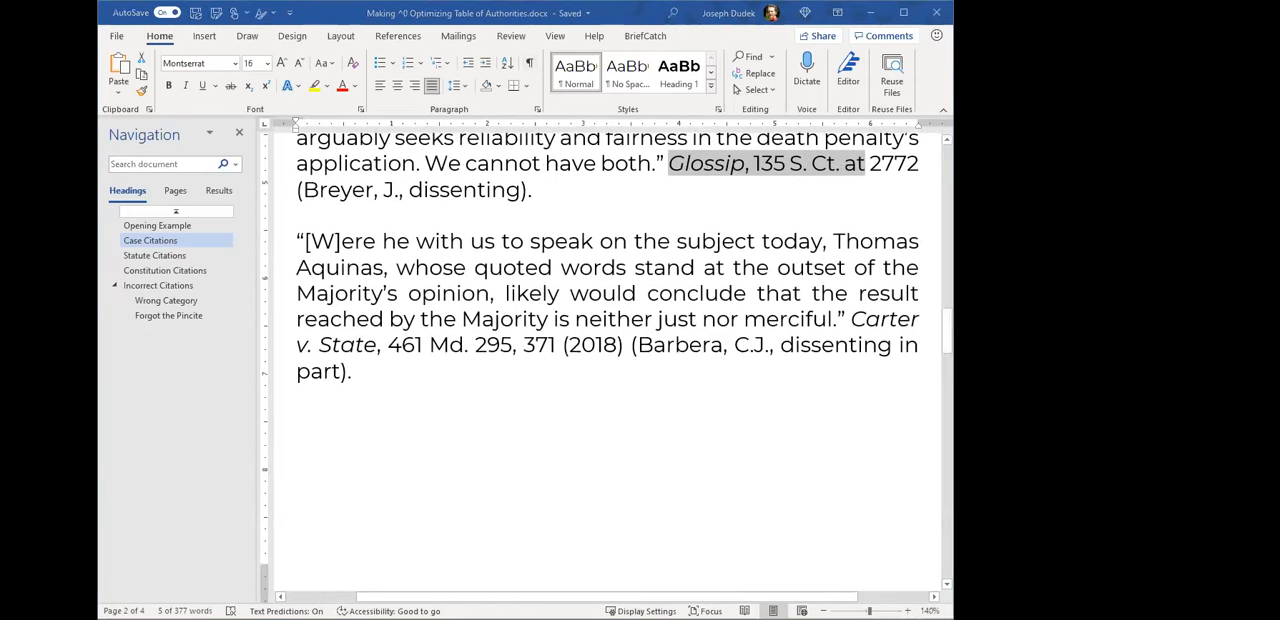
key(alt+shift+i)
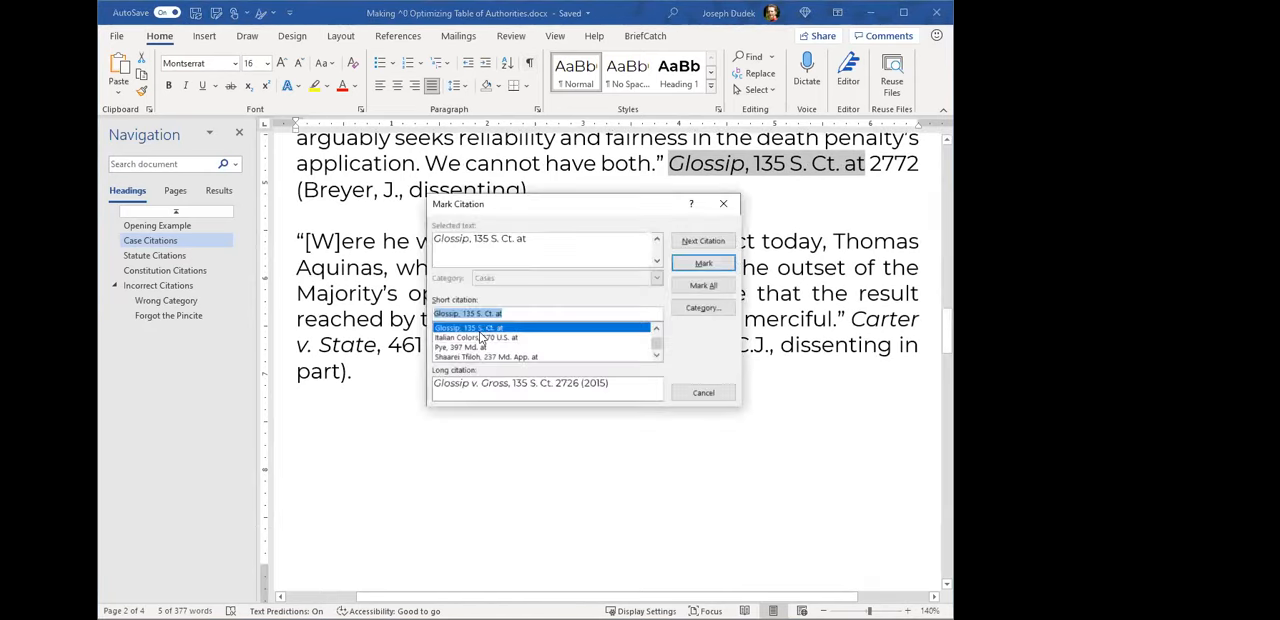
scroll(482, 340, up, 1)
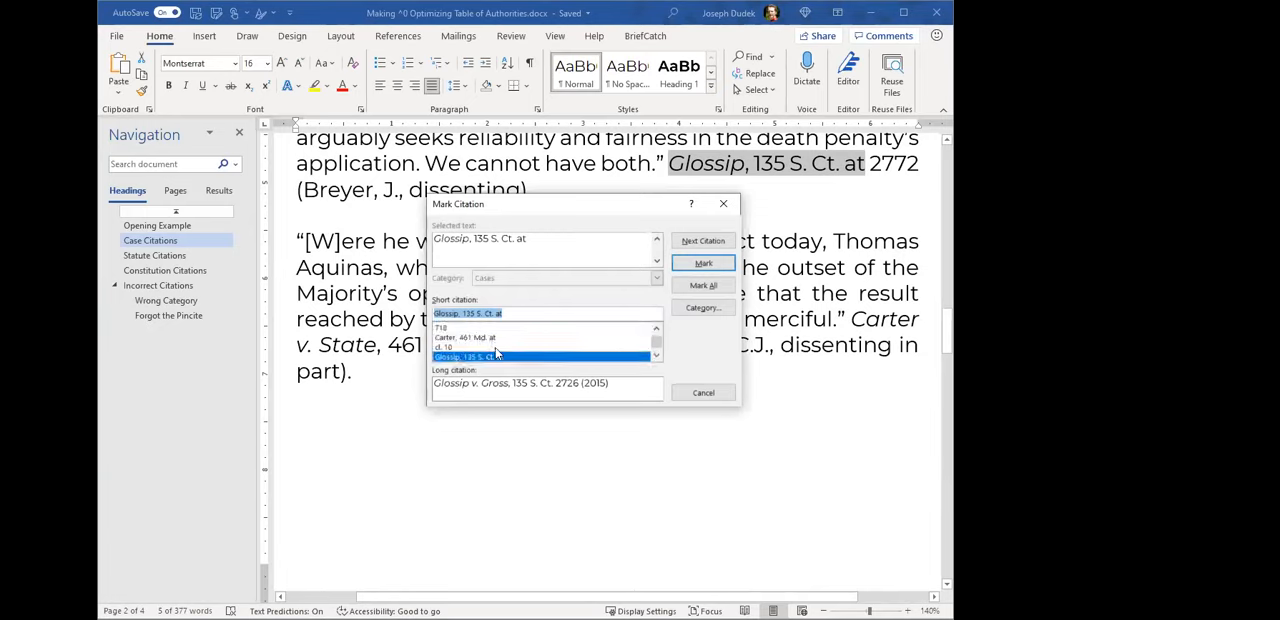
scroll(476, 340, down, 1)
scroll(485, 330, up, 2)
scroll(494, 336, down, 2)
scroll(498, 346, up, 1)
scroll(534, 345, down, 1)
click(704, 393)
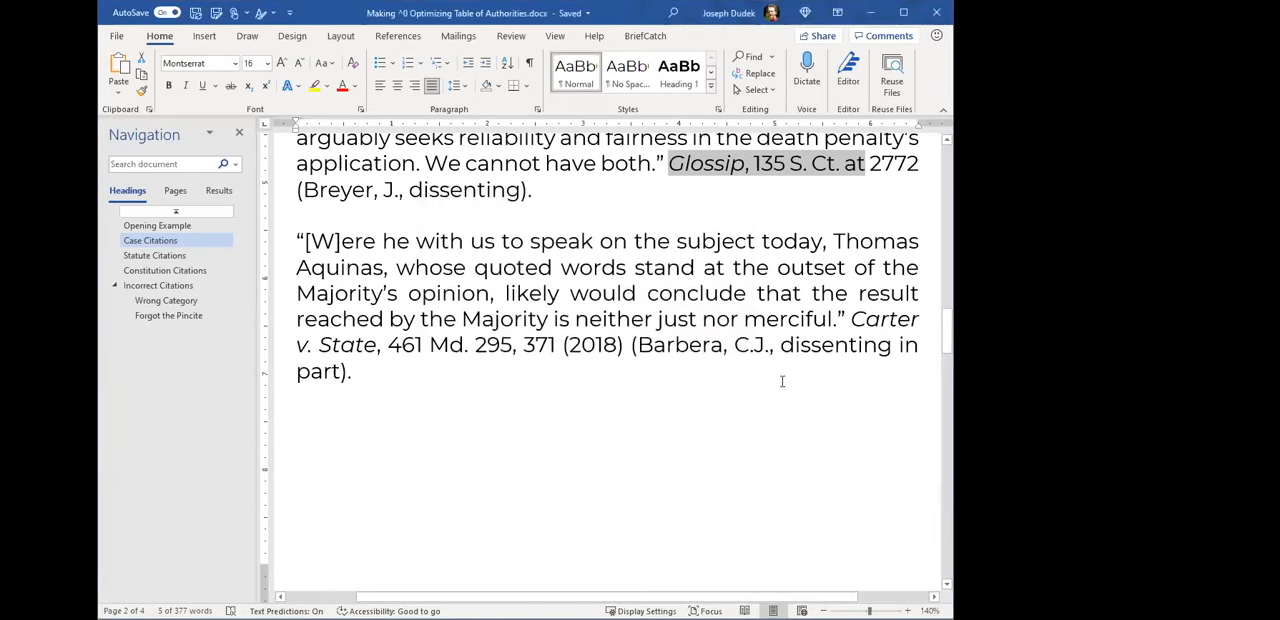
- Look through the Glossip and Carter case citations and on to the Incorrect Citations section of the example document
scroll(817, 477, up, 3)
scroll(817, 483, up, 6)
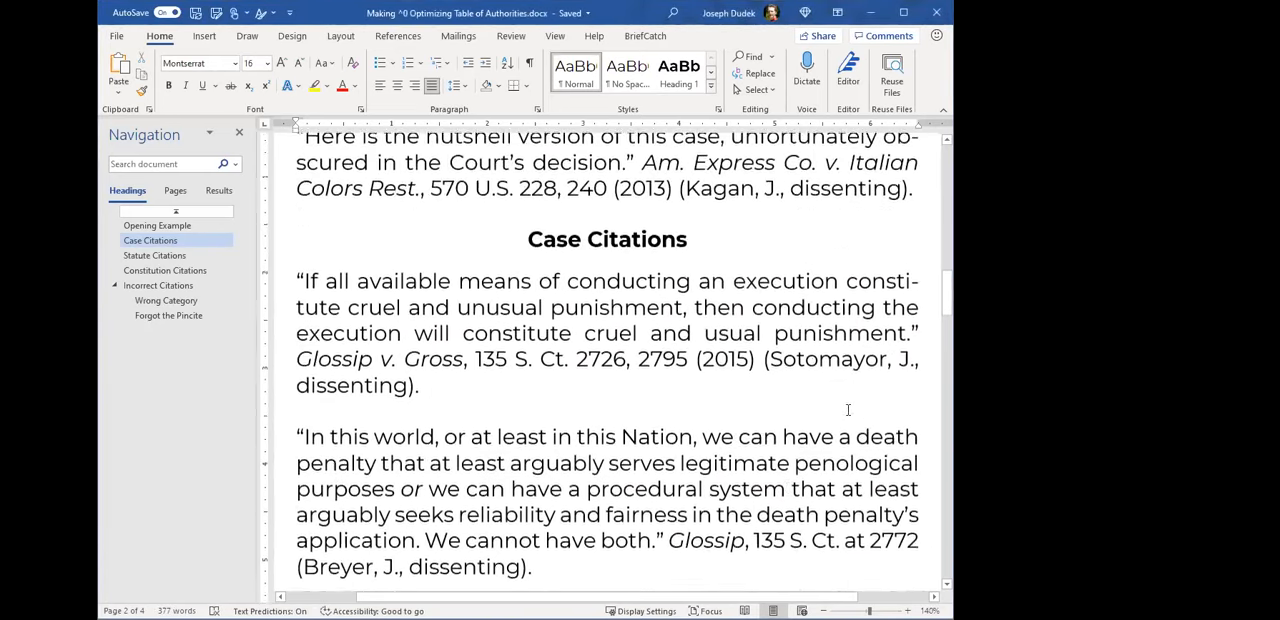
scroll(725, 404, down, 10)
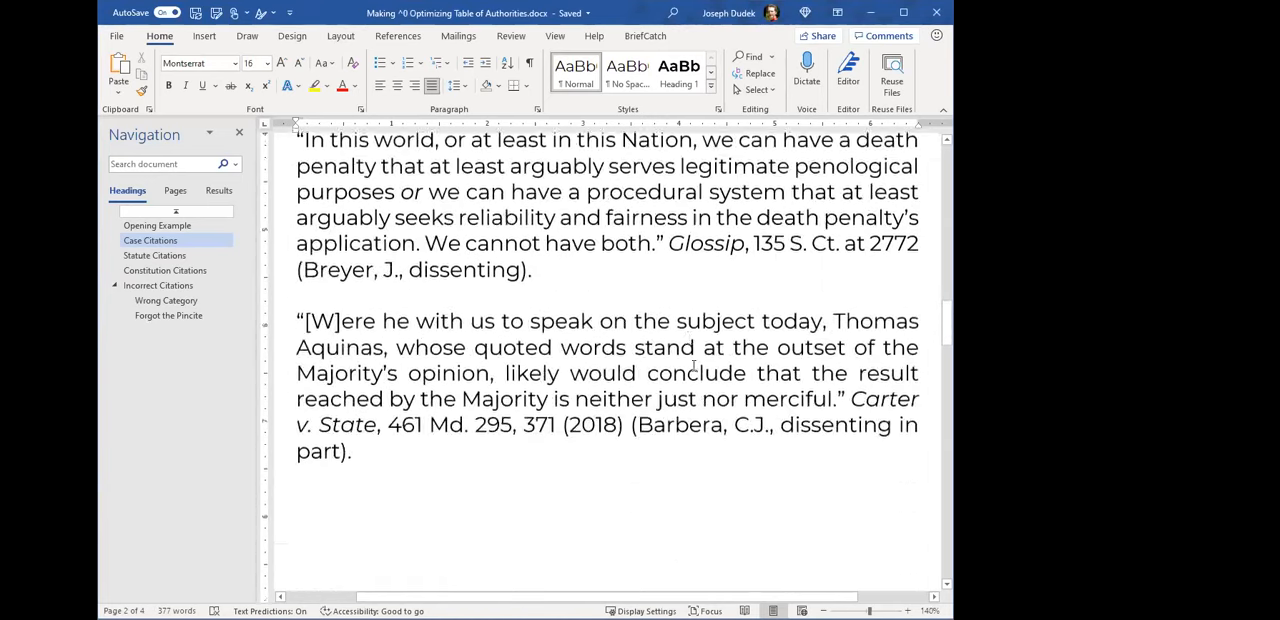
scroll(700, 366, down, 10)
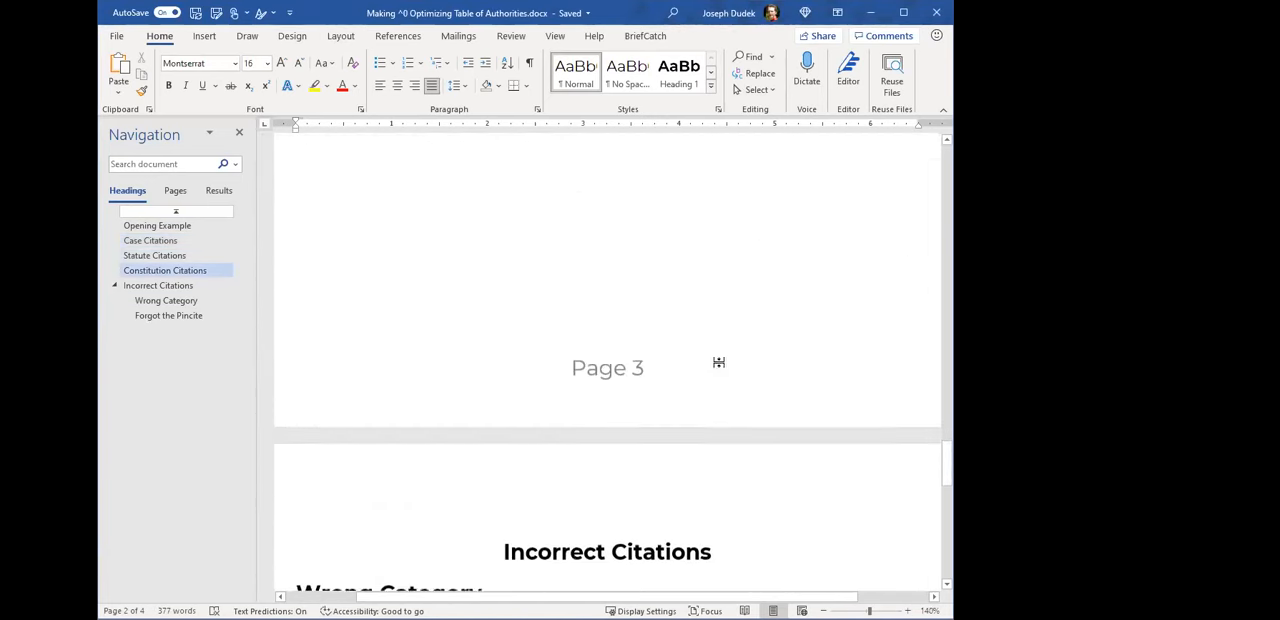
scroll(706, 370, down, 3)
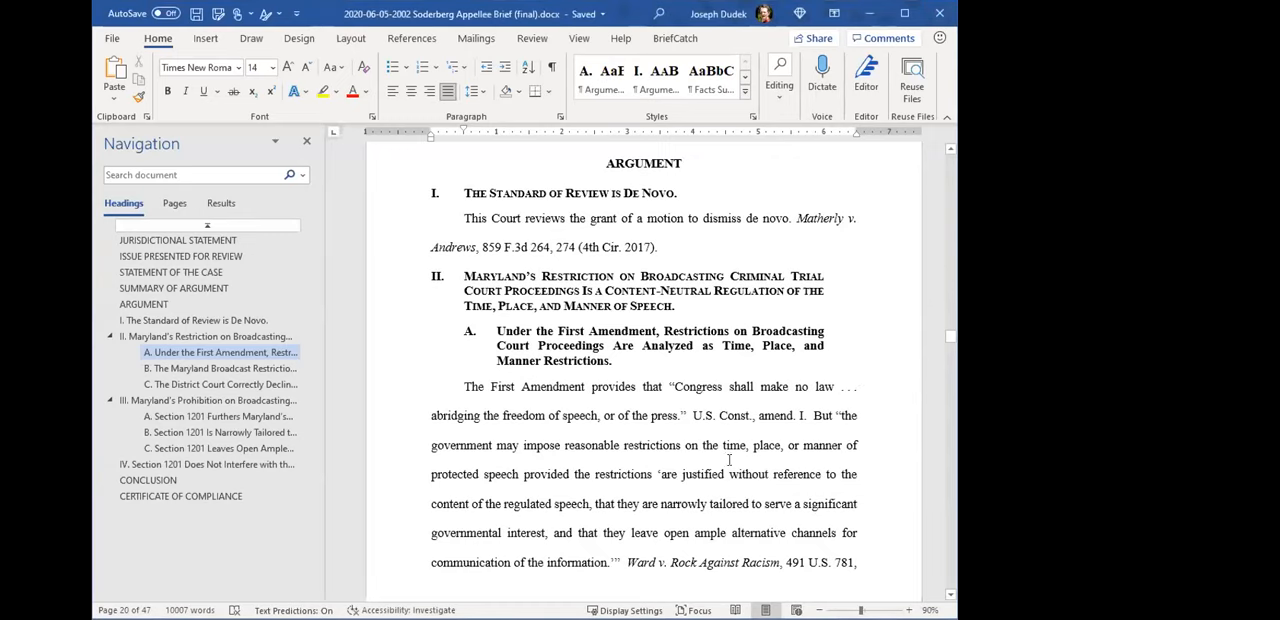
- Switch to the Soderberg Appellee Brief and read through its Argument section at a larger zoom, from the standard of review to the broadcasting restrictions
scroll(729, 460, up, 1)
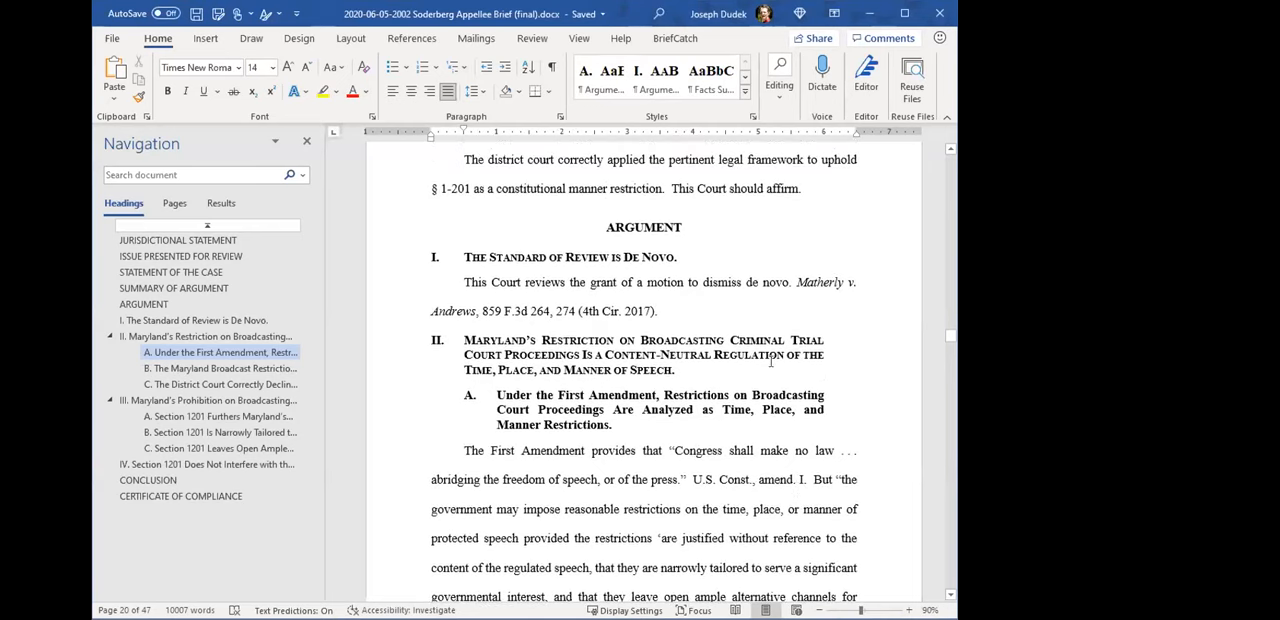
scroll(770, 363, up, 3)
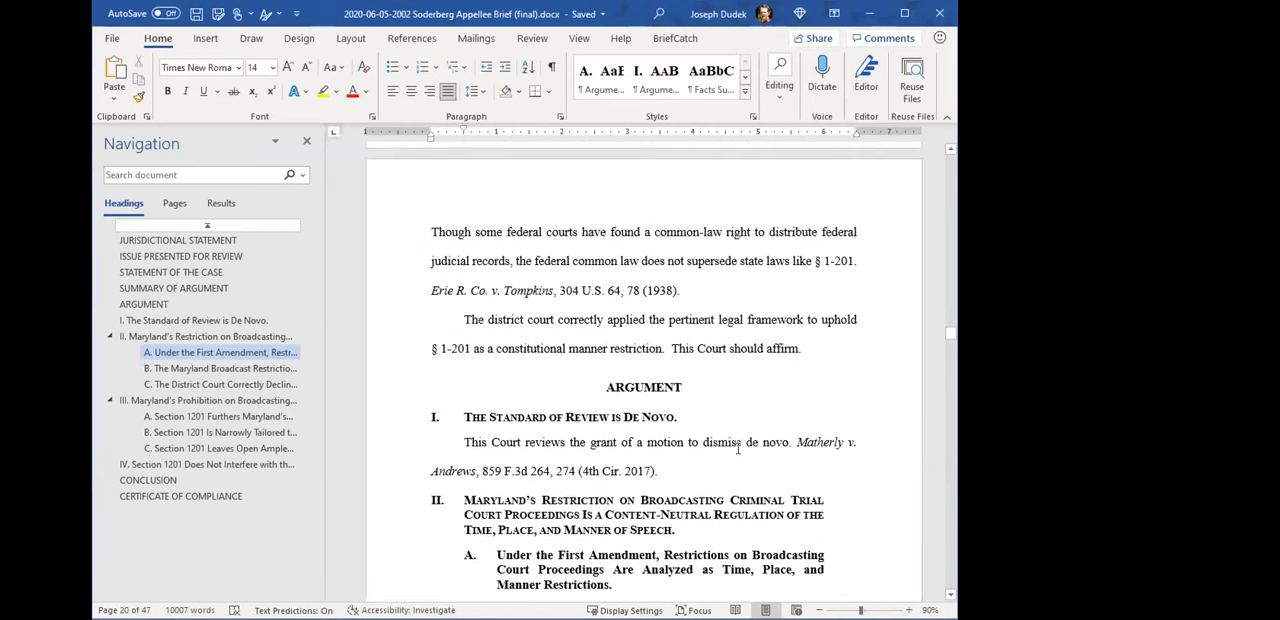
scroll(739, 449, down, 3)
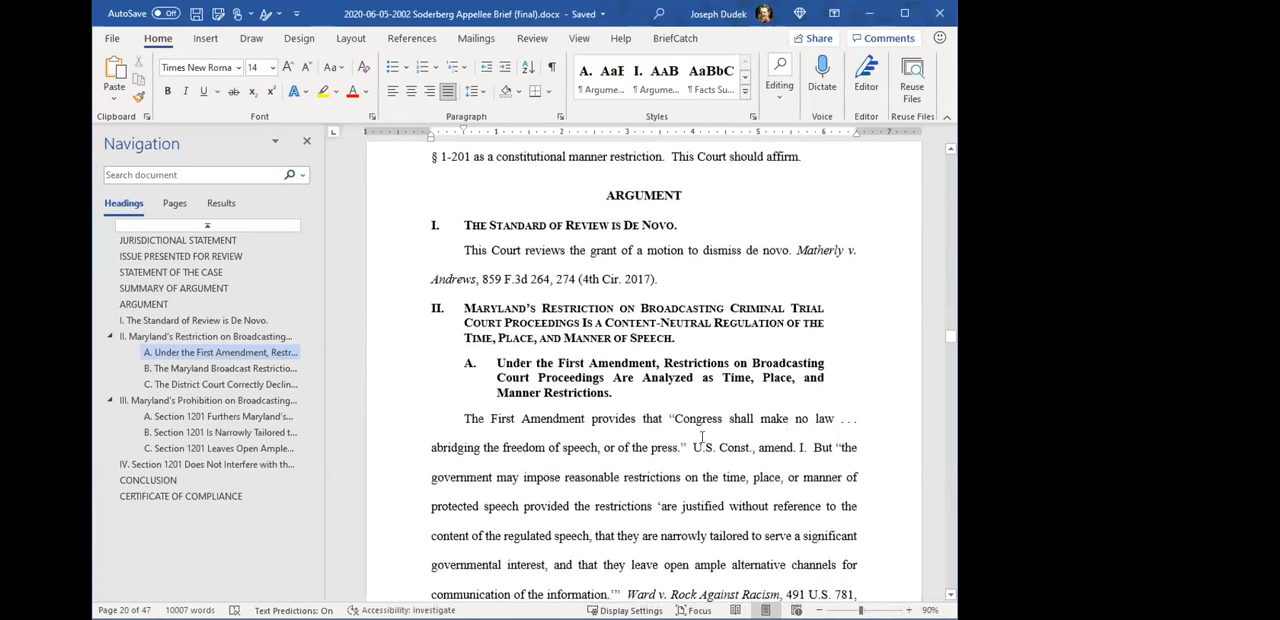
ctrl+scroll(789, 426, up, 1)
ctrl+scroll(755, 474, up, 1)
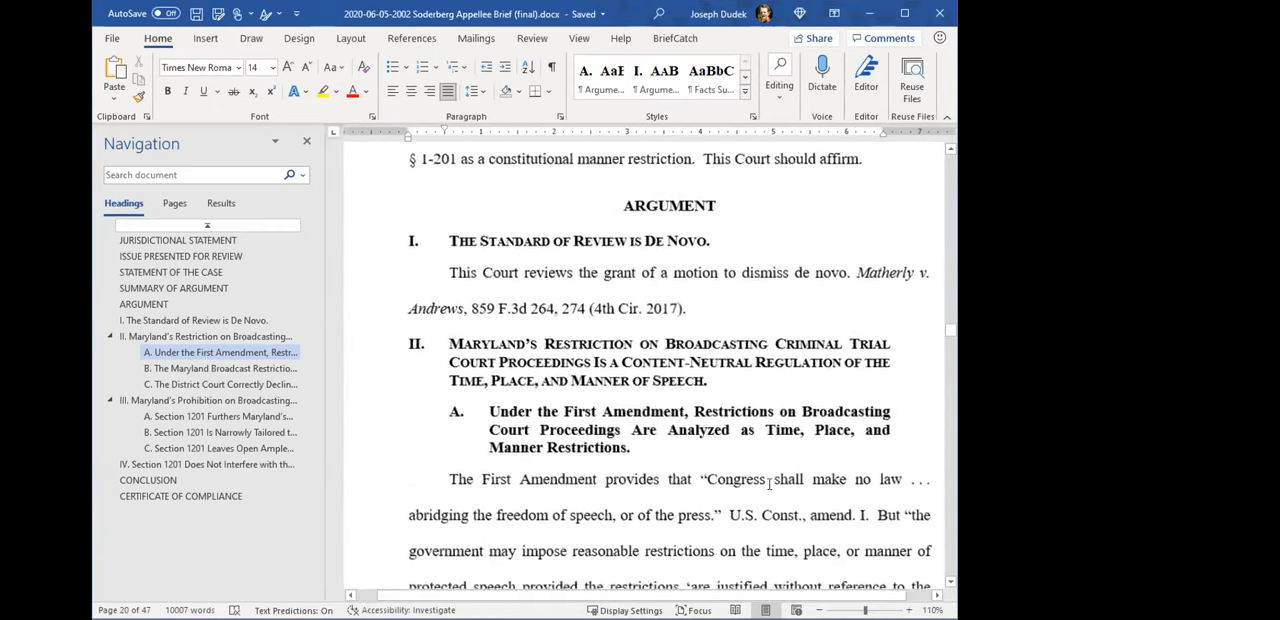
drag(767, 597, 783, 597)
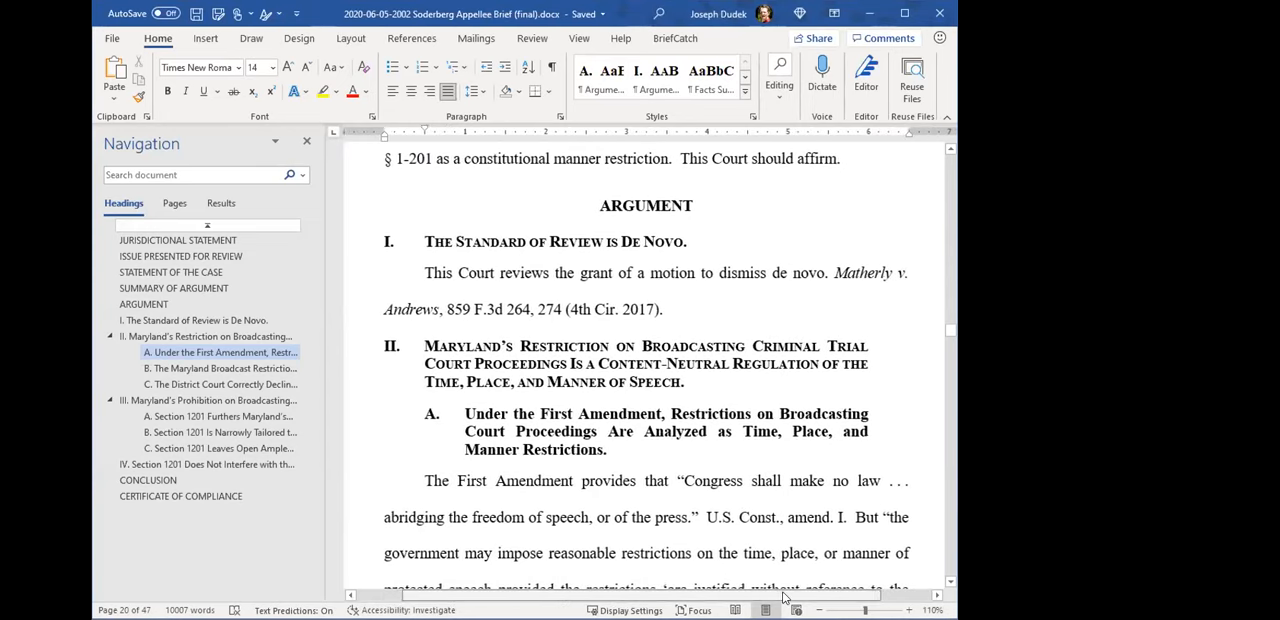
scroll(735, 366, down, 10)
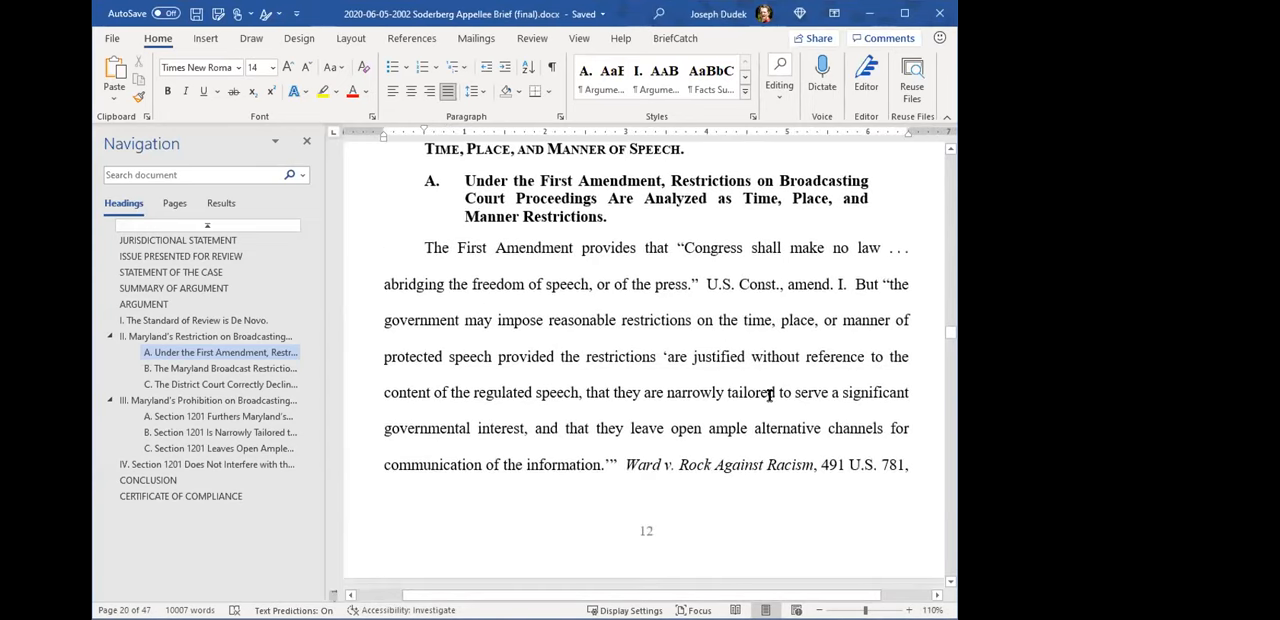
scroll(763, 398, down, 4)
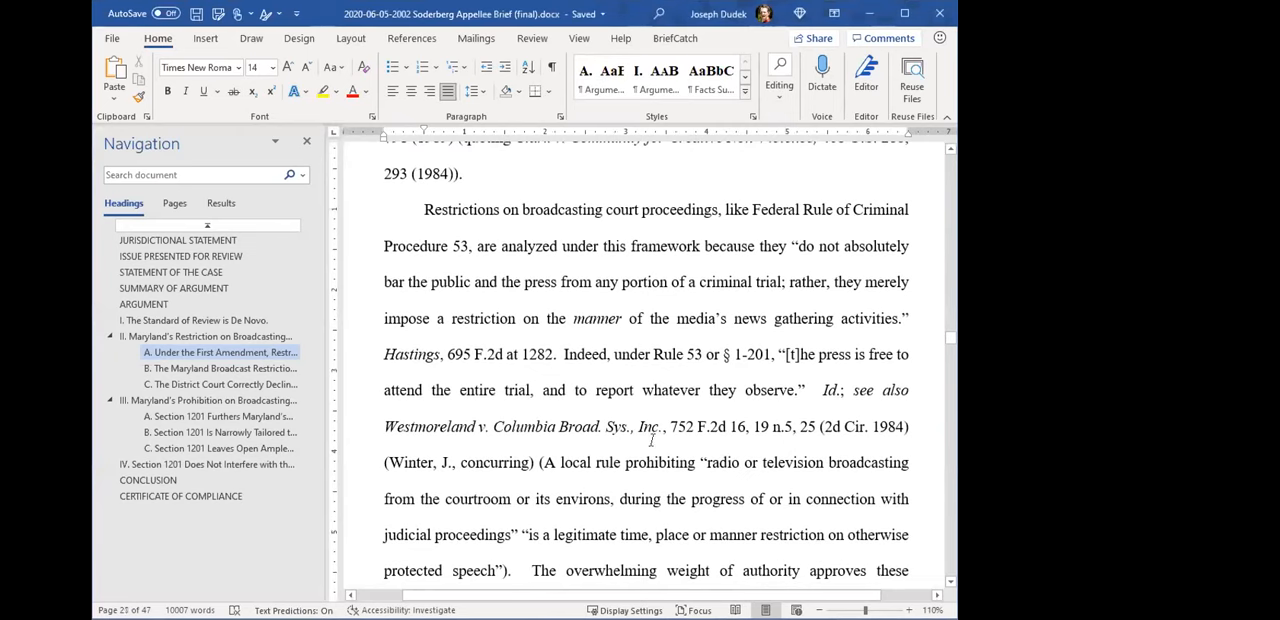
scroll(703, 451, down, 5)
scroll(730, 460, up, 12)
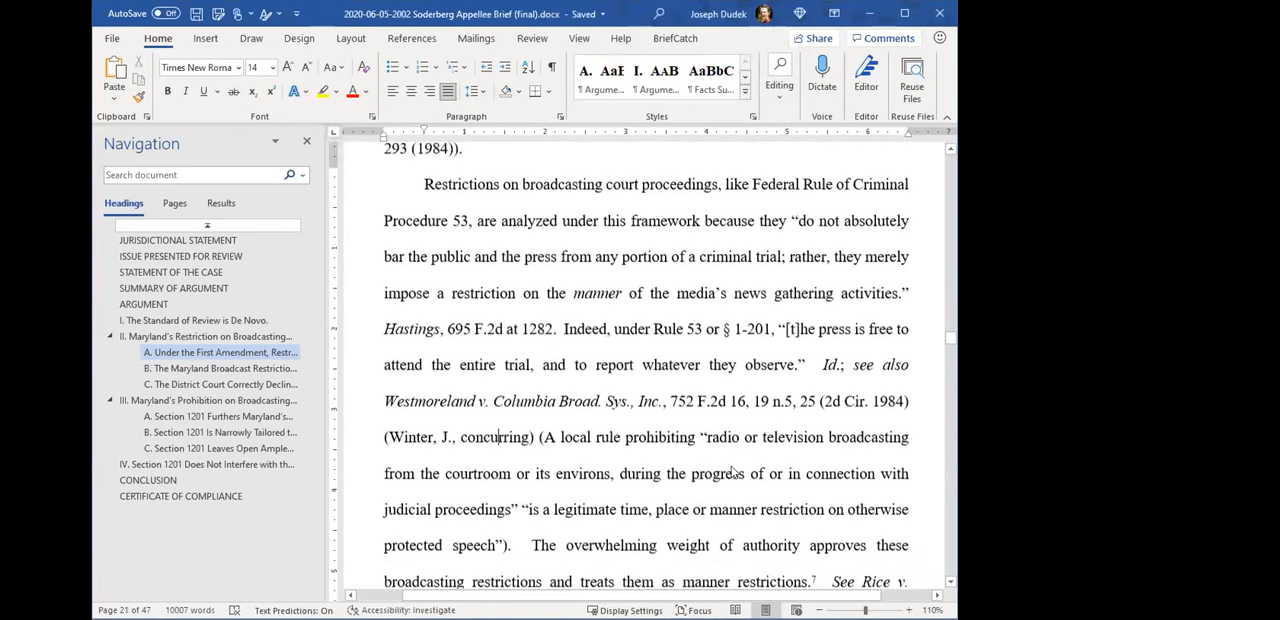
scroll(738, 468, up, 5)
- Show the formatting marks and go to the heading "The Standard of Review is De Novo"
click(550, 67)
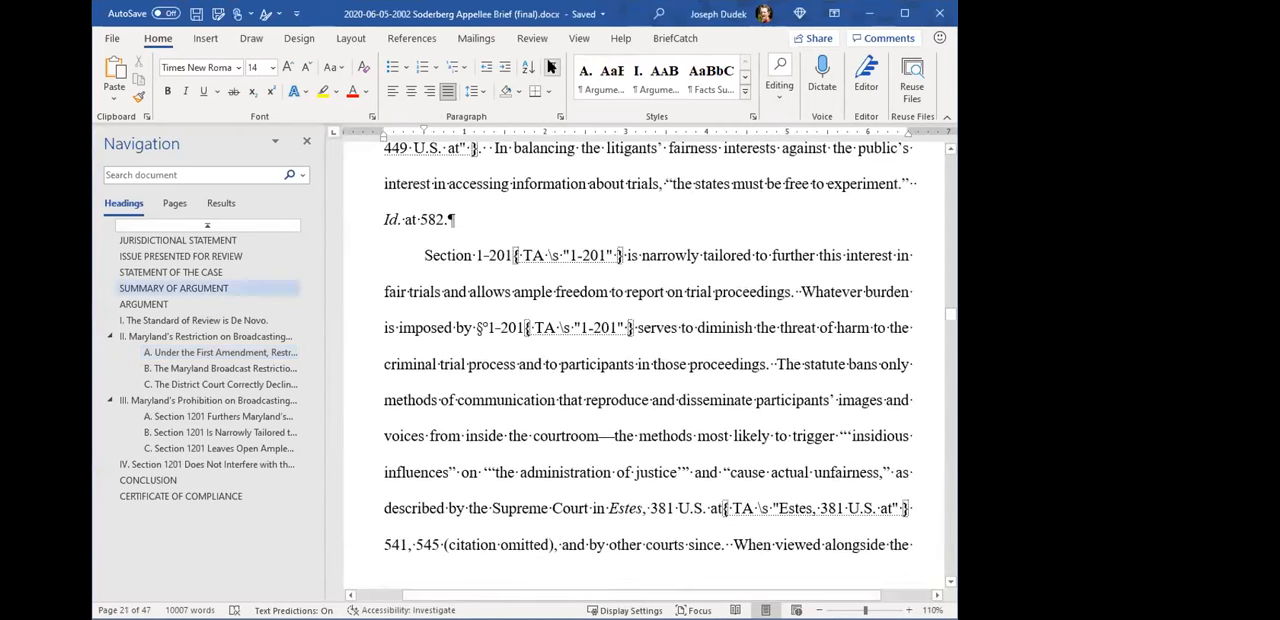
scroll(740, 440, up, 10)
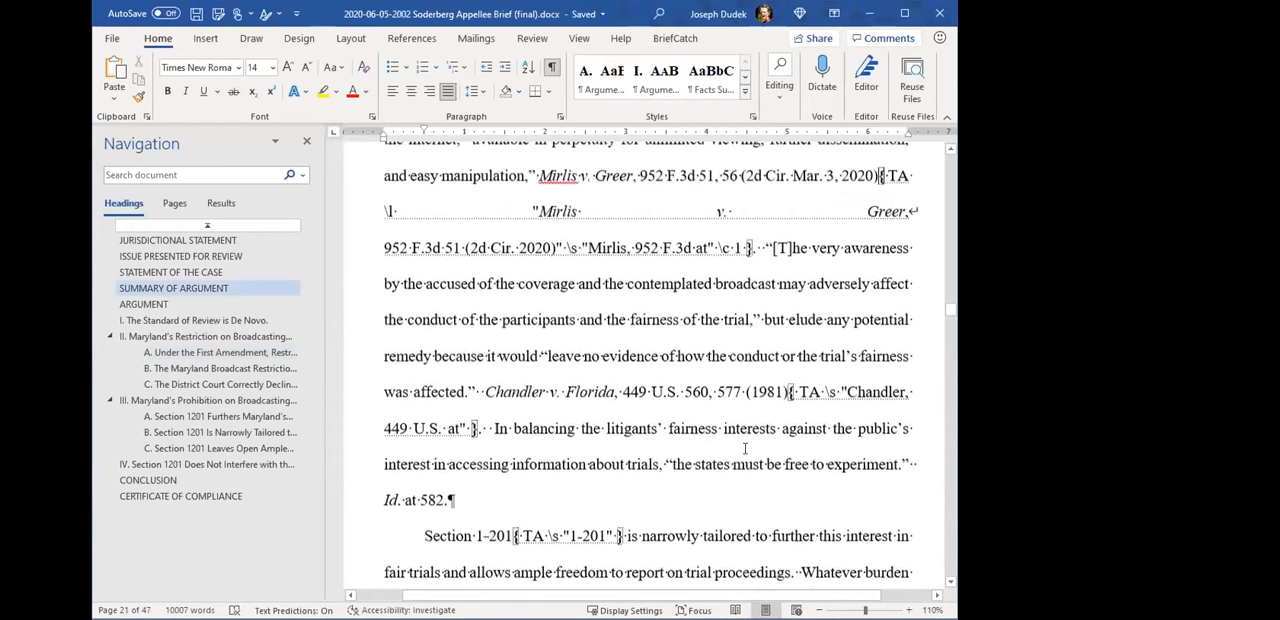
scroll(735, 450, up, 5)
scroll(700, 430, down, 3)
click(186, 321)
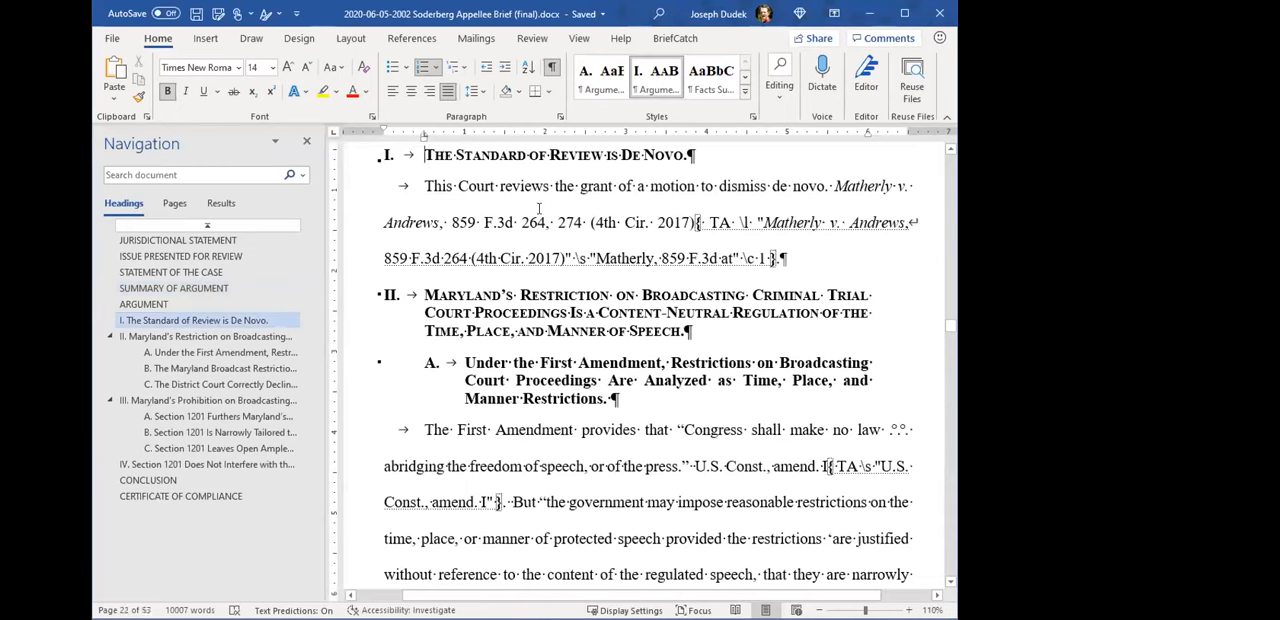
- Examine the Matherly v. Andrews TA field code, checking the italics of the case name and the line break after it
drag(384, 187, 416, 187)
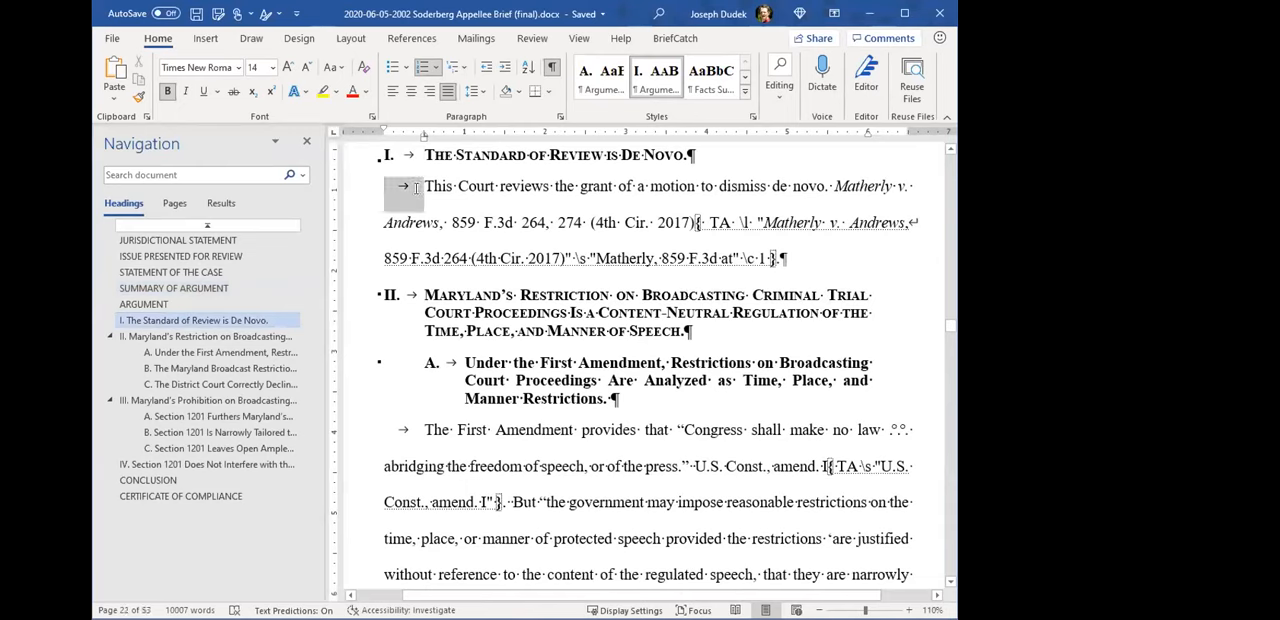
key(Right)
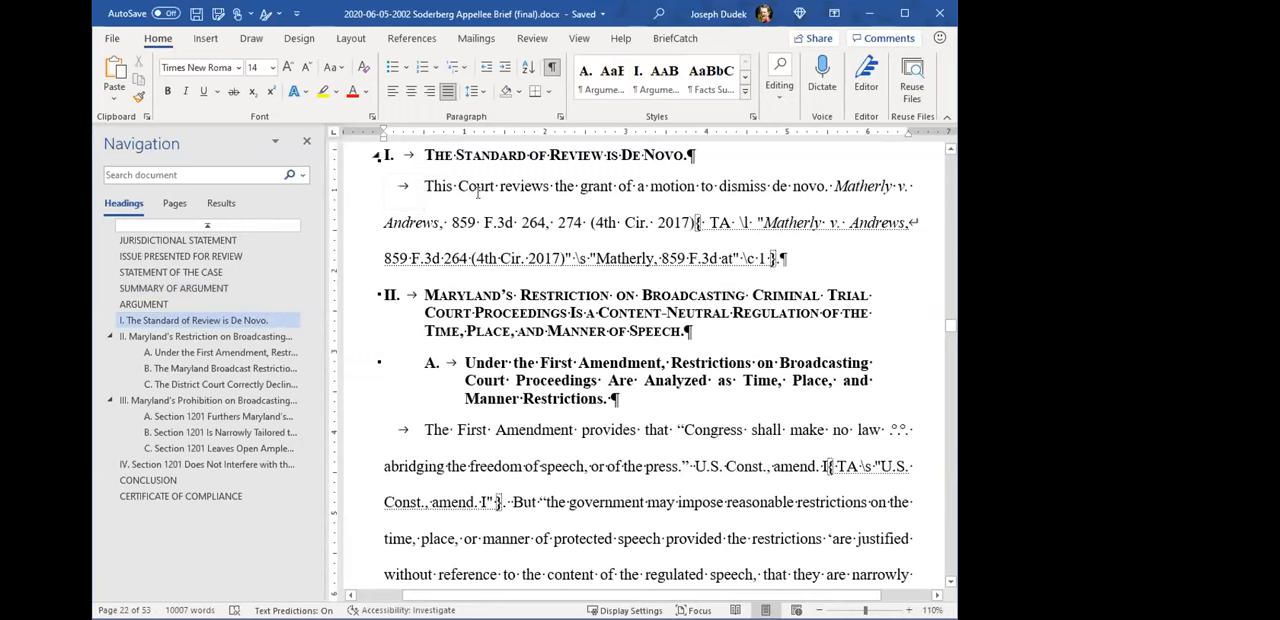
drag(834, 186, 888, 220)
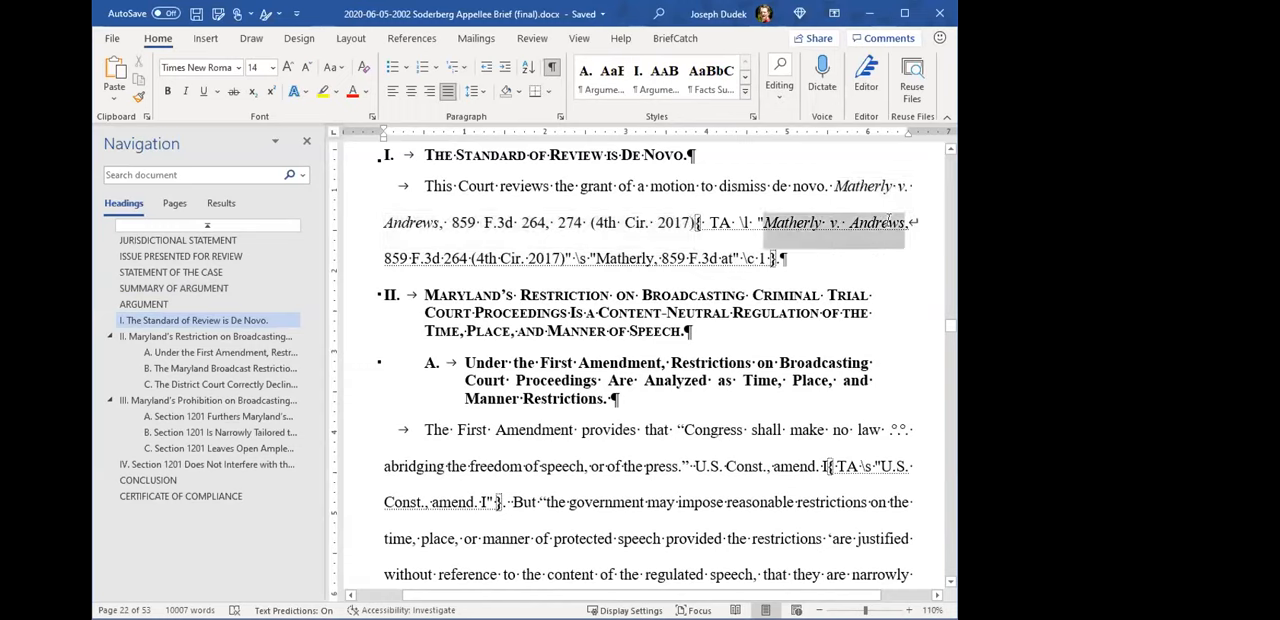
click(912, 222)
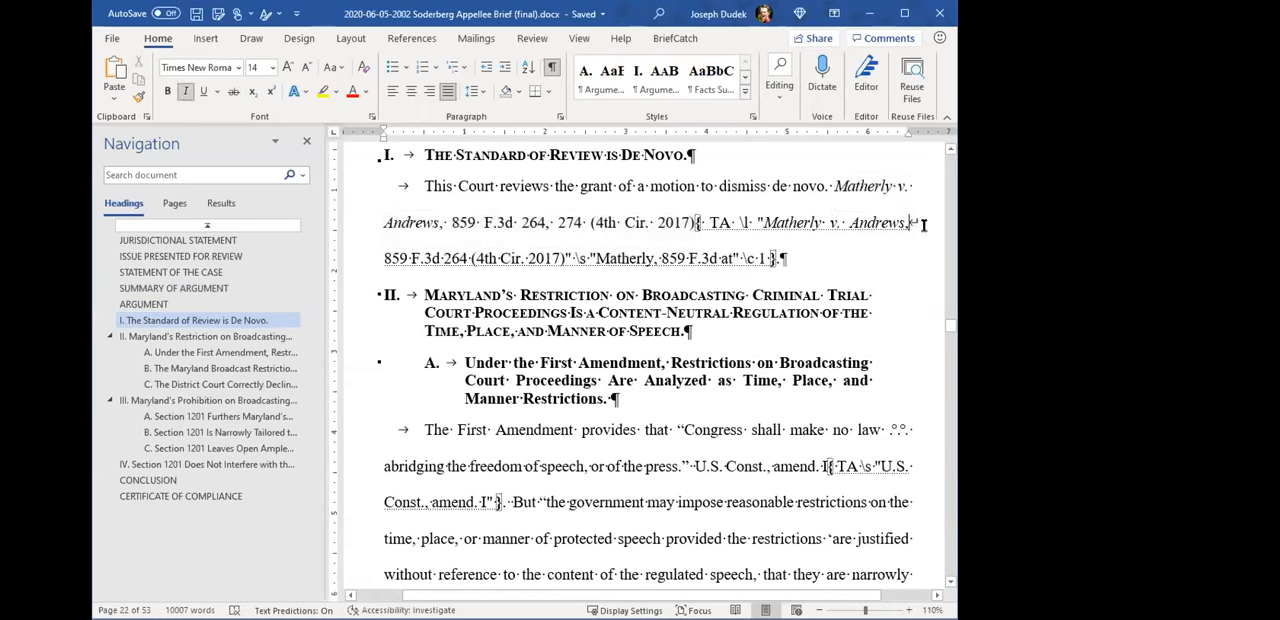
key(ctrl+i)
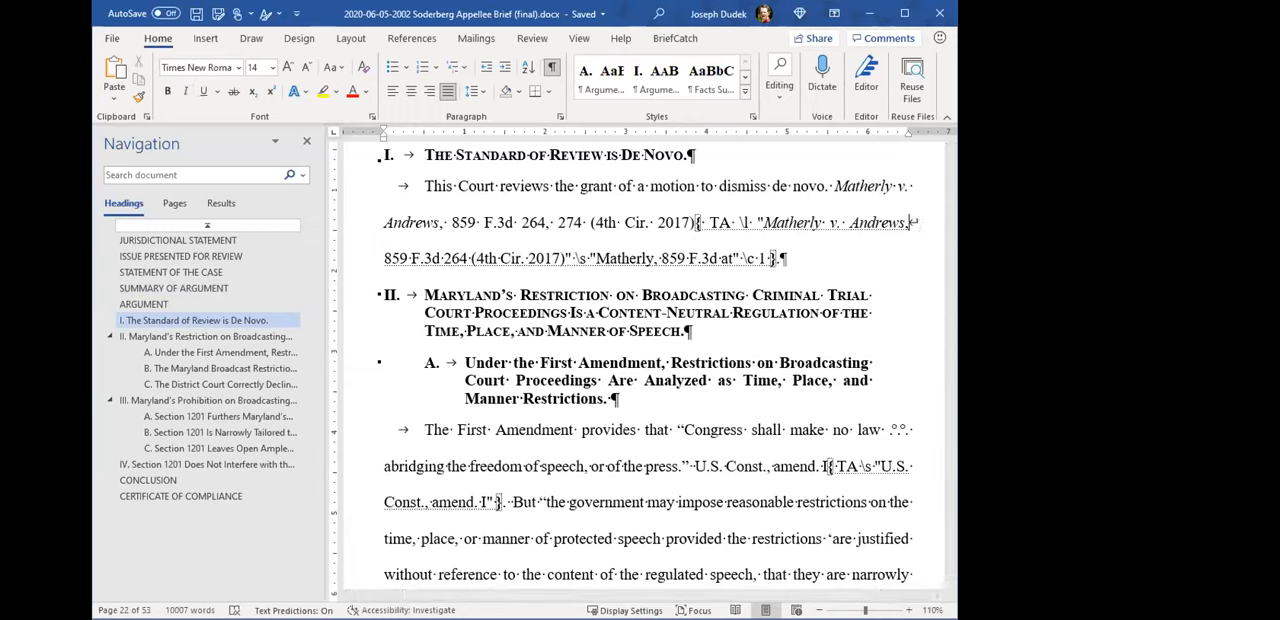
click(867, 222)
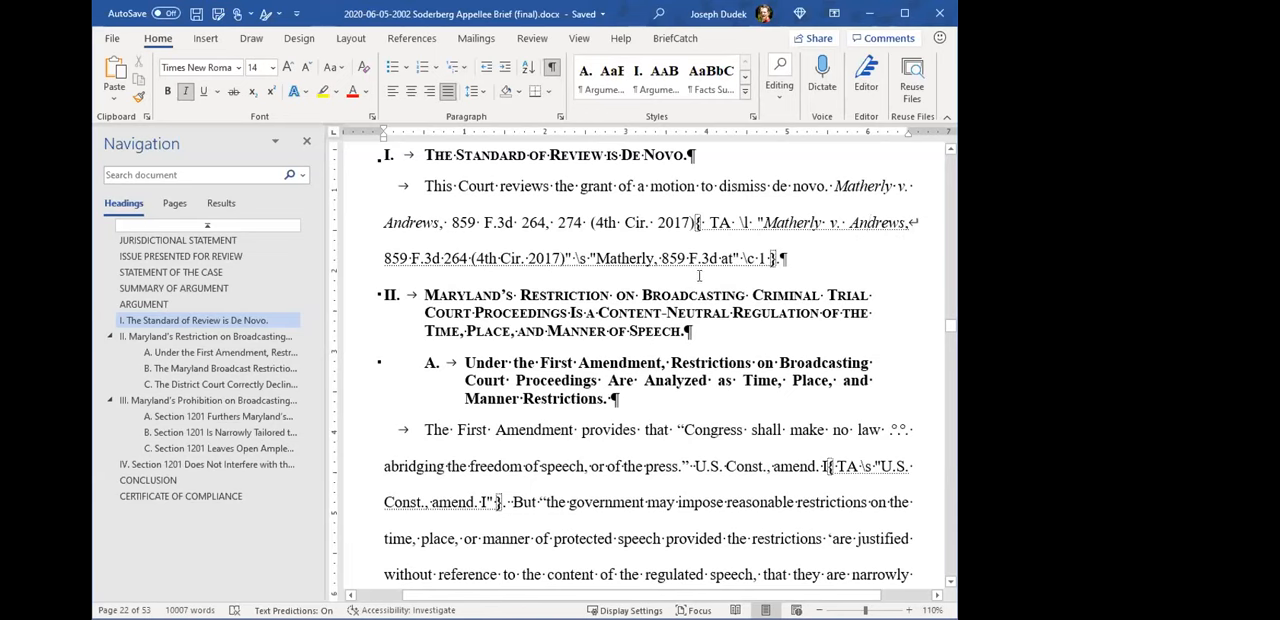
- Examine the TA field codes for U.S. Const., amend. I, Ward v. Rock Against Racism and Clark v. Community for Creative Non-Violence
scroll(821, 391, down, 1)
scroll(821, 391, down, 1)
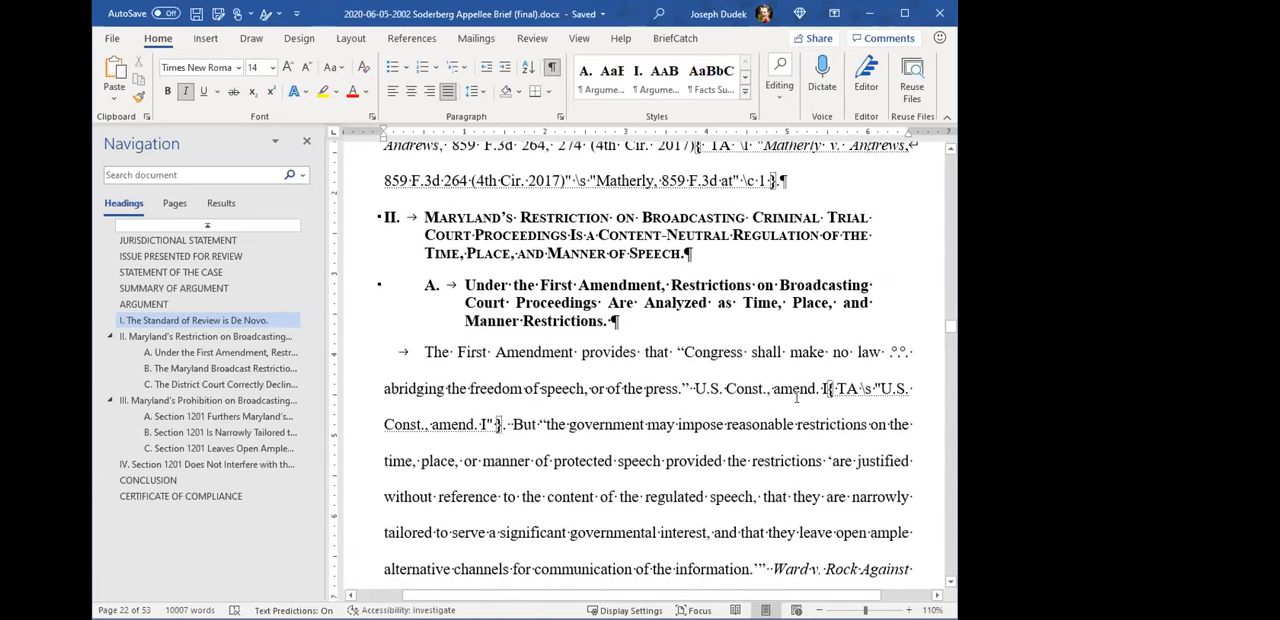
scroll(709, 441, down, 3)
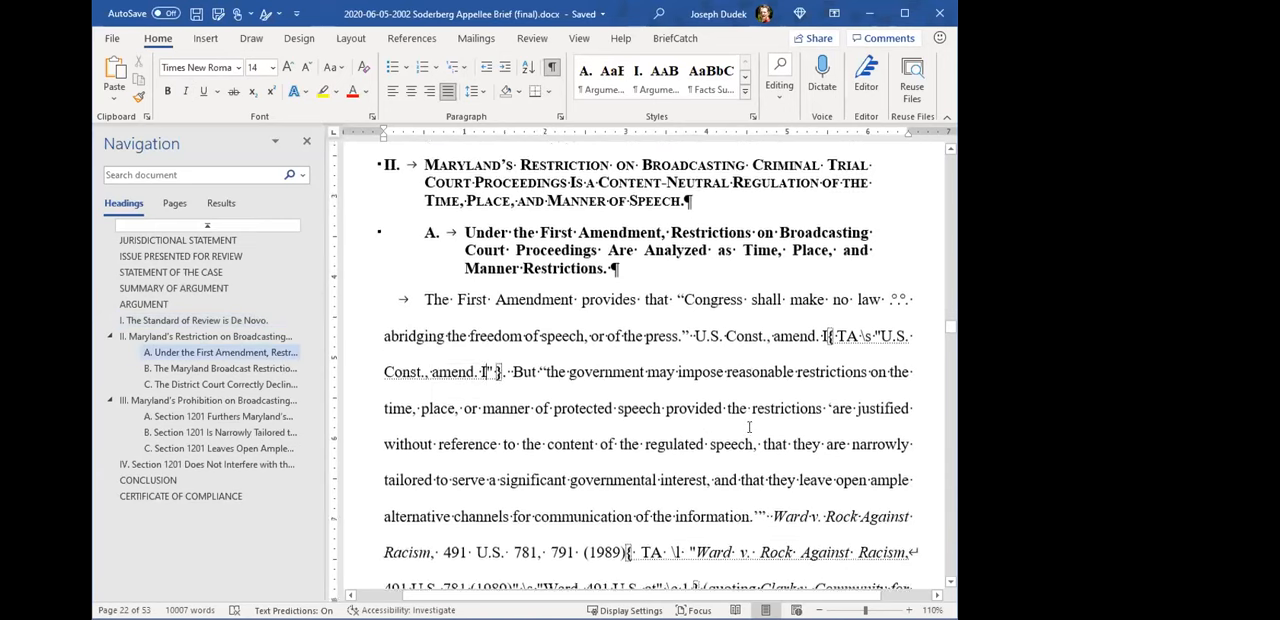
scroll(709, 441, down, 1)
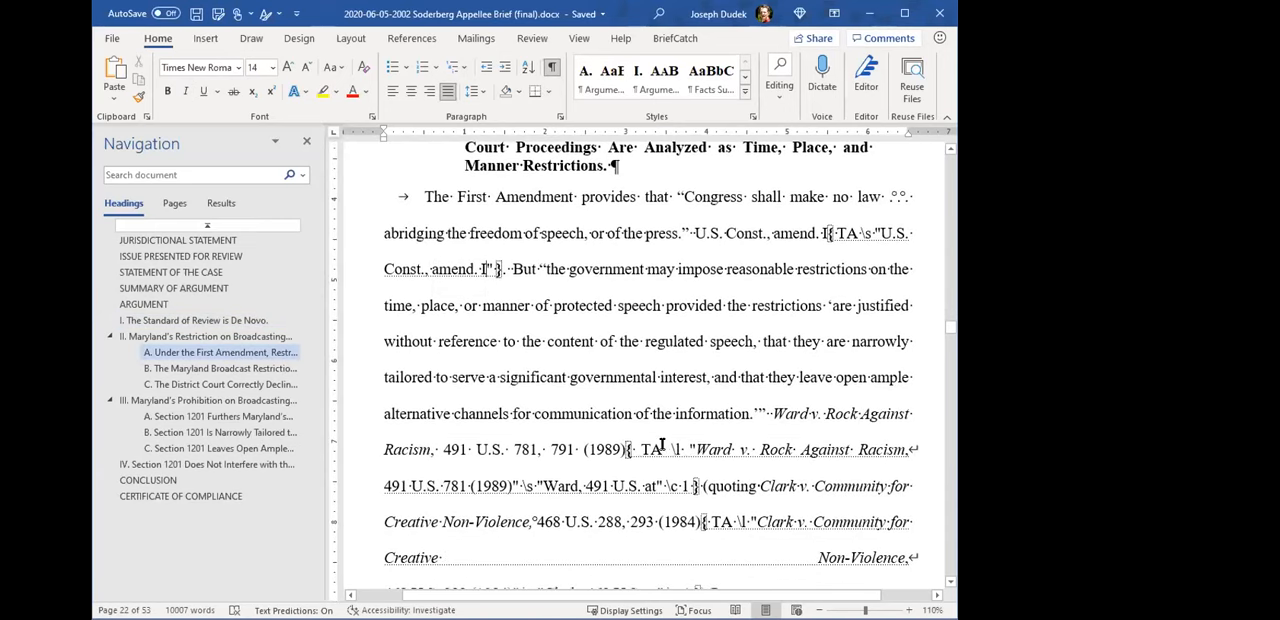
drag(661, 443, 735, 470)
drag(741, 522, 797, 528)
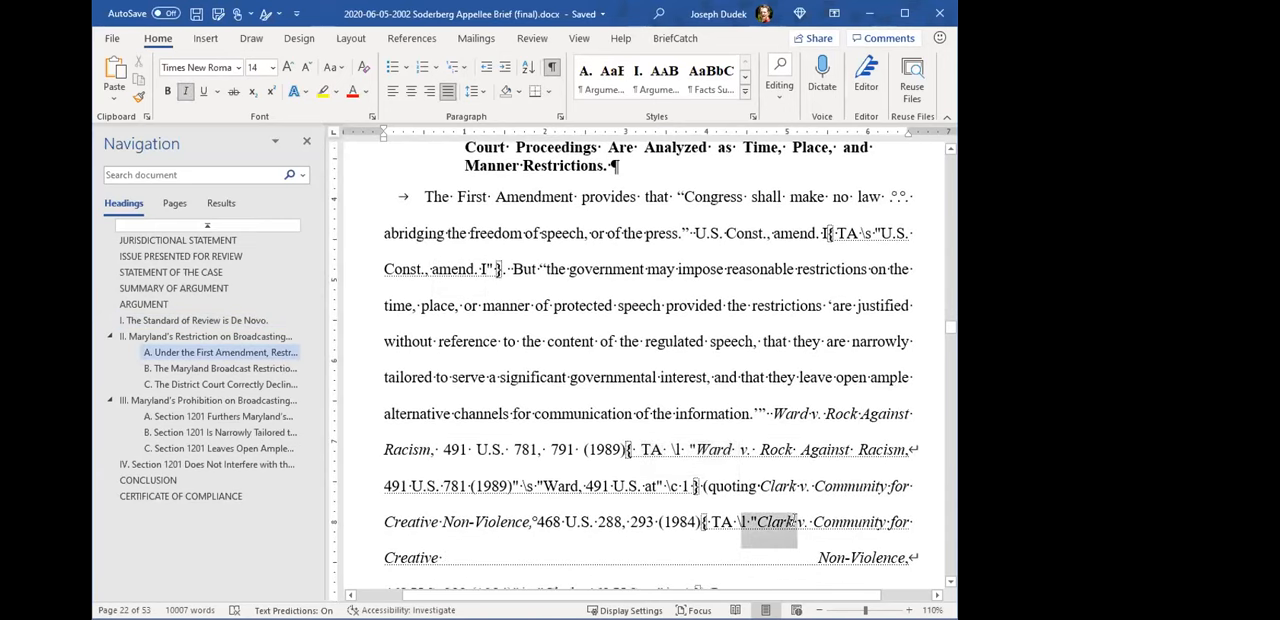
click(782, 513)
scroll(782, 513, down, 2)
scroll(760, 512, up, 3)
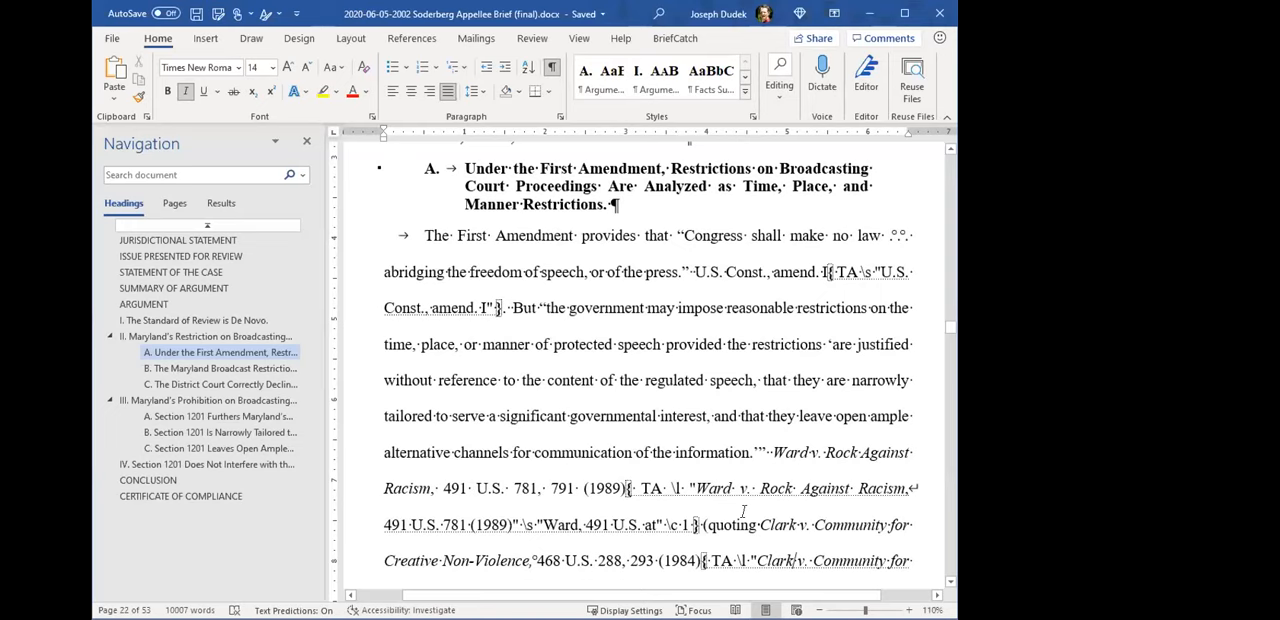
scroll(828, 417, down, 5)
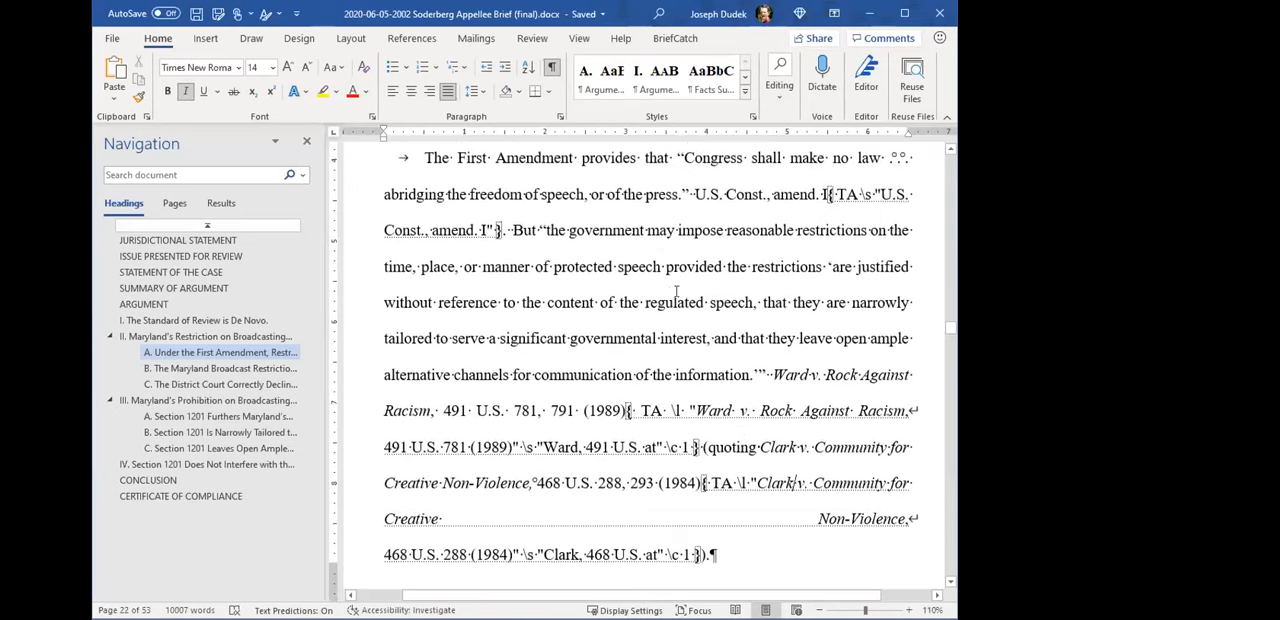
scroll(828, 417, down, 7)
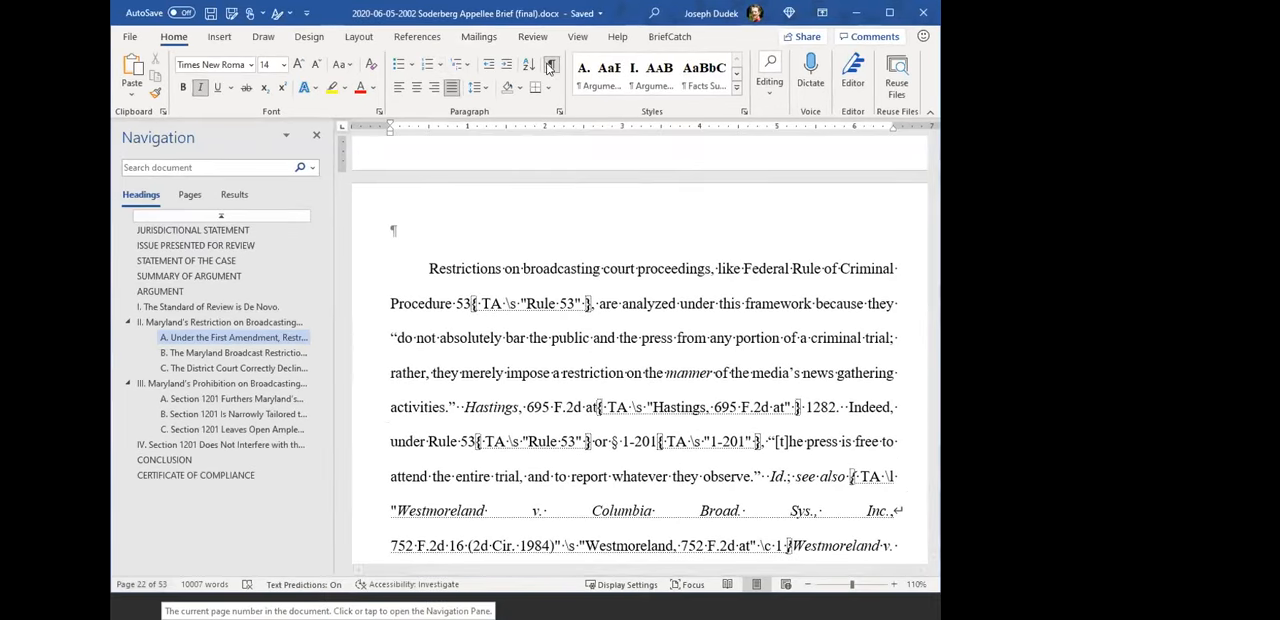
- Hide the formatting marks and show them again to compare how the field codes shift the text around the Clark citation
key(ctrl+shift+8)
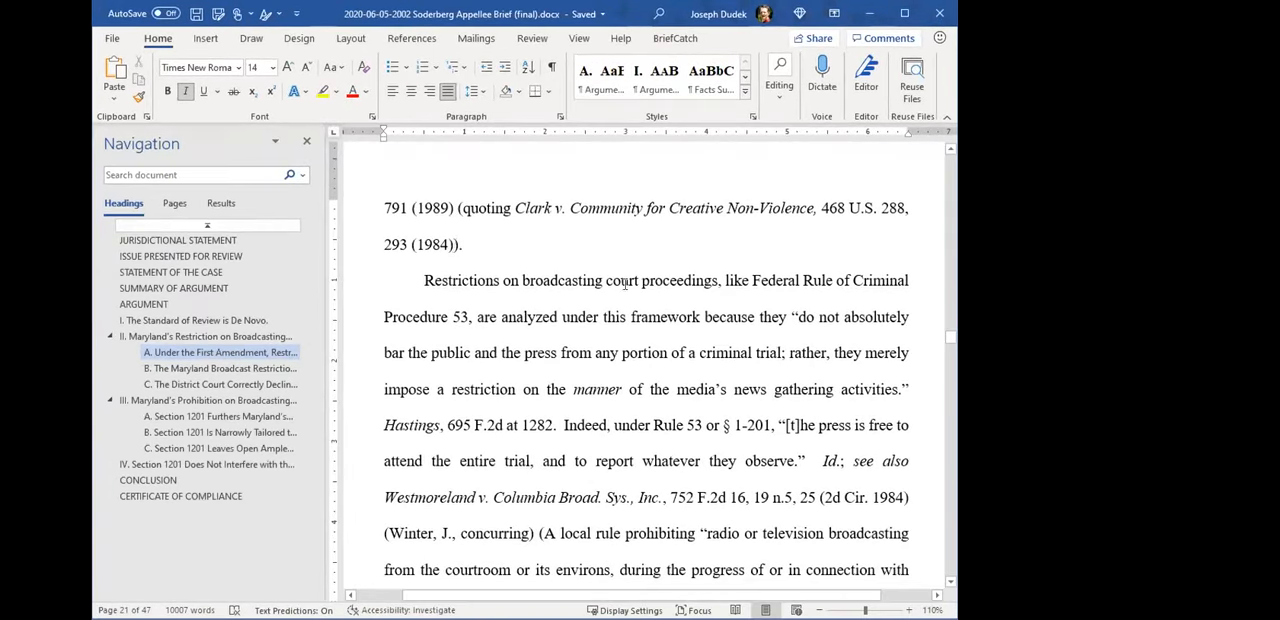
click(552, 68)
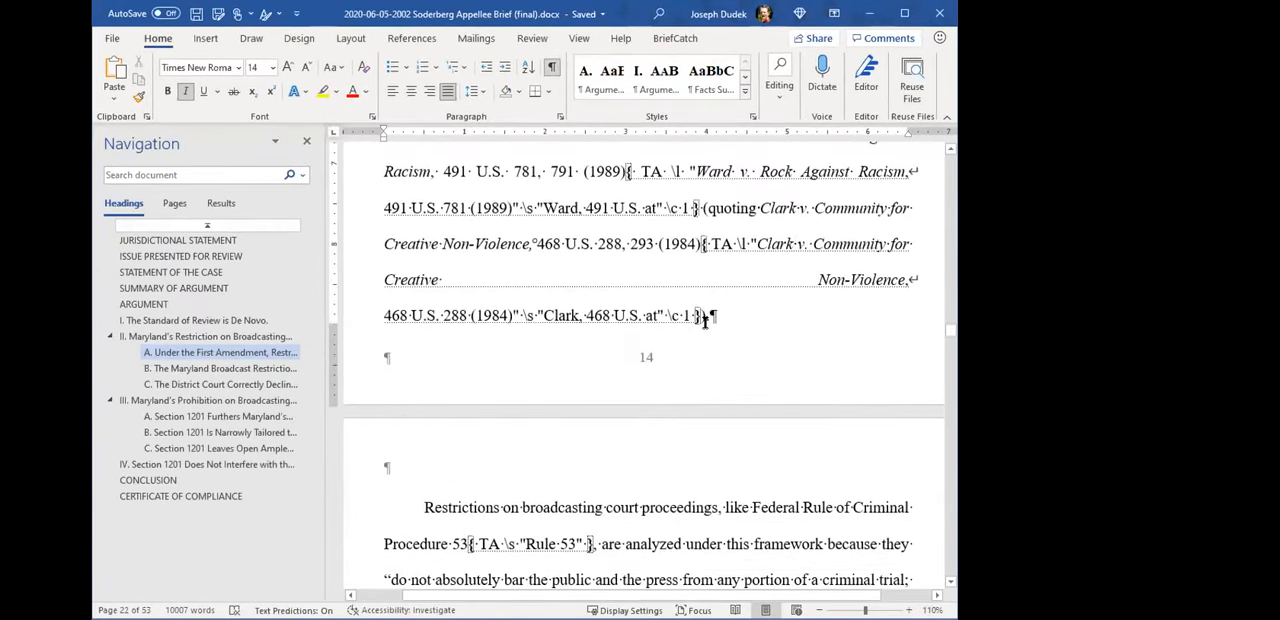
scroll(740, 345, down, 1)
scroll(760, 354, up, 4)
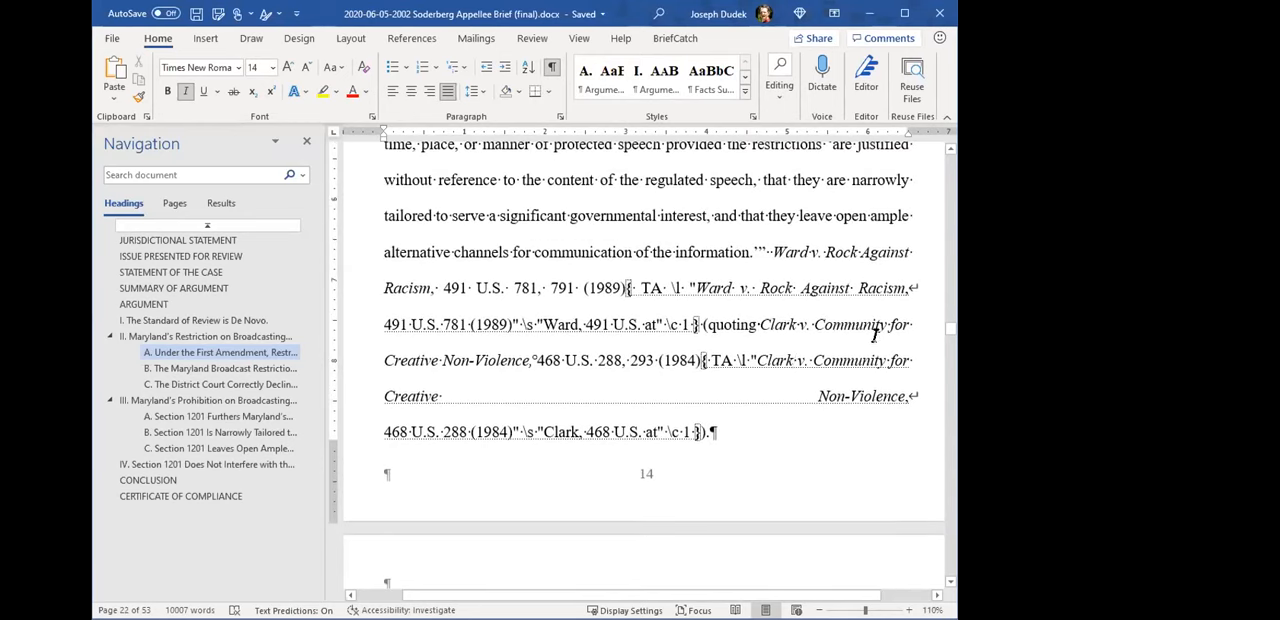
- Go to the brief's Table of Authorities and review the line breaks and page numbers of the case entries
drag(953, 328, 951, 159)
scroll(750, 397, down, 5)
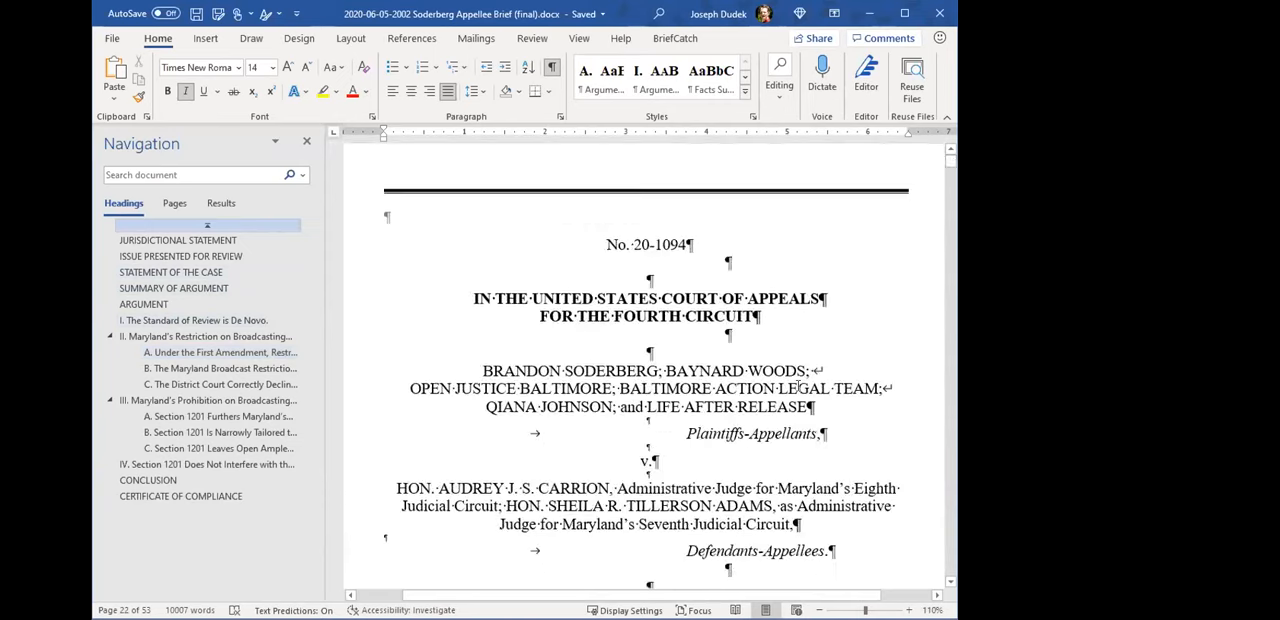
scroll(750, 397, down, 10)
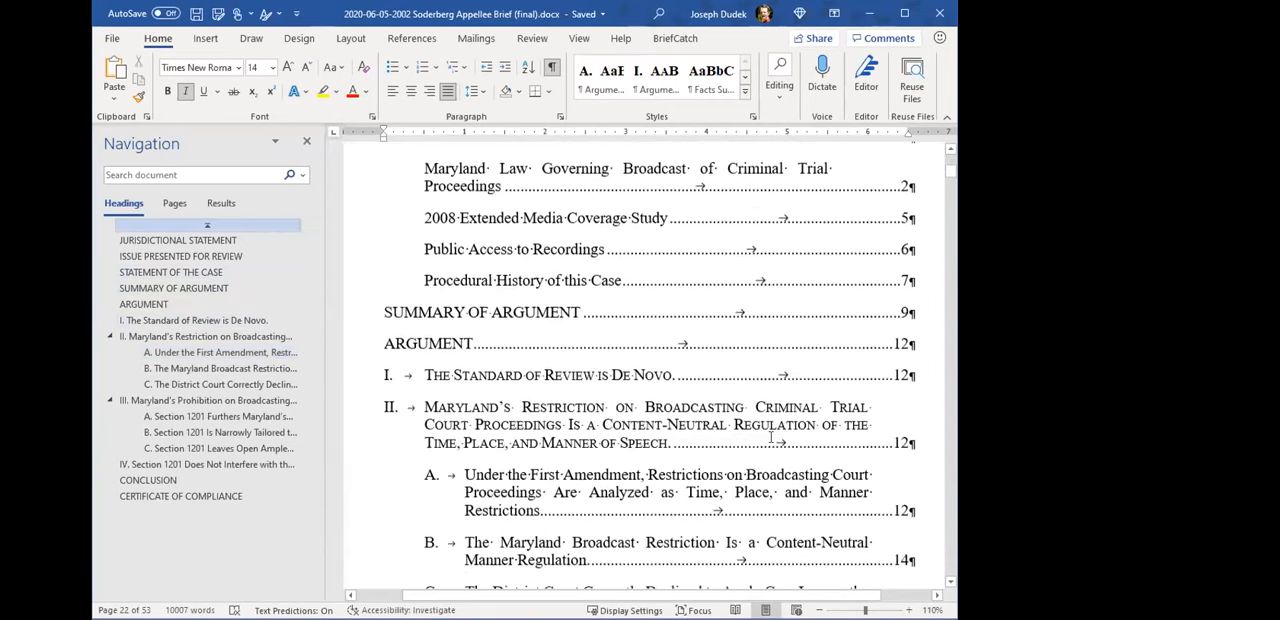
scroll(776, 410, down, 5)
scroll(776, 410, down, 10)
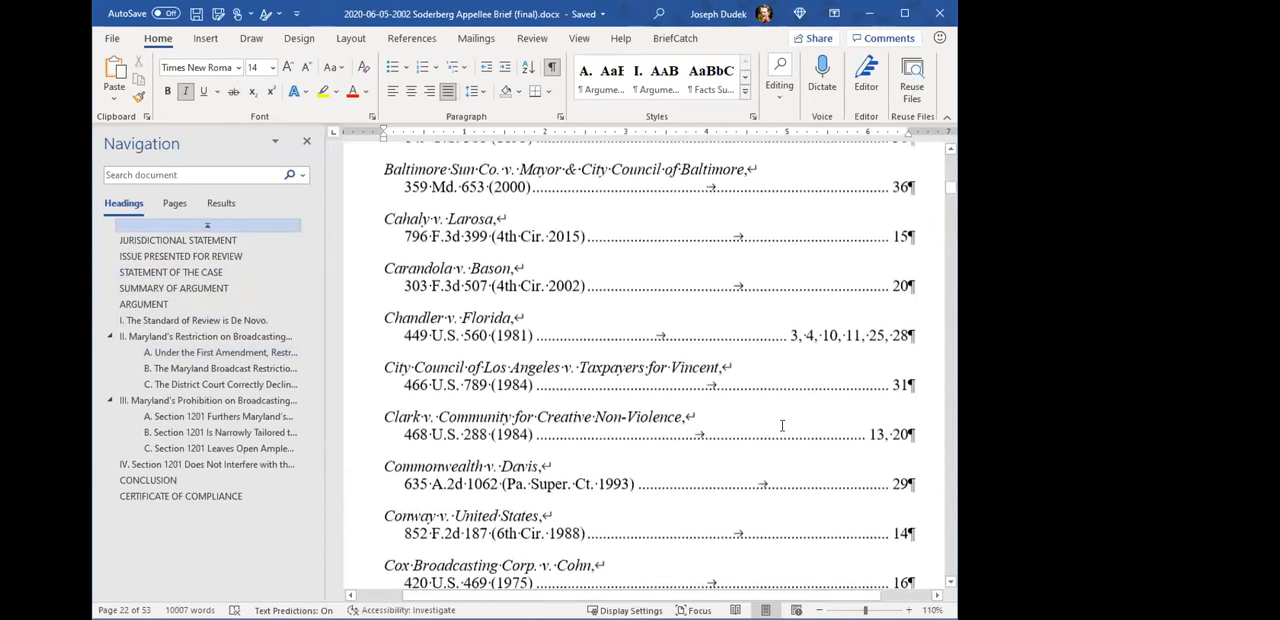
scroll(775, 342, up, 1)
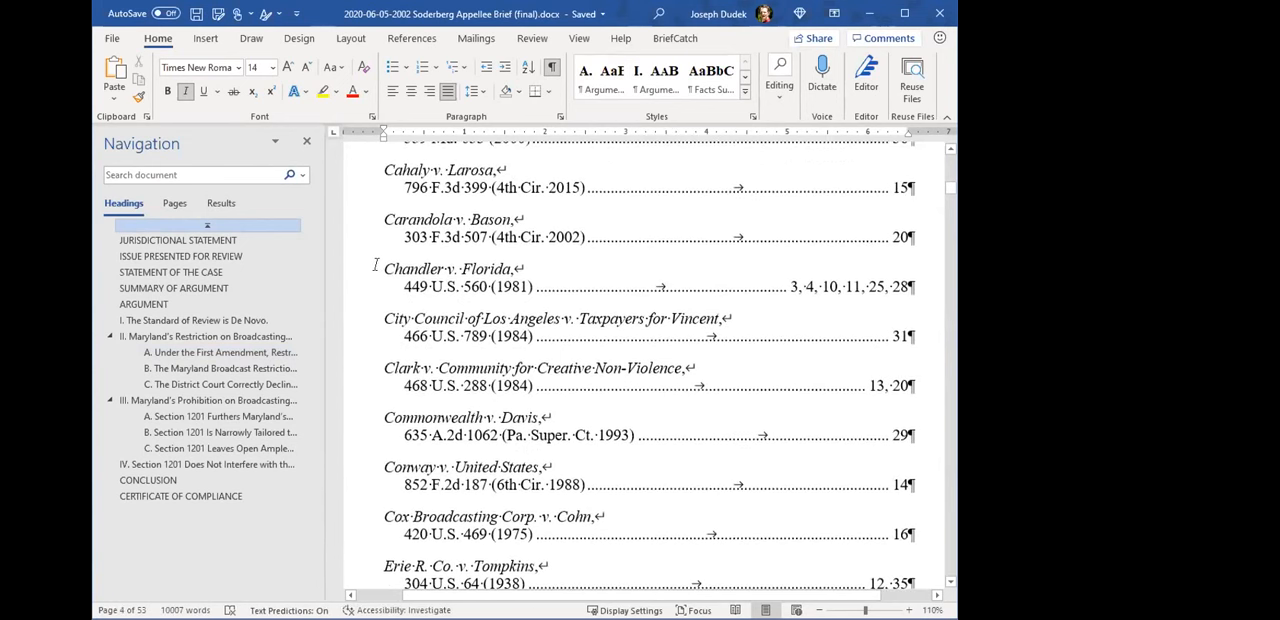
- Update the table of cases with the formatting marks still showing, and check the page numbers of Chandler v. Florida and its neighbours
drag(376, 266, 507, 284)
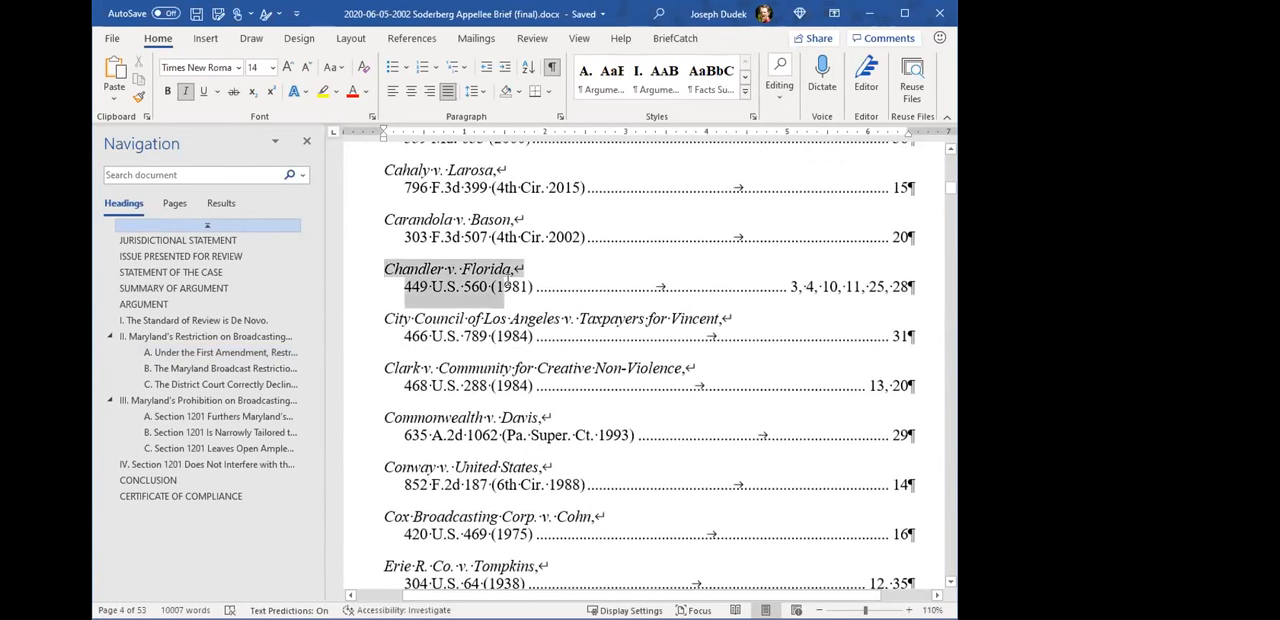
click(824, 325)
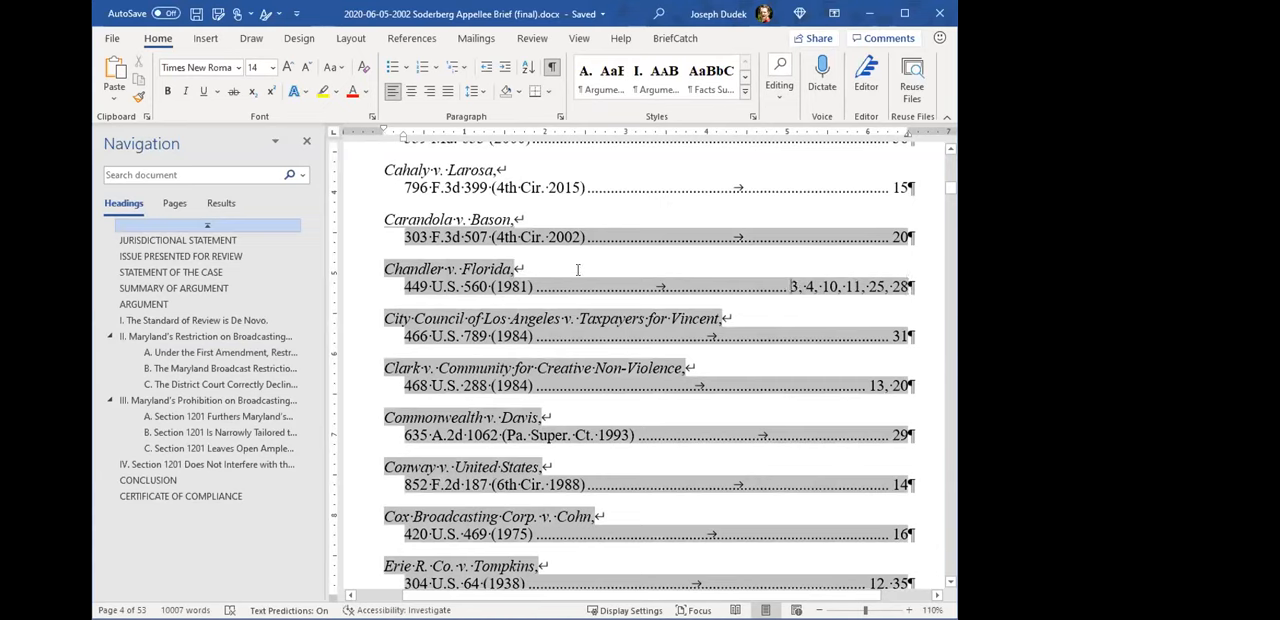
right_click(494, 271)
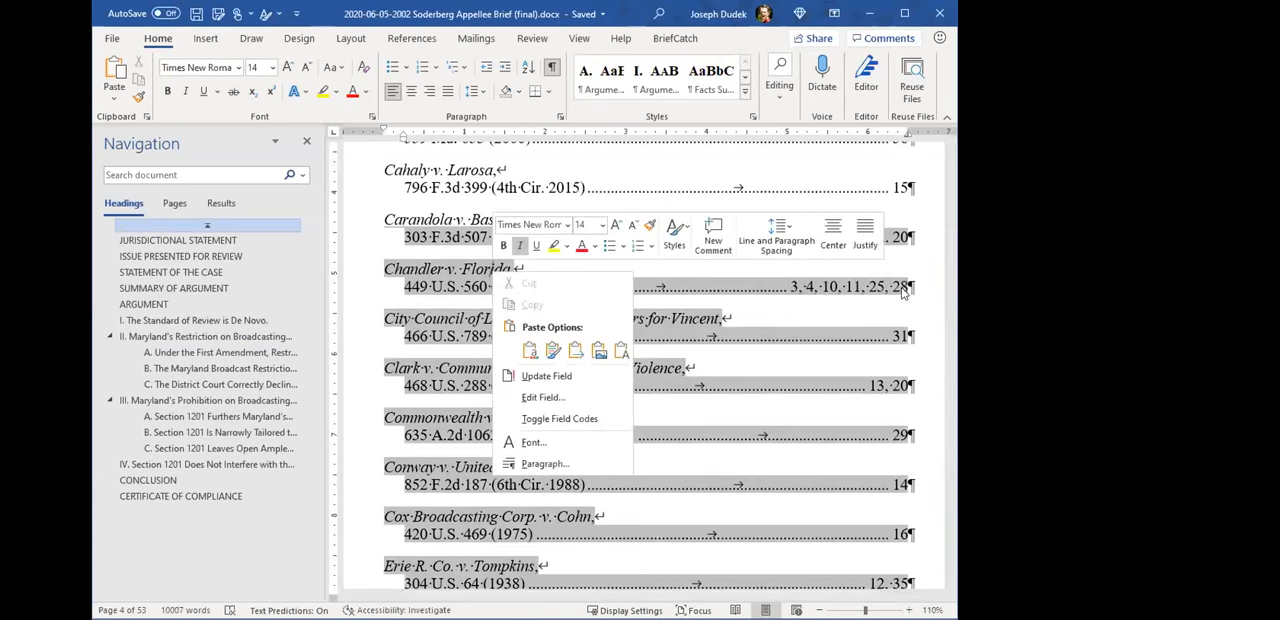
click(560, 380)
scroll(826, 330, down, 5)
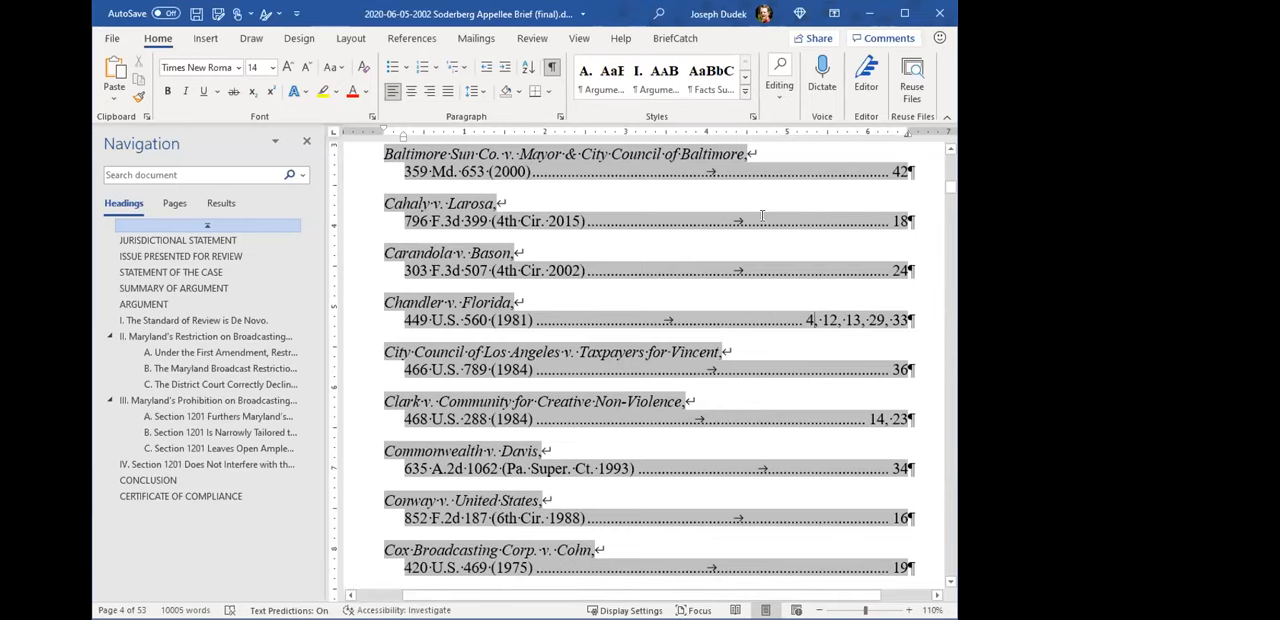
scroll(723, 478, up, 1)
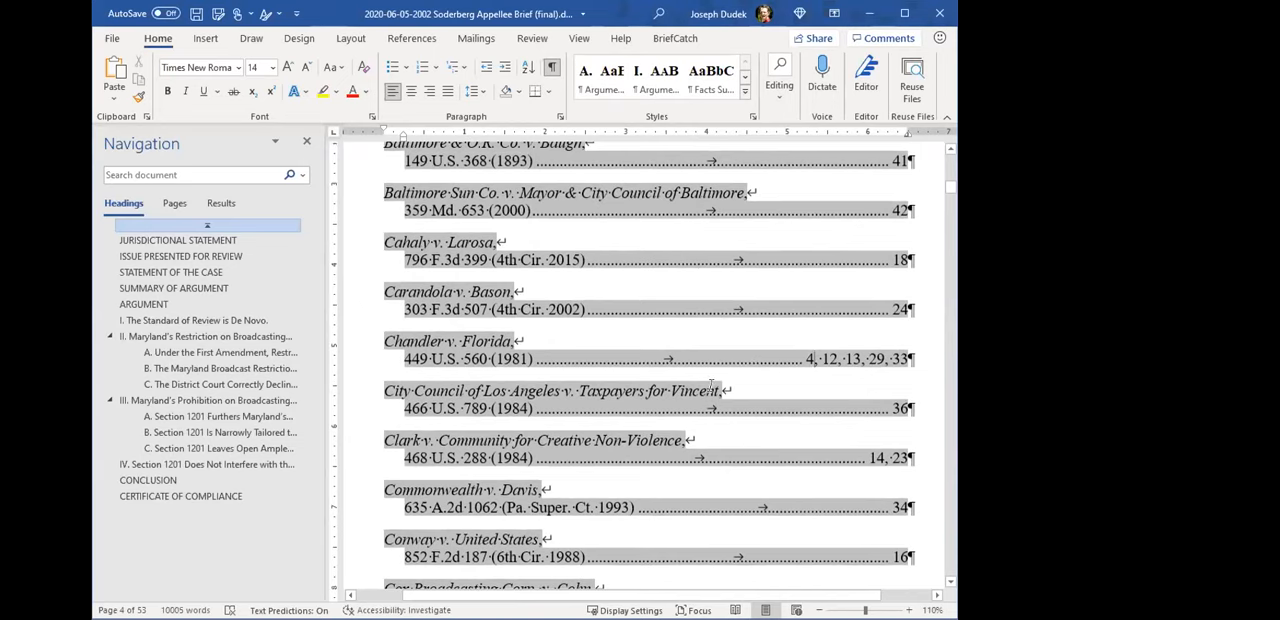
- Hide the formatting marks, update the table of cases again and check its page numbers
click(551, 66)
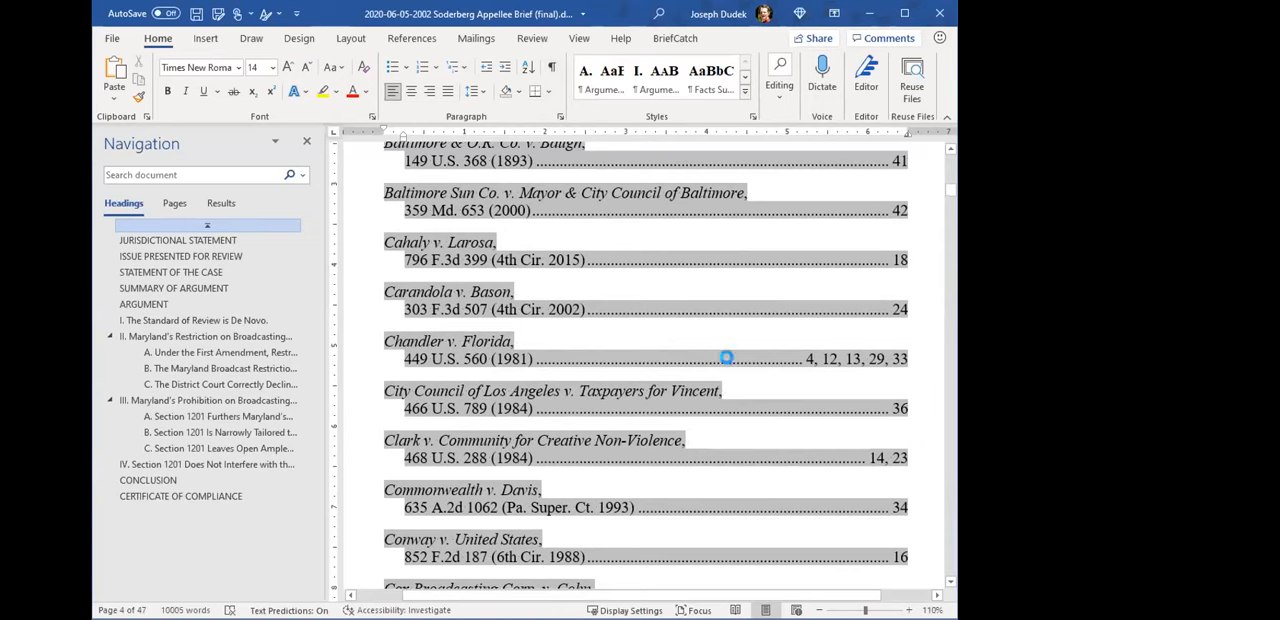
right_click(805, 472)
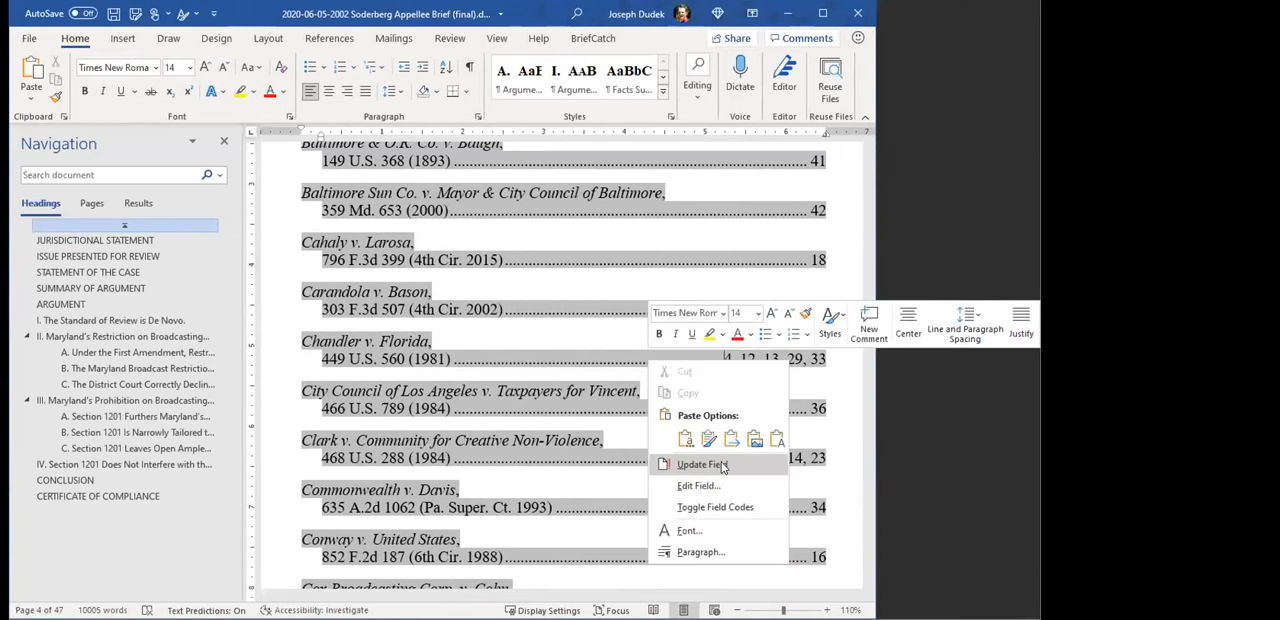
click(722, 466)
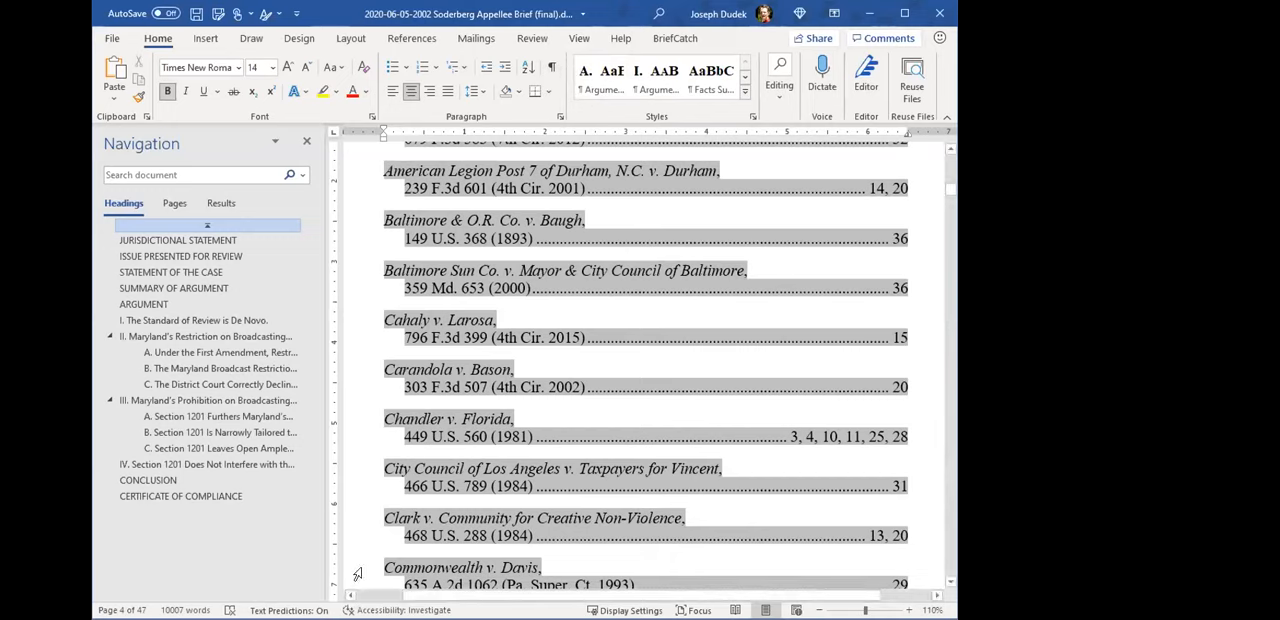
click(643, 427)
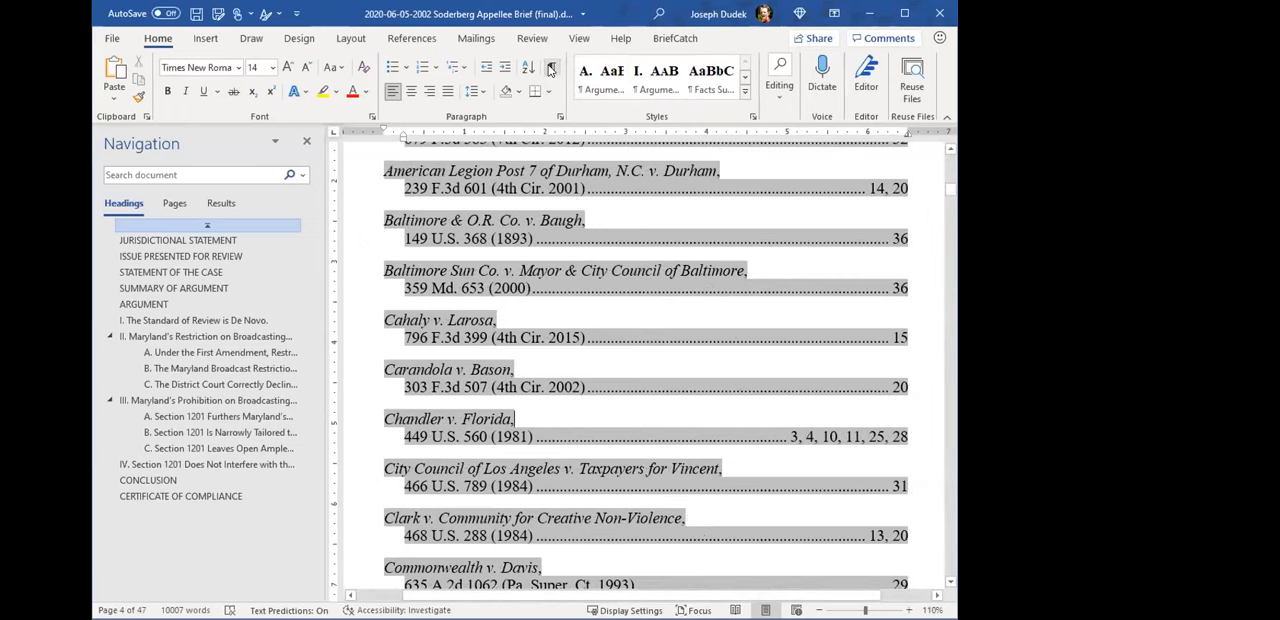
scroll(700, 320, up, 8)
scroll(760, 400, up, 2)
scroll(755, 398, down, 8)
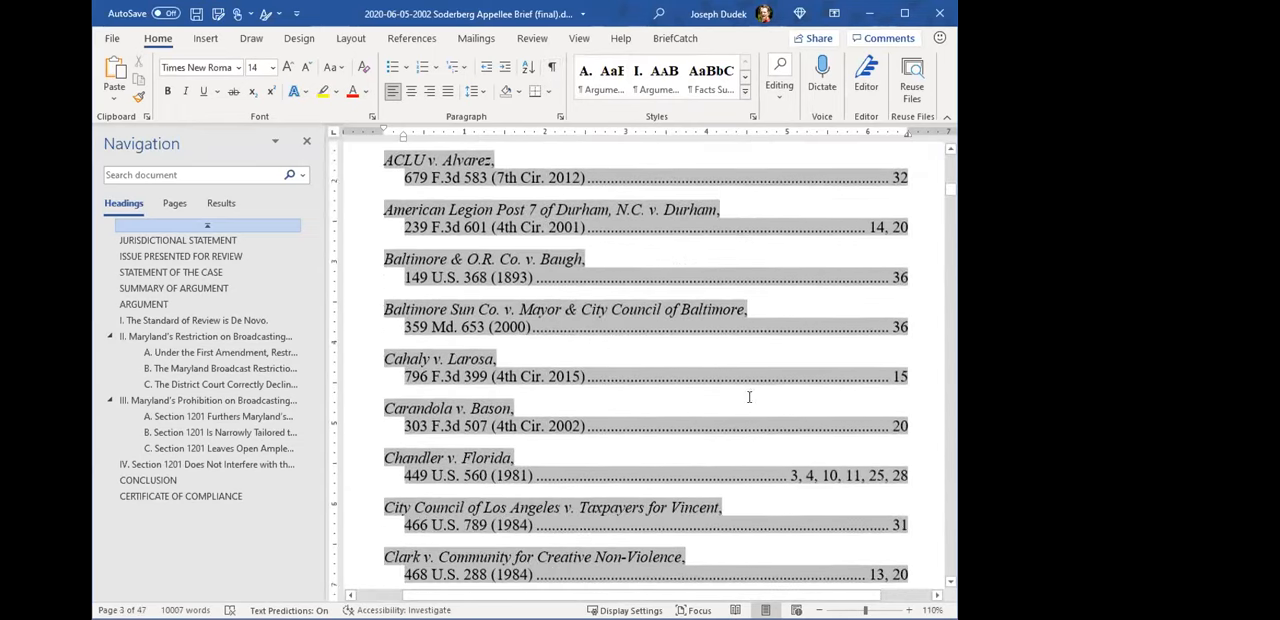
scroll(747, 392, down, 2)
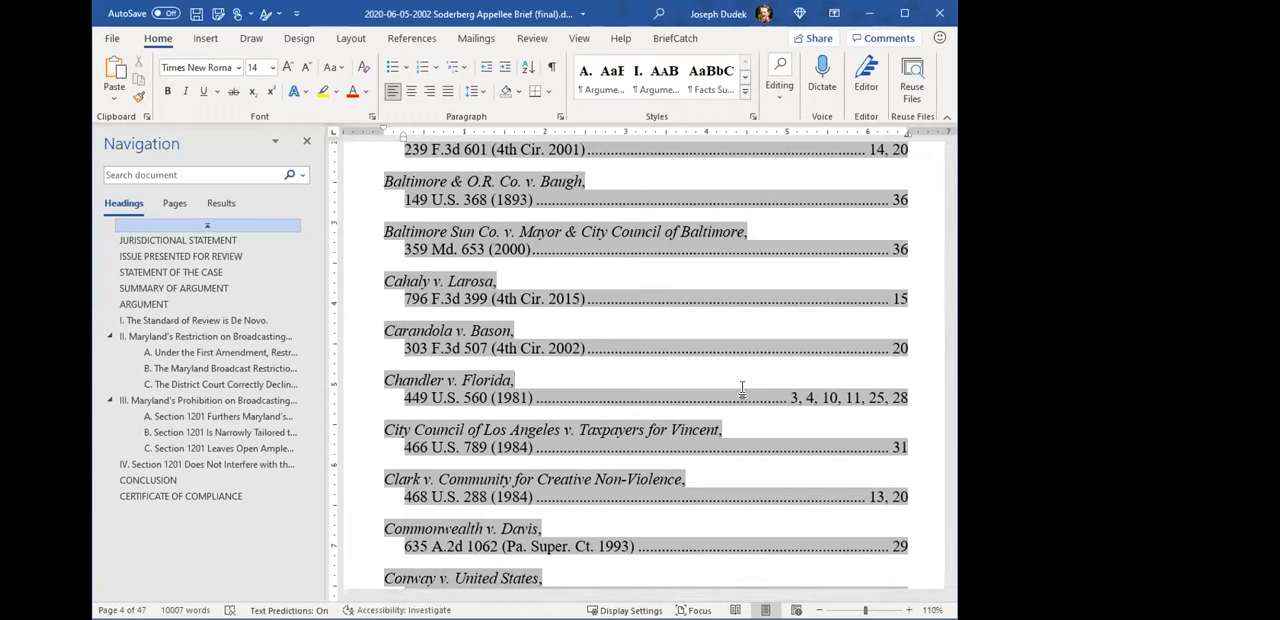
- Update the Constitutional Provisions and Rules tables with the formatting marks hidden
scroll(745, 387, down, 12)
scroll(599, 367, down, 15)
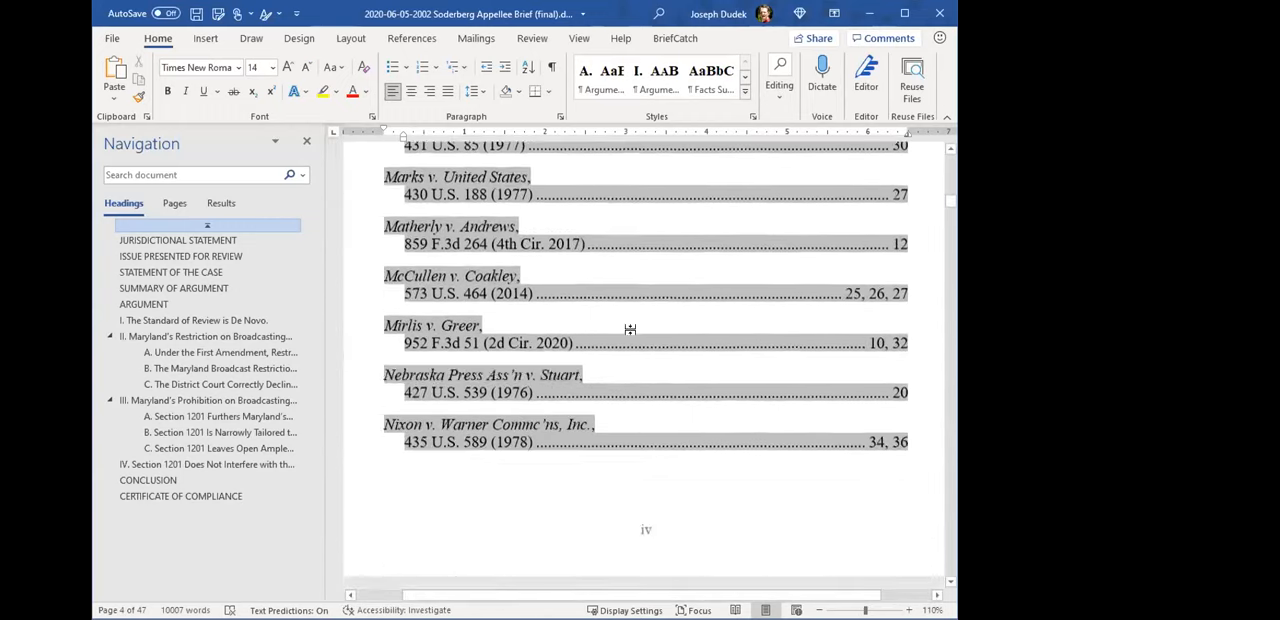
scroll(643, 325, down, 8)
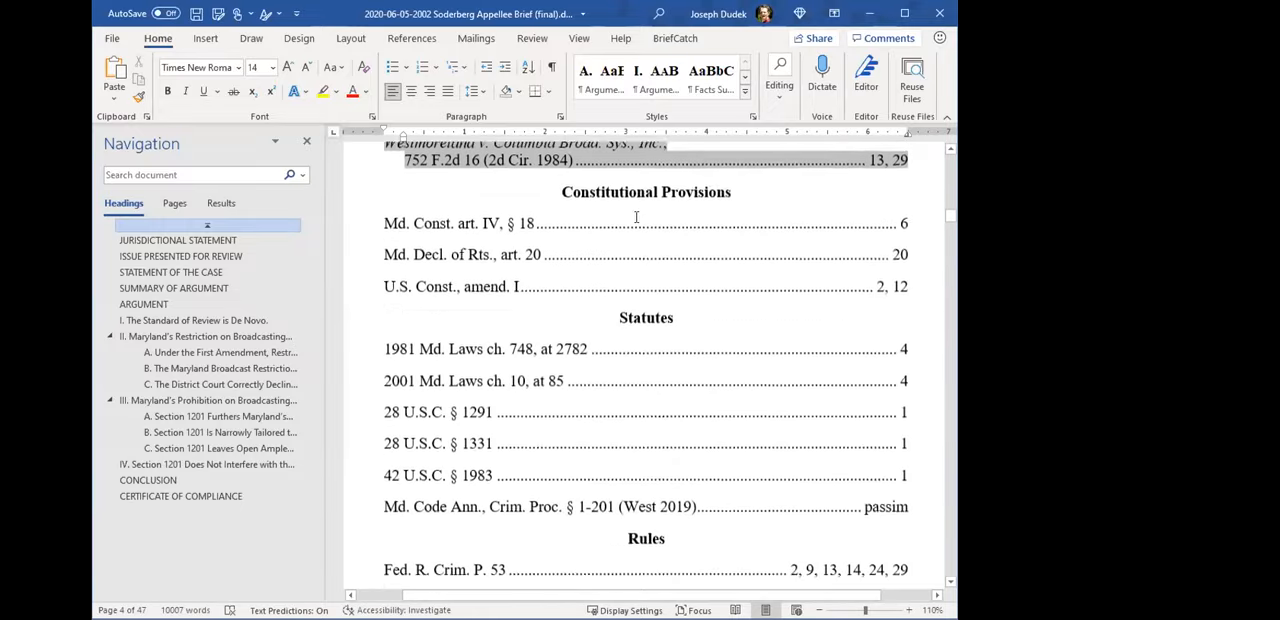
right_click(637, 214)
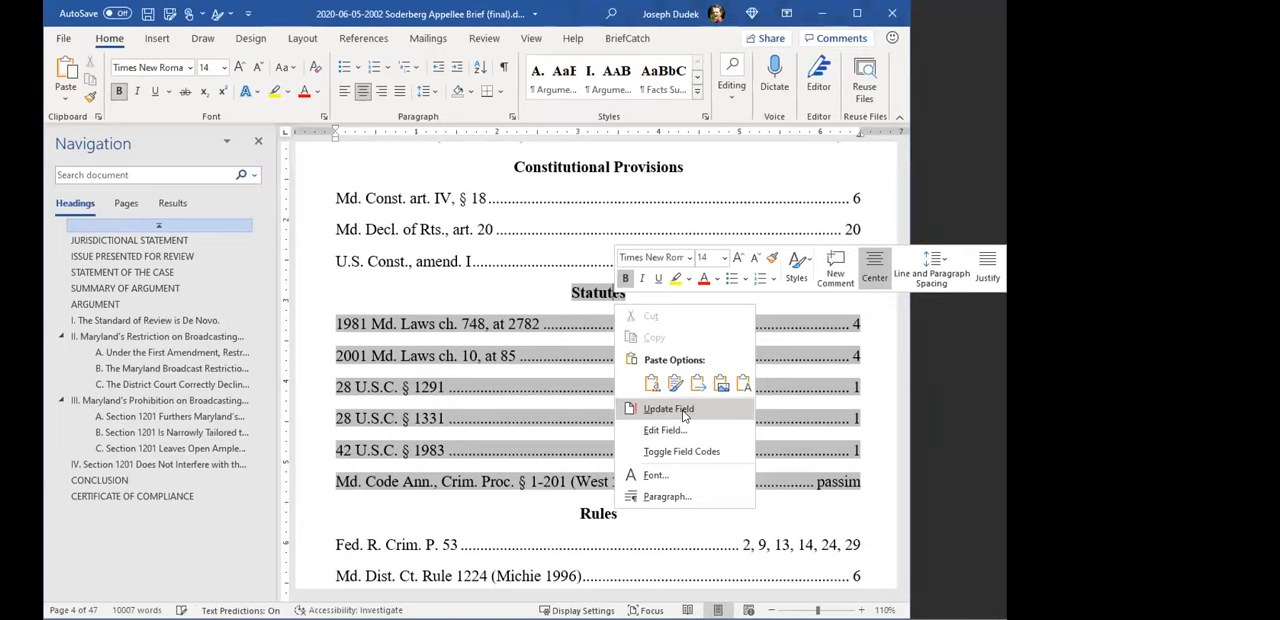
click(684, 412)
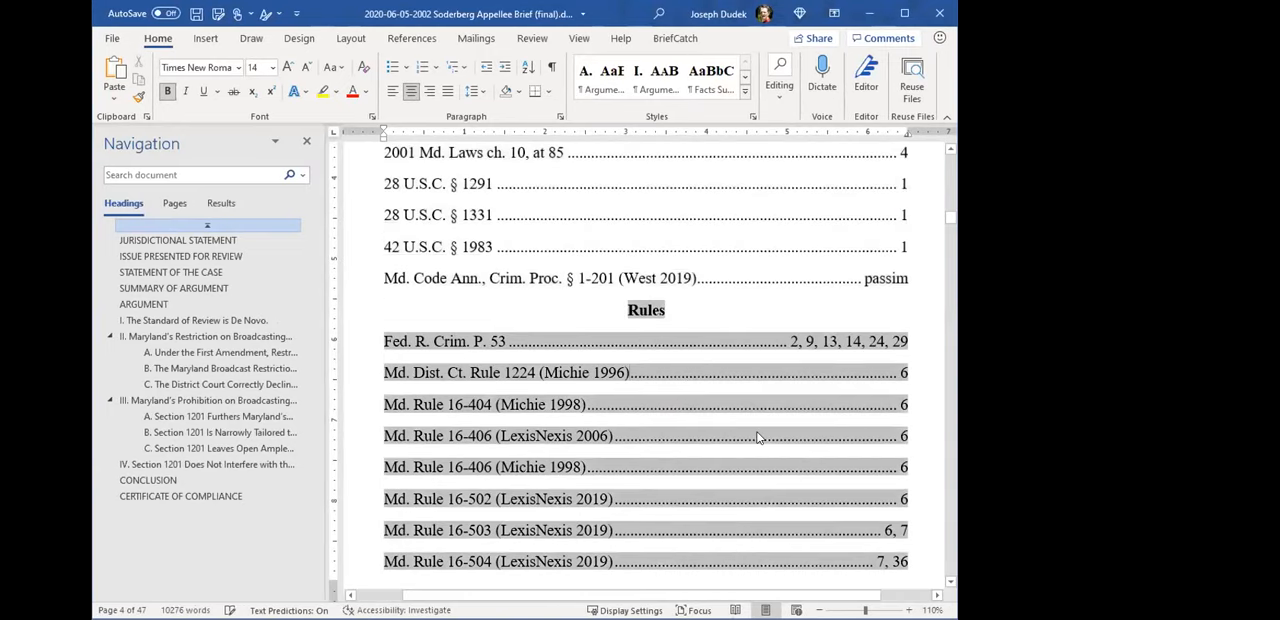
- Update the Other Authorities table and check the page numbers and line wrapping of its entries
scroll(757, 437, down, 5)
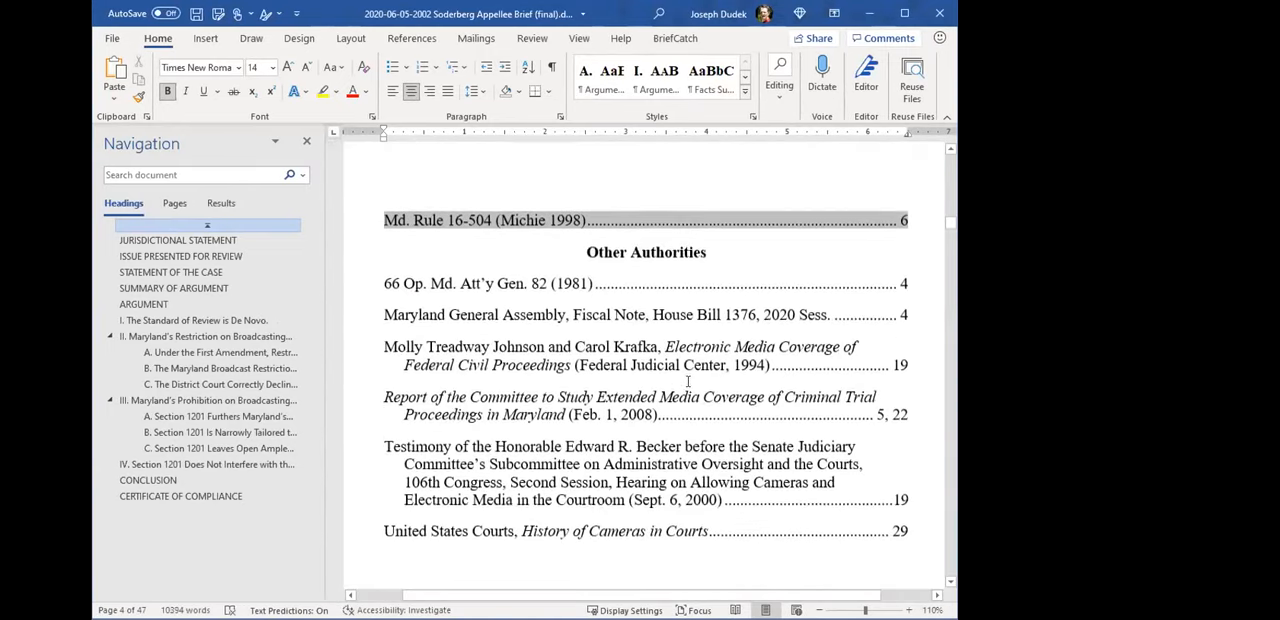
right_click(689, 385)
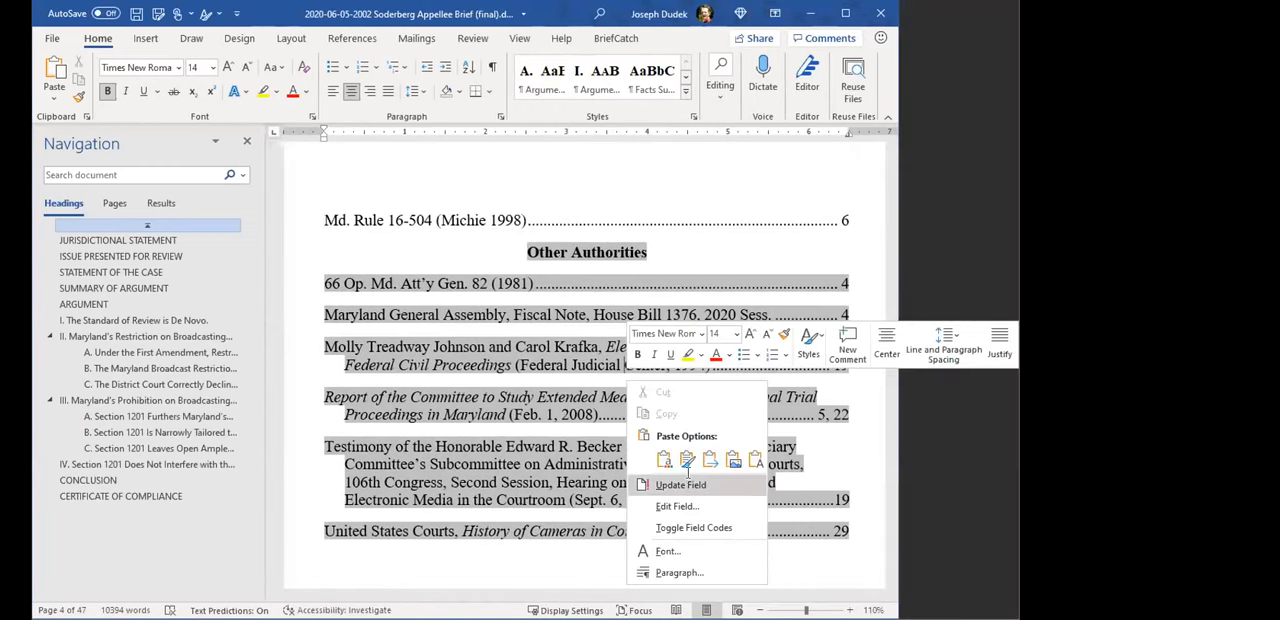
click(685, 484)
scroll(715, 445, down, 10)
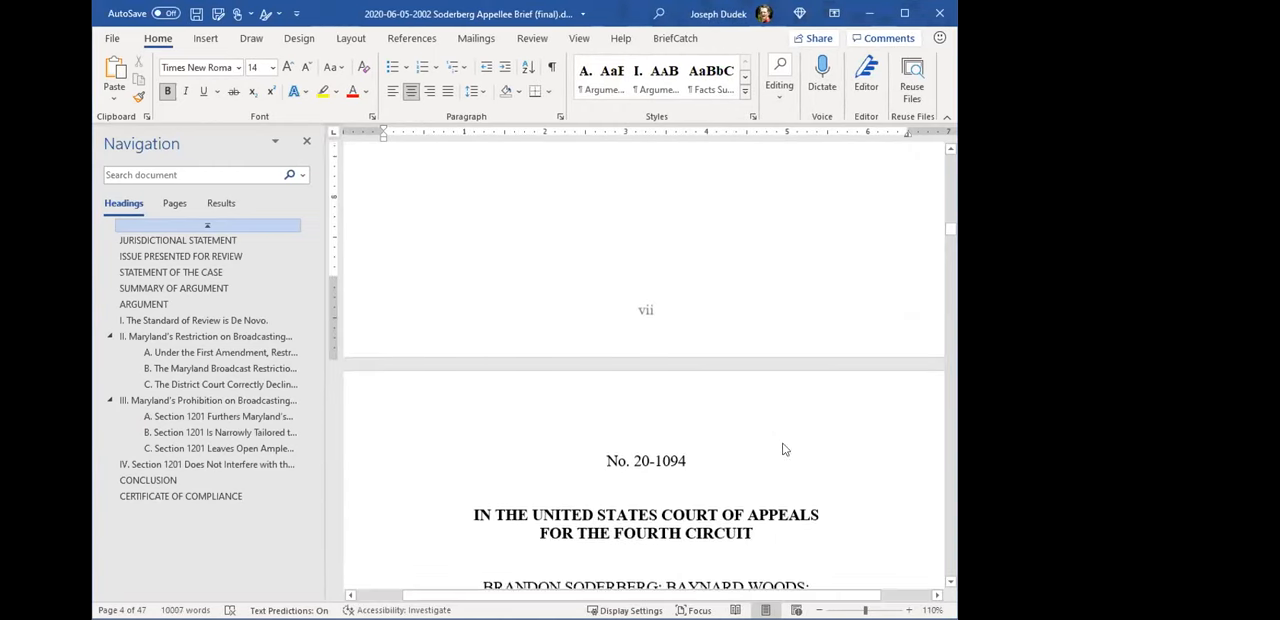
scroll(785, 449, up, 8)
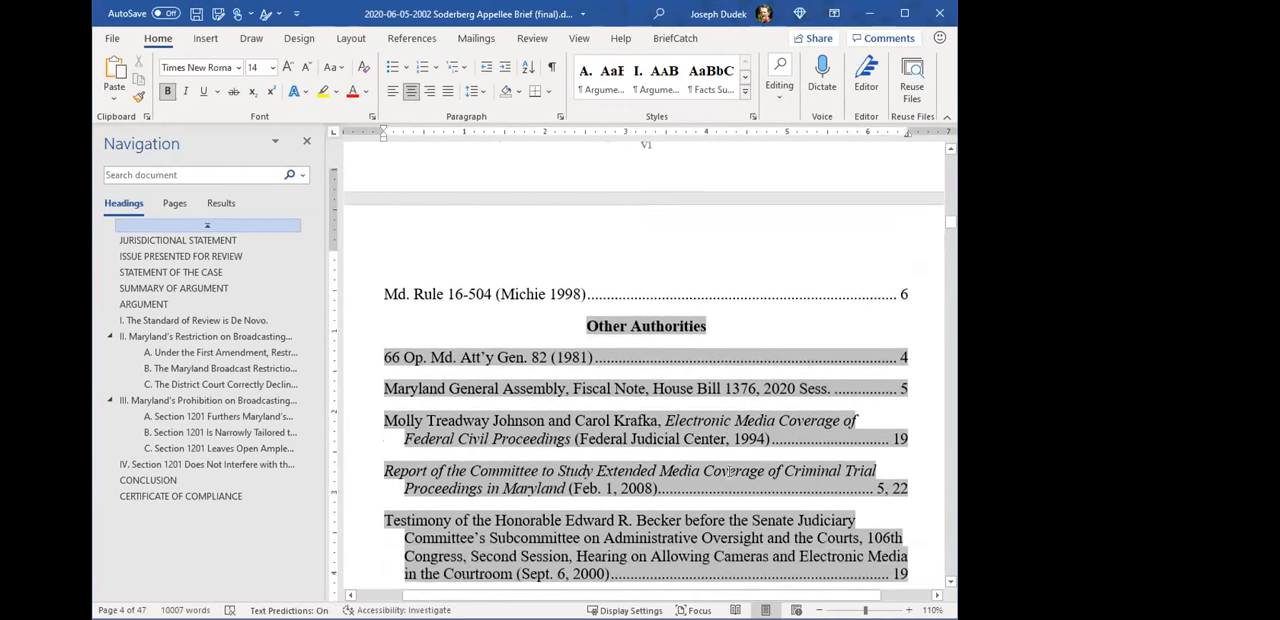
scroll(728, 474, down, 1)
scroll(729, 466, up, 2)
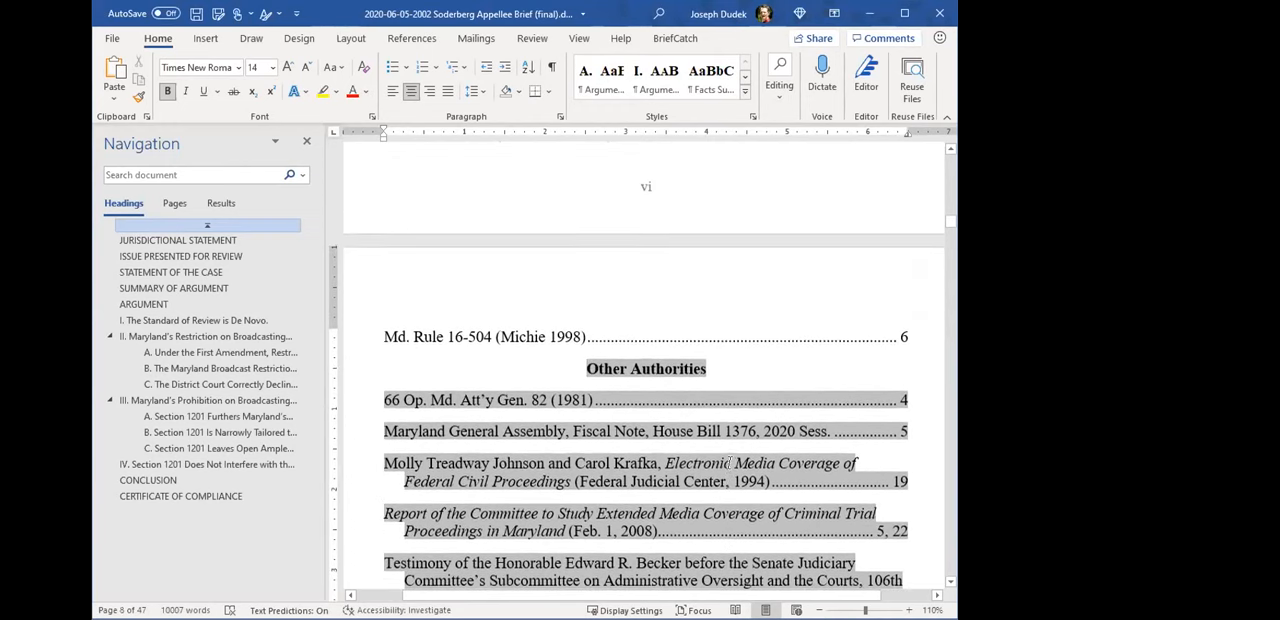
scroll(731, 452, down, 3)
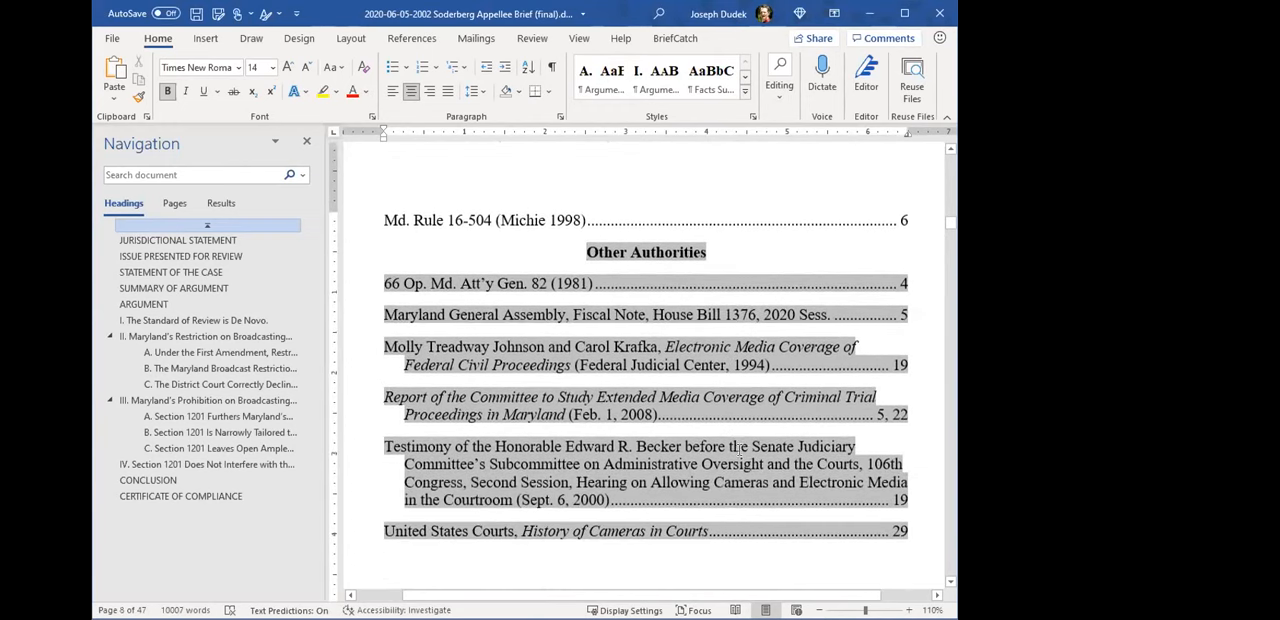
scroll(746, 416, up, 7)
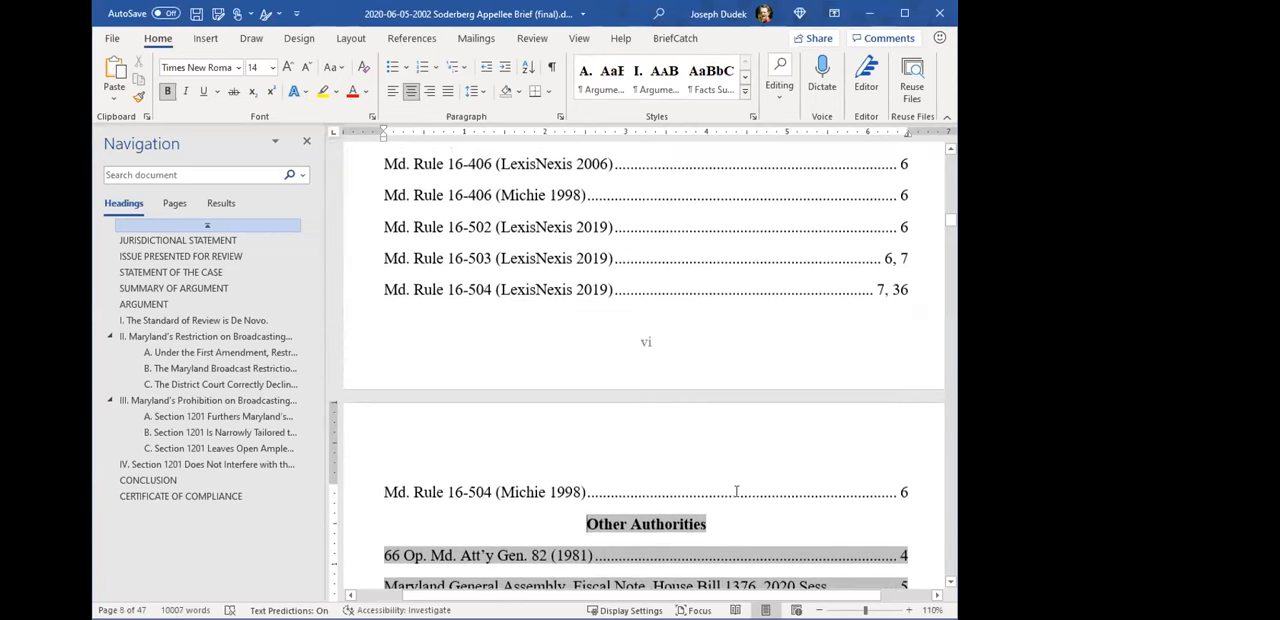
- Undo the last update of the Other Authorities table
triple_click(738, 488)
scroll(738, 484, down, 2)
click(738, 484)
scroll(514, 428, down, 1)
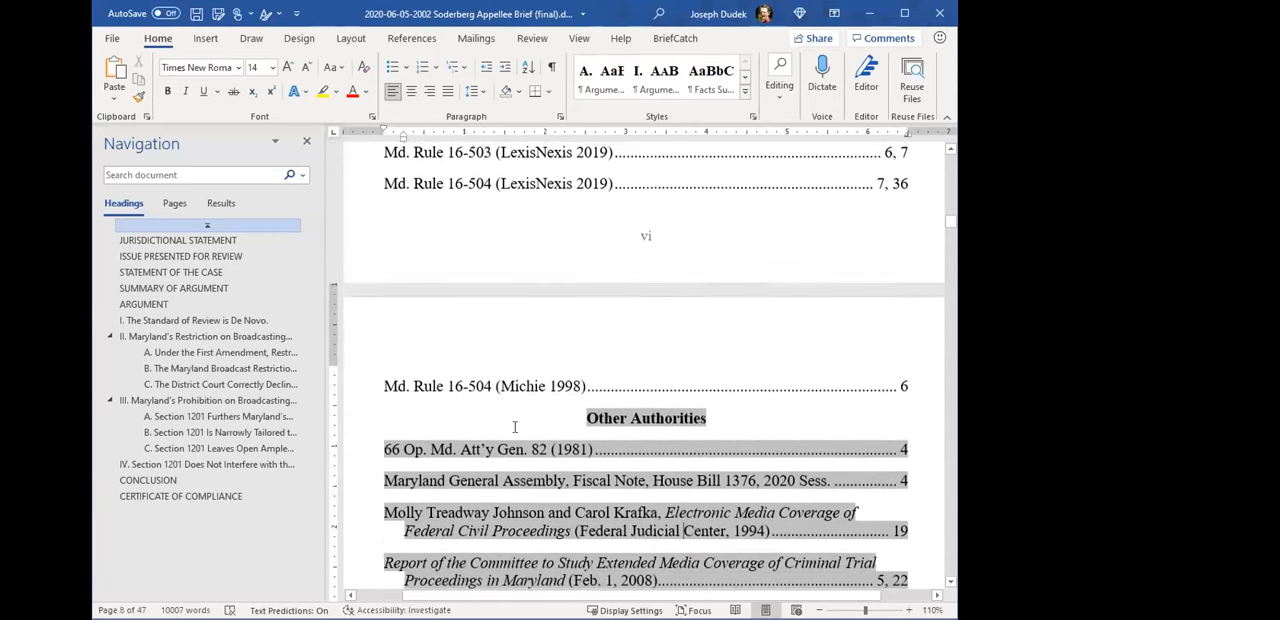
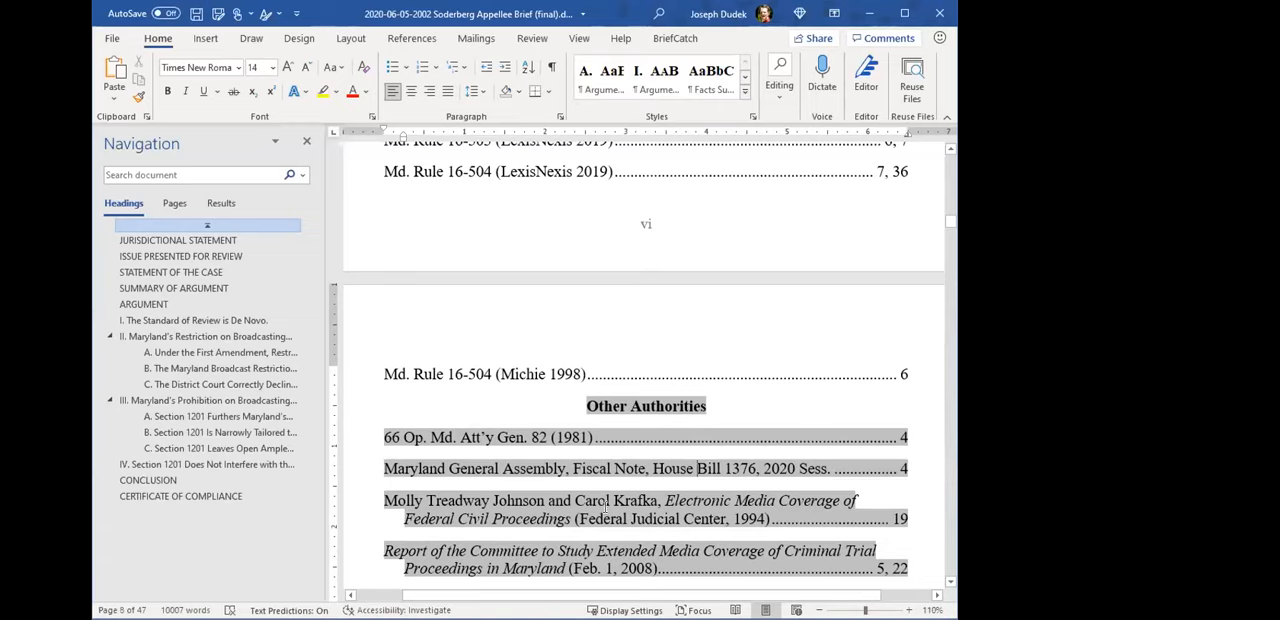
- Look through the brief's tables of authorities and its opening sections up to the Statement of the Case
scroll(592, 515, up, 4)
scroll(592, 515, up, 7)
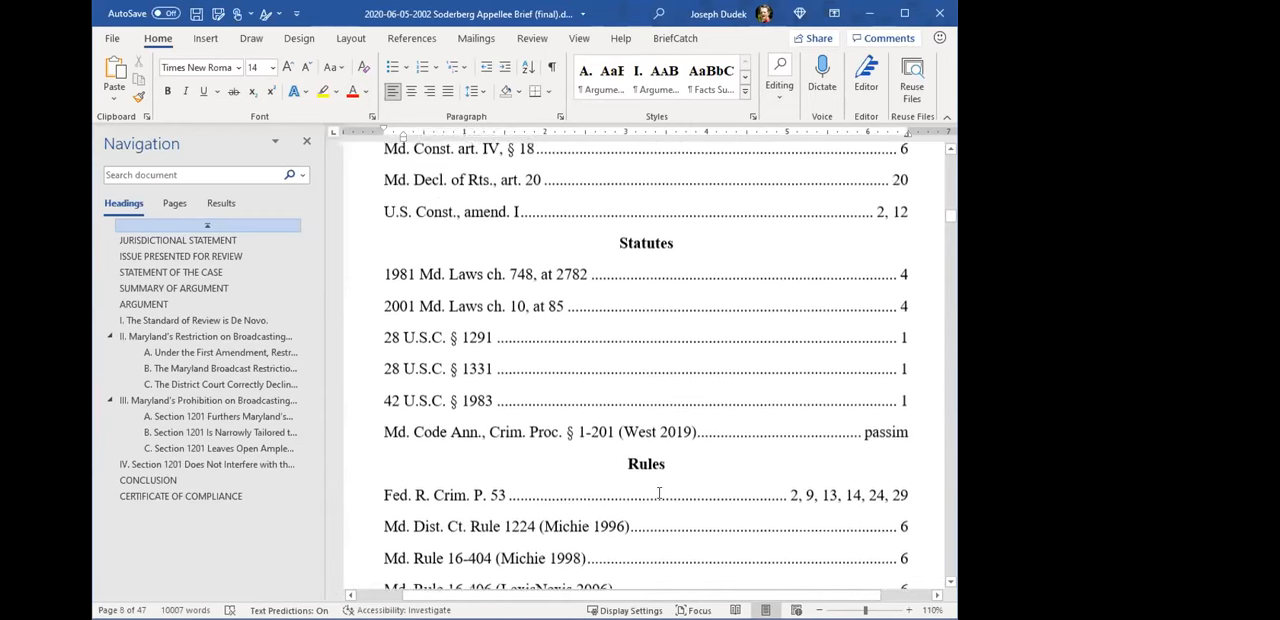
scroll(640, 490, up, 3)
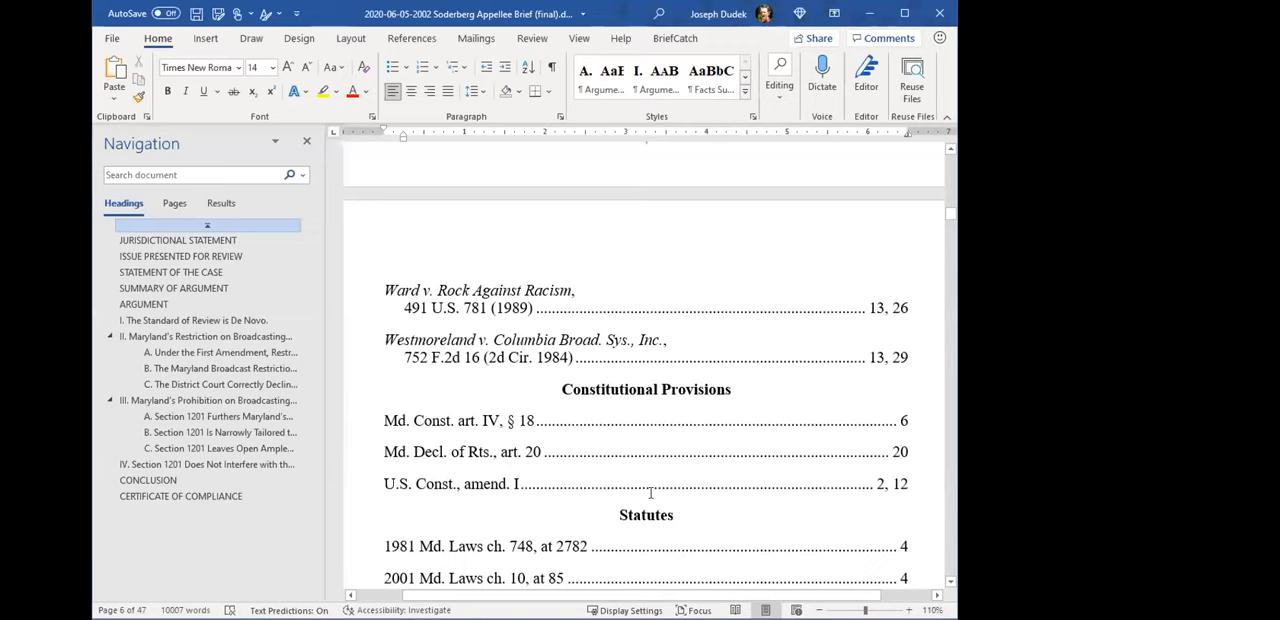
scroll(616, 415, down, 14)
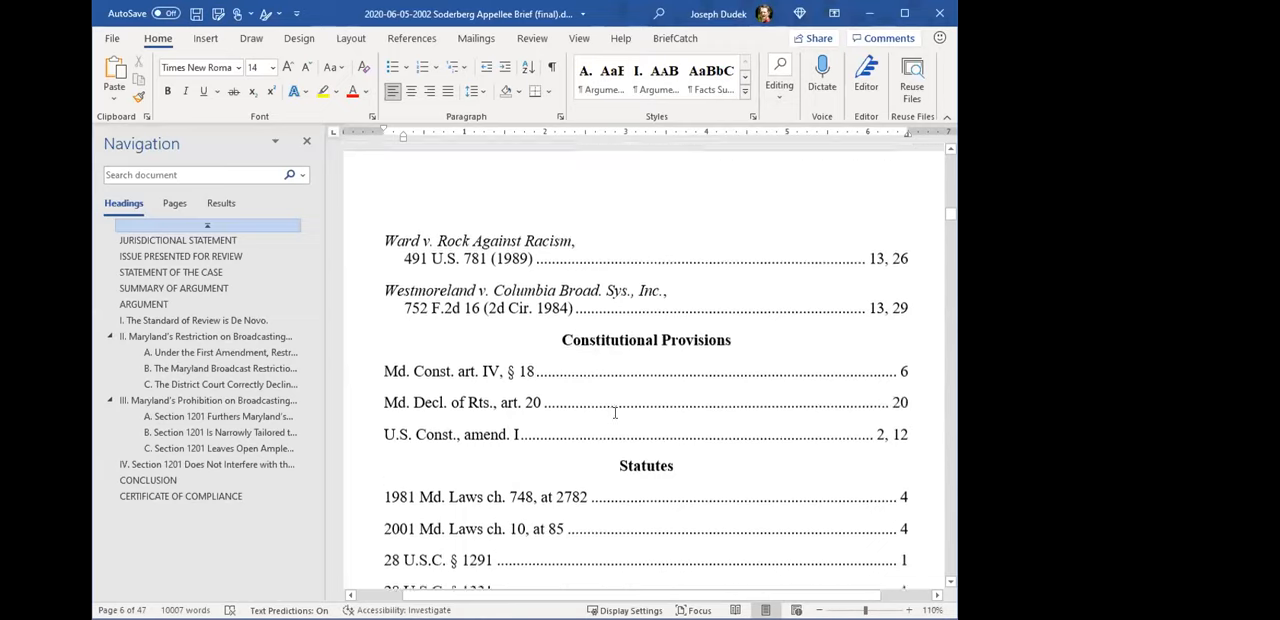
scroll(632, 404, down, 18)
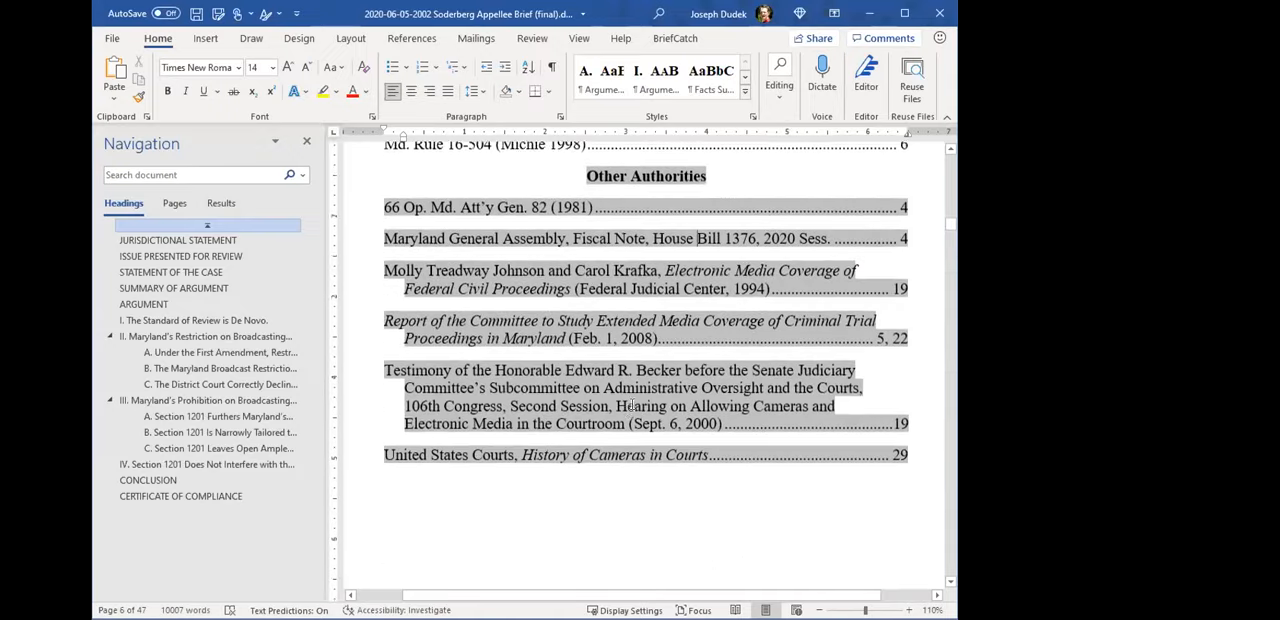
scroll(636, 412, down, 7)
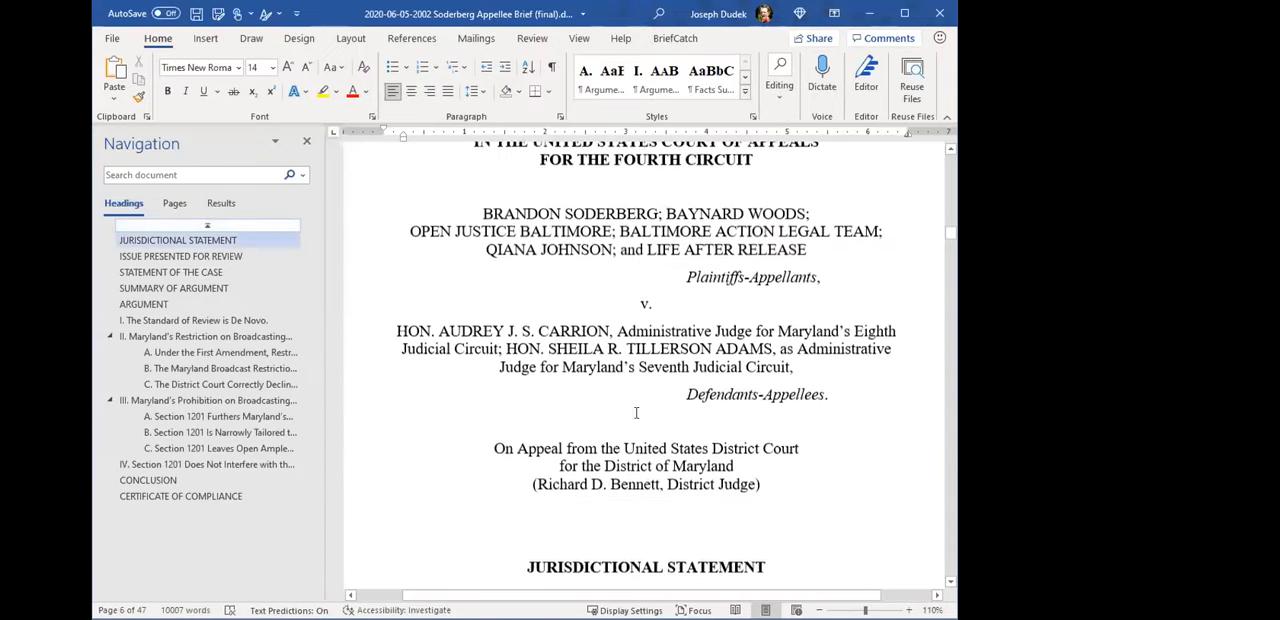
scroll(633, 412, down, 5)
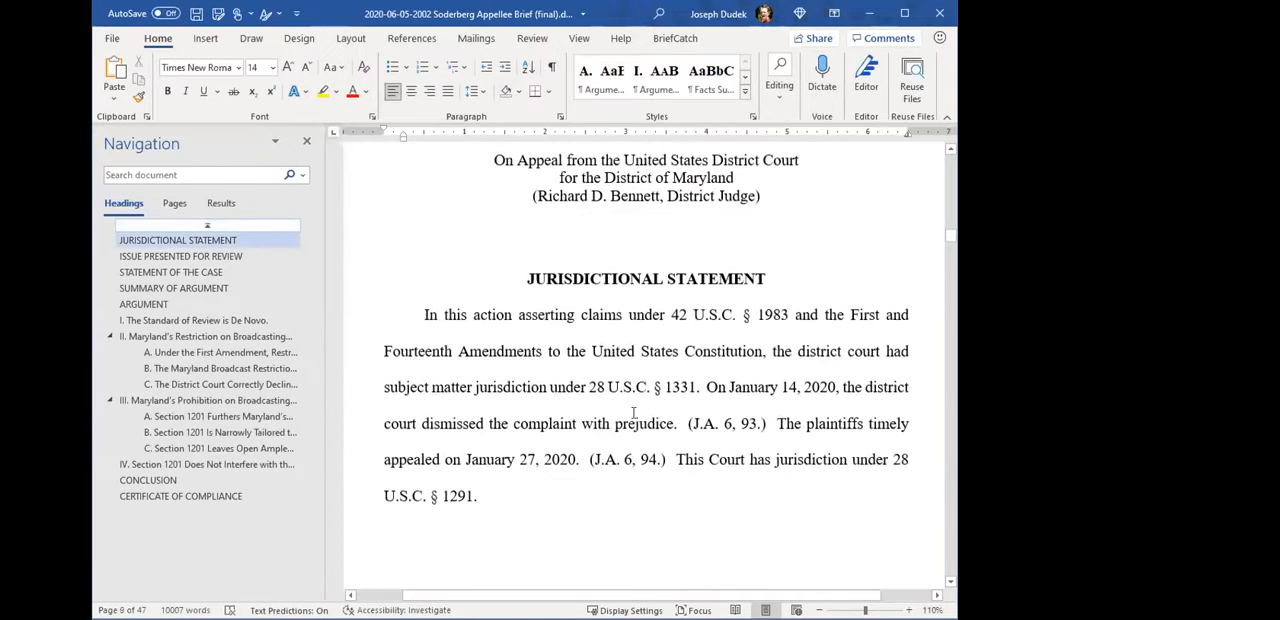
scroll(626, 417, down, 1)
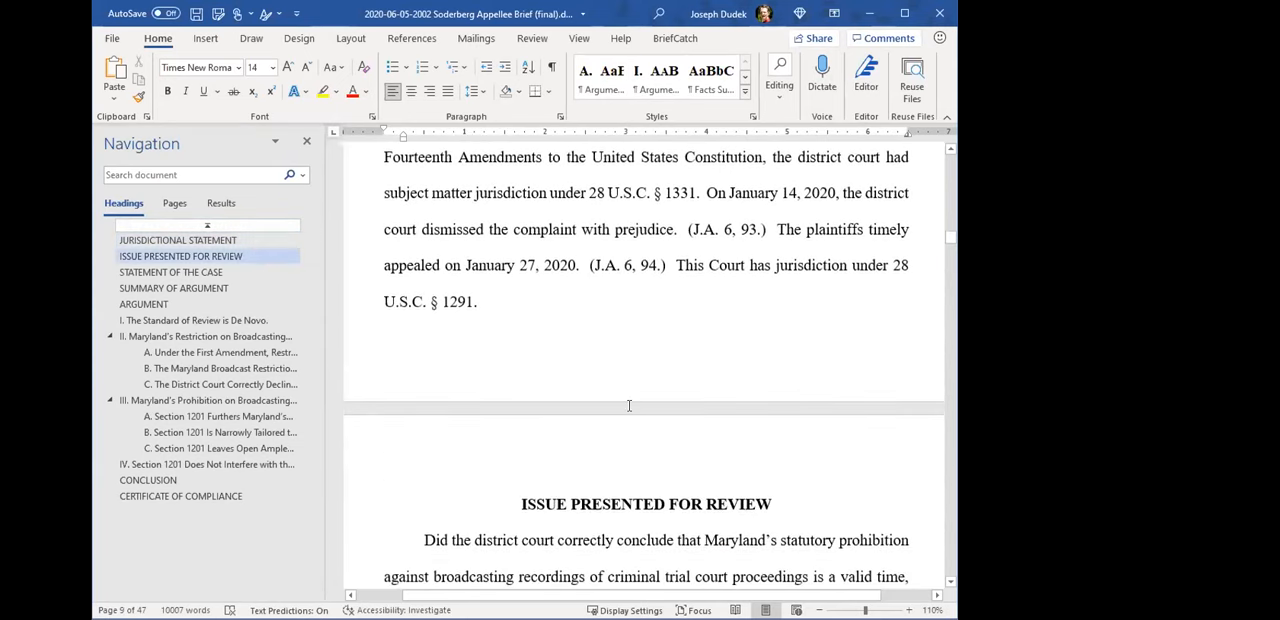
scroll(629, 405, down, 4)
scroll(629, 405, down, 5)
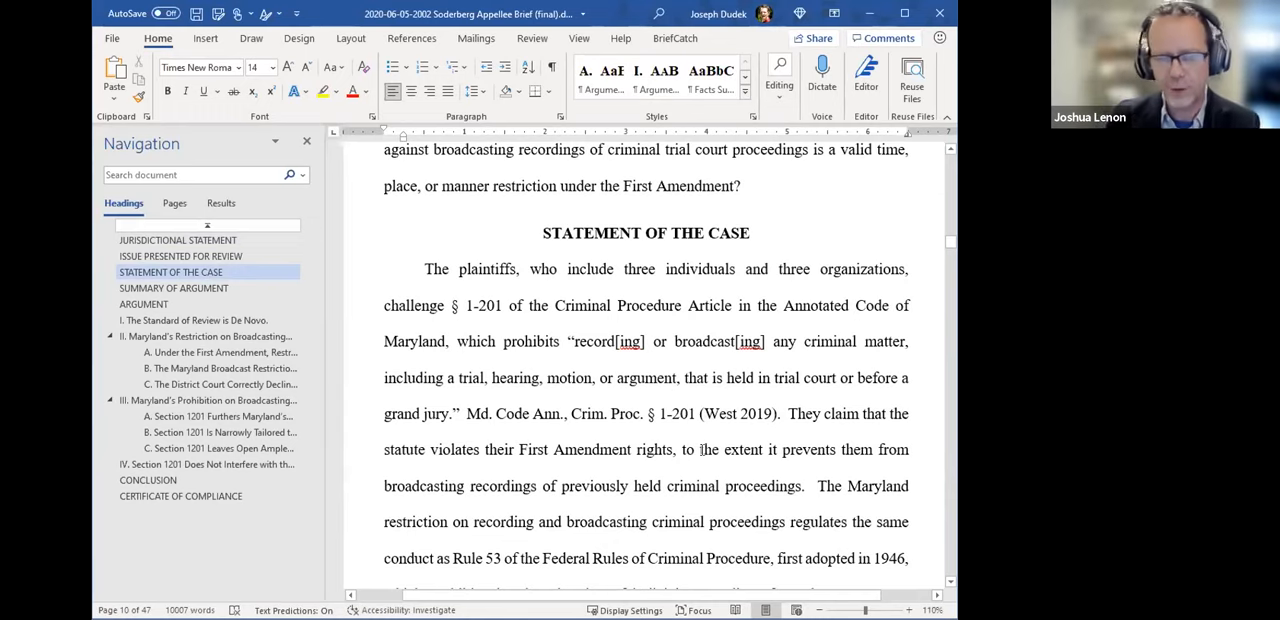
- Try to abbreviate the second "Oklahoma" to "Ok." directly in the Oklahoma Publ'g Co. entry of the table of cases
scroll(718, 423, up, 6)
scroll(739, 468, up, 8)
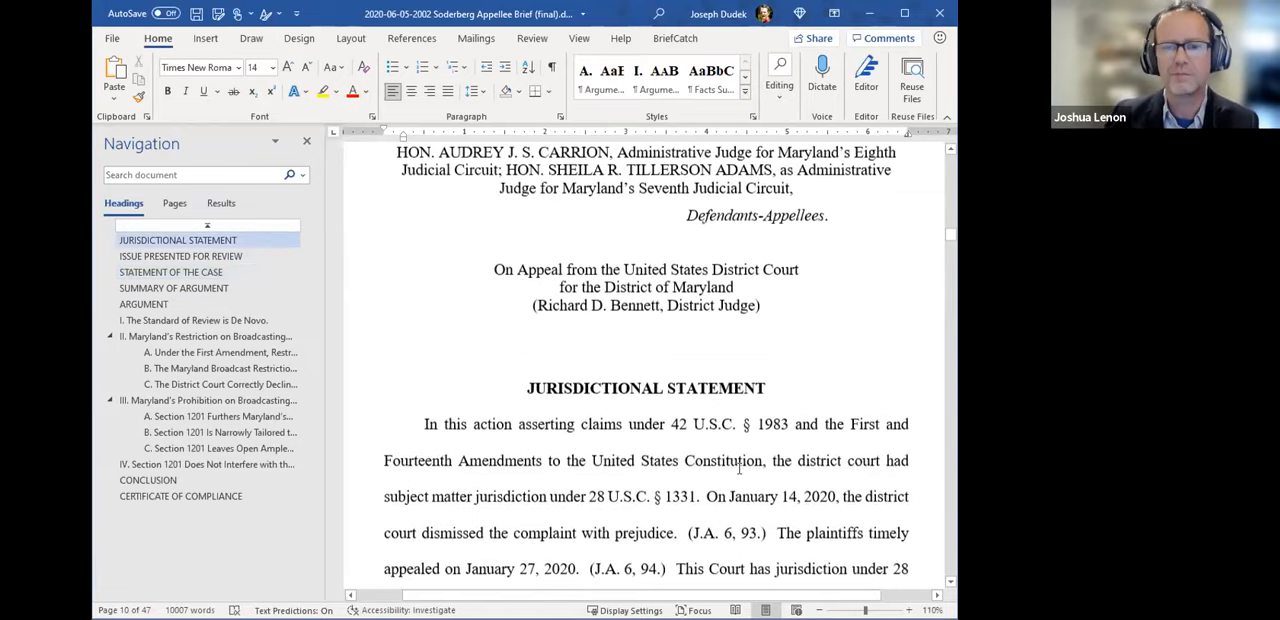
scroll(746, 489, up, 10)
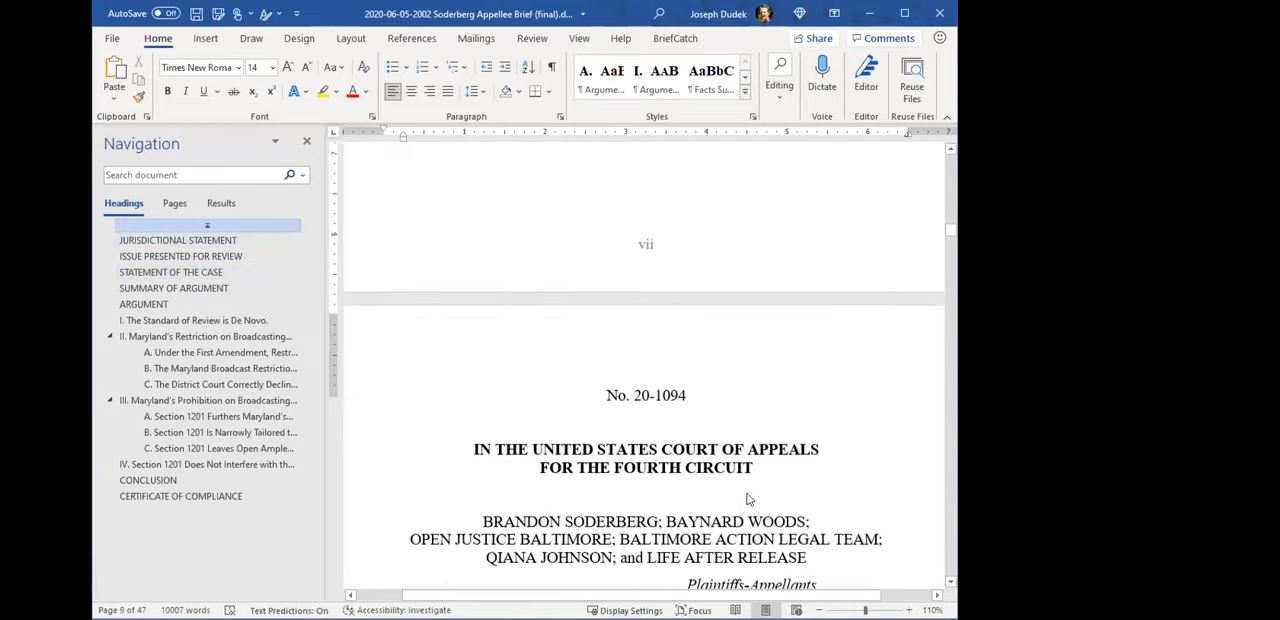
scroll(745, 521, up, 10)
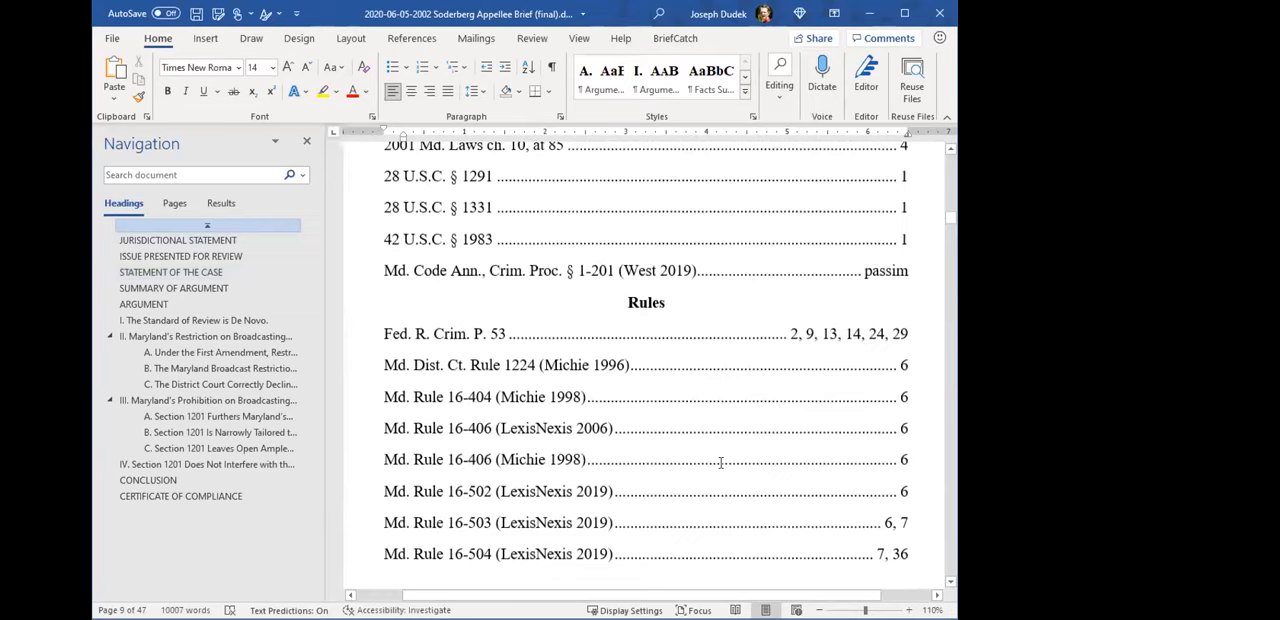
scroll(733, 450, up, 8)
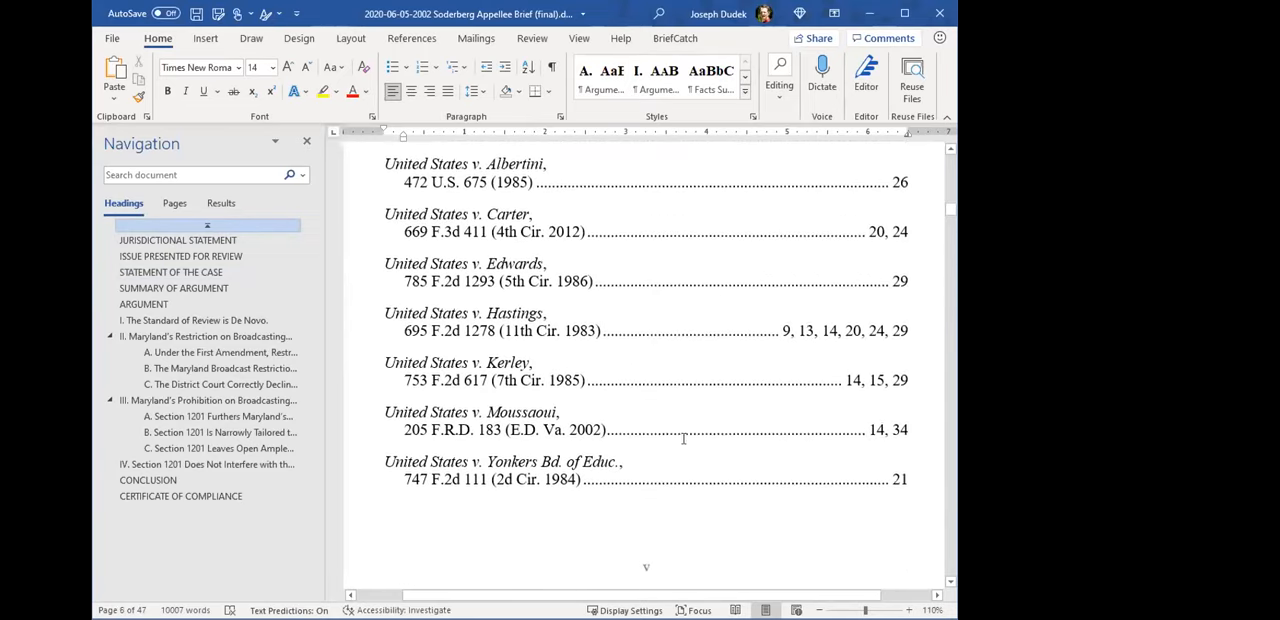
scroll(642, 366, up, 3)
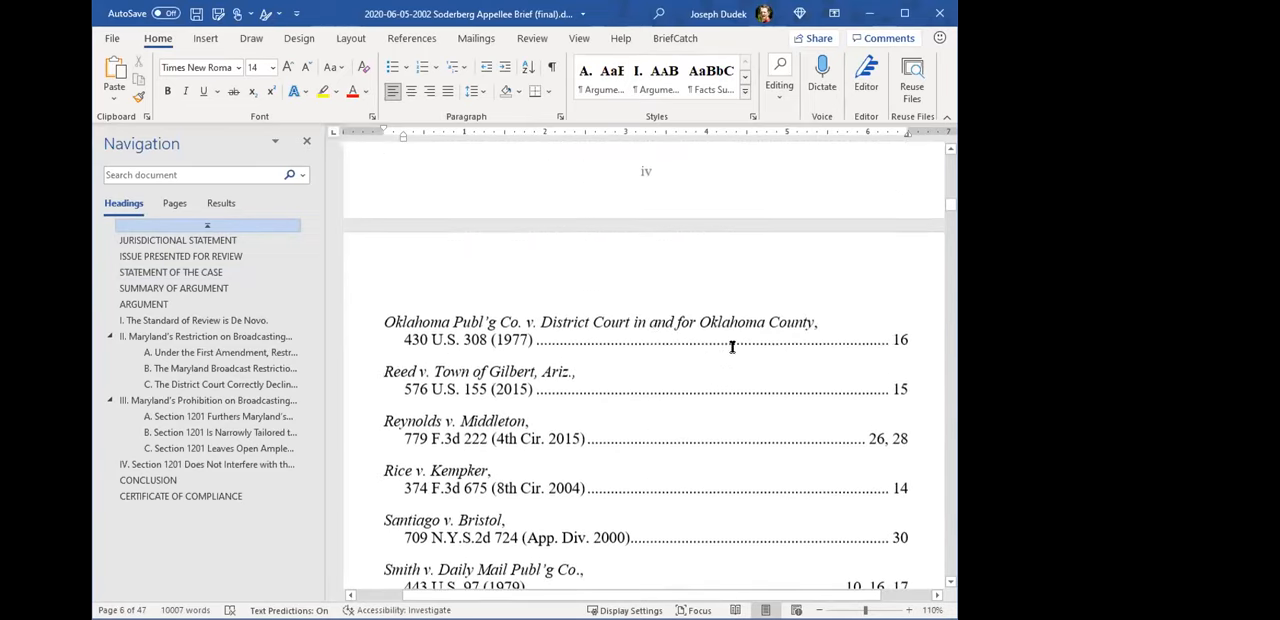
click(699, 321)
double_click(575, 322)
scroll(647, 325, down, 1)
click(648, 326)
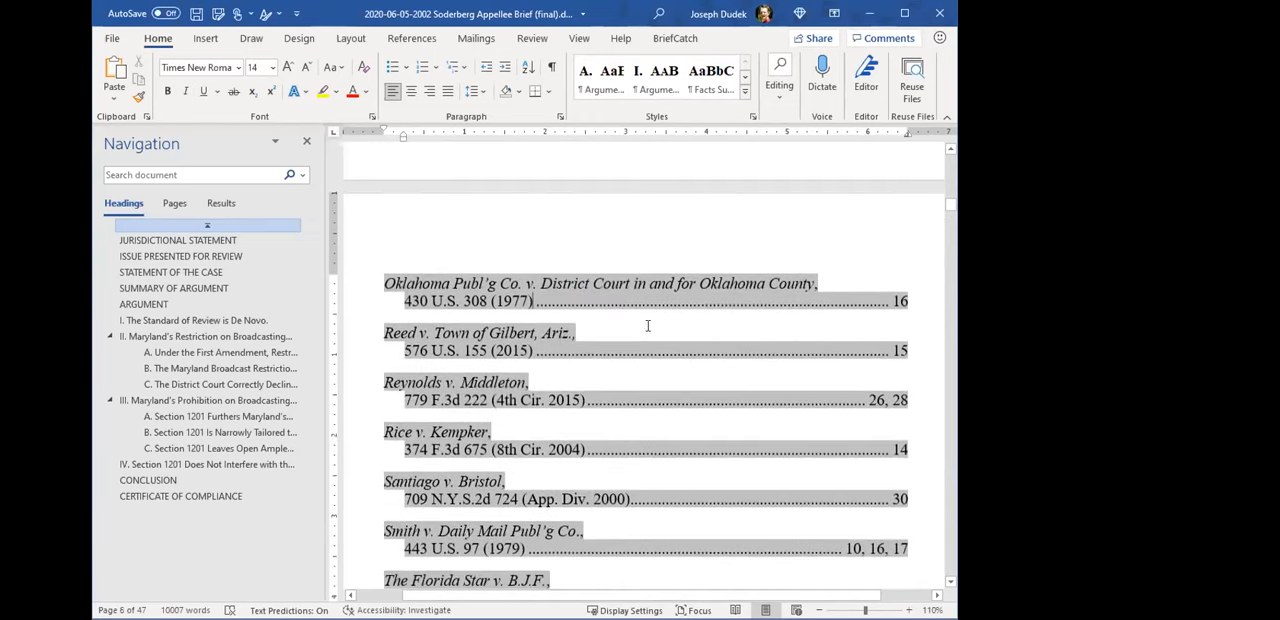
scroll(641, 343, up, 3)
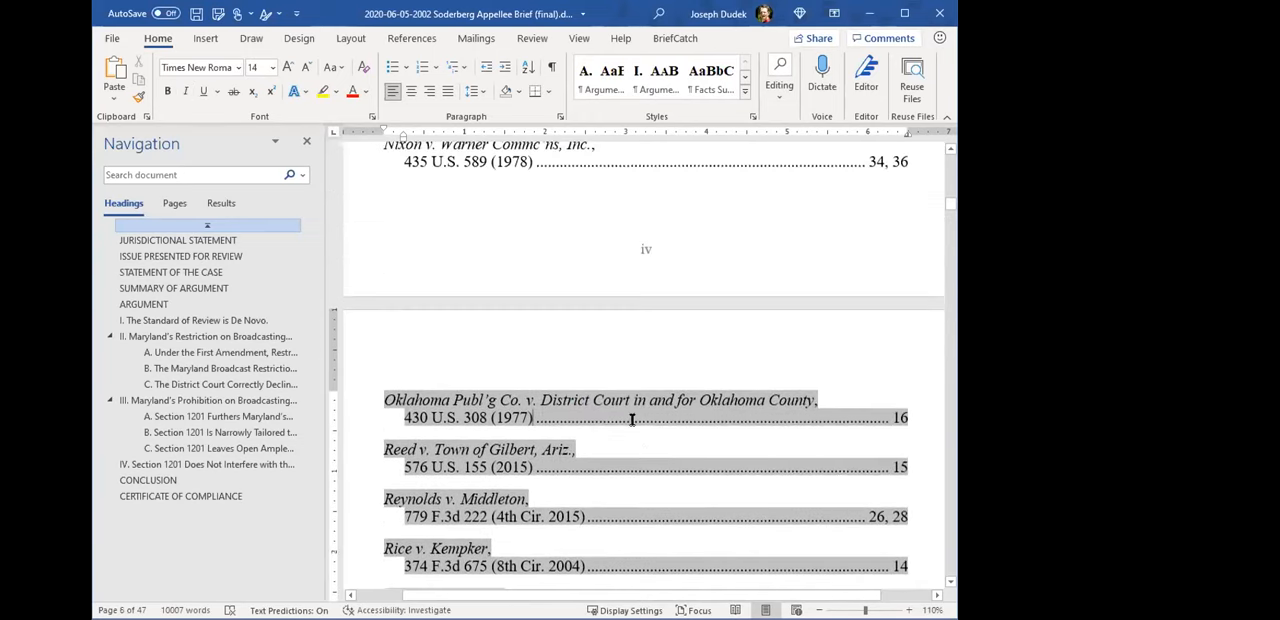
double_click(735, 400)
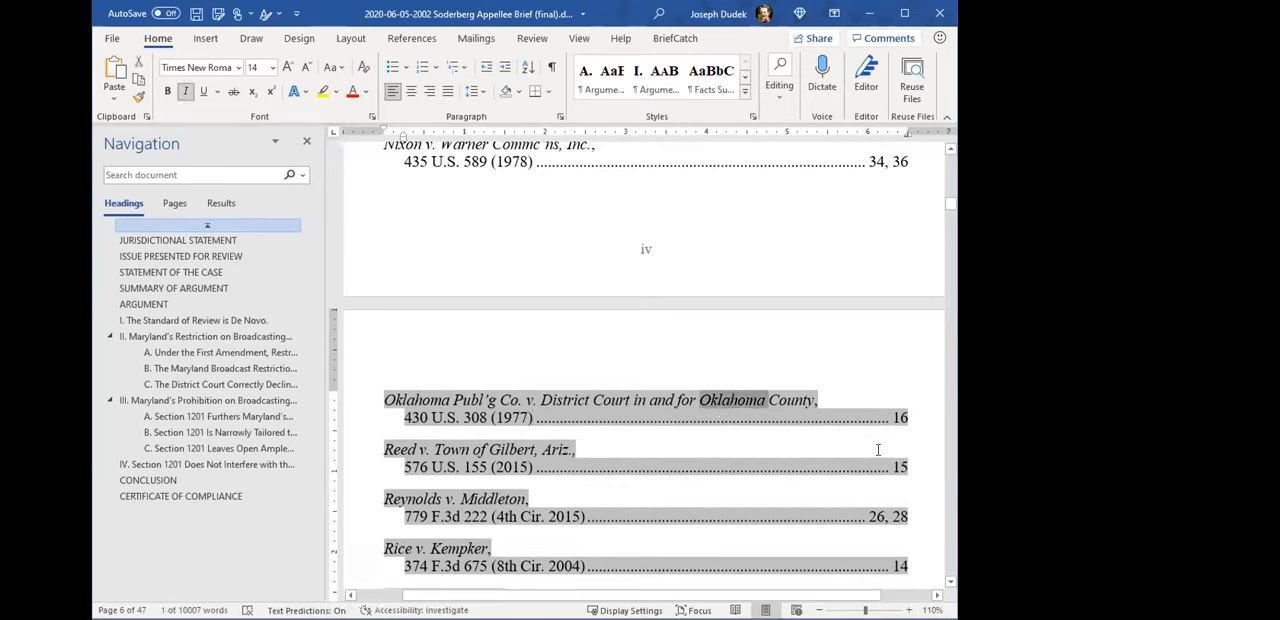
click(741, 409)
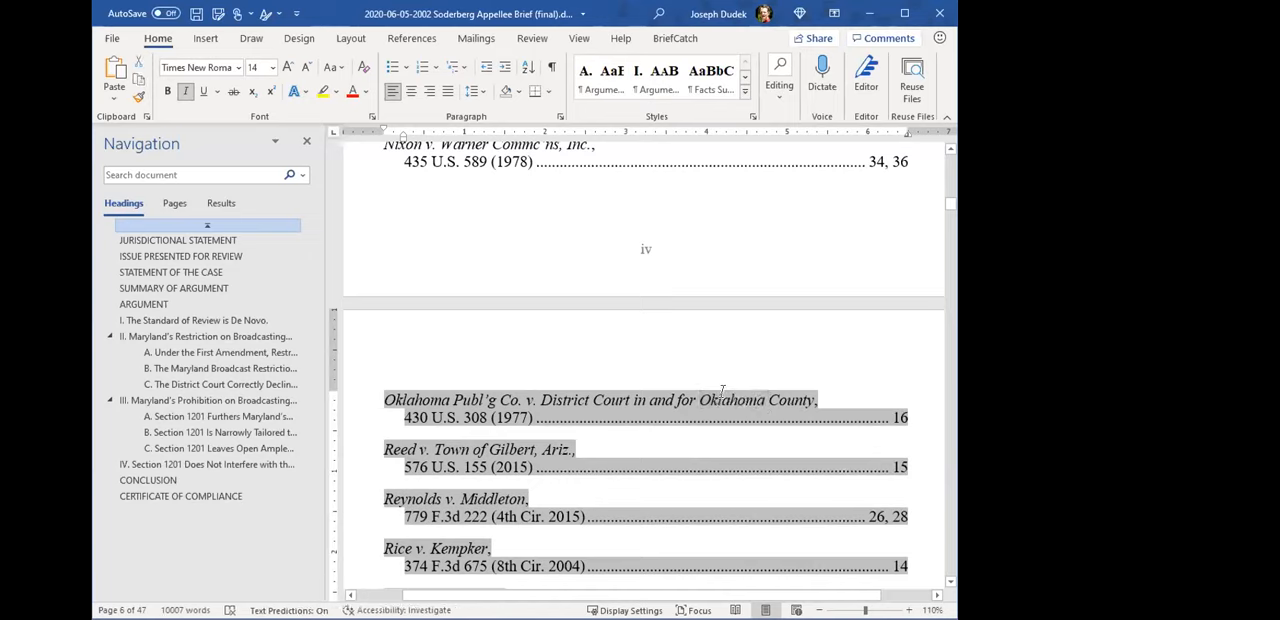
drag(716, 400, 762, 403)
text(.)
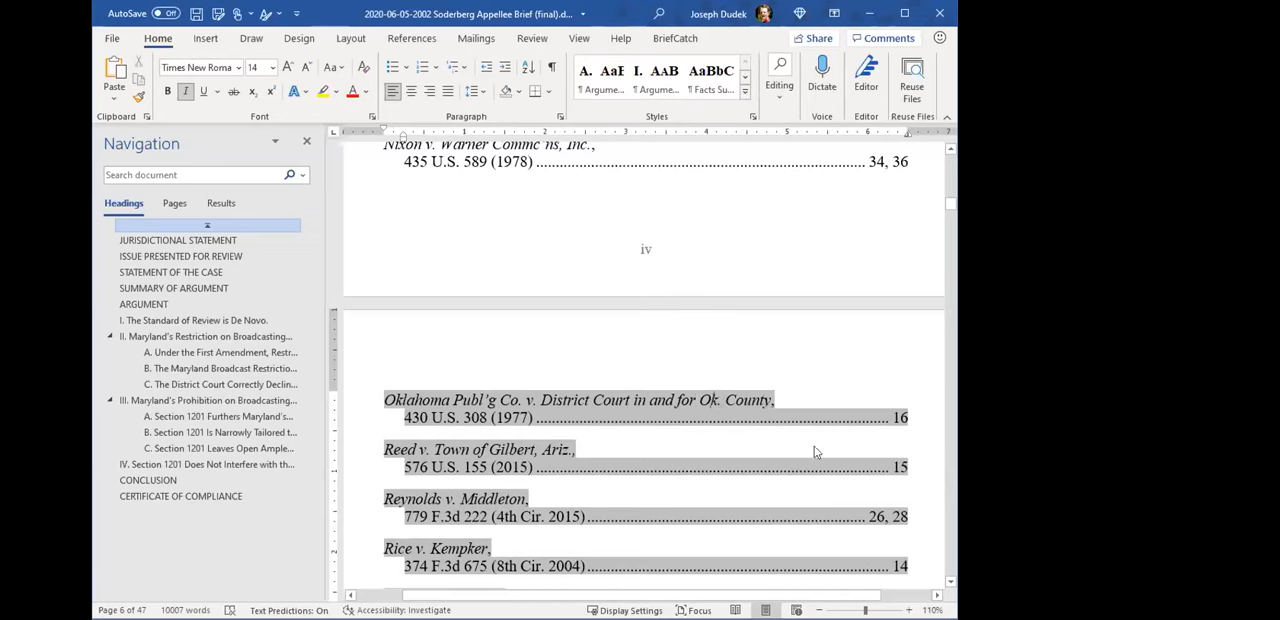
scroll(814, 447, down, 12)
scroll(739, 423, down, 10)
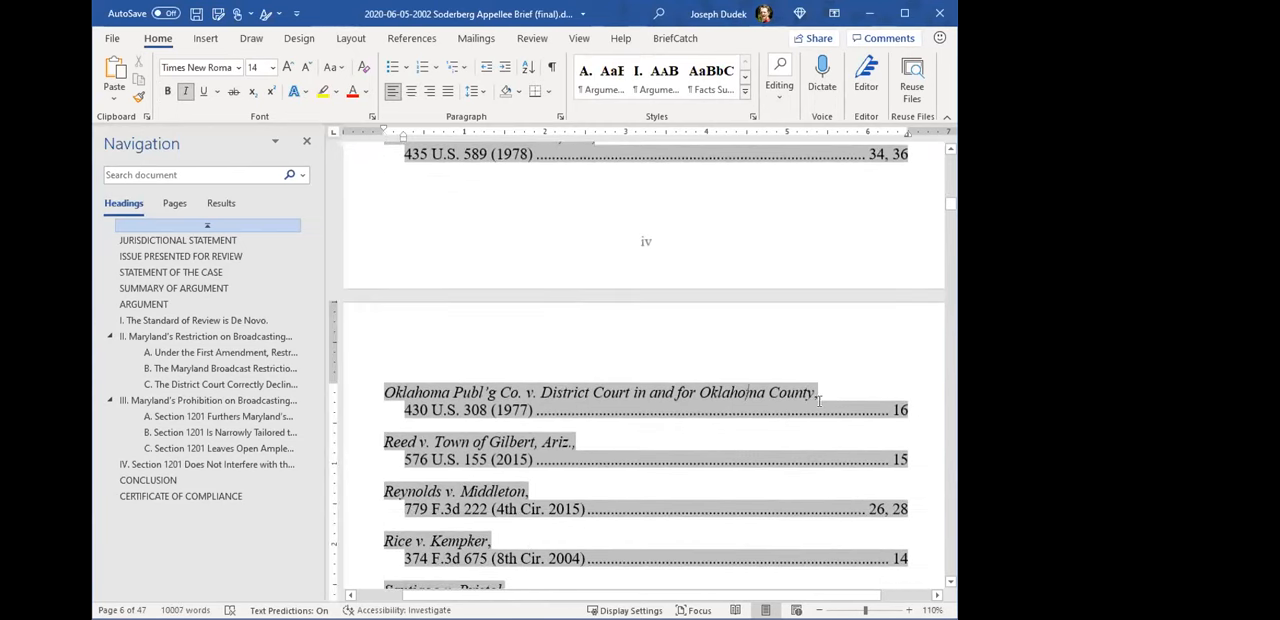
- Search the brief for the case name "Oklahoma Publ'g Co. v. District Court in and for Oklahoma County" and go to its citation in argument II.C
click(897, 411)
drag(417, 392, 783, 393)
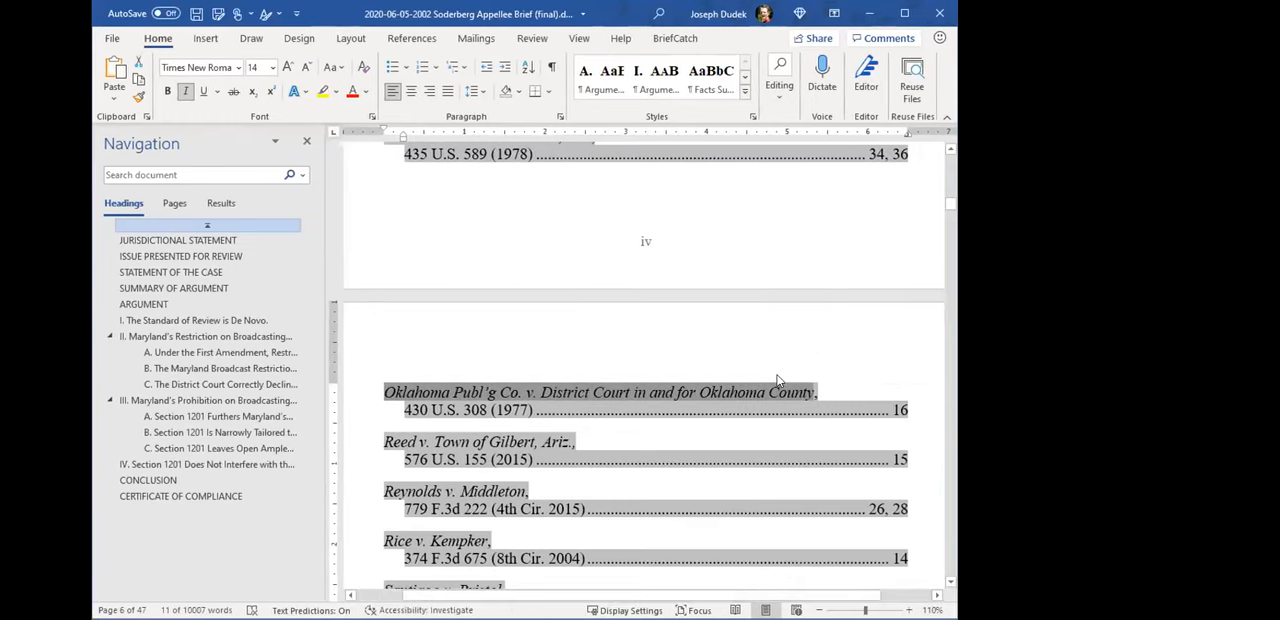
key(ctrl+f)
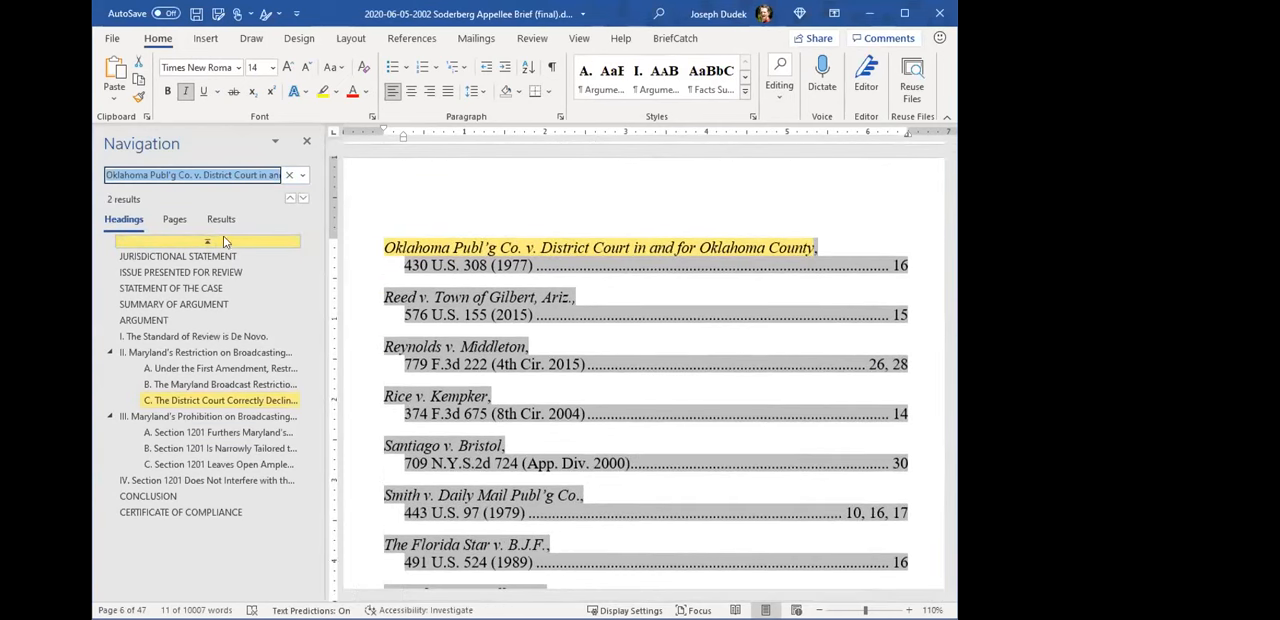
scroll(598, 330, up, 2)
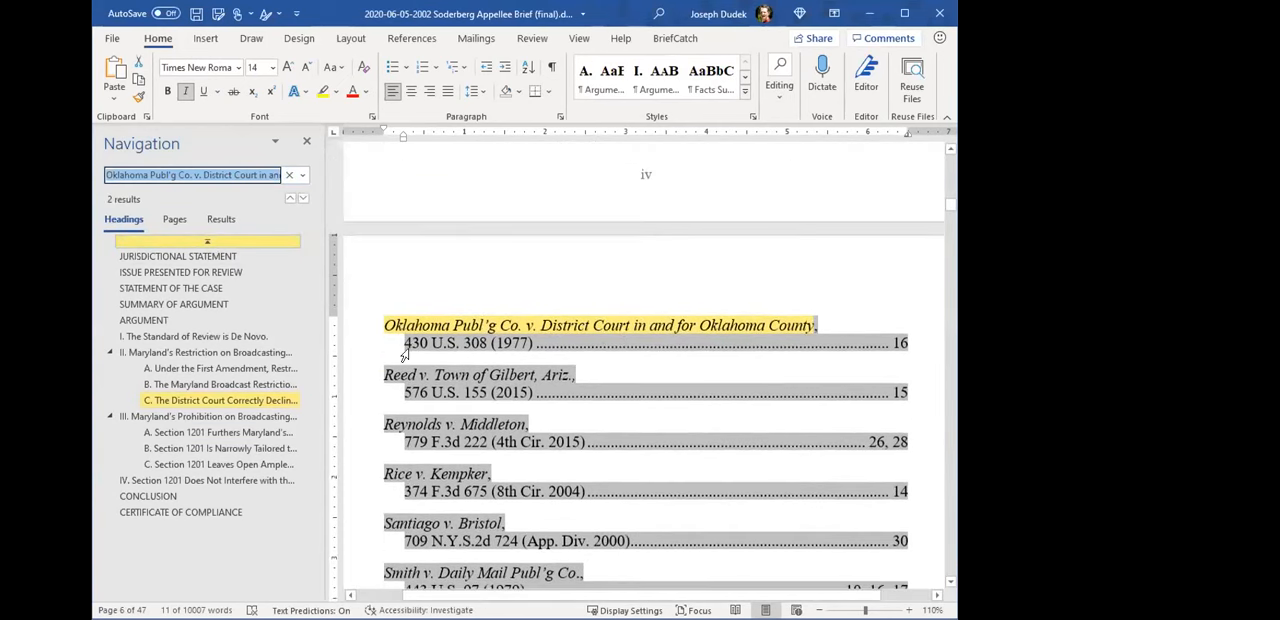
click(263, 401)
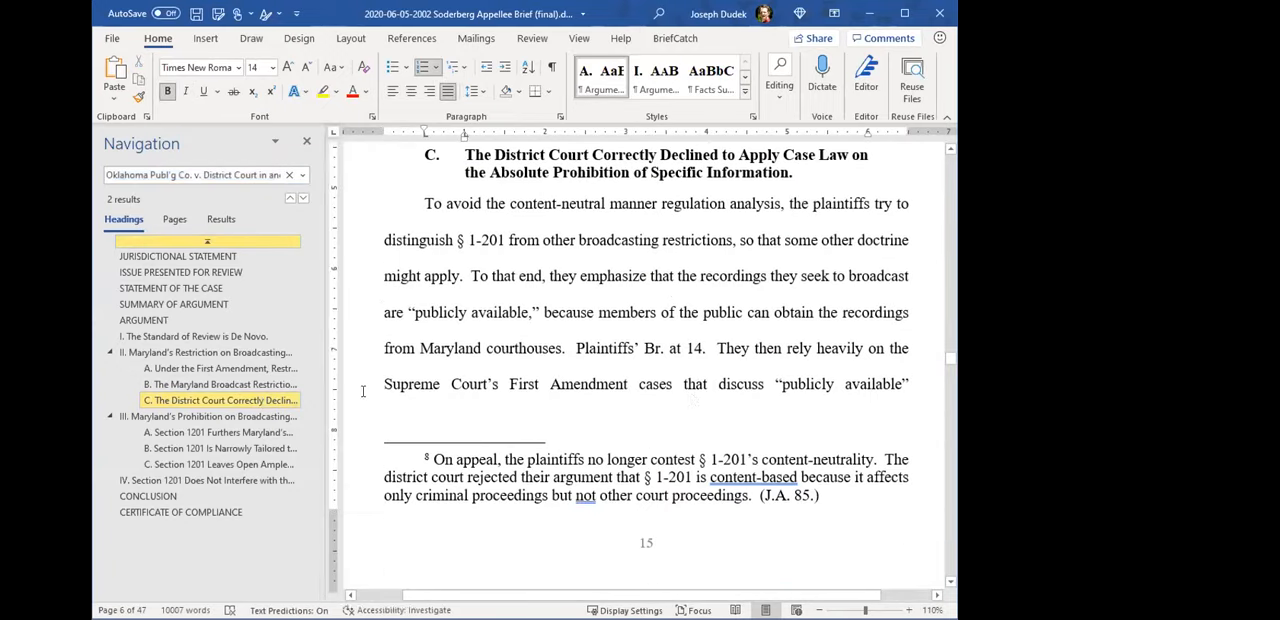
scroll(680, 390, down, 6)
scroll(680, 381, down, 5)
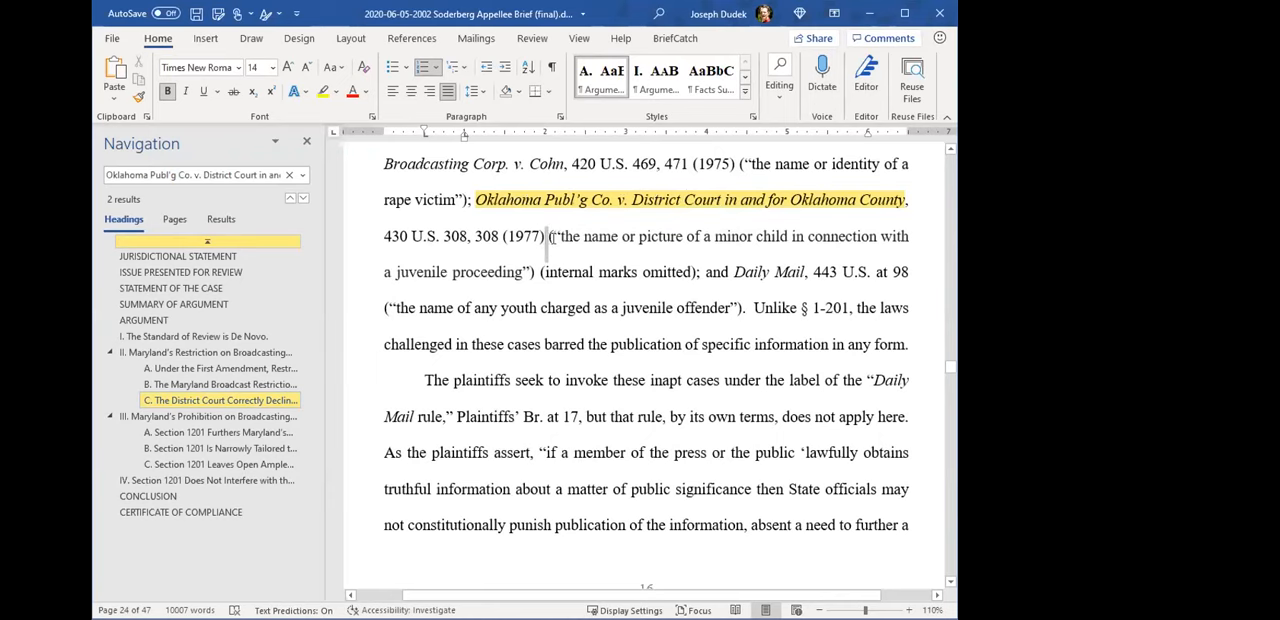
- Show the formatting marks and abbreviate the second "Oklahoma" to "Ok." in the long citation of the Oklahoma Publ'g TA field
click(551, 67)
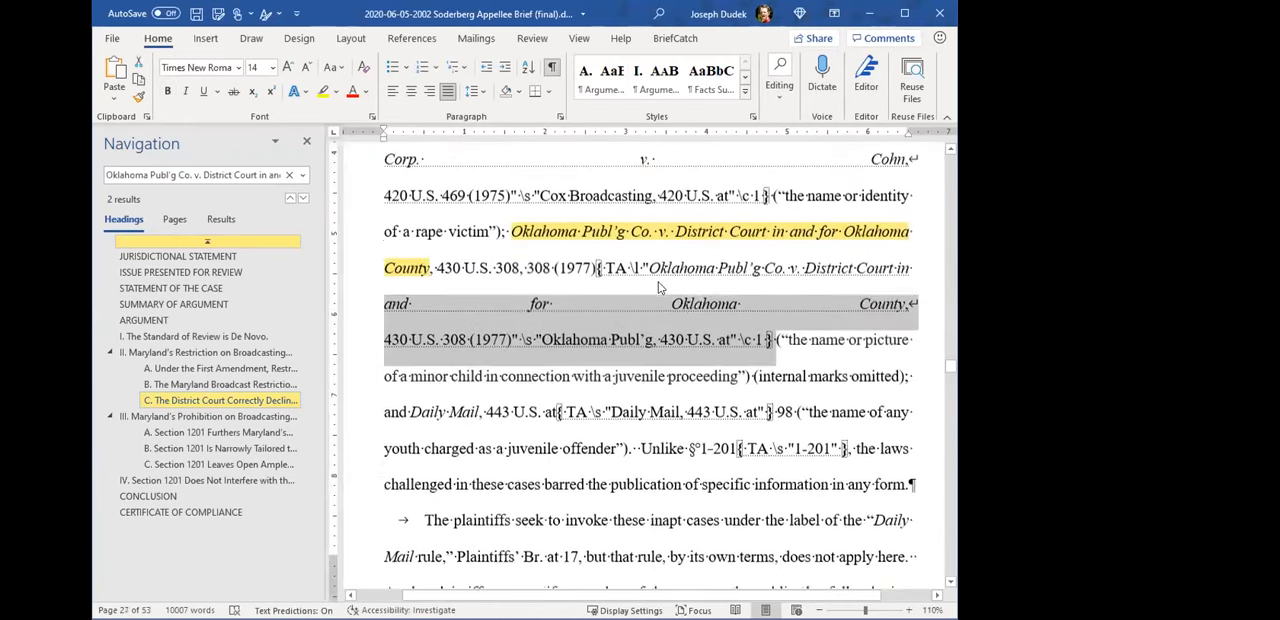
click(686, 274)
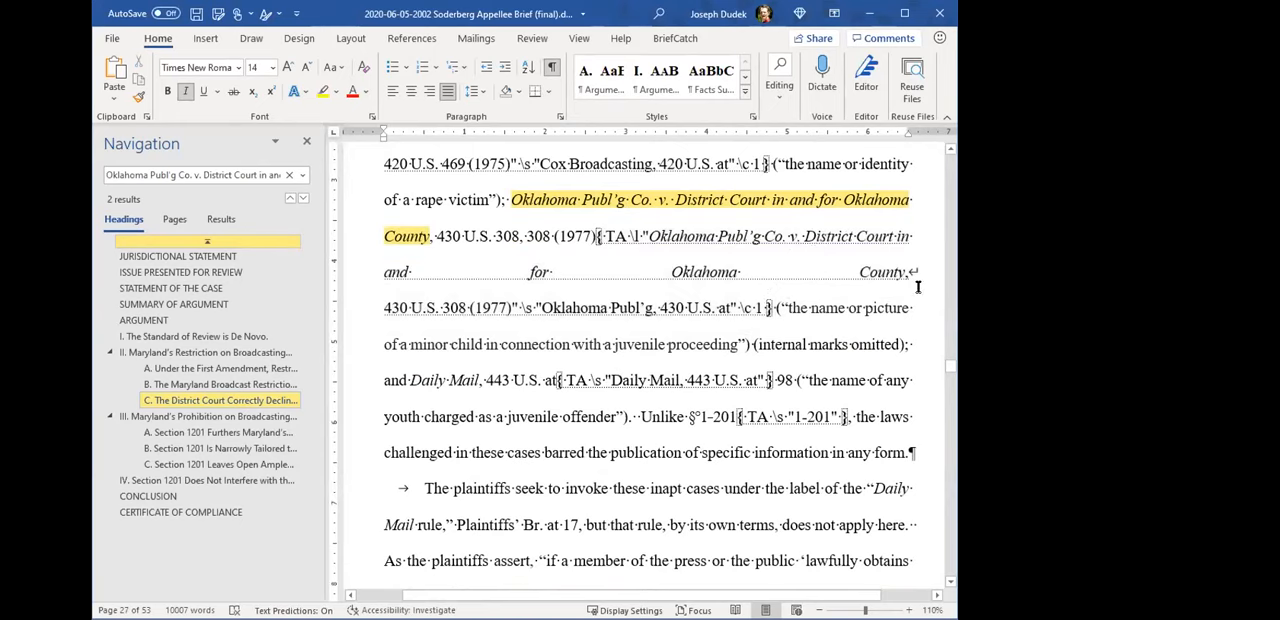
key(ctrl+shift+Right)
key(ctrl+shift+Right)
key(ctrl+shift+Left)
key(shift+Left)
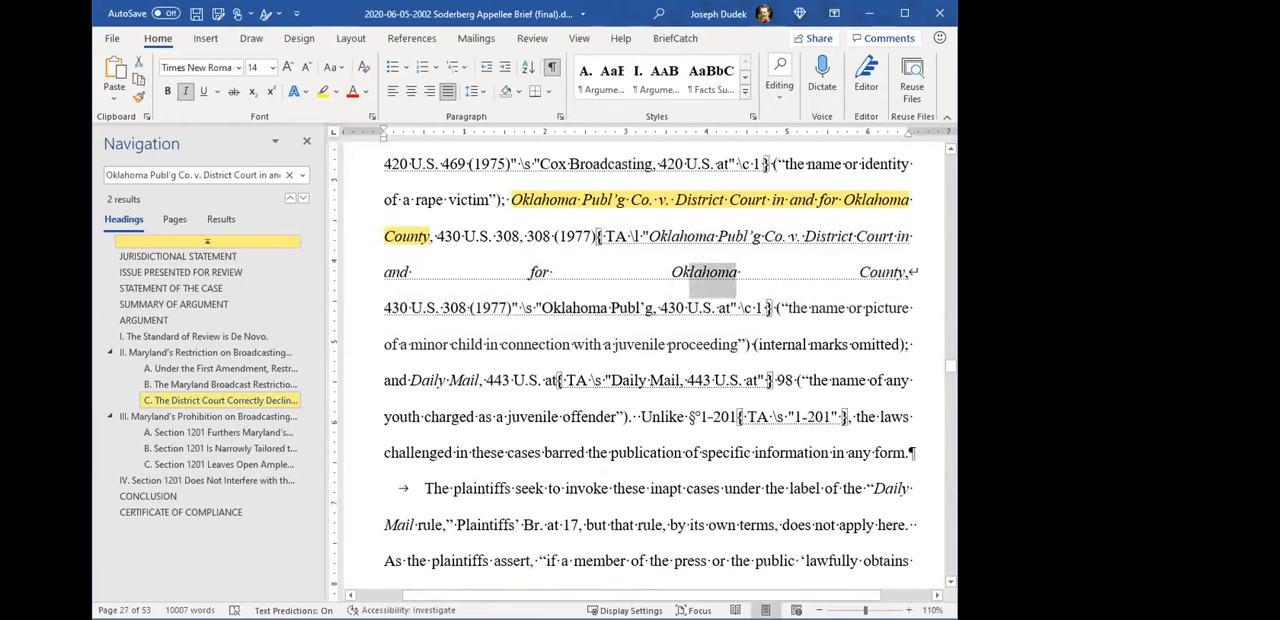
key(Delete)
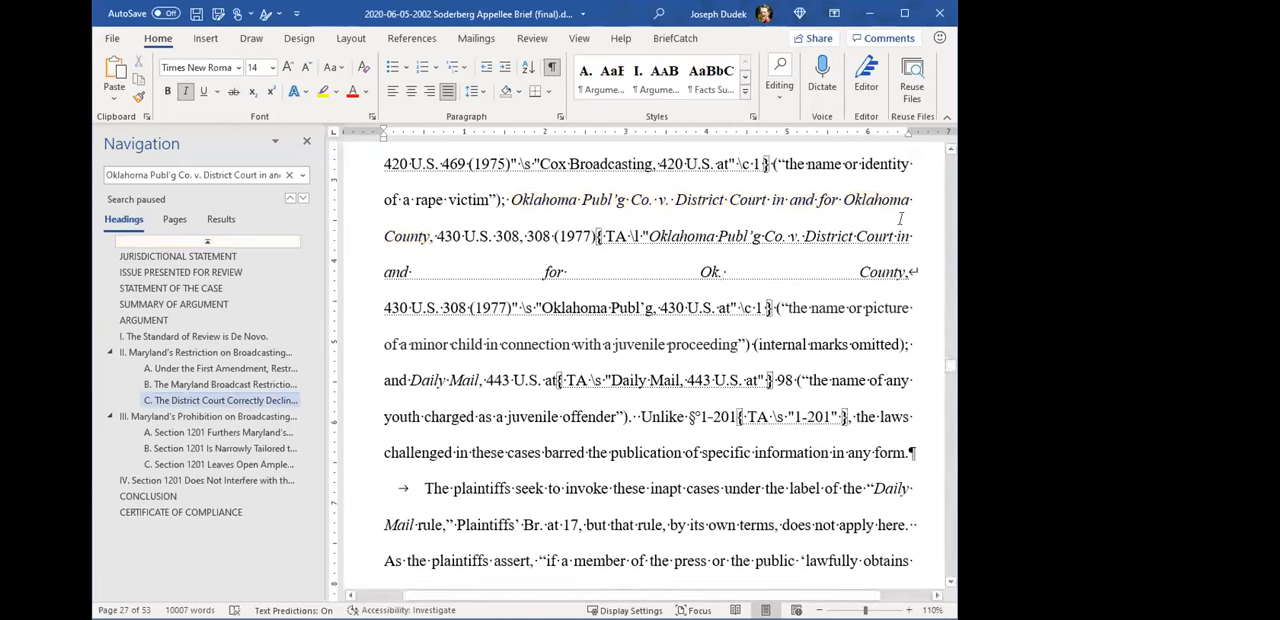
double_click(710, 271)
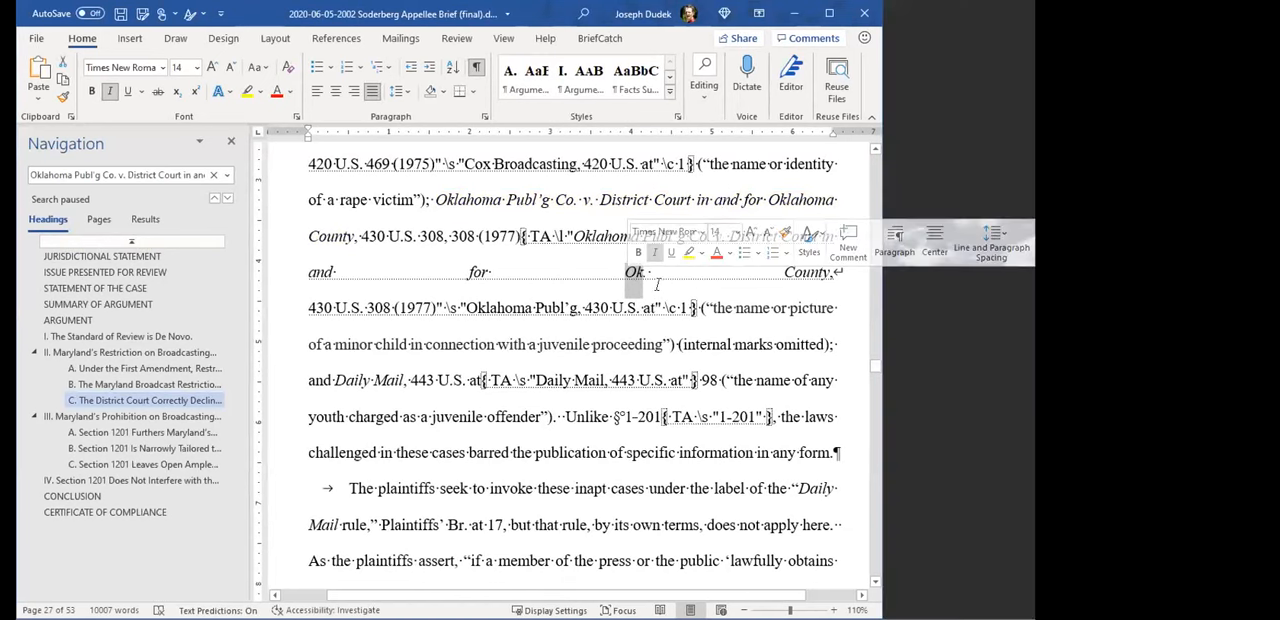
- Abbreviate "Oklahoma County" to "Ok. County" in the body-text citation just before the Oklahoma Publ'g TA field
click(791, 194)
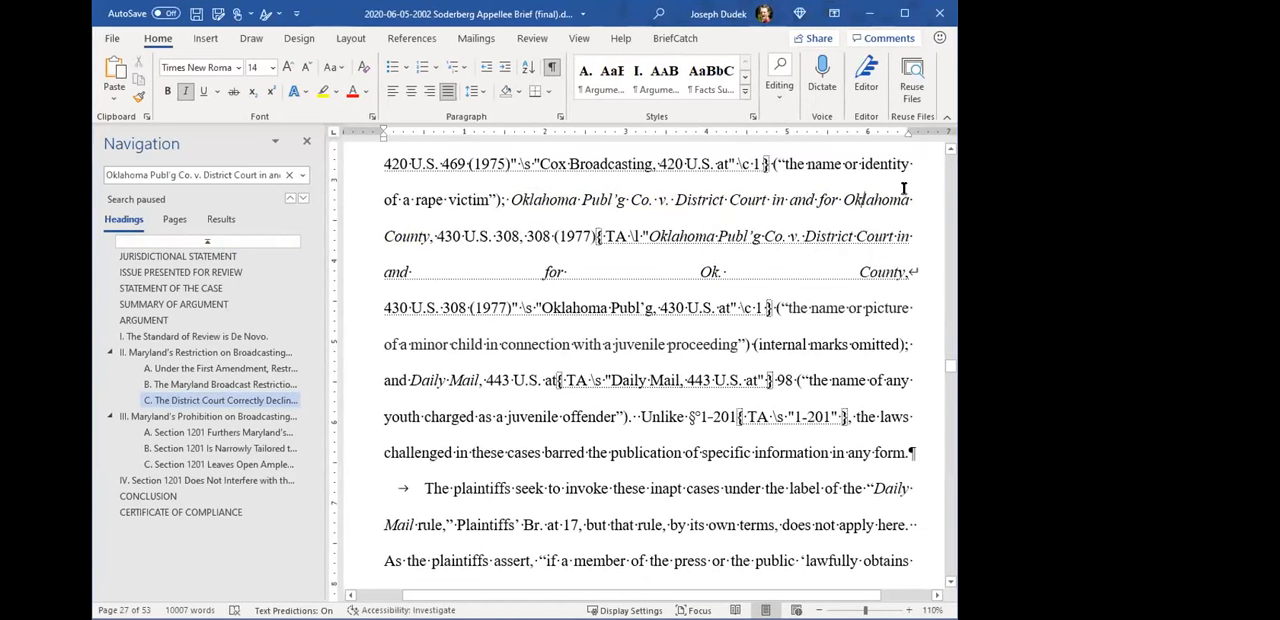
key(shift+Right)
key(shift+Right)
key(shift+Right)
key(shift+Right)
key(shift+Right)
key(shift+Right)
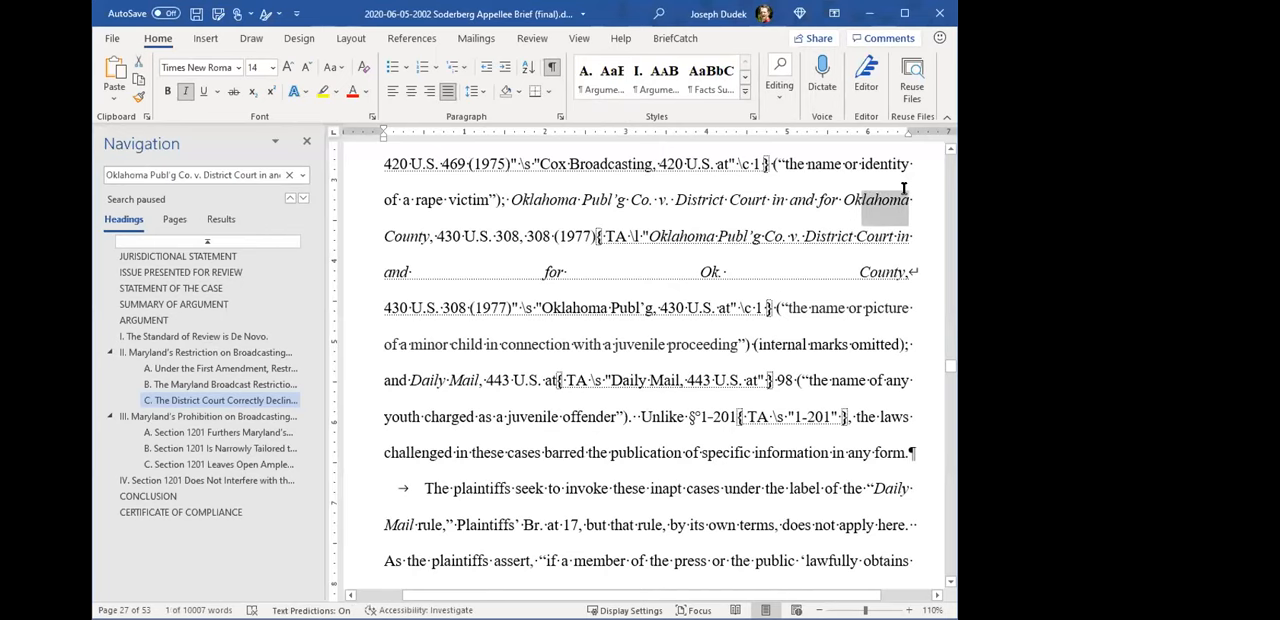
text(. County,)
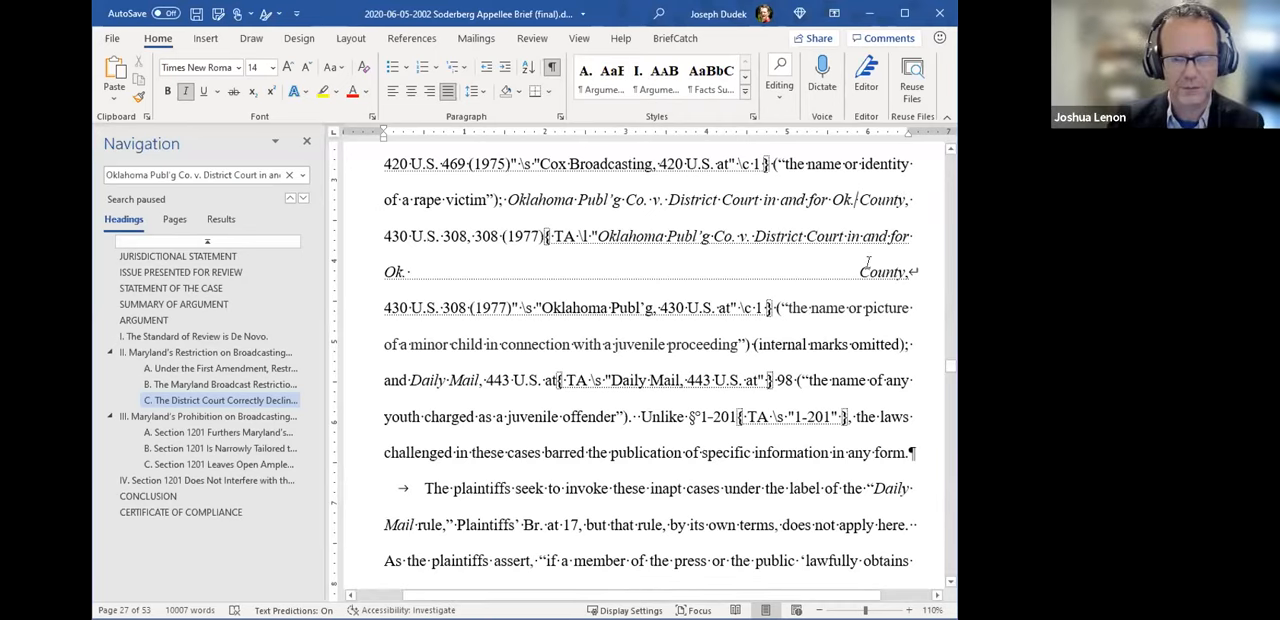
- Undo the "Ok." abbreviations in the body text and the TA field, and hide the formatting marks
key(ctrl+z)
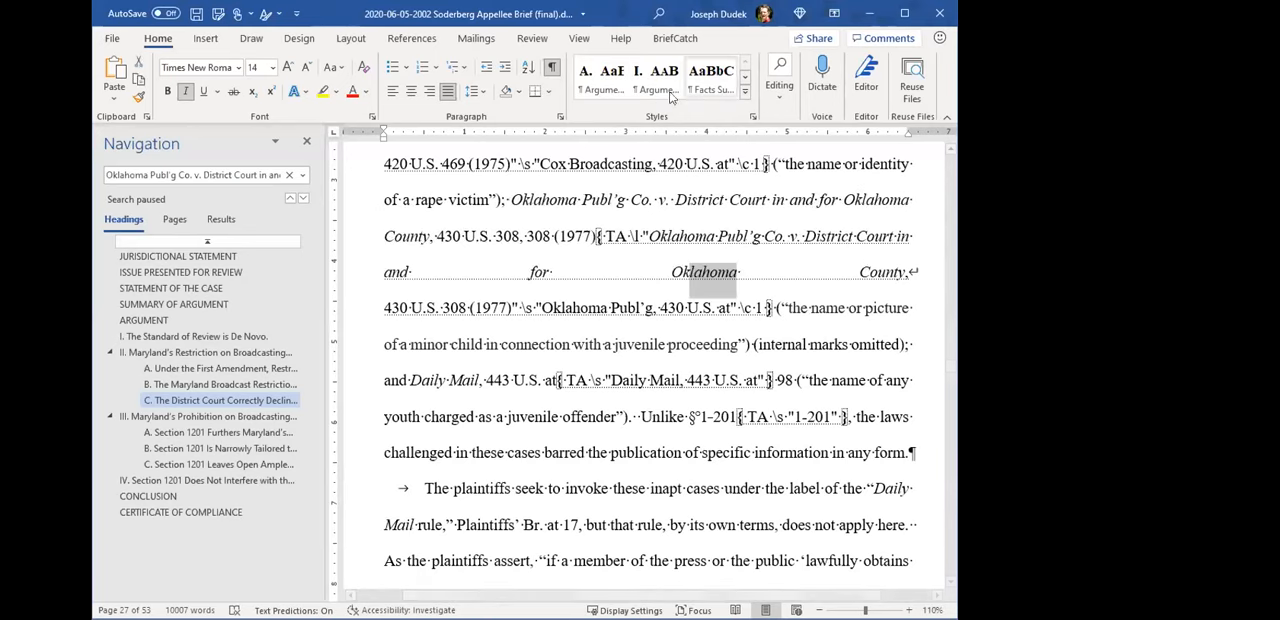
click(552, 66)
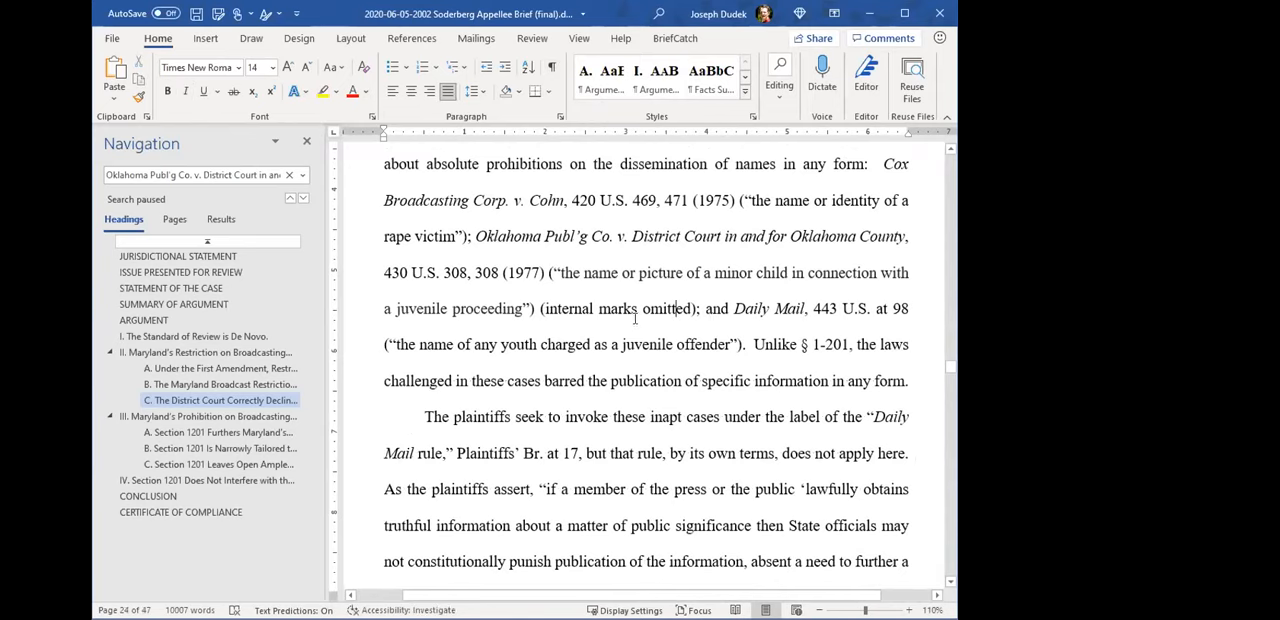
scroll(634, 318, up, 6)
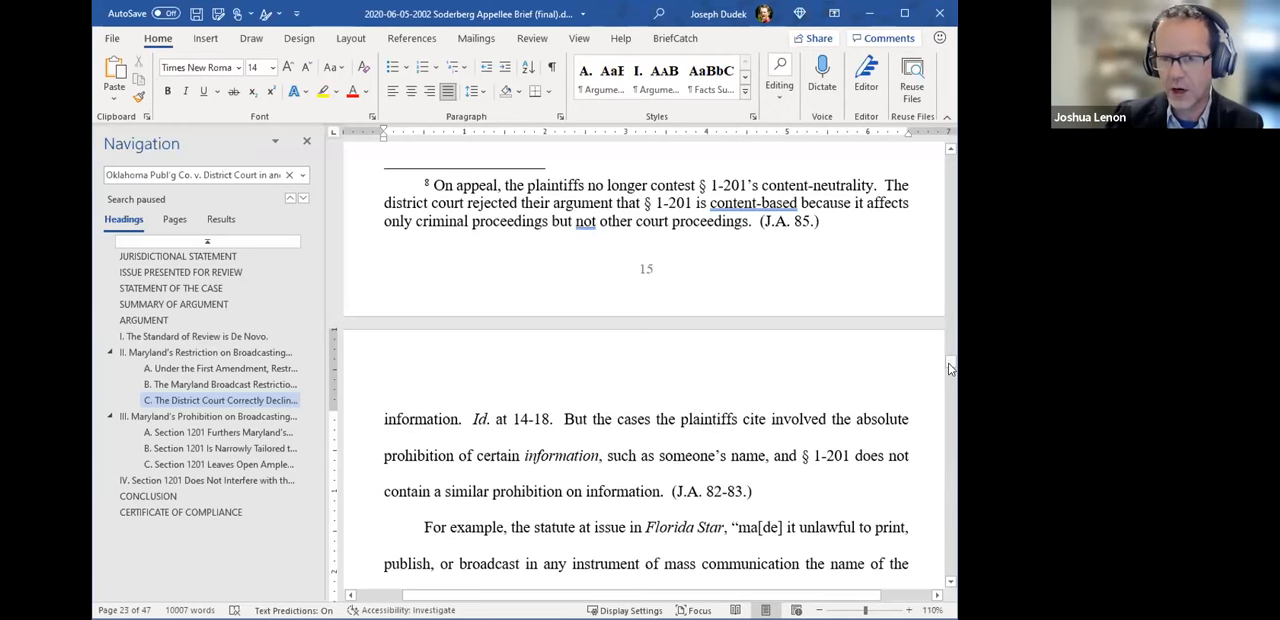
- Go to the Cases table and examine how the American Legion Post 7 entry splits the case name and the reporter citation over two lines
scroll(950, 368, down, 1)
drag(947, 363, 947, 190)
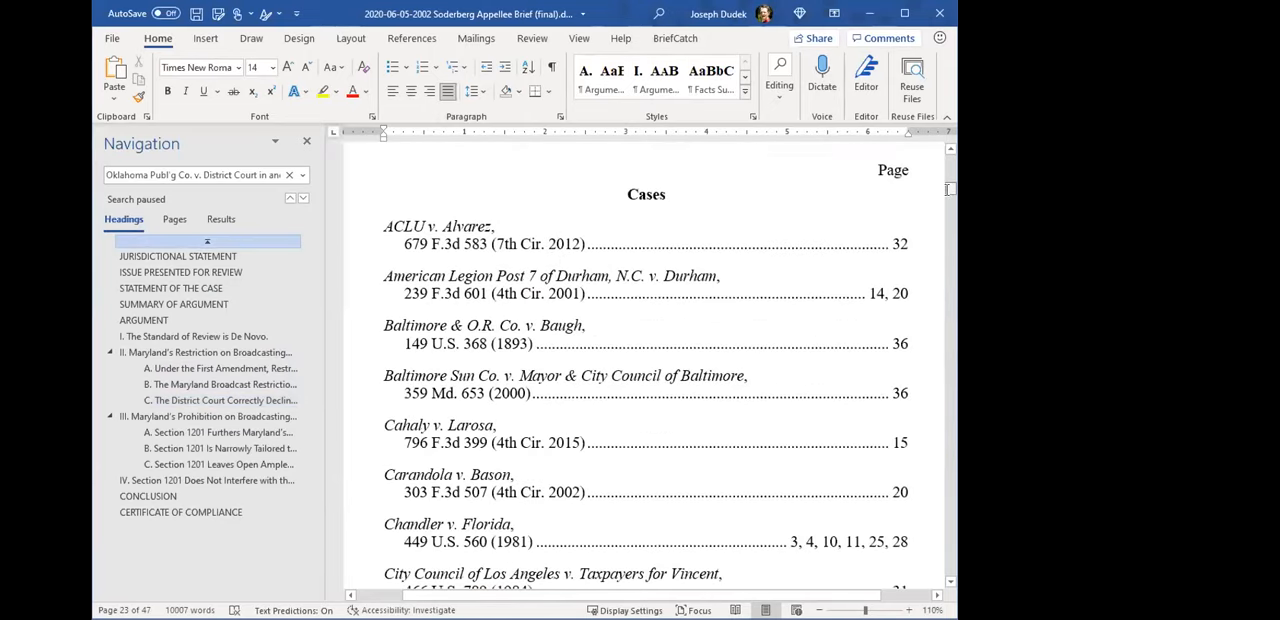
scroll(555, 339, down, 2)
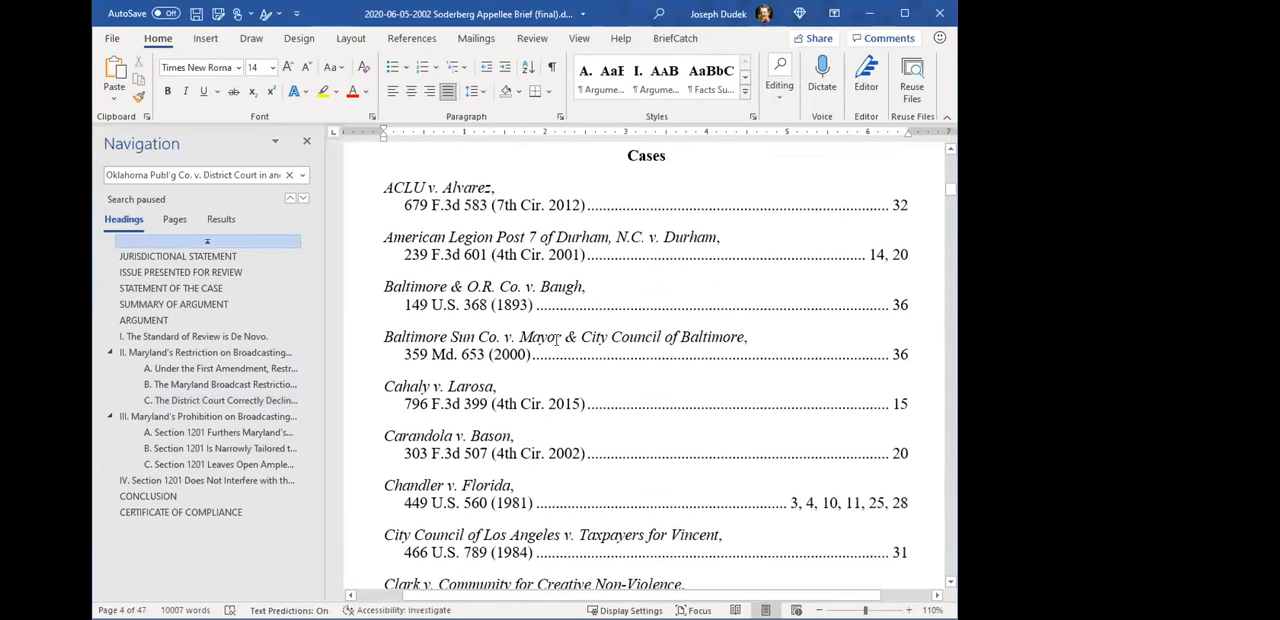
click(408, 237)
drag(394, 237, 713, 237)
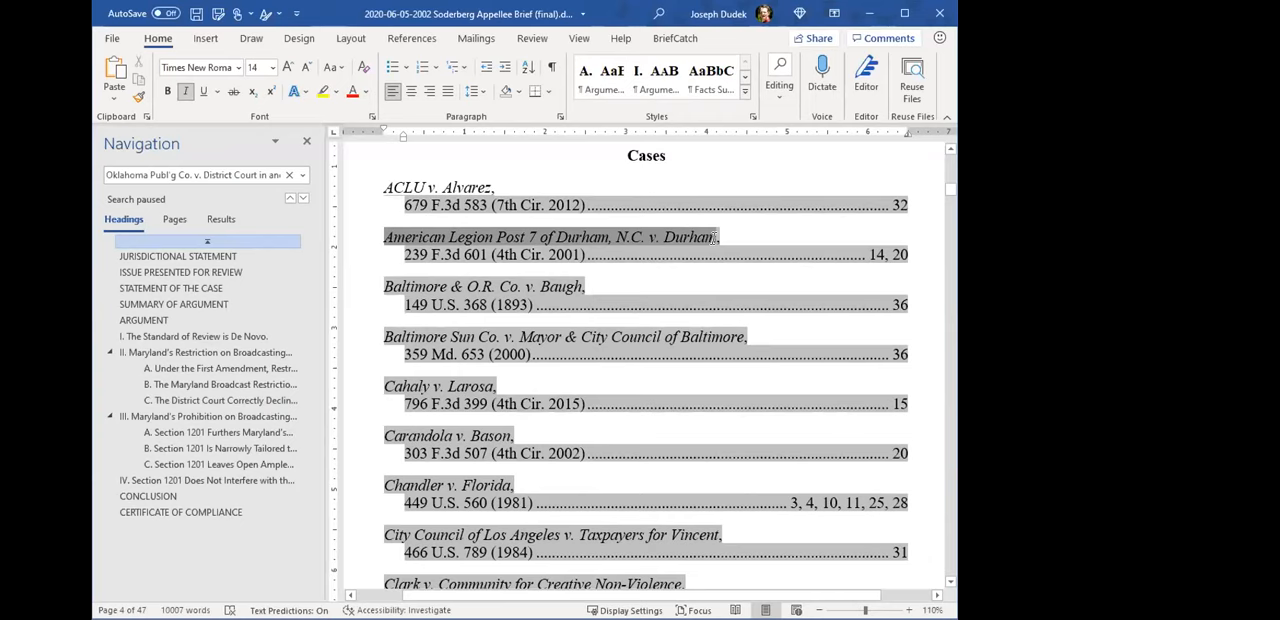
drag(405, 255, 628, 256)
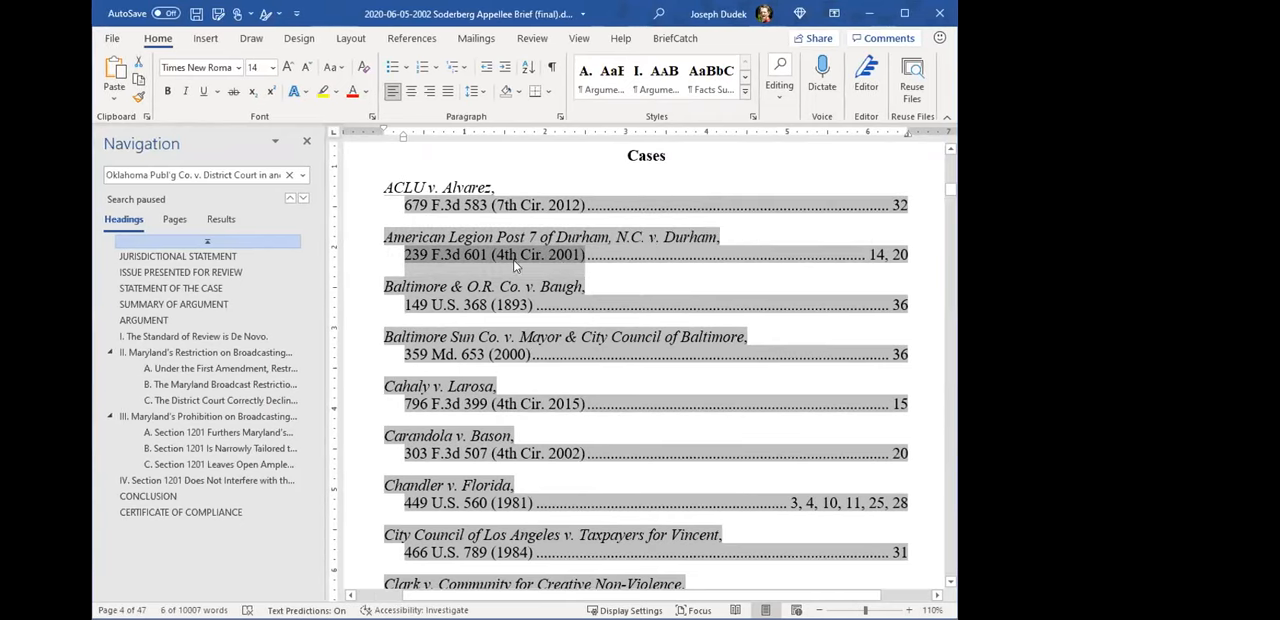
click(575, 255)
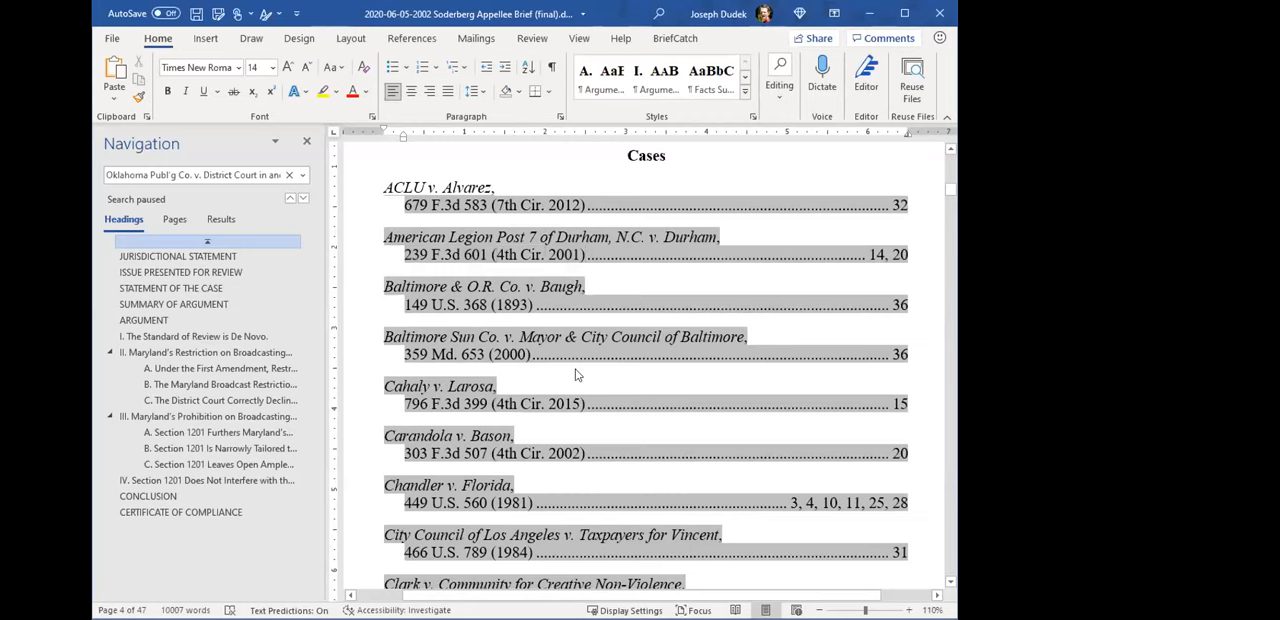
- Open the Cases table's Table of Authorities style for modification and inspect its tab stop position, alignment and leader
click(379, 341)
click(484, 203)
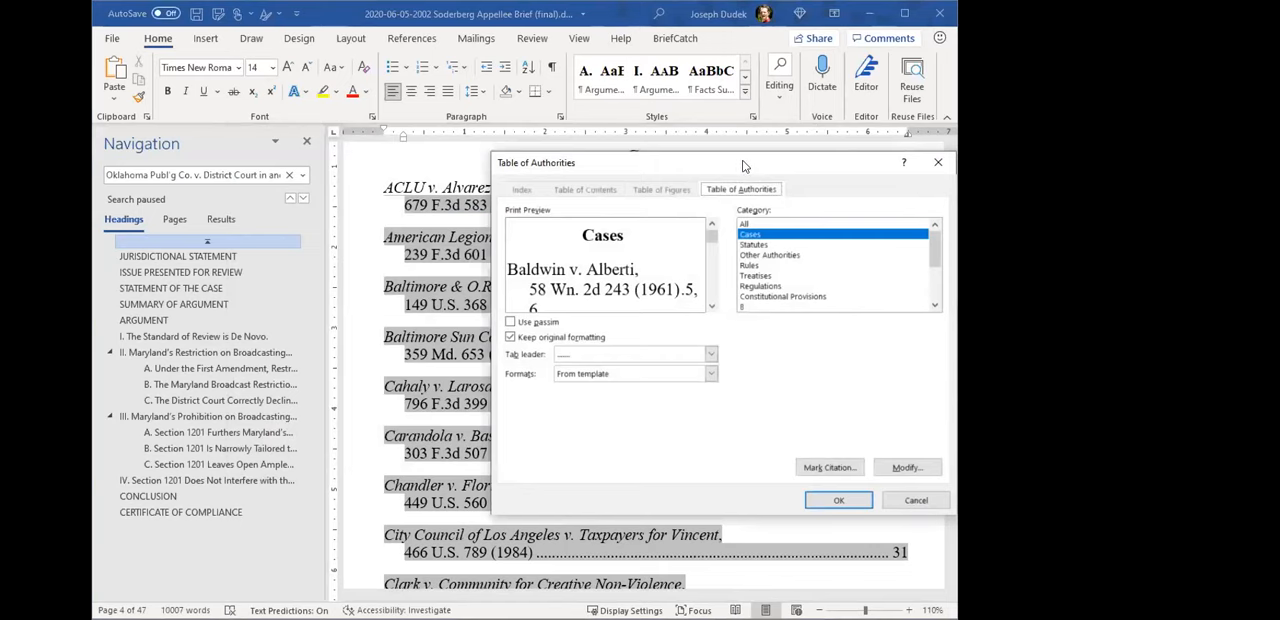
drag(743, 165, 671, 186)
click(822, 489)
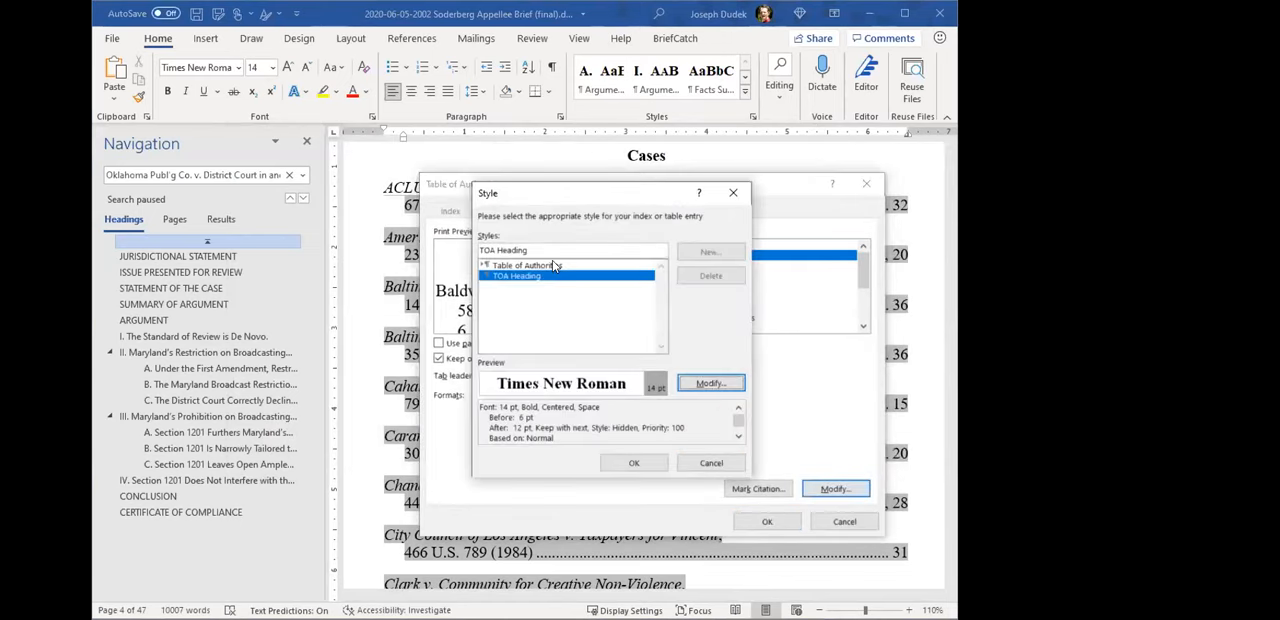
click(705, 383)
click(478, 495)
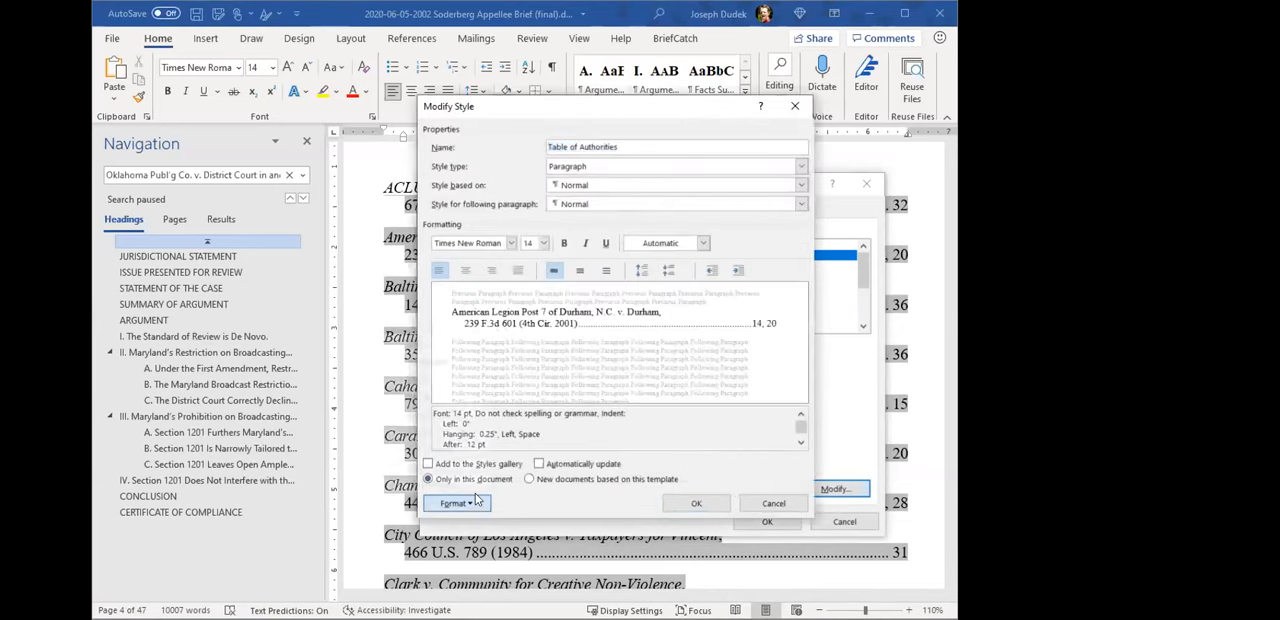
click(447, 368)
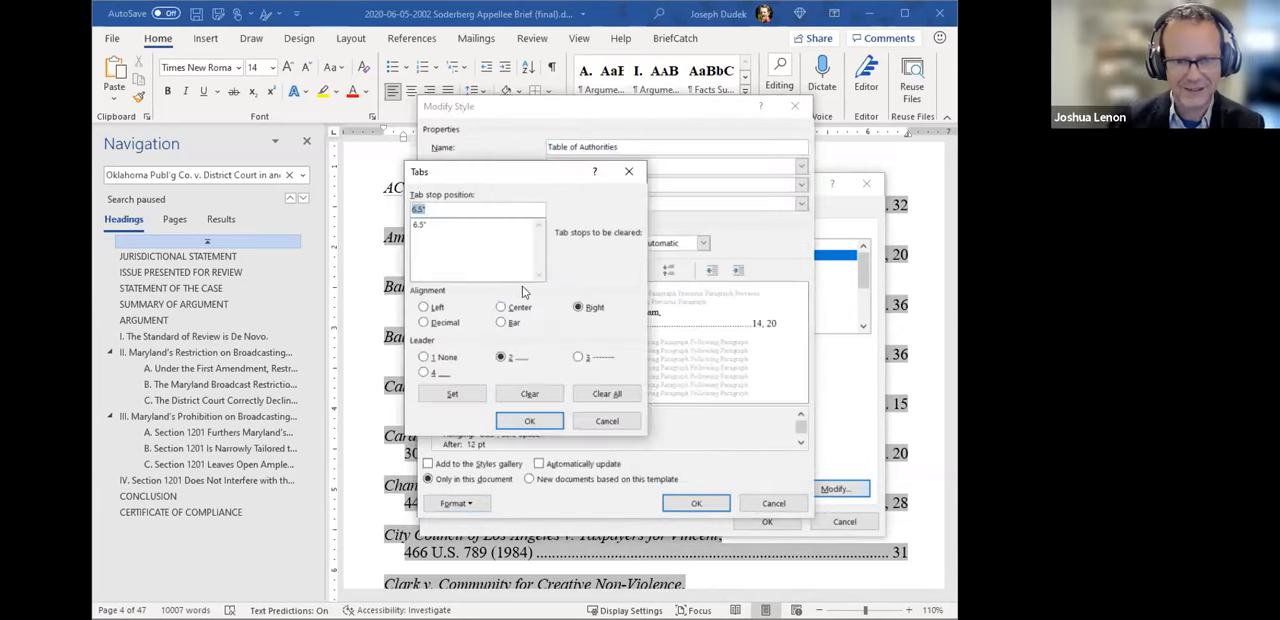
click(602, 422)
- Inspect the Table of Authorities style's paragraph indentation and spacing, and close the style and table dialogs
click(483, 502)
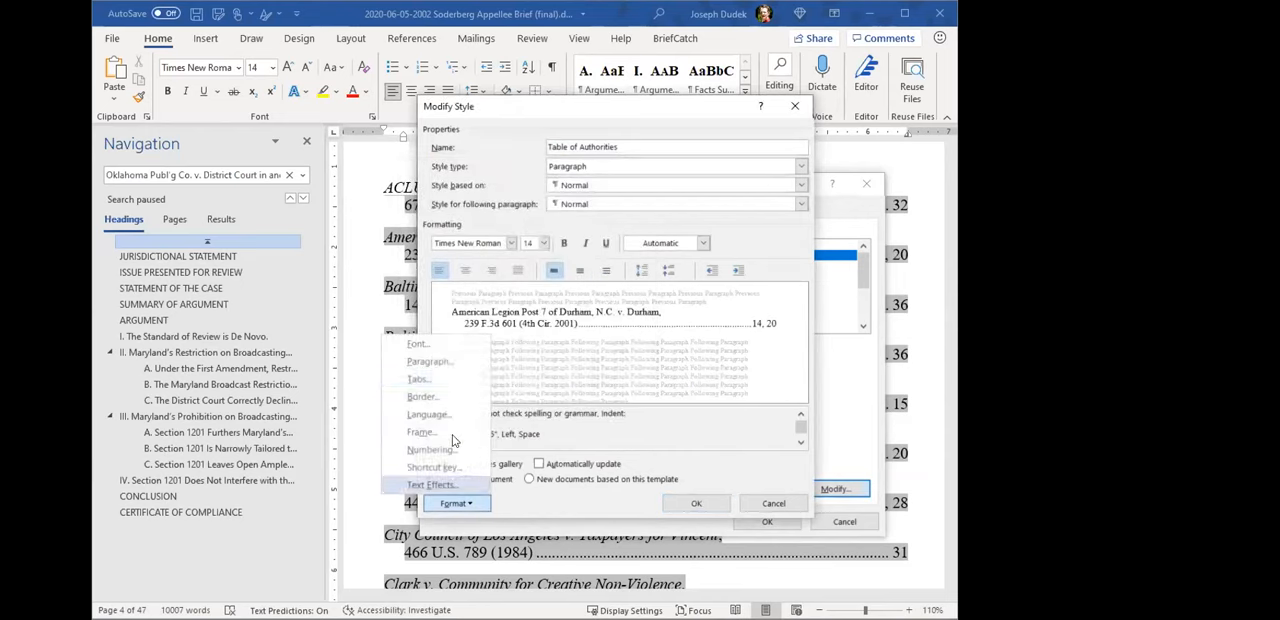
click(438, 364)
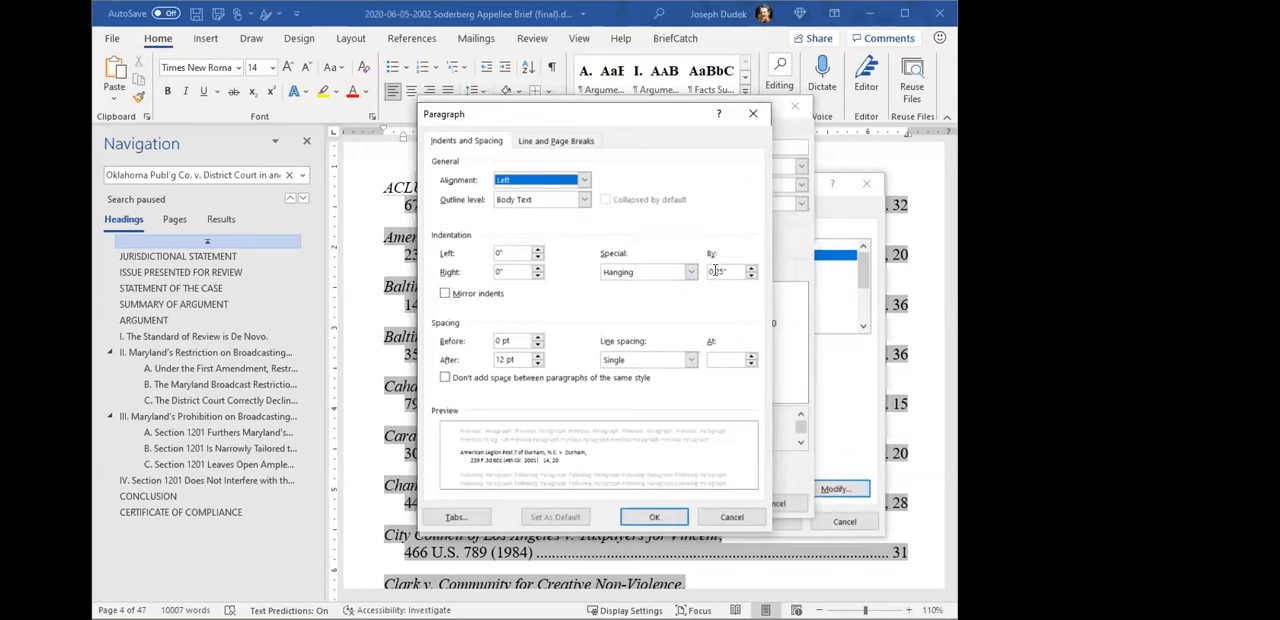
click(654, 517)
click(700, 503)
click(657, 461)
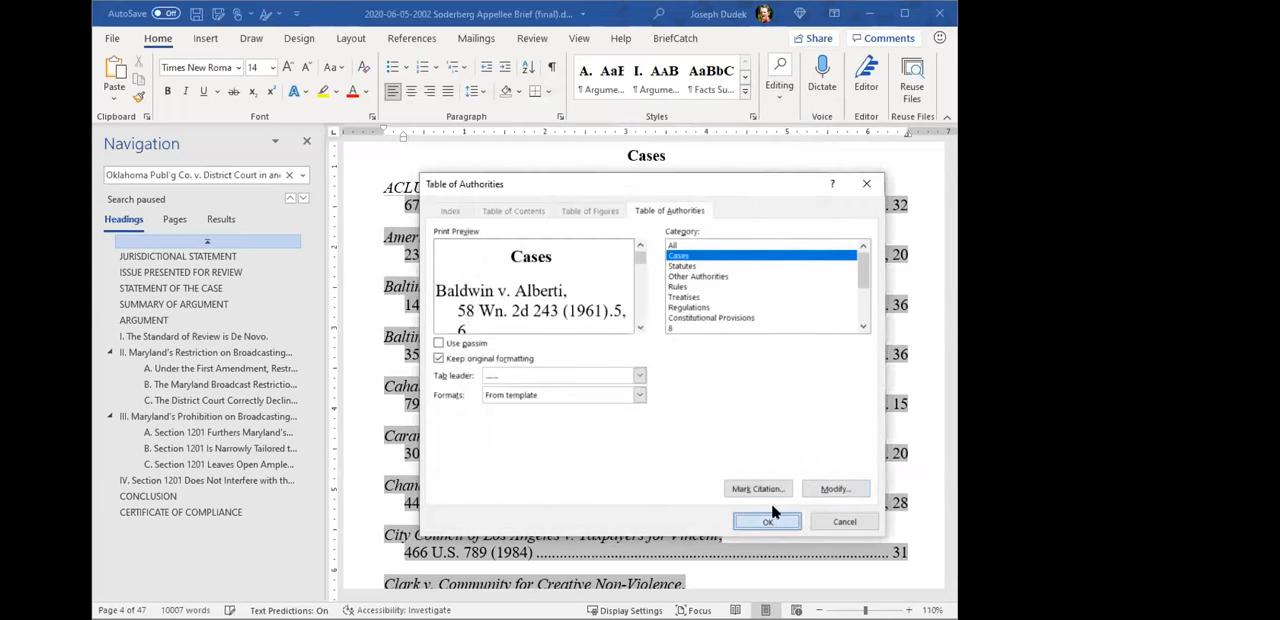
click(363, 317)
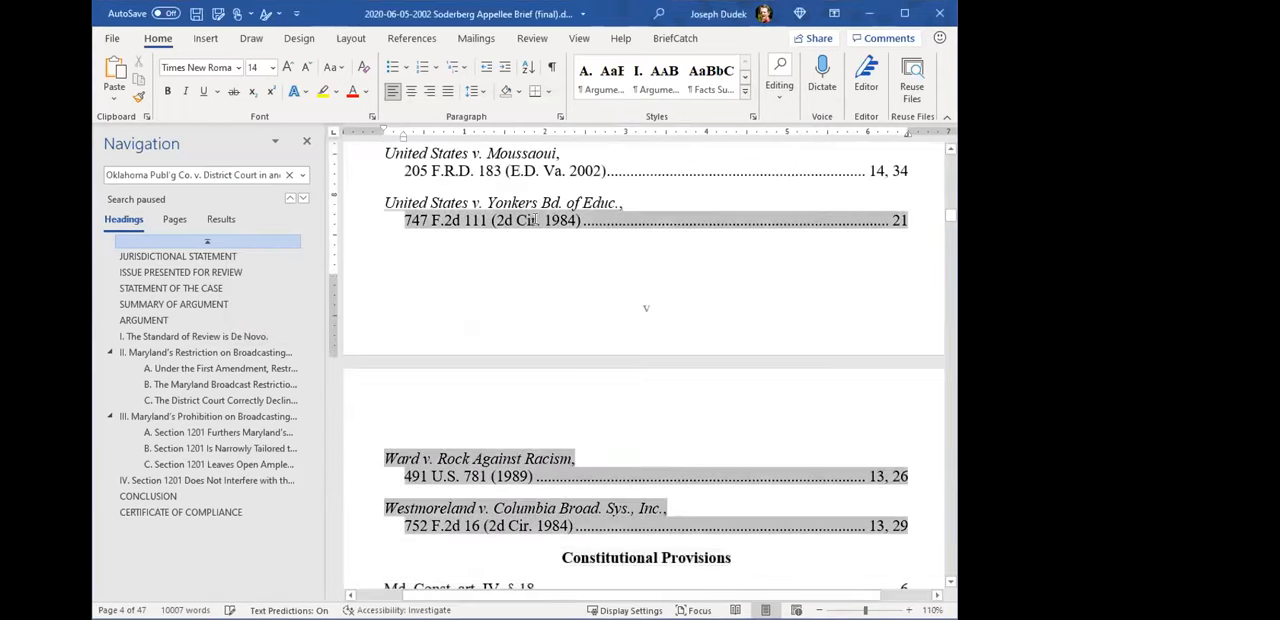
- In argument II.A, show the formatting marks, select the line break inside the Westmoreland TA field's long citation, and hide the marks again
click(240, 368)
scroll(573, 457, down, 10)
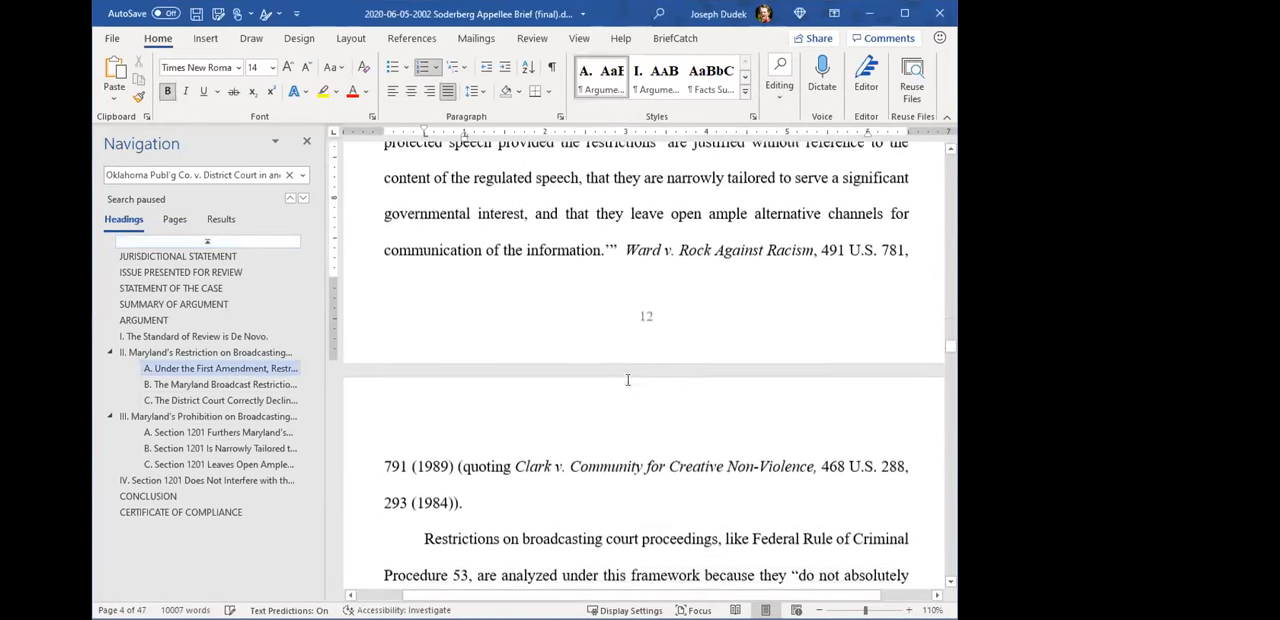
drag(504, 475, 588, 480)
click(552, 68)
click(733, 441)
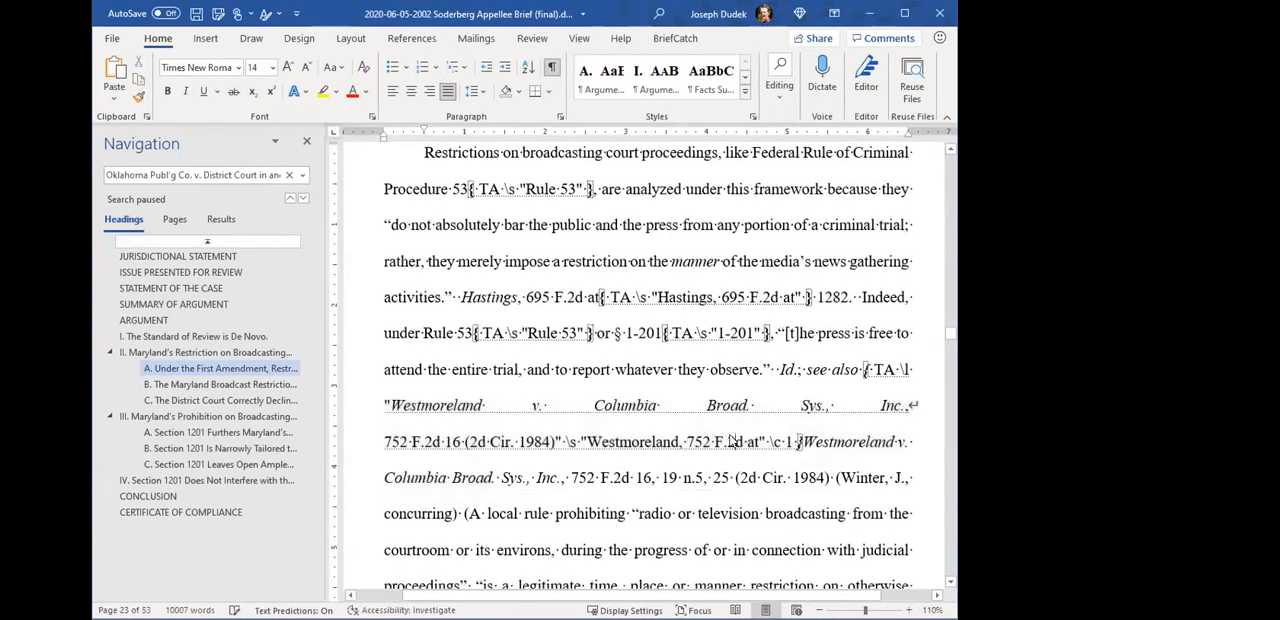
drag(909, 405, 919, 406)
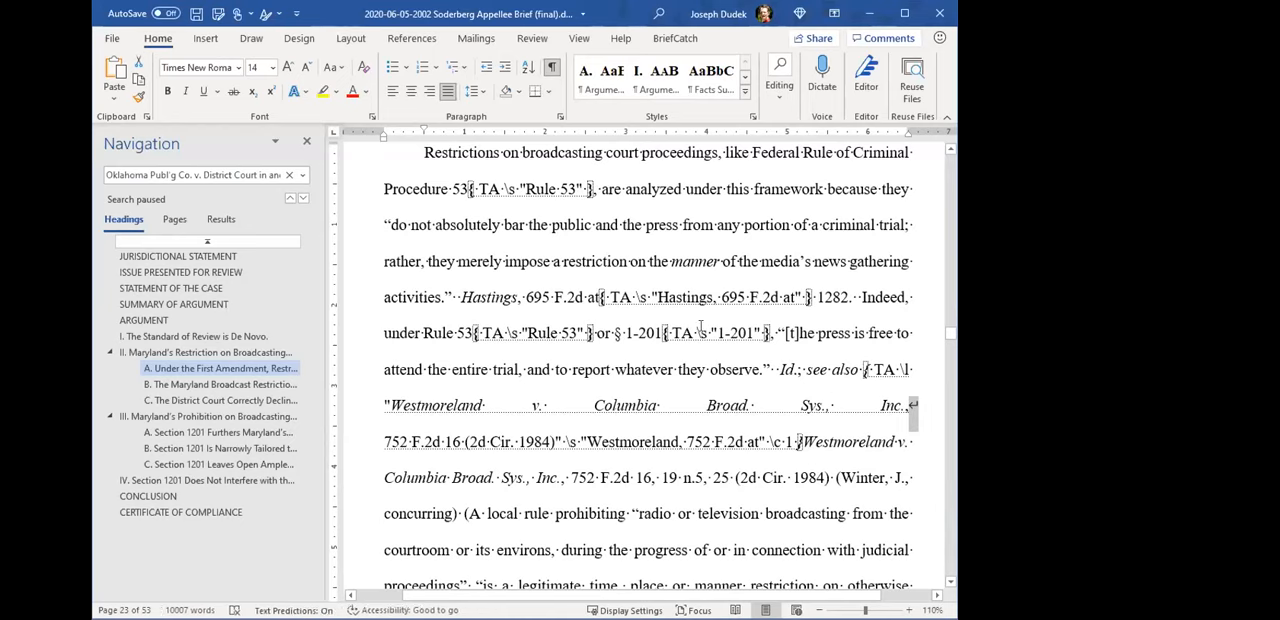
click(556, 67)
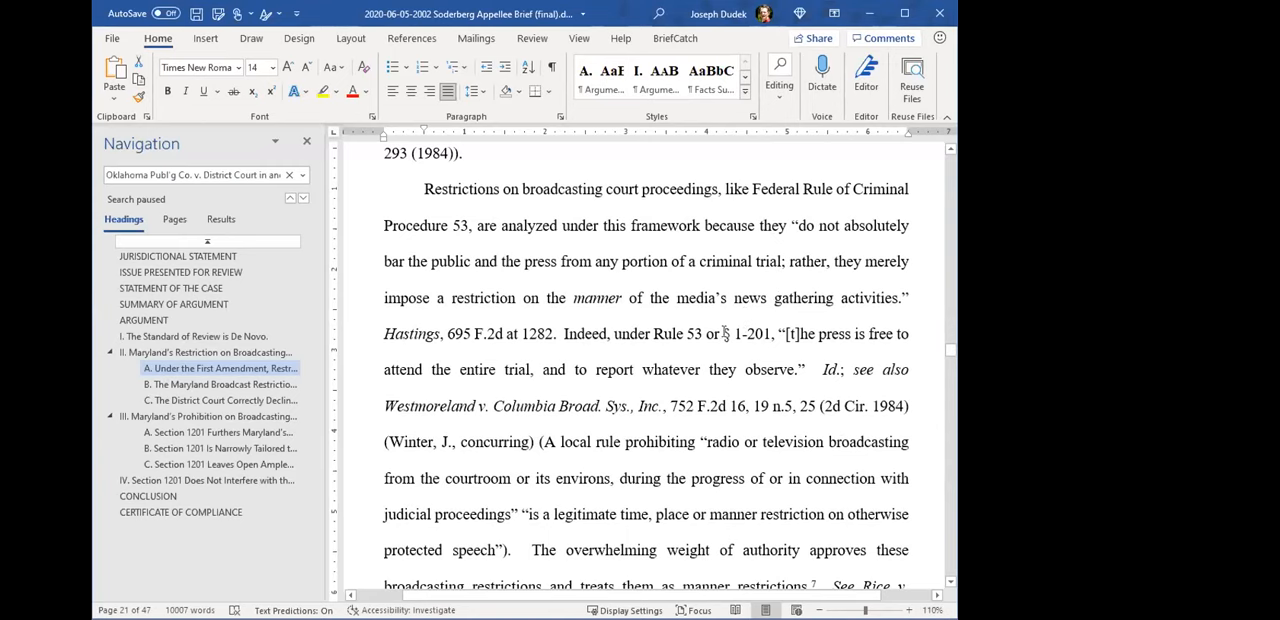
- Add space before "Rule 53" to demonstrate "§ 1-201" breaking at its hyphen across two lines, and remove it again
ctrl+scroll(716, 338, up, 1)
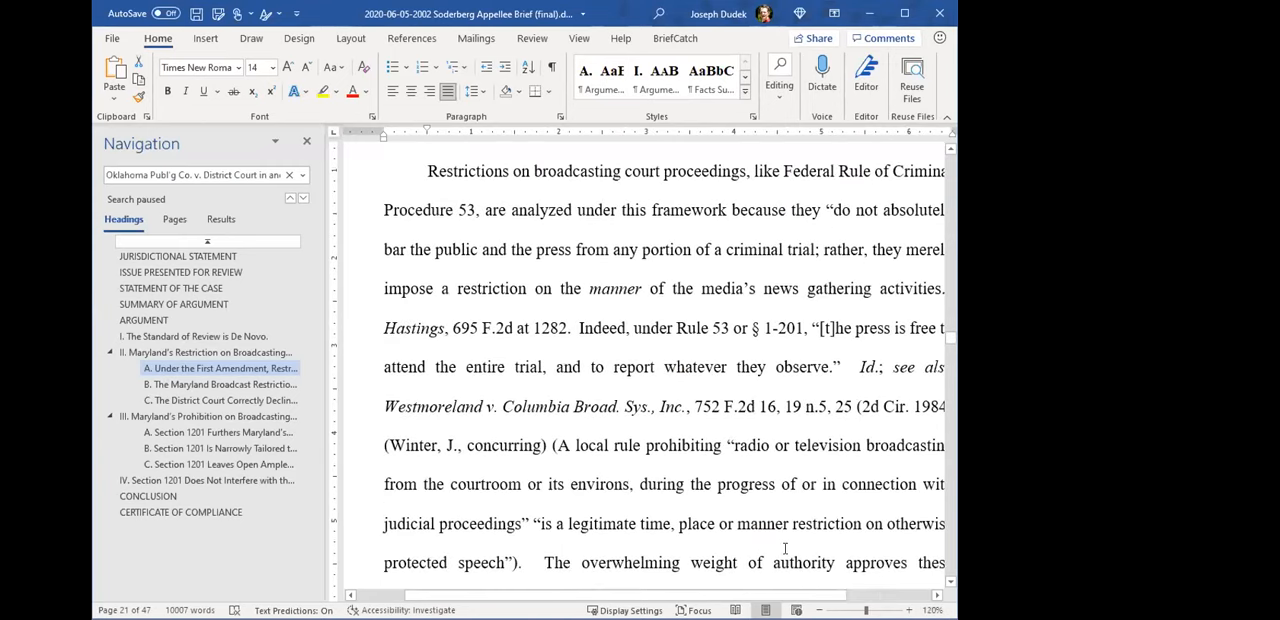
drag(723, 595, 746, 595)
click(743, 329)
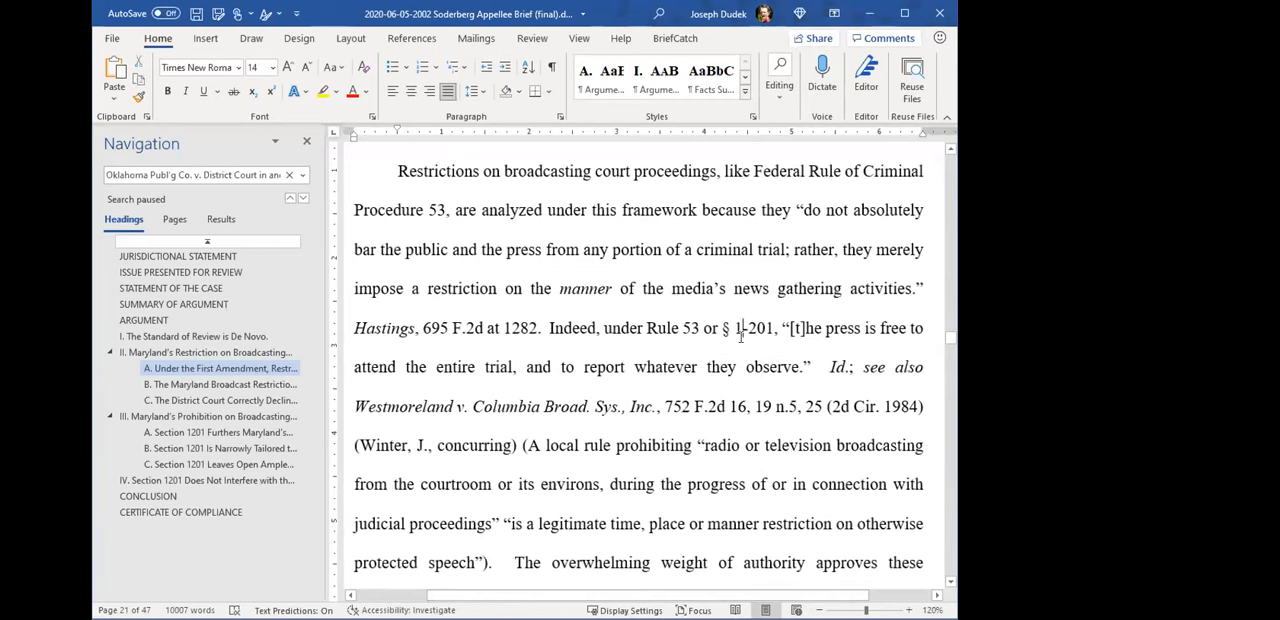
drag(735, 326, 743, 327)
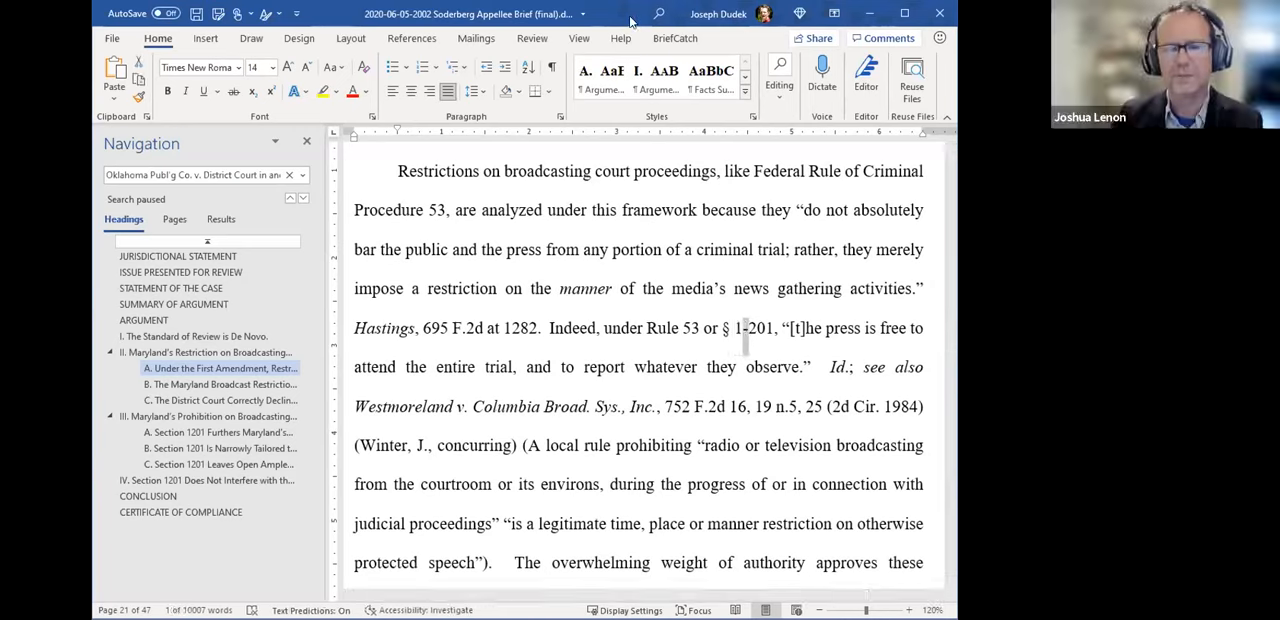
click(729, 326)
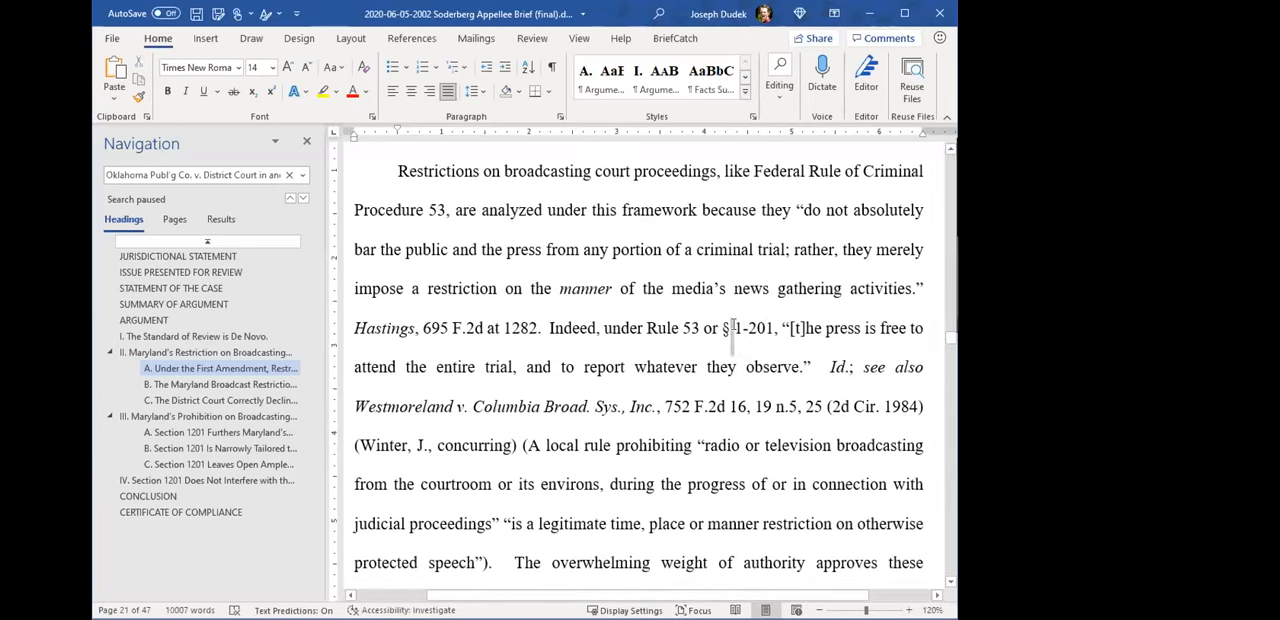
drag(733, 326, 770, 328)
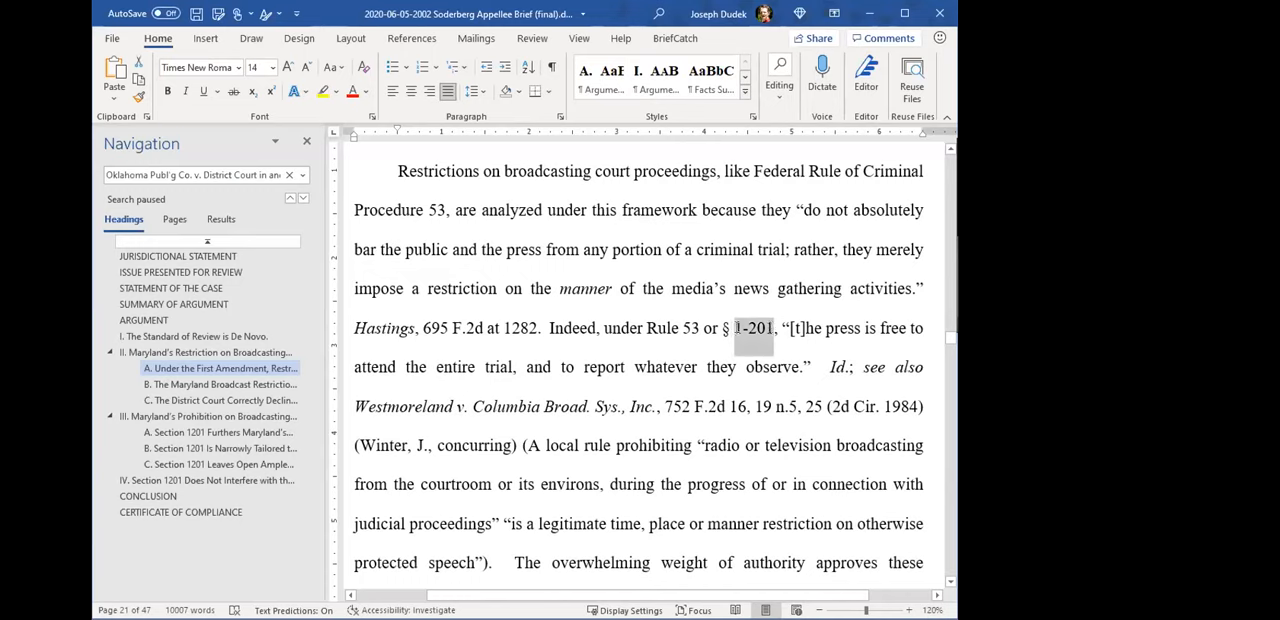
click(779, 378)
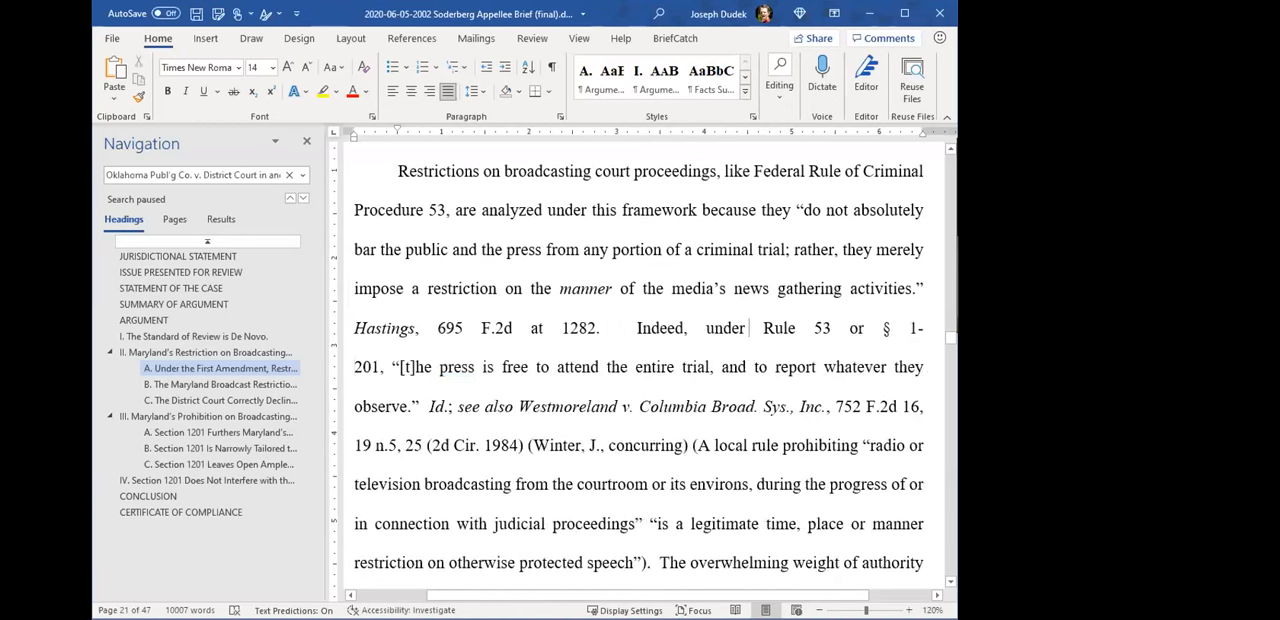
key(BackSpace)
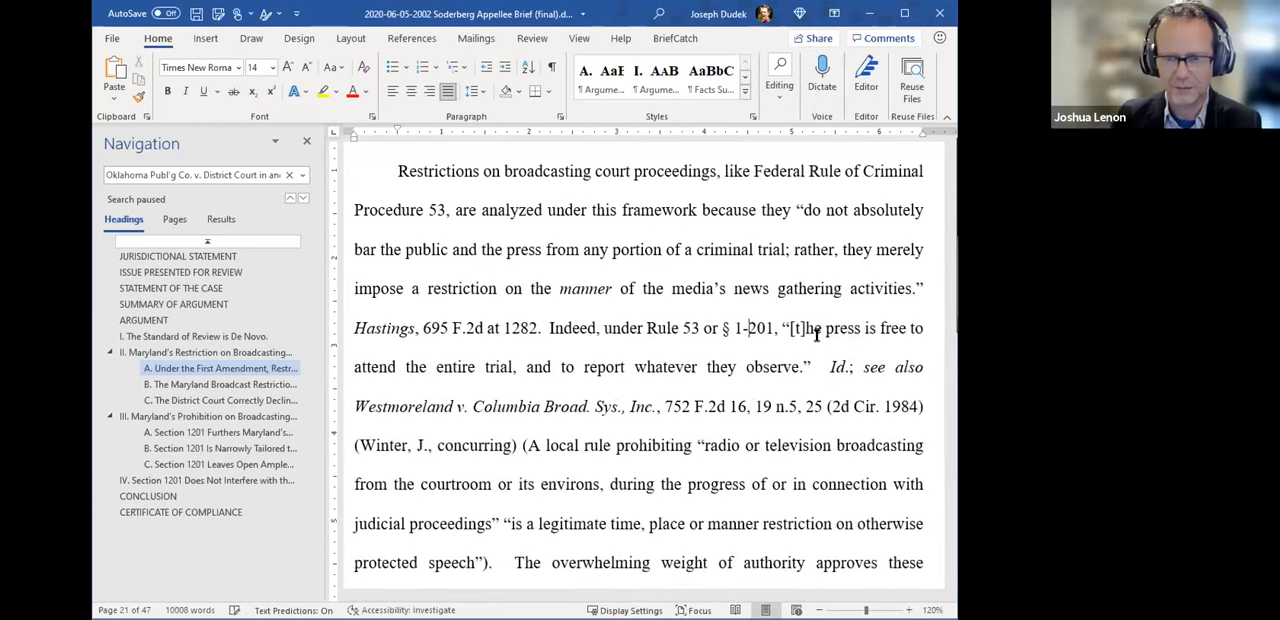
- Show the formatting marks and replace the ordinary space between "§" and "1-201" with a single nonbreaking space
click(551, 67)
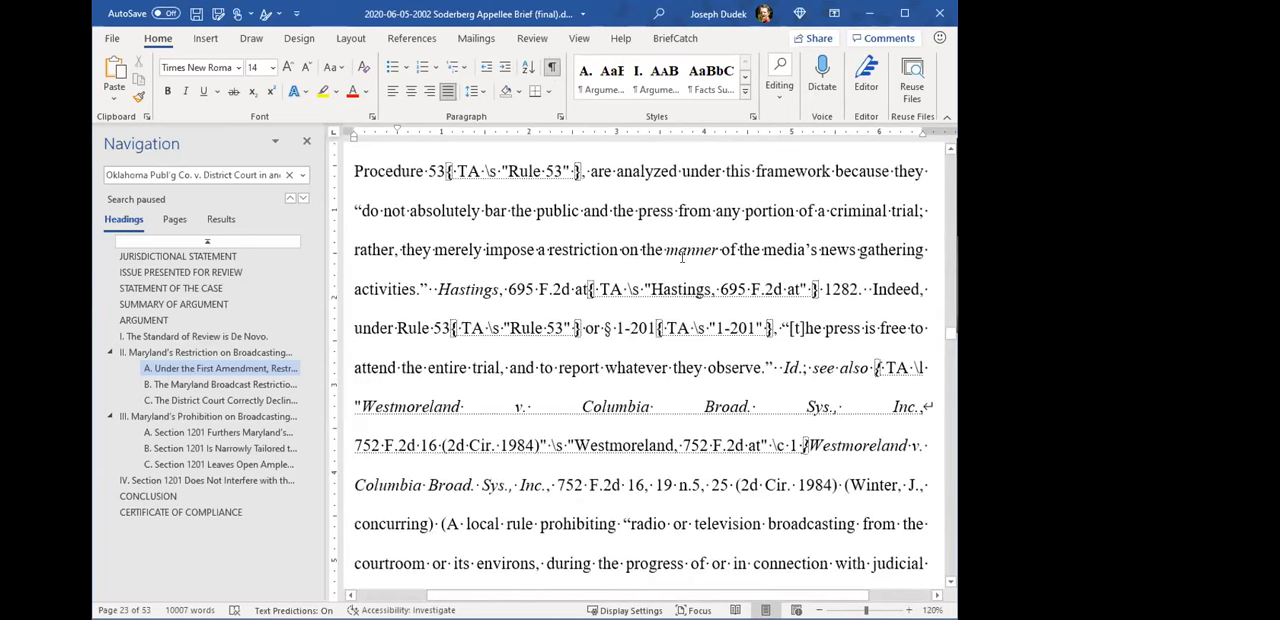
scroll(614, 333, up, 3)
scroll(614, 333, up, 13)
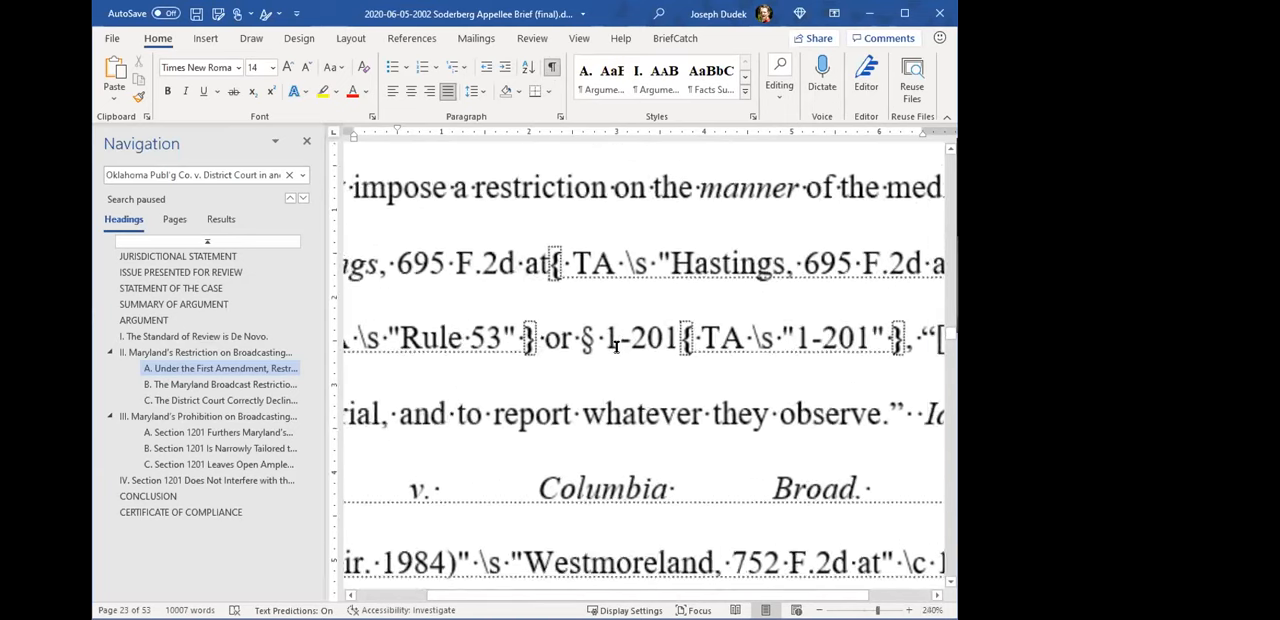
drag(587, 341, 595, 342)
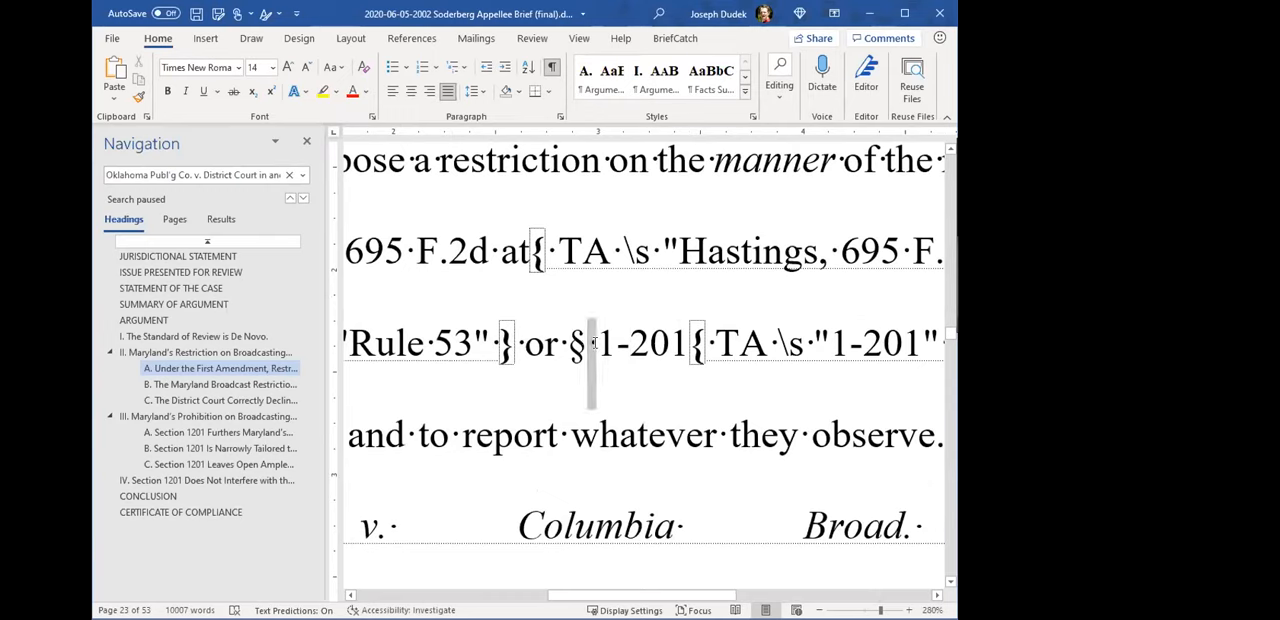
key(ctrl+shift+space)
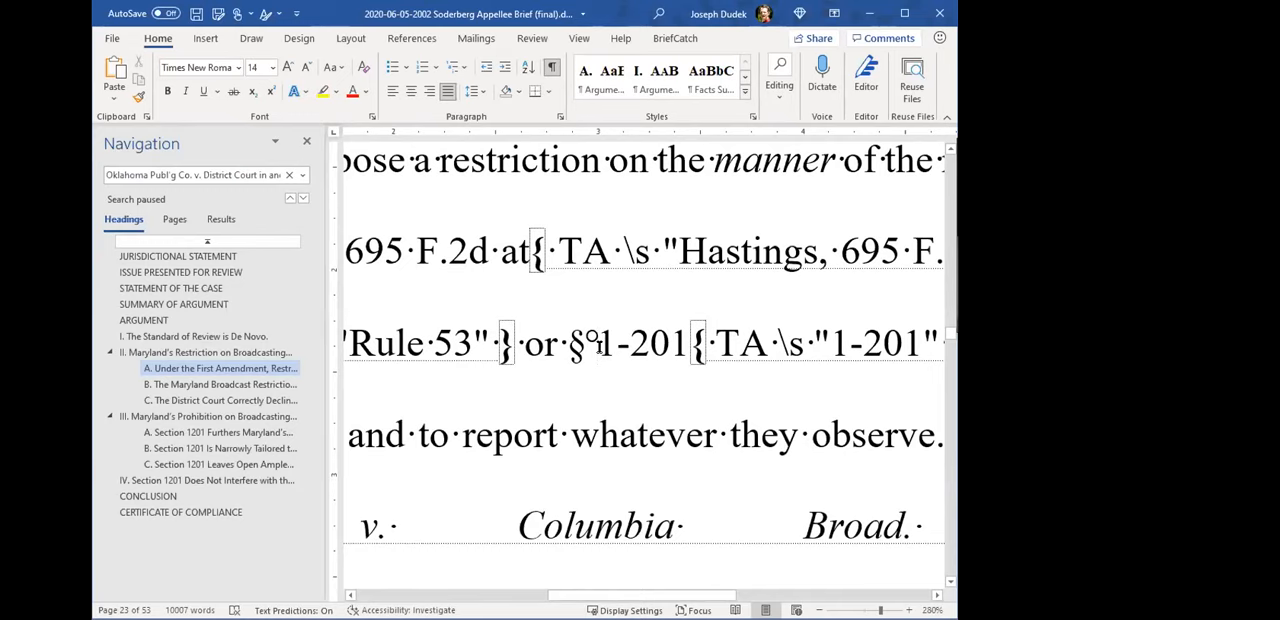
text(°°)
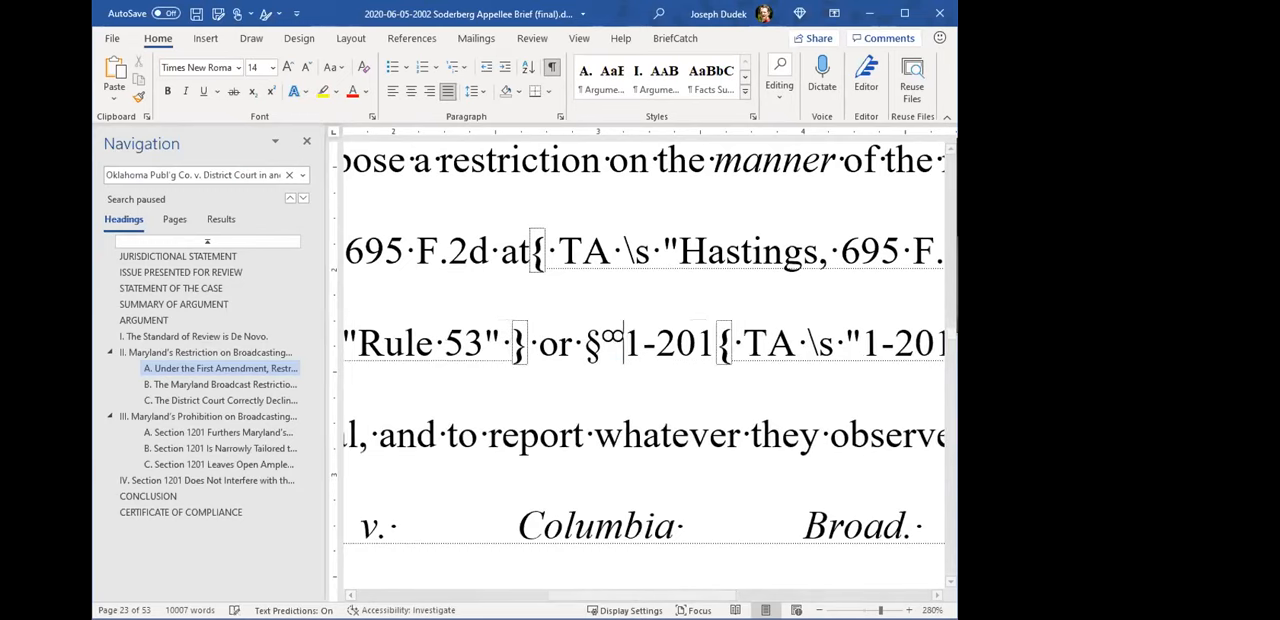
key(BackSpace)
key(BackSpace)
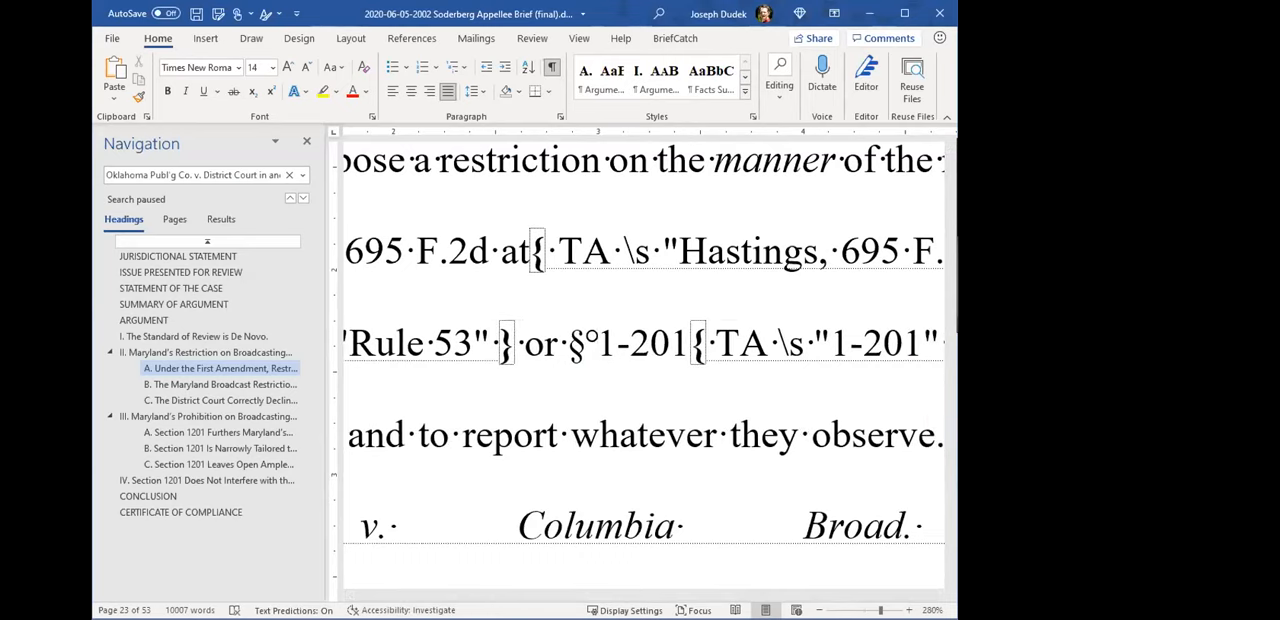
- Replace the hyphen in the body-text "1-201" with a nonbreaking hyphen, select the whole section reference, and hide the formatting marks
drag(619, 344, 636, 353)
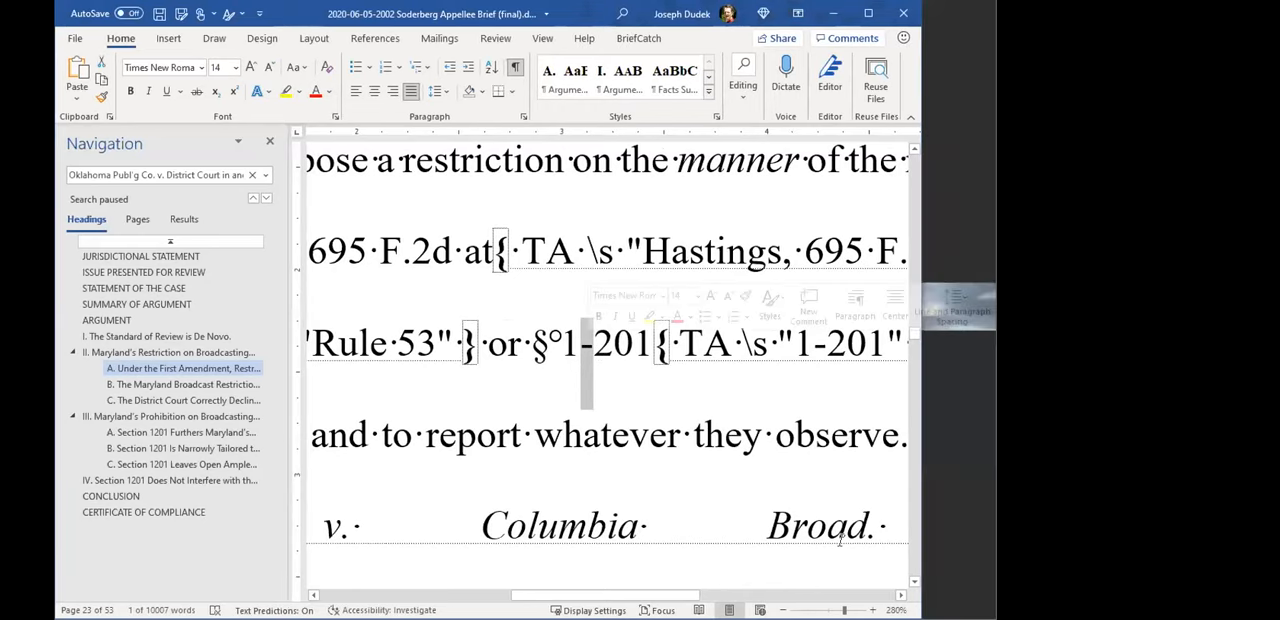
key(ctrl+shift+minus)
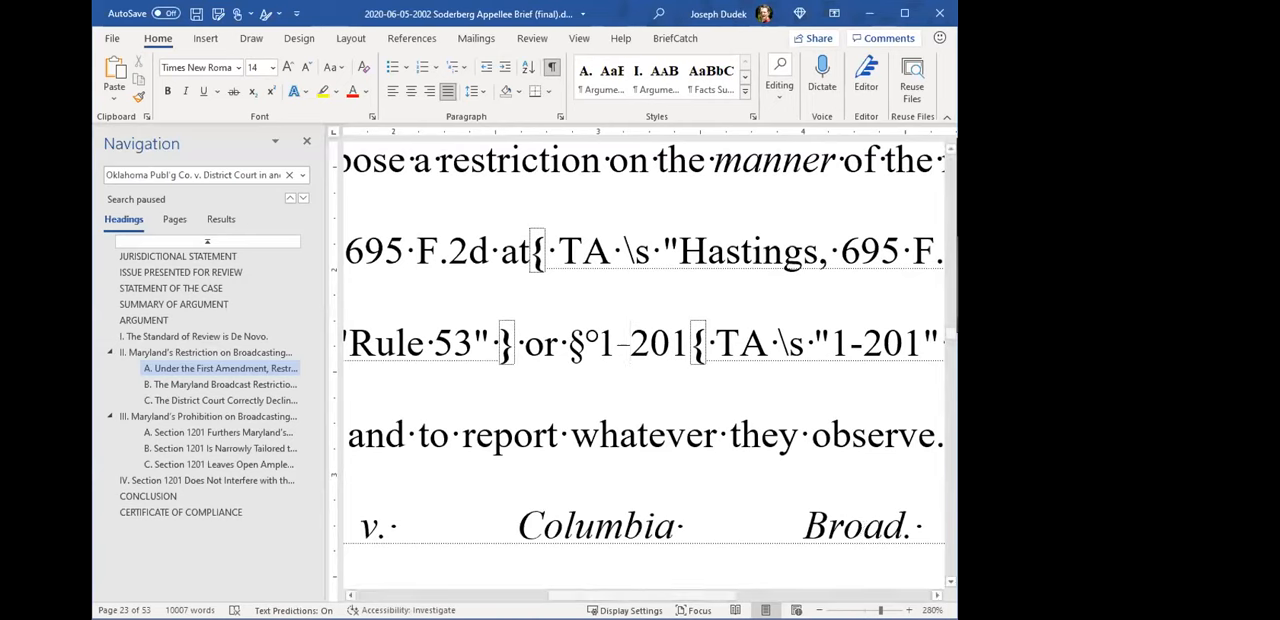
scroll(650, 300, down, 2)
scroll(702, 314, up, 1)
ctrl+scroll(628, 462, down, 3)
scroll(628, 462, down, 4)
scroll(622, 349, up, 3)
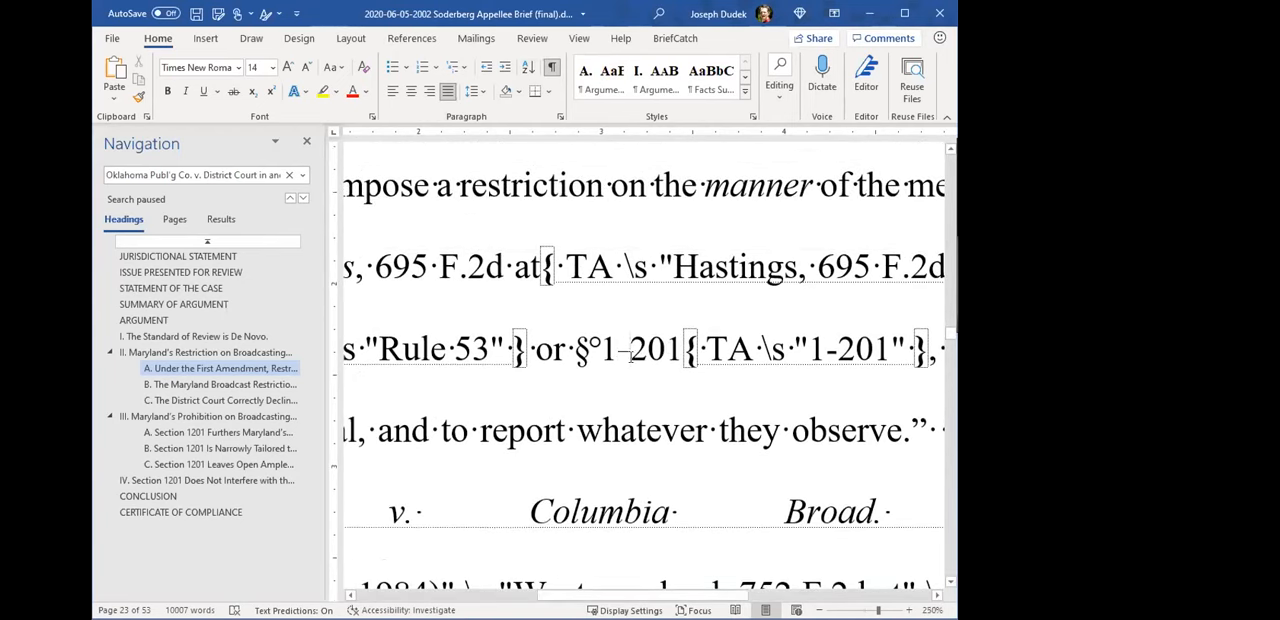
drag(619, 350, 628, 347)
drag(601, 348, 678, 350)
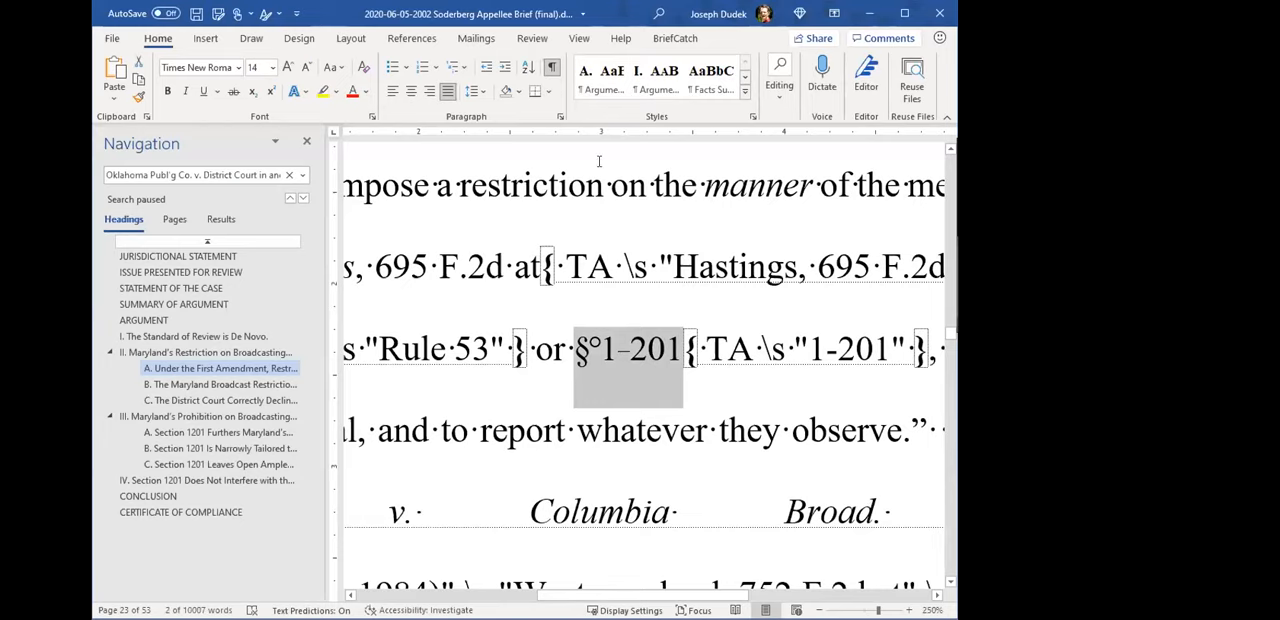
click(549, 68)
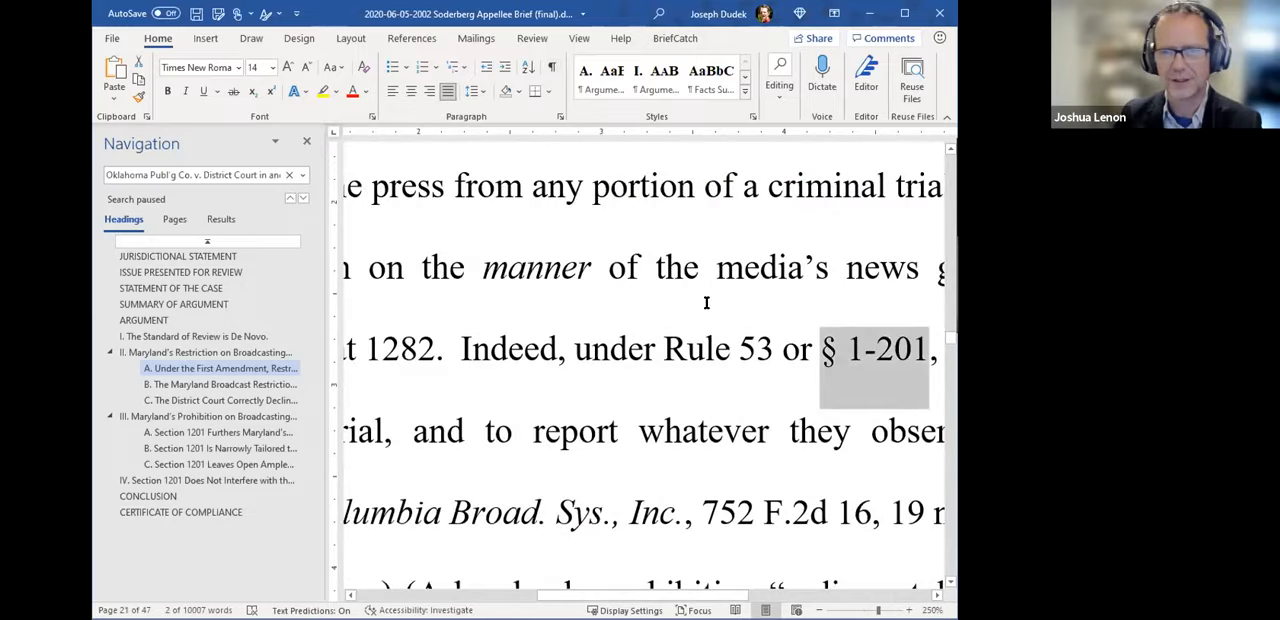
- Select the nonbreaking space between "§" and "1-201" in the body text of argument II.A
scroll(710, 290, down, 3)
scroll(722, 232, up, 6)
scroll(806, 459, down, 6)
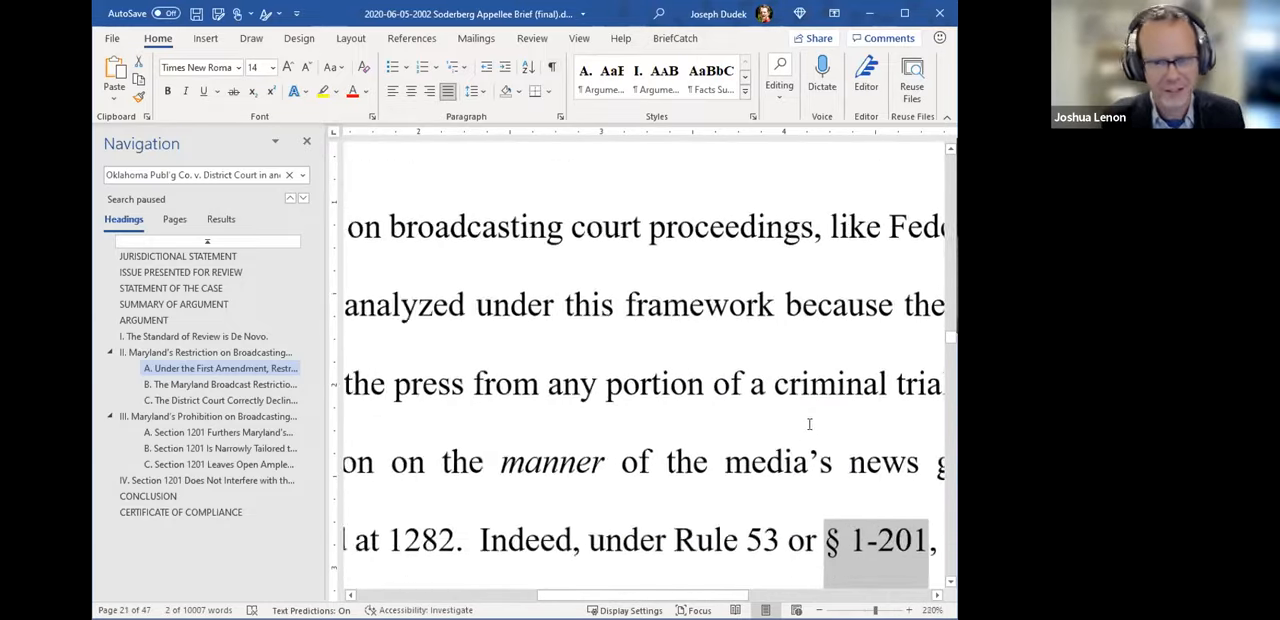
scroll(806, 459, down, 1)
scroll(795, 470, down, 3)
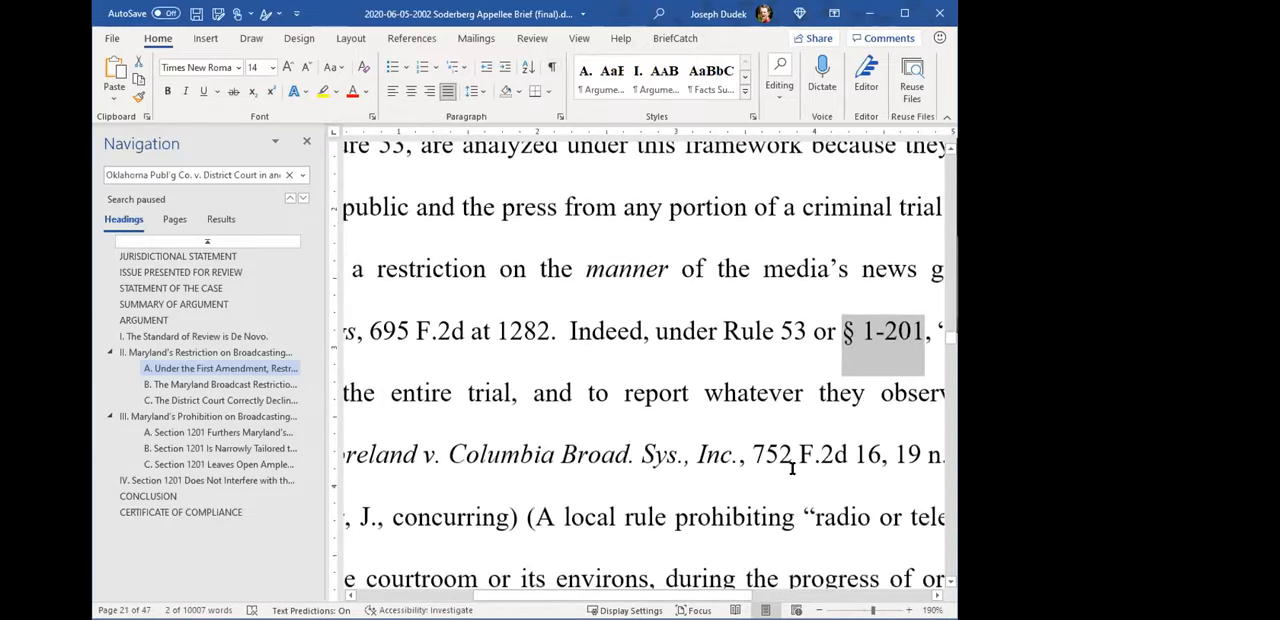
scroll(781, 485, down, 3)
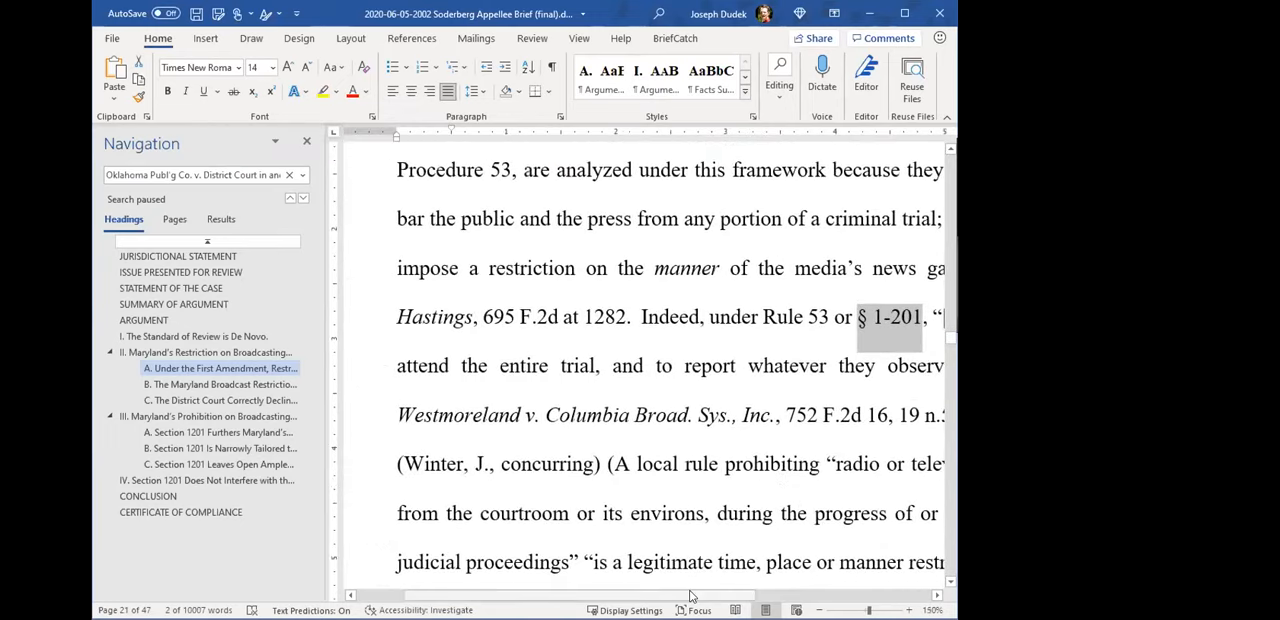
scroll(784, 558, down, 1)
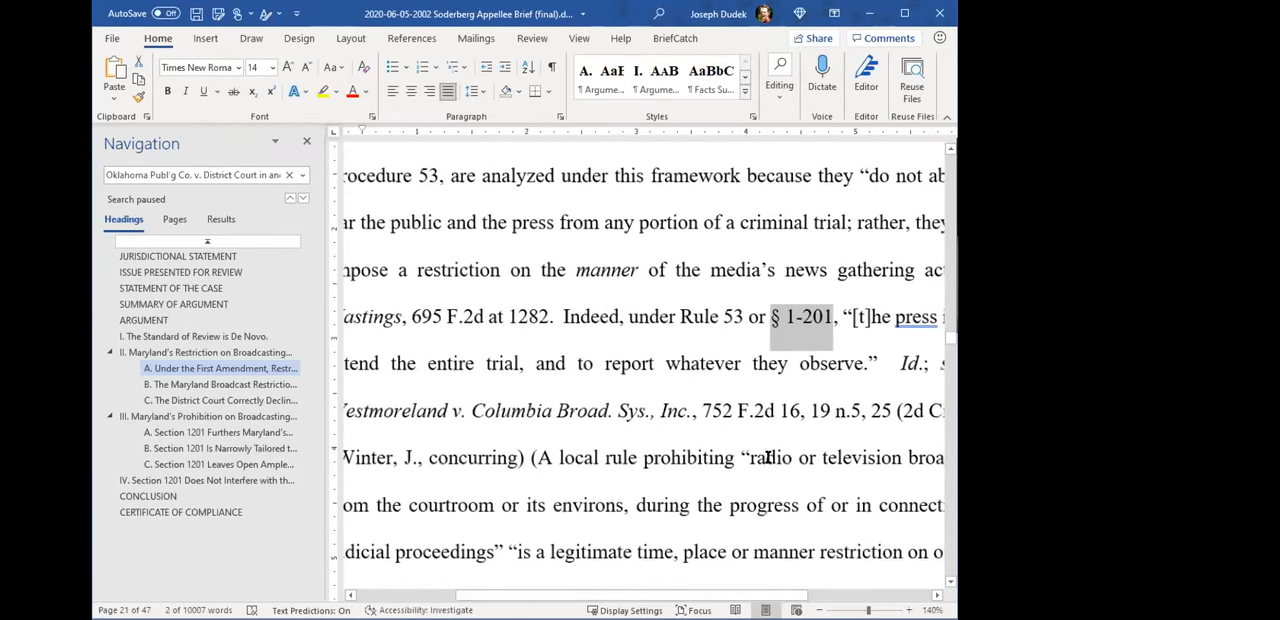
scroll(790, 575, down, 2)
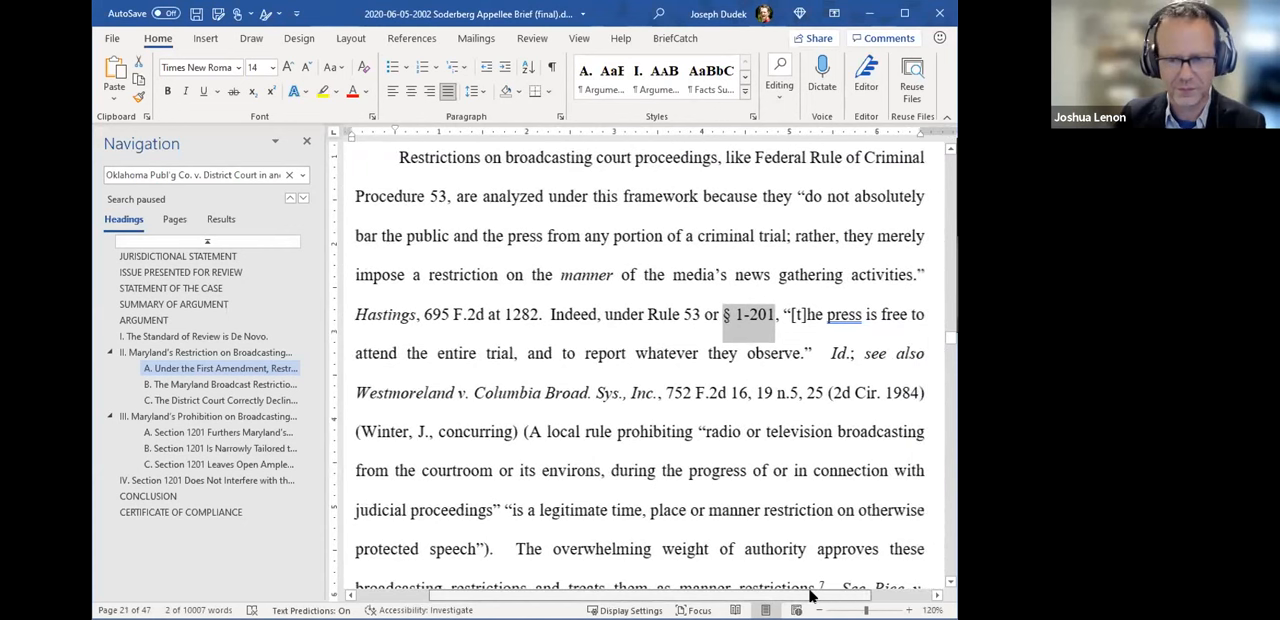
click(746, 318)
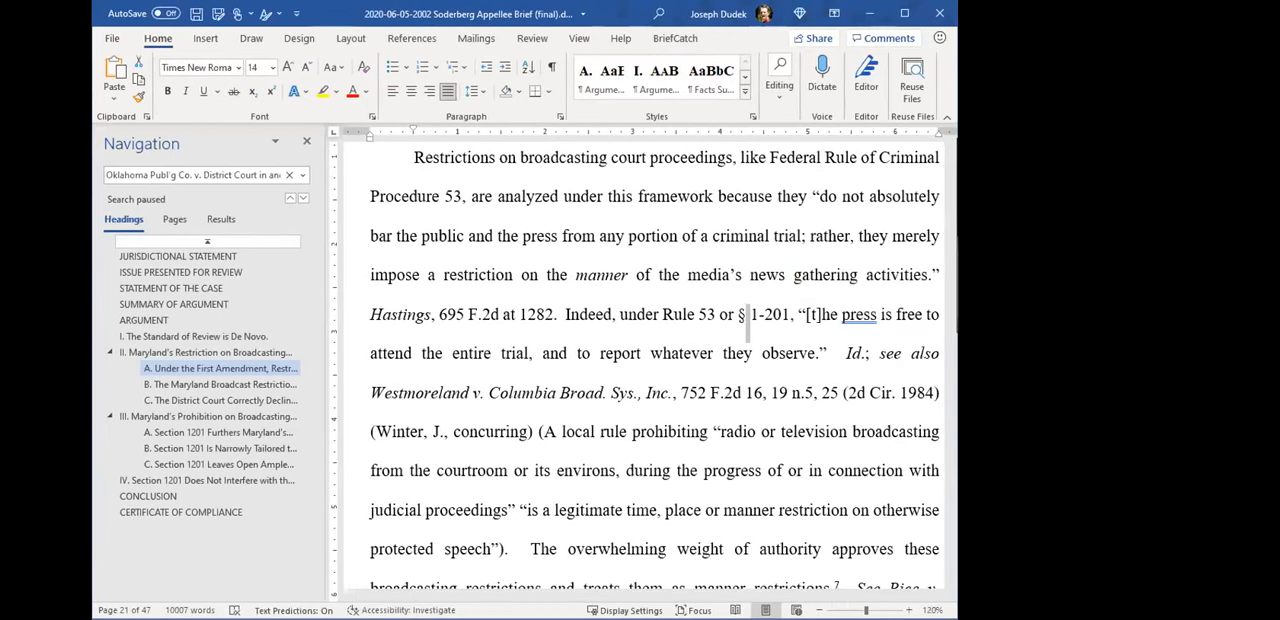
- Insert a manual line break after "§ 1-201," to demonstrate the nonbreaking space in a stretched justified line
click(836, 286)
scroll(792, 370, up, 1)
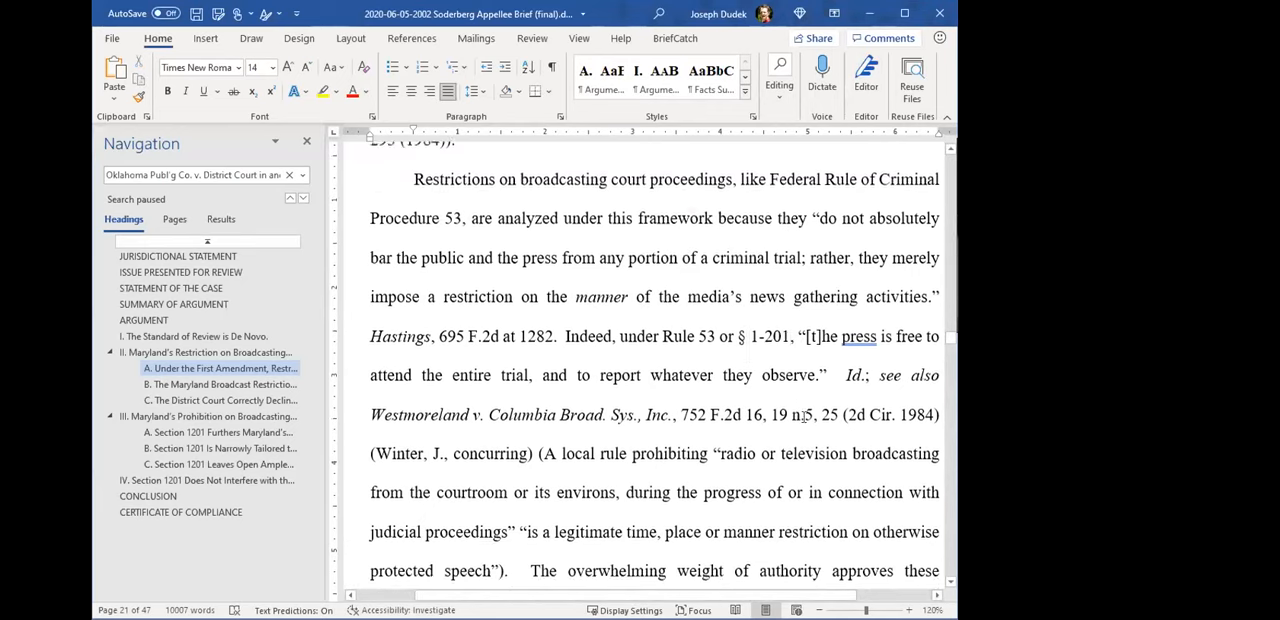
text(,)
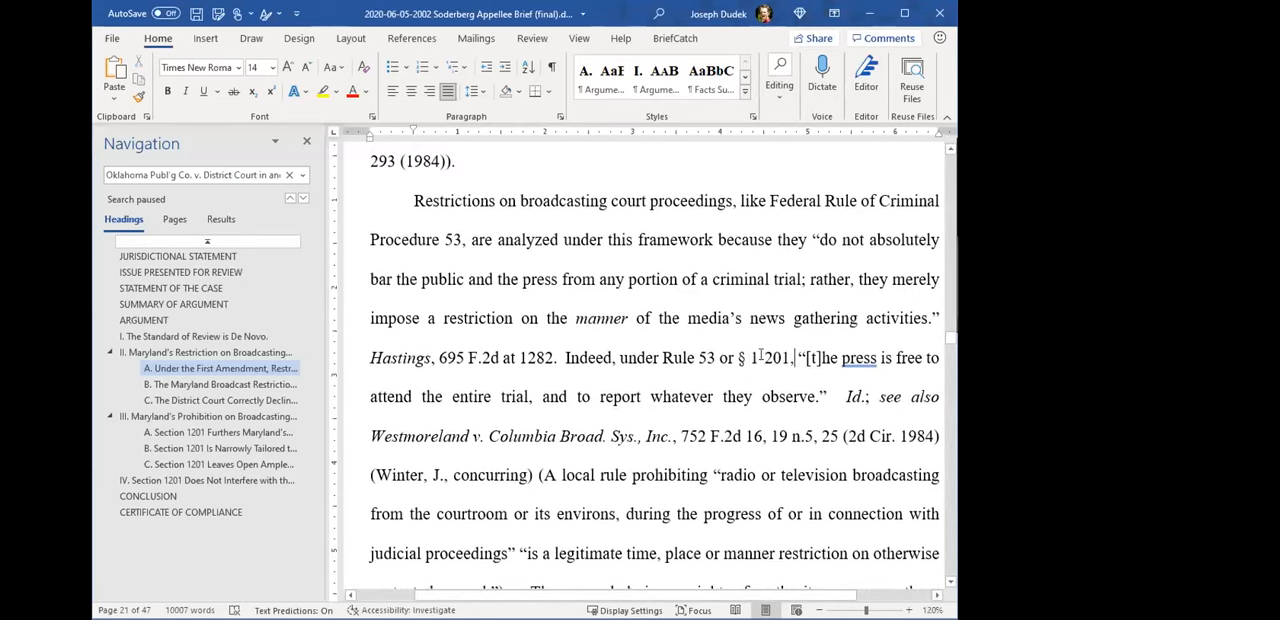
click(759, 361)
key(shift+Return)
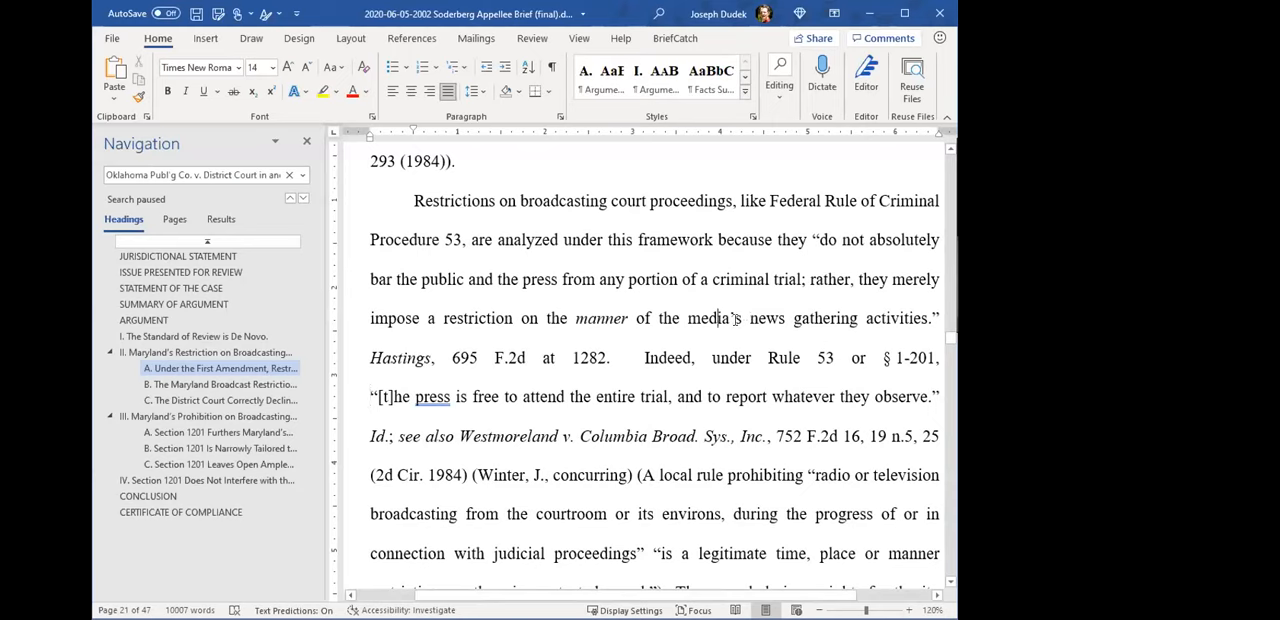
- Delete "media's news gathering" and "manner of the activities" from the sentence before the section reference to demonstrate the text reflow
drag(712, 318, 816, 320)
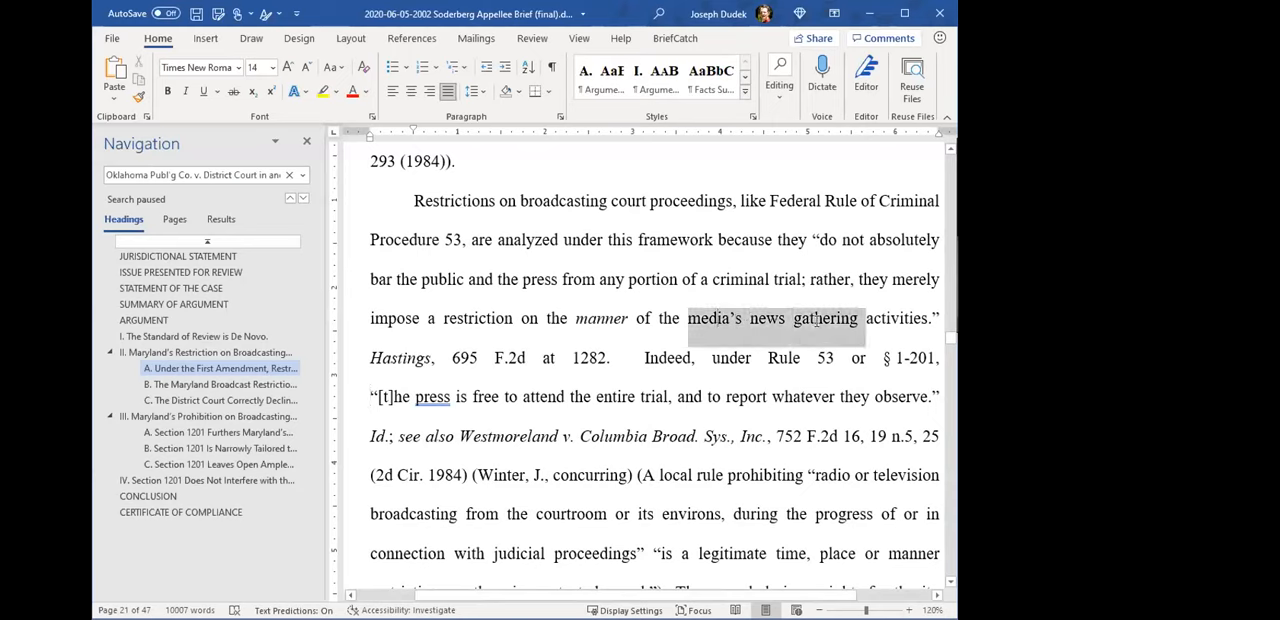
key(Delete)
drag(560, 318, 695, 316)
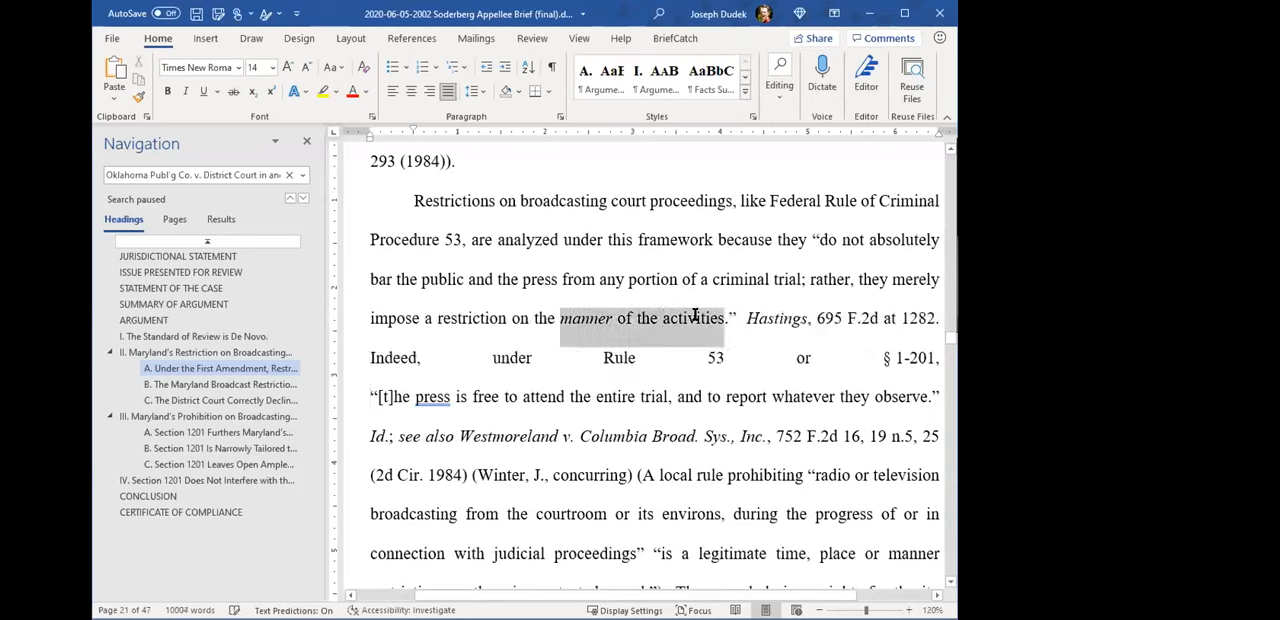
key(Delete)
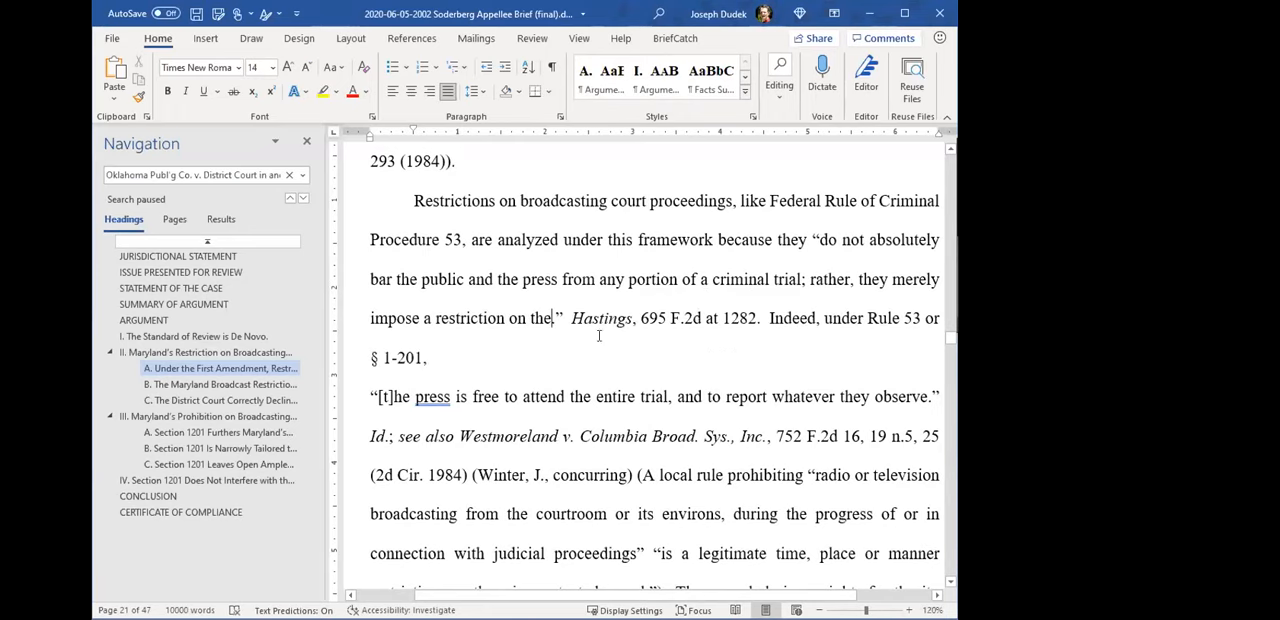
shift+click(385, 358)
click(481, 365)
key(shift+Right)
key(Left)
- Undo the word deletions and the line break after "§ 1-201,", and place the cursor back in the section reference
key(ctrl+z)
key(ctrl+z)
key(ctrl+z)
key(ctrl+z)
key(ctrl+z)
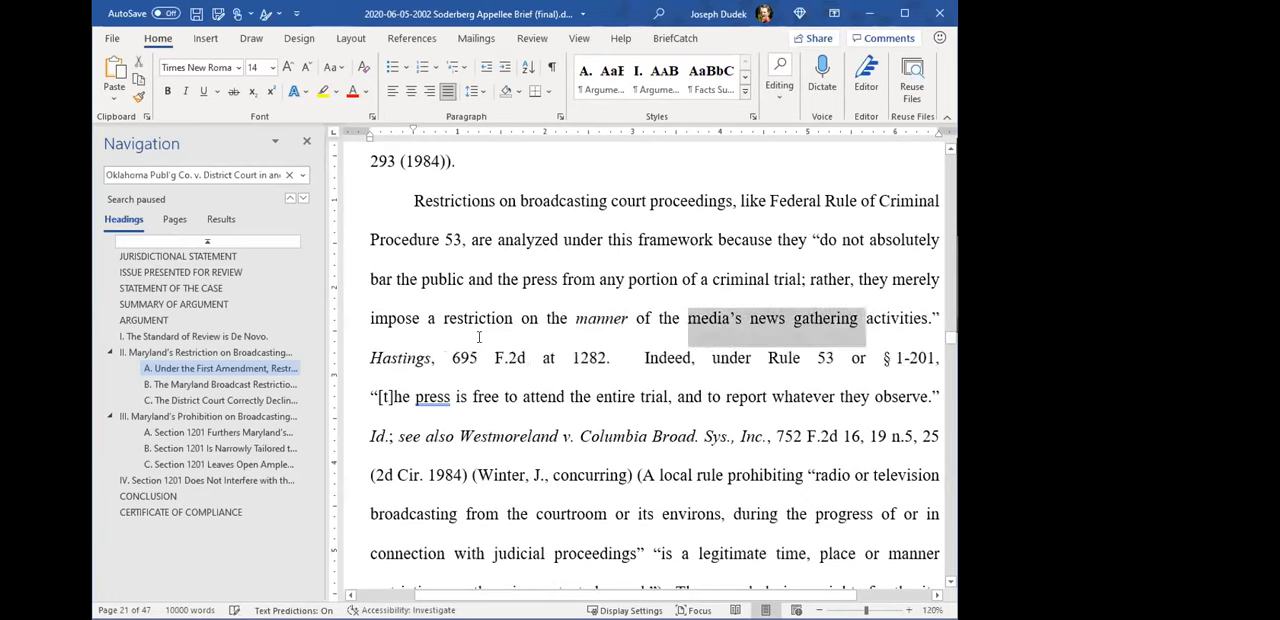
key(ctrl+z)
click(748, 361)
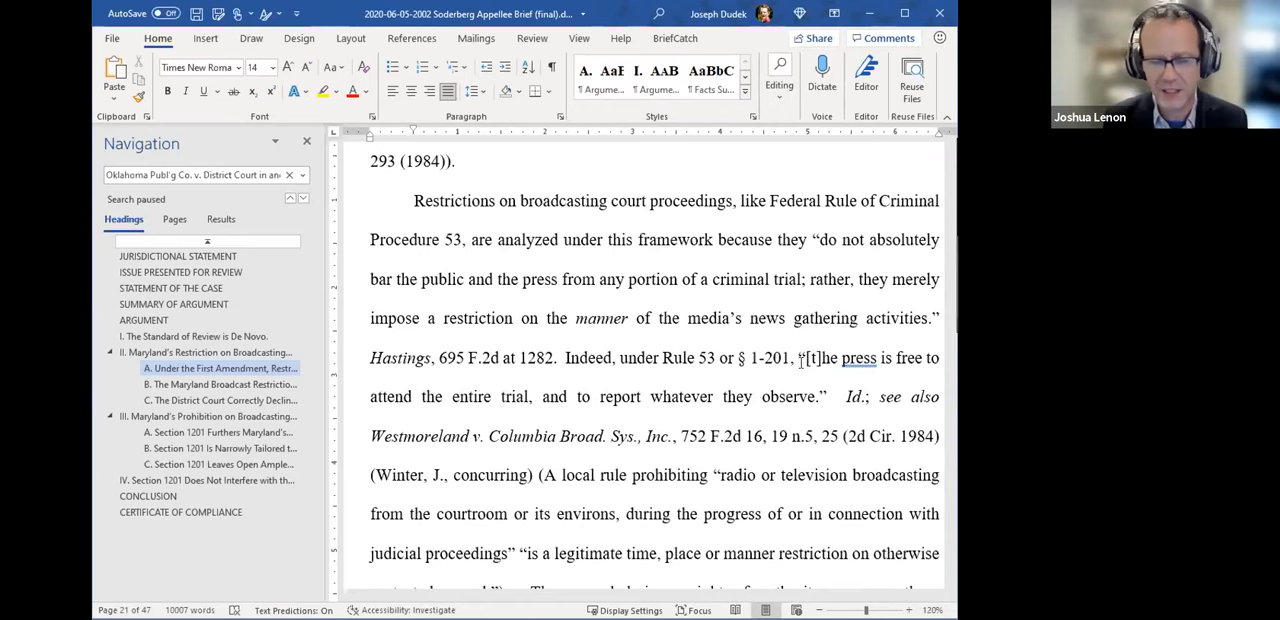
- In the Table of Authorities' Statutes section, highlight the two Md. Laws entries, the three U.S.C. entries and the Md. Code entry
scroll(740, 370, up, 2)
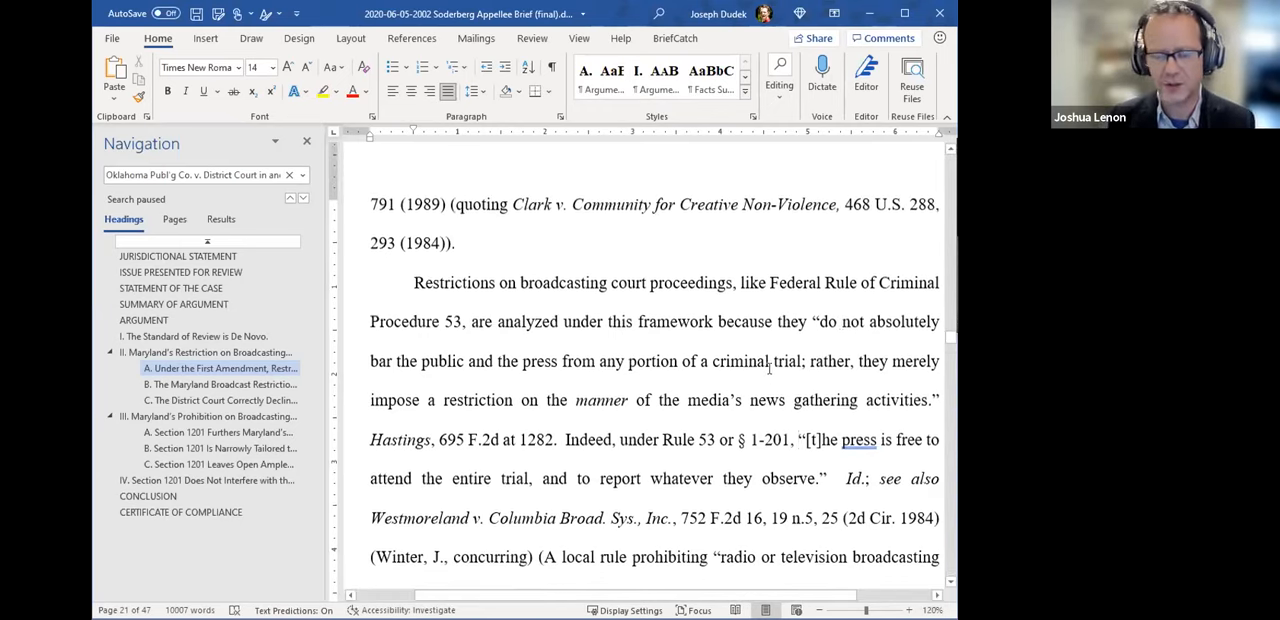
drag(950, 315, 939, 193)
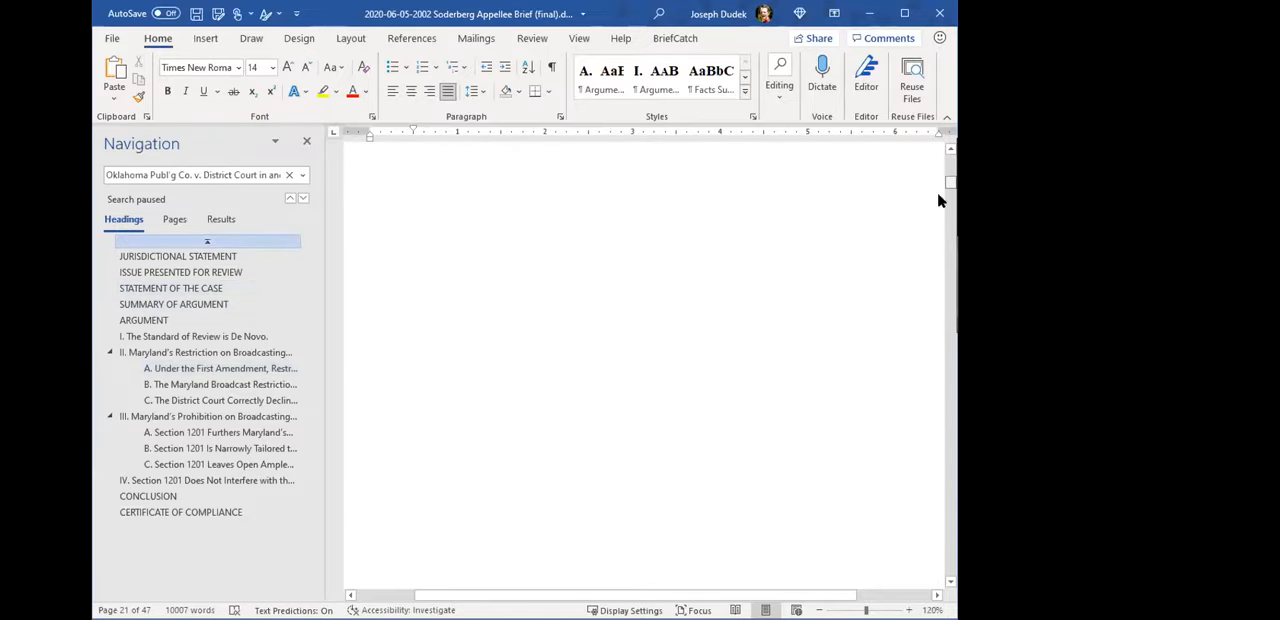
scroll(623, 374, up, 3)
scroll(426, 323, up, 3)
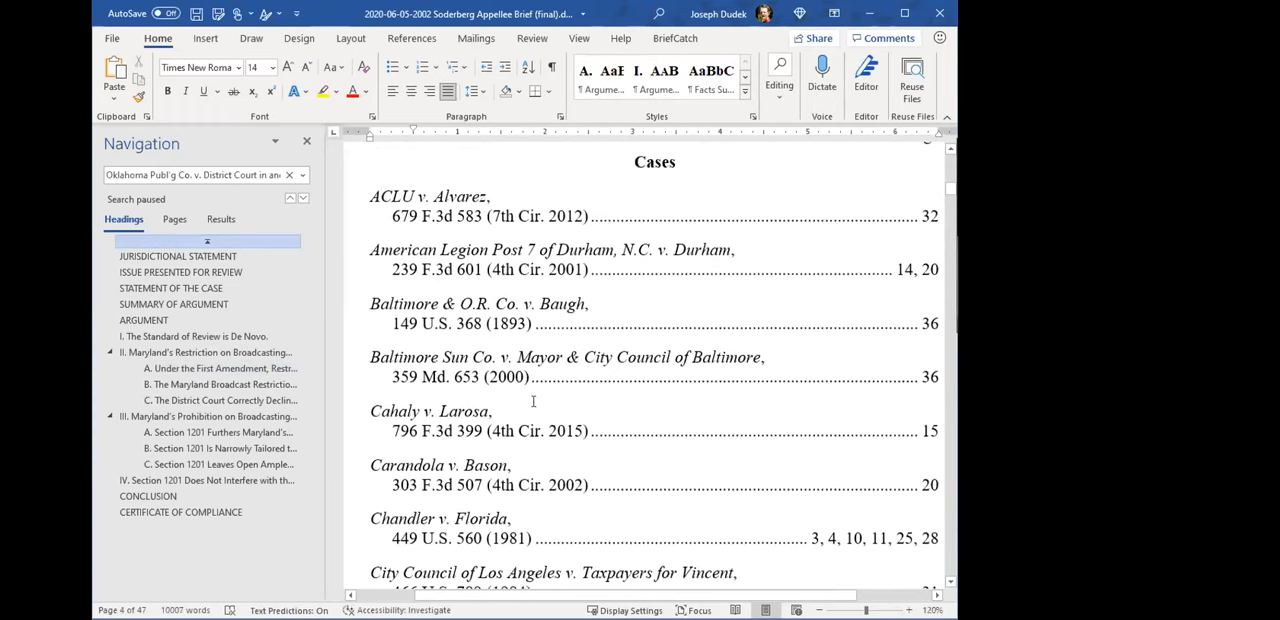
scroll(533, 401, down, 1)
scroll(529, 385, down, 20)
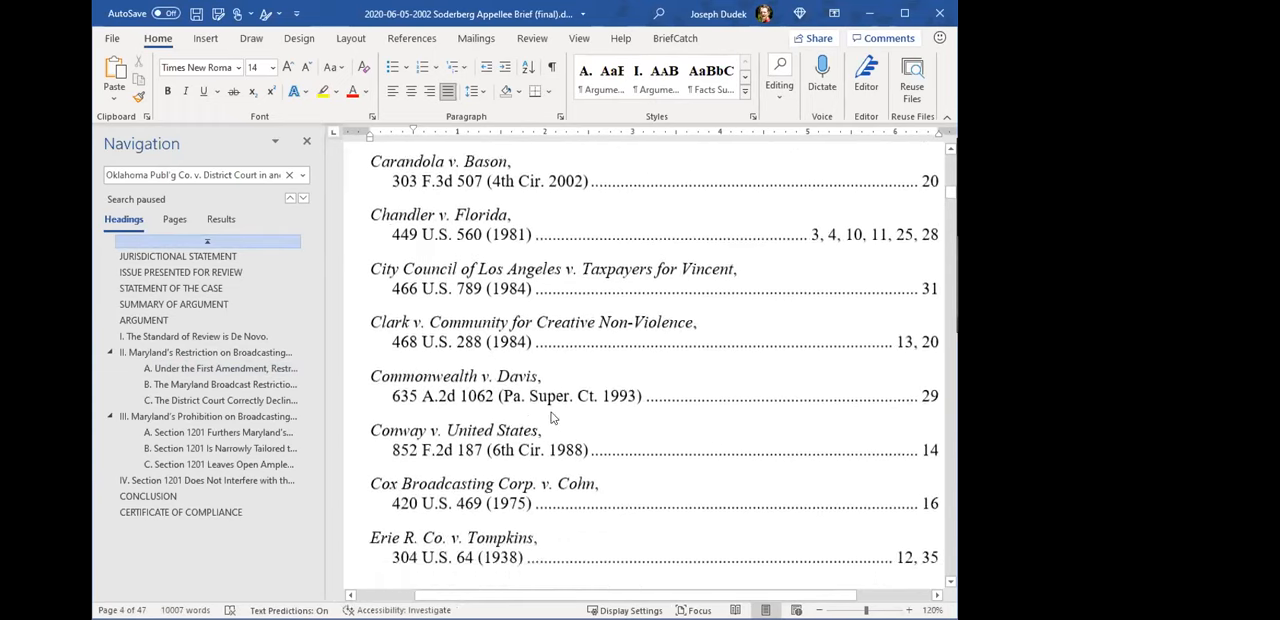
scroll(506, 583, down, 20)
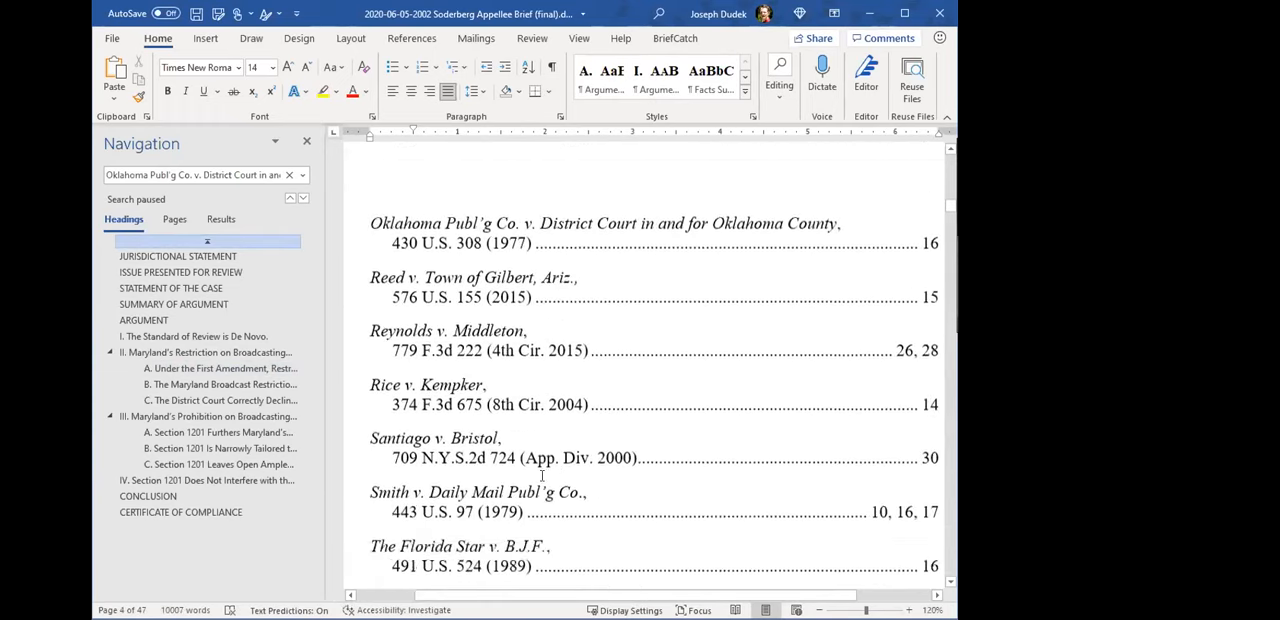
scroll(544, 492, down, 6)
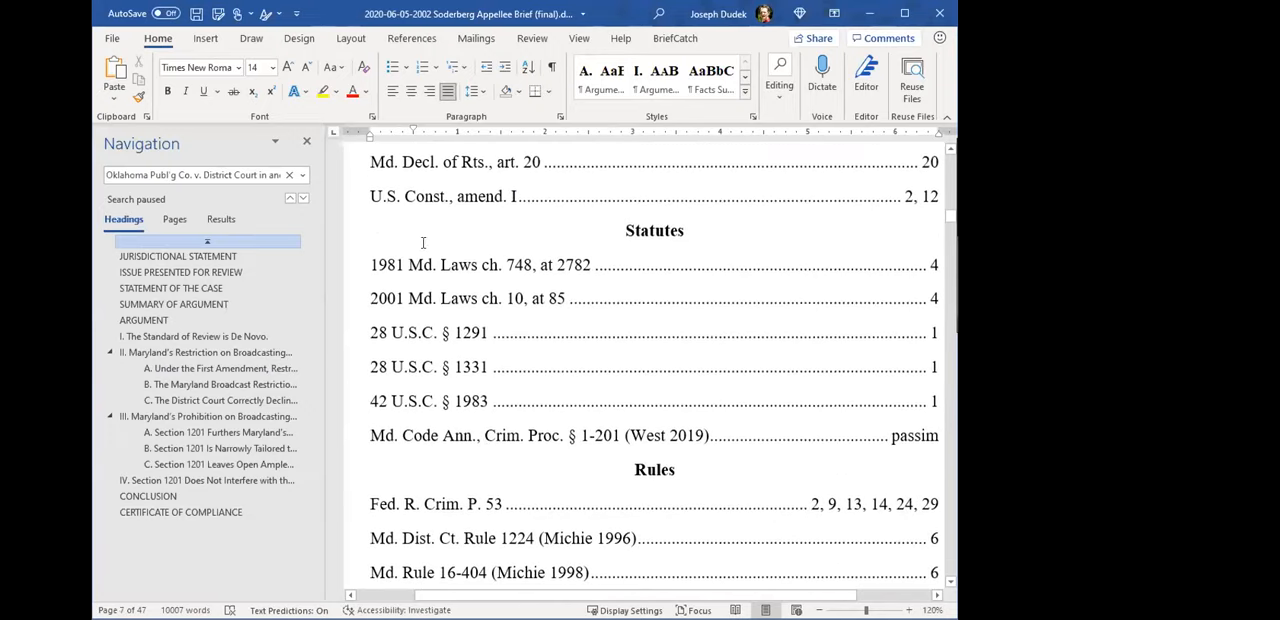
mouse_move(372, 264)
mouse_down()
mouse_move(590, 268)
mouse_move(580, 302)
mouse_move(598, 308)
mouse_move(471, 297)
mouse_move(658, 299)
mouse_up()
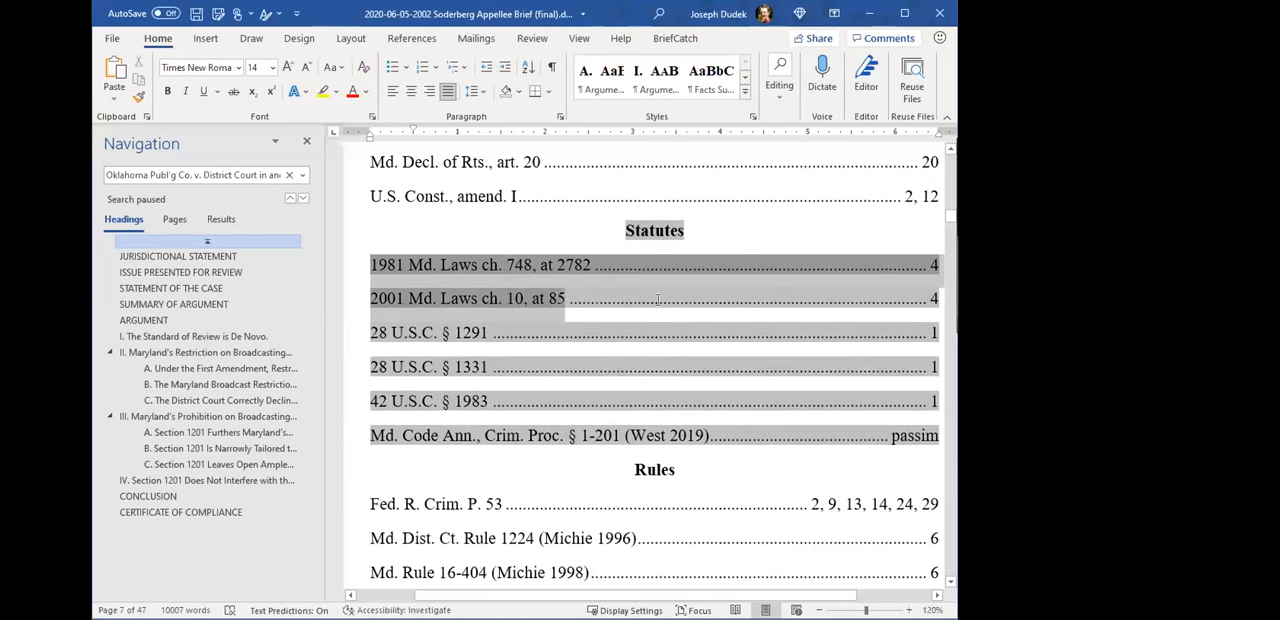
drag(372, 332, 502, 400)
drag(371, 435, 740, 444)
click(740, 444)
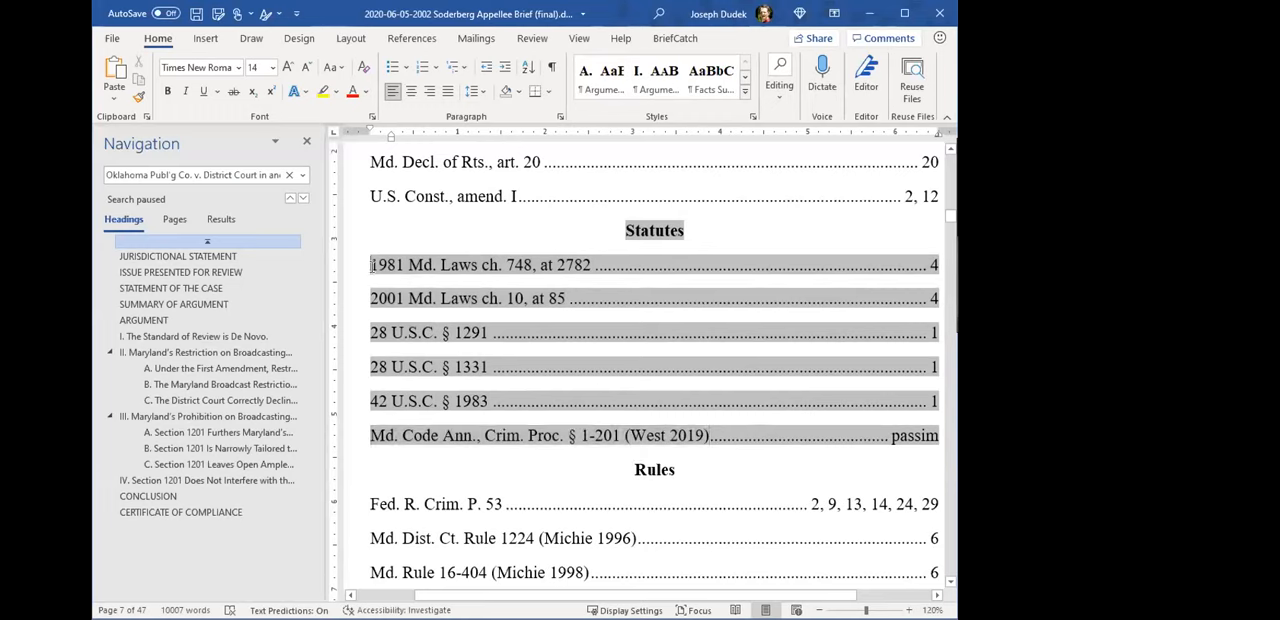
- Examine the sort order of the Statutes entries by their first characters, and highlight "(West 2019)" in the Md. Code entry
drag(371, 298, 378, 299)
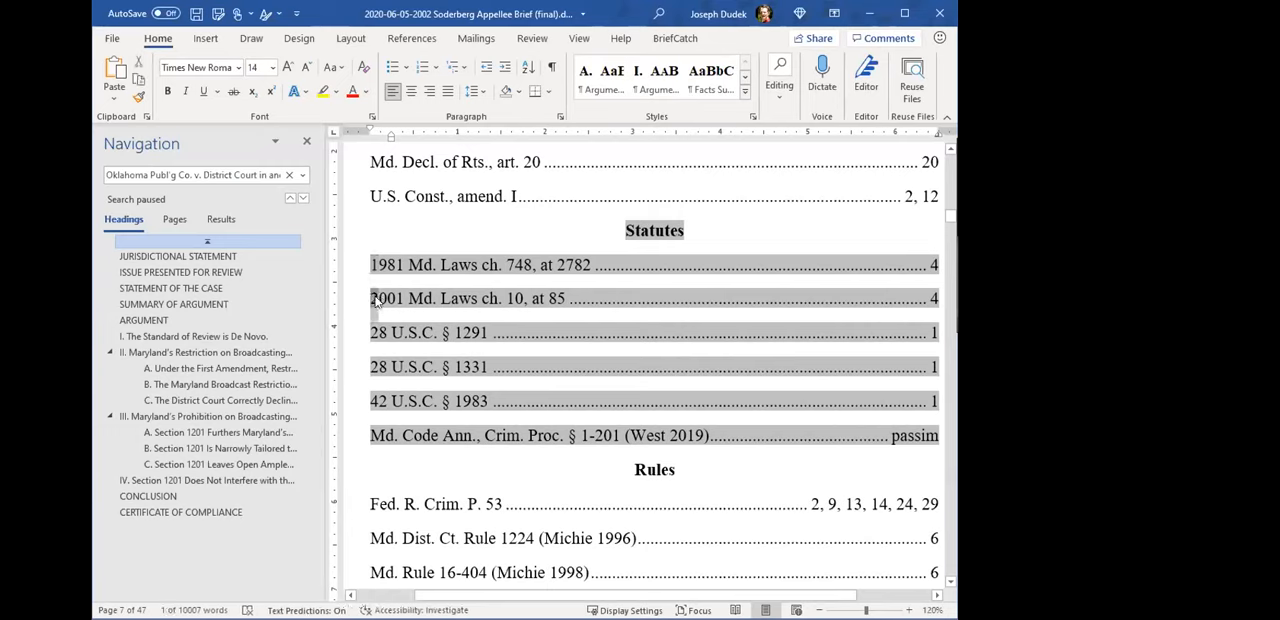
drag(371, 401, 378, 436)
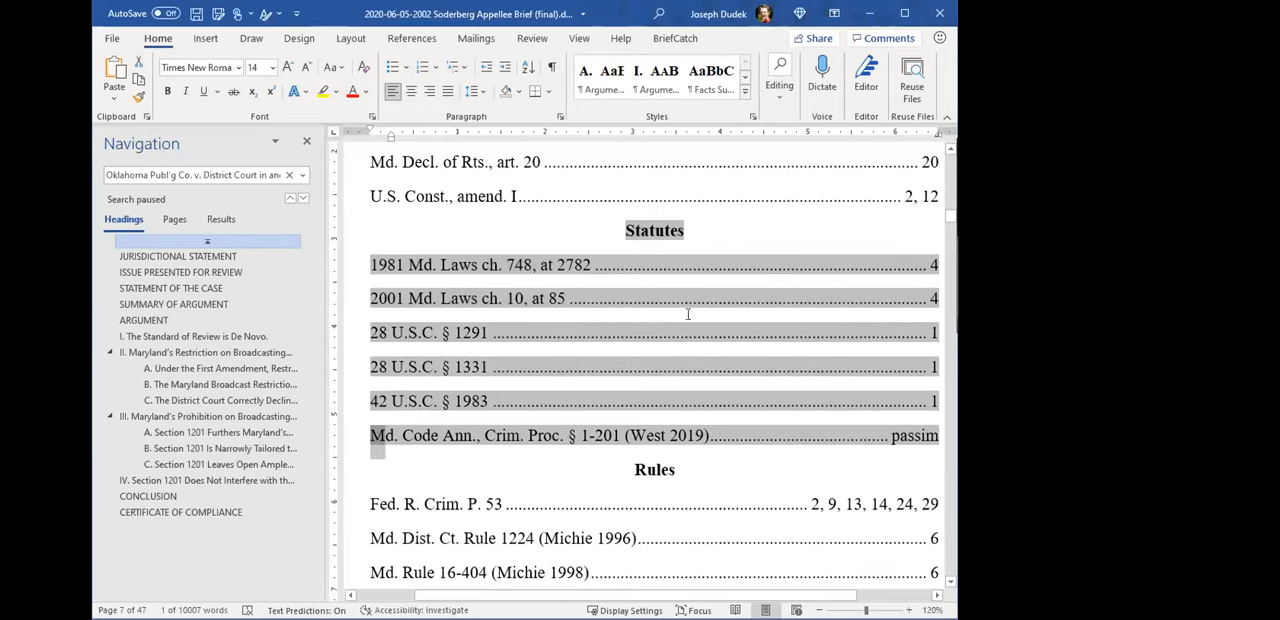
click(699, 436)
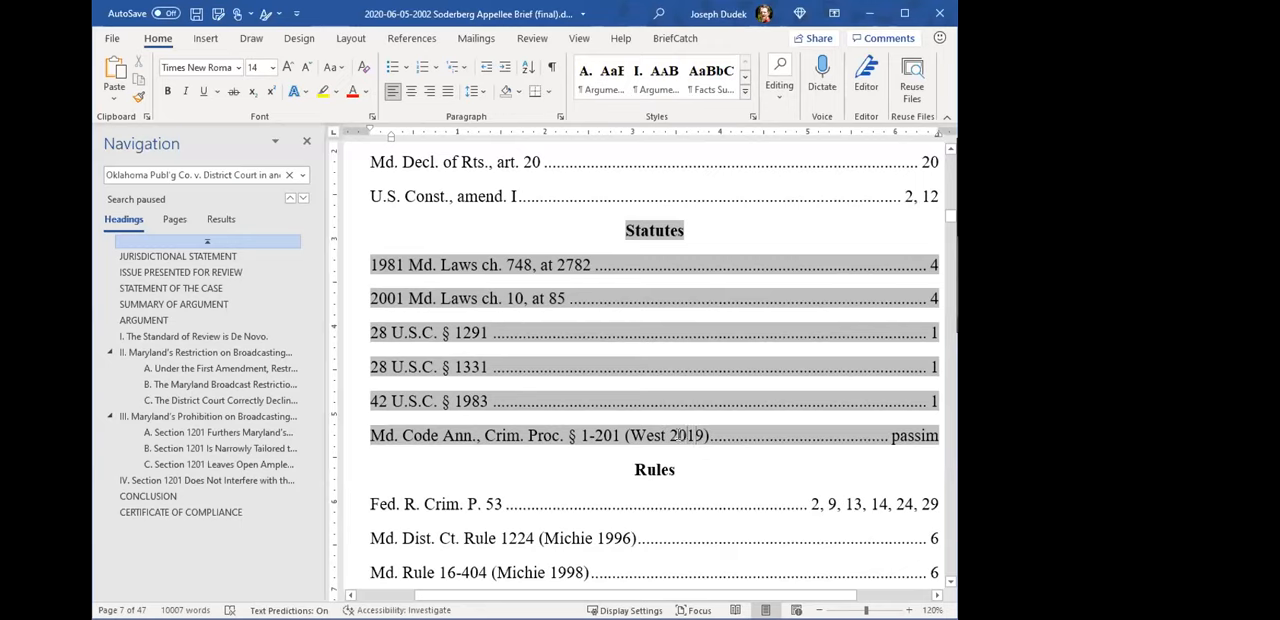
drag(704, 436, 631, 436)
click(714, 446)
- Highlight the Statutes heading and the 1981 and 2001 Md. Laws entries beneath it to examine their grouping
double_click(438, 300)
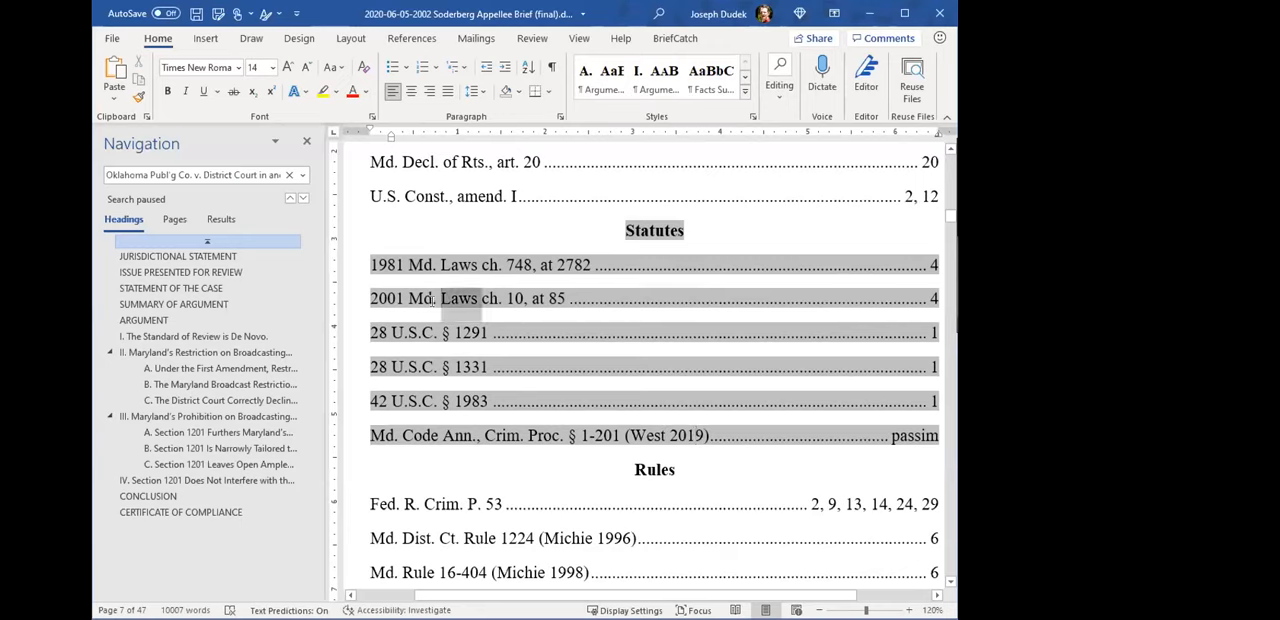
double_click(650, 231)
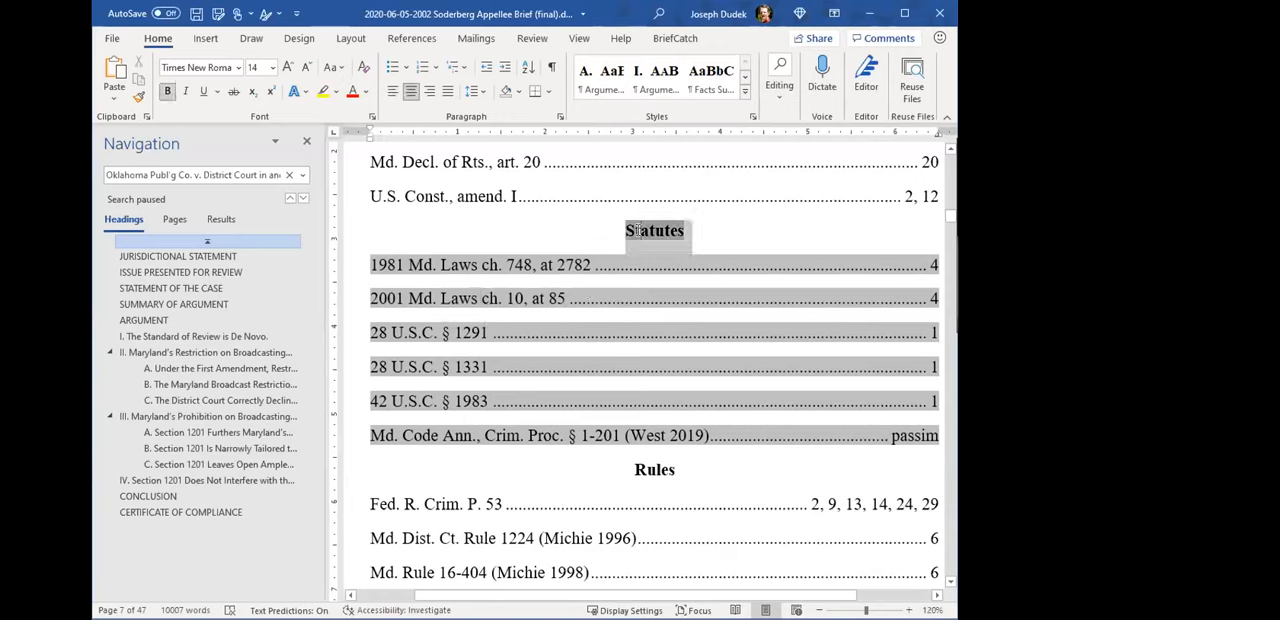
click(829, 300)
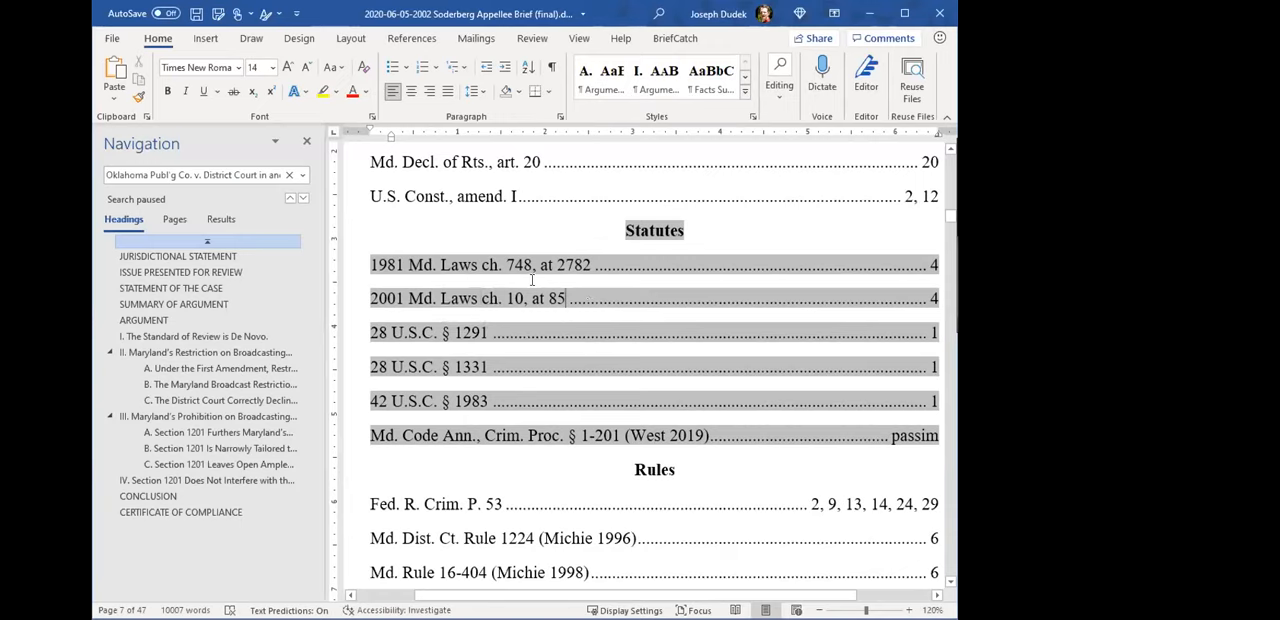
drag(378, 264, 935, 302)
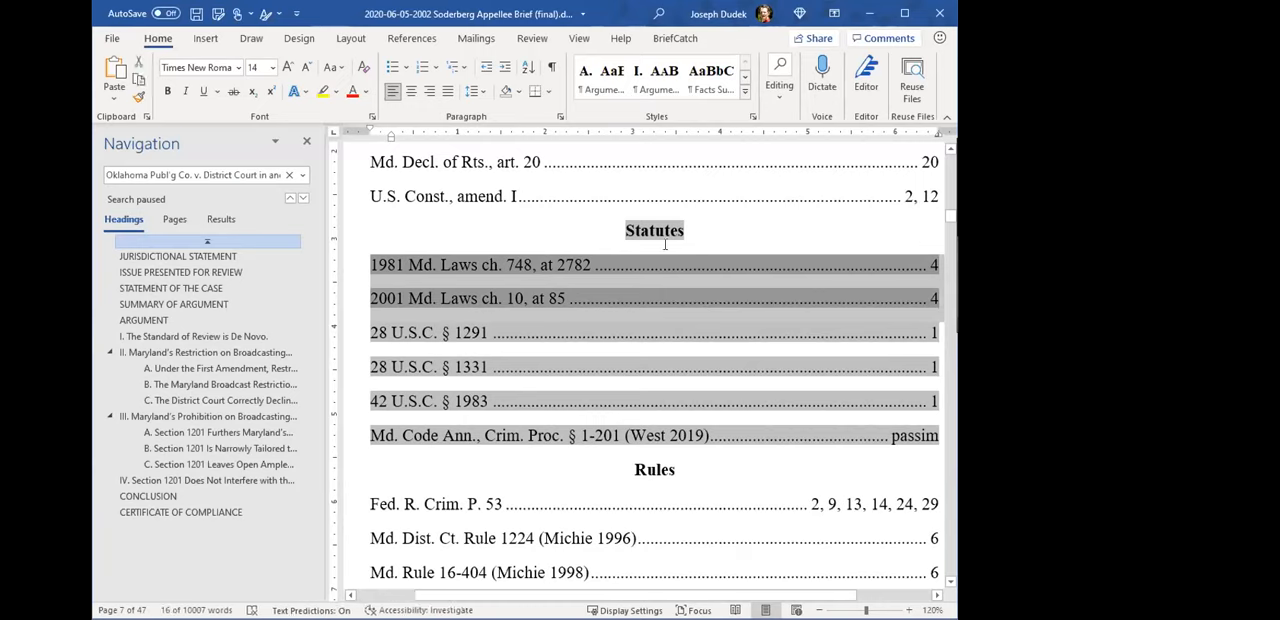
click(590, 264)
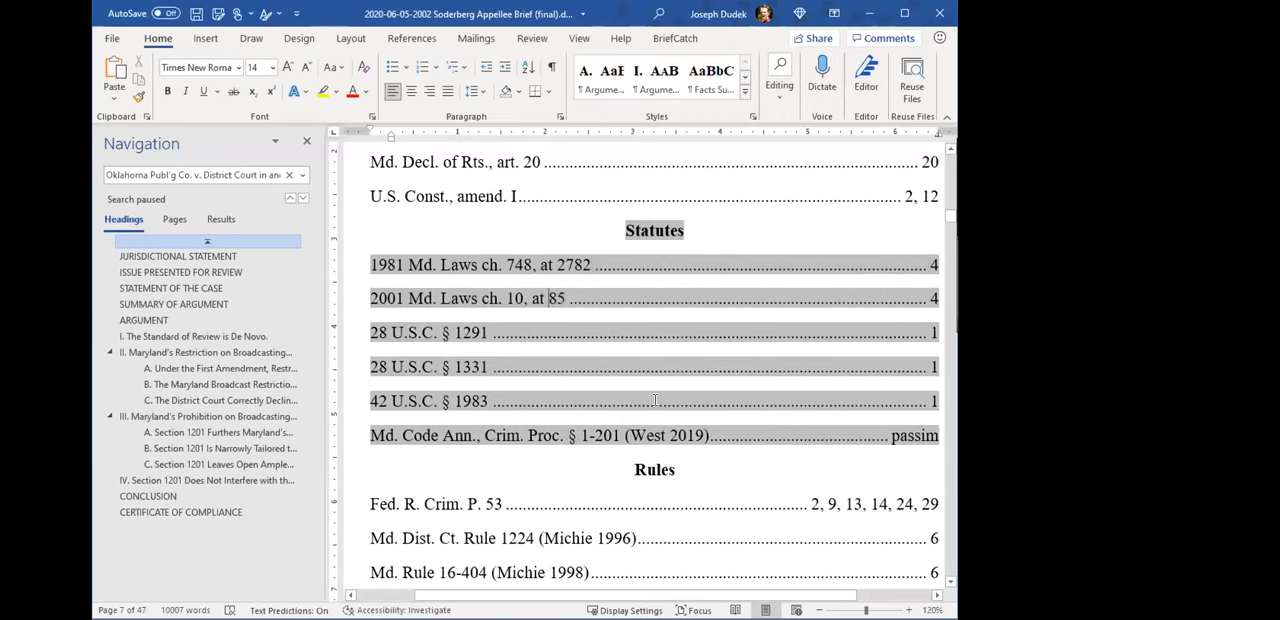
- Review the Rules and Other Authorities sections of the Table of Authorities through to the brief's caption page
scroll(645, 397, down, 3)
scroll(637, 394, down, 3)
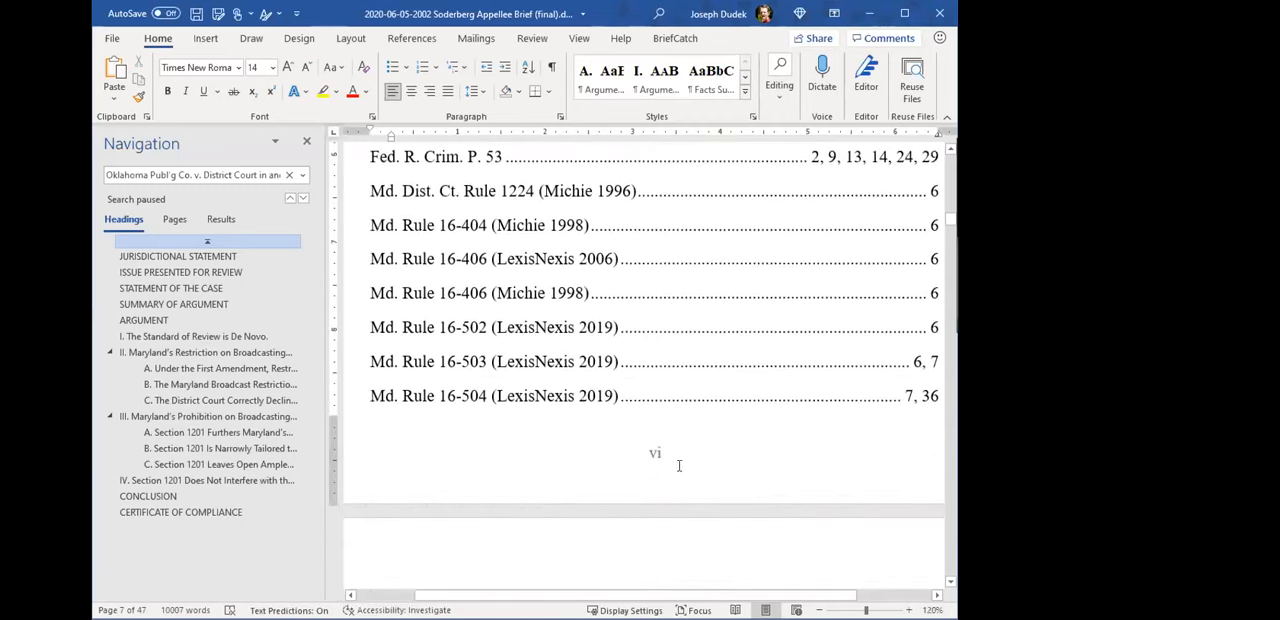
scroll(629, 469, up, 5)
scroll(600, 495, up, 2)
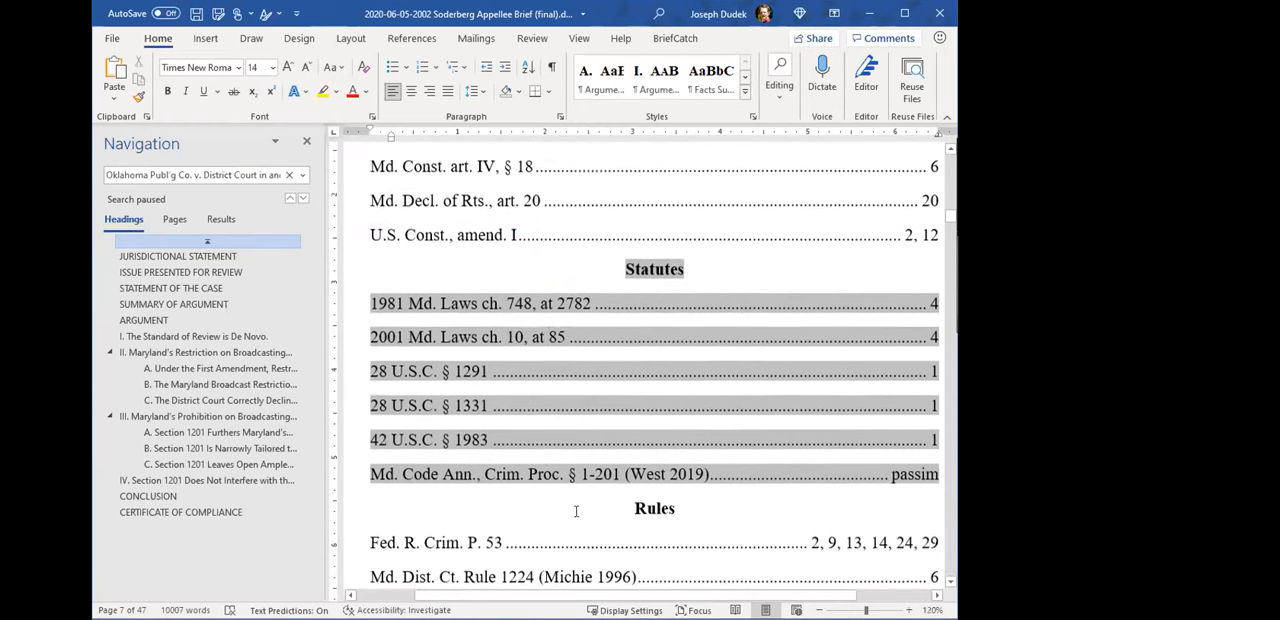
scroll(590, 510, down, 1)
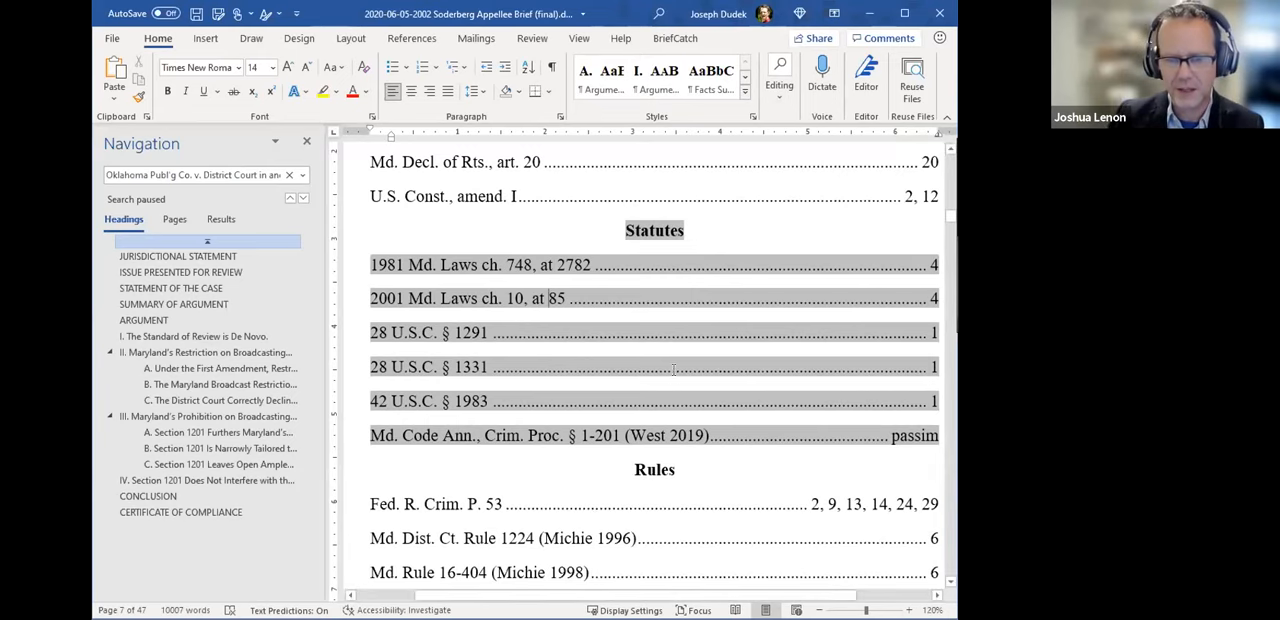
scroll(668, 332, down, 10)
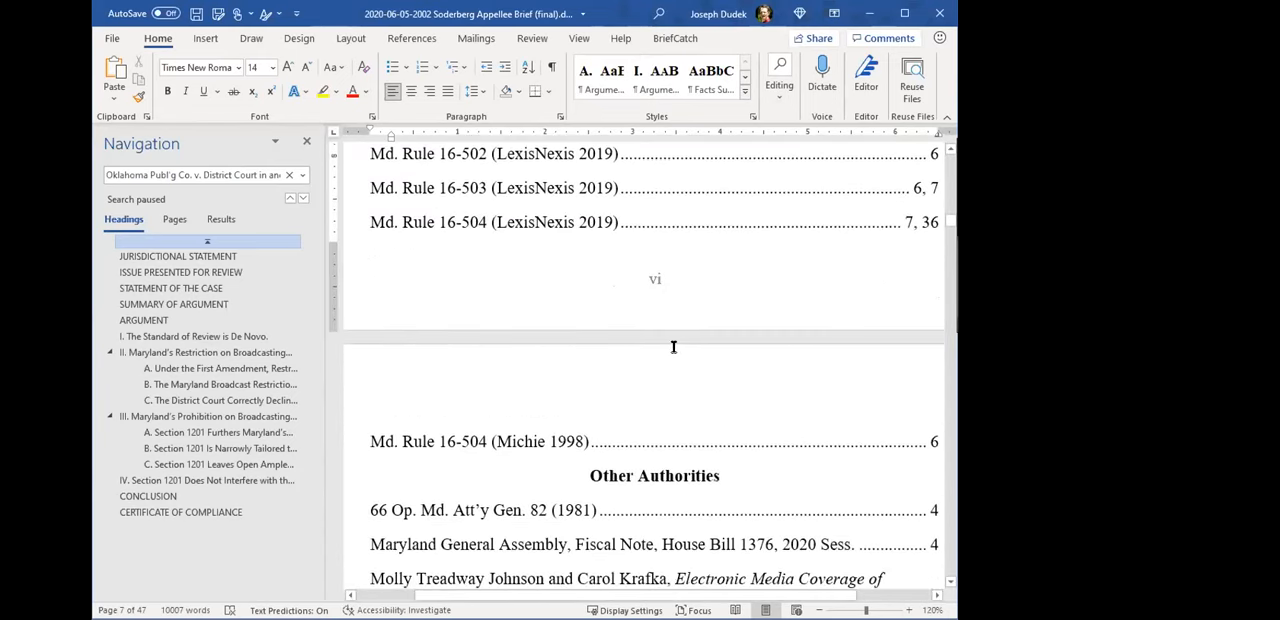
scroll(678, 345, down, 10)
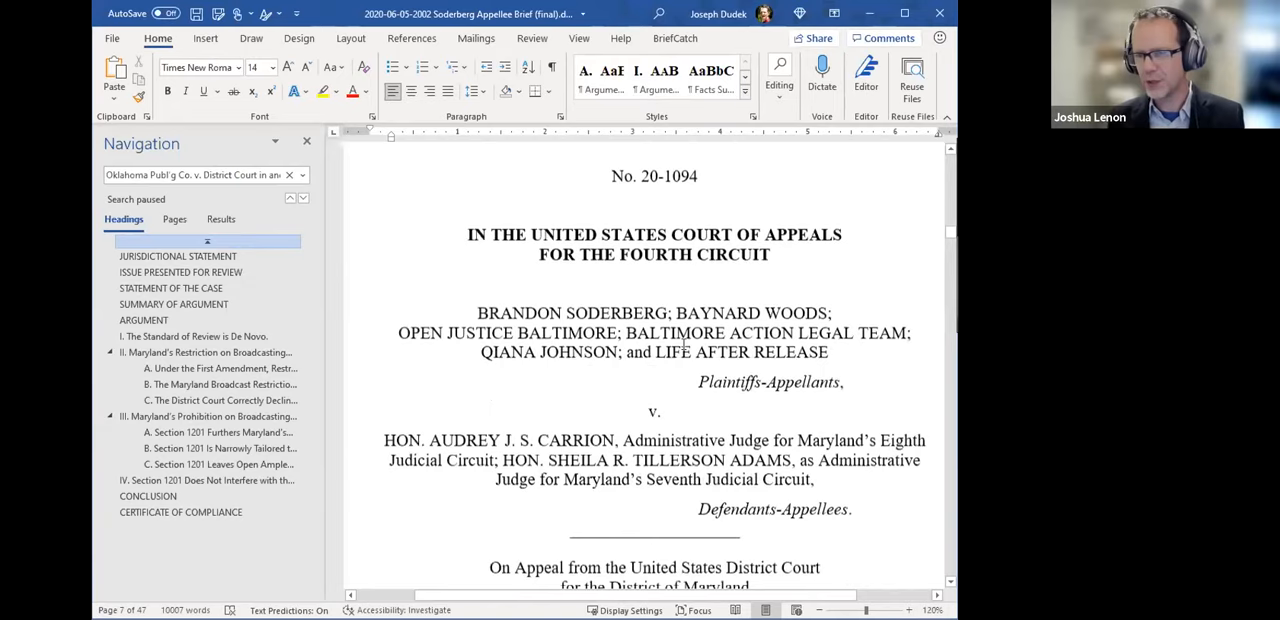
- Move to the Jurisdictional Statement, reveal the hidden TA fields after its U.S.C. citations, and hide the formatting marks again
scroll(684, 345, down, 5)
click(686, 355)
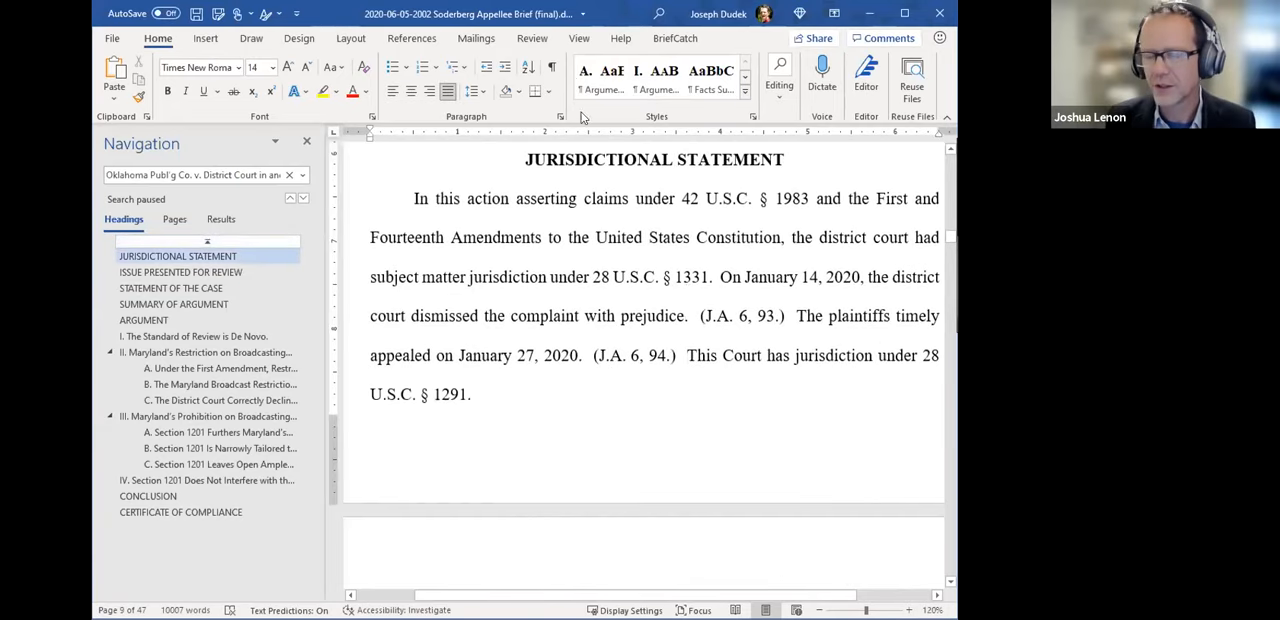
click(553, 68)
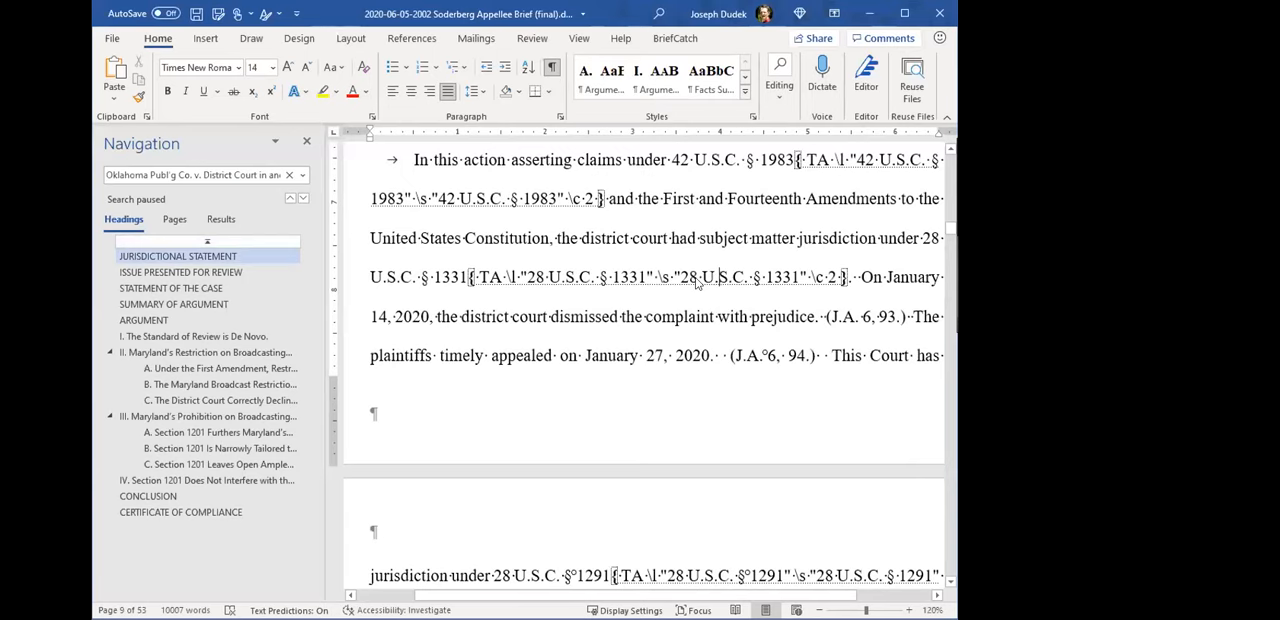
scroll(678, 376, up, 1)
click(553, 68)
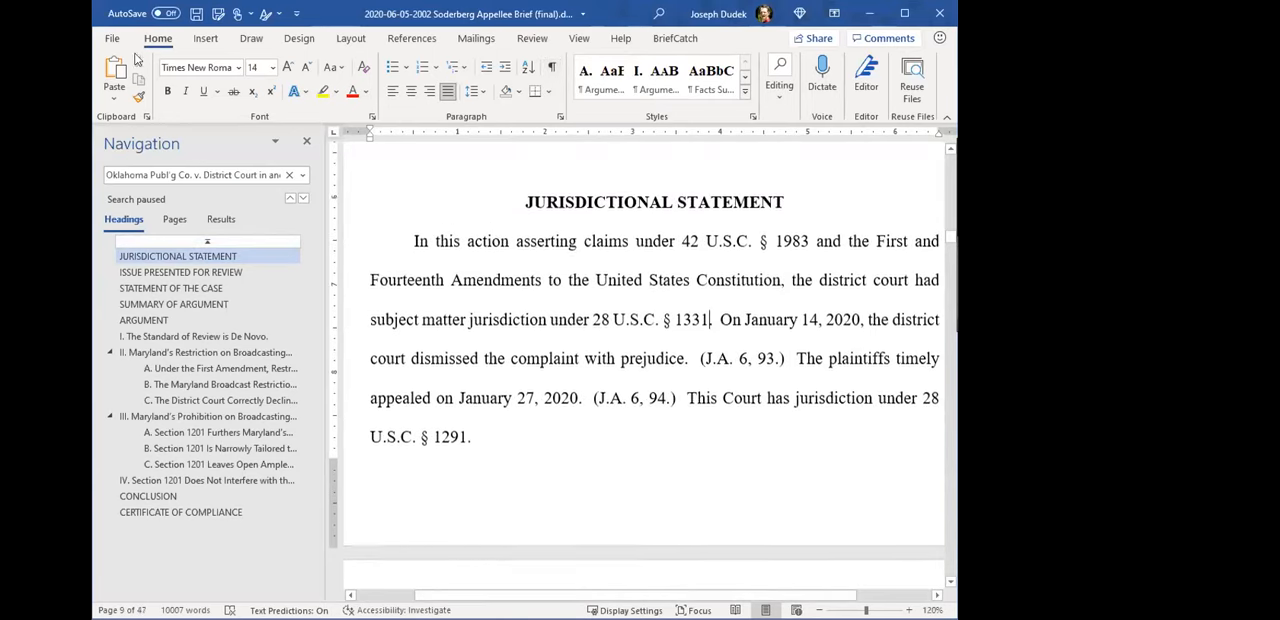
- View the General page of Word Options and close it without changing anything
click(113, 38)
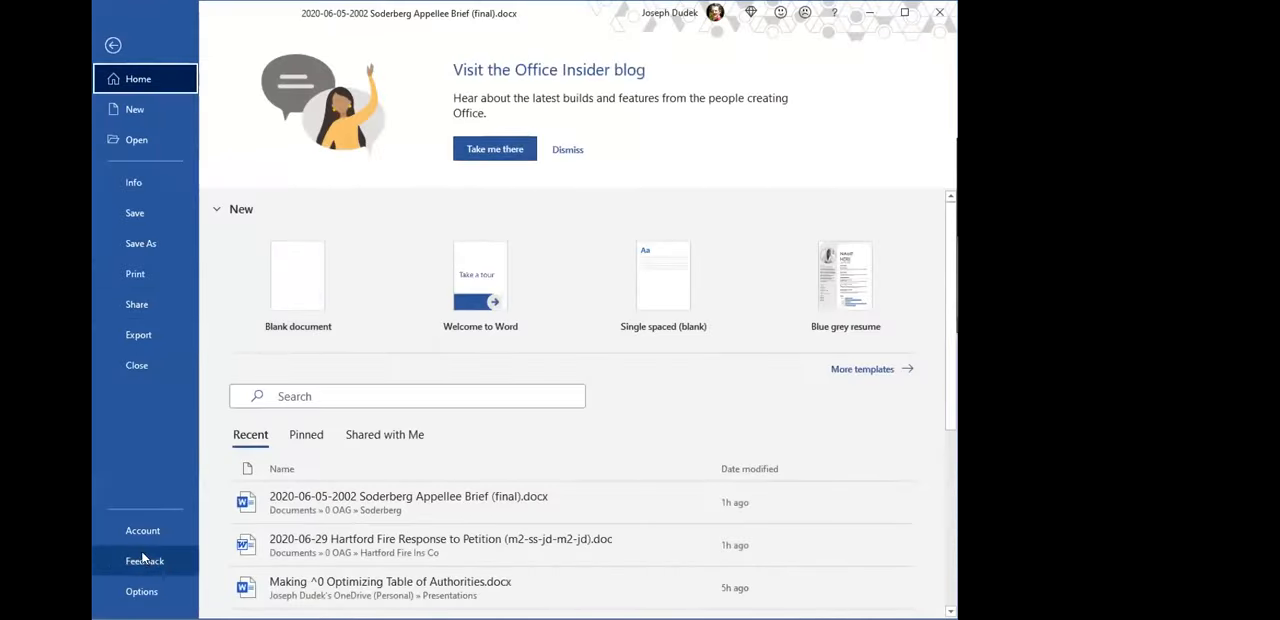
click(142, 592)
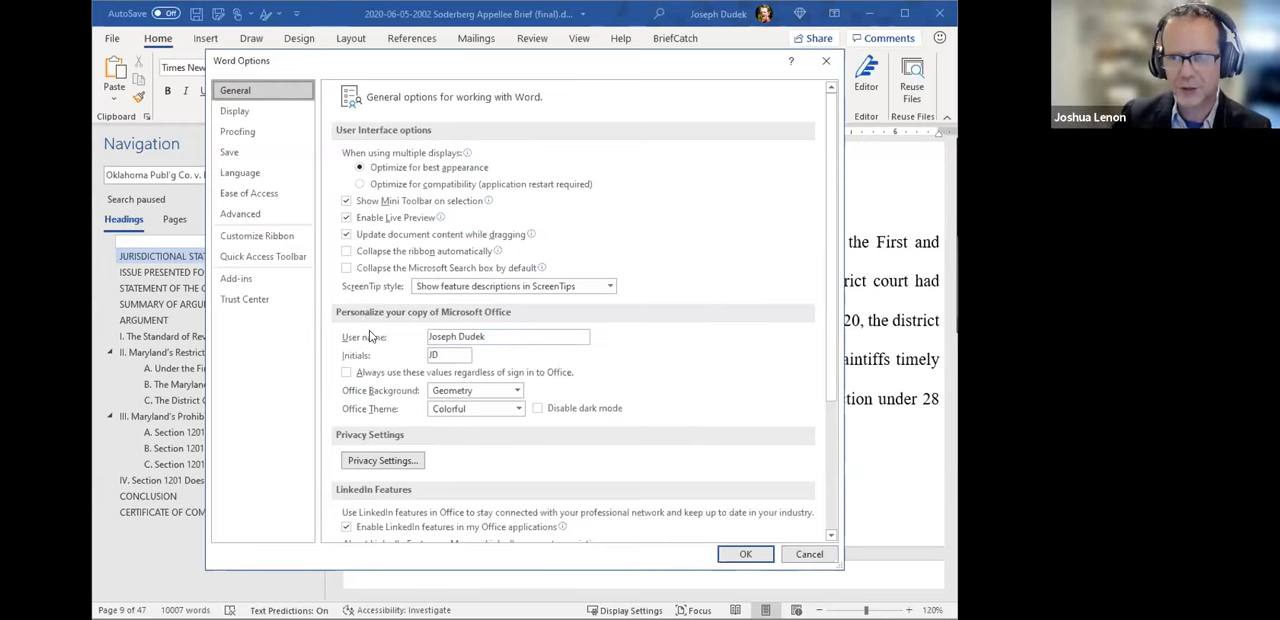
click(799, 558)
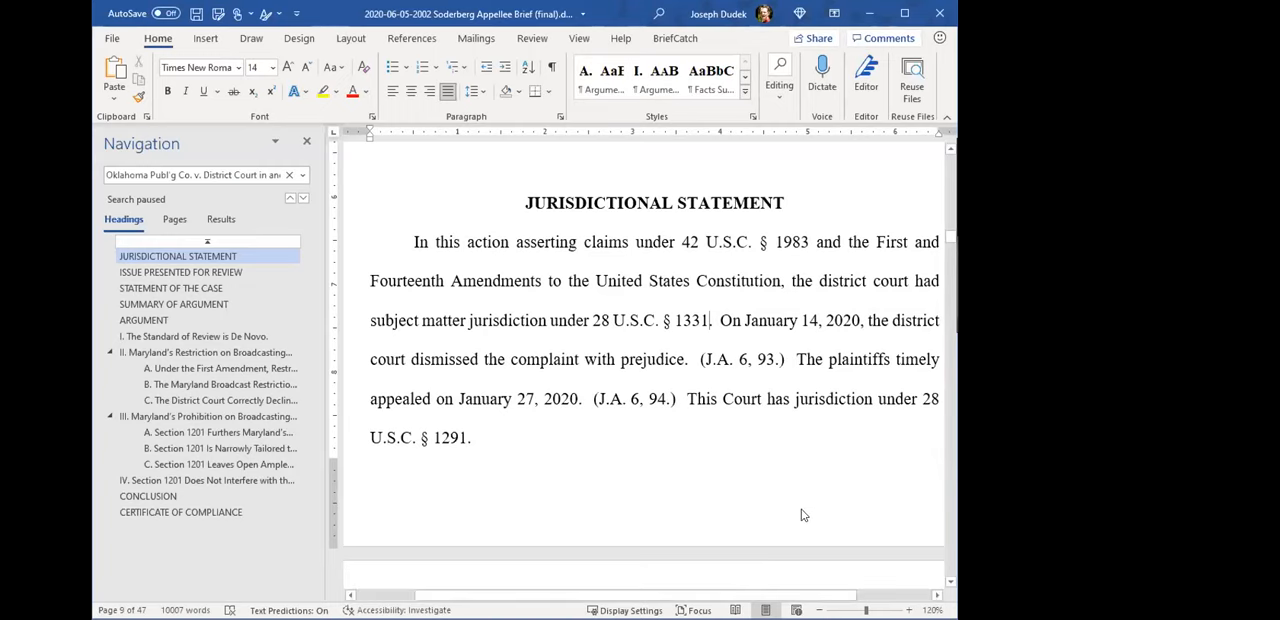
- Go to section II.A, reveal the hidden TA fields, and highlight the First Amendment paragraph through its Clark citation
scroll(749, 388, down, 2)
ctrl+scroll(749, 388, down, 1)
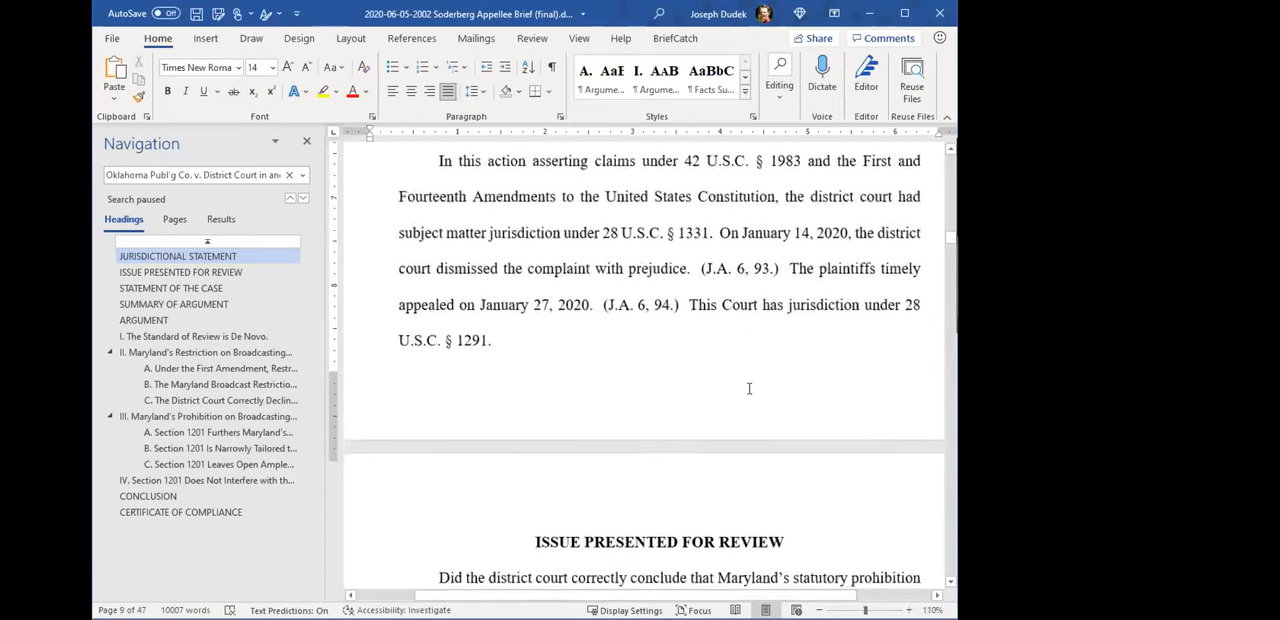
click(208, 368)
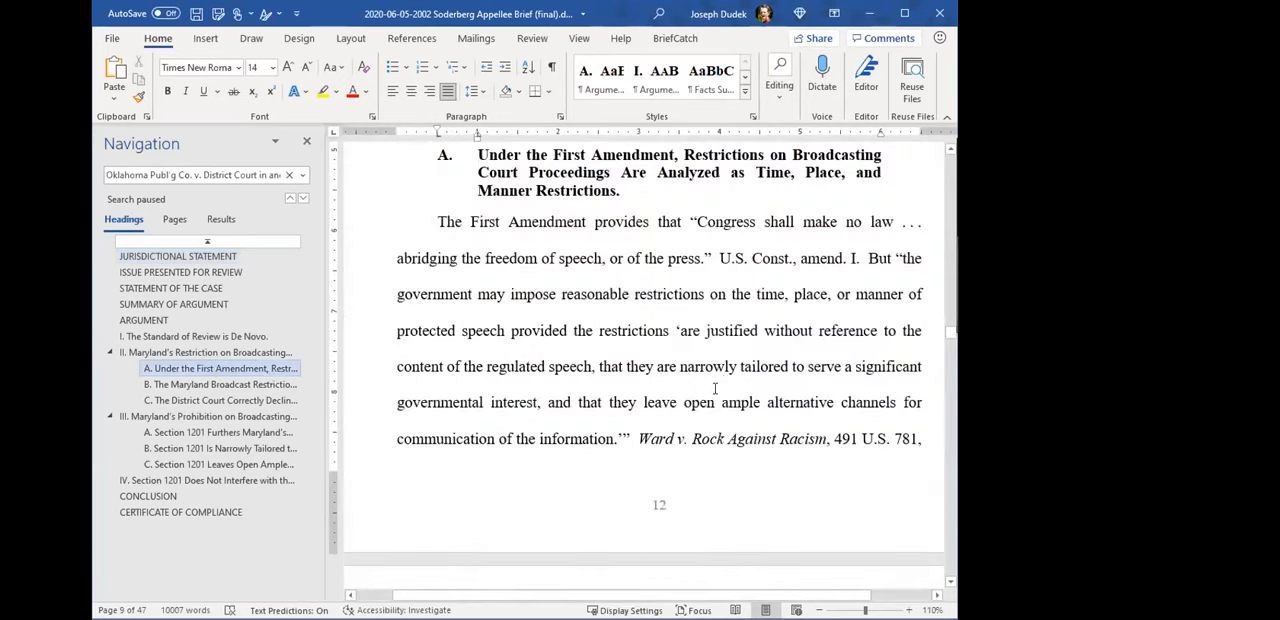
scroll(623, 311, down, 4)
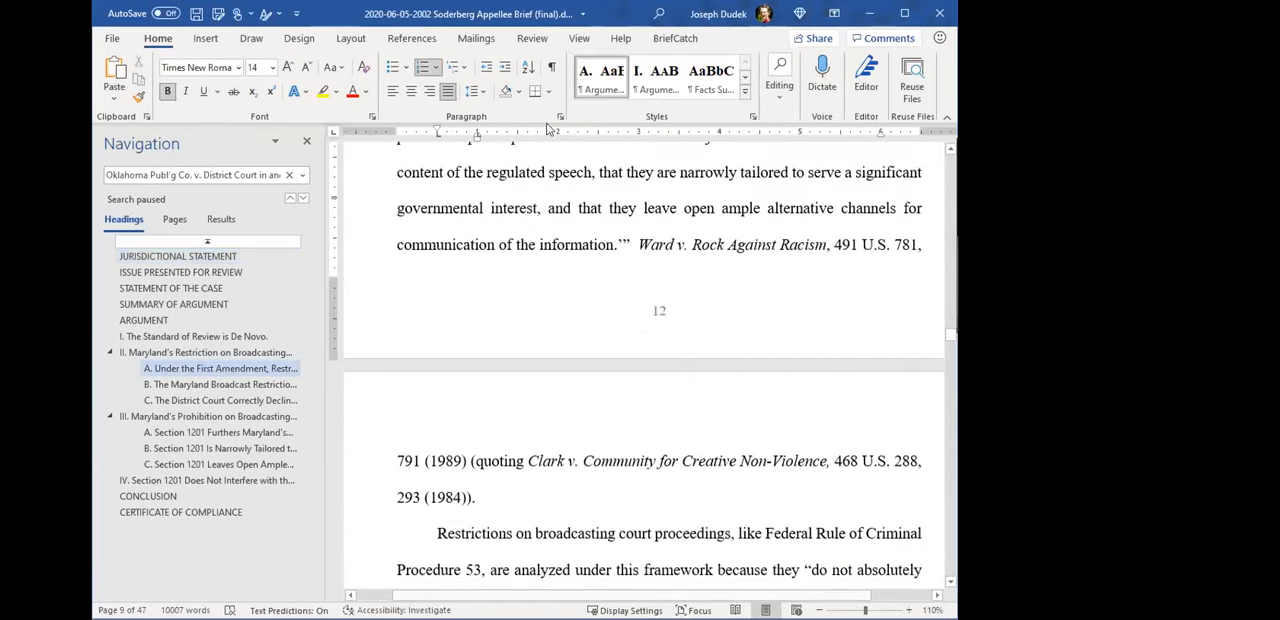
click(551, 66)
scroll(707, 411, down, 2)
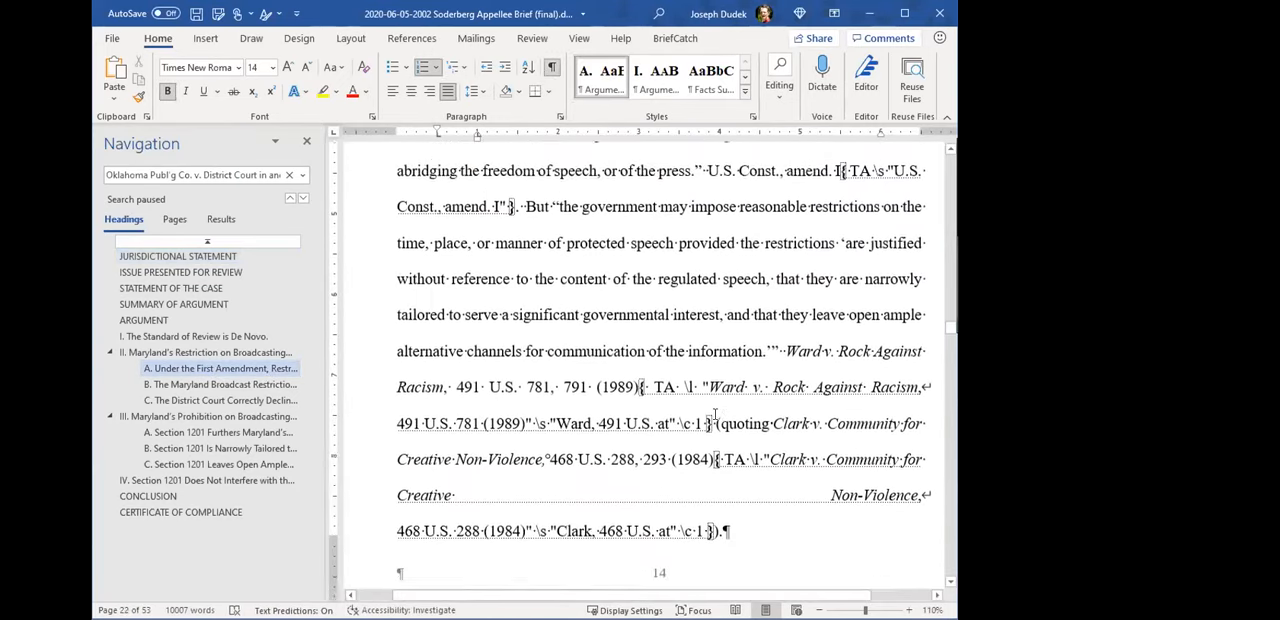
scroll(637, 270, up, 1)
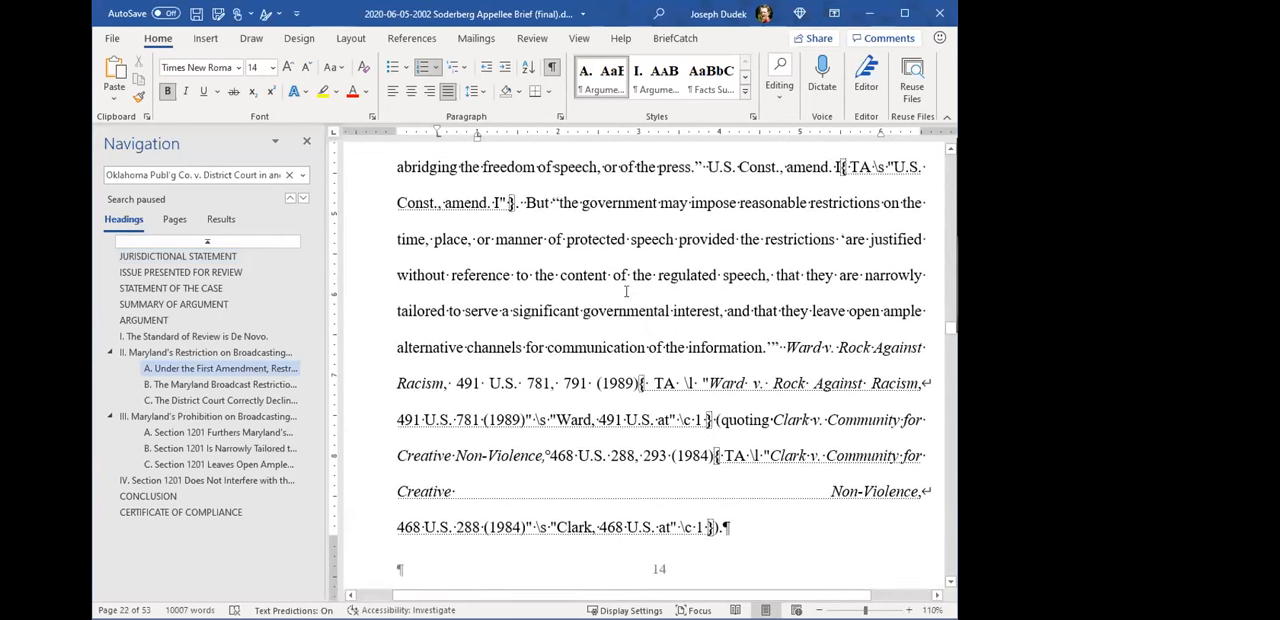
scroll(637, 319, up, 1)
drag(433, 168, 714, 566)
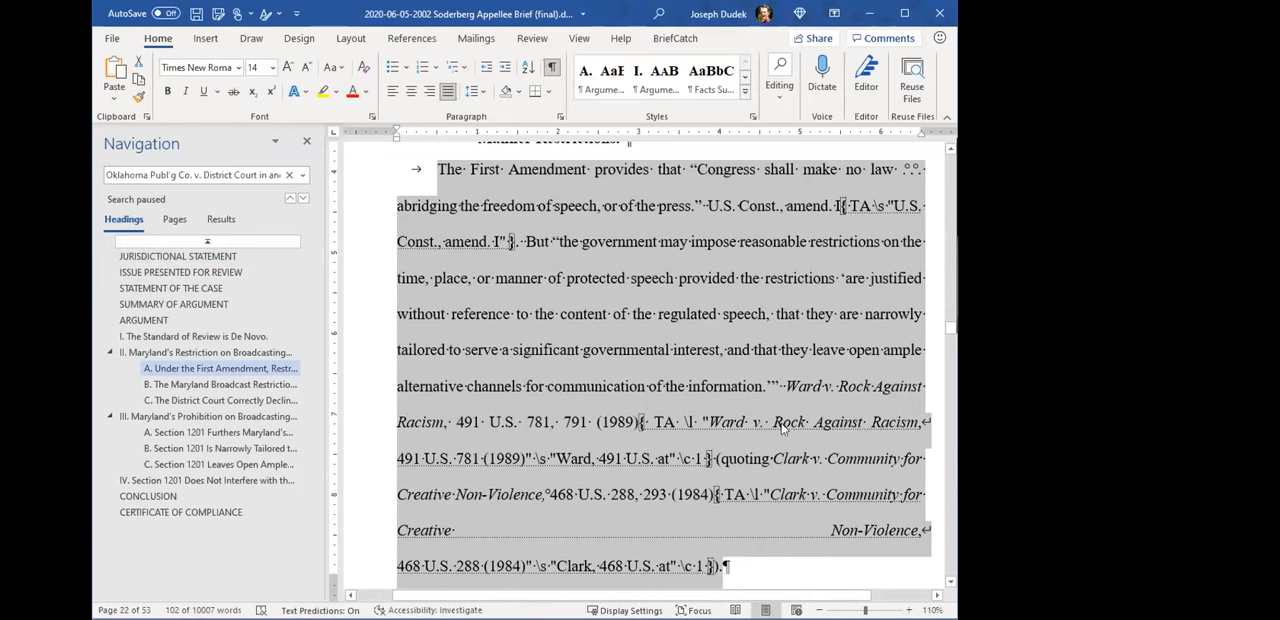
- Hide the formatting marks and highlight the same First Amendment paragraph without its TA fields
click(550, 76)
scroll(690, 432, up, 3)
scroll(660, 400, down, 4)
scroll(632, 335, up, 1)
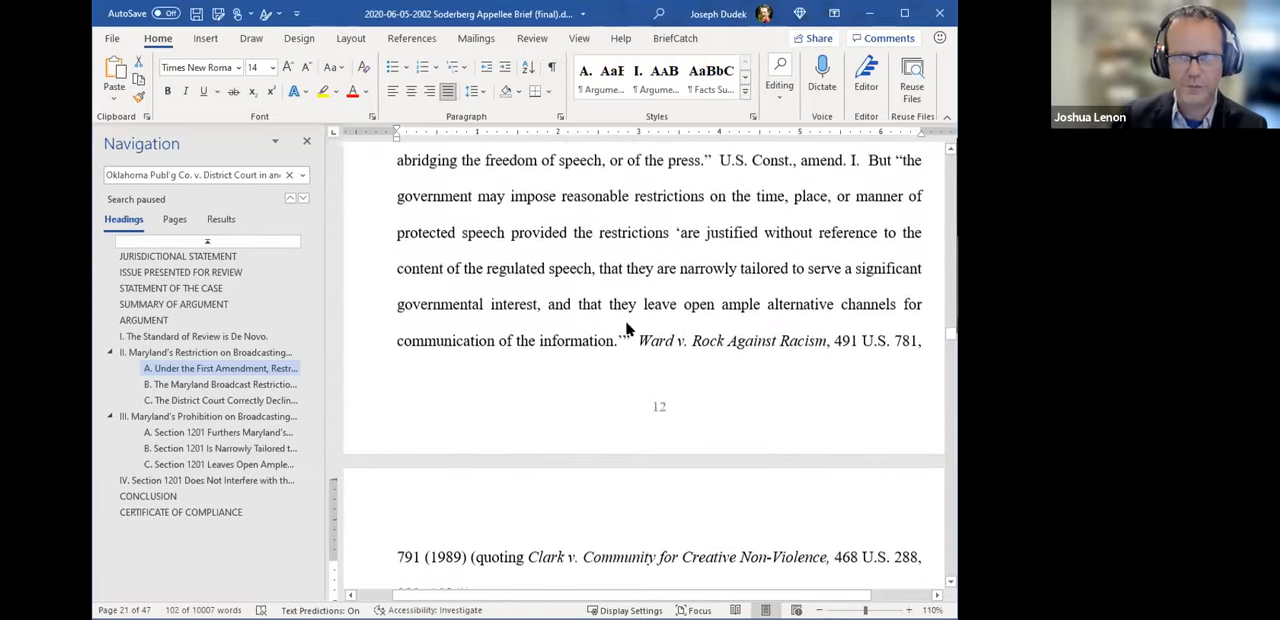
scroll(628, 329, up, 3)
drag(437, 213, 474, 566)
click(485, 562)
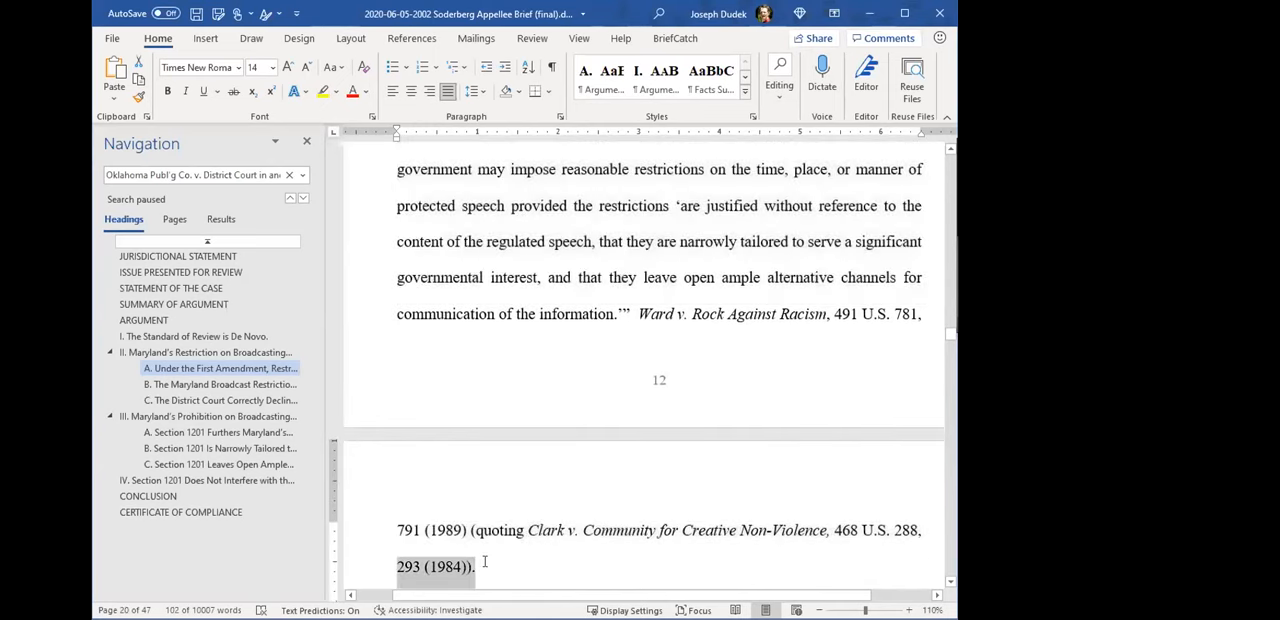
- Reselect the First Amendment paragraph line by line from its opening words through "293 (1984))." and examine its extent across the page break
scroll(484, 562, up, 2)
click(427, 178)
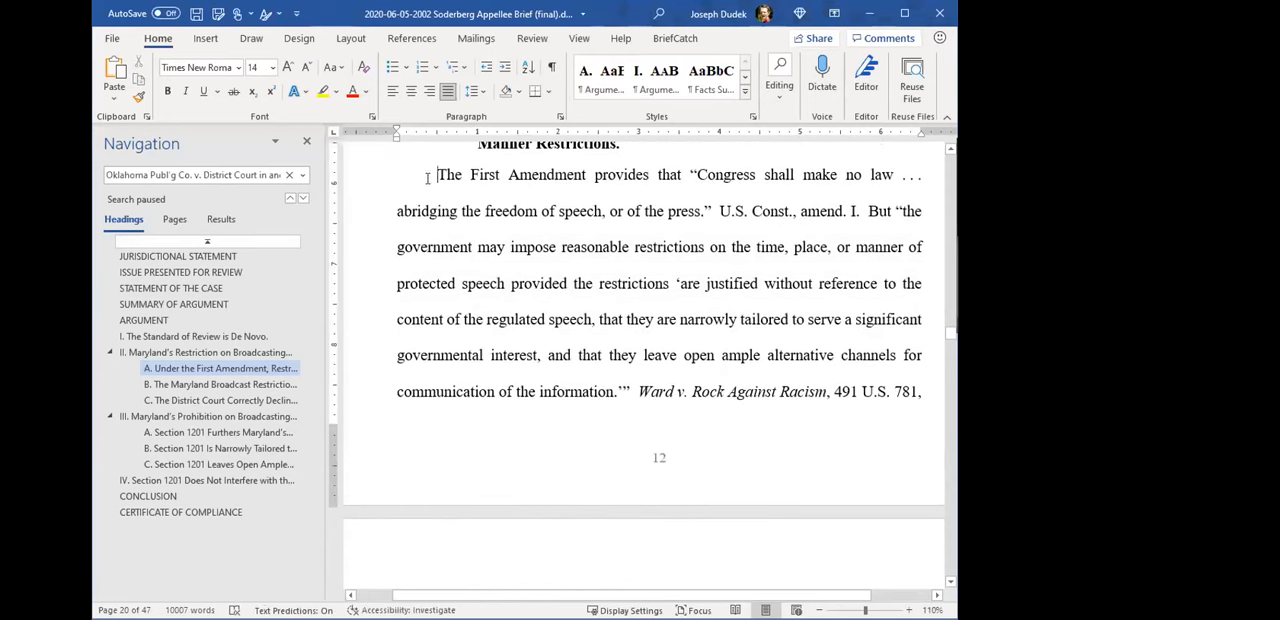
key(shift+Down)
key(shift+Down)
key(shift+Down)
key(shift+Down)
key(shift+Down)
key(shift+Down)
key(shift+Down)
key(shift+Down)
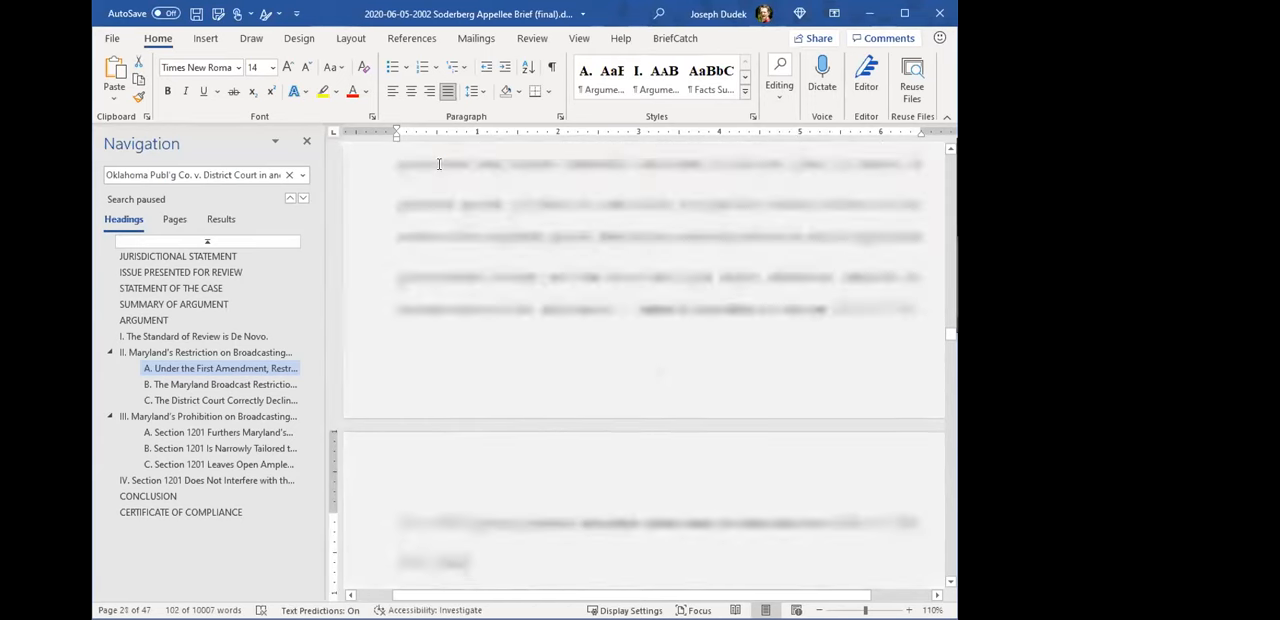
key(shift+Down)
key(shift+Down)
key(shift+Down)
key(shift+Down)
key(shift+Down)
key(shift+Down)
key(shift+Down)
key(shift+Down)
key(shift+Down)
key(shift+Down)
key(shift+Down)
key(shift+Down)
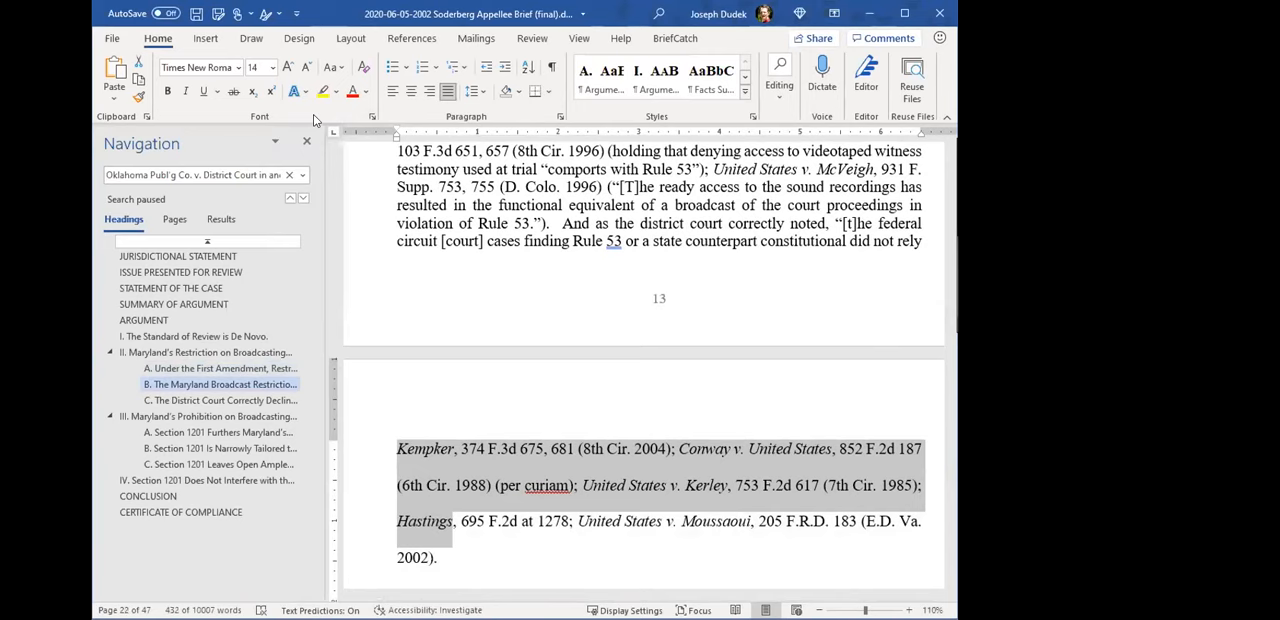
key(shift+Up)
key(shift+Up)
key(shift+Up)
key(shift+Up)
key(shift+Up)
key(shift+Up)
key(shift+Up)
key(shift+Up)
key(shift+Up)
key(shift+Up)
key(shift+Up)
key(shift+Up)
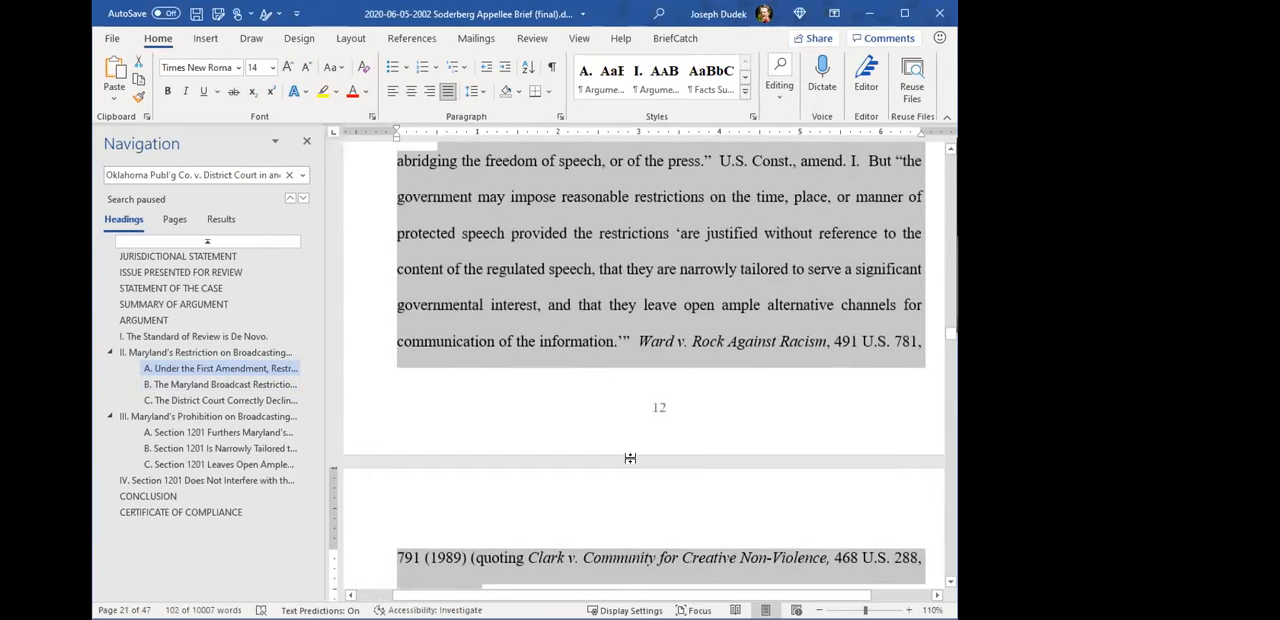
key(shift+Up)
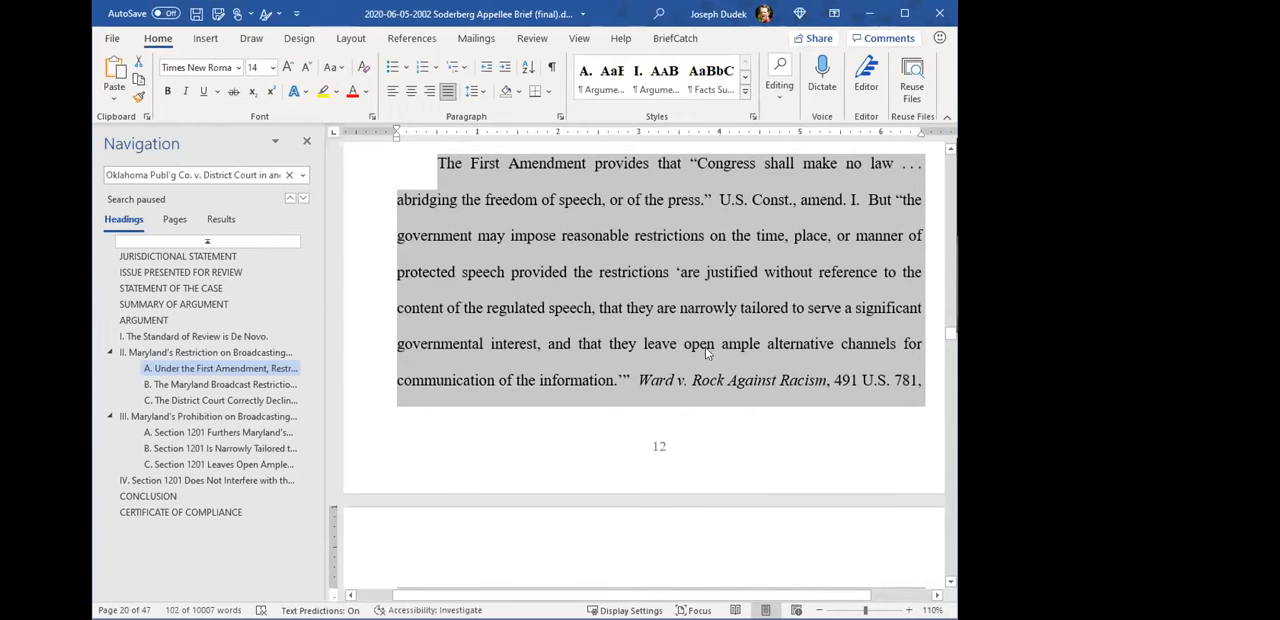
scroll(755, 358, down, 2)
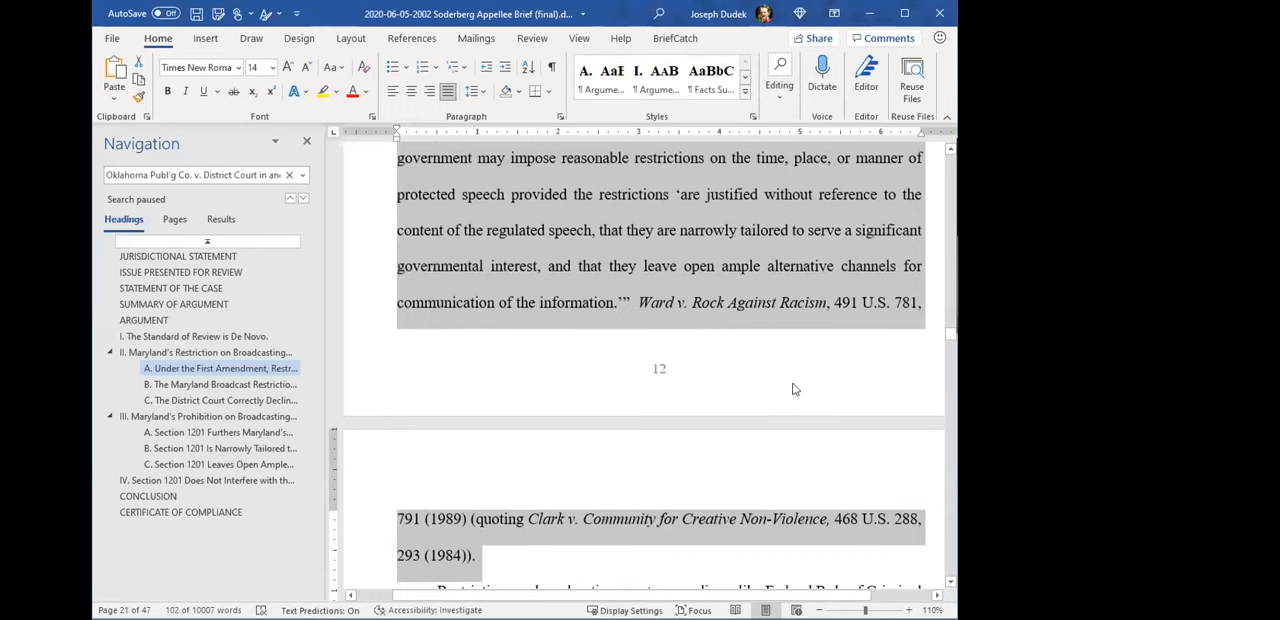
- In section I, select the standard of review paragraph and reveal the TA field marking the Matherly v. Andrews citation
click(268, 336)
scroll(646, 308, up, 1)
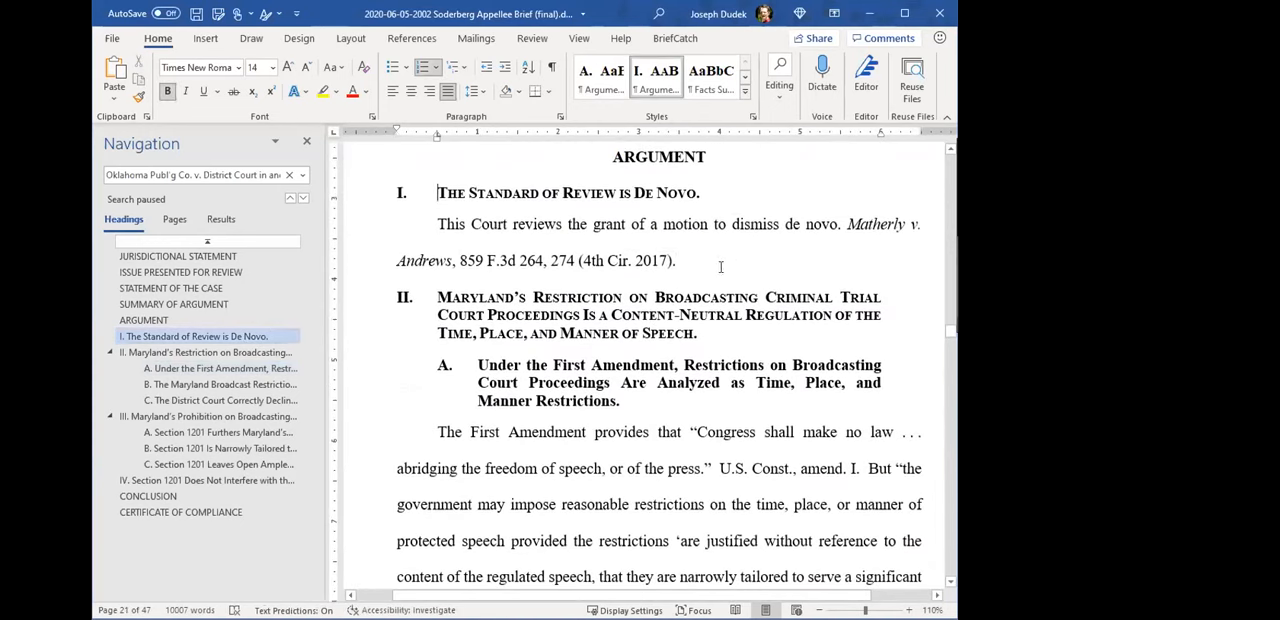
double_click(374, 234)
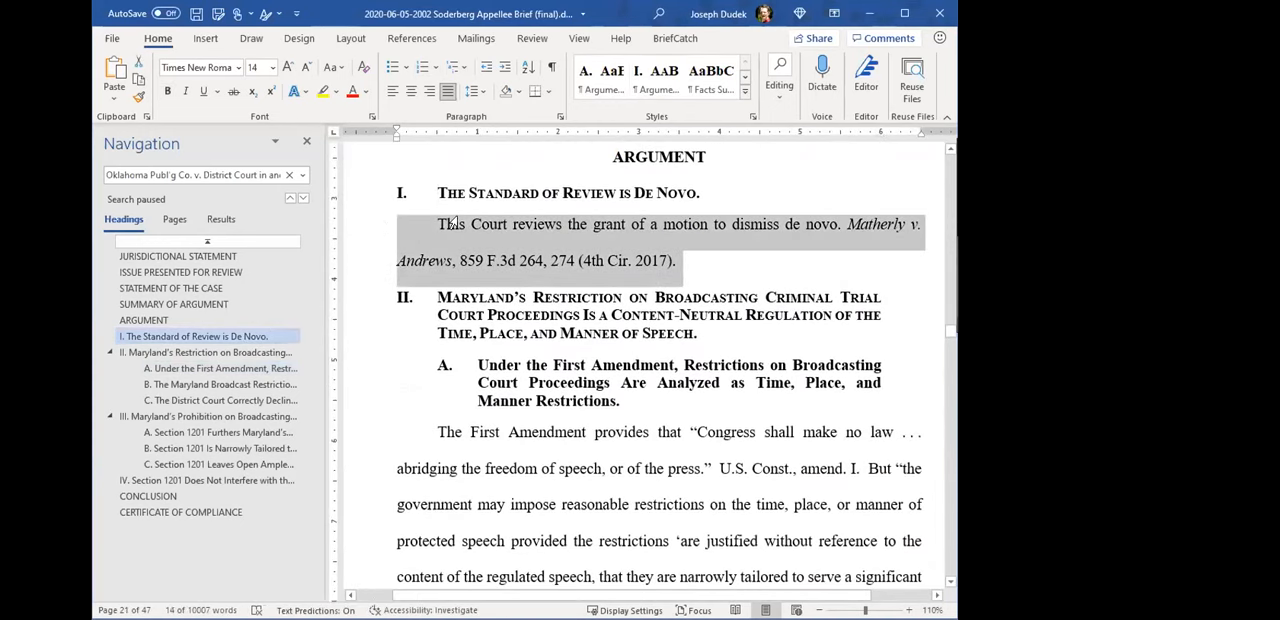
click(551, 67)
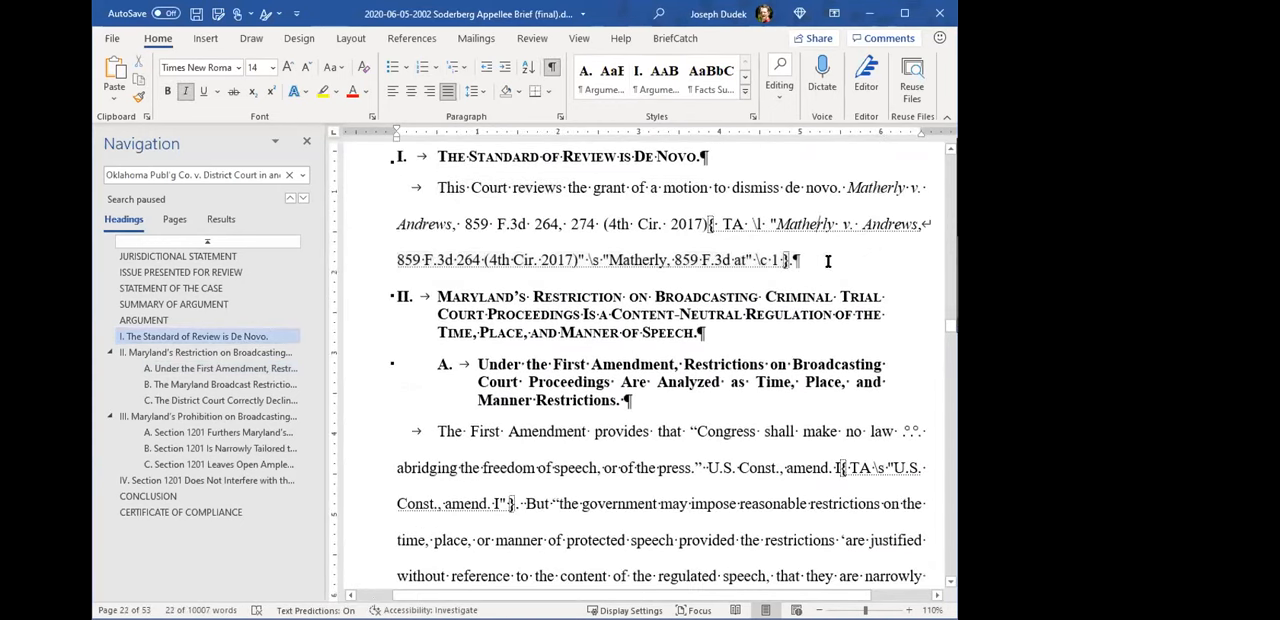
drag(699, 224, 705, 224)
click(778, 257)
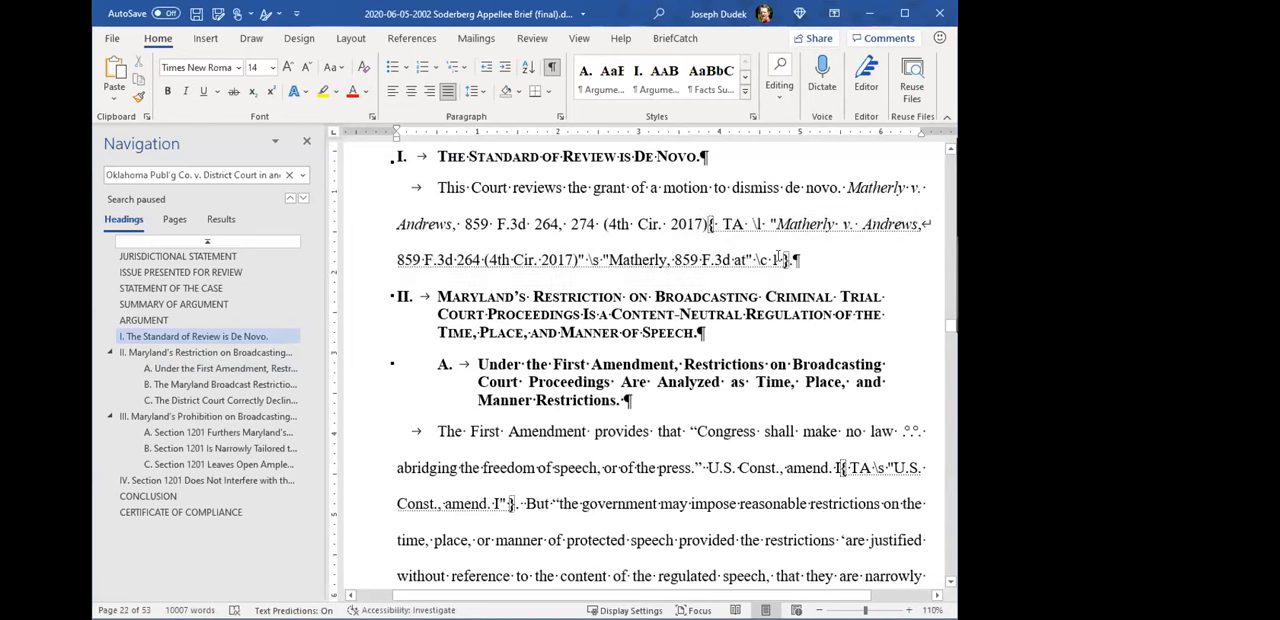
- Hide the formatting marks and highlight the standard of review paragraph without its TA field
click(551, 67)
drag(368, 192, 371, 235)
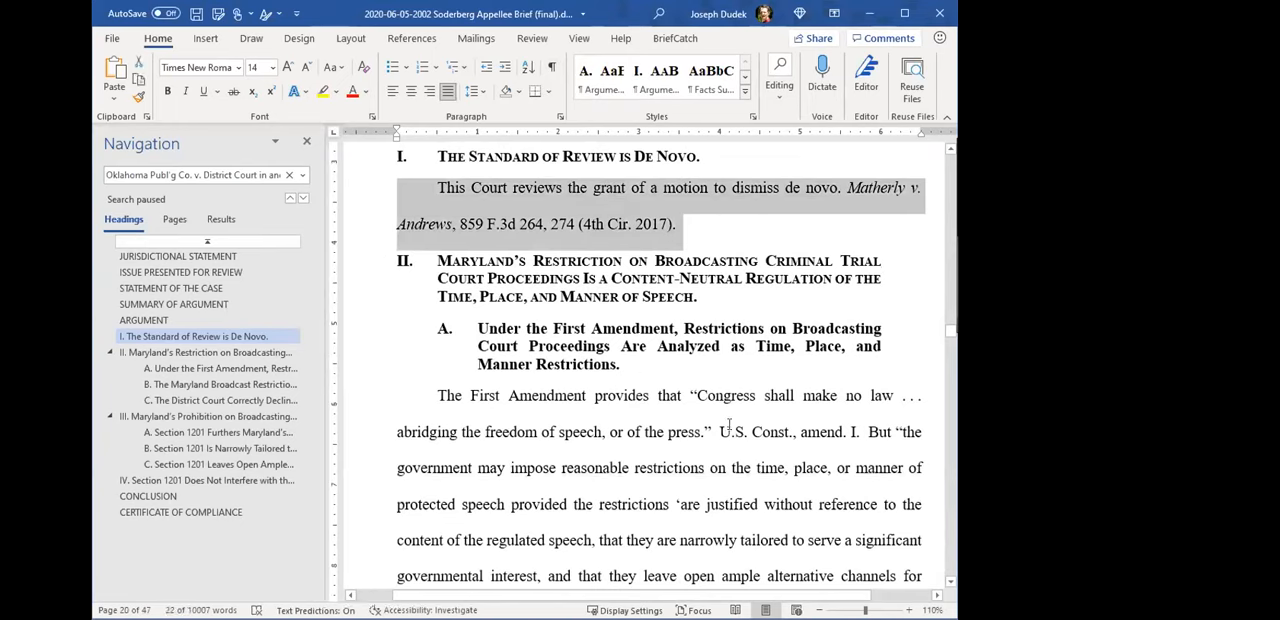
click(700, 240)
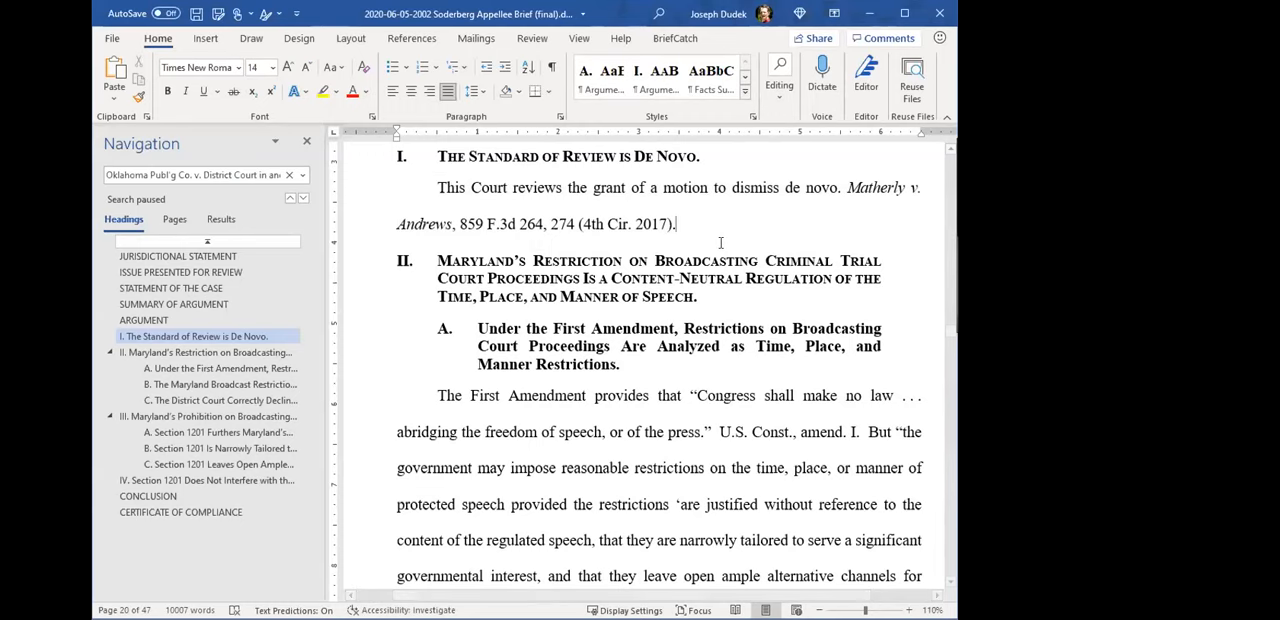
- Return to section II.A and highlight "Ward" in the Ward v. Rock Against Racism citation at the end of page 12
scroll(741, 401, down, 3)
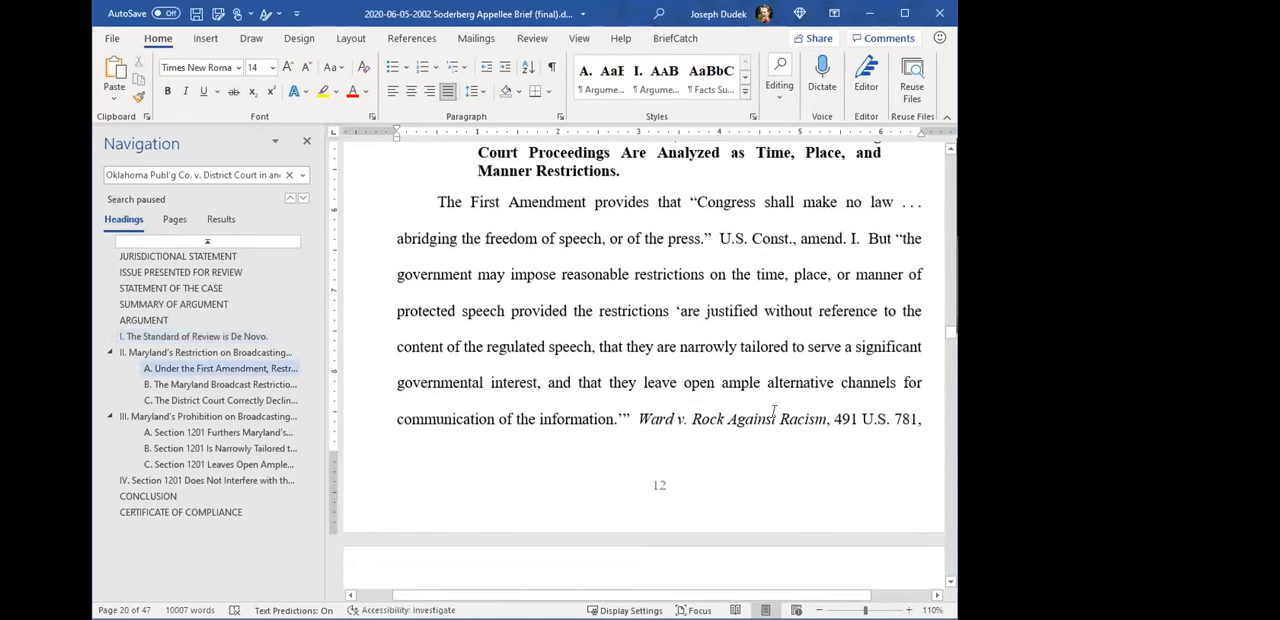
scroll(737, 419, down, 1)
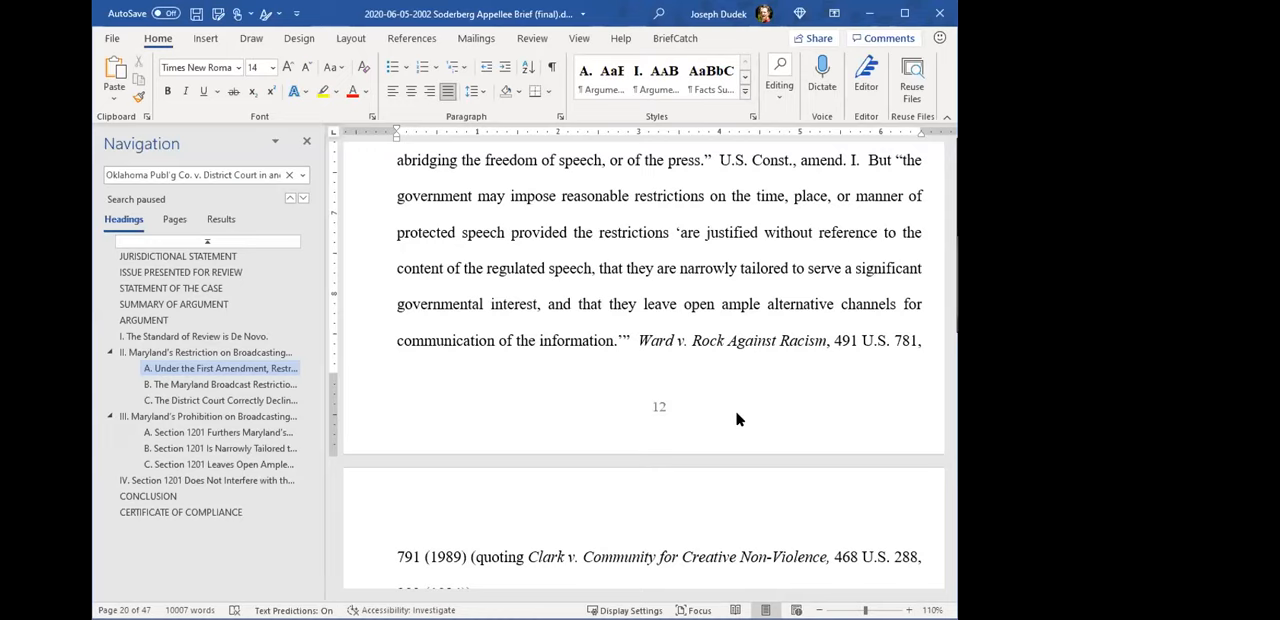
click(651, 338)
double_click(662, 335)
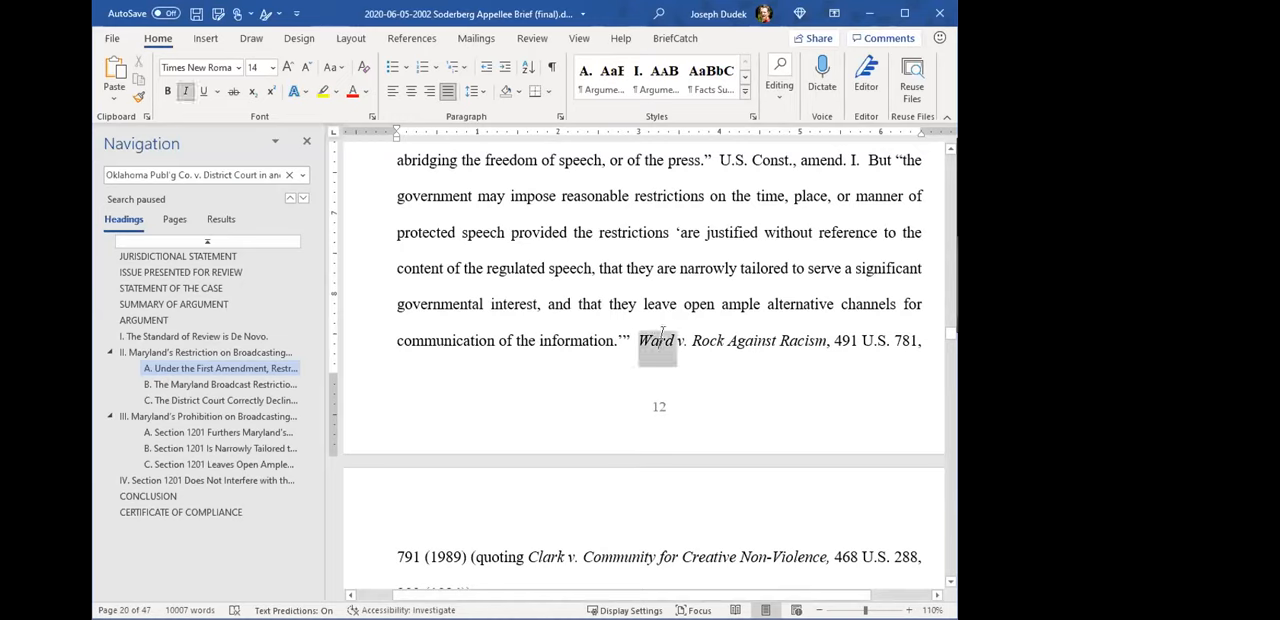
click(698, 428)
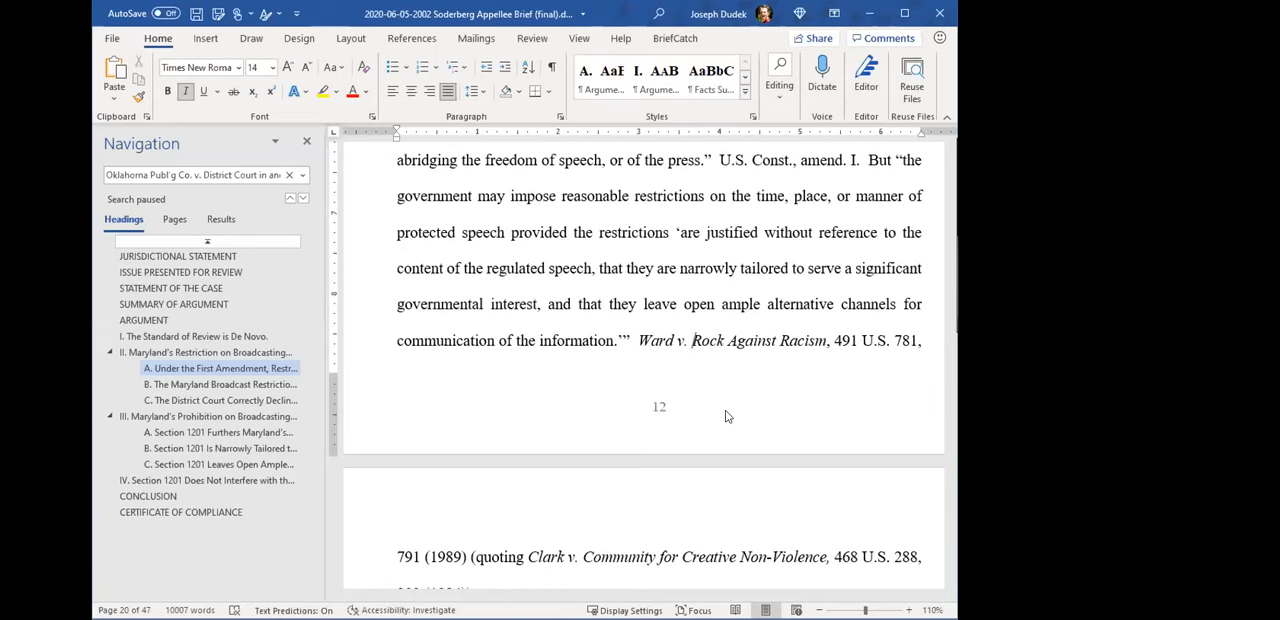
- Select the Ward v. Rock Against Racism citation through "(1989)" across the page break and open it for citation marking
scroll(663, 364, down, 1)
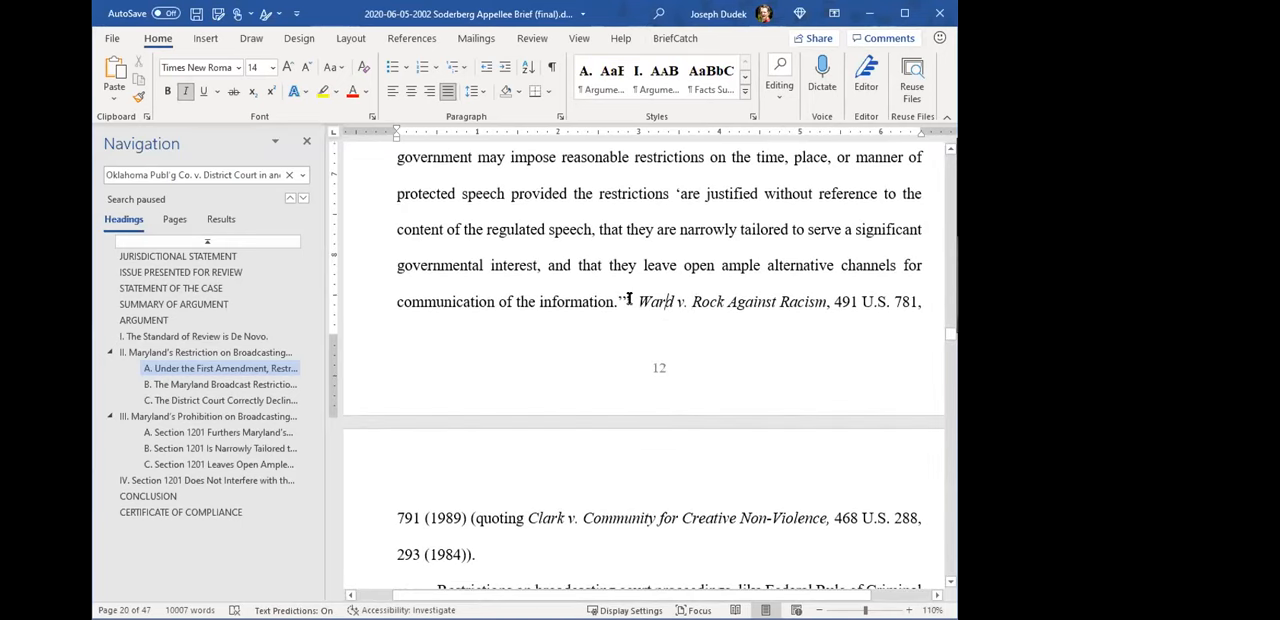
drag(638, 302, 467, 518)
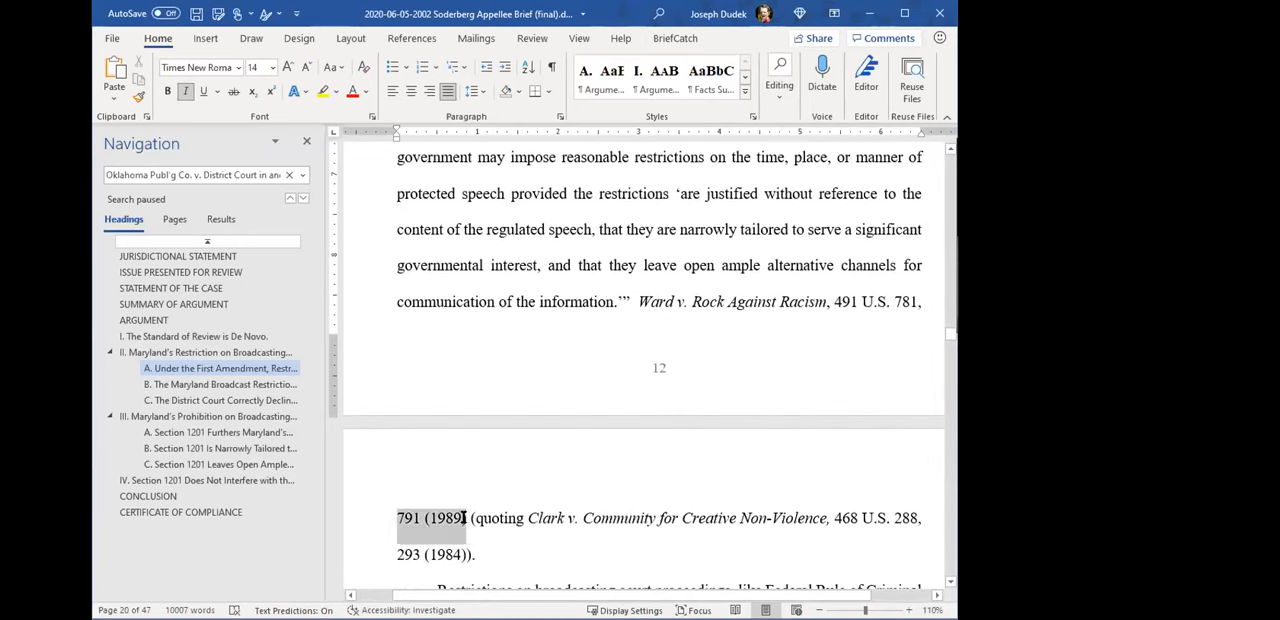
drag(736, 300, 676, 301)
drag(480, 497, 466, 501)
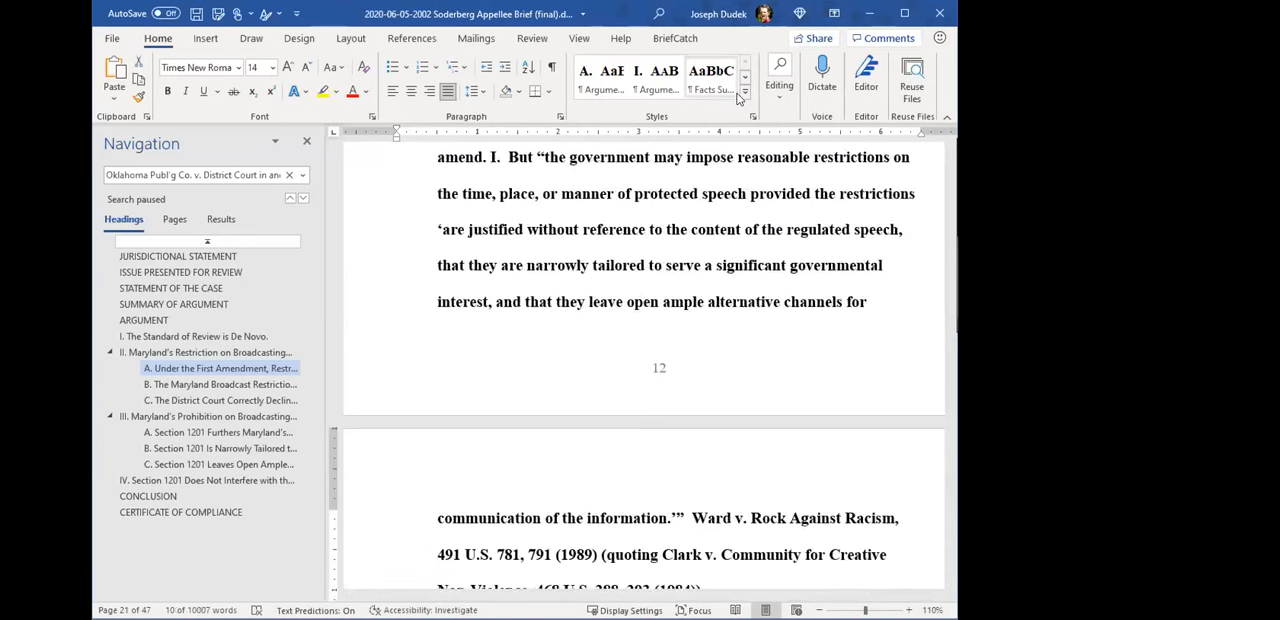
scroll(644, 370, down, 3)
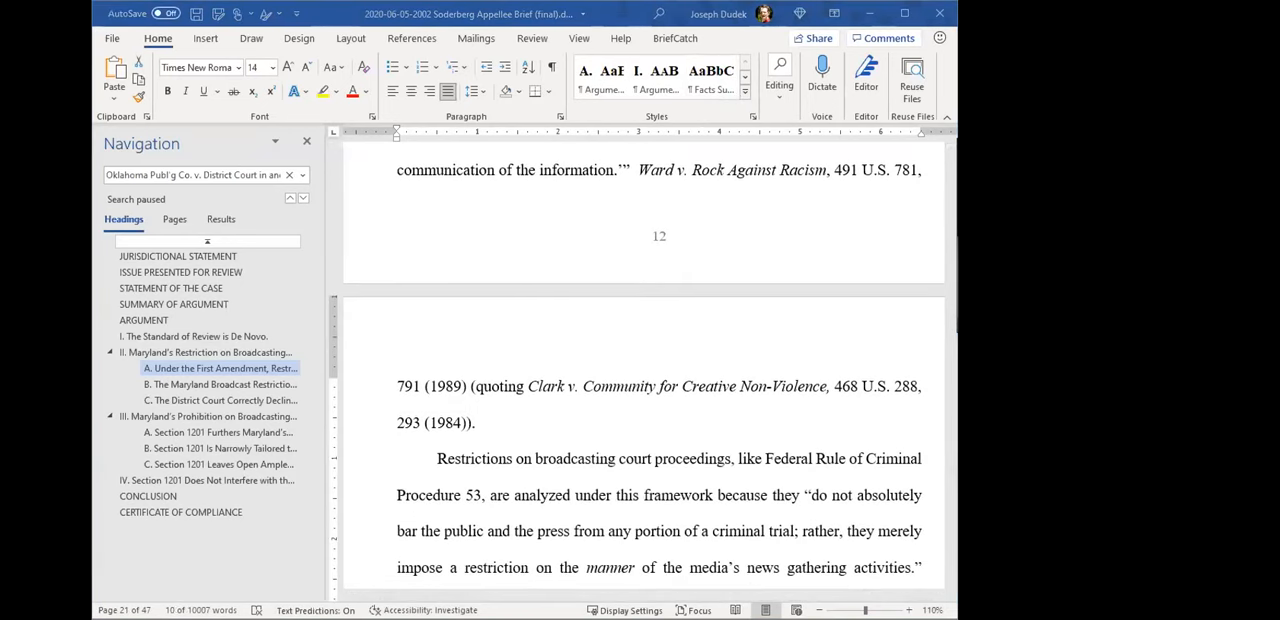
key(alt+shift+i)
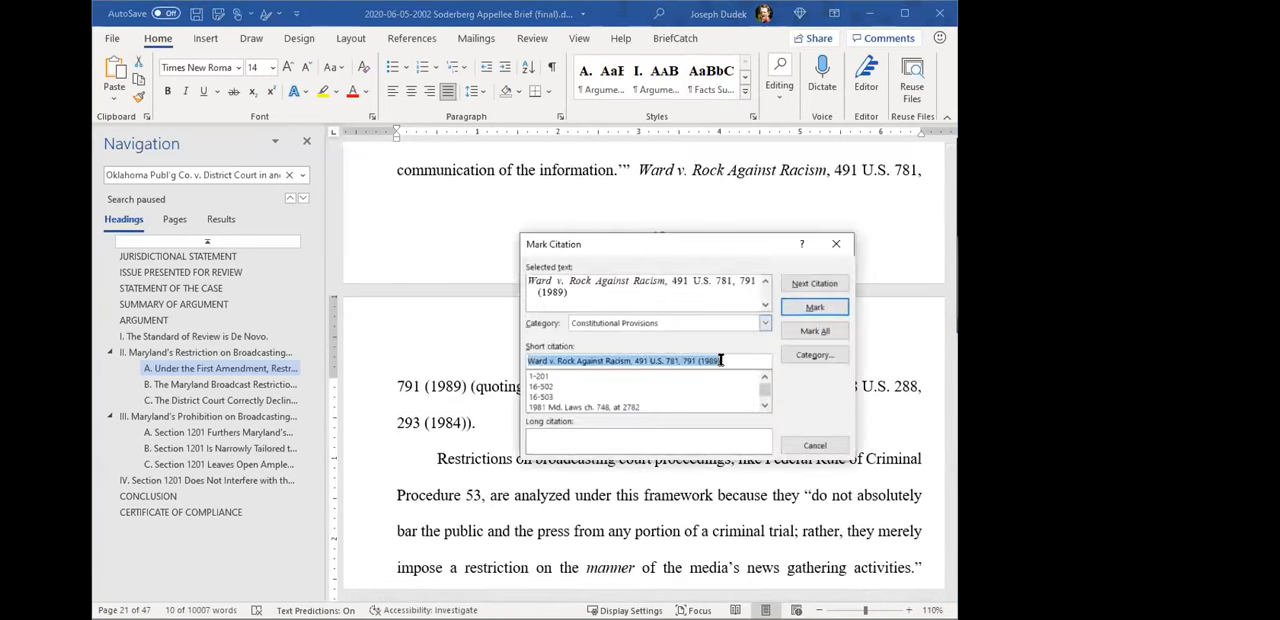
- Shorten the short citation to "Ward, 491 U.S." and match it to the existing "Ward, 491 U.S. at" entry
double_click(610, 360)
click(650, 360)
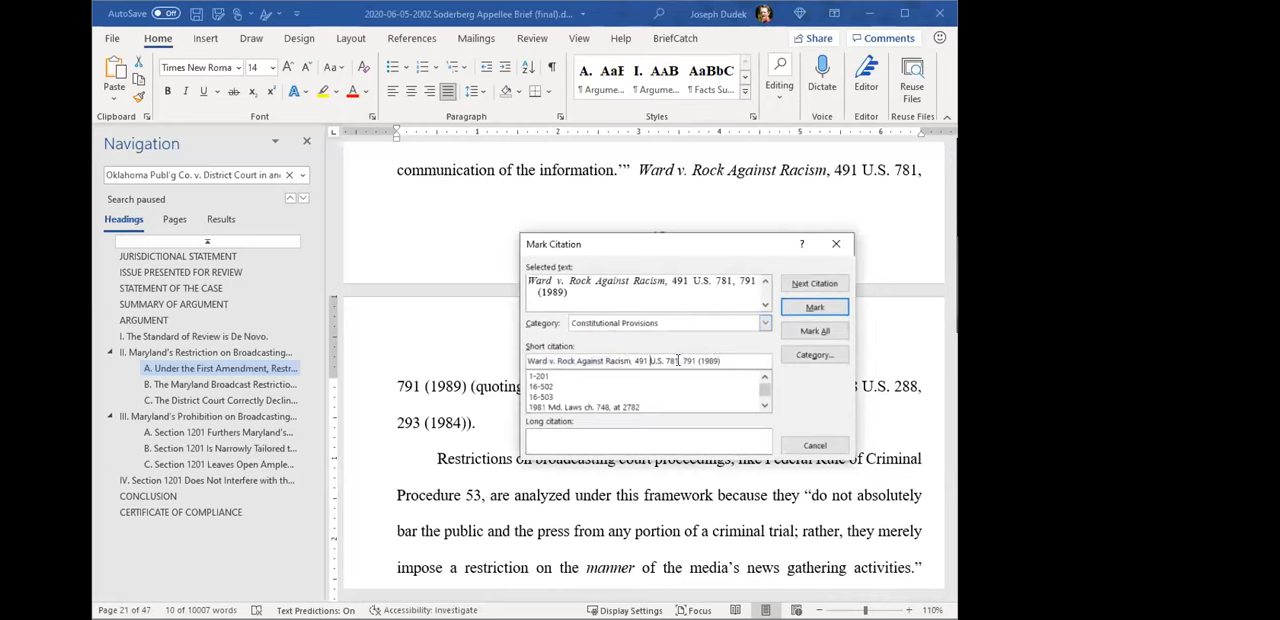
drag(665, 361, 805, 364)
key(BackSpace)
drag(548, 363, 630, 363)
key(BackSpace)
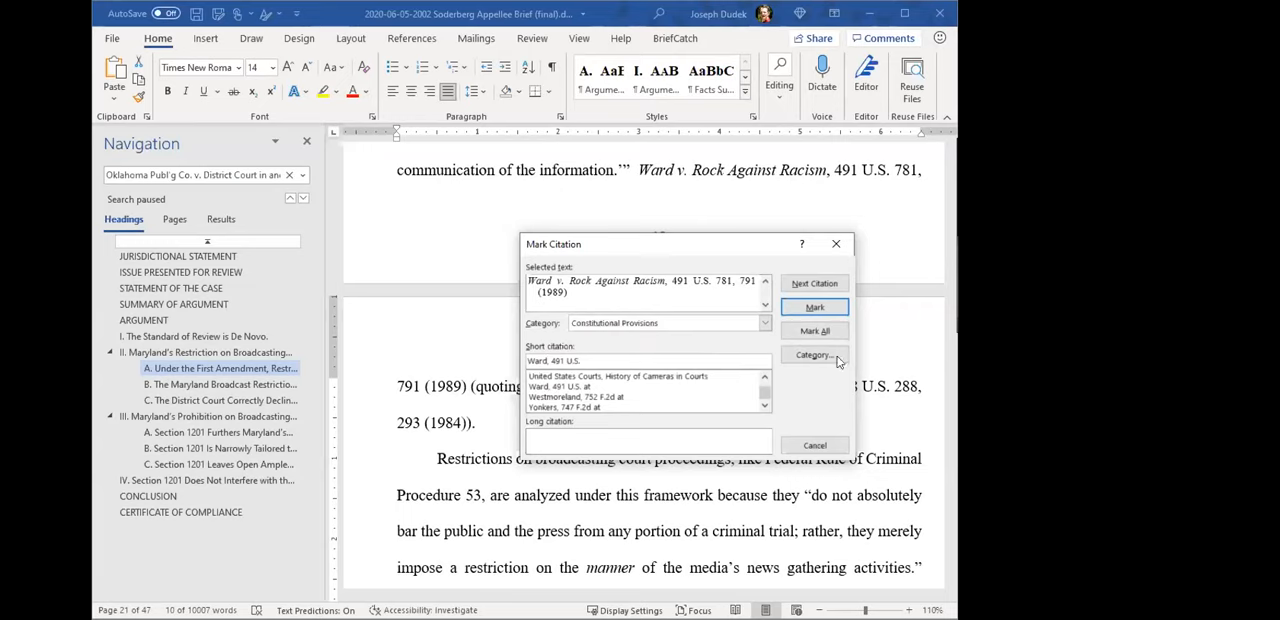
click(590, 387)
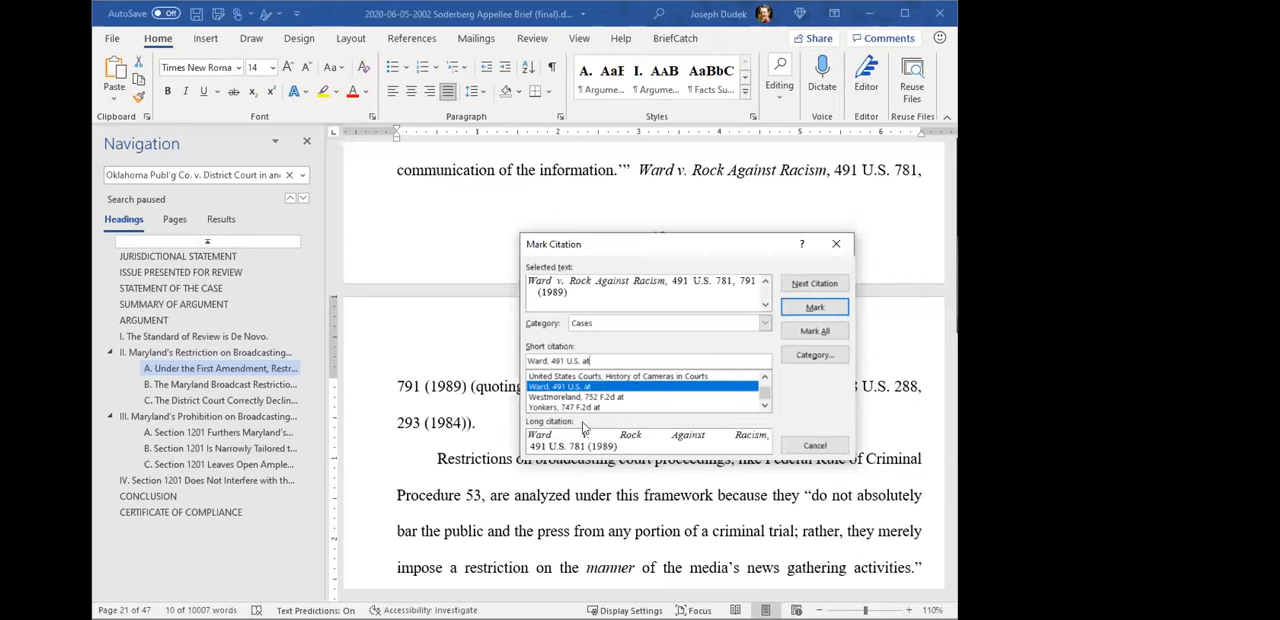
- Browse the existing short citations, picking "Md. Rule 16-504 (Michie 1998)" for comparison, and reselect "Ward, 491 U.S. at"
scroll(658, 393, up, 2)
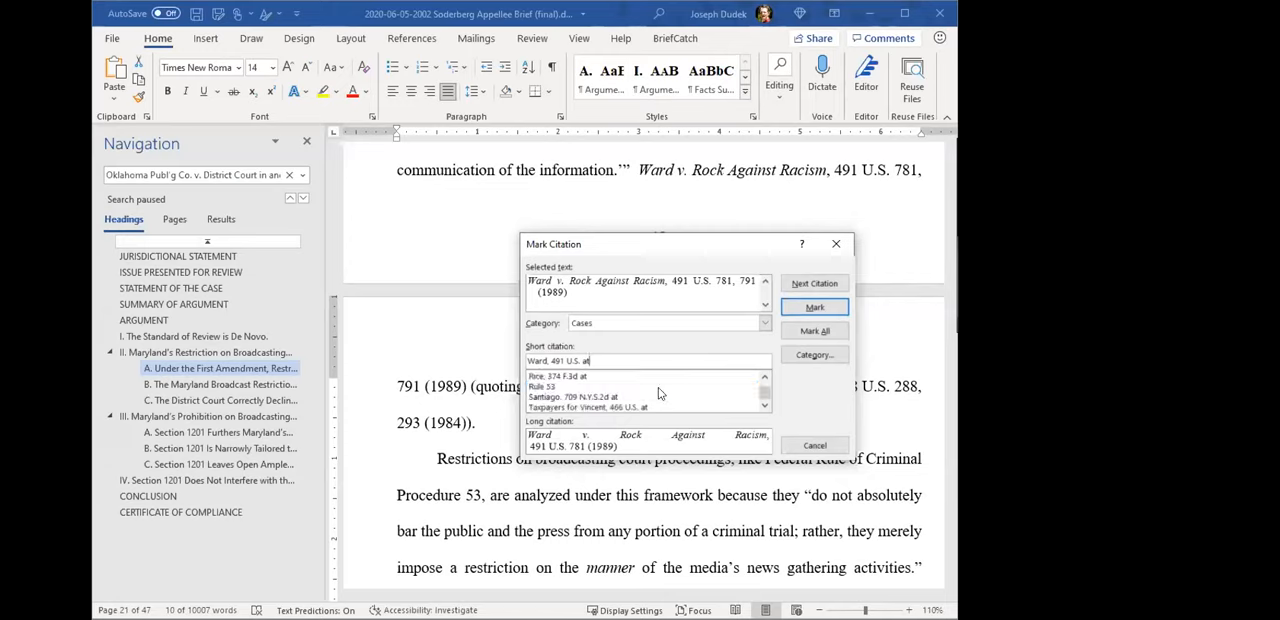
scroll(660, 390, up, 2)
click(662, 397)
scroll(665, 386, up, 1)
scroll(665, 388, down, 3)
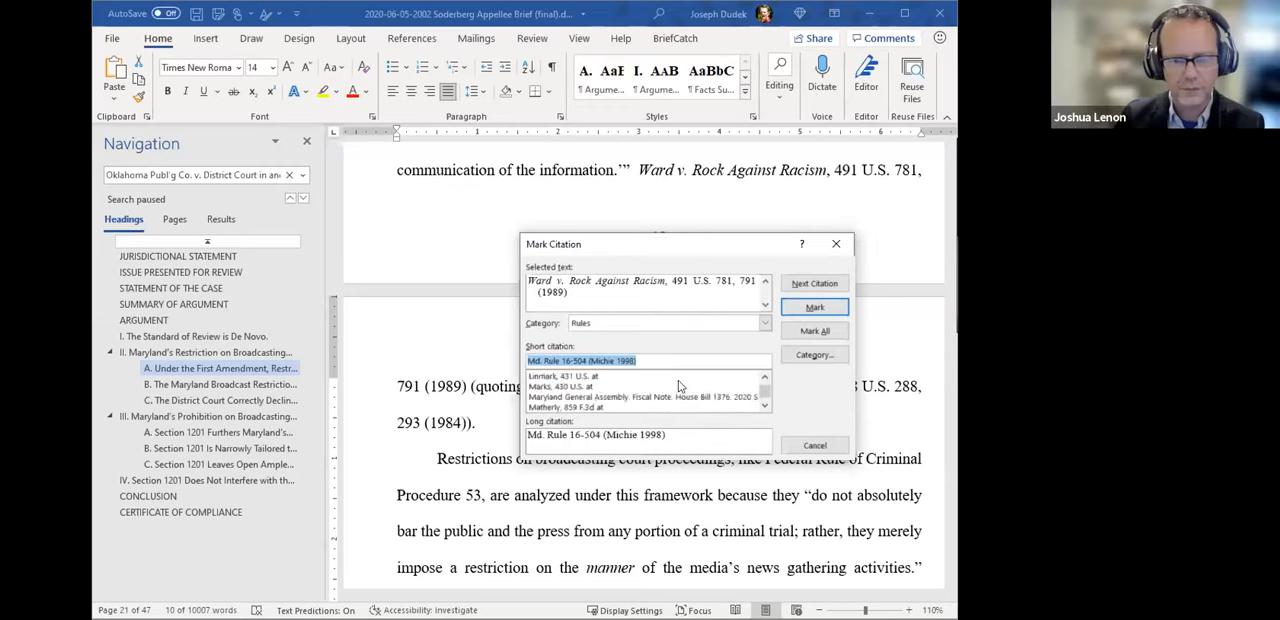
click(765, 405)
click(765, 405)
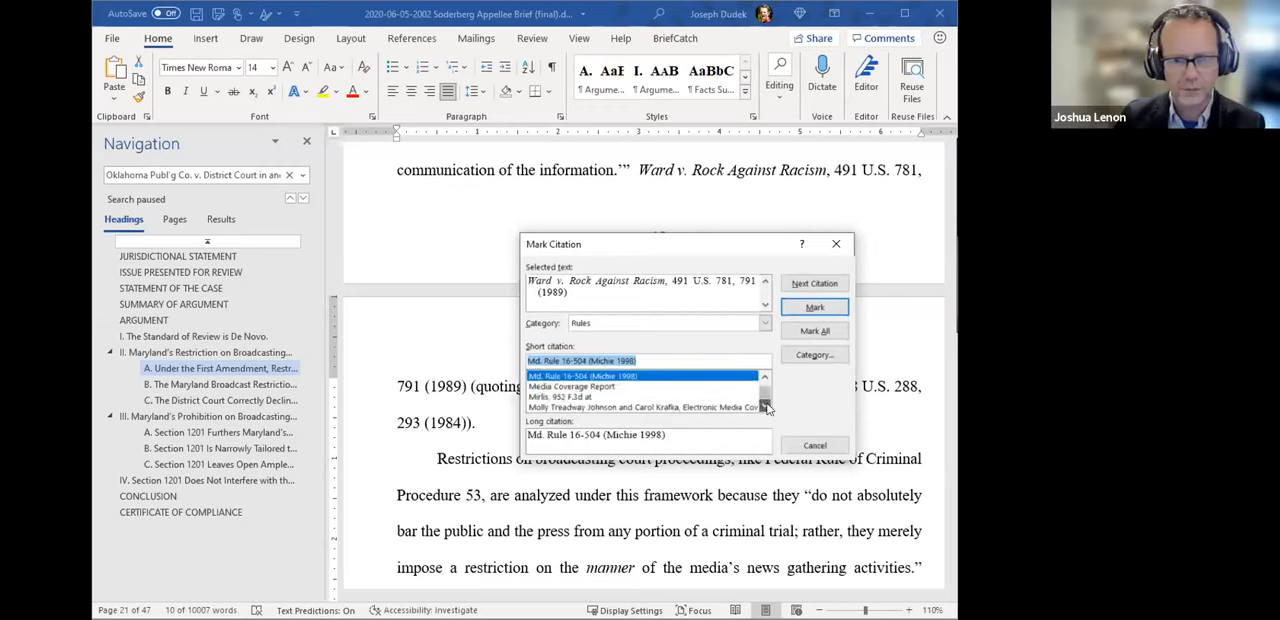
click(765, 405)
click(765, 405)
click(765, 405)
click(763, 406)
click(764, 406)
click(764, 406)
click(764, 406)
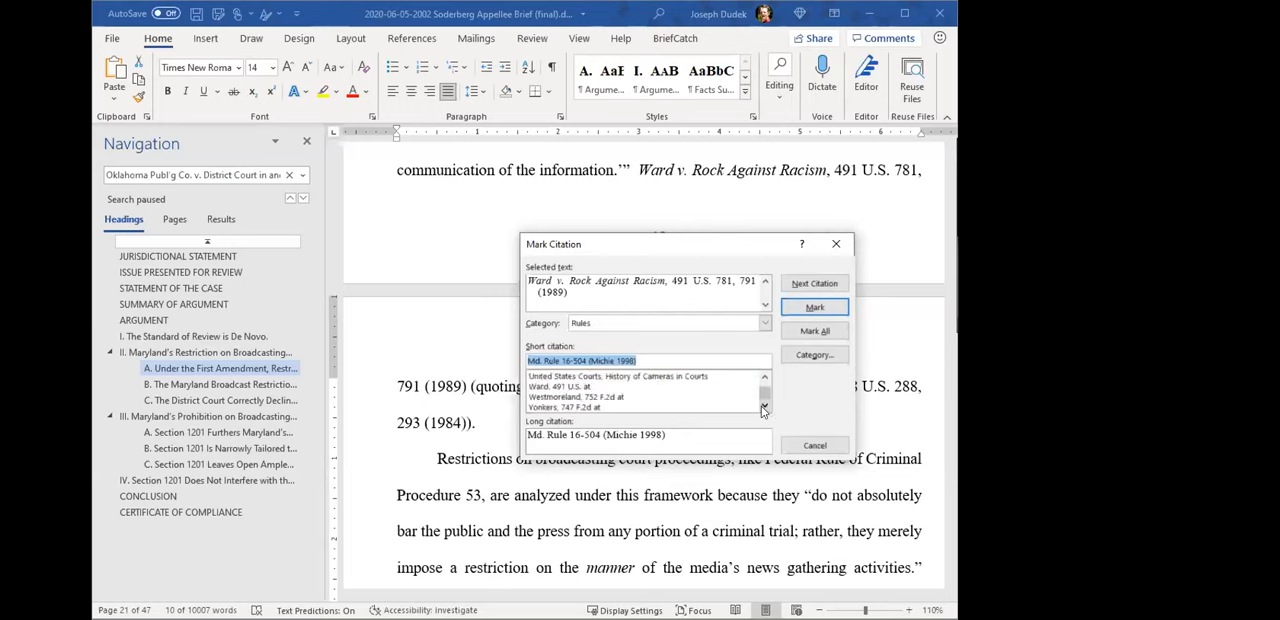
click(580, 386)
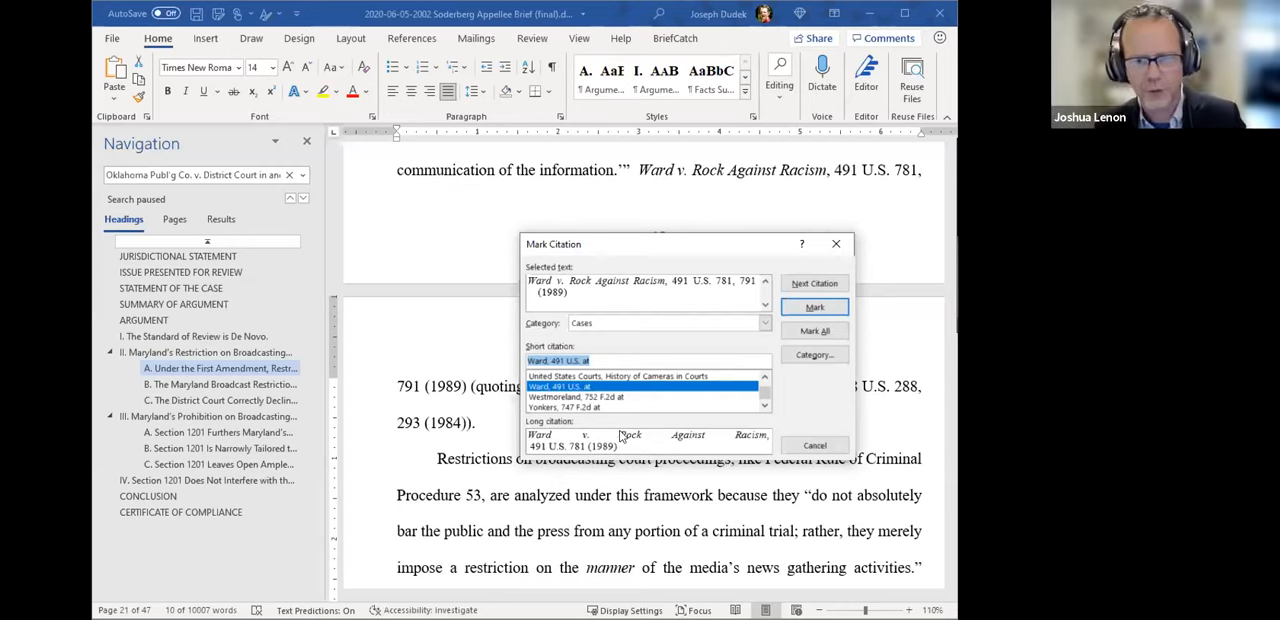
- Look up "west" and "Ward" in the short citations, choose the Westmoreland entry, and switch back to "Ward, 491 U.S. at"
click(611, 364)
drag(611, 364, 514, 363)
key(BackSpace)
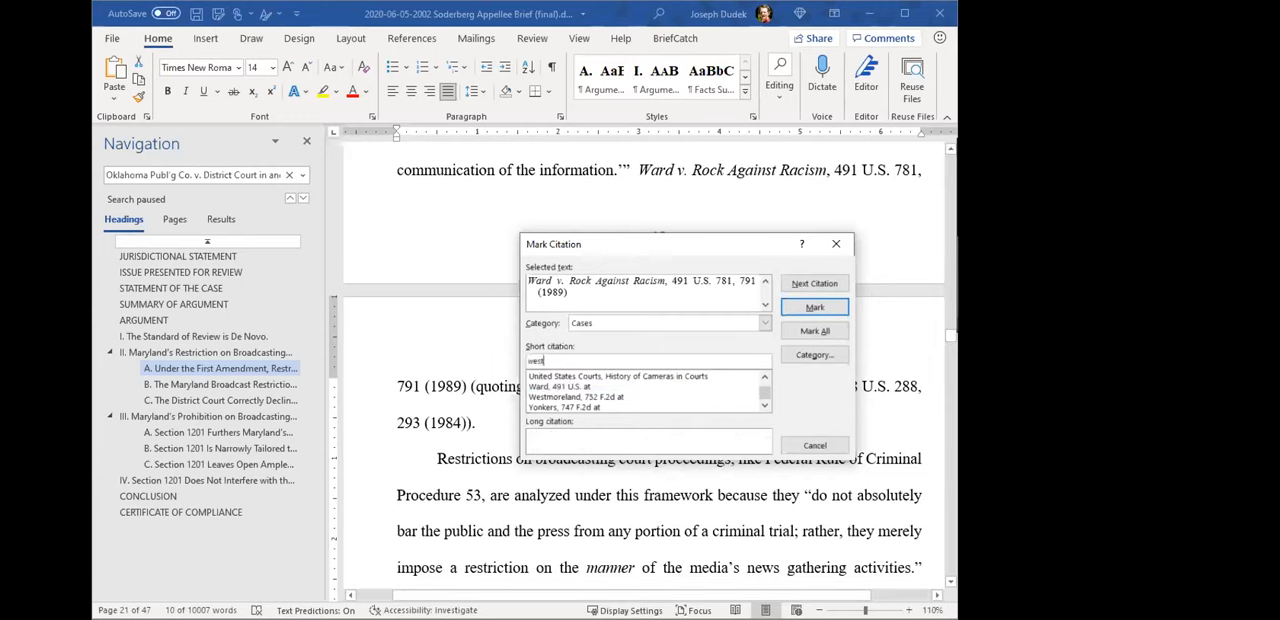
text(Ward)
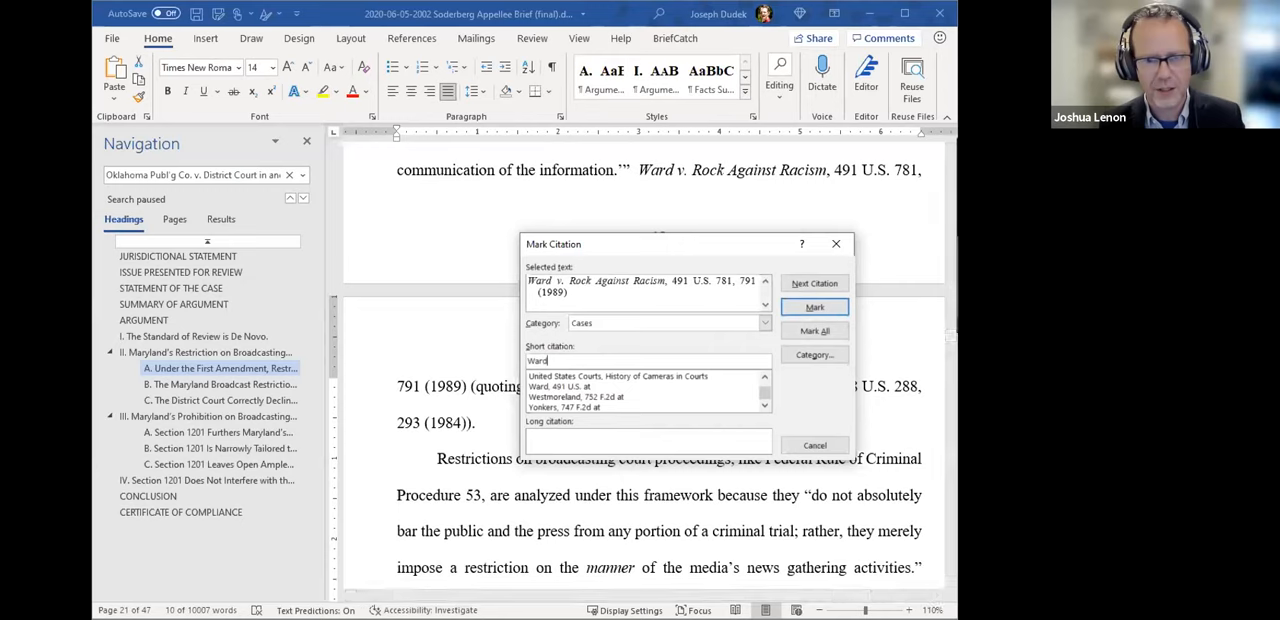
click(580, 397)
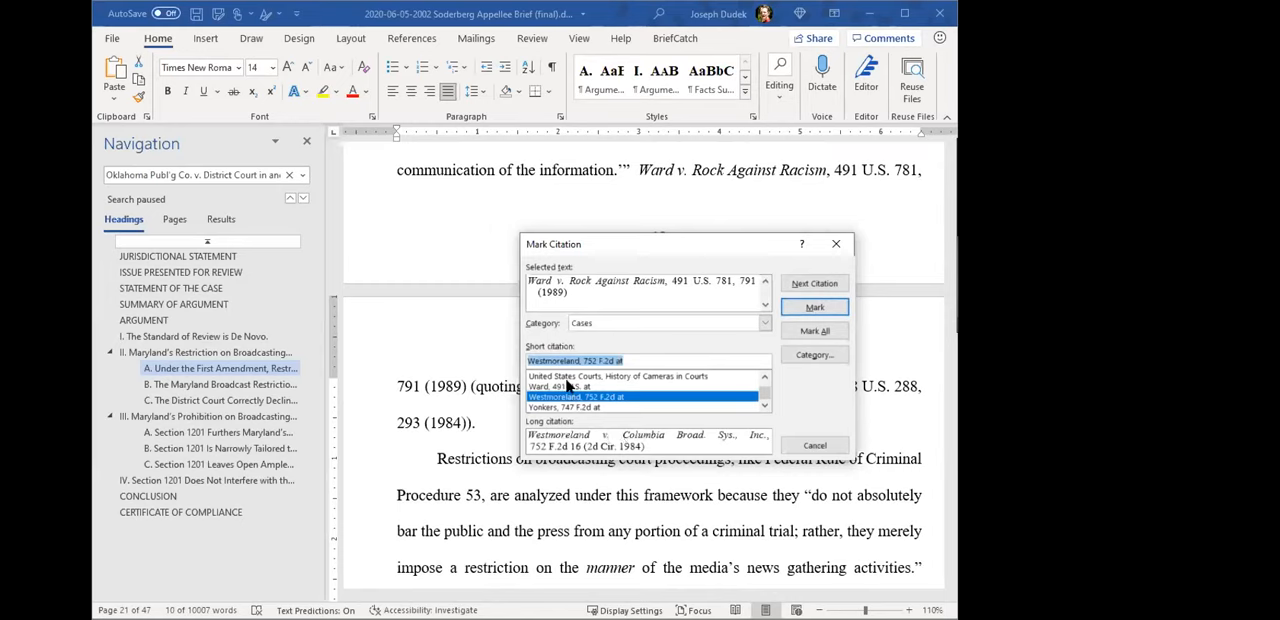
click(567, 386)
- Look up "Ward" among the short citations again, select "Ward, 491 U.S. at", and cancel marking the citation
click(634, 362)
drag(635, 361, 504, 352)
click(765, 376)
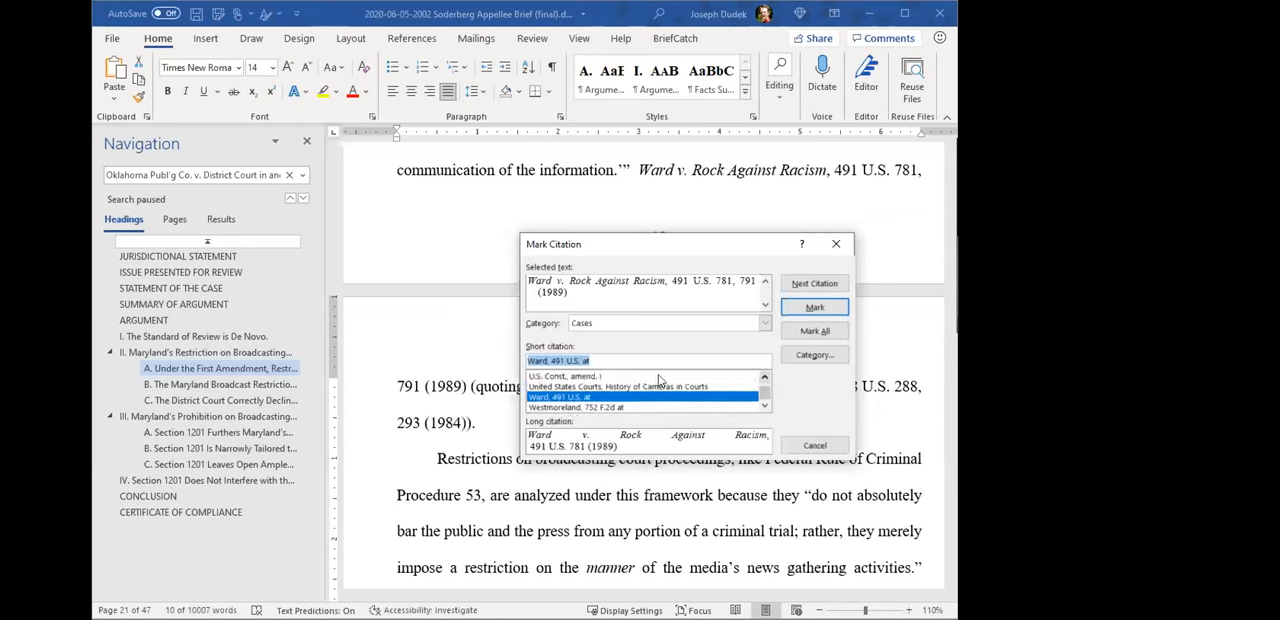
double_click(765, 377)
click(680, 377)
scroll(730, 398, up, 3)
click(724, 386)
drag(674, 357, 494, 357)
text(Ward)
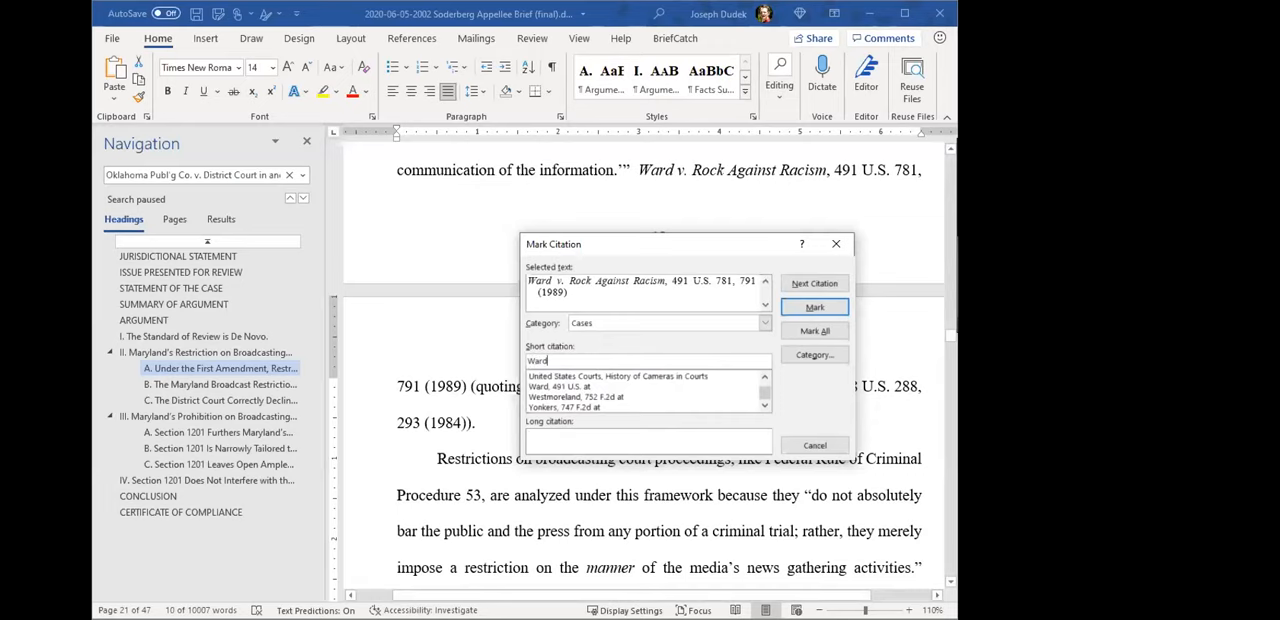
click(626, 387)
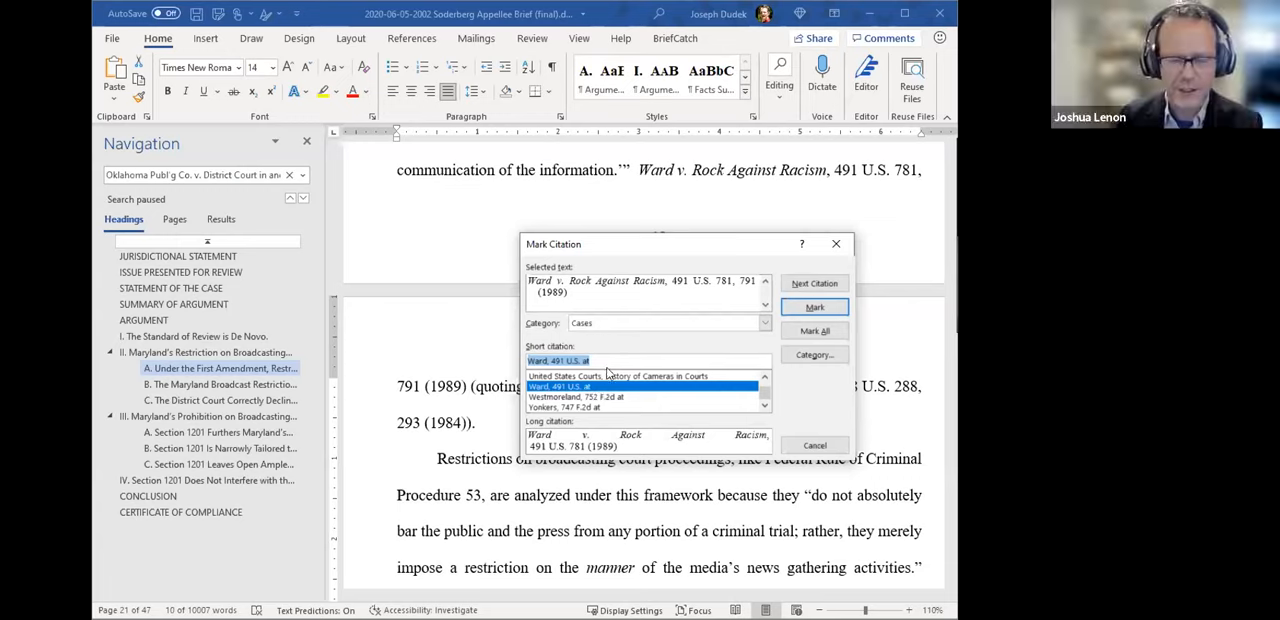
click(815, 446)
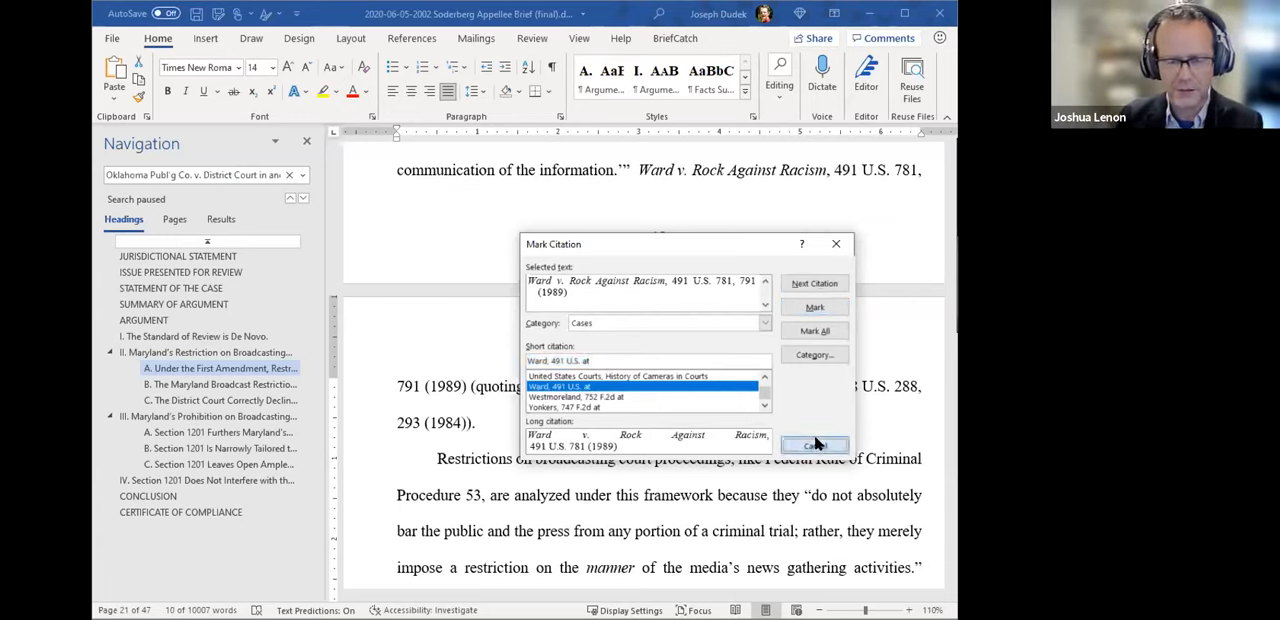
- Reveal the formatting marks around the "Id.; see also" citation and examine the Westmoreland and Hastings TA fields
scroll(682, 424, down, 2)
click(846, 405)
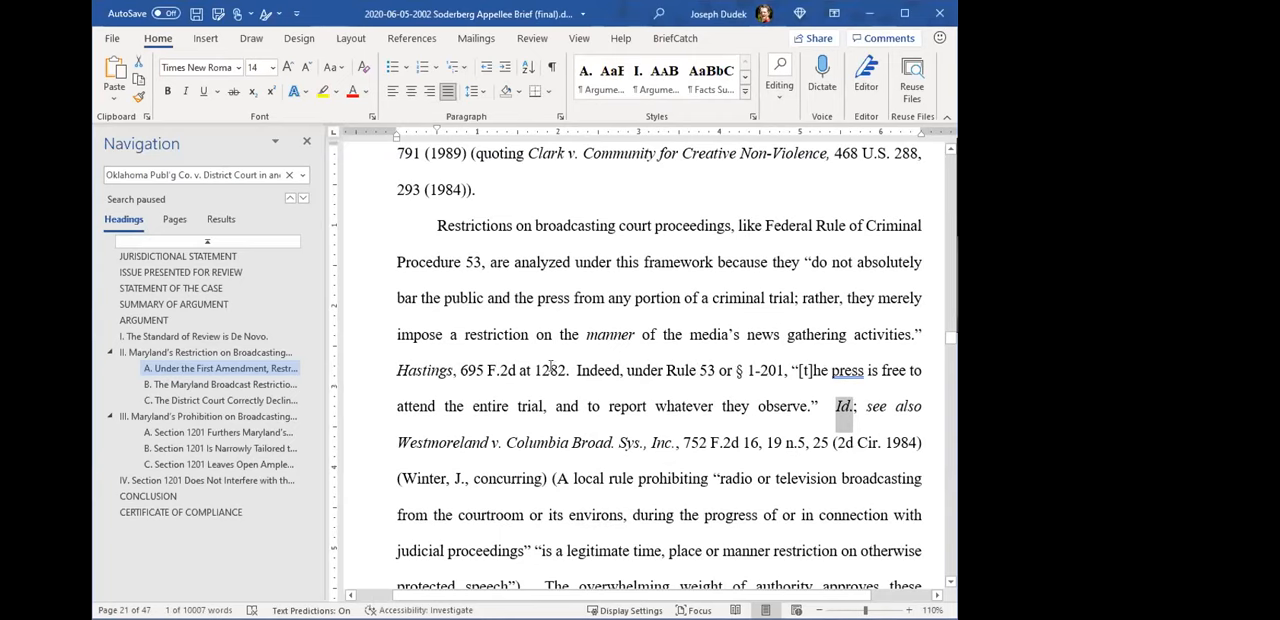
click(821, 402)
key(ctrl+shift+8)
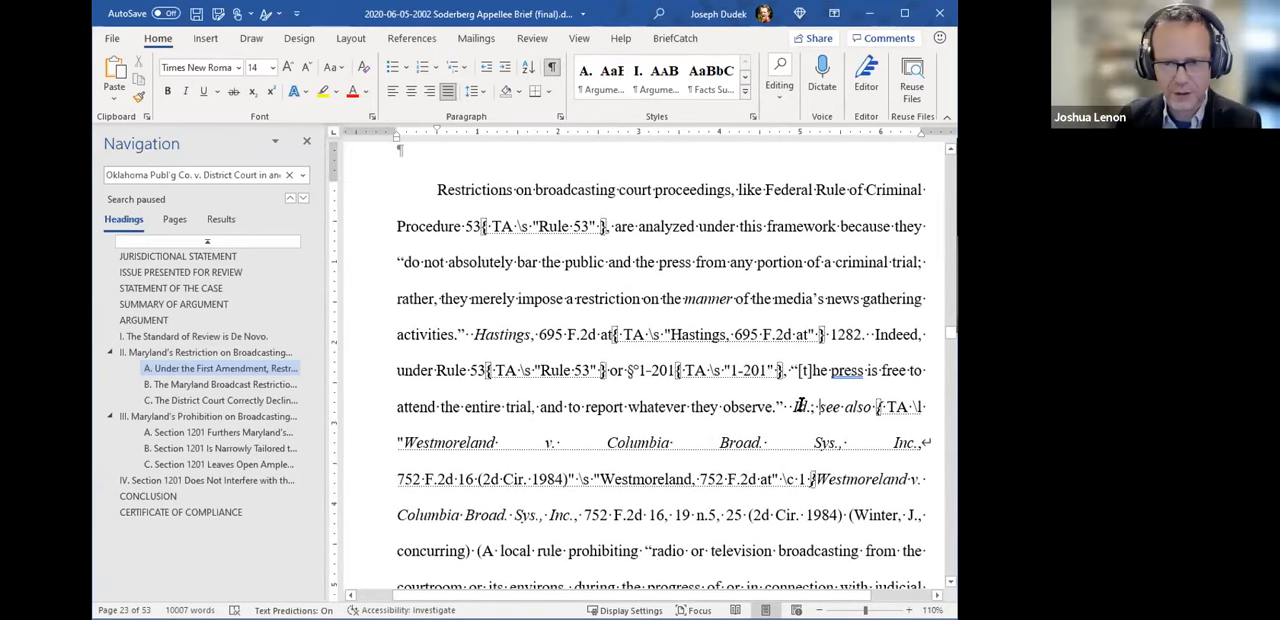
click(893, 416)
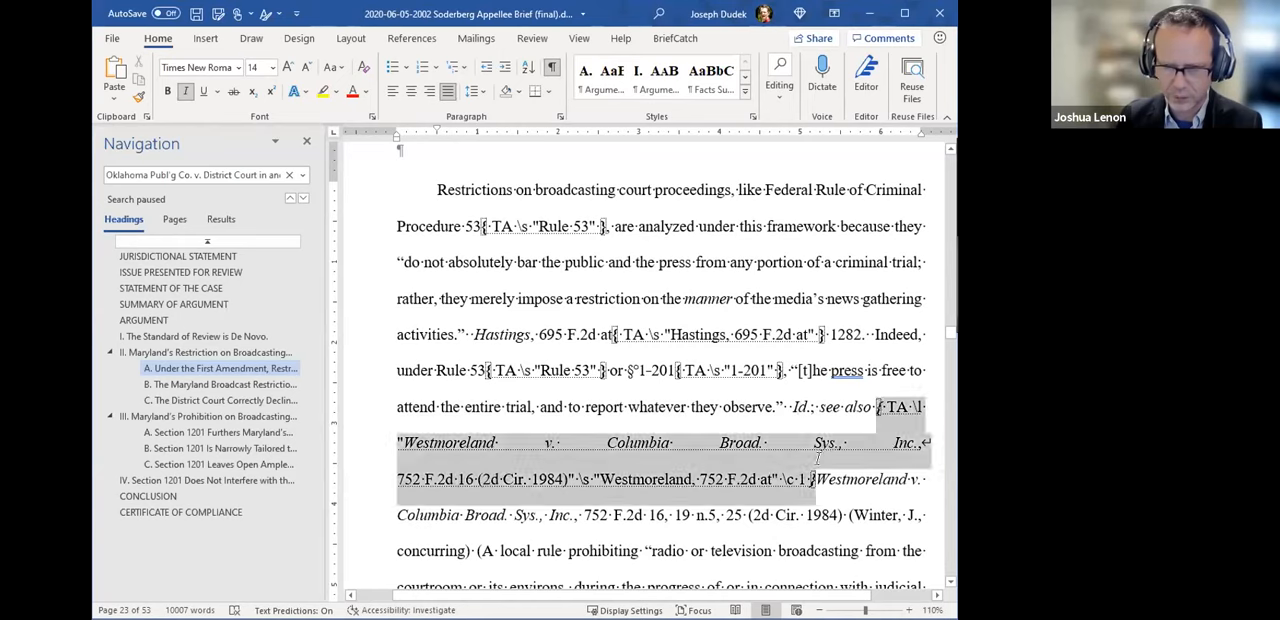
click(801, 410)
click(520, 334)
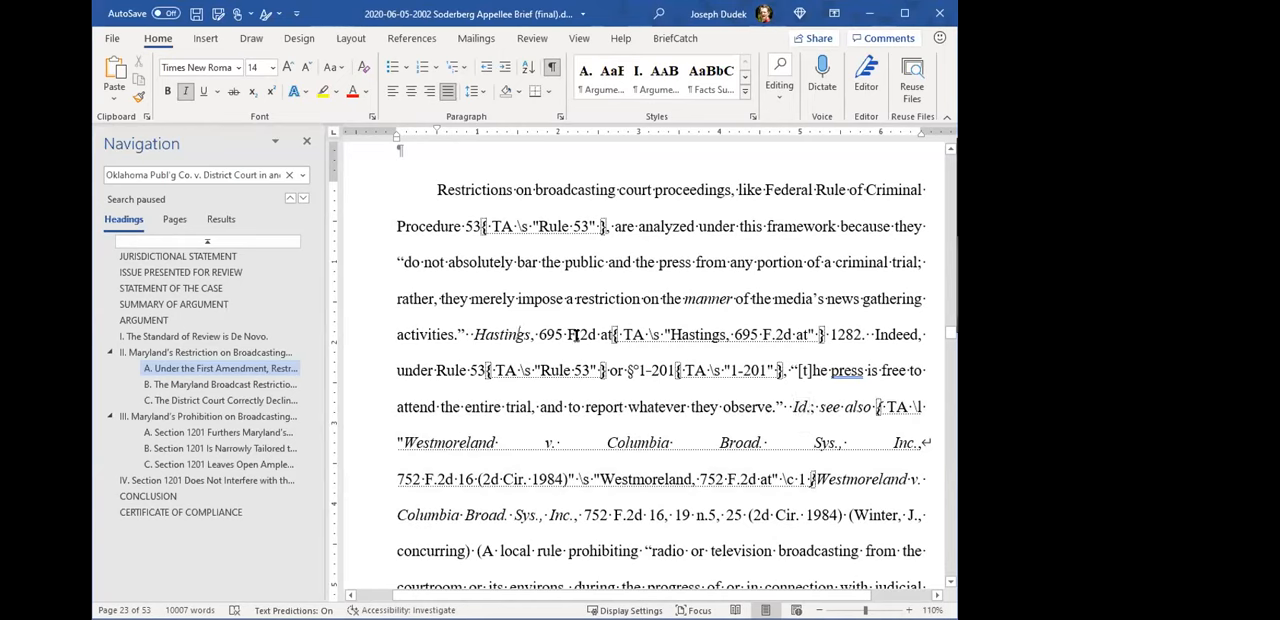
- Select the "Id." following "to report whatever they observe" and open it for citation marking
click(800, 410)
double_click(800, 410)
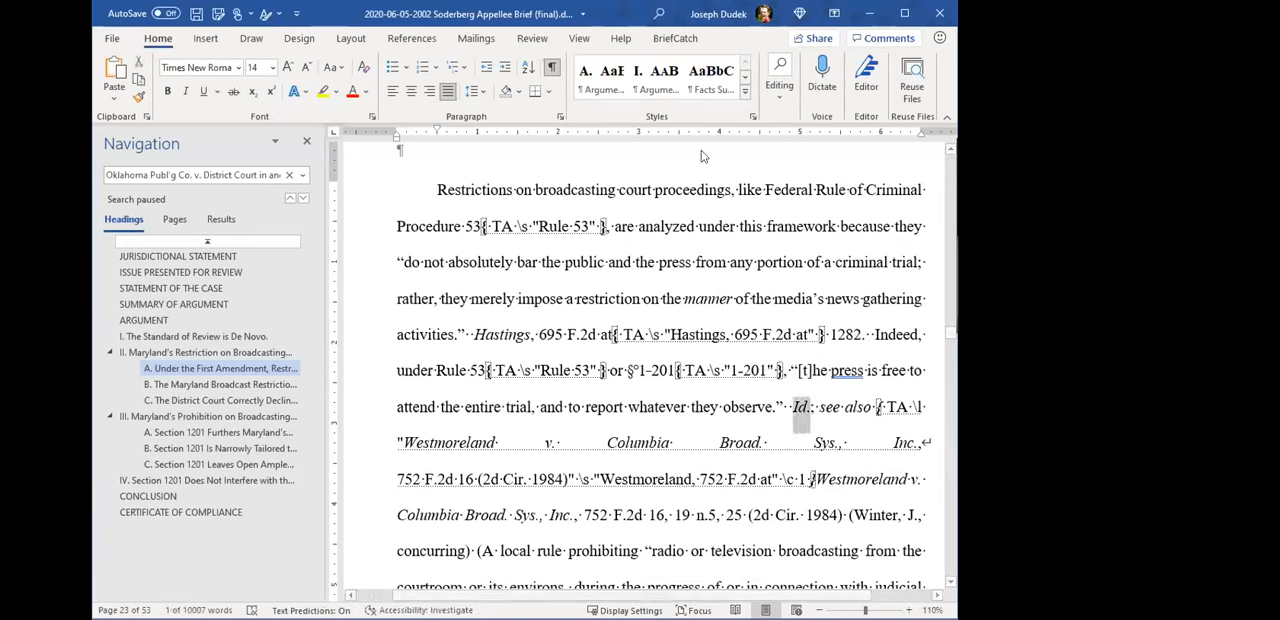
click(420, 40)
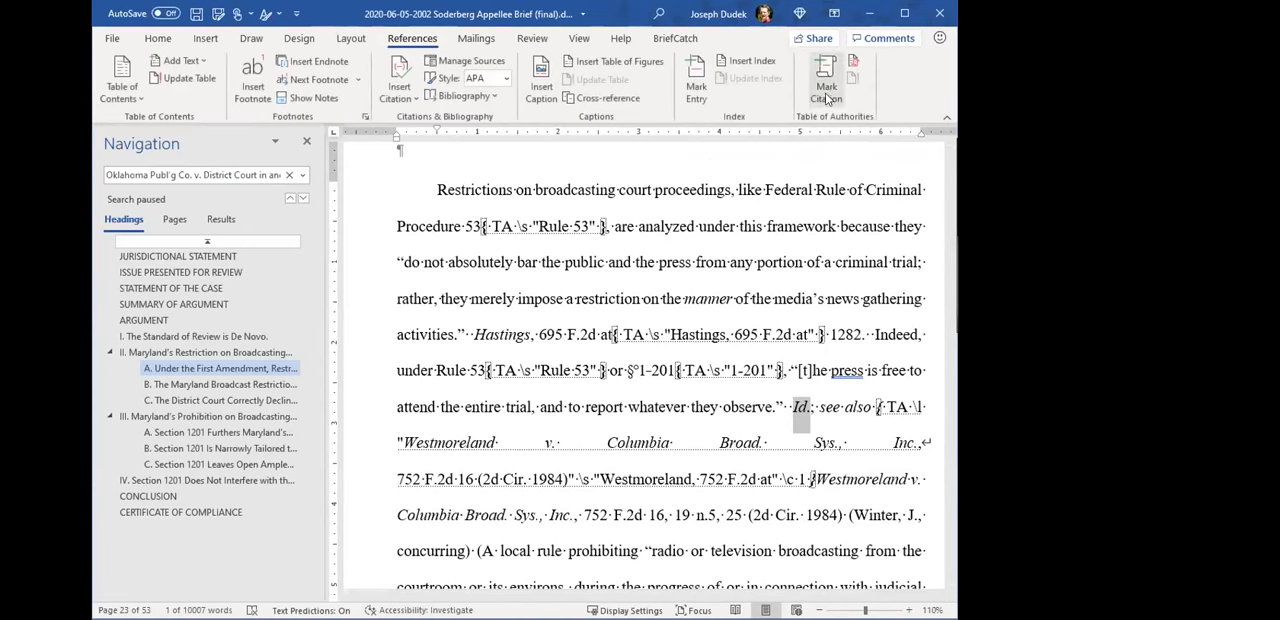
scroll(731, 400, down, 2)
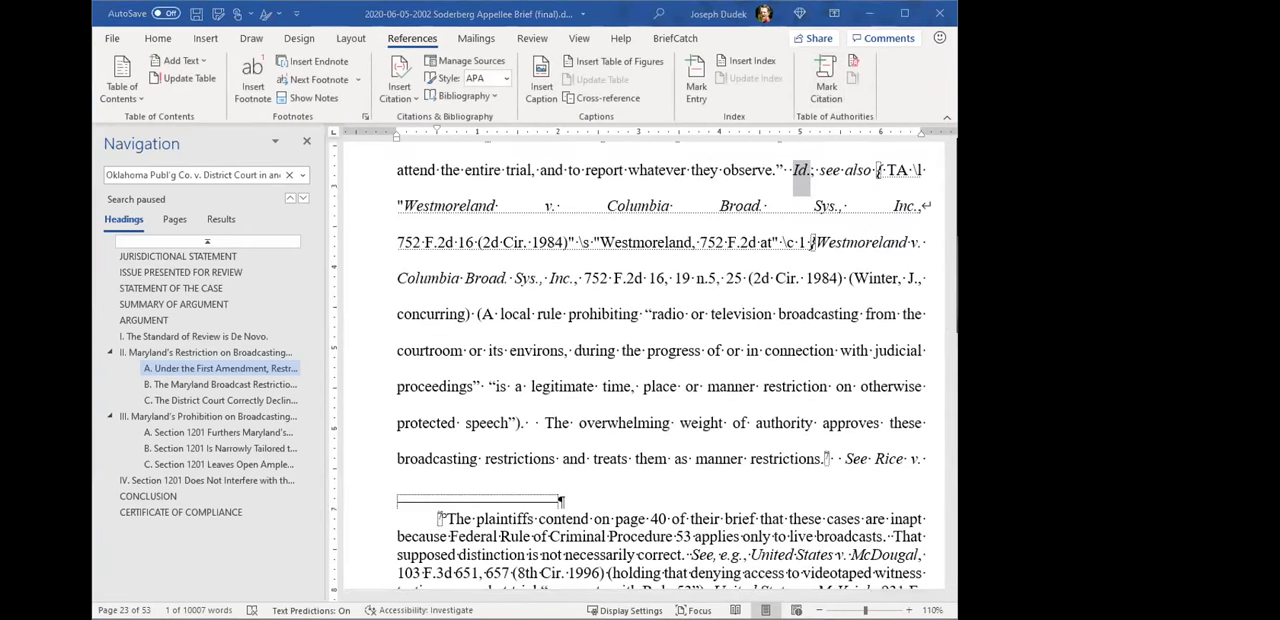
key(alt+shift+i)
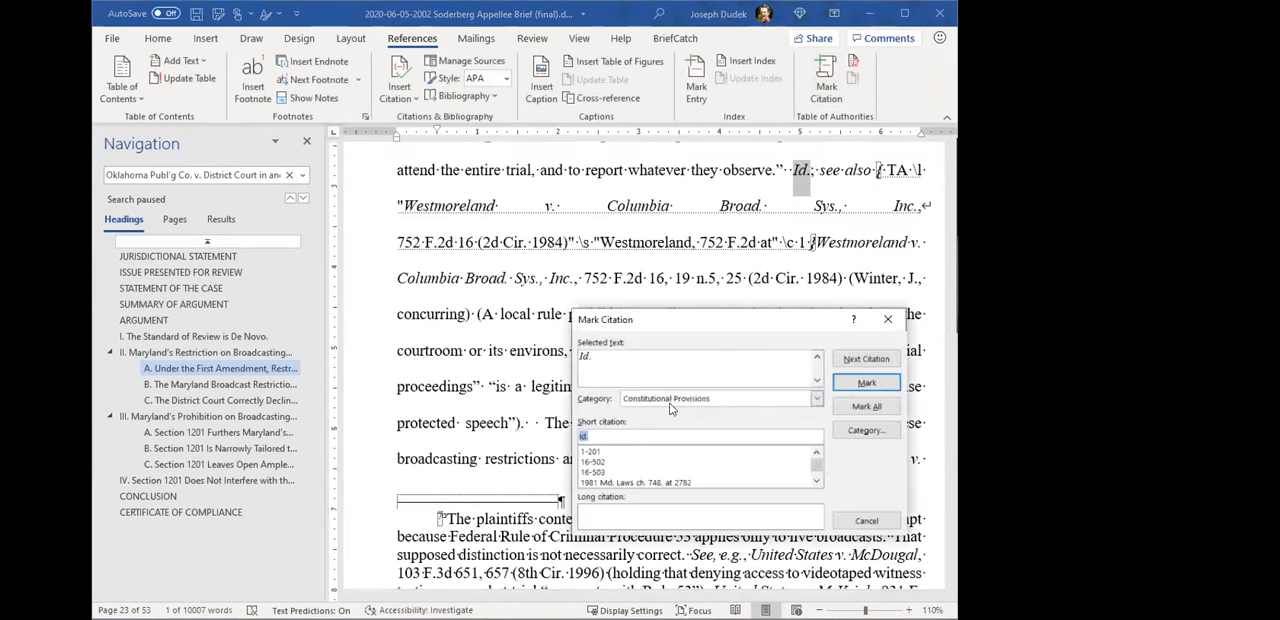
- Look up "hast", mark the "Id." as a citation to "Hastings, 695 F.2d at", and hide the formatting marks
drag(668, 436, 555, 428)
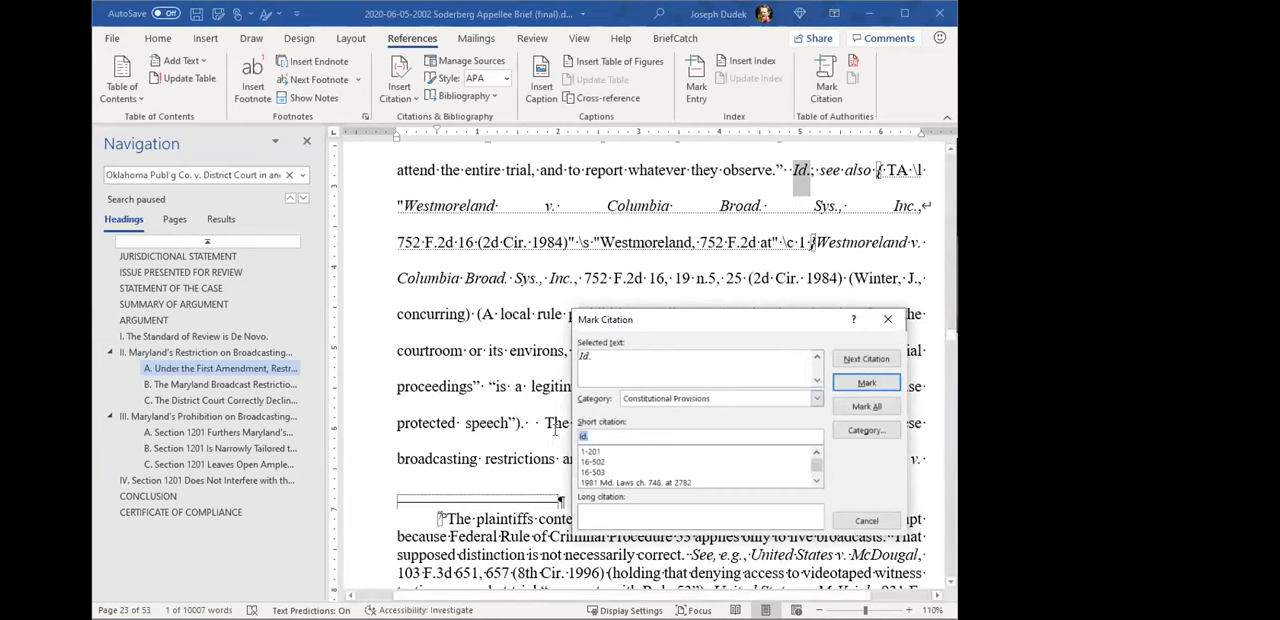
text(hast)
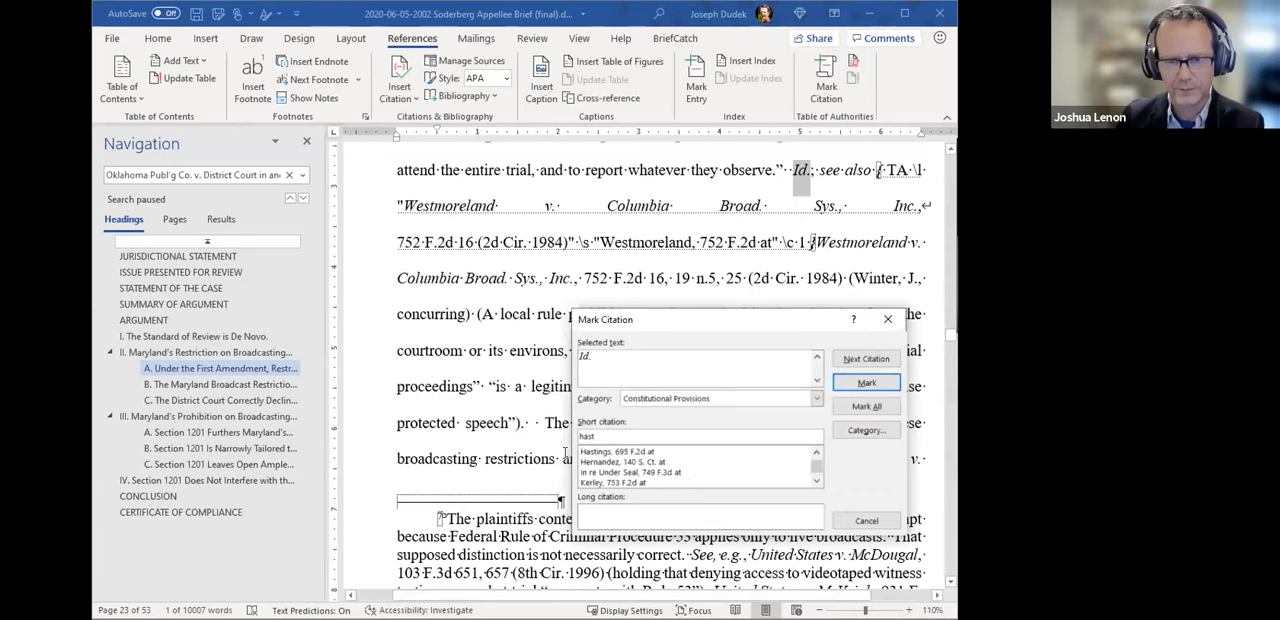
click(601, 452)
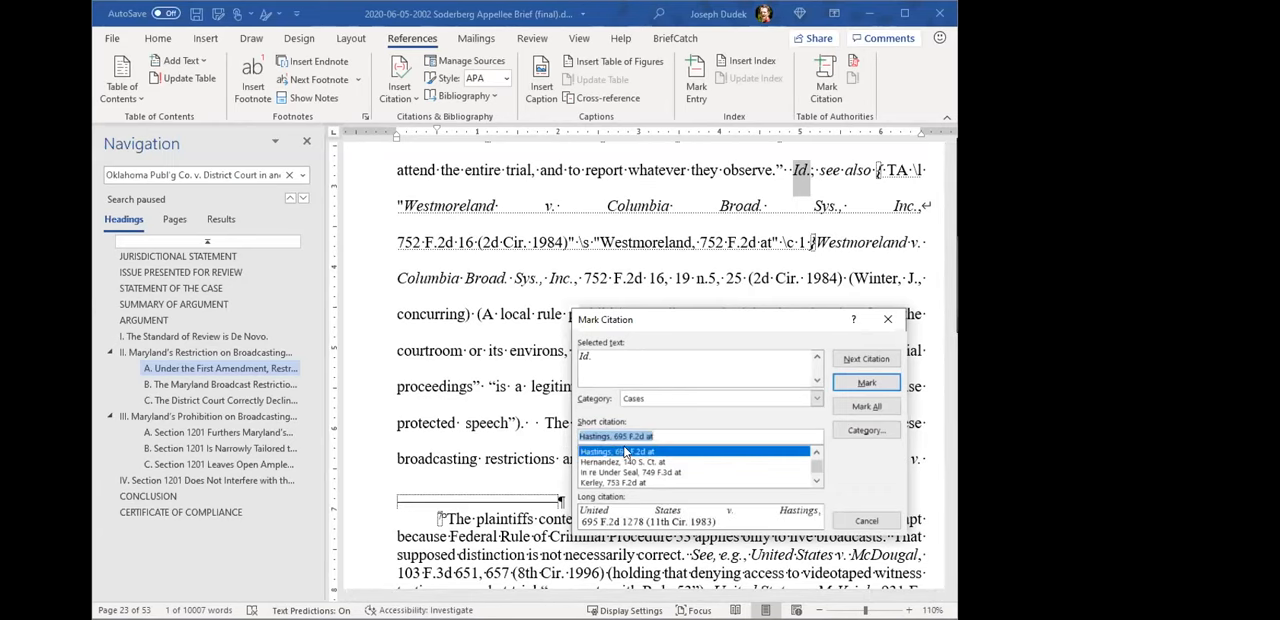
click(858, 385)
click(867, 522)
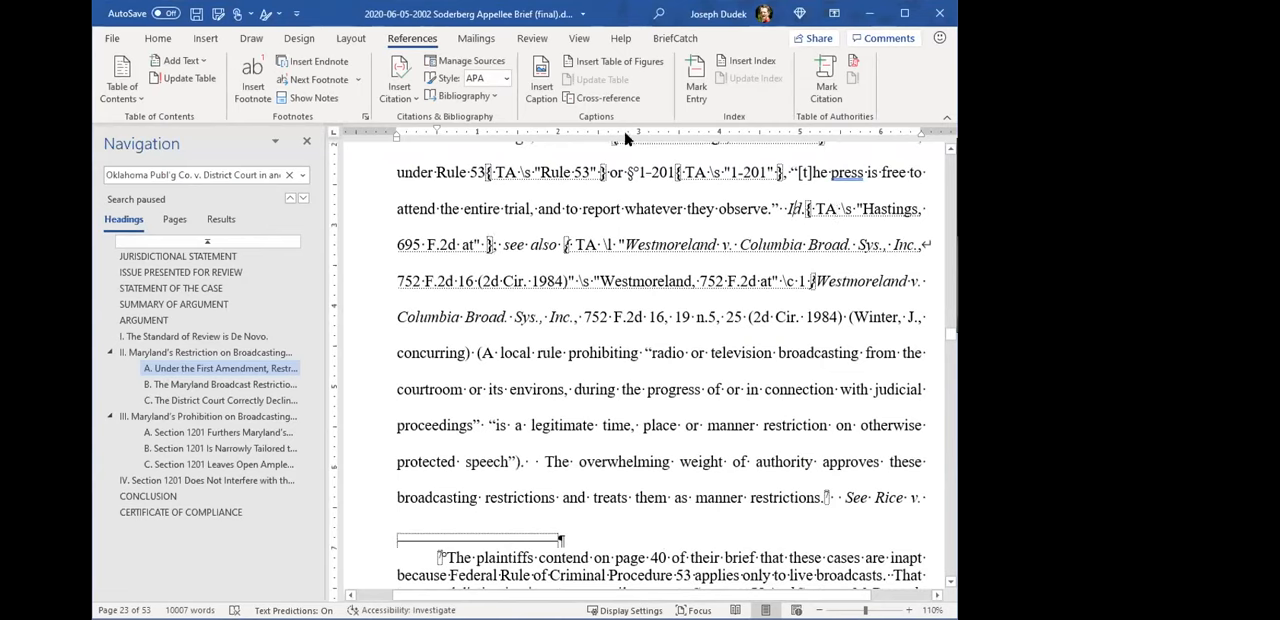
click(158, 40)
click(551, 67)
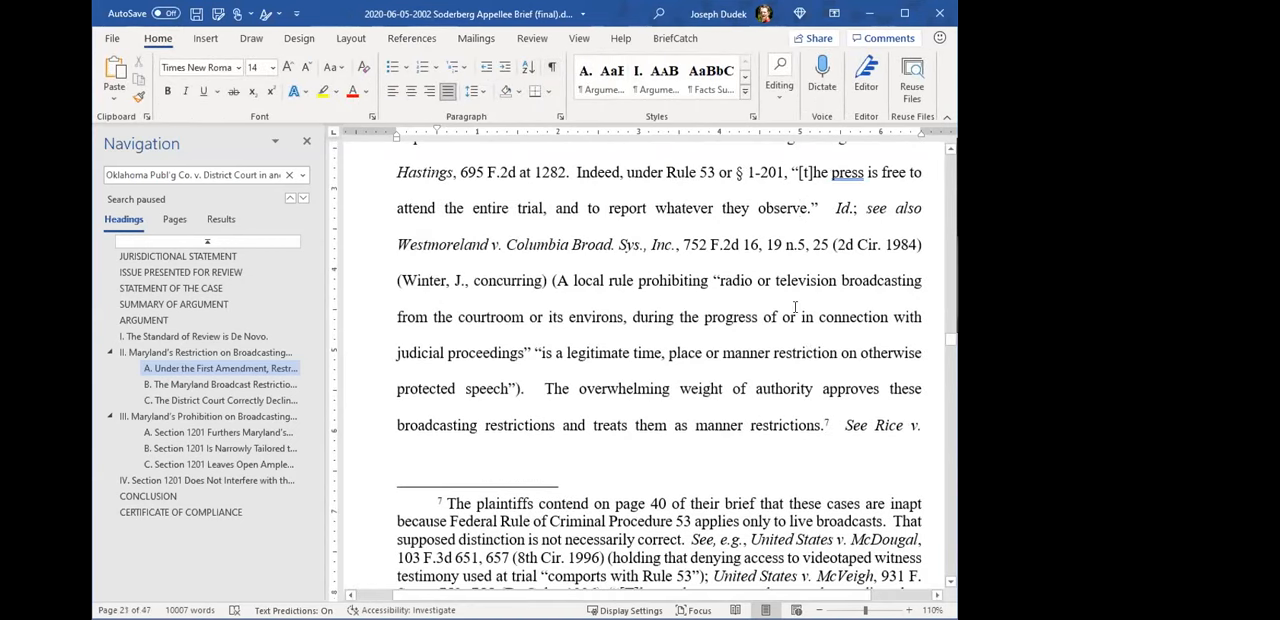
- Try a line break inside "Rule" in the sentence after the Hastings citation, remove it, and insert a page break there
scroll(748, 320, up, 2)
click(686, 288)
key(shift+Return)
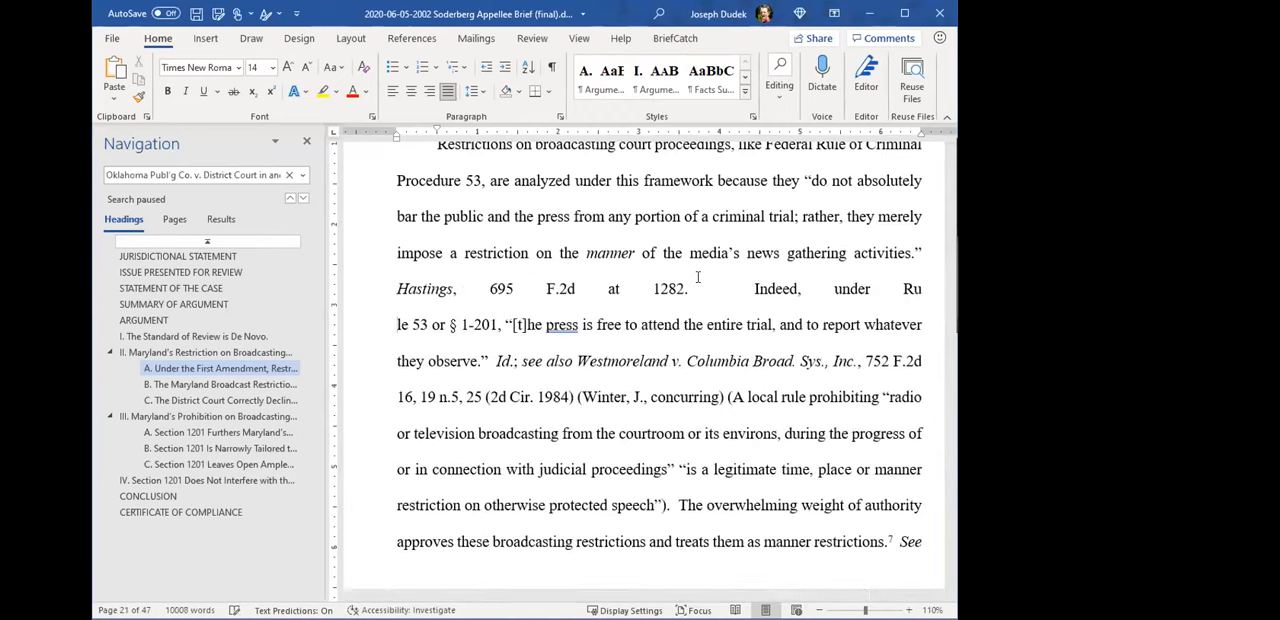
key(BackSpace)
key(ctrl+Return)
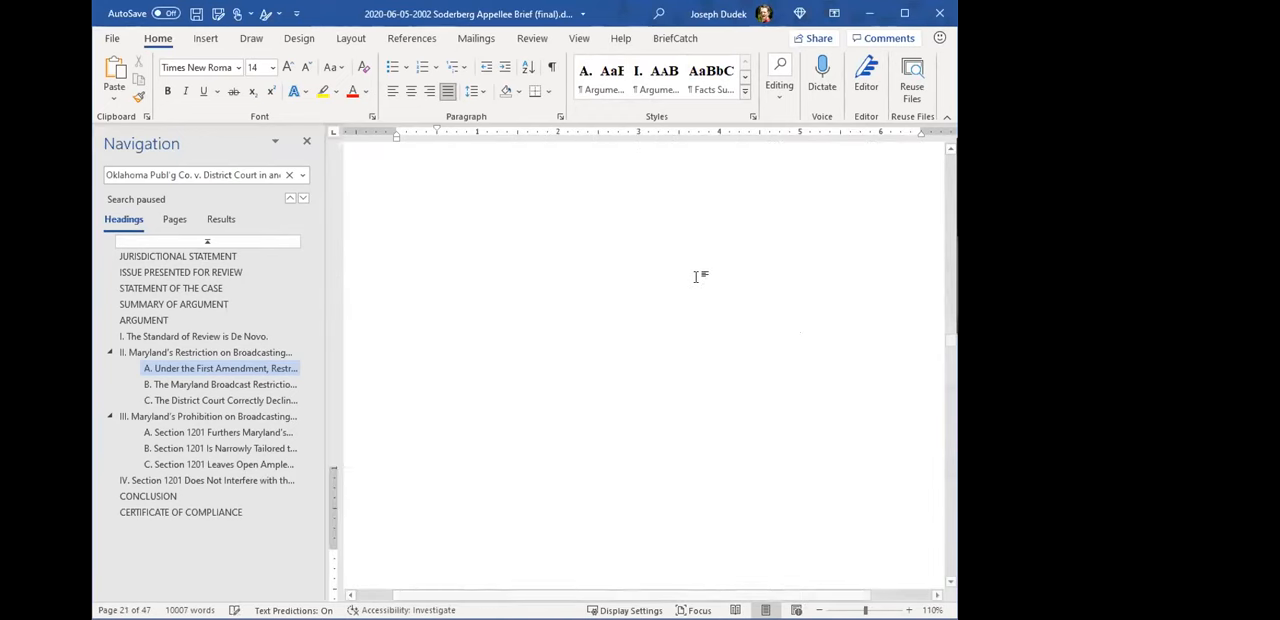
- Examine where the page break puts the "Id." after "whatever they observe", and undo the page break inside "Rule"
scroll(663, 392, up, 5)
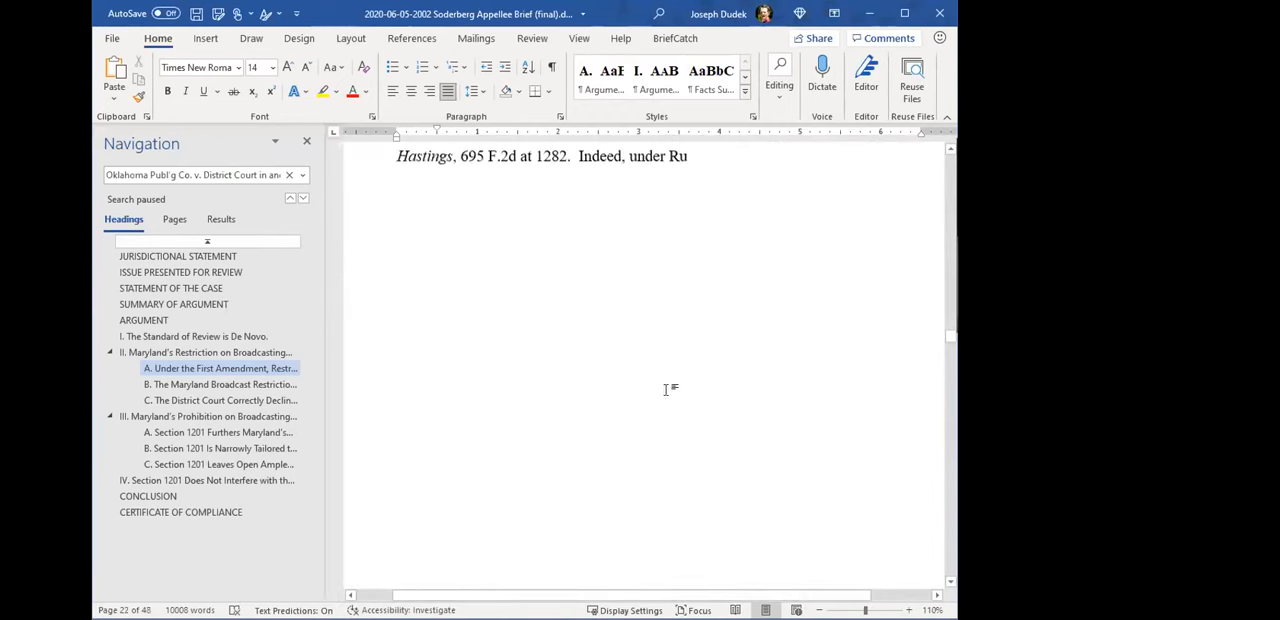
scroll(634, 397, down, 5)
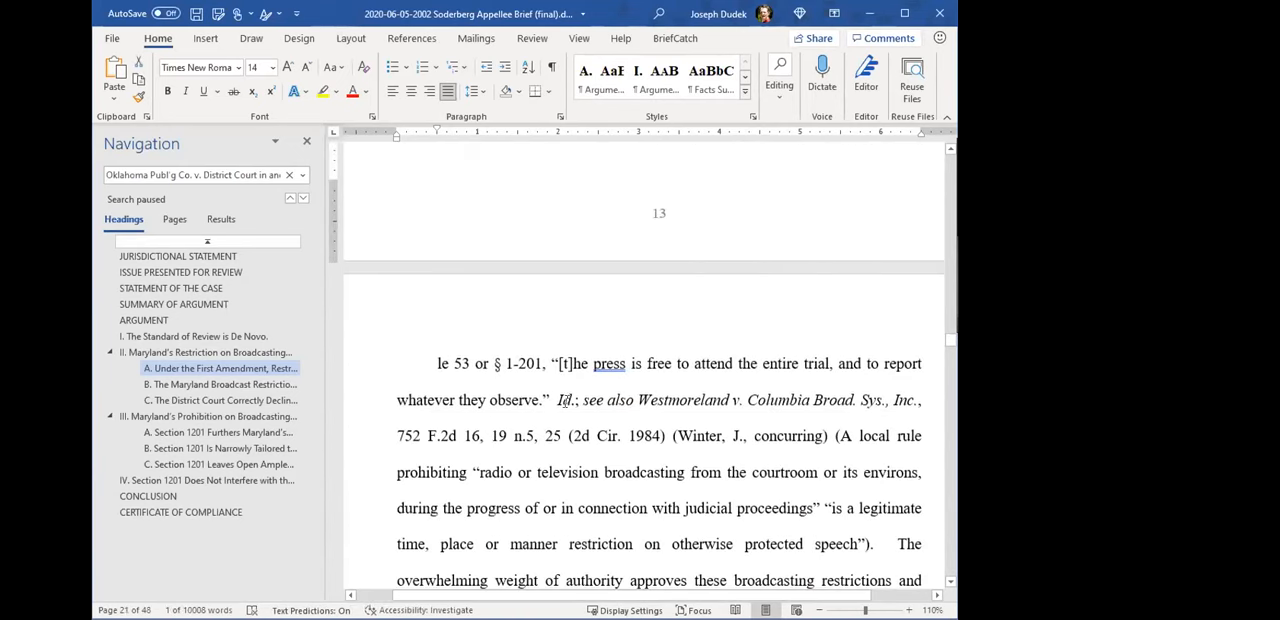
double_click(566, 400)
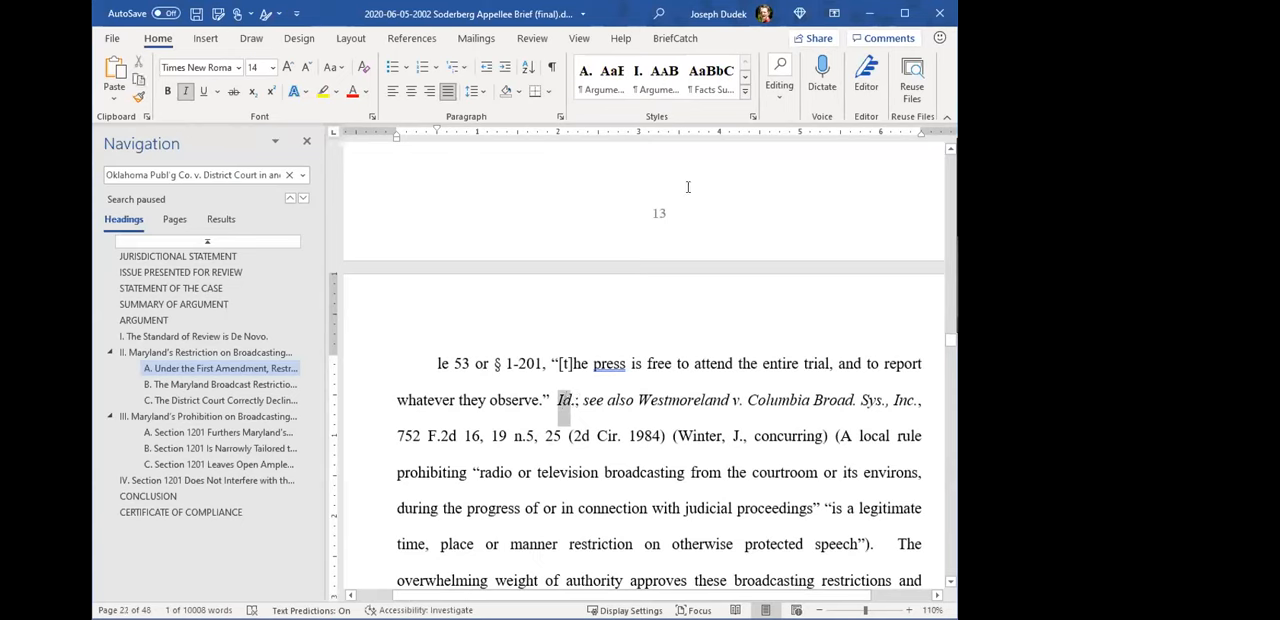
scroll(683, 388, down, 1)
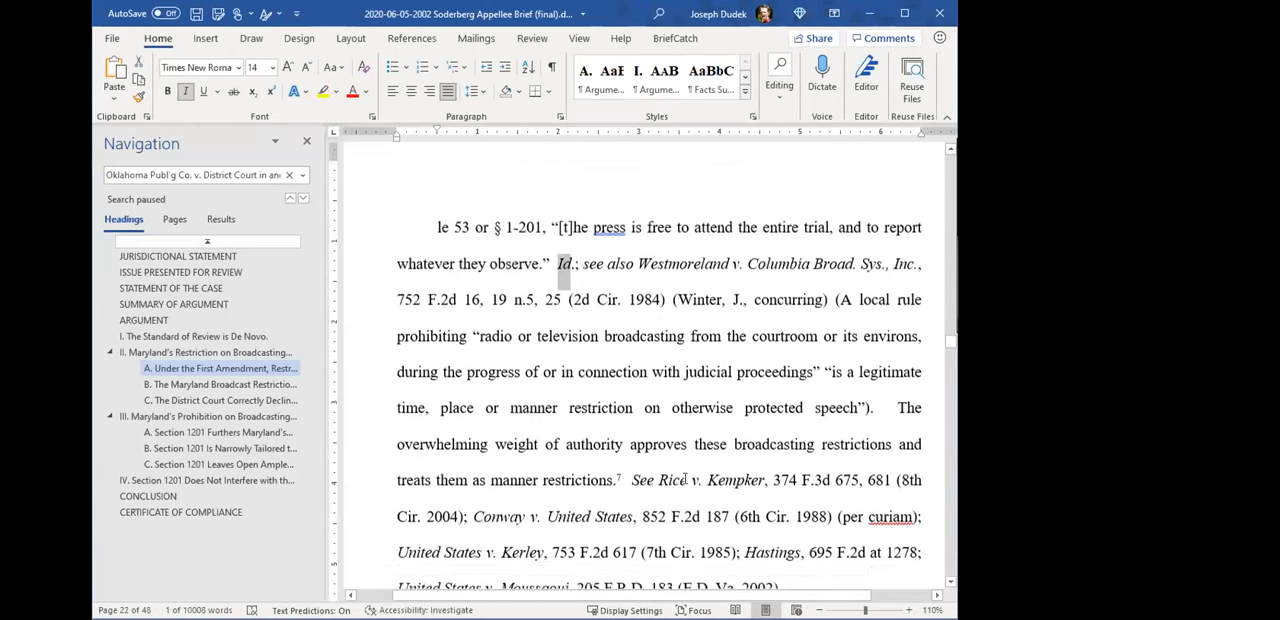
scroll(687, 484, up, 3)
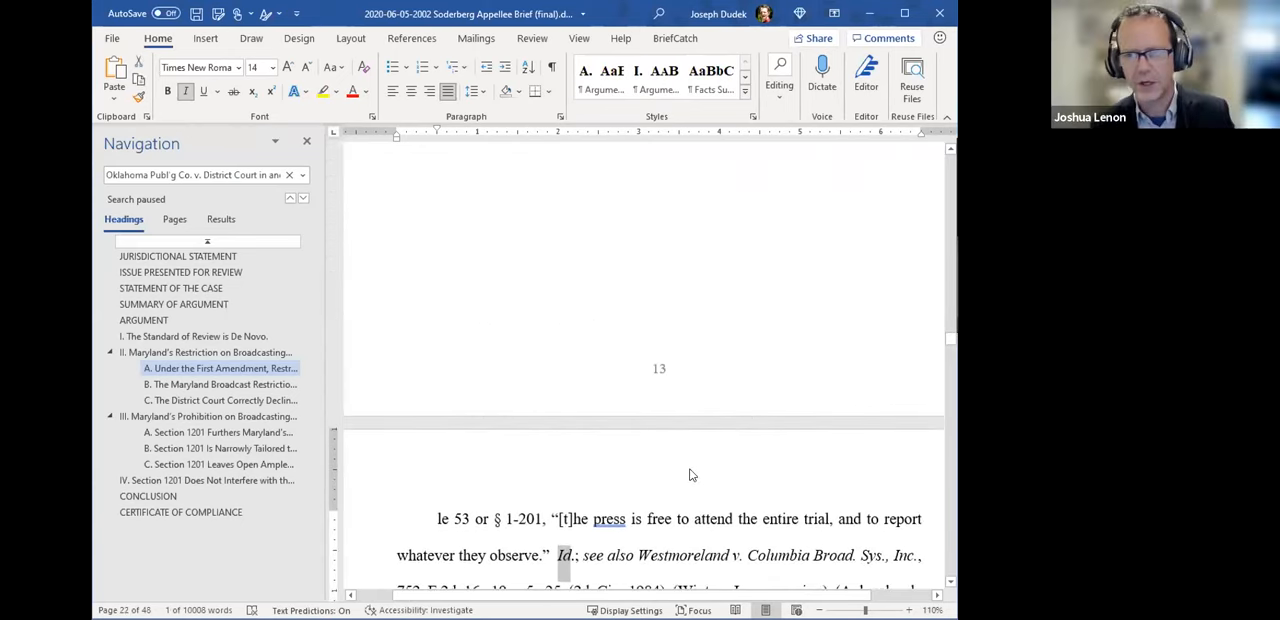
scroll(668, 461, up, 2)
scroll(668, 461, up, 3)
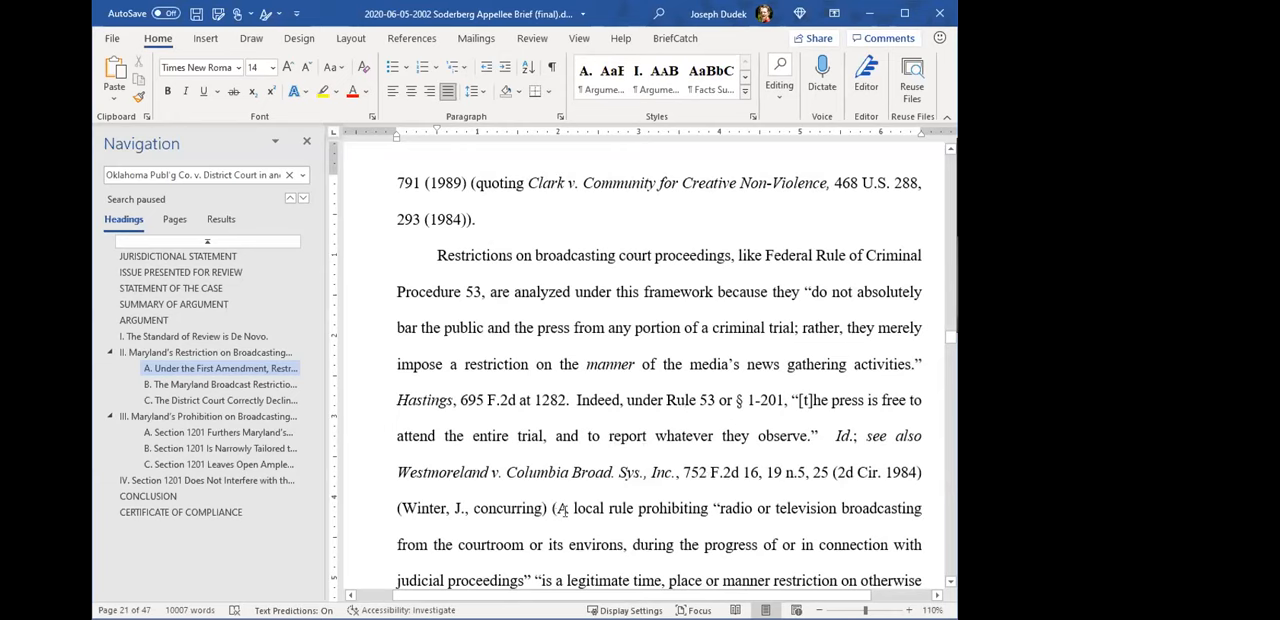
scroll(640, 403, down, 4)
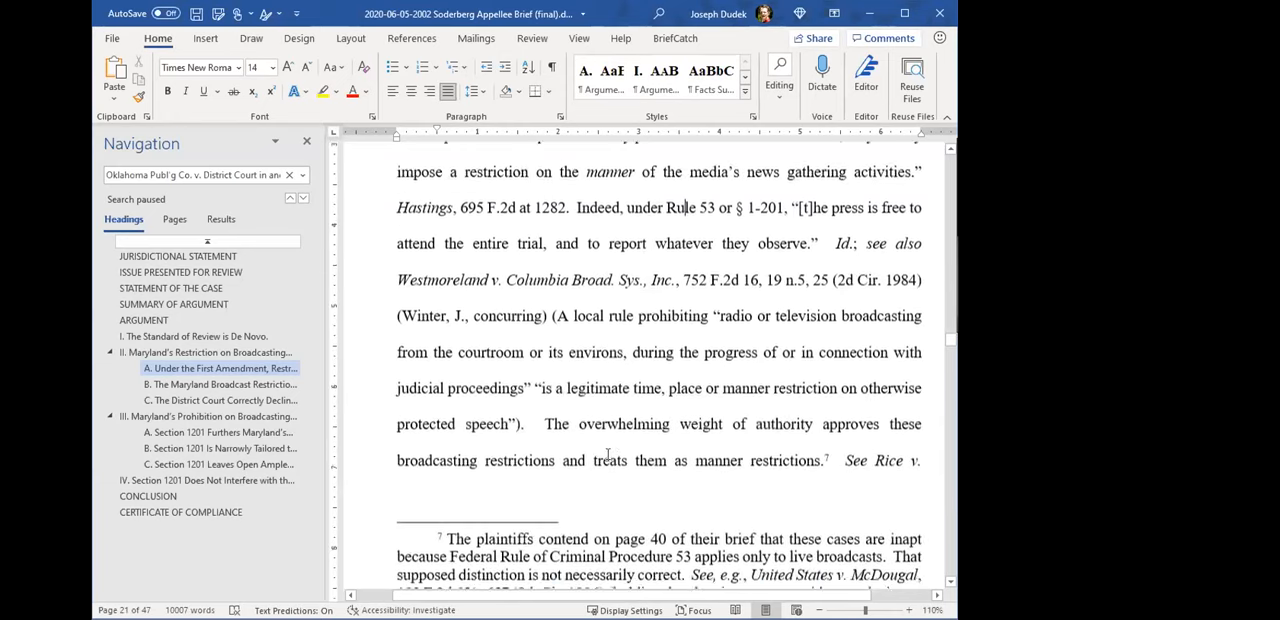
scroll(684, 422, up, 3)
scroll(684, 422, up, 6)
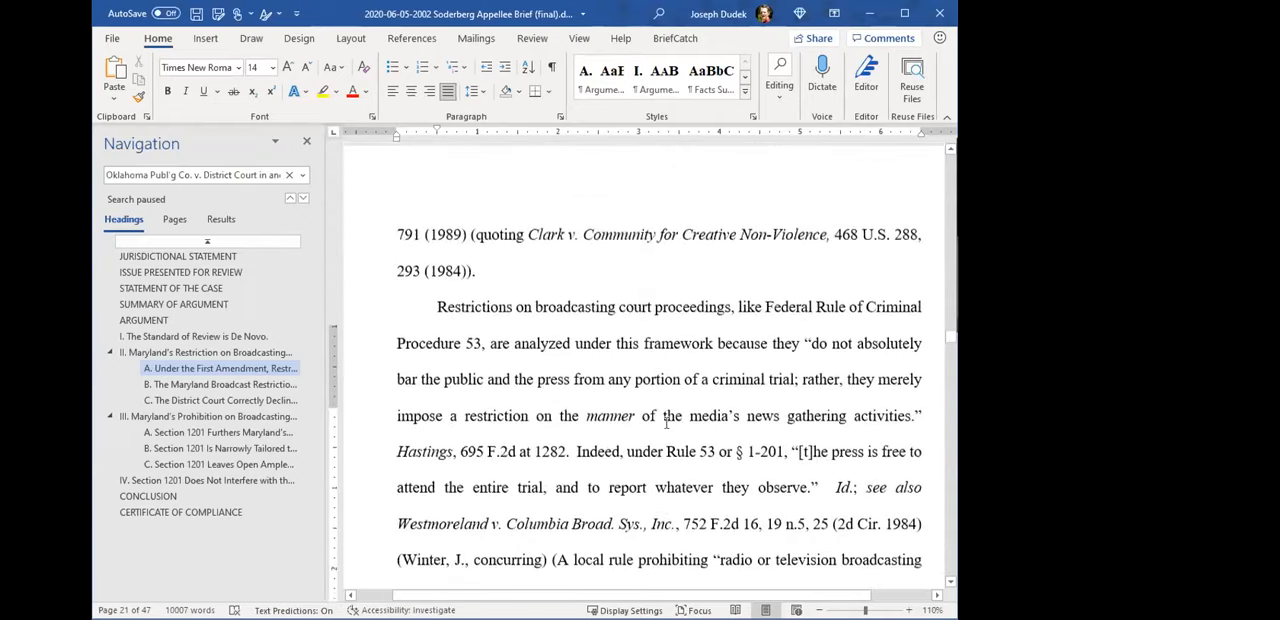
scroll(661, 418, down, 3)
scroll(661, 418, down, 10)
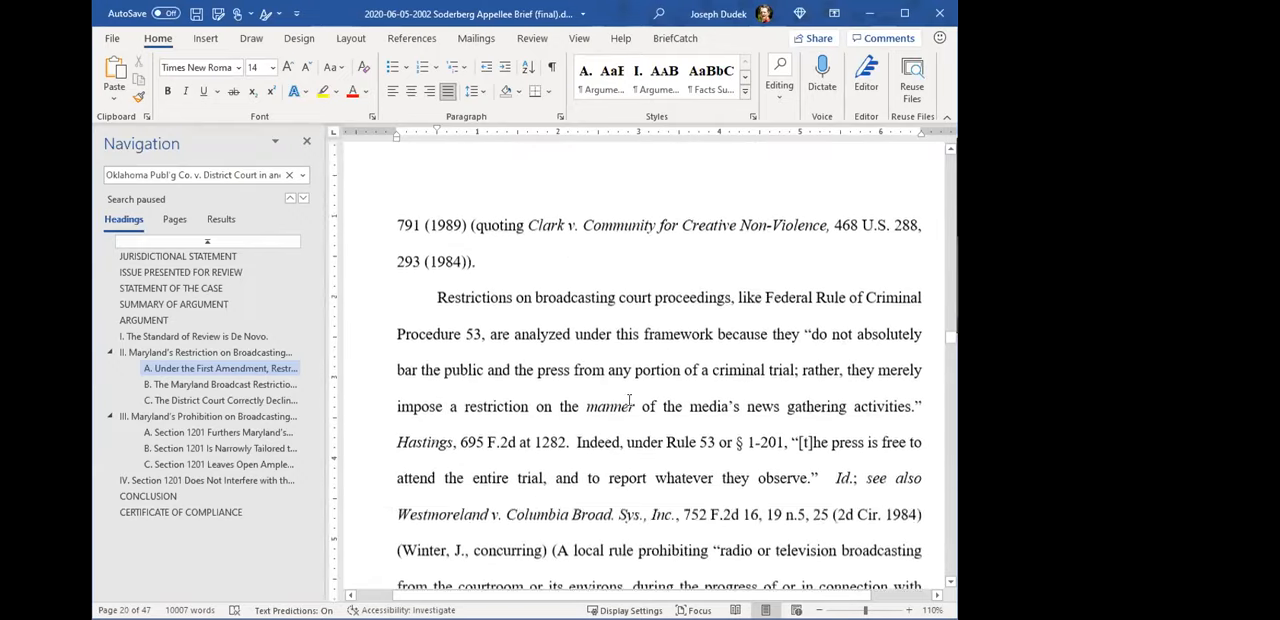
scroll(656, 396, down, 5)
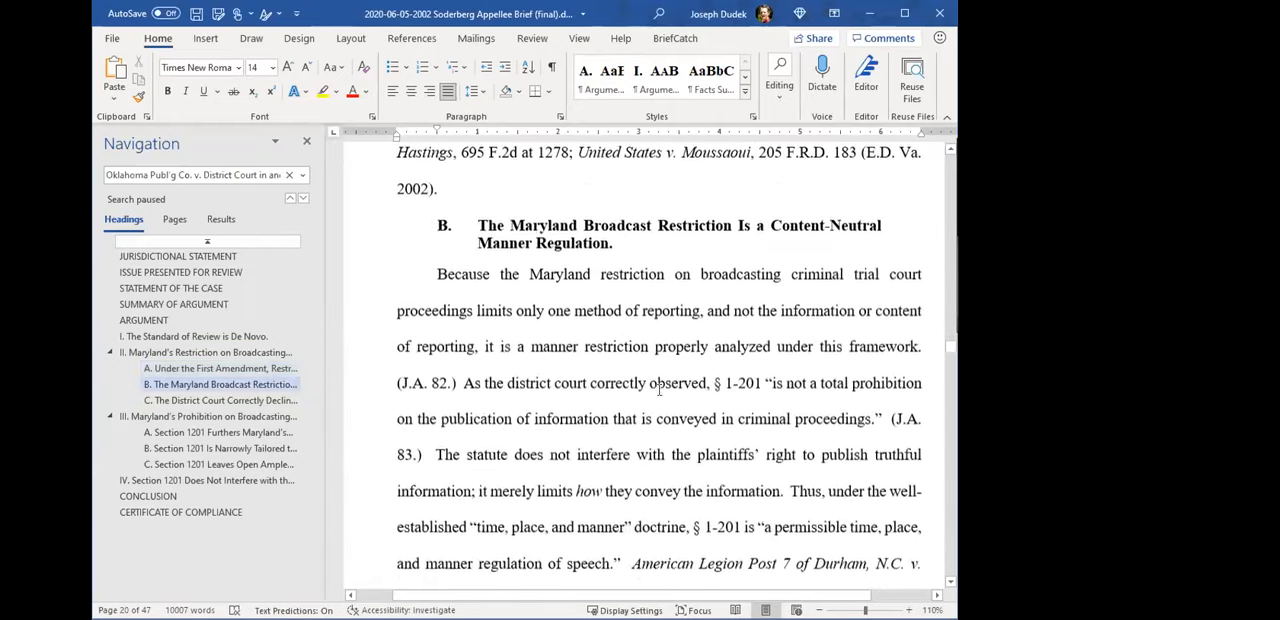
click(672, 358)
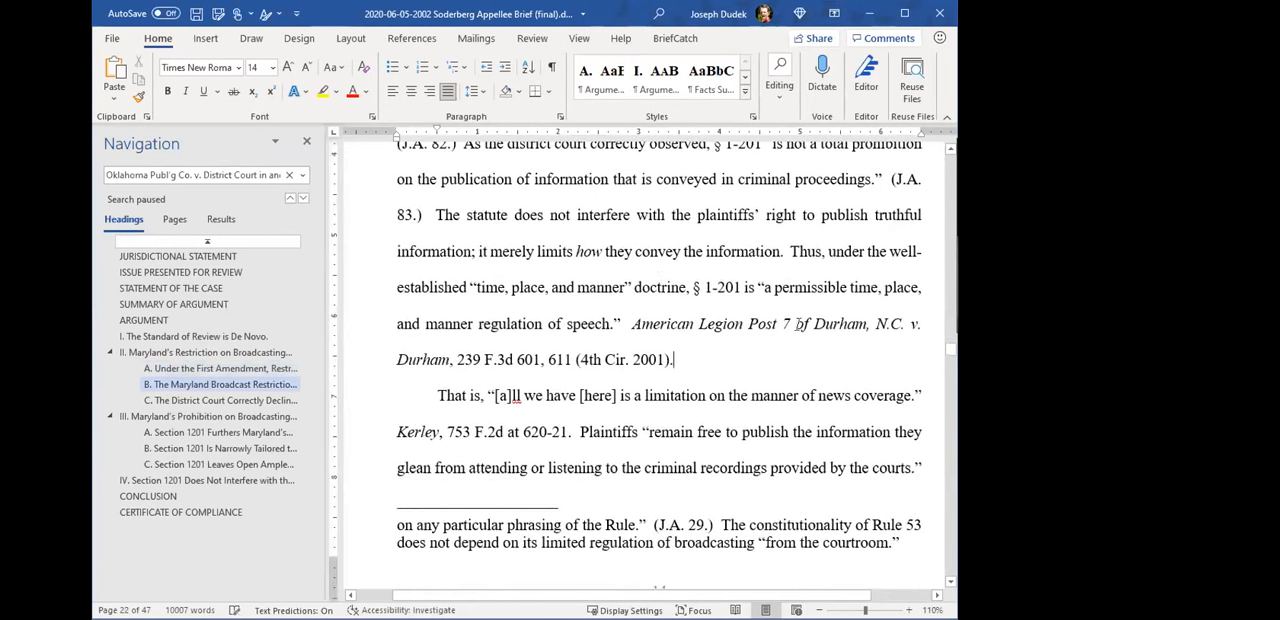
text(, ava)
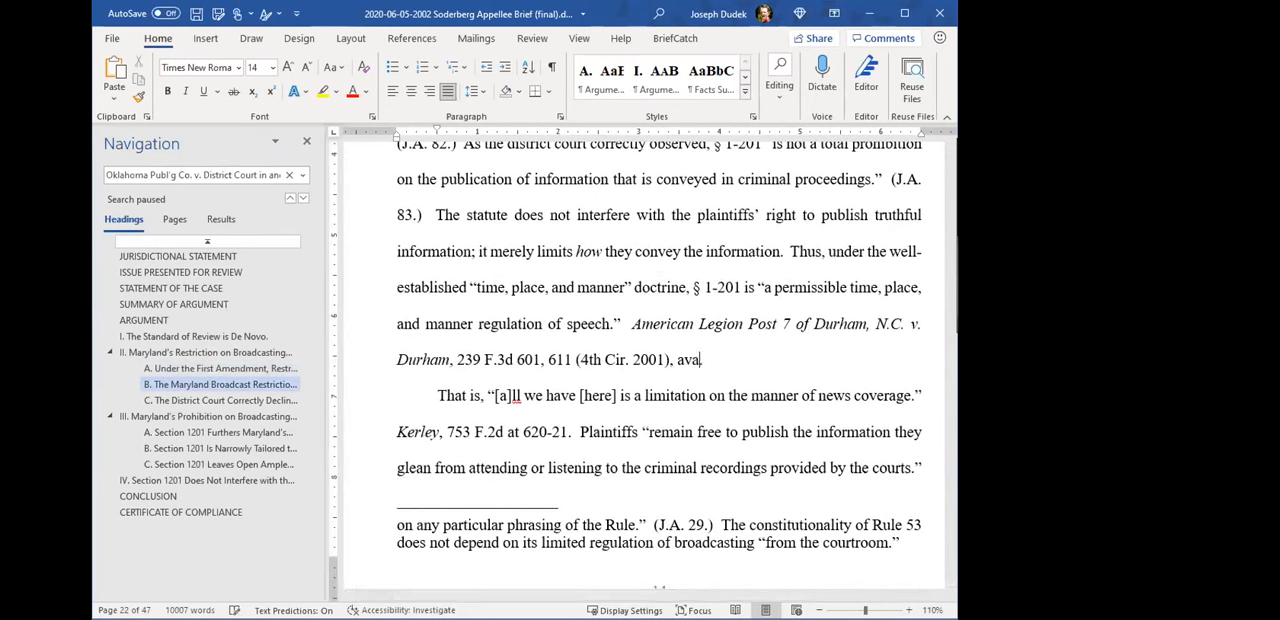
text(ilable at goo)
key(BackSpace)
key(BackSpace)
key(BackSpace)
text(www.google.com)
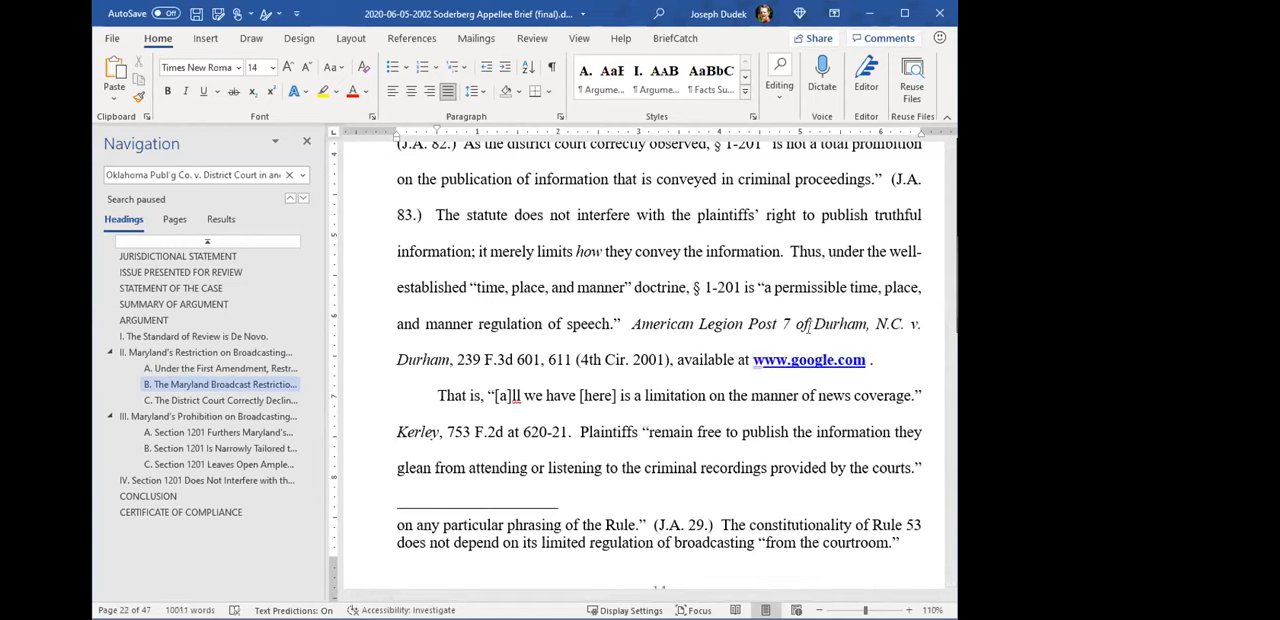
drag(632, 323, 866, 362)
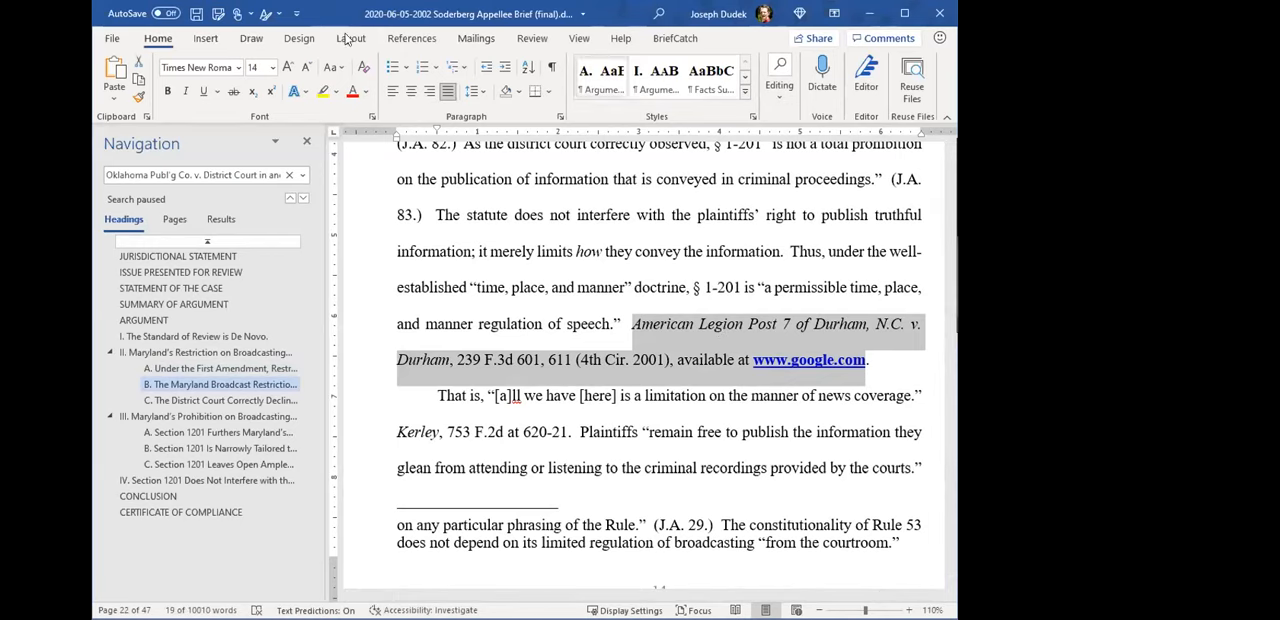
click(410, 40)
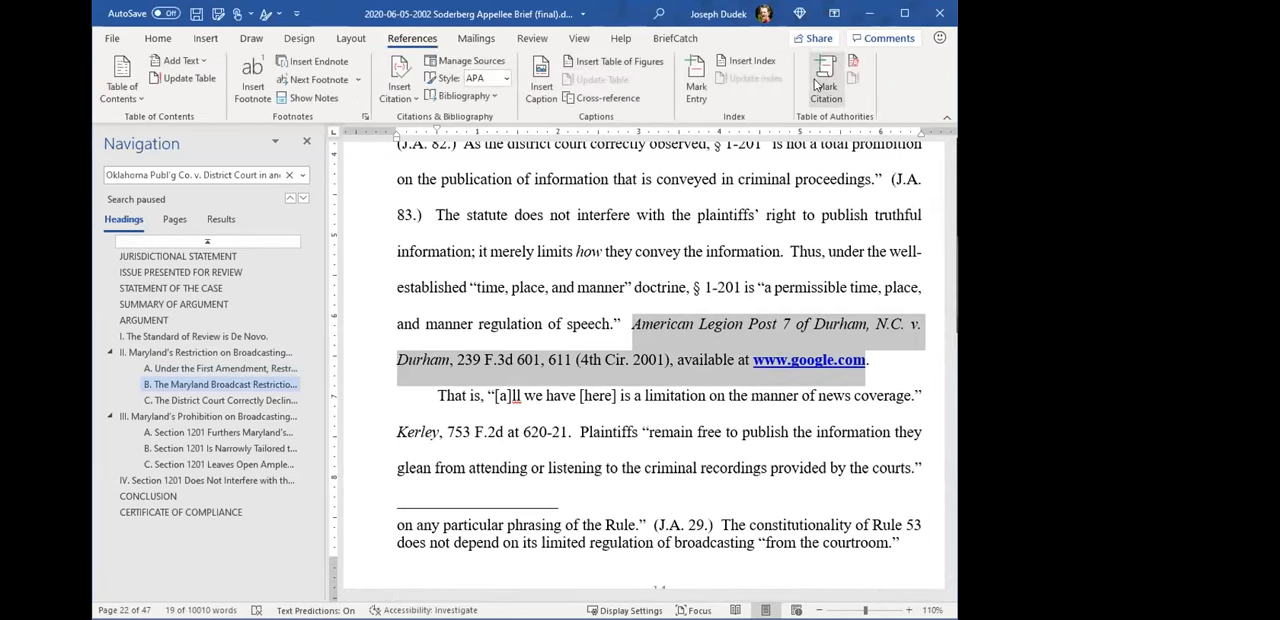
click(817, 86)
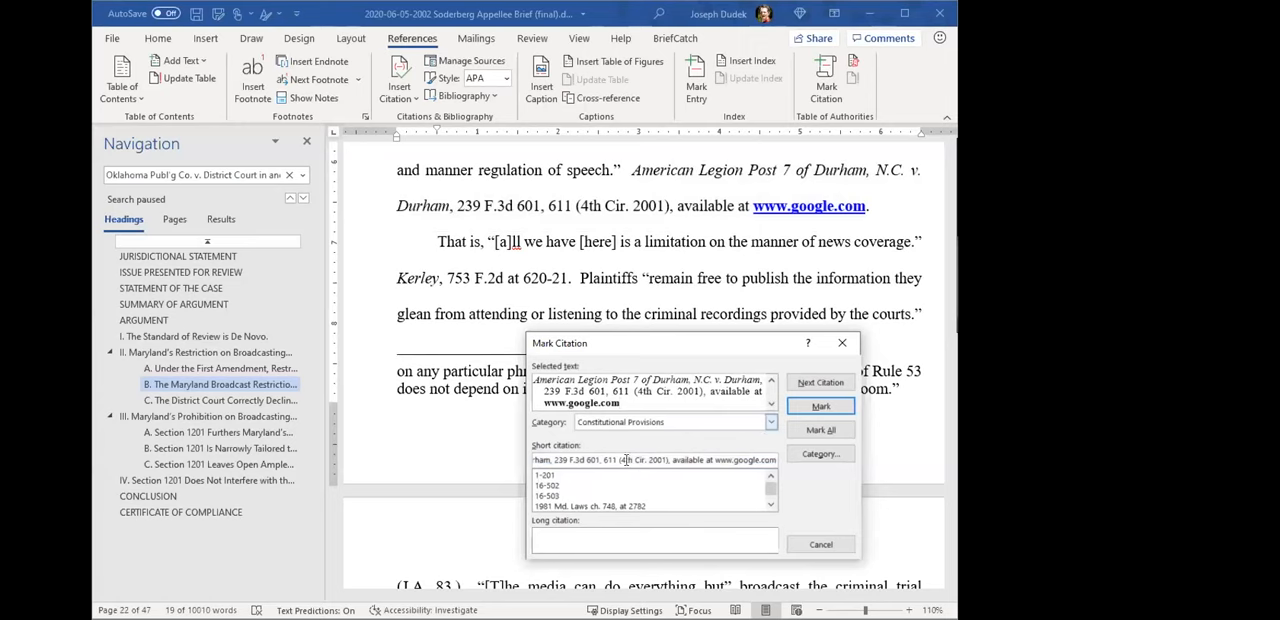
click(808, 404)
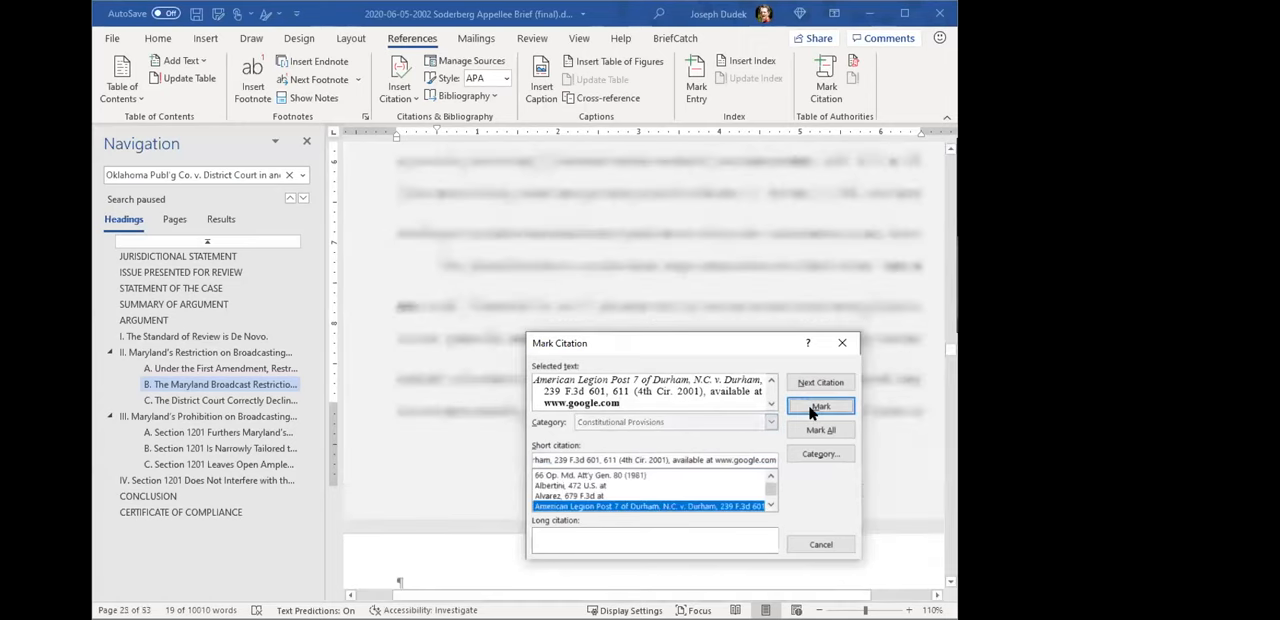
click(820, 544)
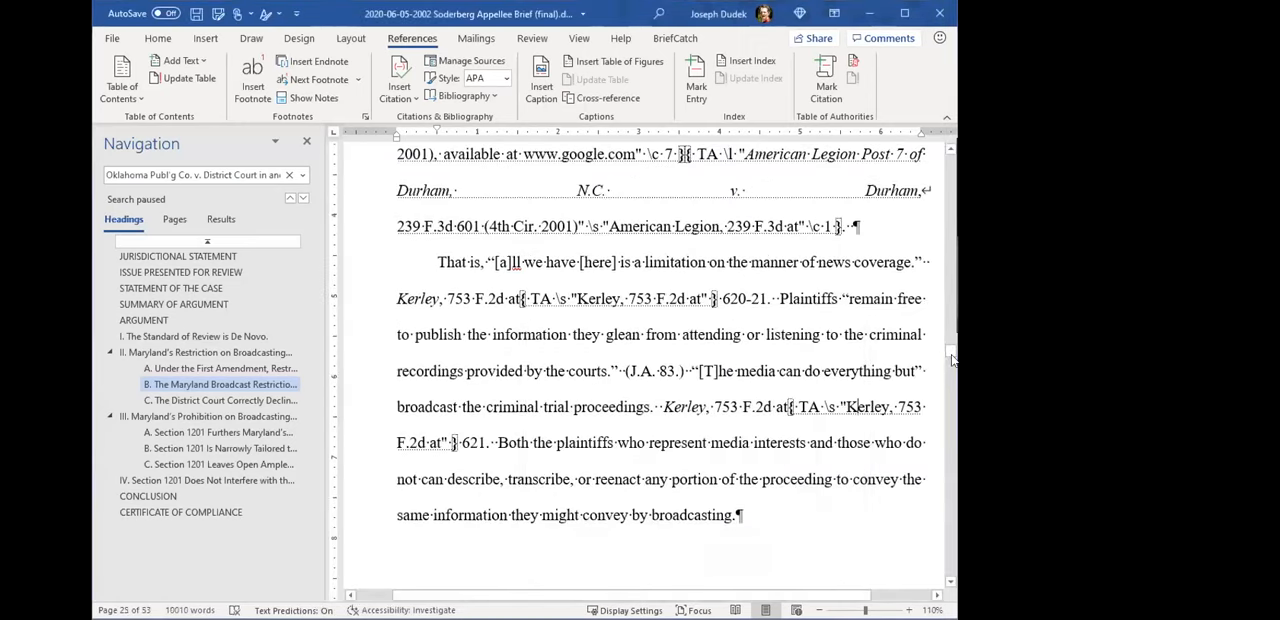
- Hide the formatting marks, update the Cases table in the Table of Authorities, and look through its entries
drag(951, 350, 951, 141)
scroll(664, 430, down, 10)
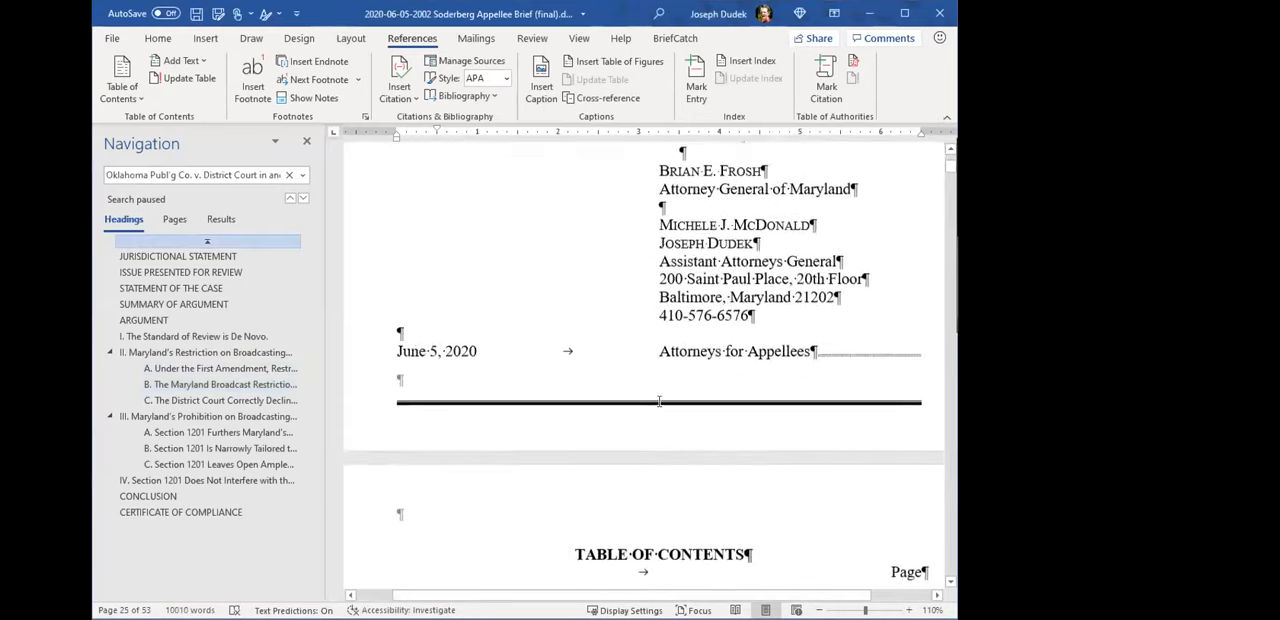
click(158, 38)
click(551, 67)
scroll(695, 195, down, 15)
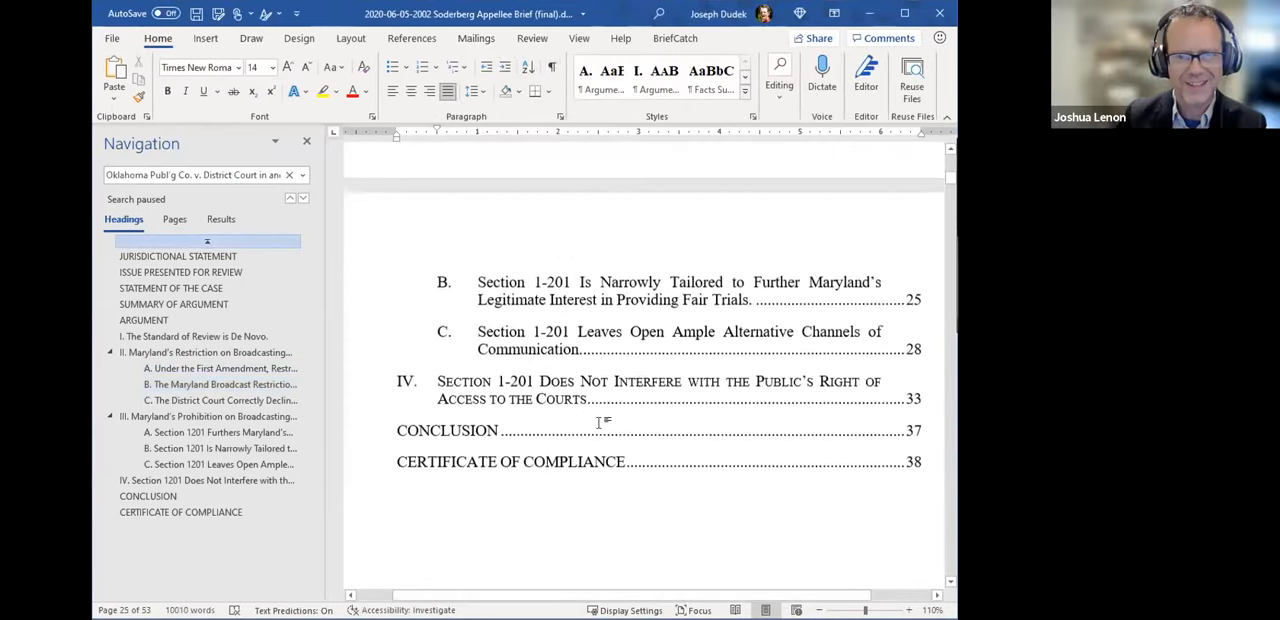
scroll(602, 440, down, 5)
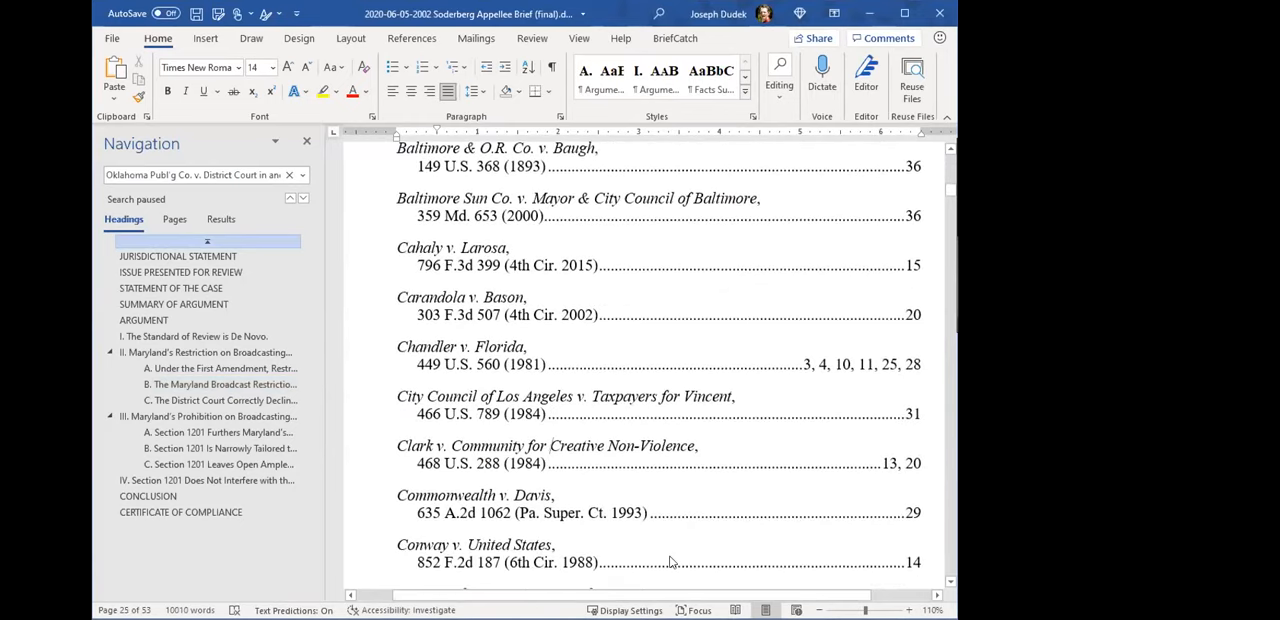
key(ctrl+a)
scroll(642, 503, down, 15)
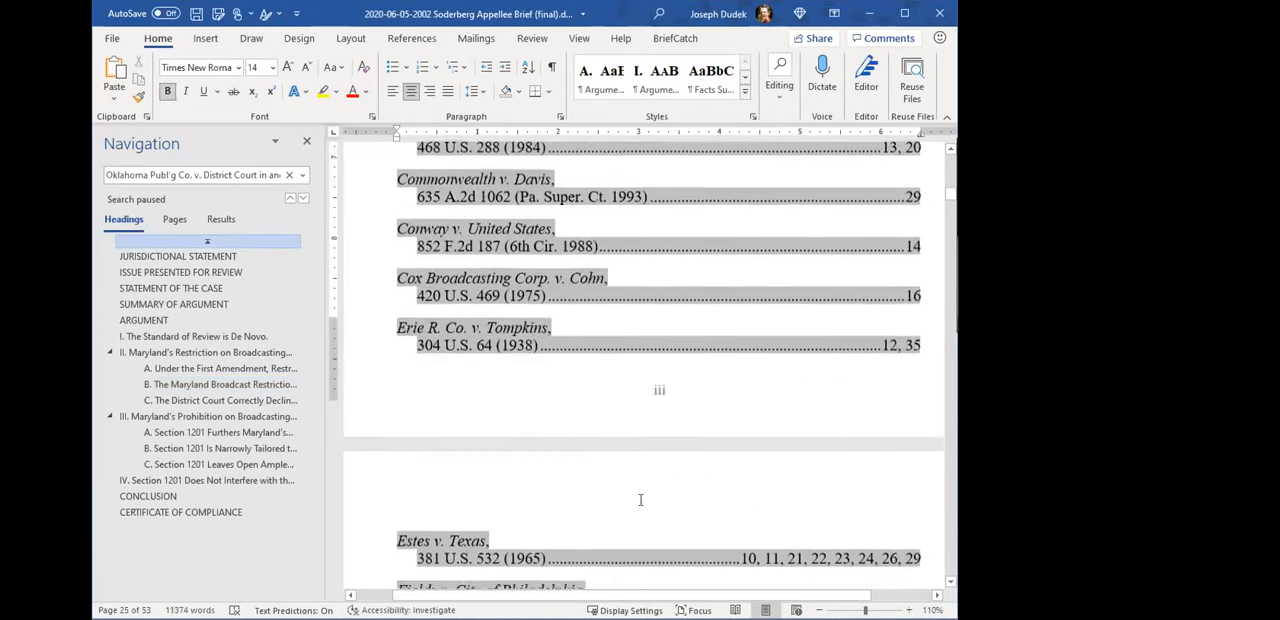
scroll(640, 498, down, 15)
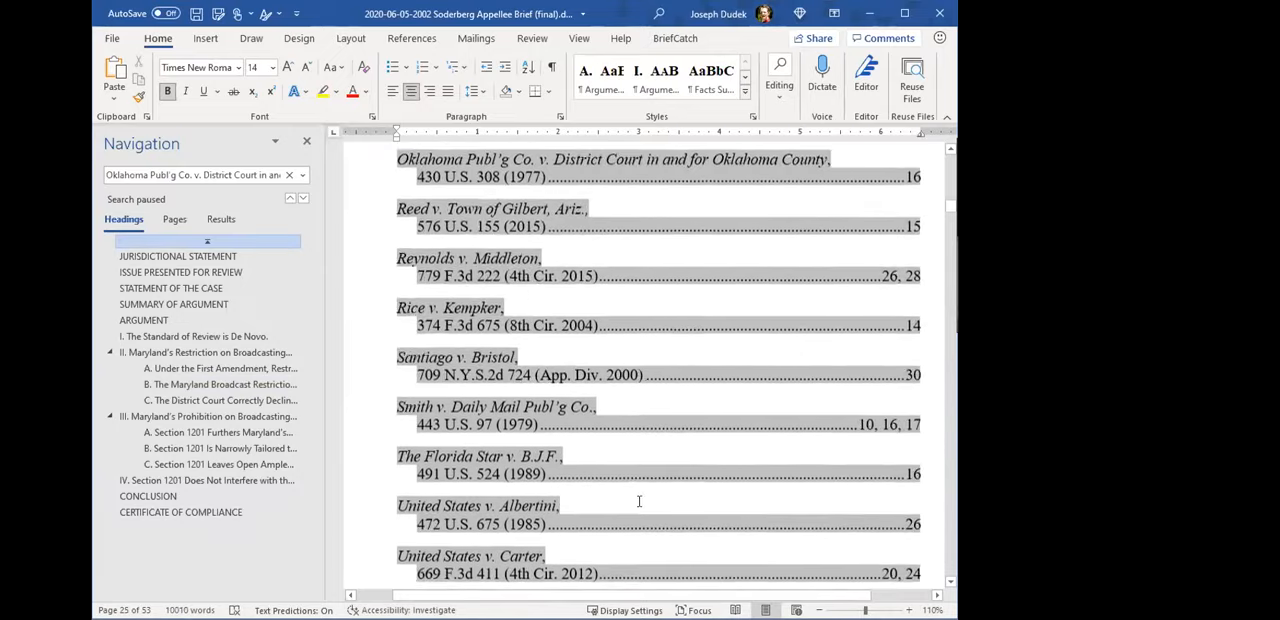
scroll(636, 500, down, 3)
scroll(650, 515, up, 15)
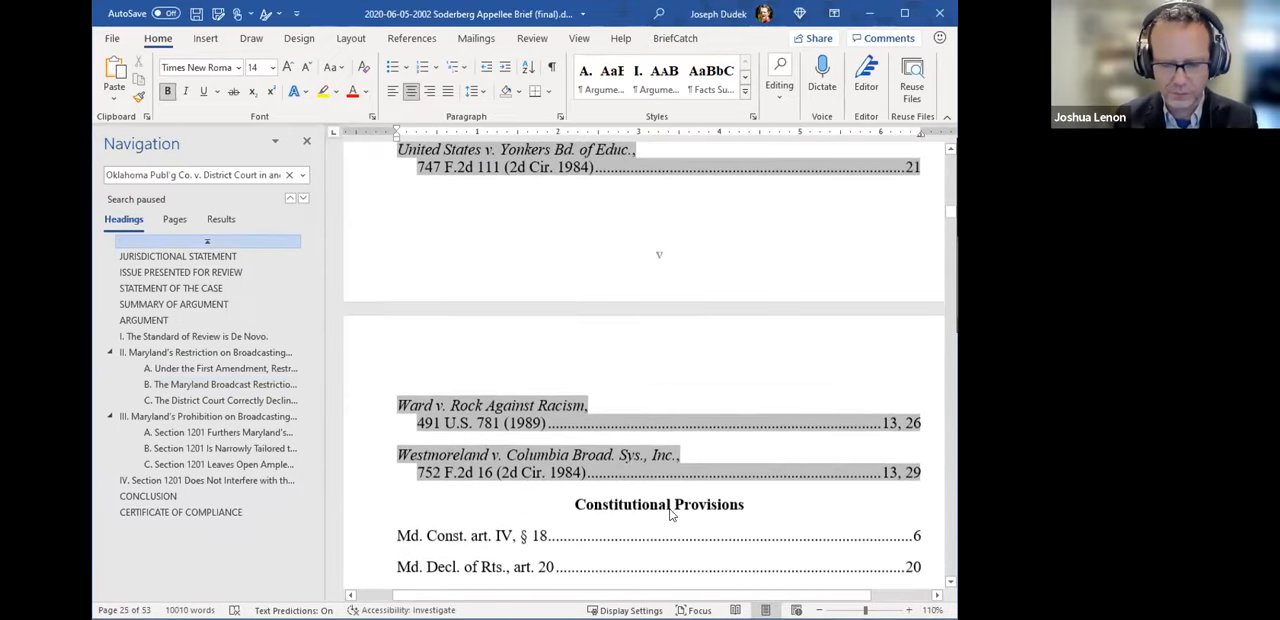
scroll(655, 522, up, 15)
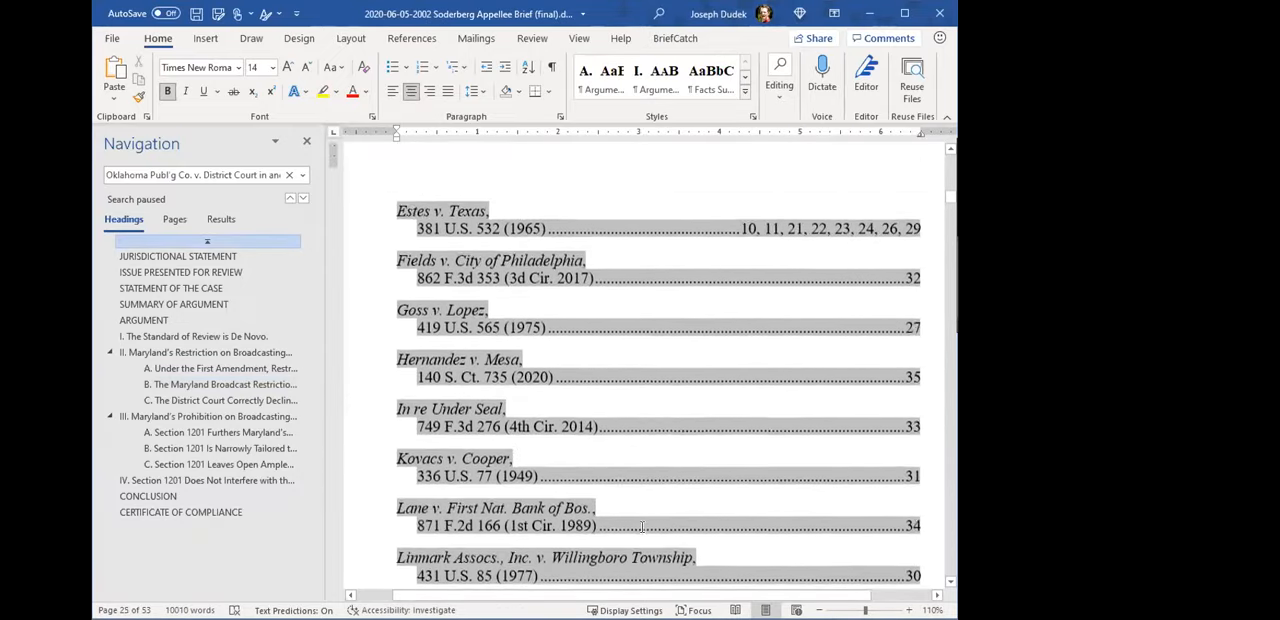
scroll(646, 527, up, 5)
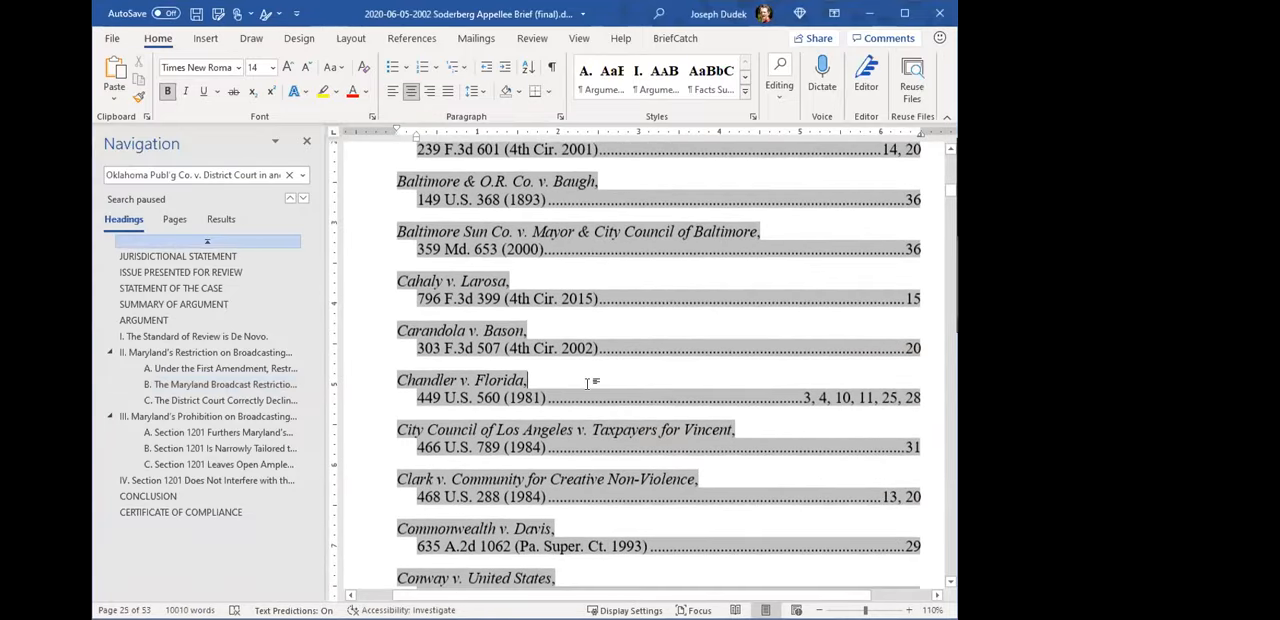
- Find "google.com" in the brief and reveal the formatting marks to examine the American Legion TA fields beside it
key(ctrl+f)
text(google.com)
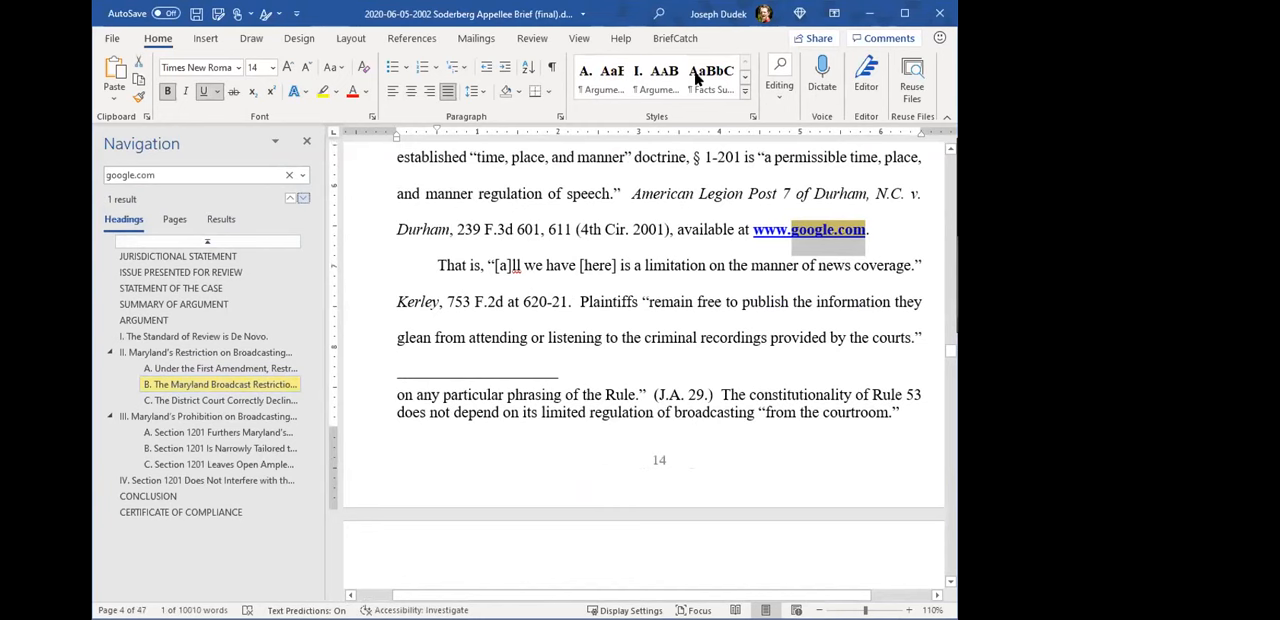
key(ctrl+shift+8)
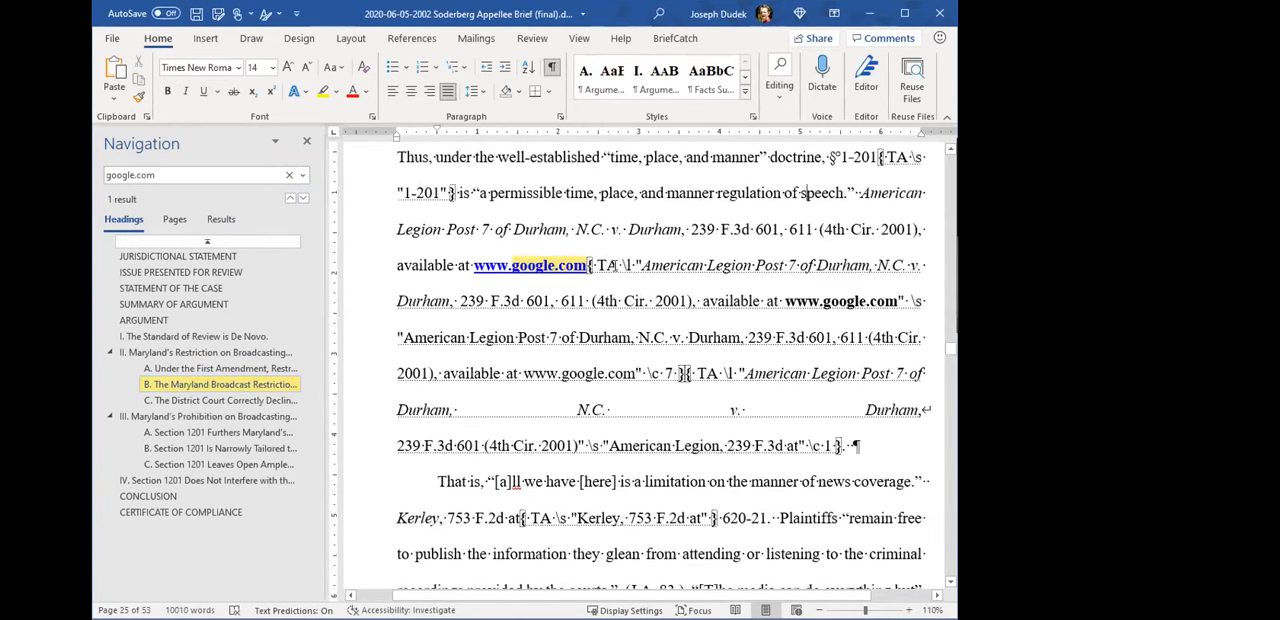
shift+click(685, 372)
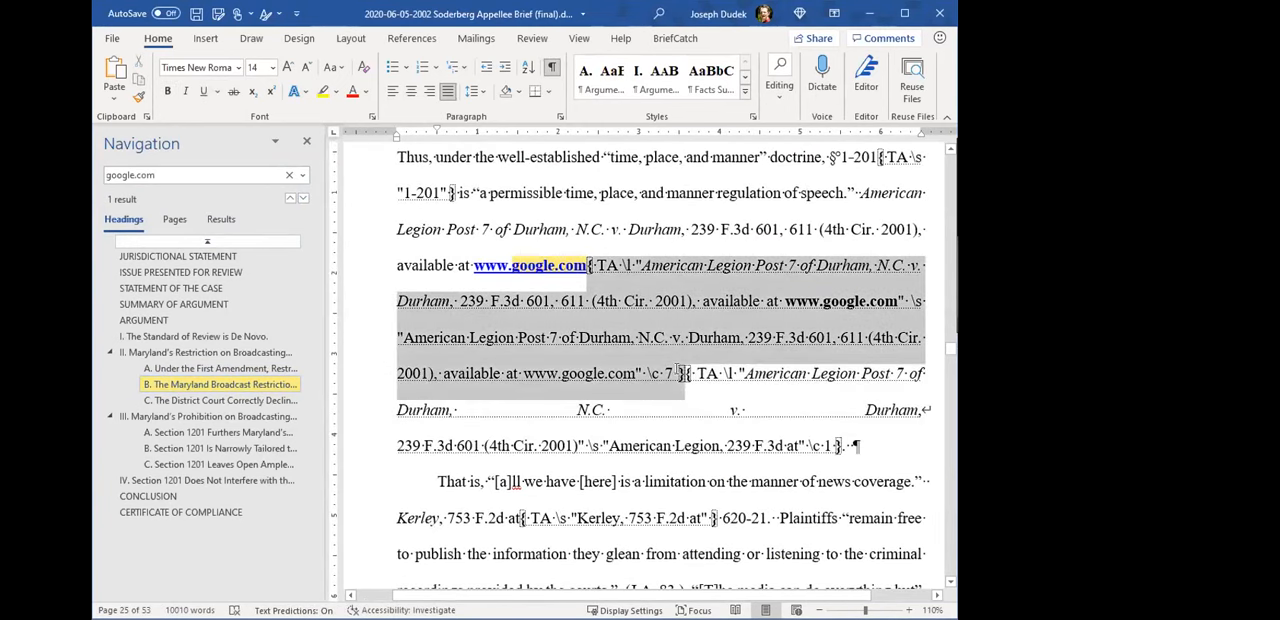
- Delete the second American Legion TA field, the one ending in \c 1, hide the formatting marks, and save the brief
drag(837, 446, 714, 378)
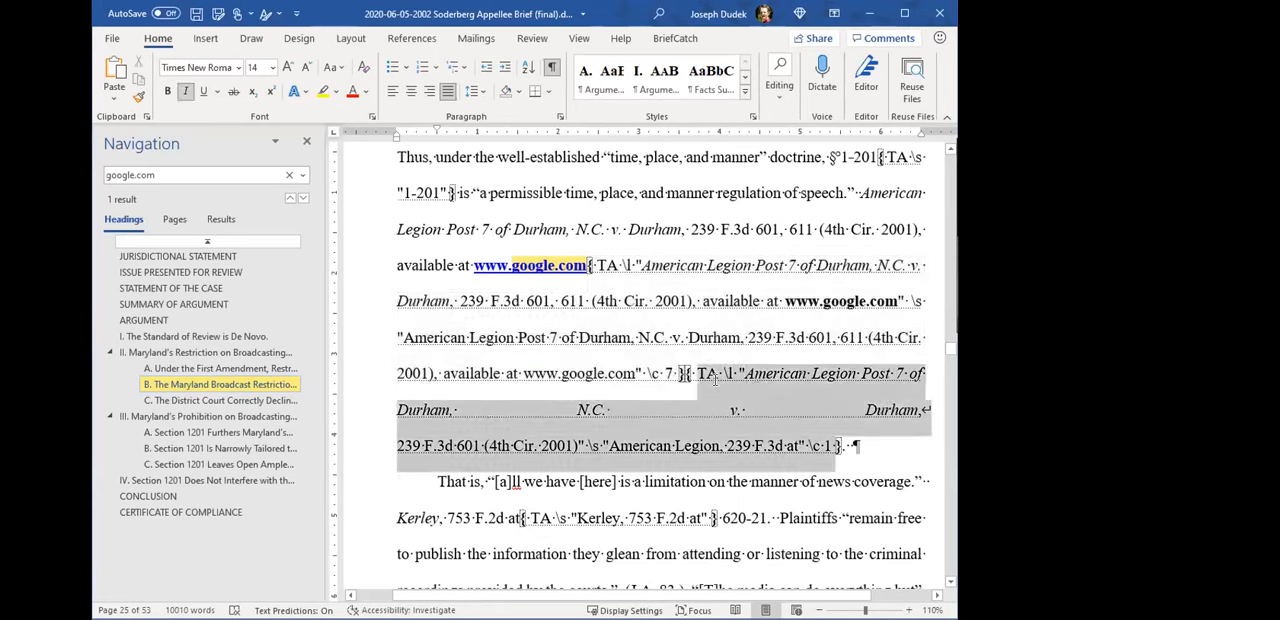
key(Delete)
click(552, 67)
key(ctrl+s)
- Update the Cases table in the Table of Authorities again and check it for the American Legion entry
drag(950, 348, 928, 150)
scroll(686, 403, down, 10)
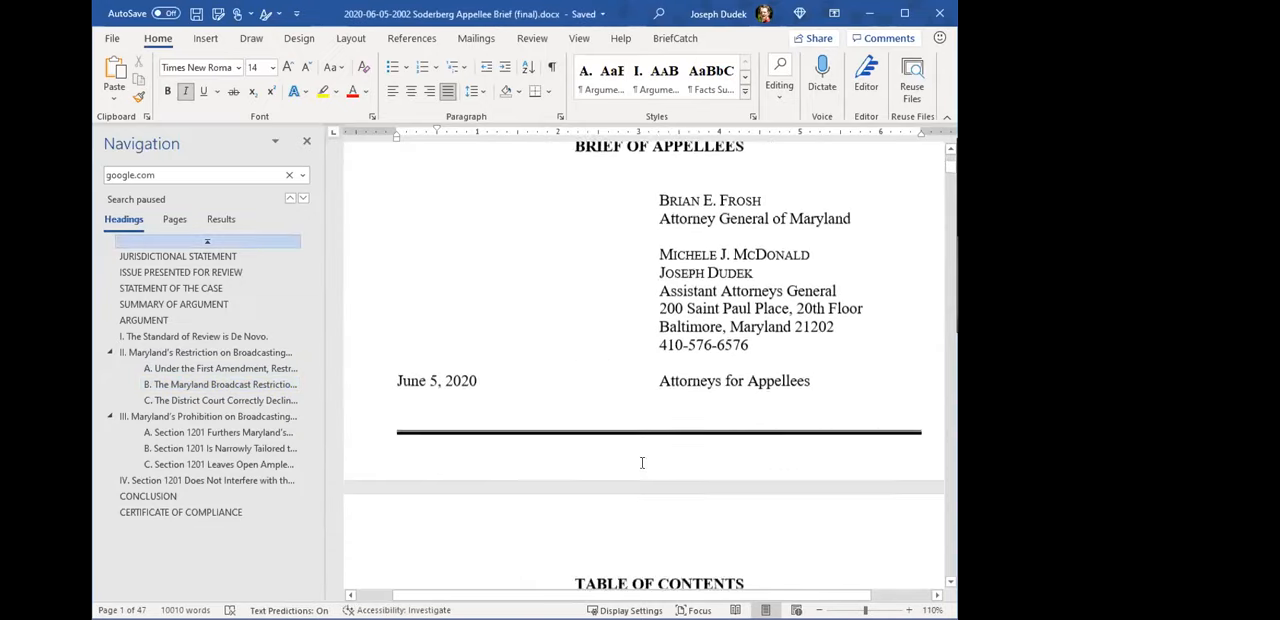
scroll(624, 398, down, 15)
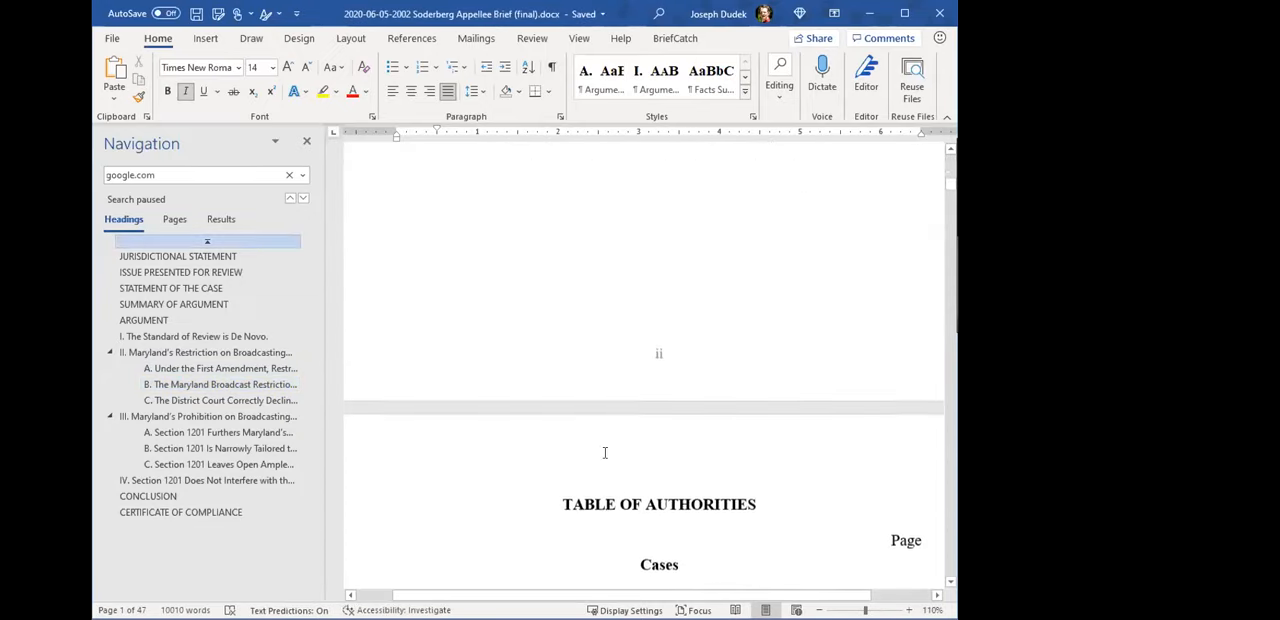
scroll(607, 446, down, 1)
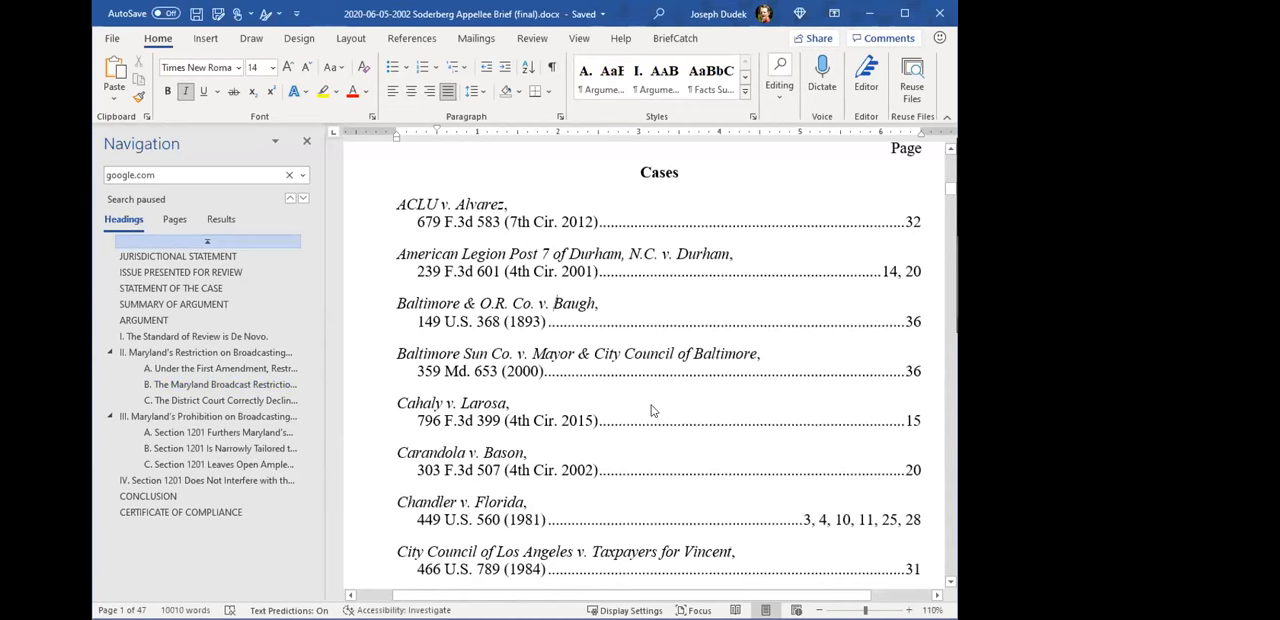
key(F9)
scroll(600, 316, down, 3)
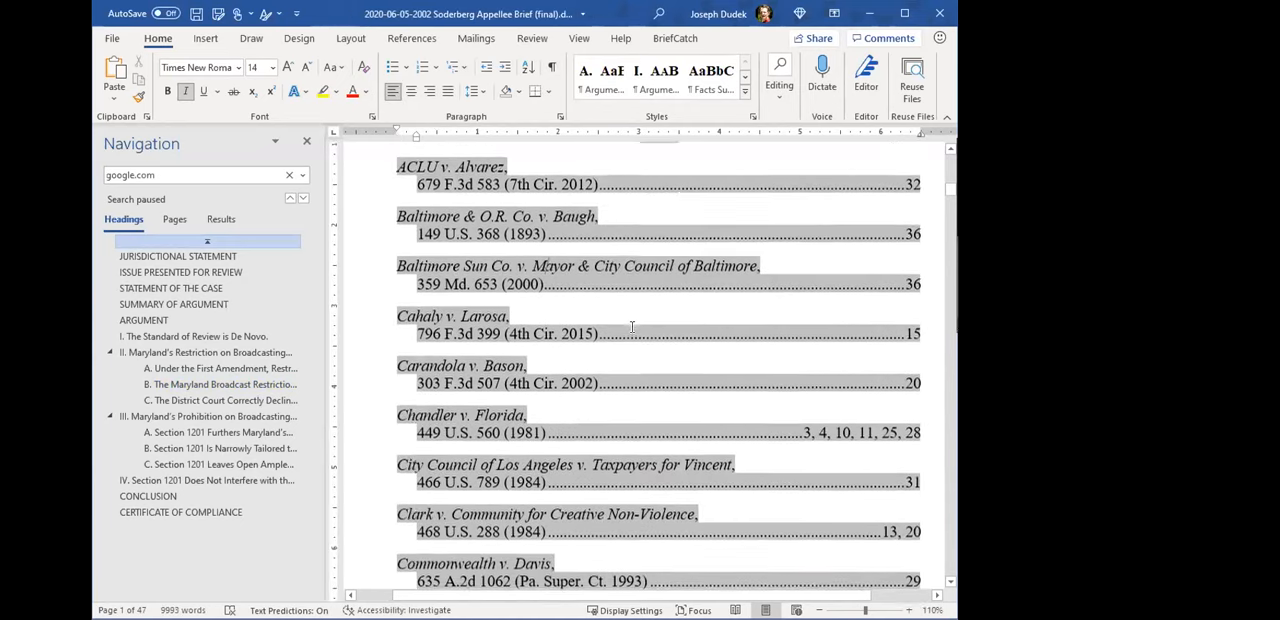
scroll(599, 320, down, 6)
scroll(636, 424, up, 8)
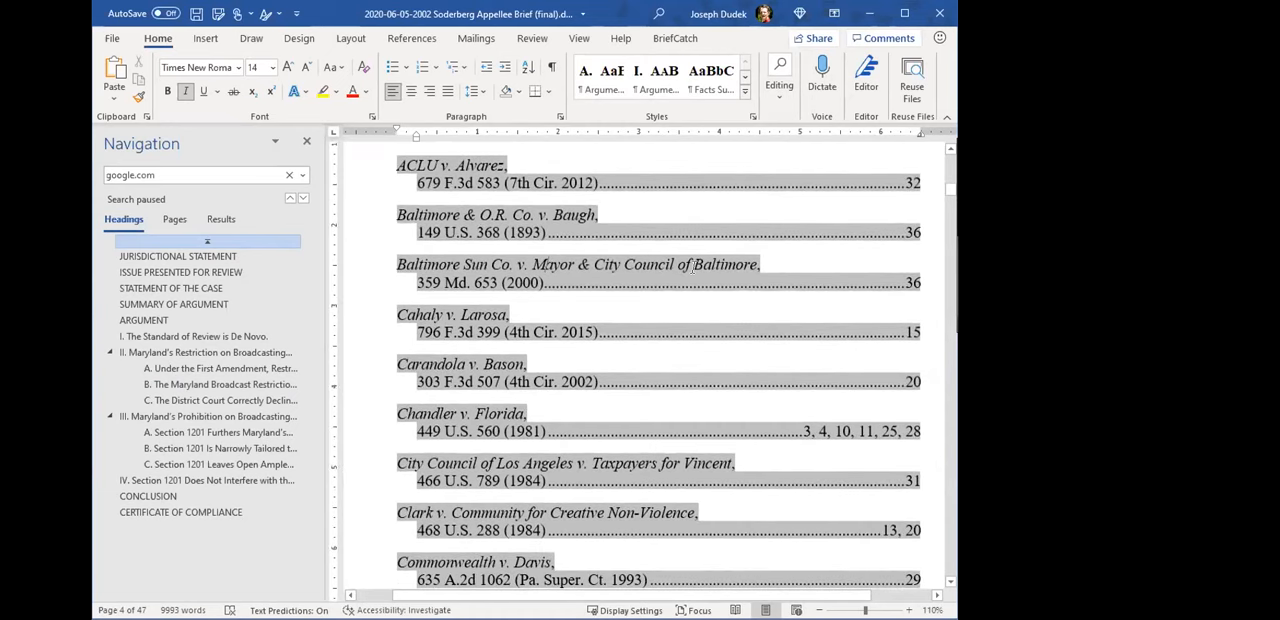
- Find "google.com" in the brief, set the category switch of the American Legion TA field beside it to \c 1, and save
key(ctrl+f)
text(google.com)
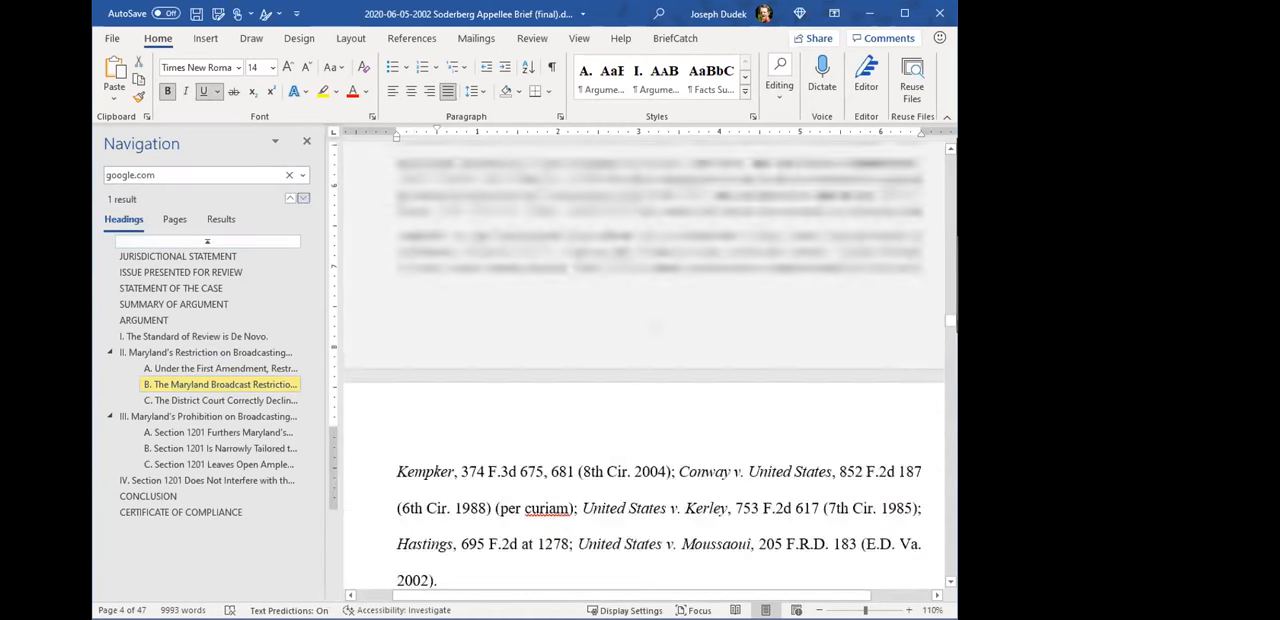
click(552, 68)
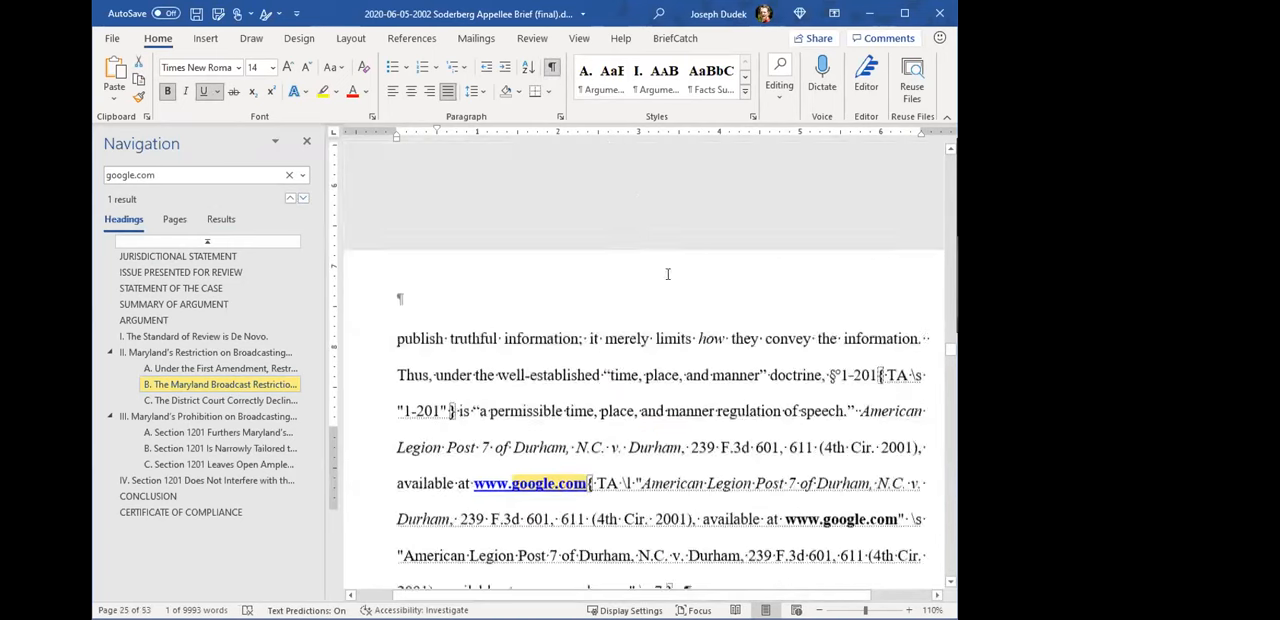
click(676, 302)
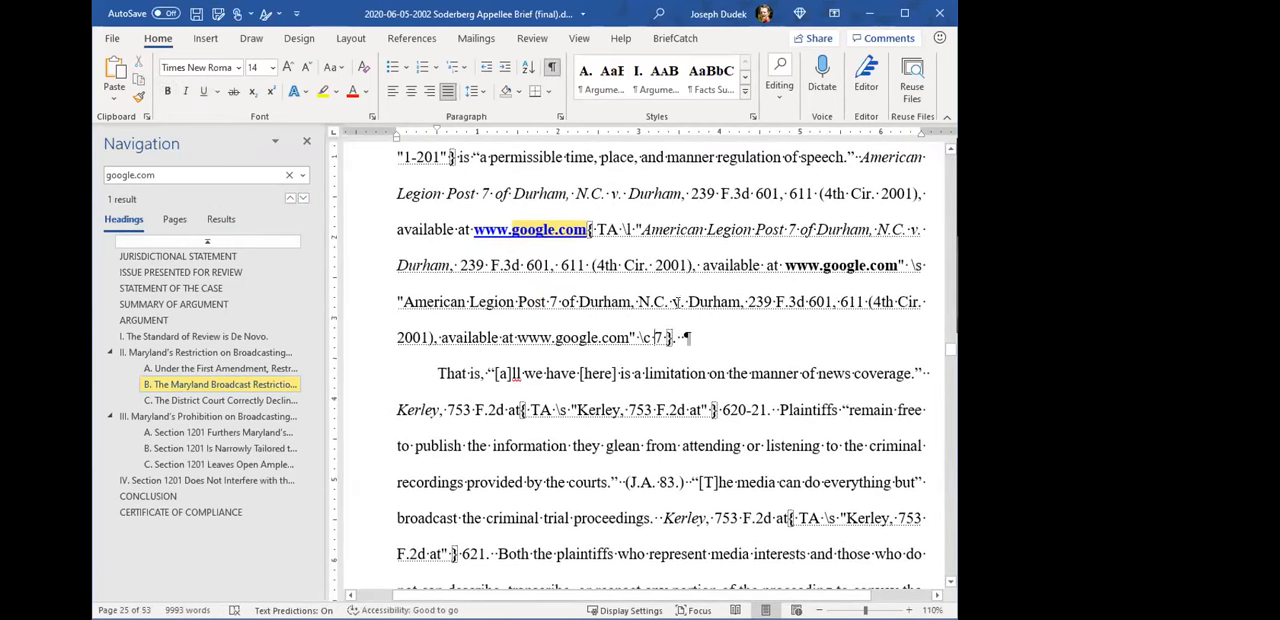
key(Delete)
text(1)
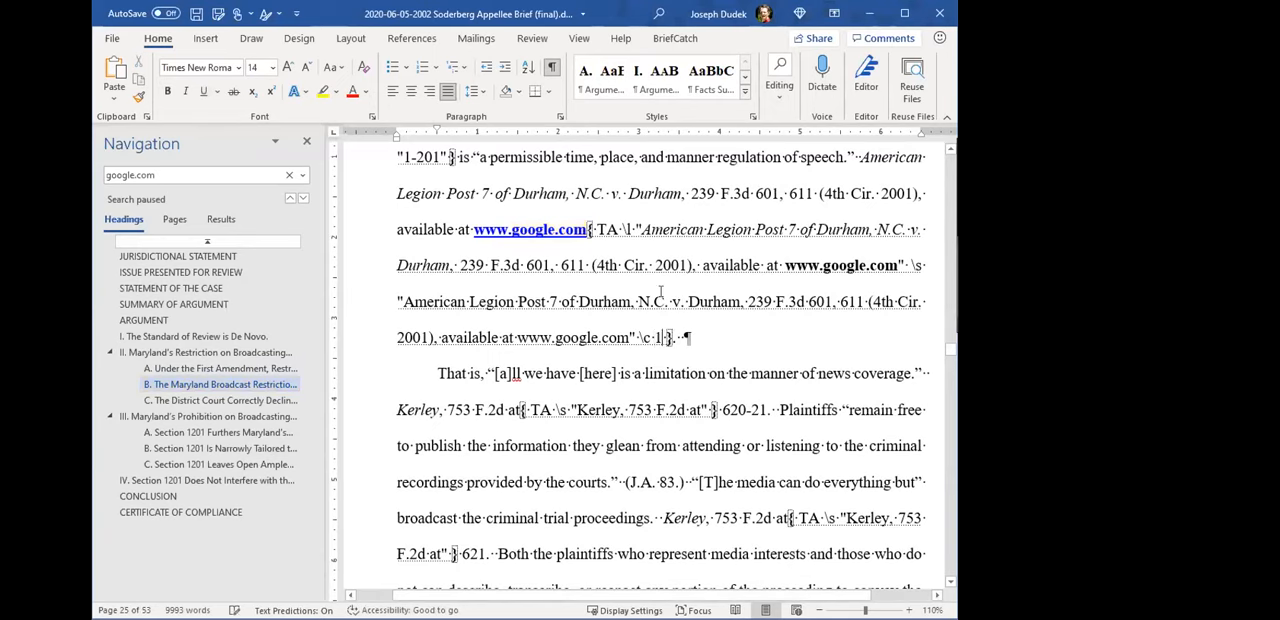
click(552, 68)
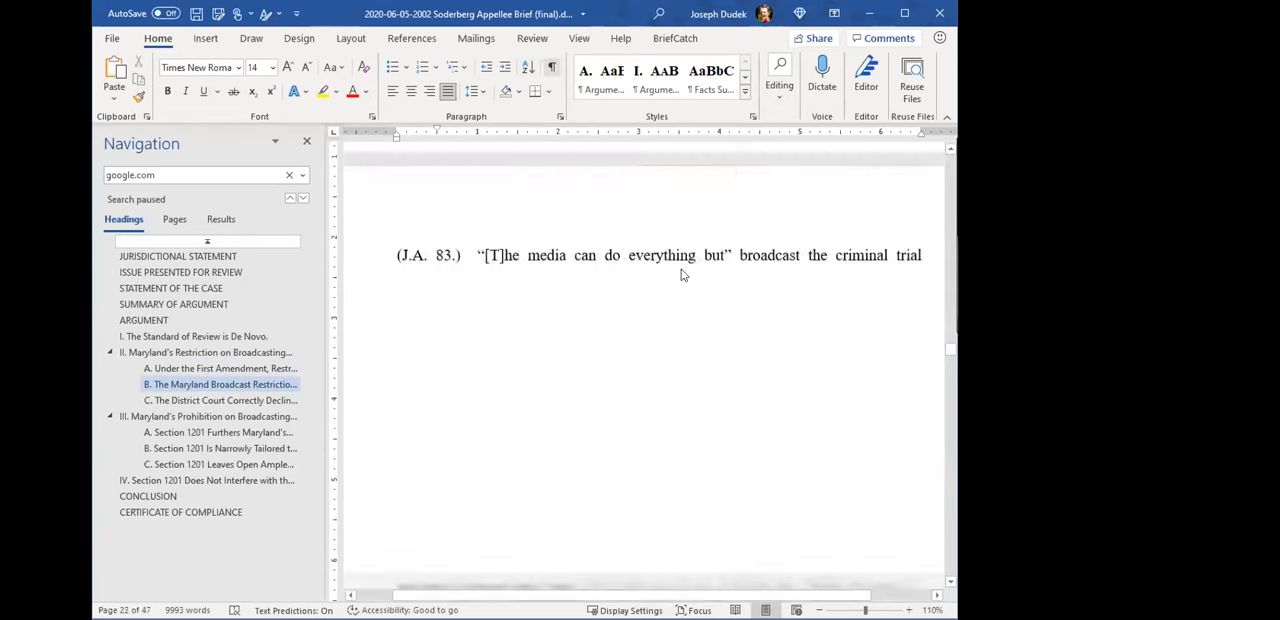
key(ctrl+s)
- Return to the Table of Authorities and update the Cases table
drag(951, 351, 934, 138)
scroll(600, 412, down, 7)
scroll(540, 440, down, 15)
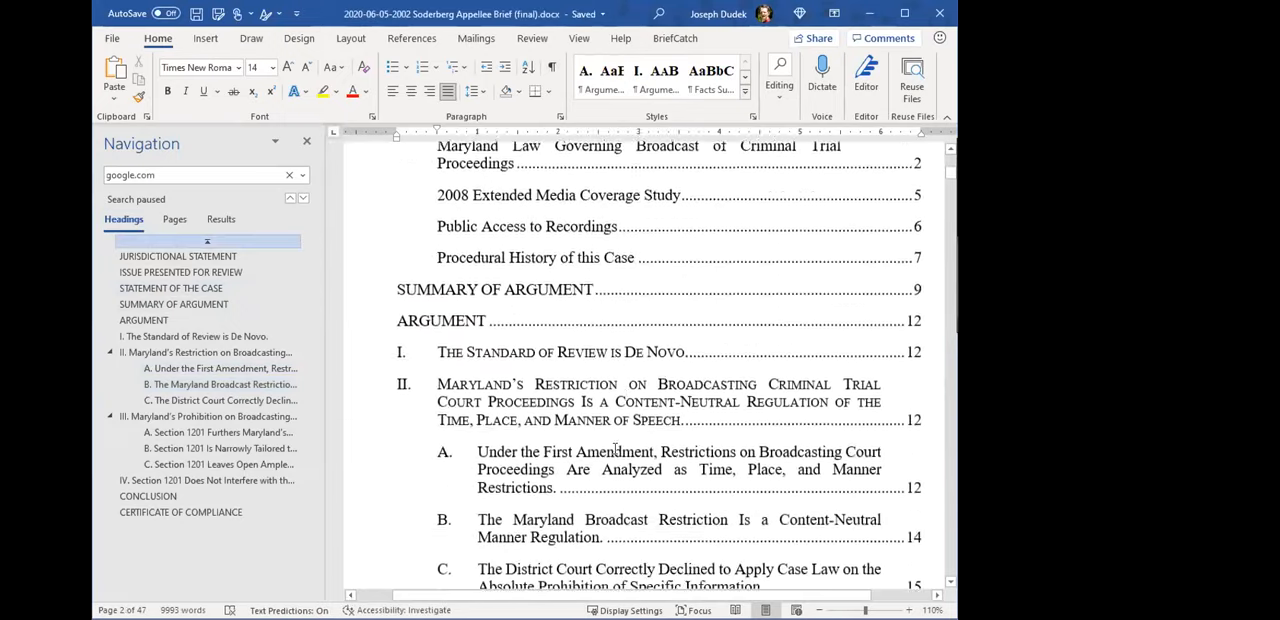
scroll(550, 459, down, 5)
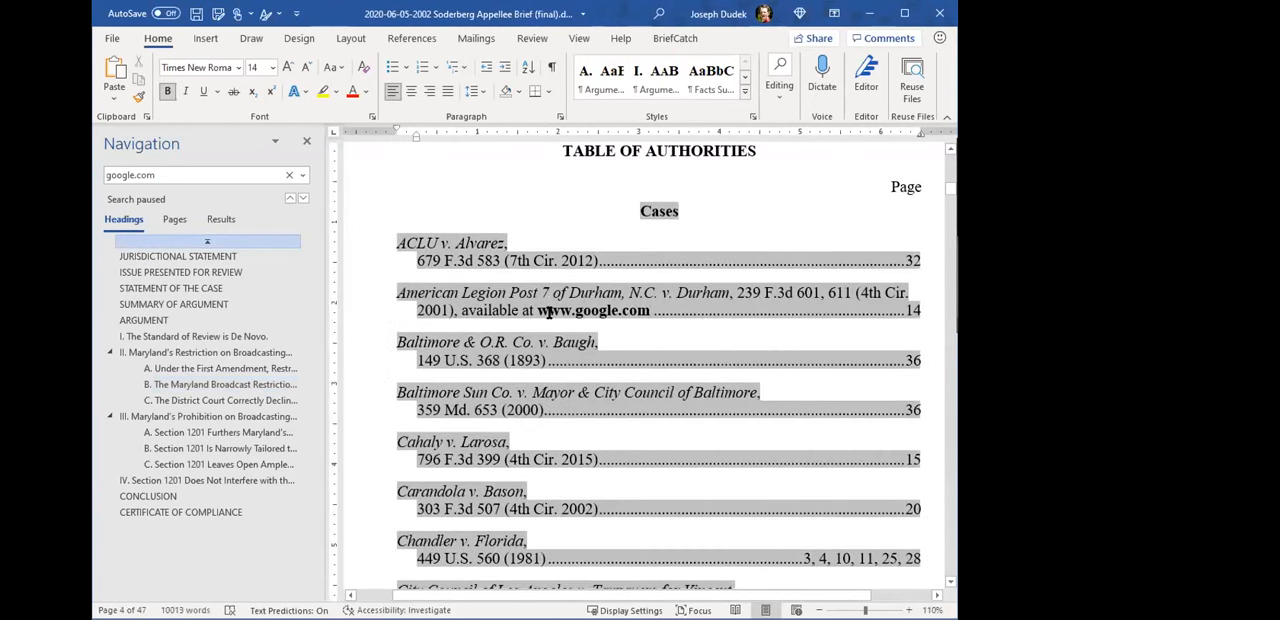
drag(538, 311, 632, 311)
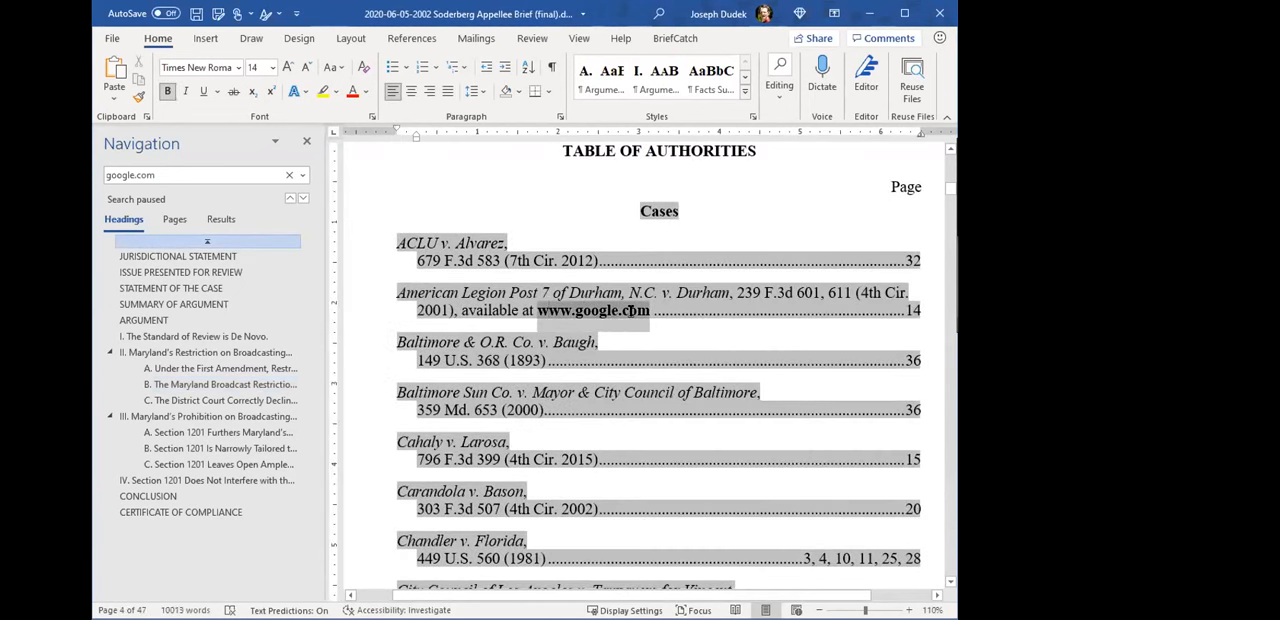
click(577, 313)
ctrl+click(584, 310)
double_click(585, 313)
triple_click(584, 314)
click(572, 313)
ctrl+click(556, 312)
click(556, 312)
double_click(557, 312)
triple_click(598, 313)
click(601, 313)
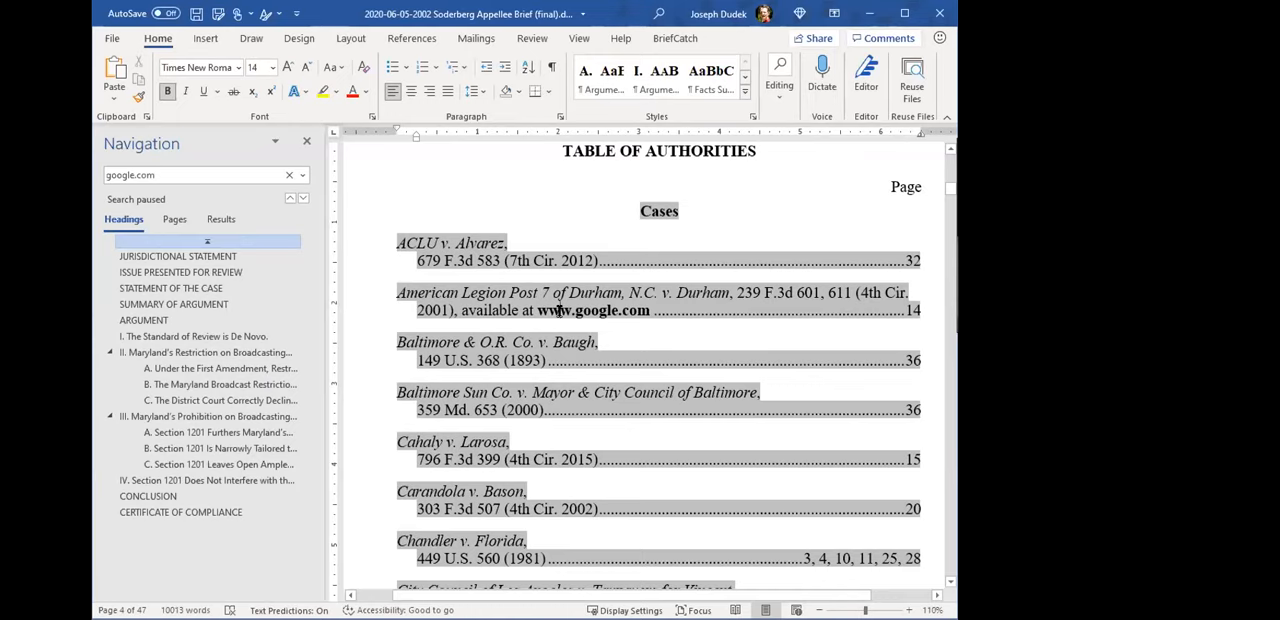
drag(560, 311, 625, 311)
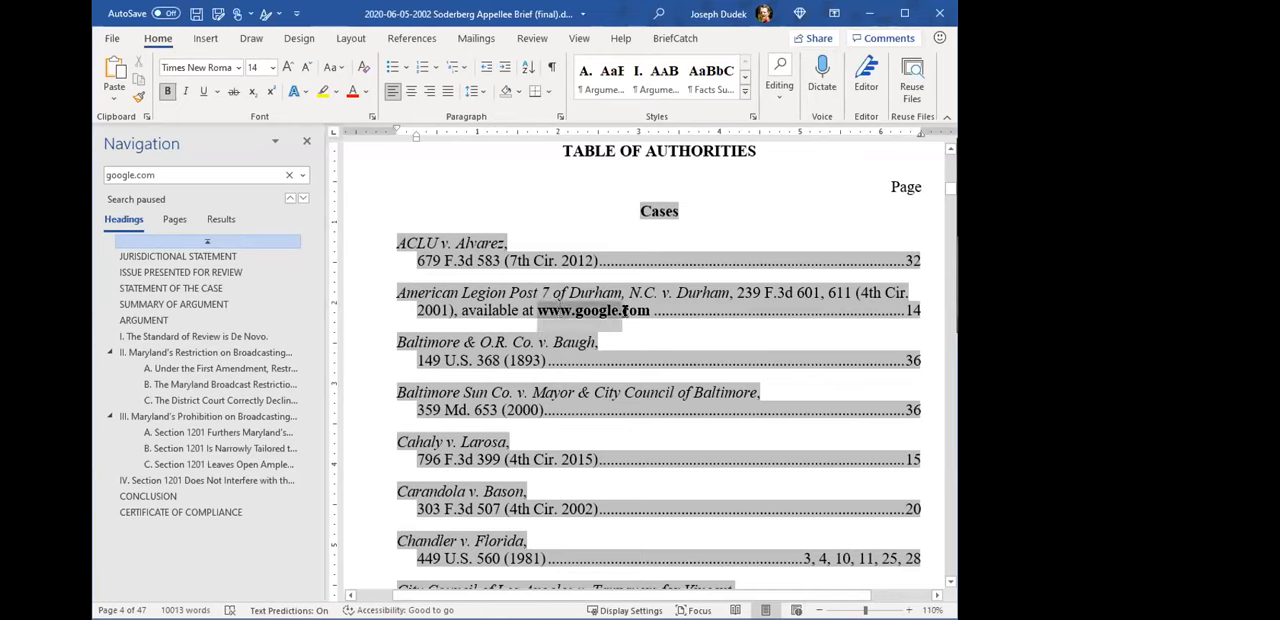
click(540, 304)
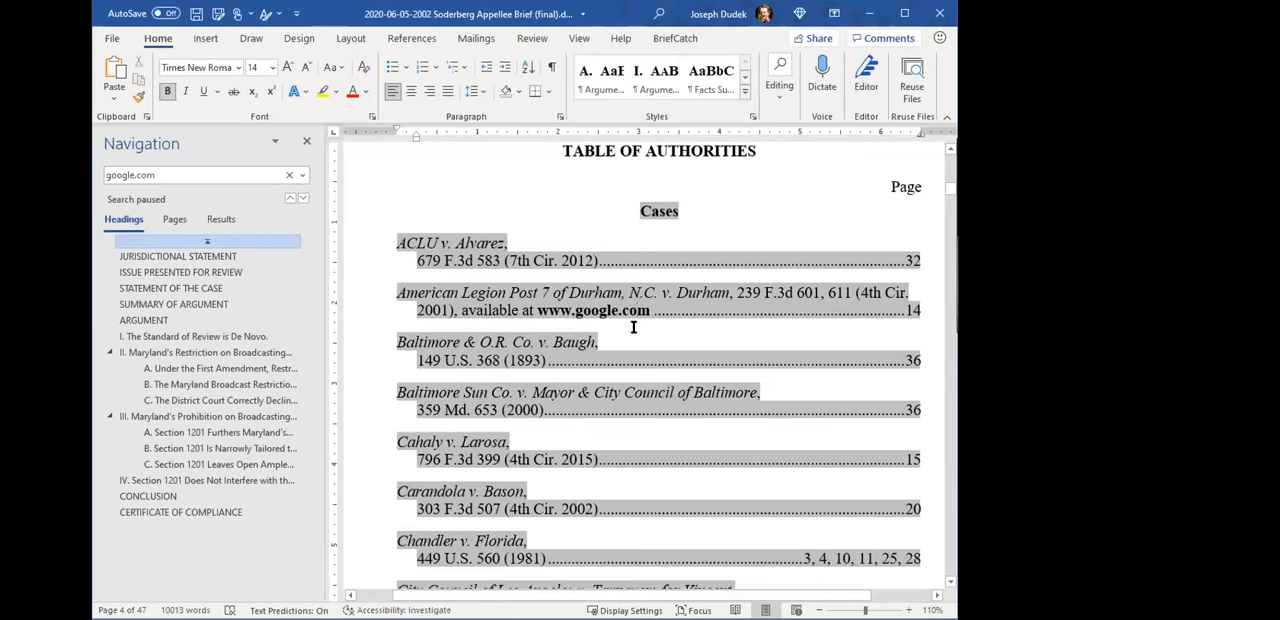
drag(538, 311, 636, 321)
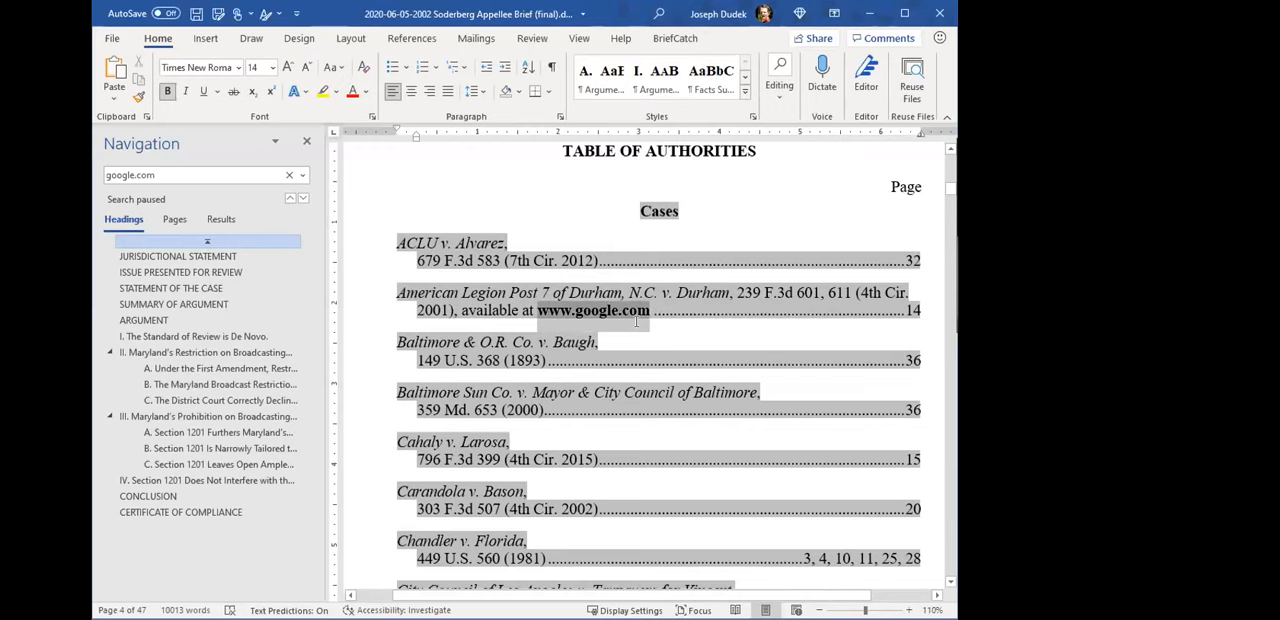
drag(538, 312, 646, 314)
click(570, 497)
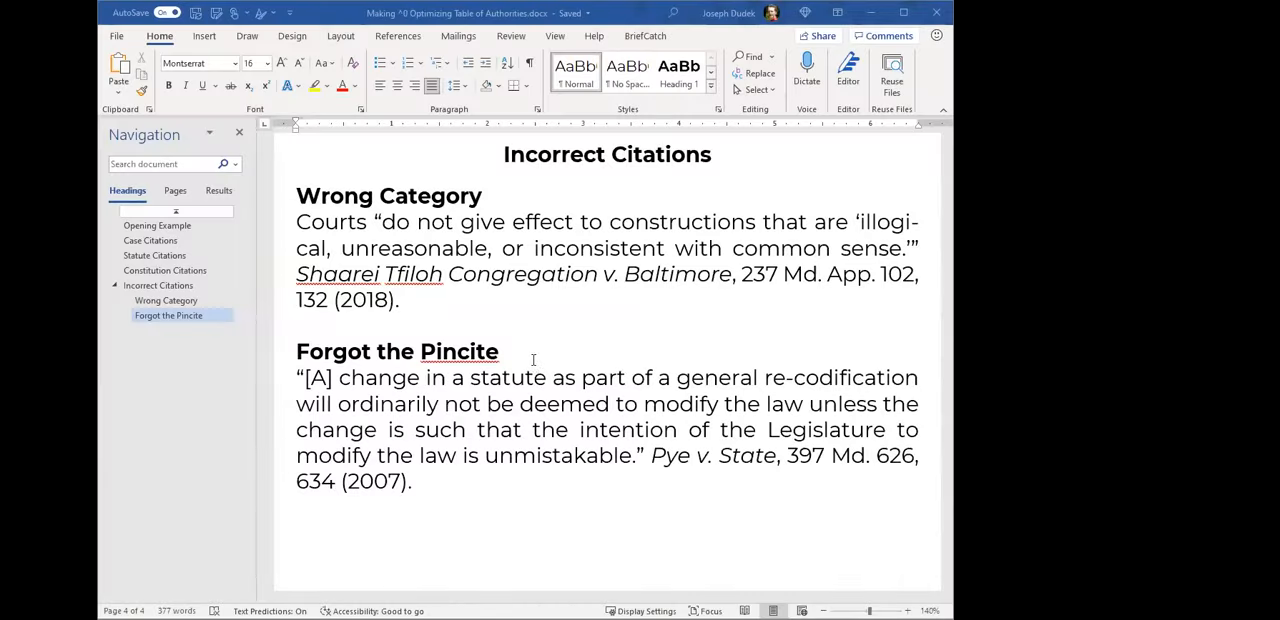
- Switch to the Optimizing Table of Authorities sample document and look through its tables down to the Opening Example
scroll(662, 420, up, 20)
scroll(662, 420, up, 20)
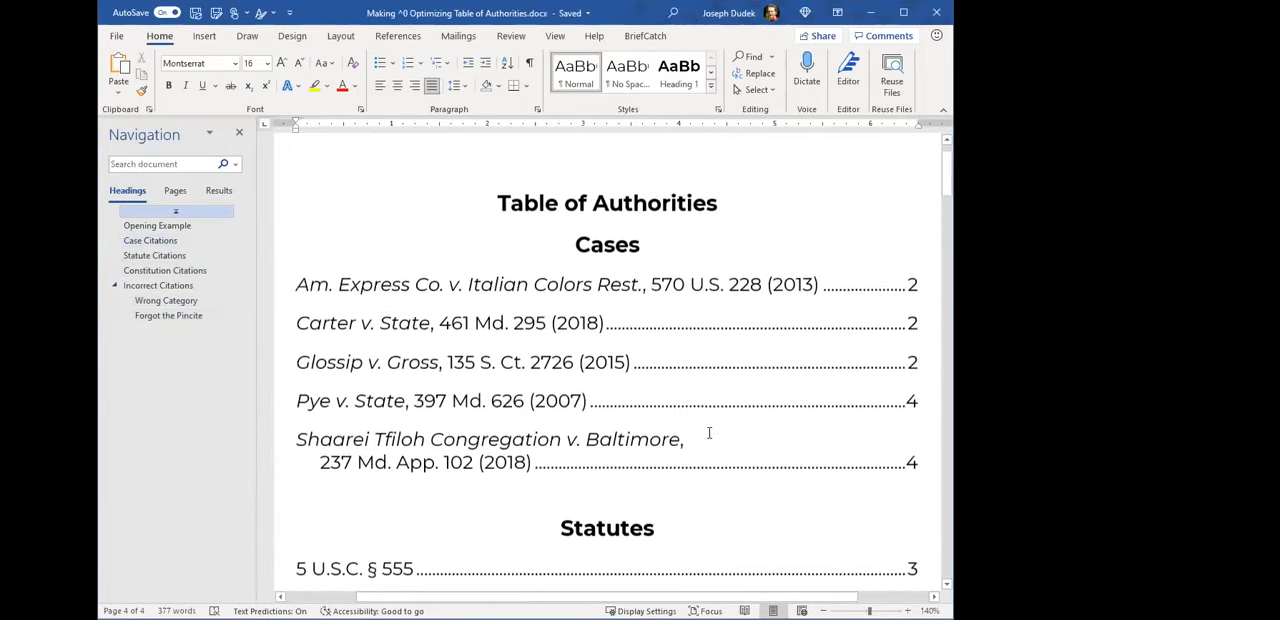
scroll(703, 431, down, 1)
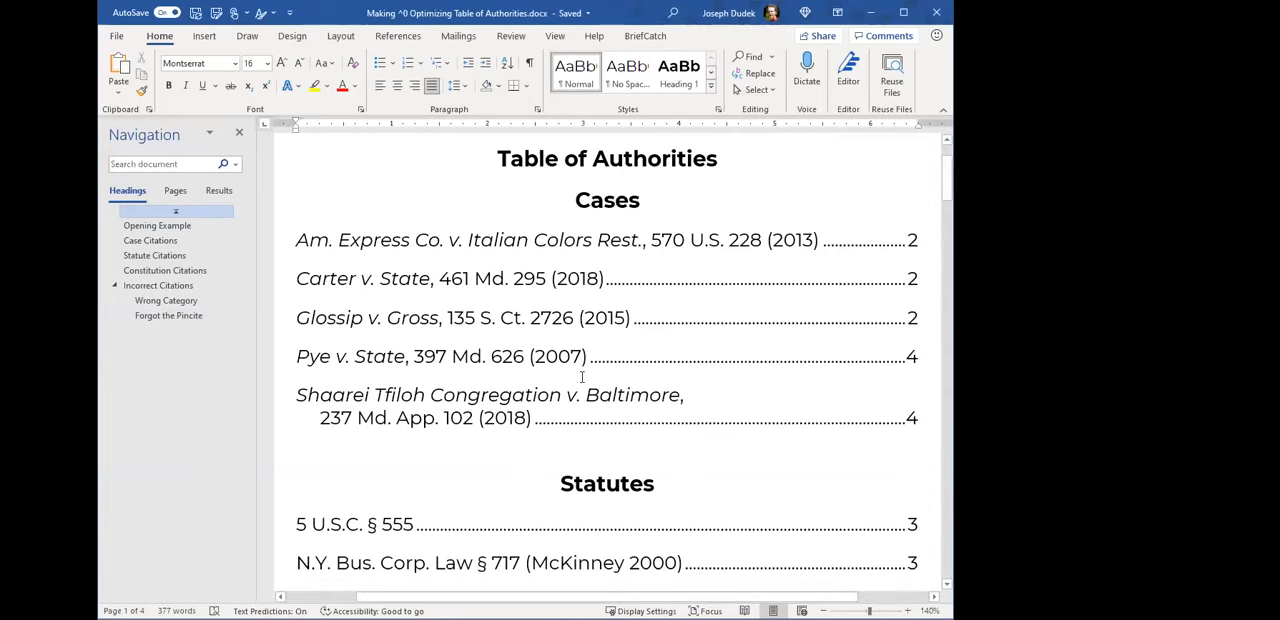
scroll(562, 381, down, 10)
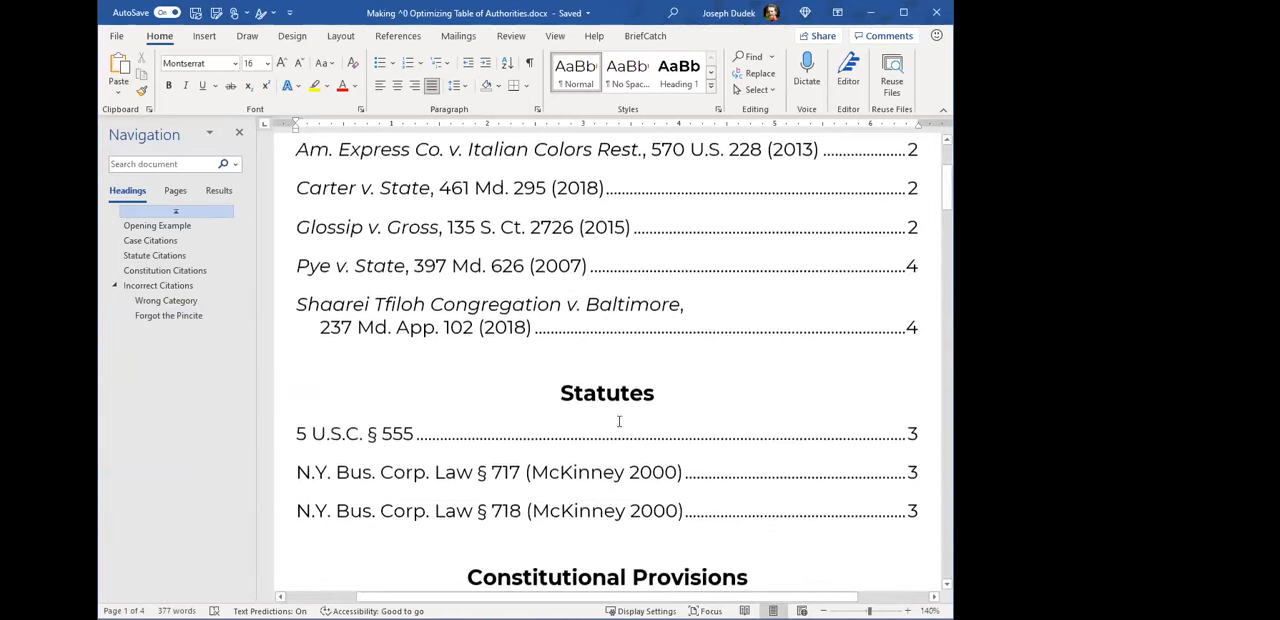
scroll(628, 452, down, 6)
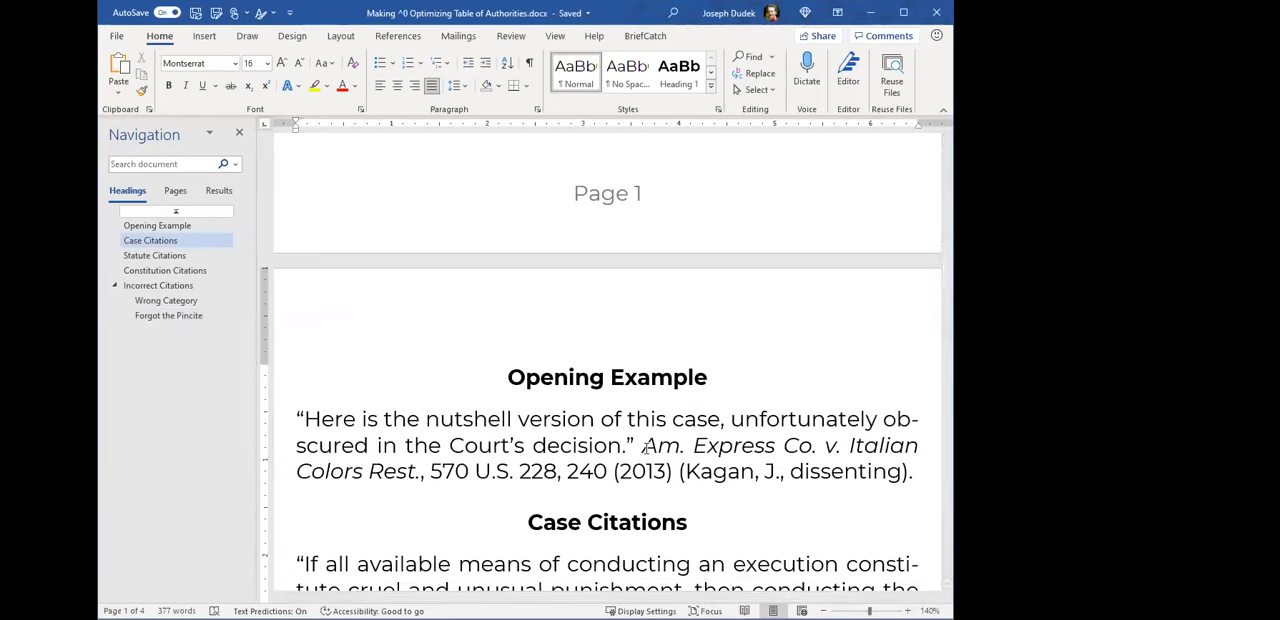
scroll(628, 386, down, 1)
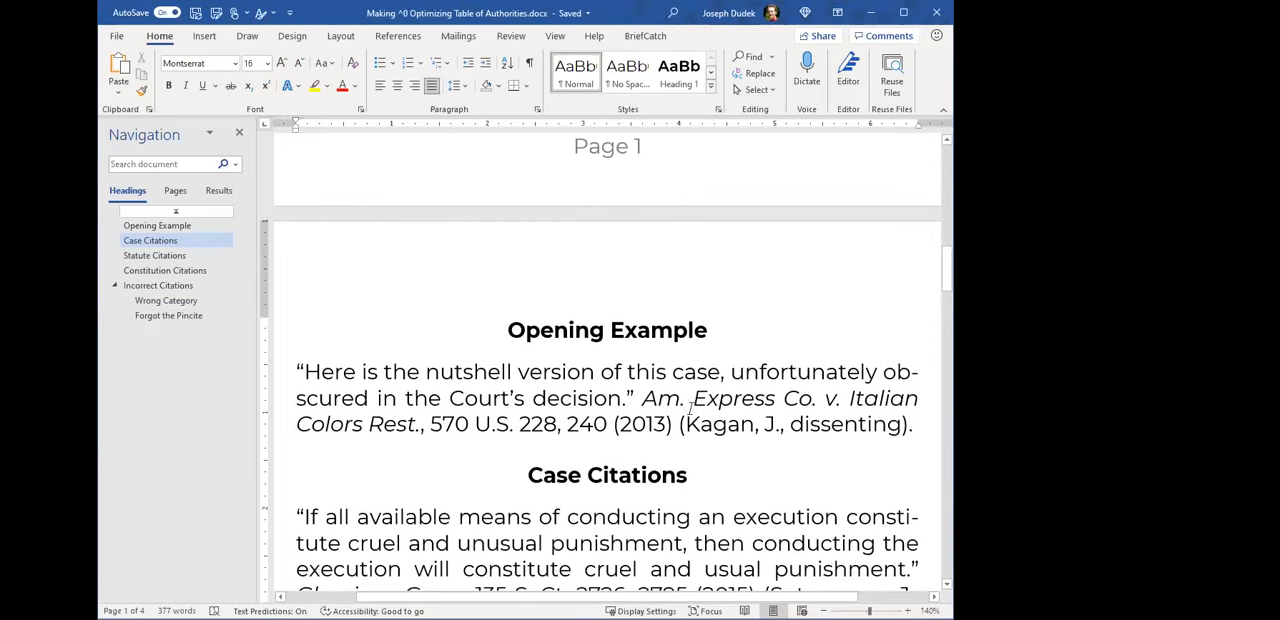
- Examine the quotation and Am. Express citation in the Opening Example, and reveal the formatting marks there
click(692, 407)
click(714, 421)
click(823, 424)
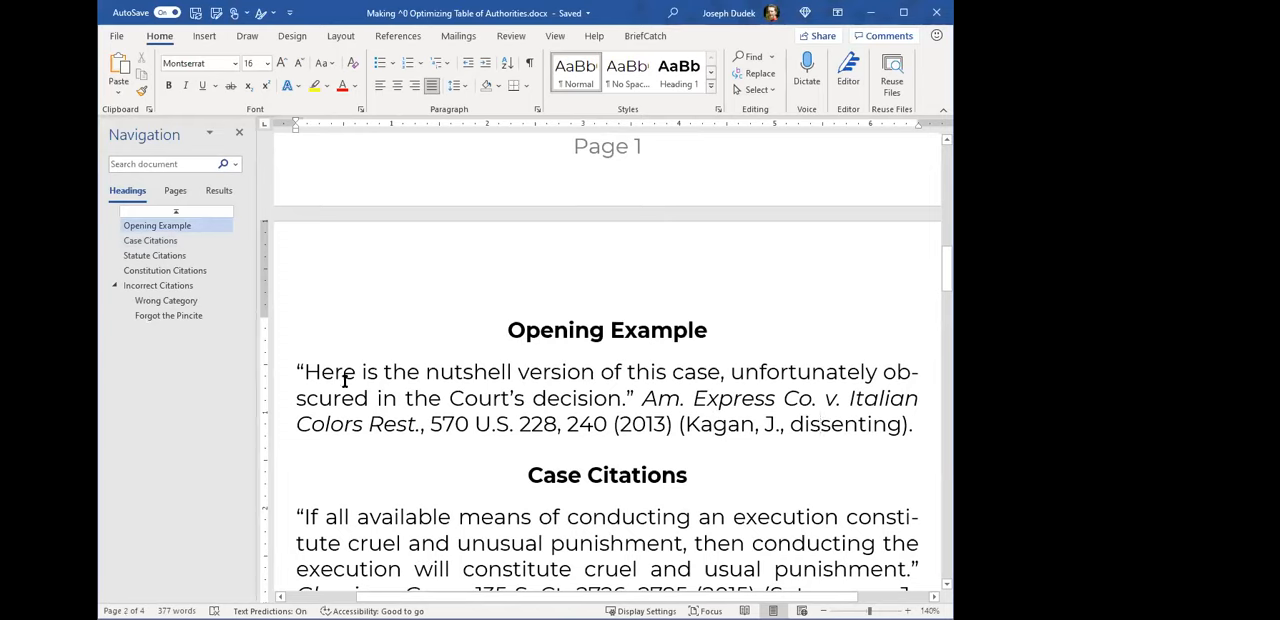
drag(305, 372, 638, 398)
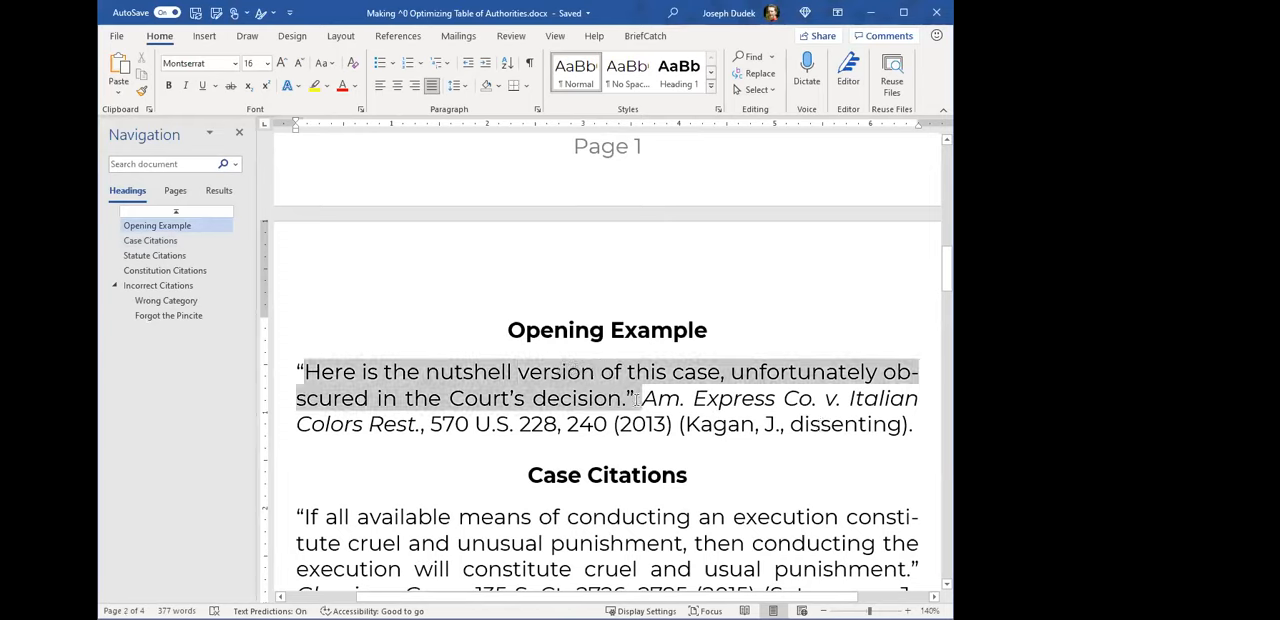
click(636, 398)
double_click(567, 397)
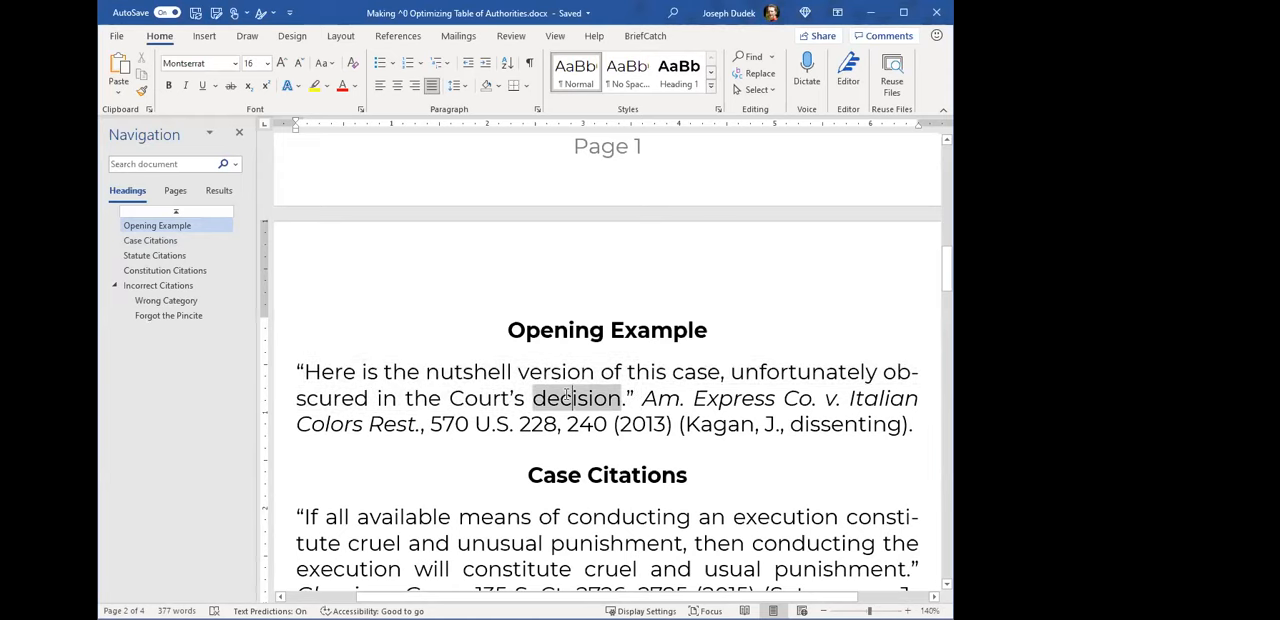
click(680, 423)
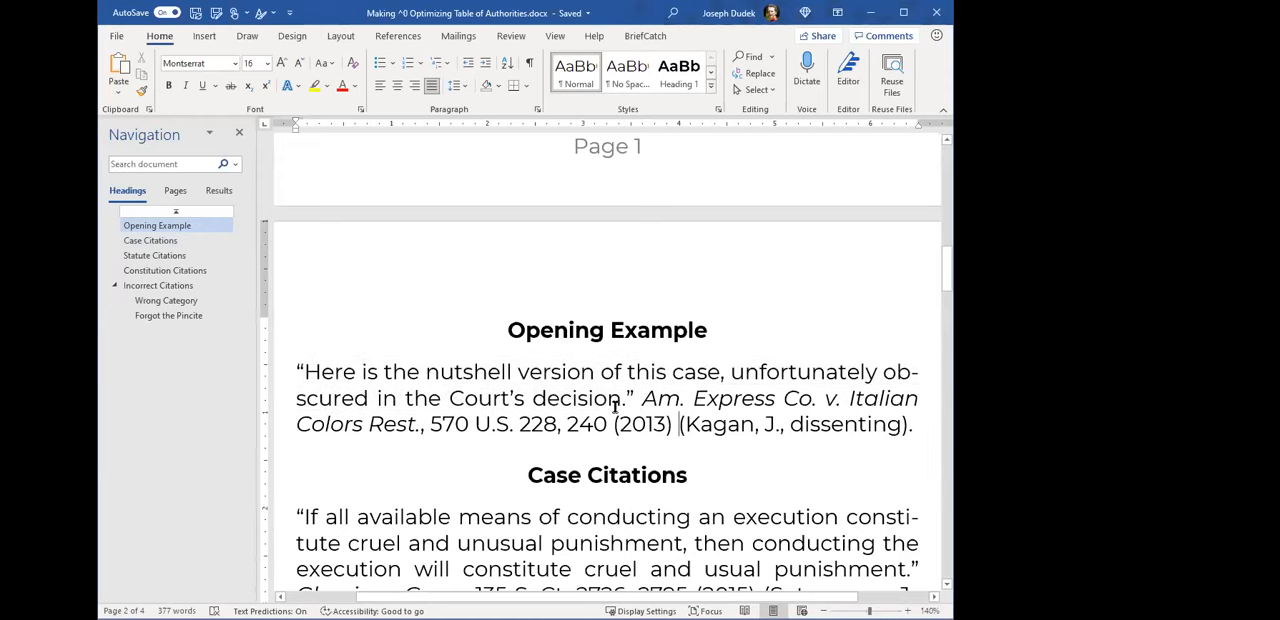
click(529, 62)
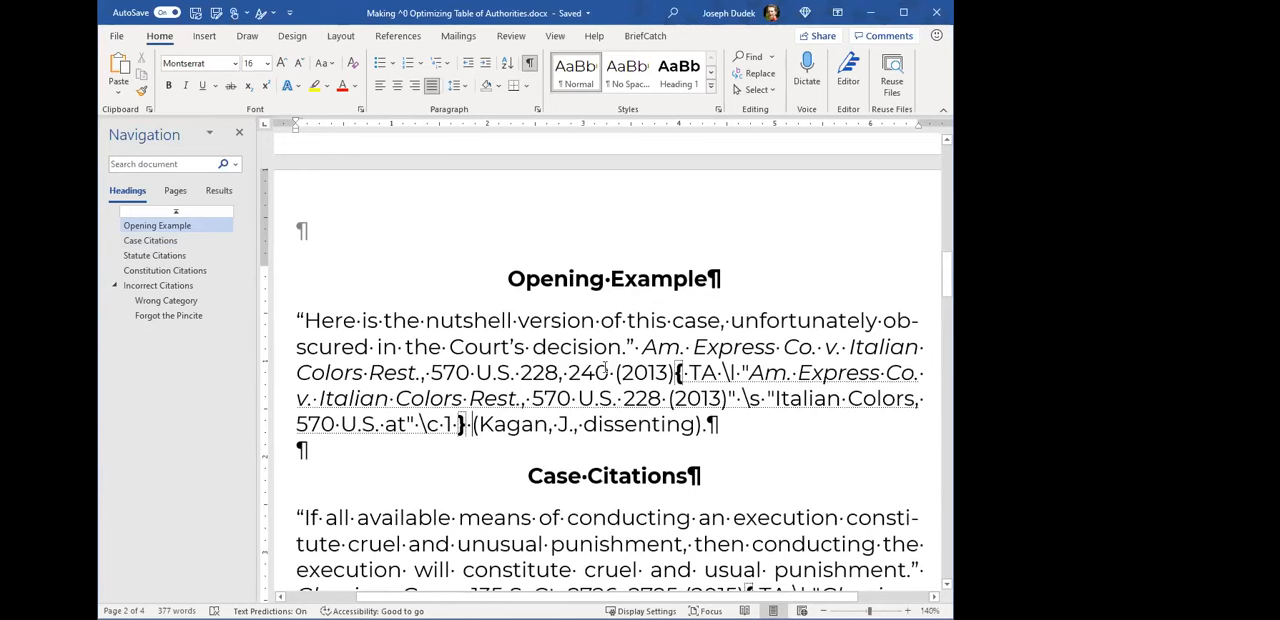
- Indent the first line of the Opening Example quotation with a tab
ctrl+scroll(641, 372, up, 1)
drag(648, 341, 658, 344)
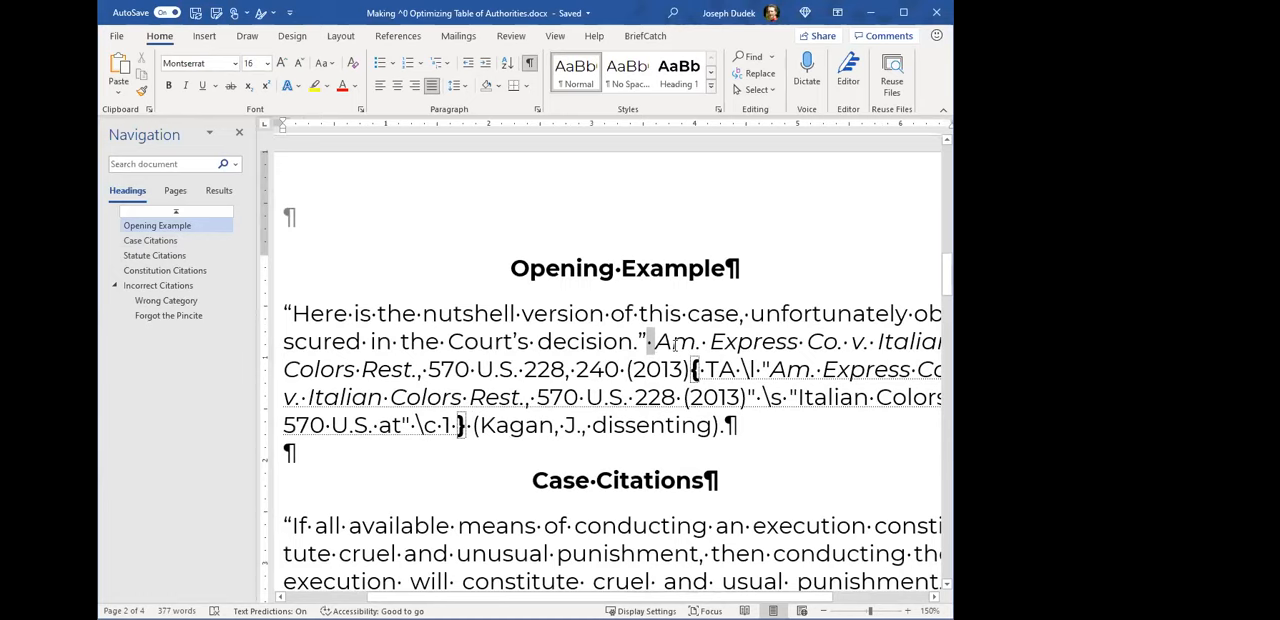
drag(806, 344, 798, 343)
click(292, 314)
key(Tab)
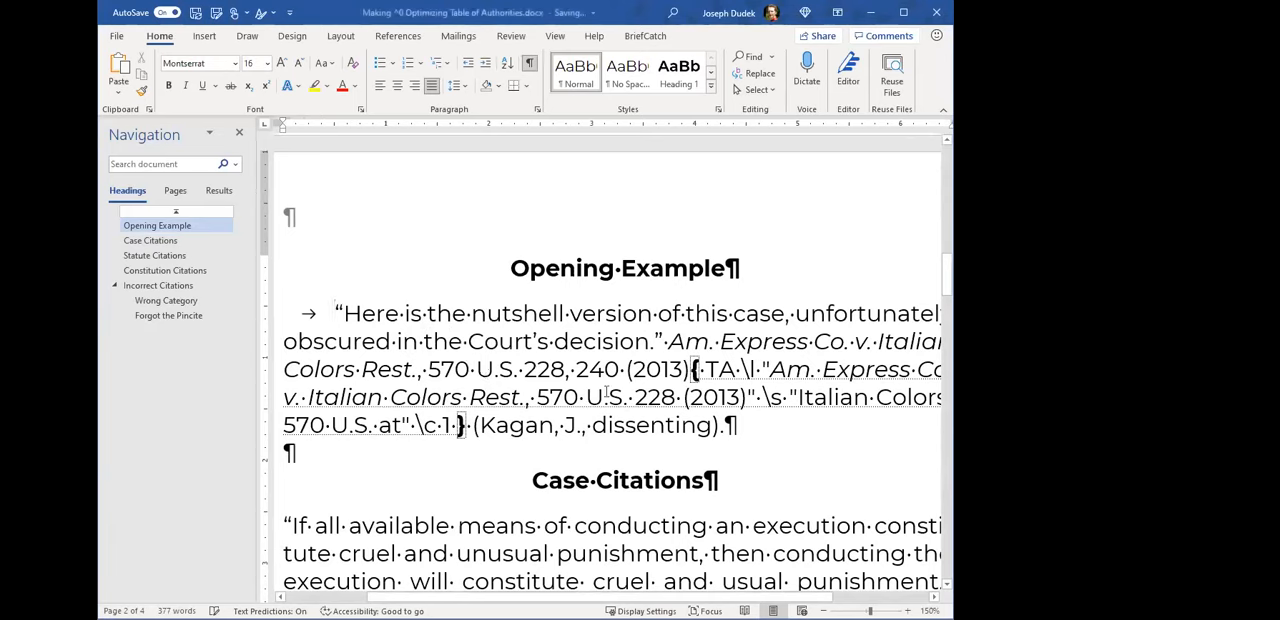
- Examine the TA field and the spaces in the Am. Express citation of the Opening Example, and hide the formatting marks
click(704, 369)
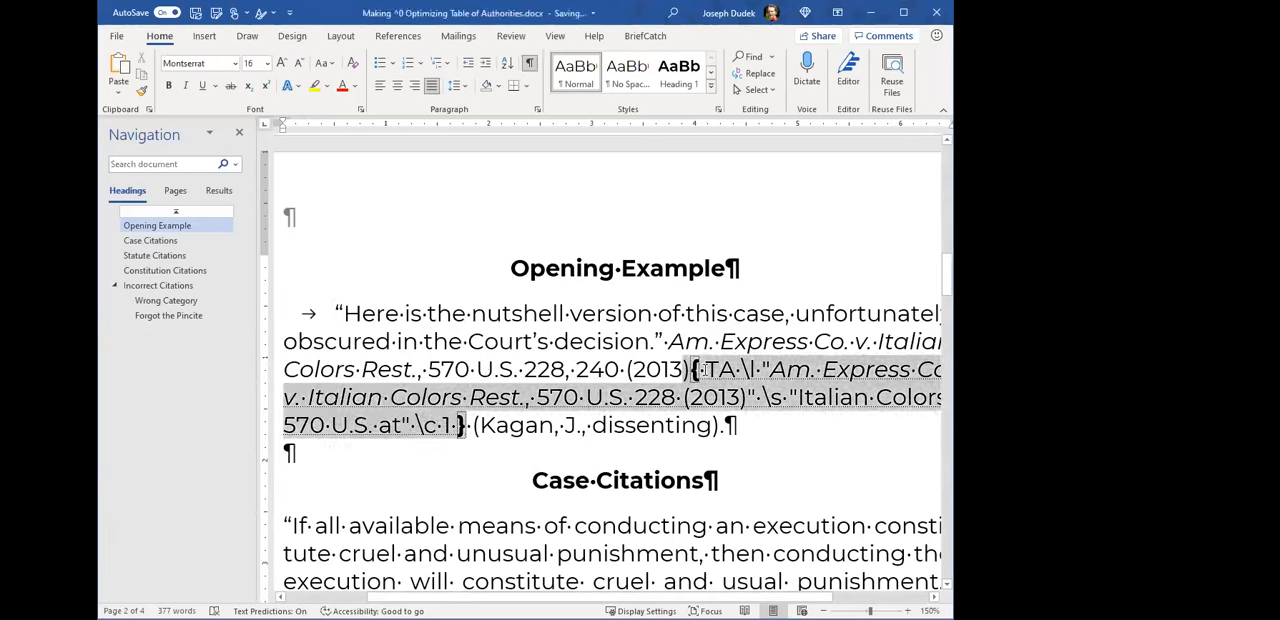
click(704, 369)
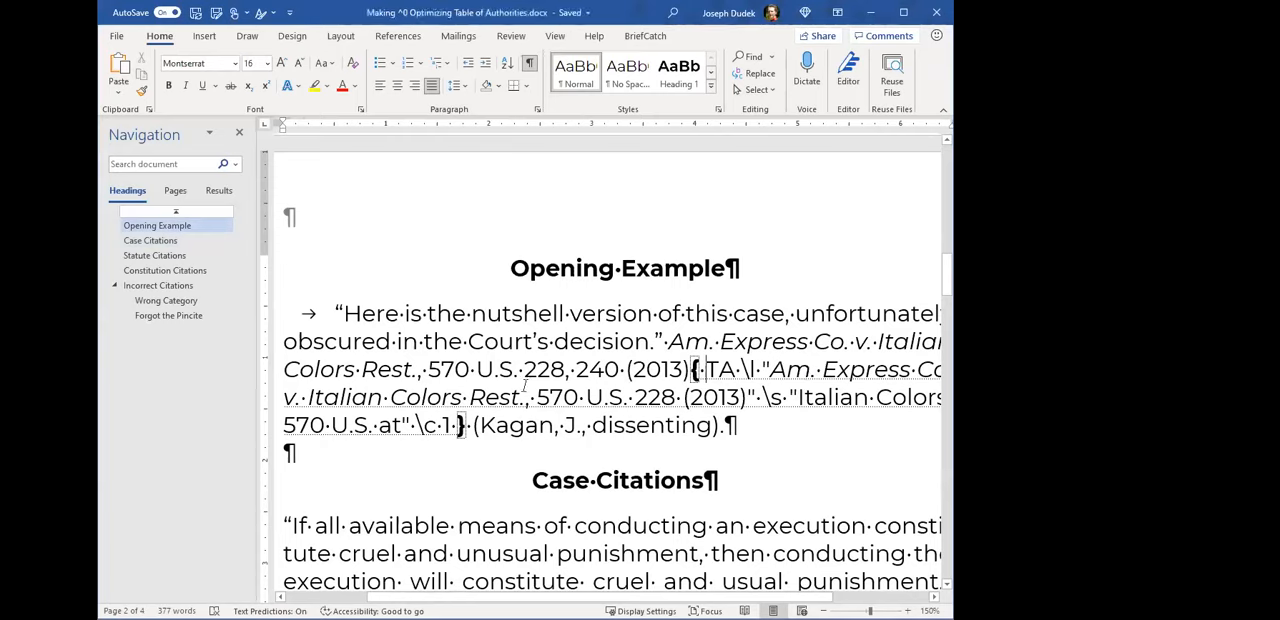
mouse_move(518, 370)
mouse_down()
mouse_move(550, 370)
mouse_move(536, 369)
mouse_up()
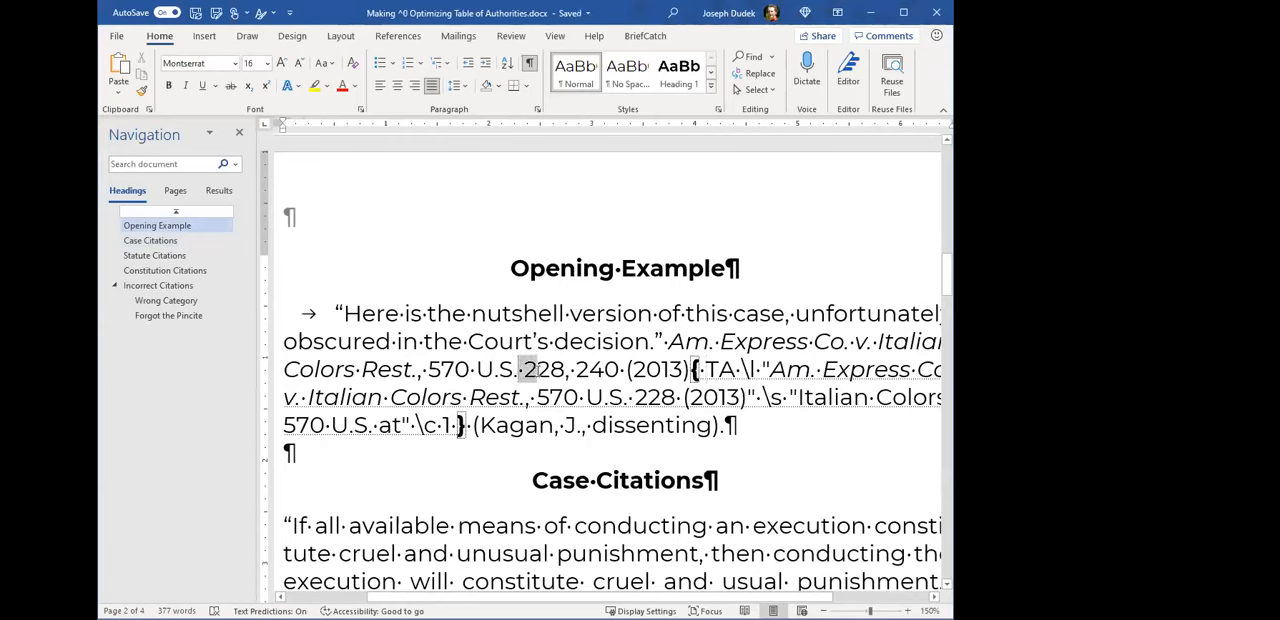
key(Left)
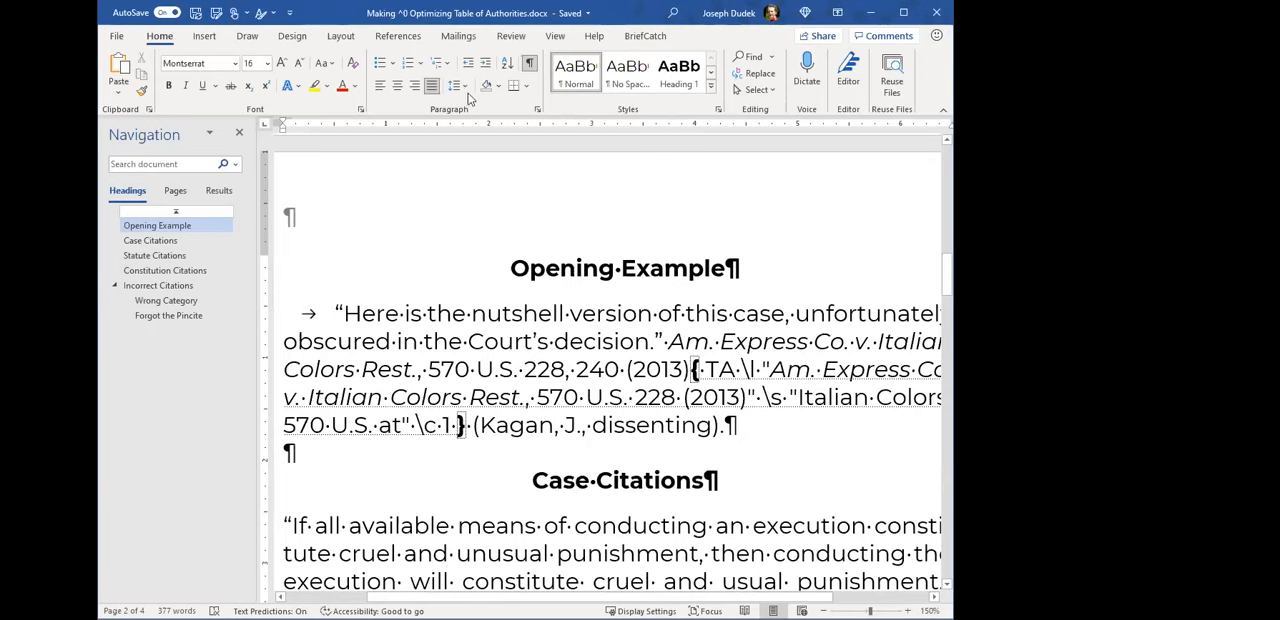
key(ctrl+shift+8)
scroll(632, 330, down, 1)
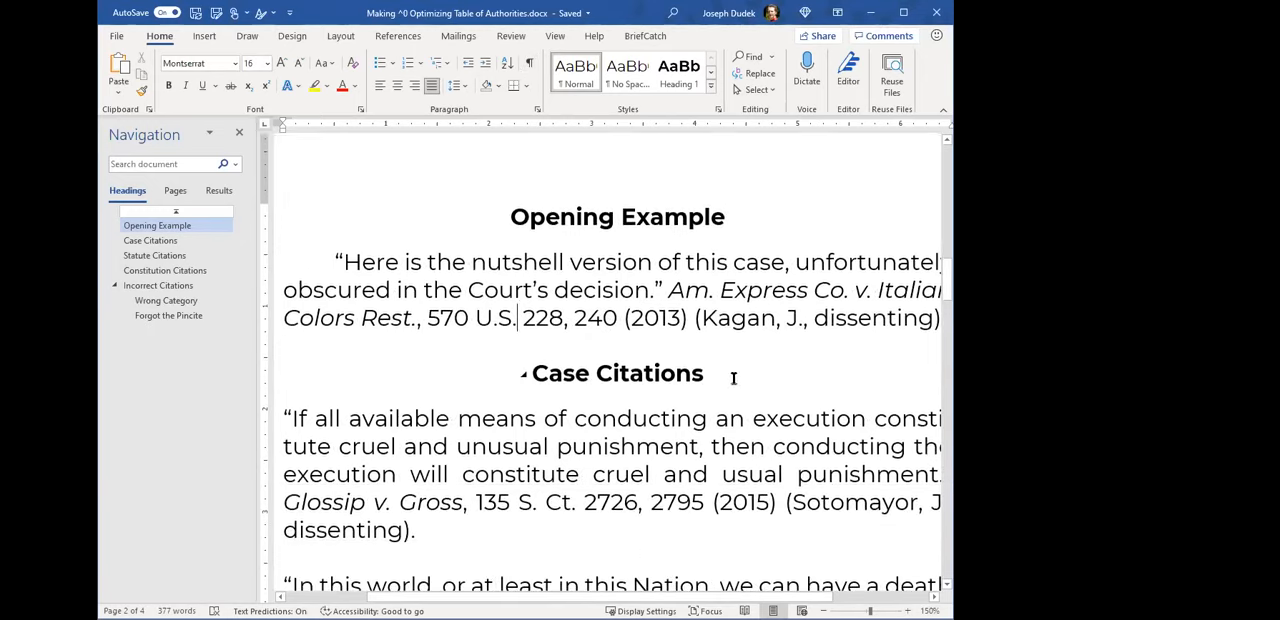
ctrl+scroll(734, 371, down, 1)
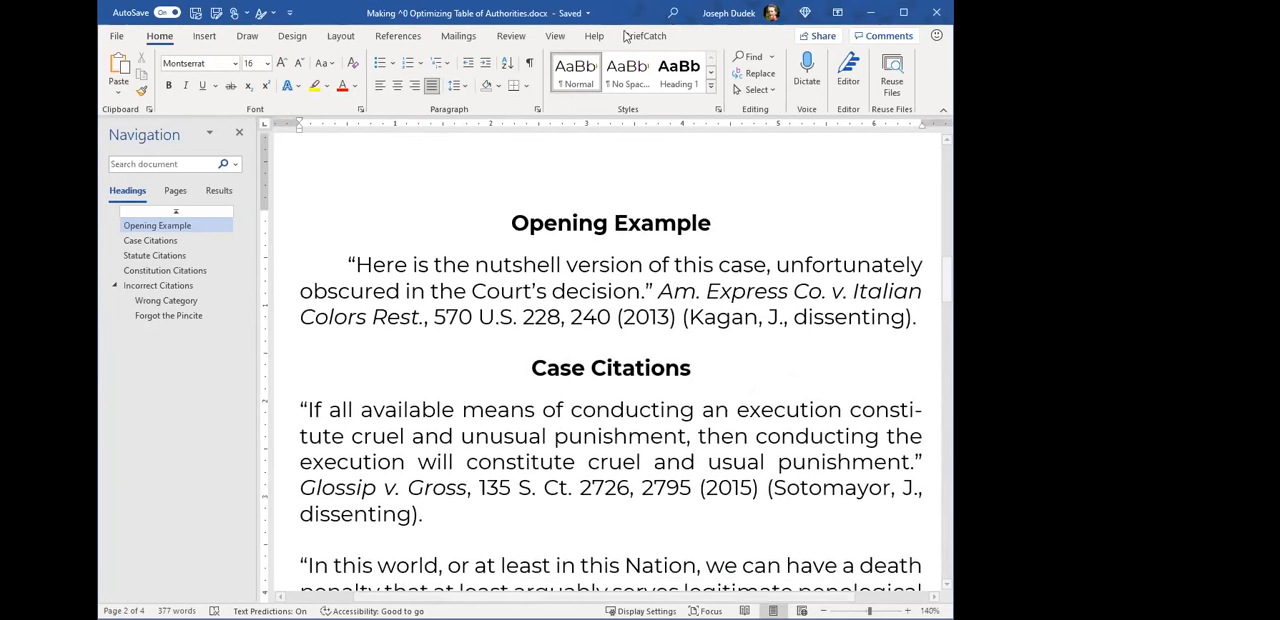